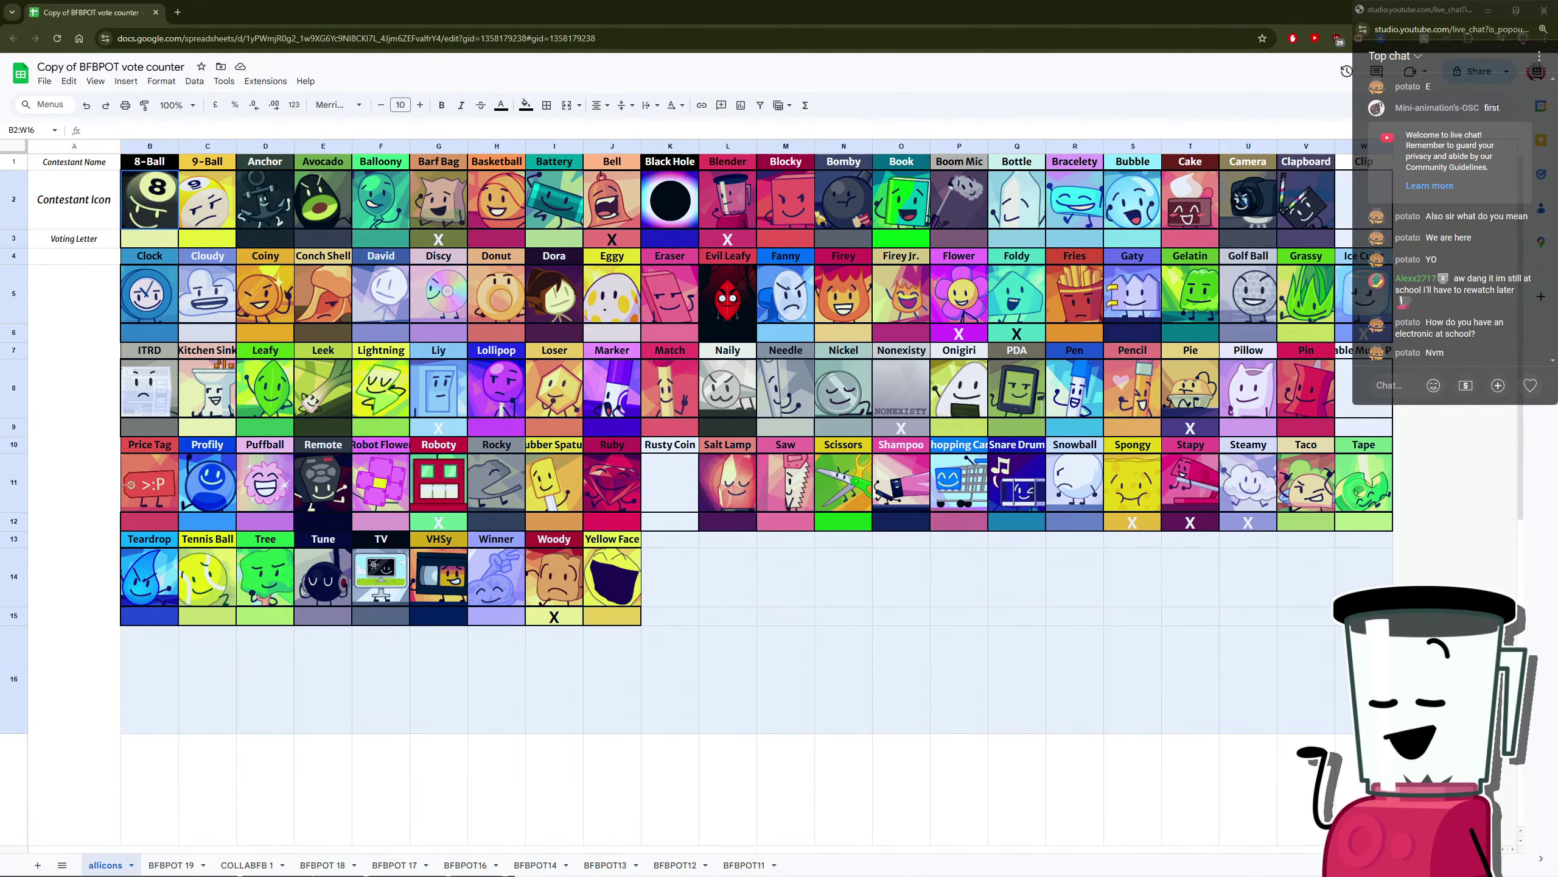
Step: Enlarge the allicons sheet and examine the Rusty Coin, Portable Music Player and Steamy entries
{"action": "left_click", "coordinate": [1133, 679]}
{"action": "key", "text": "ctrl+plus"}
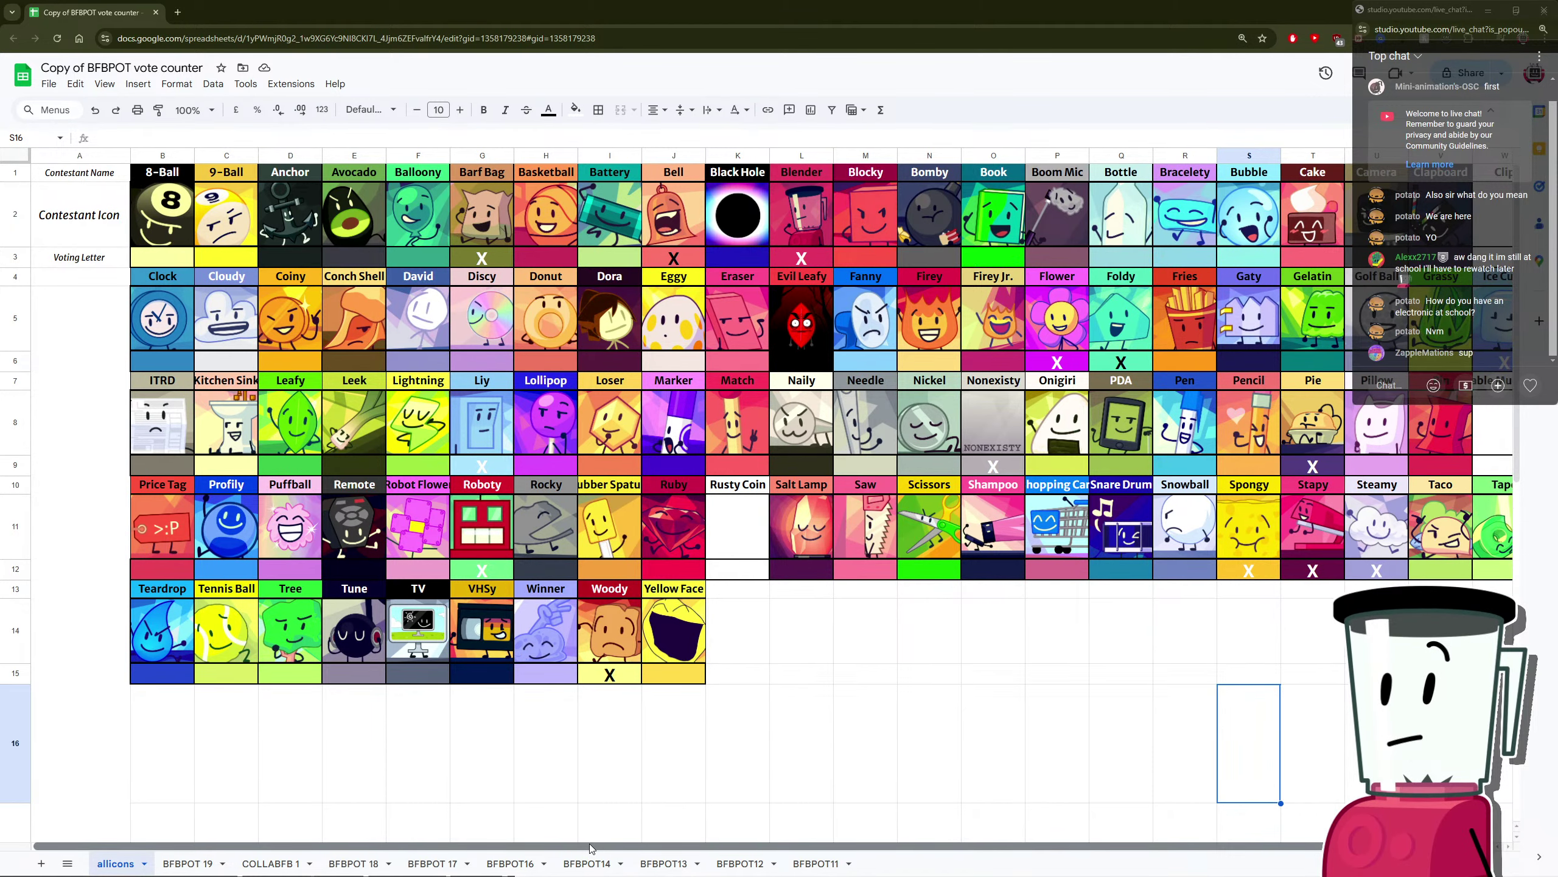
{"action": "left_click_drag", "start_coordinate": [588, 849], "coordinate": [615, 849]}
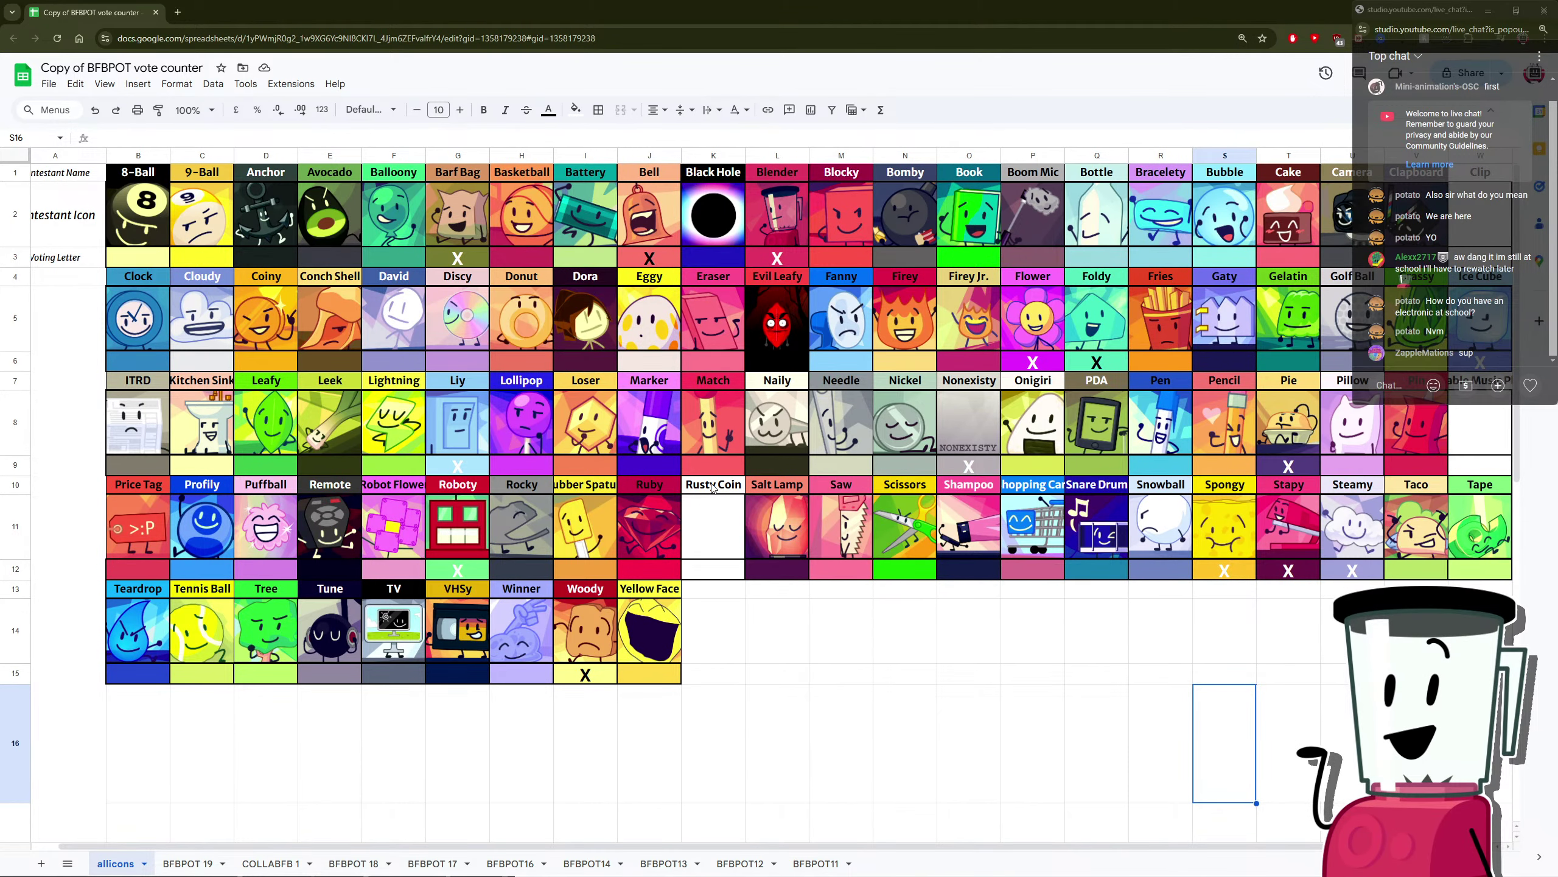
{"action": "left_click_drag", "start_coordinate": [711, 487], "coordinate": [722, 575]}
{"action": "left_click_drag", "start_coordinate": [1476, 386], "coordinate": [1478, 424]}
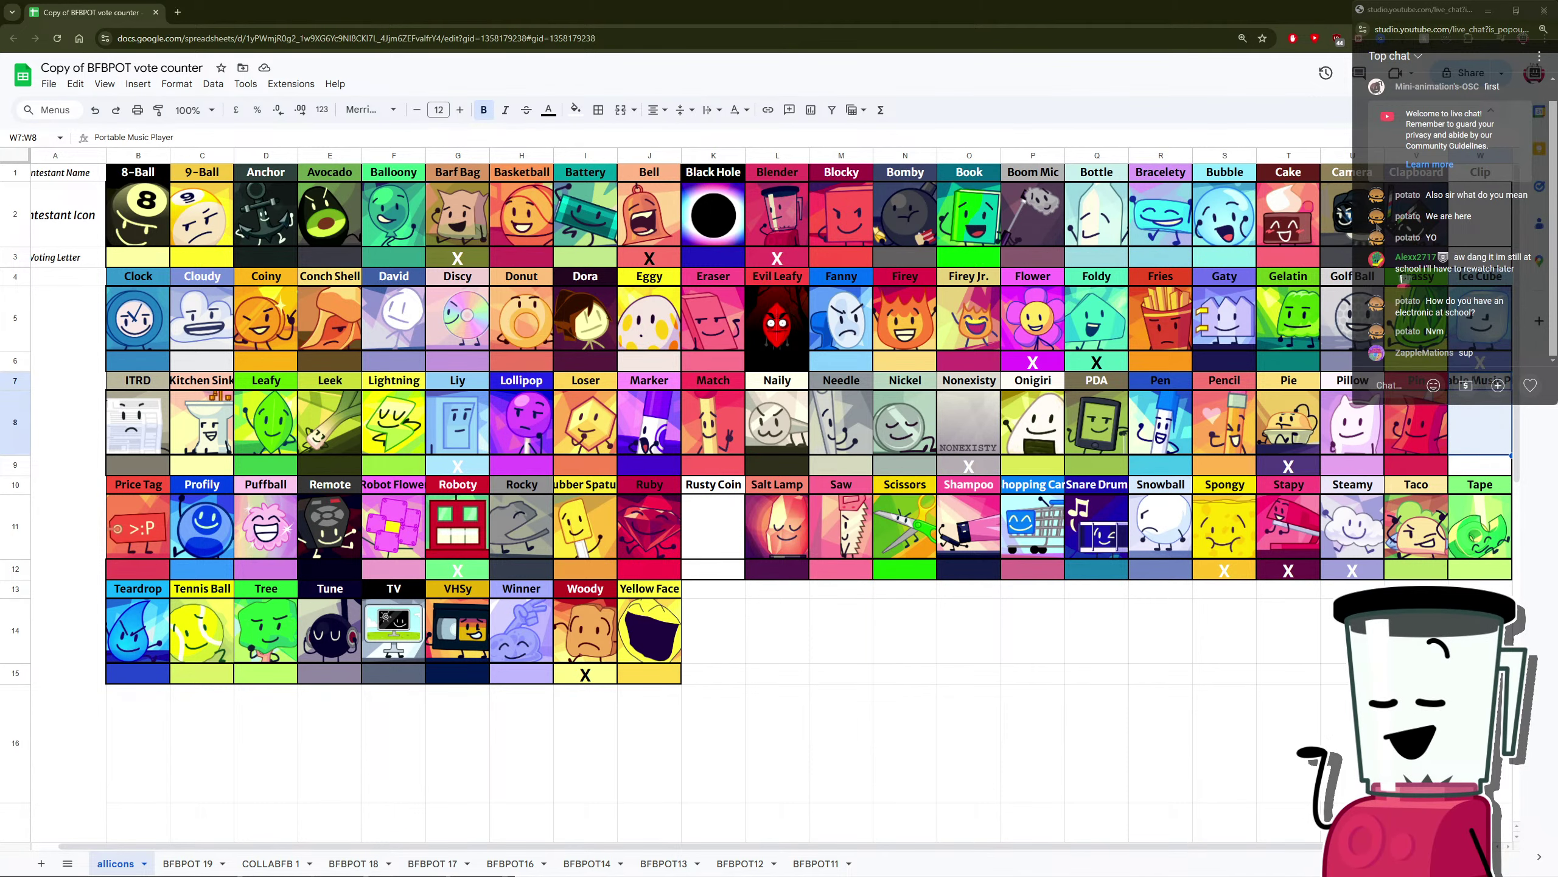
{"action": "key", "text": "ctrl+plus"}
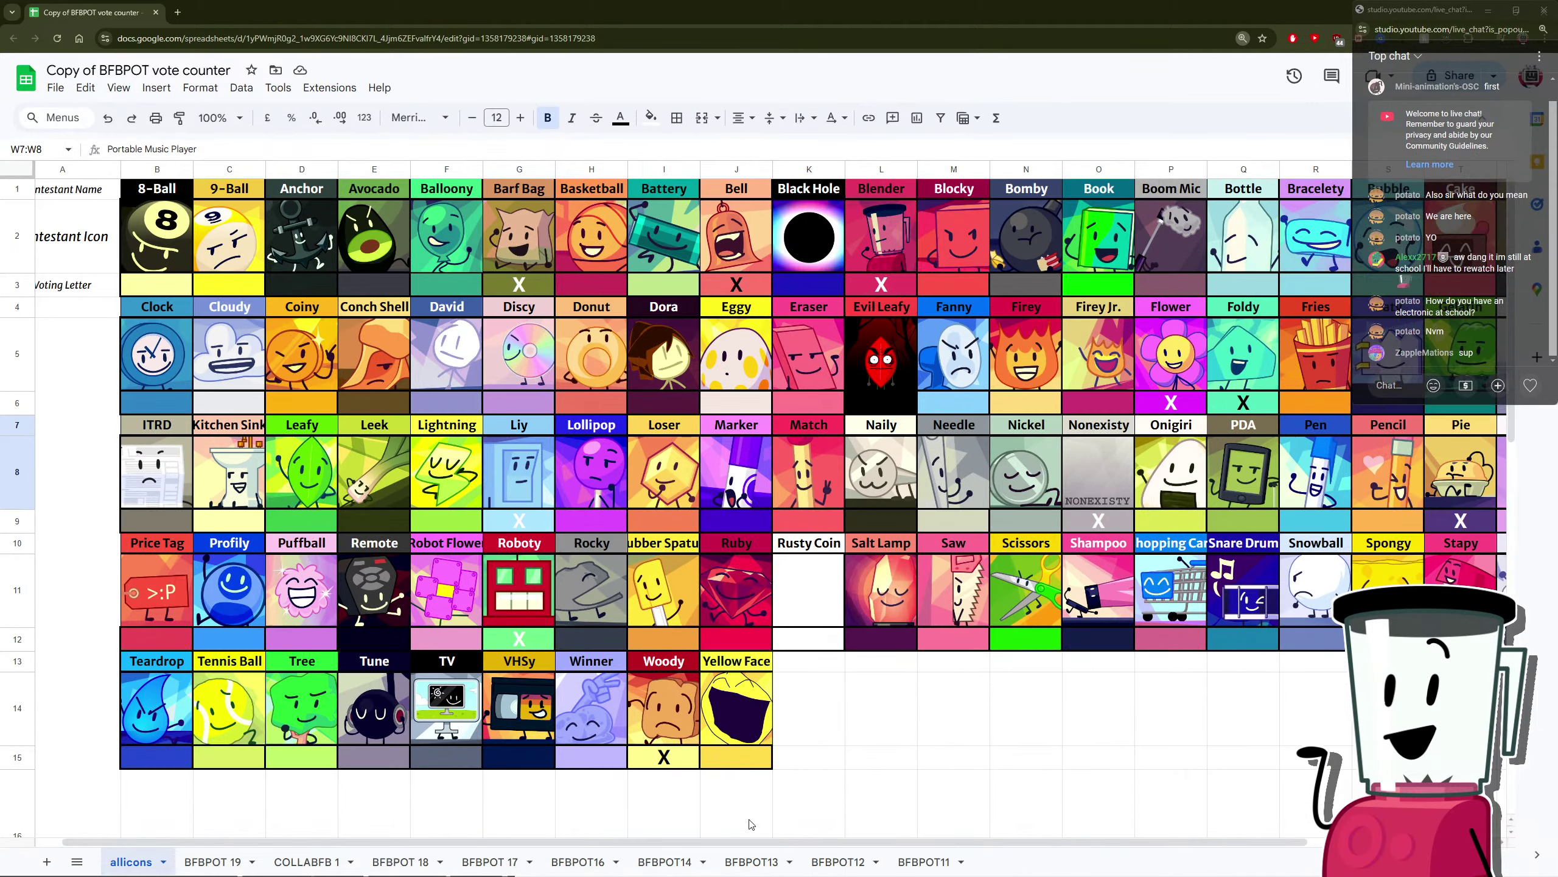
{"action": "scroll", "coordinate": [748, 849], "scroll_direction": "right", "scroll_amount": 5}
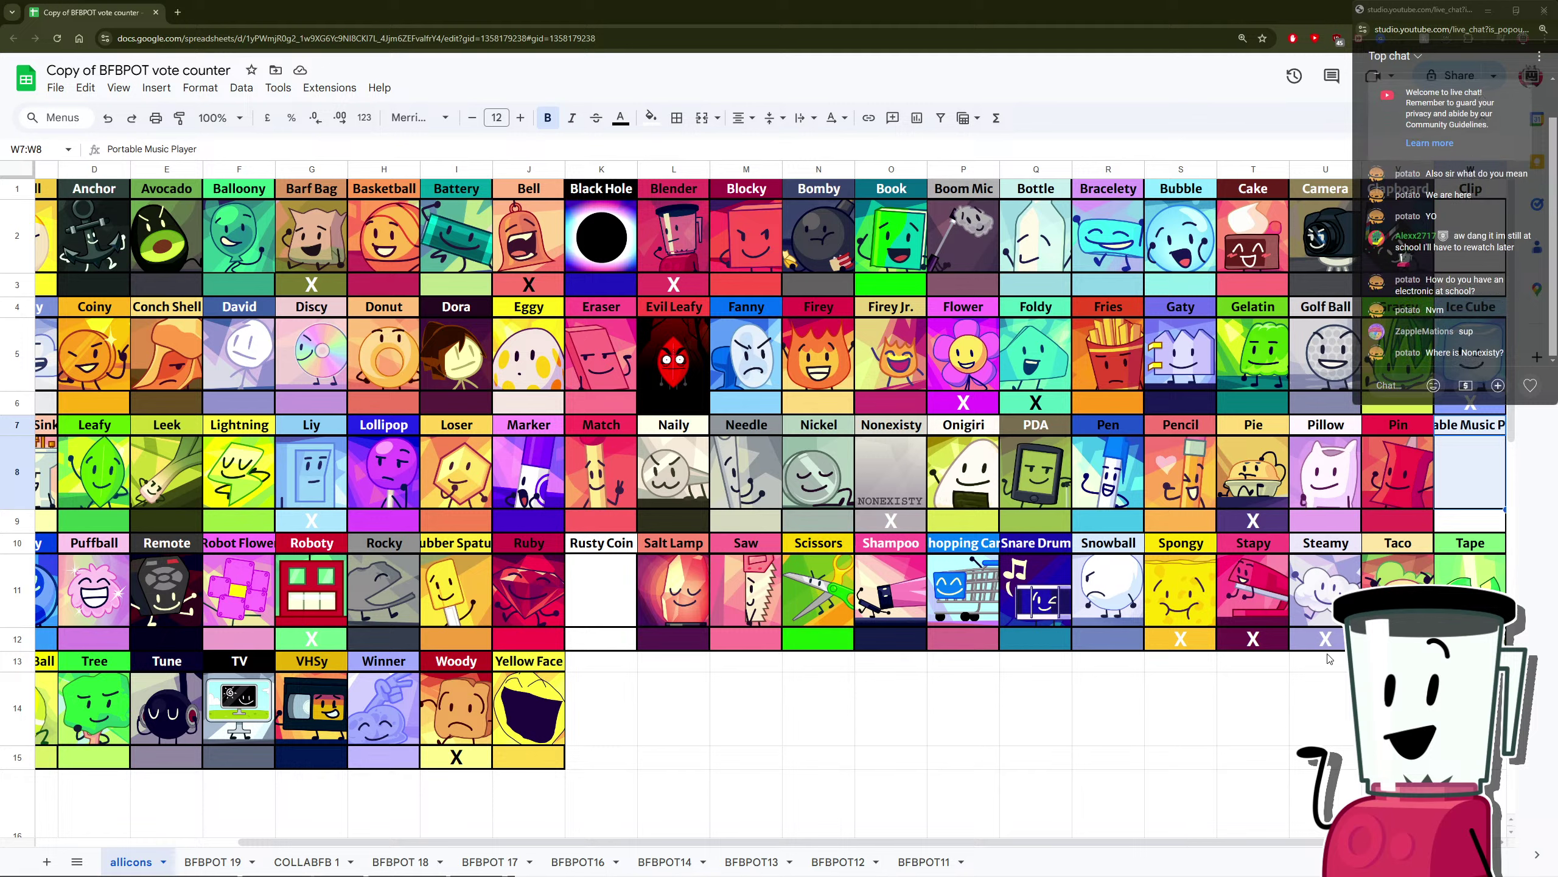
{"action": "left_click_drag", "start_coordinate": [1326, 642], "coordinate": [1326, 546]}
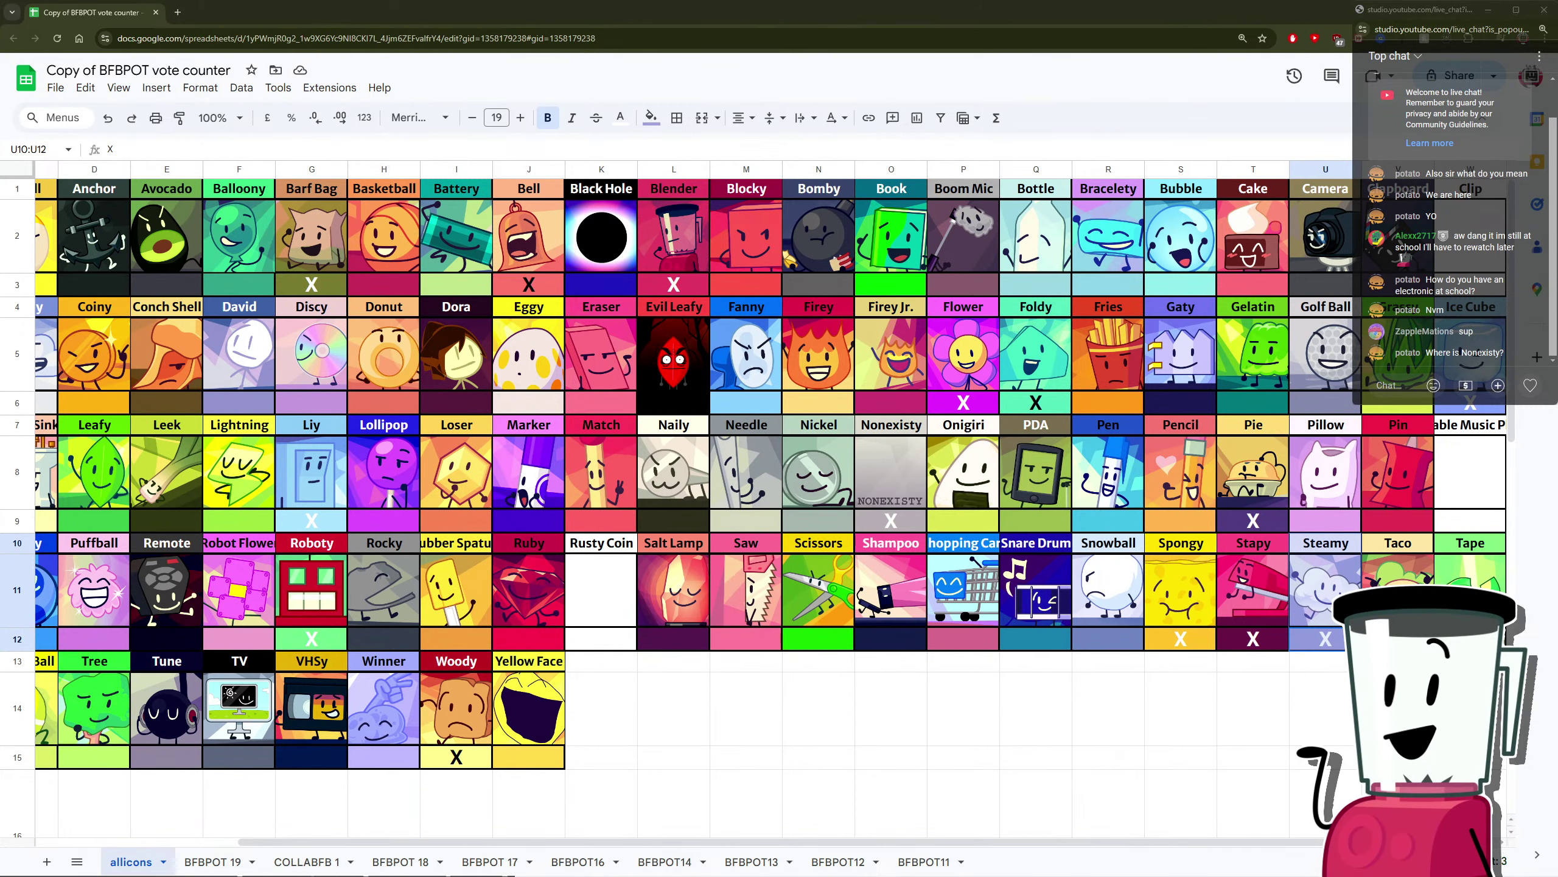
Step: Switch to the drawing program and examine the cloud icon in steamy.mdp at different sizes
{"action": "key", "text": "alt+Tab"}
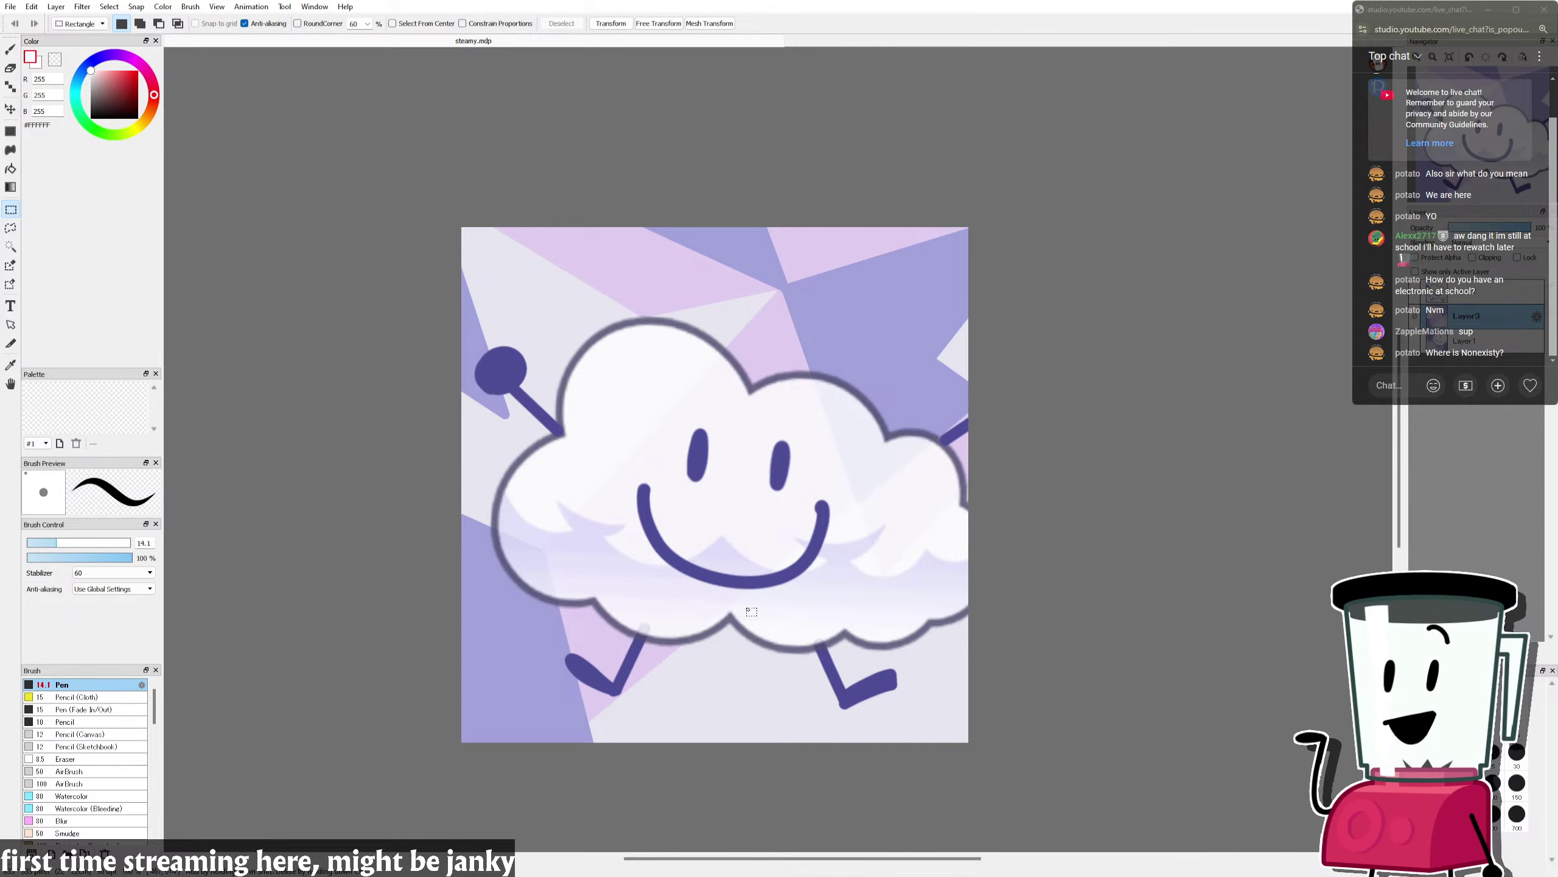
{"action": "scroll", "coordinate": [752, 611], "scroll_direction": "down", "scroll_amount": 5}
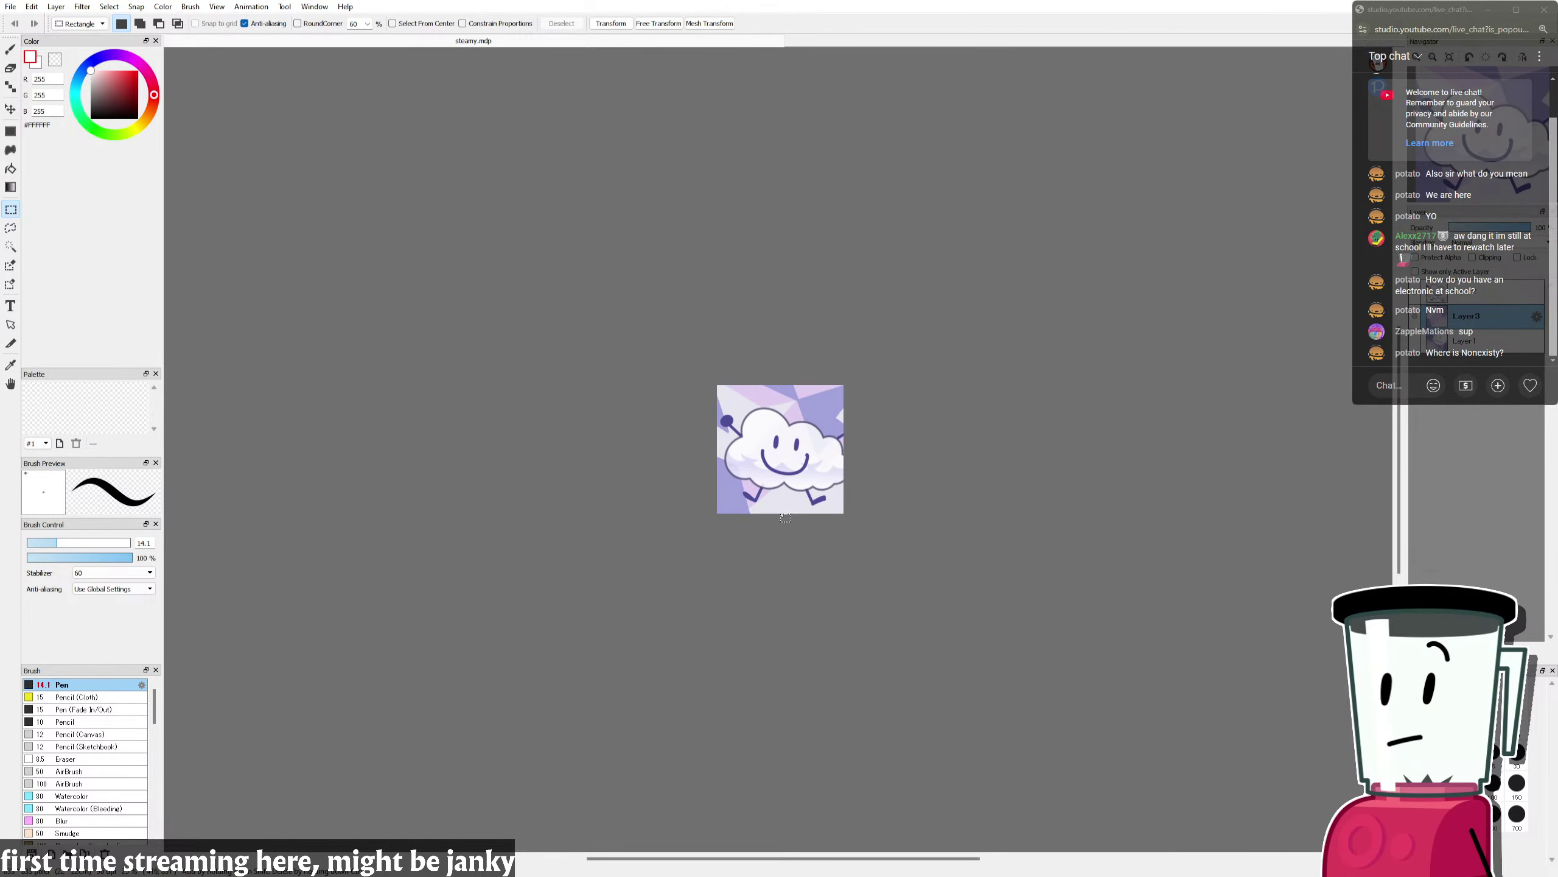
{"action": "scroll", "coordinate": [776, 454], "scroll_direction": "up", "scroll_amount": 2}
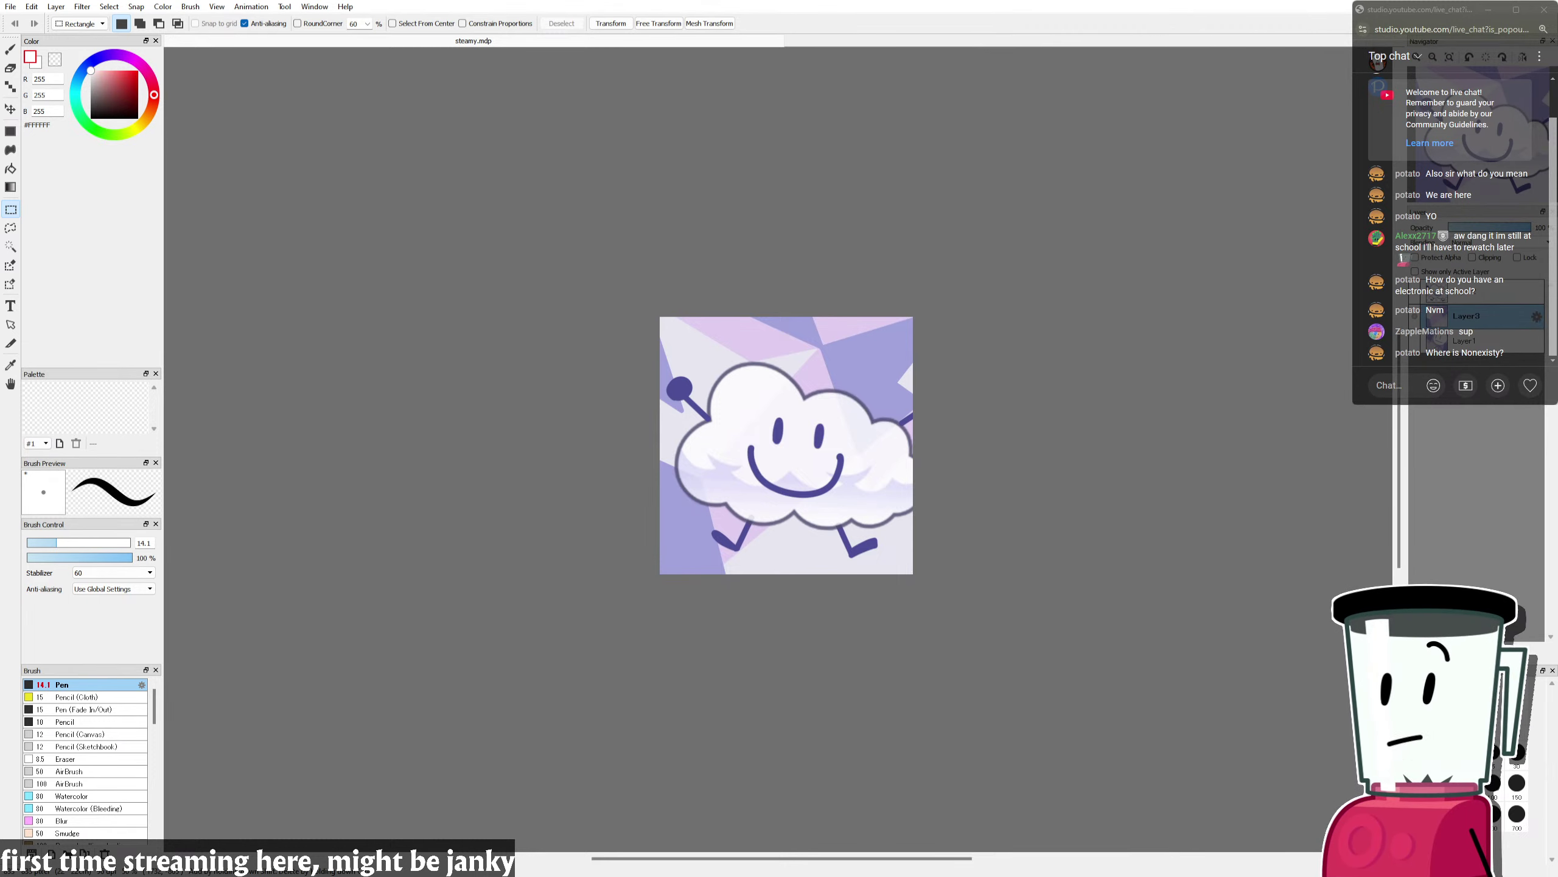
Step: Return to the vote counter spreadsheet, enlarge it and examine the Nonexisty entry from its name to its voting letter cell
{"action": "key", "text": "alt+Tab"}
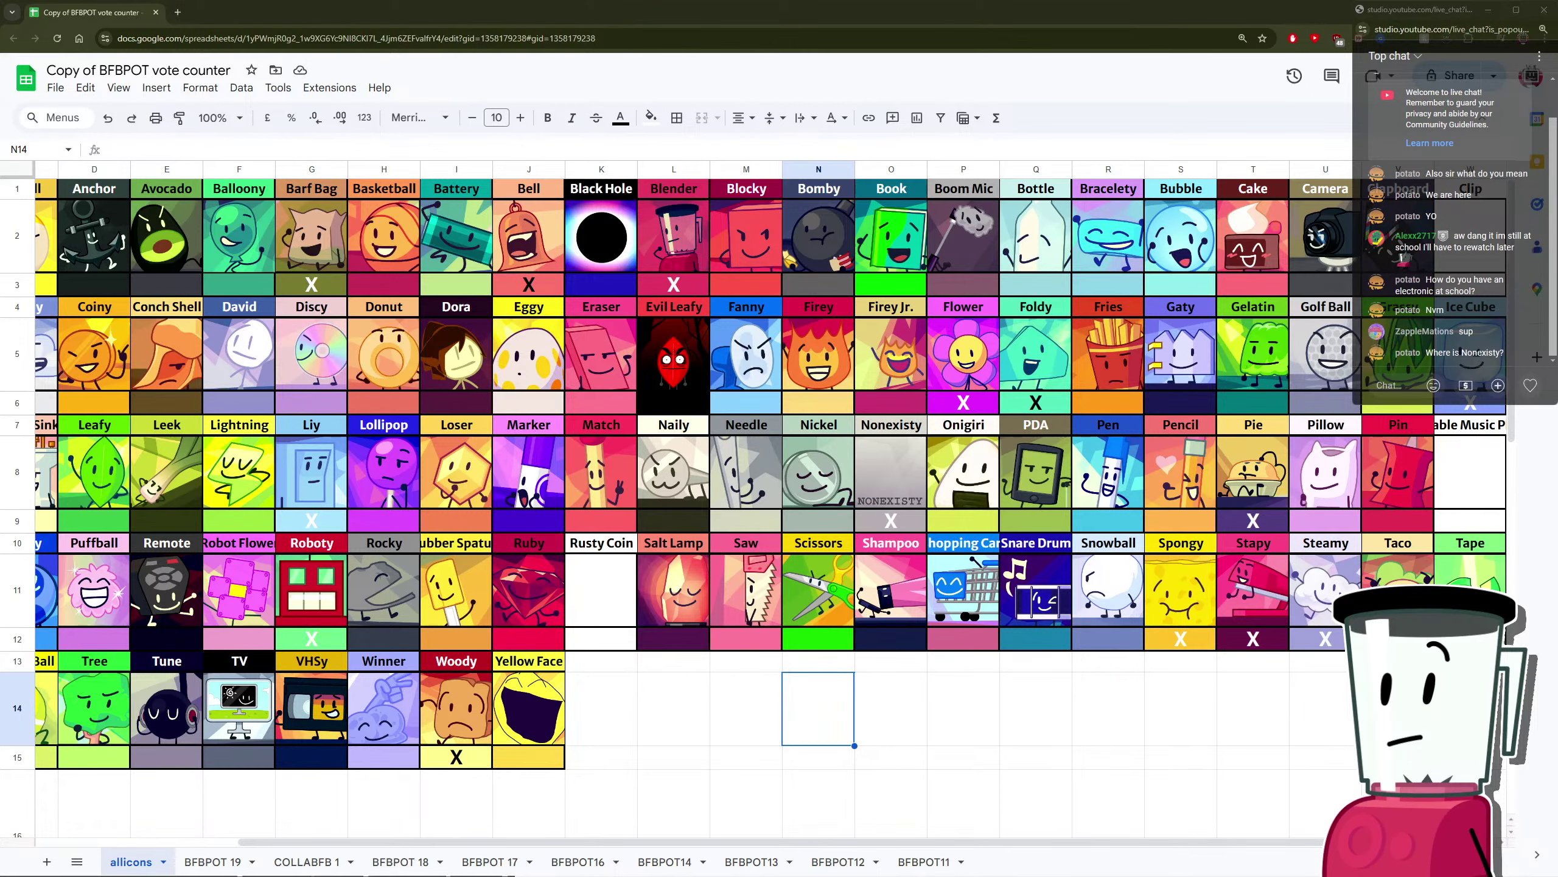
{"action": "key", "text": "ctrl+plus"}
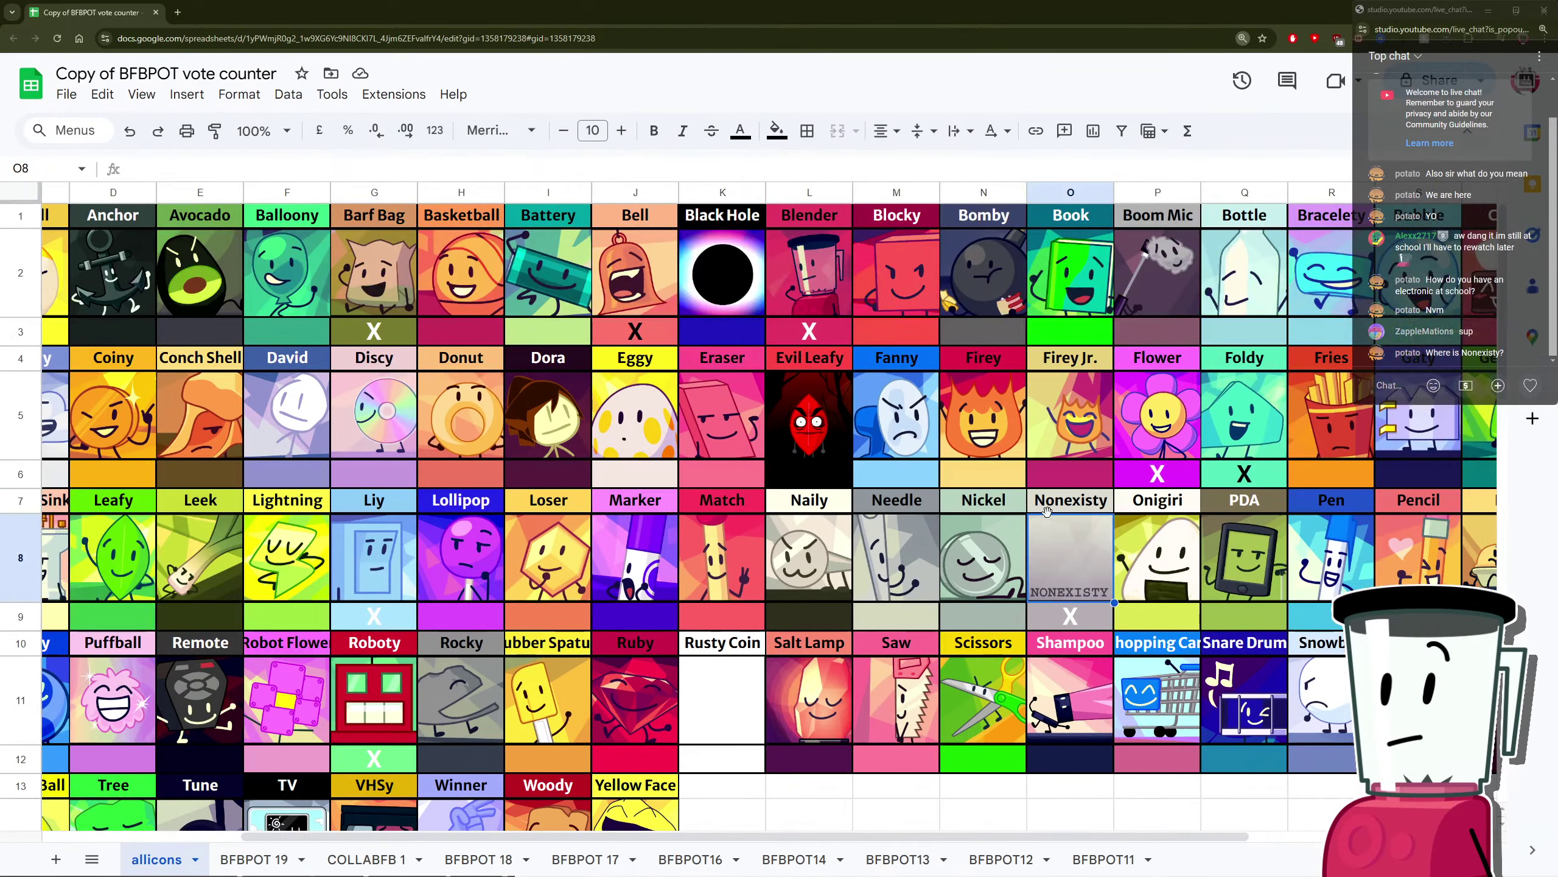
{"action": "left_click_drag", "start_coordinate": [891, 424], "coordinate": [890, 520]}
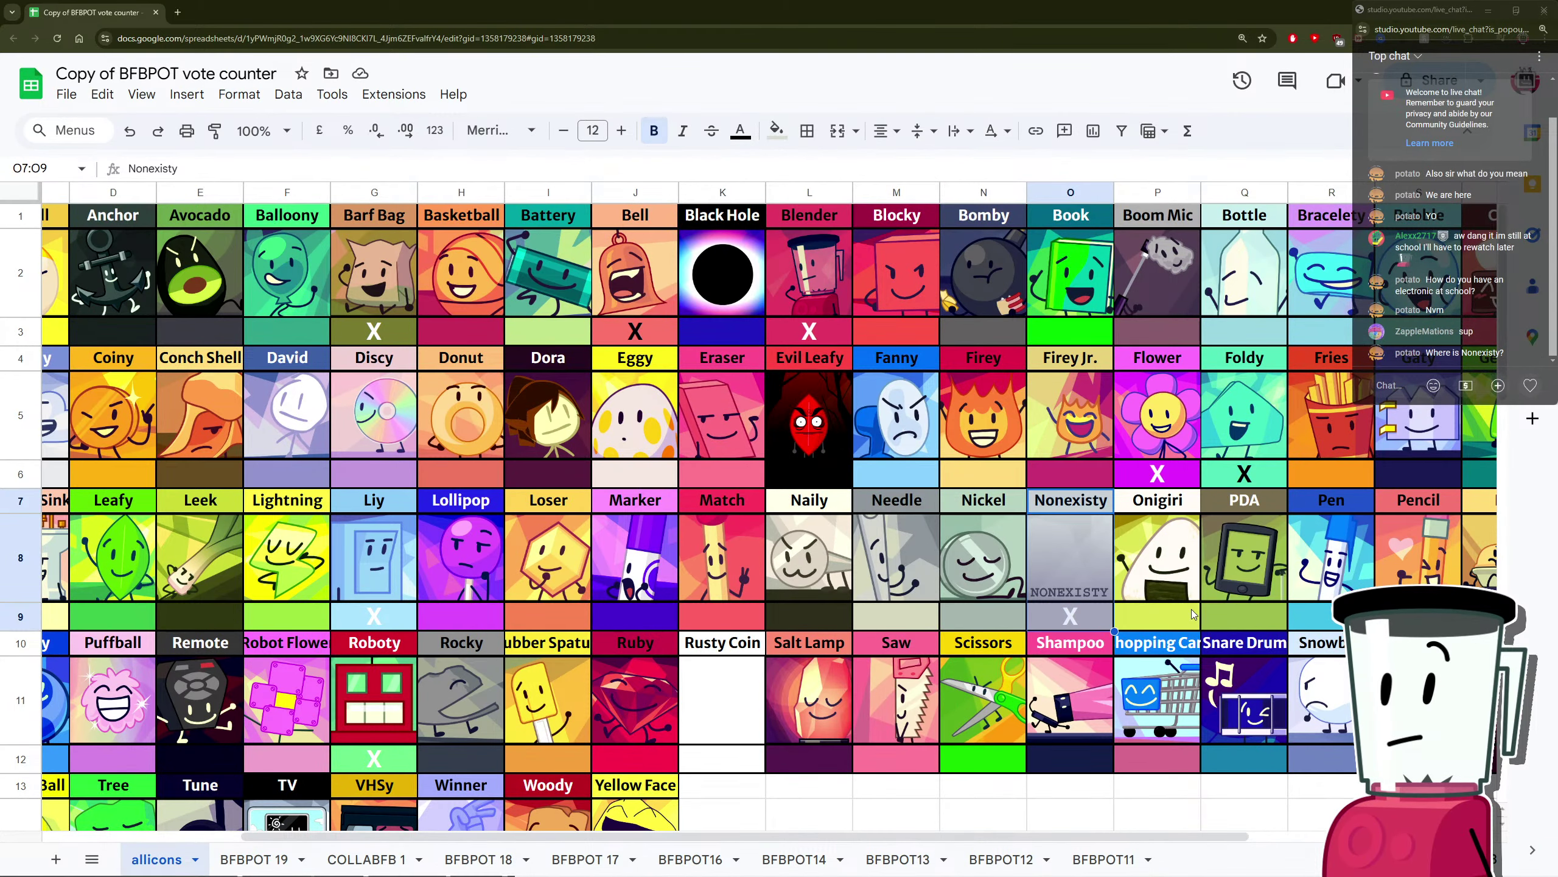
{"action": "left_click", "coordinate": [1186, 626]}
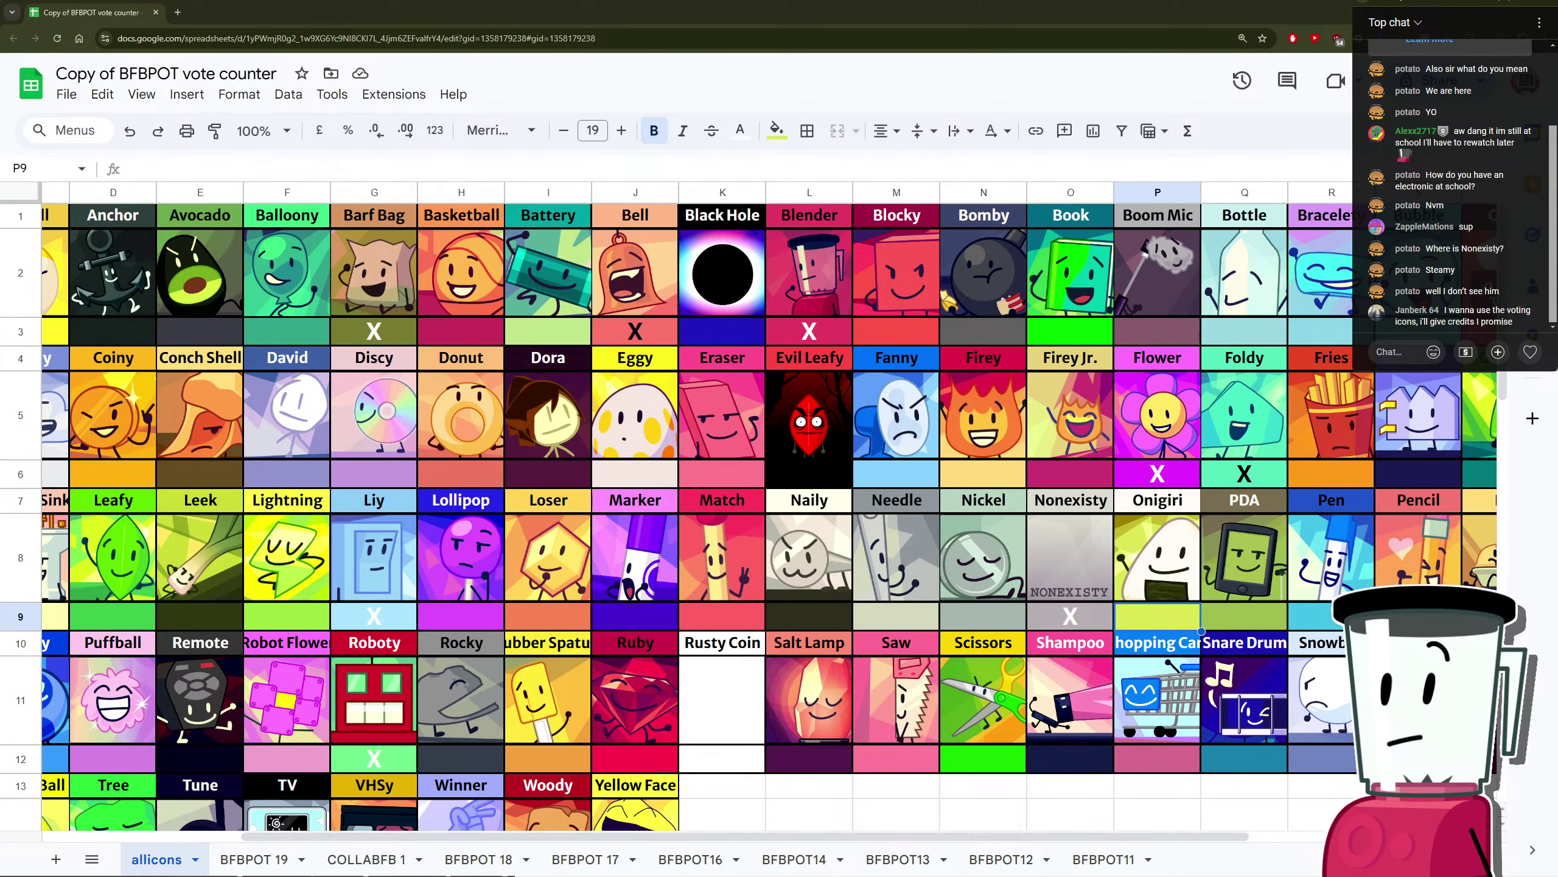
Step: Read back through the live chat messages and look across the contestant icons from the first column to the last
{"action": "scroll", "coordinate": [1473, 202], "scroll_direction": "up", "scroll_amount": 3}
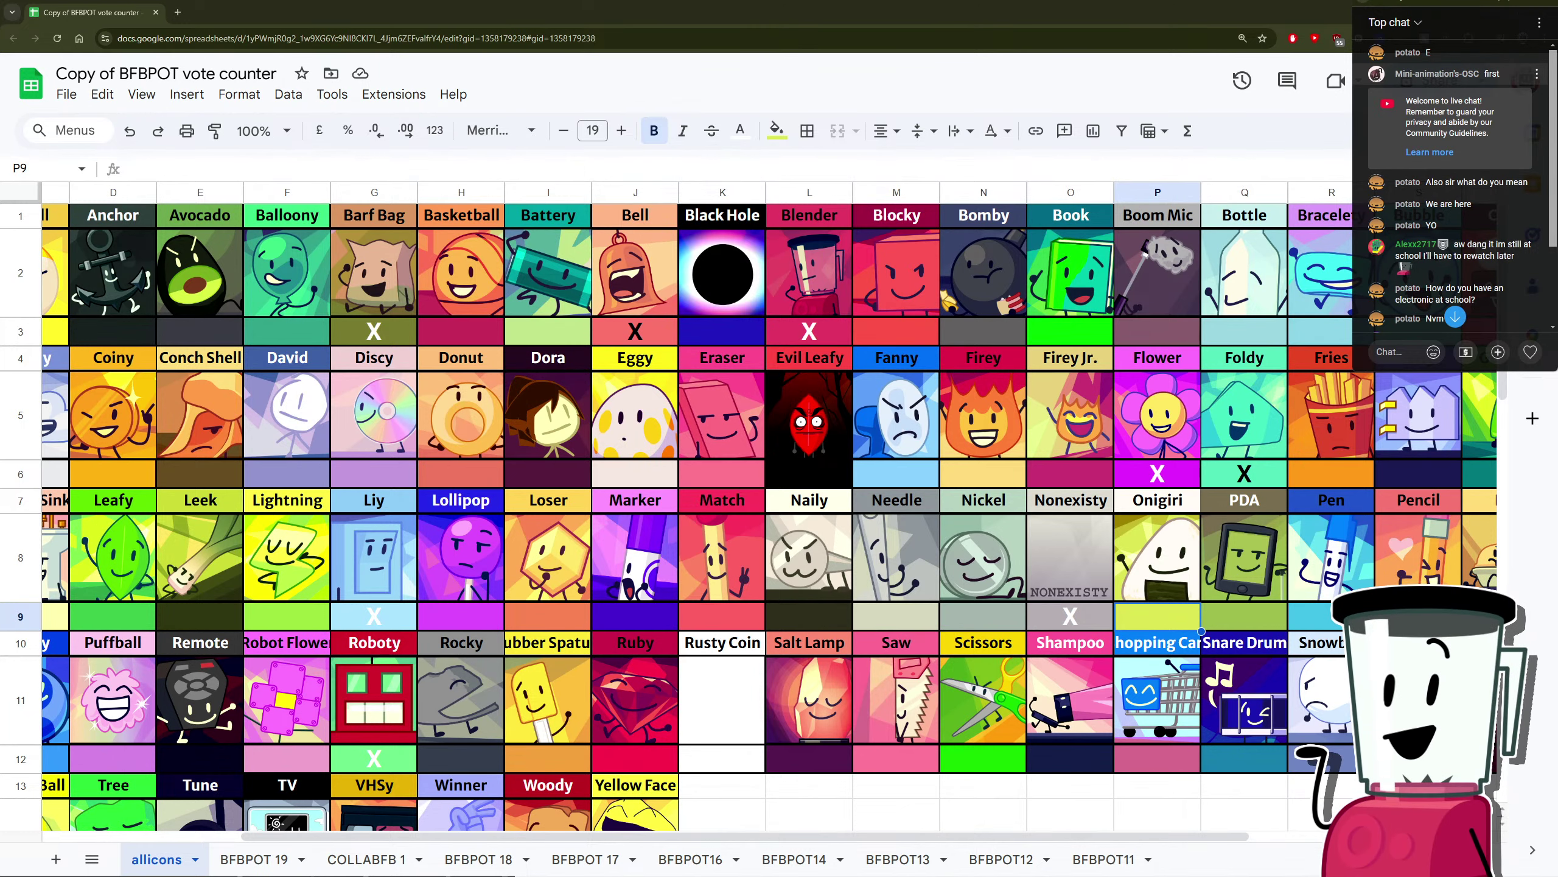
{"action": "scroll", "coordinate": [1454, 184], "scroll_direction": "down", "scroll_amount": 3}
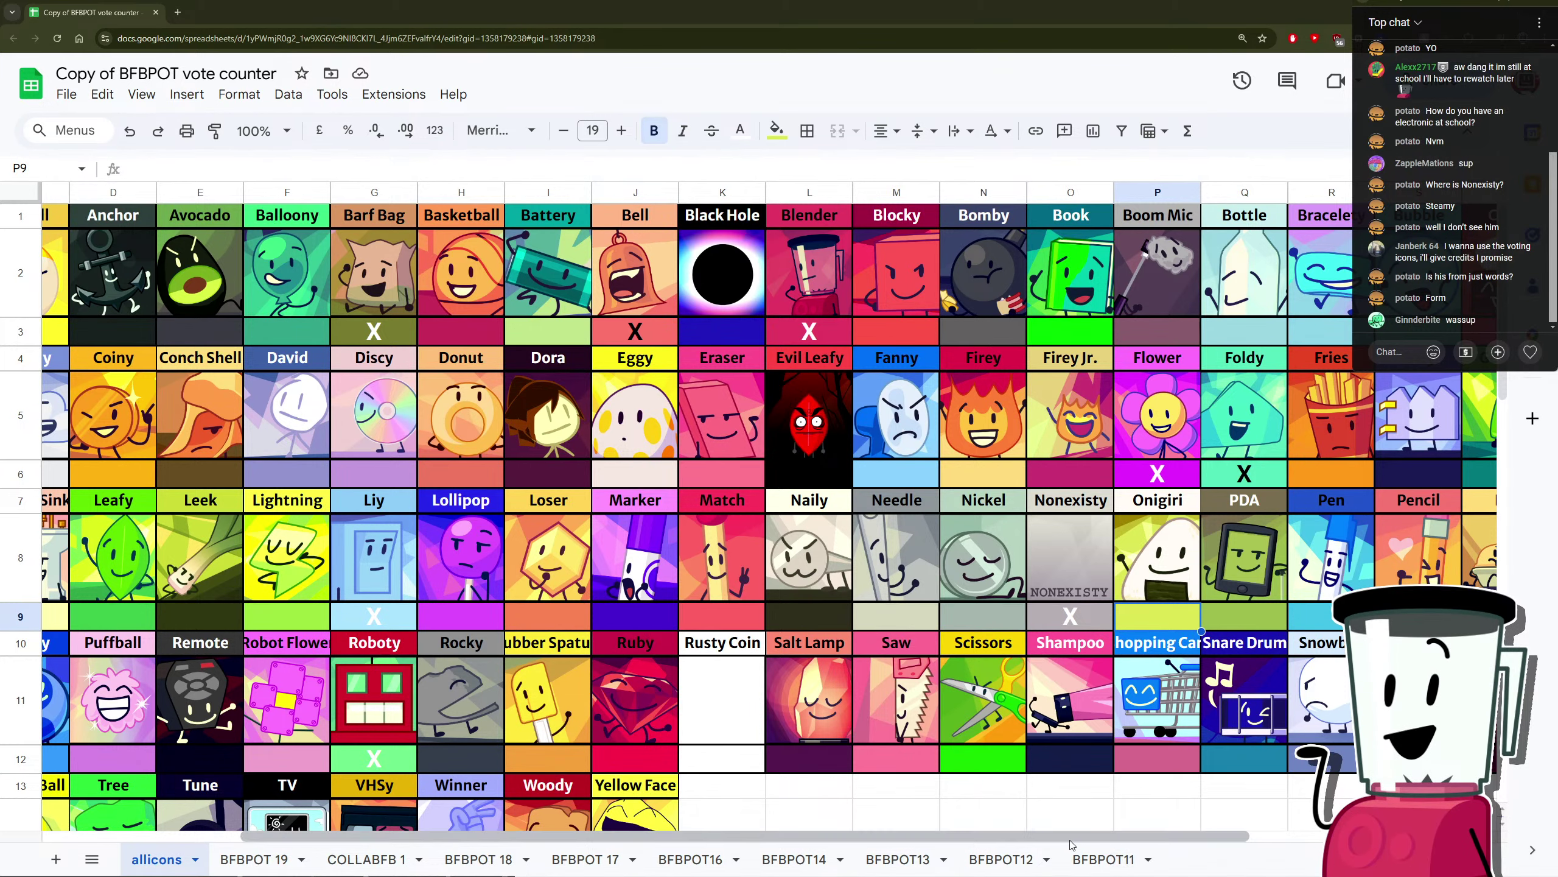
{"action": "scroll", "coordinate": [1072, 835], "scroll_direction": "right", "scroll_amount": 1}
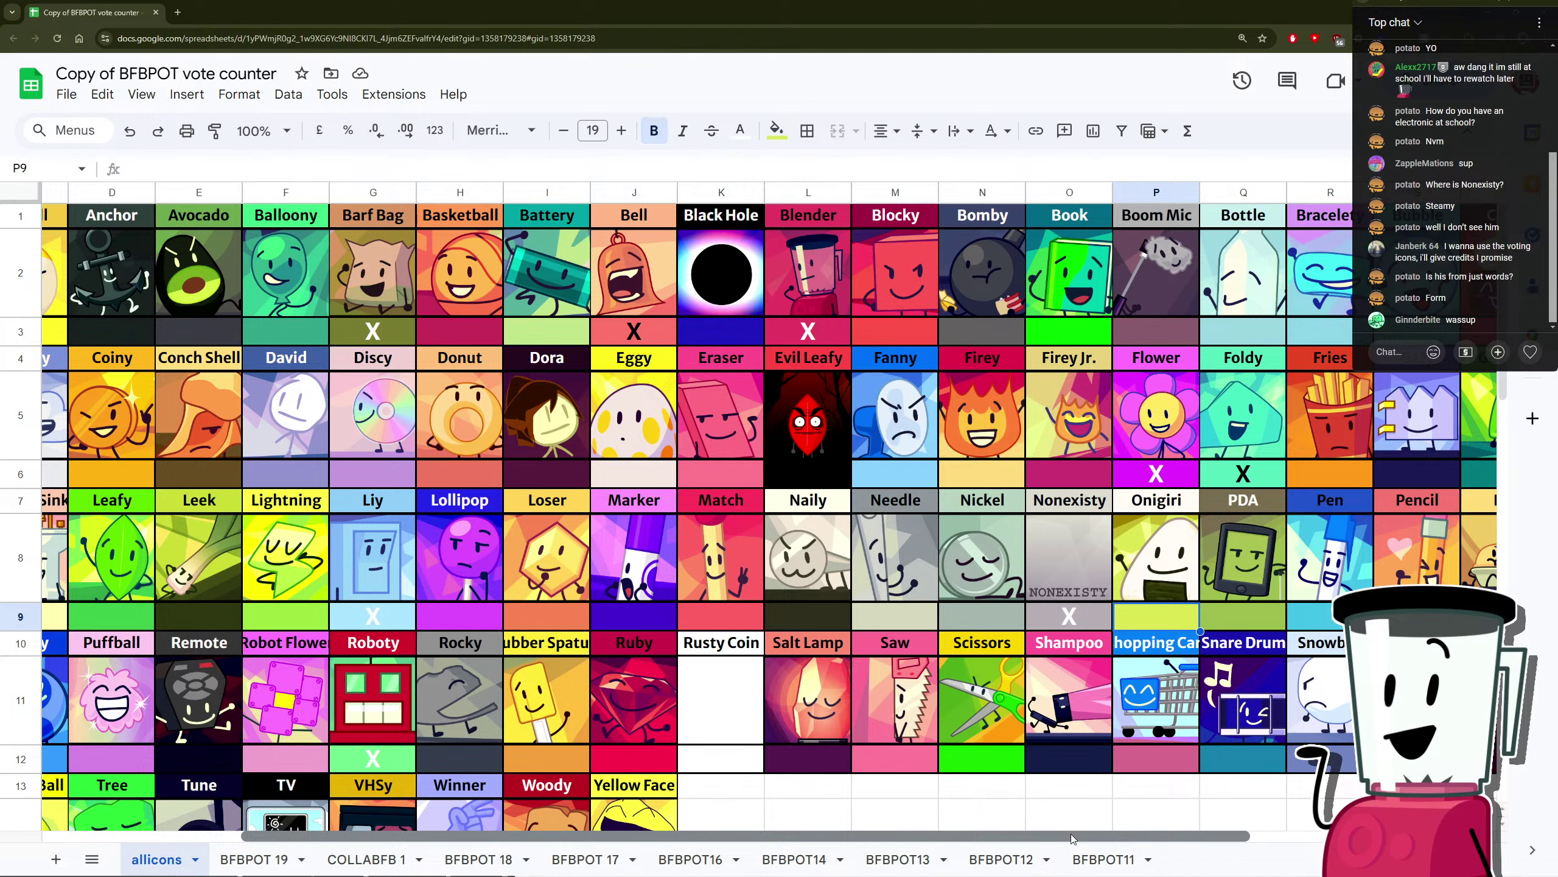
{"action": "left_click_drag", "start_coordinate": [1071, 835], "coordinate": [1295, 856]}
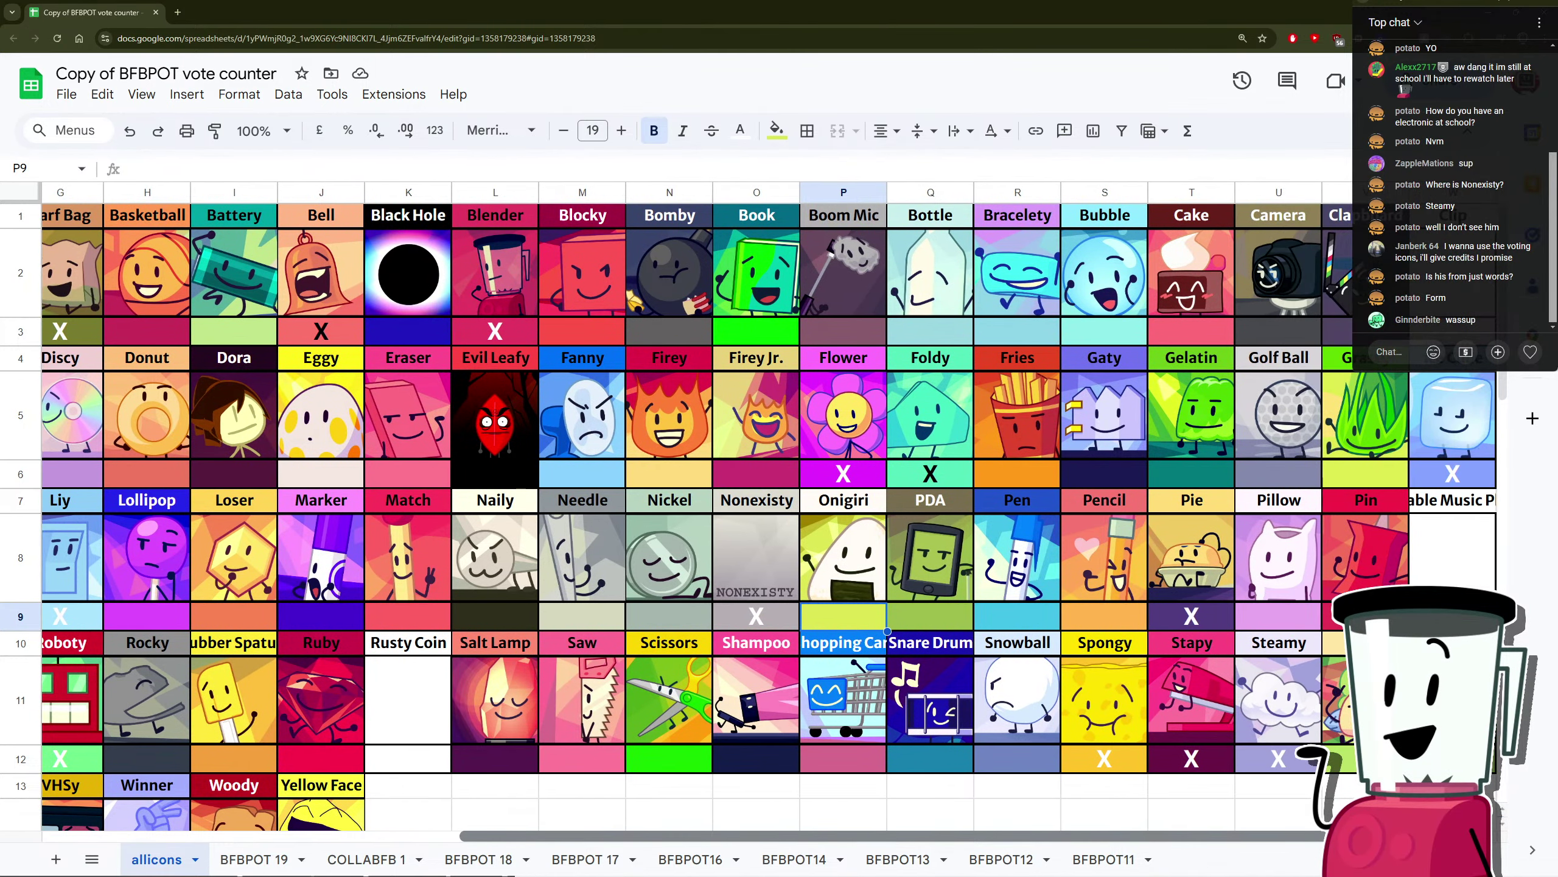
{"action": "scroll", "coordinate": [1276, 856], "scroll_direction": "left", "scroll_amount": 2}
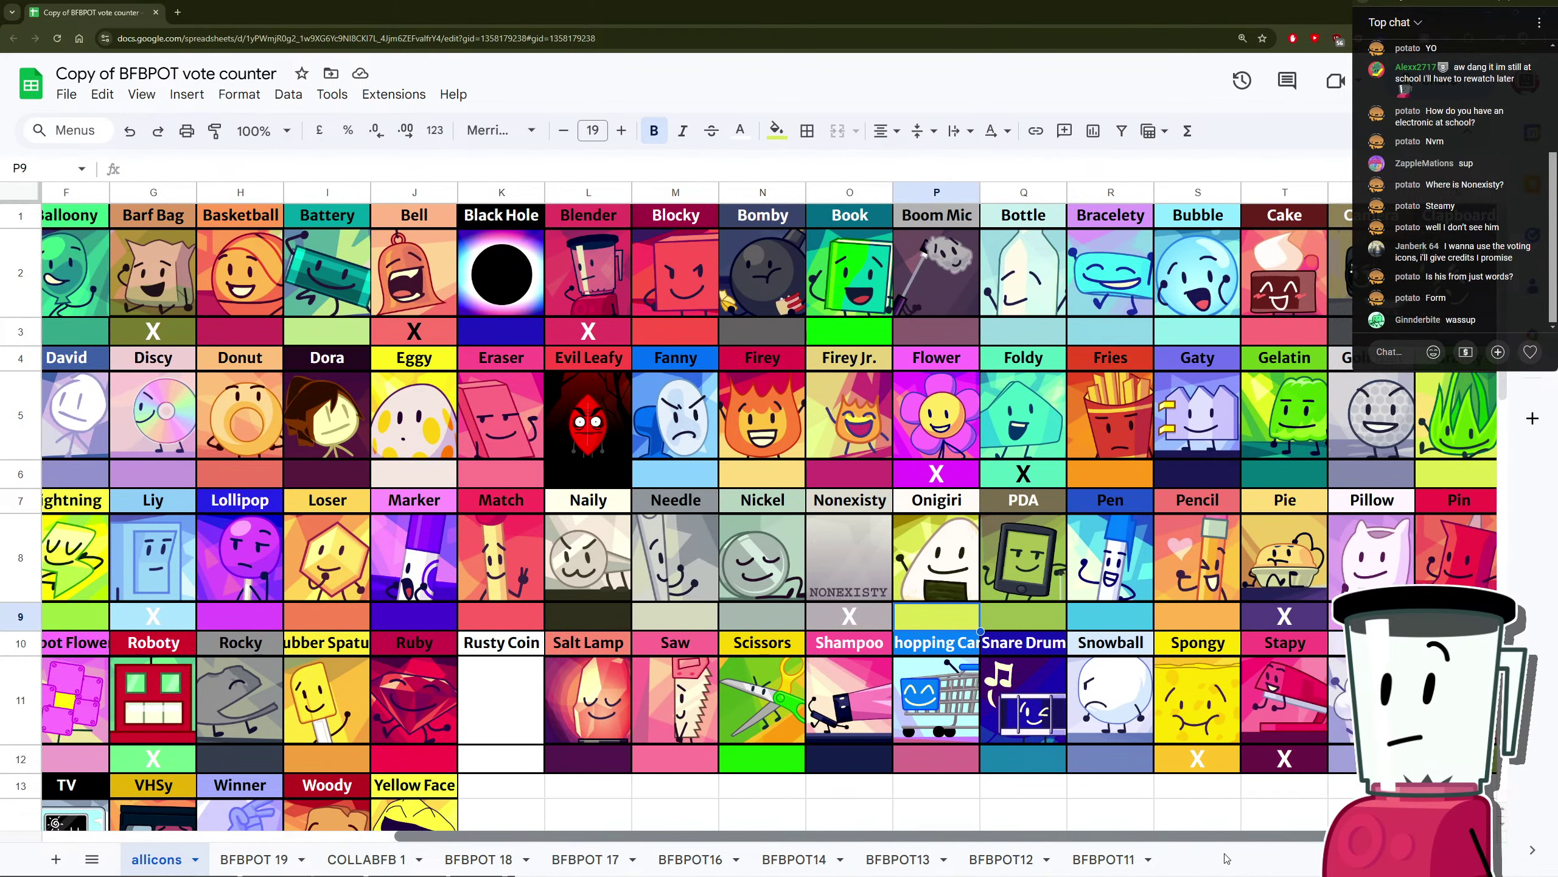
{"action": "scroll", "coordinate": [1233, 850], "scroll_direction": "right", "scroll_amount": 2}
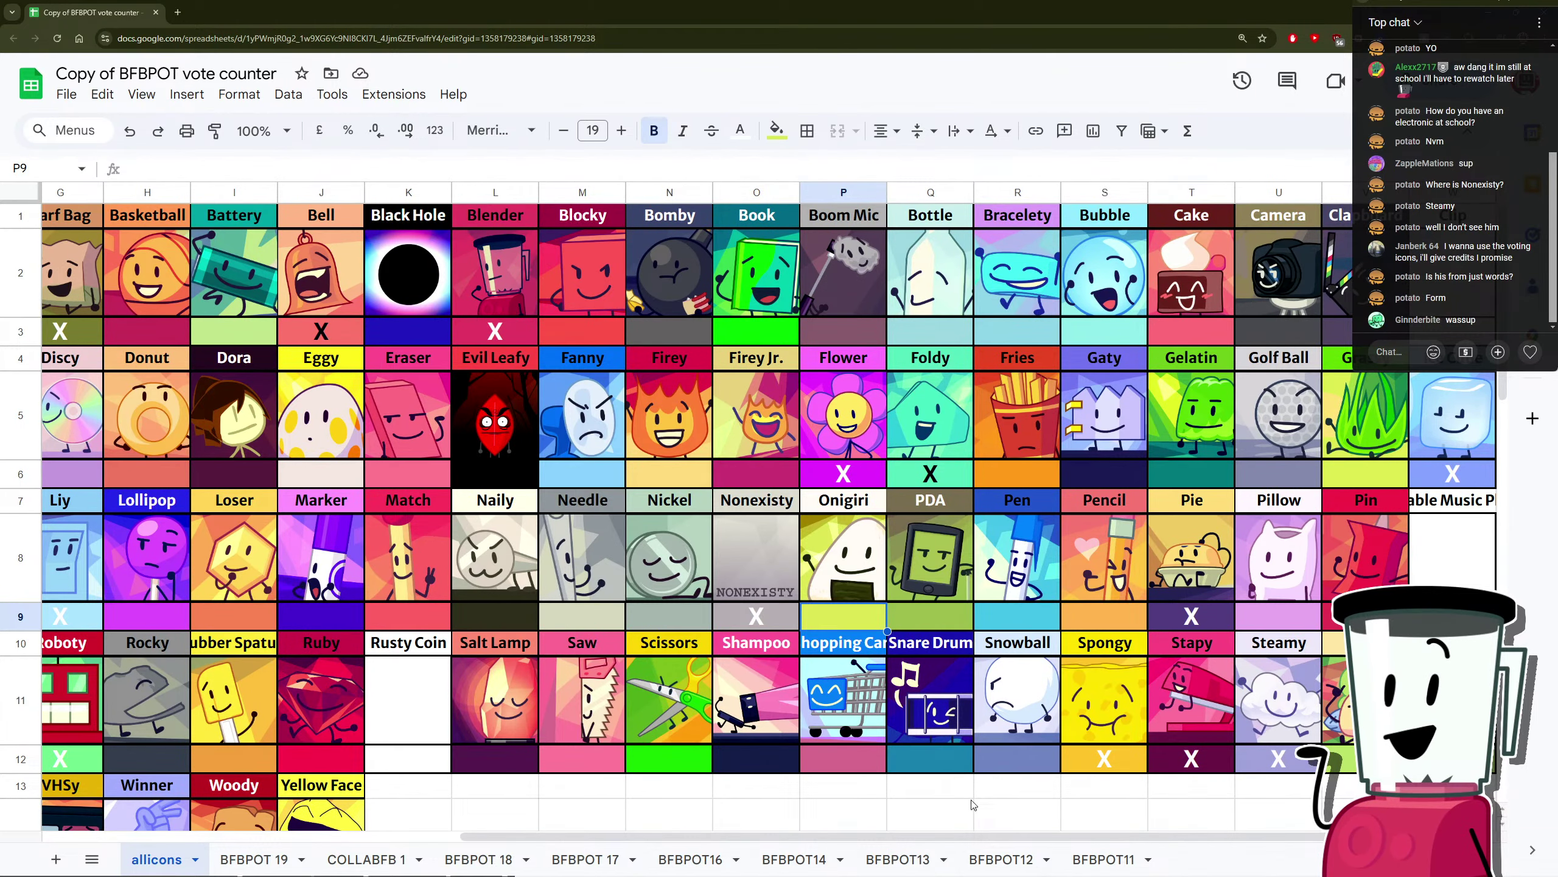
{"action": "left_click_drag", "start_coordinate": [948, 832], "coordinate": [528, 832]}
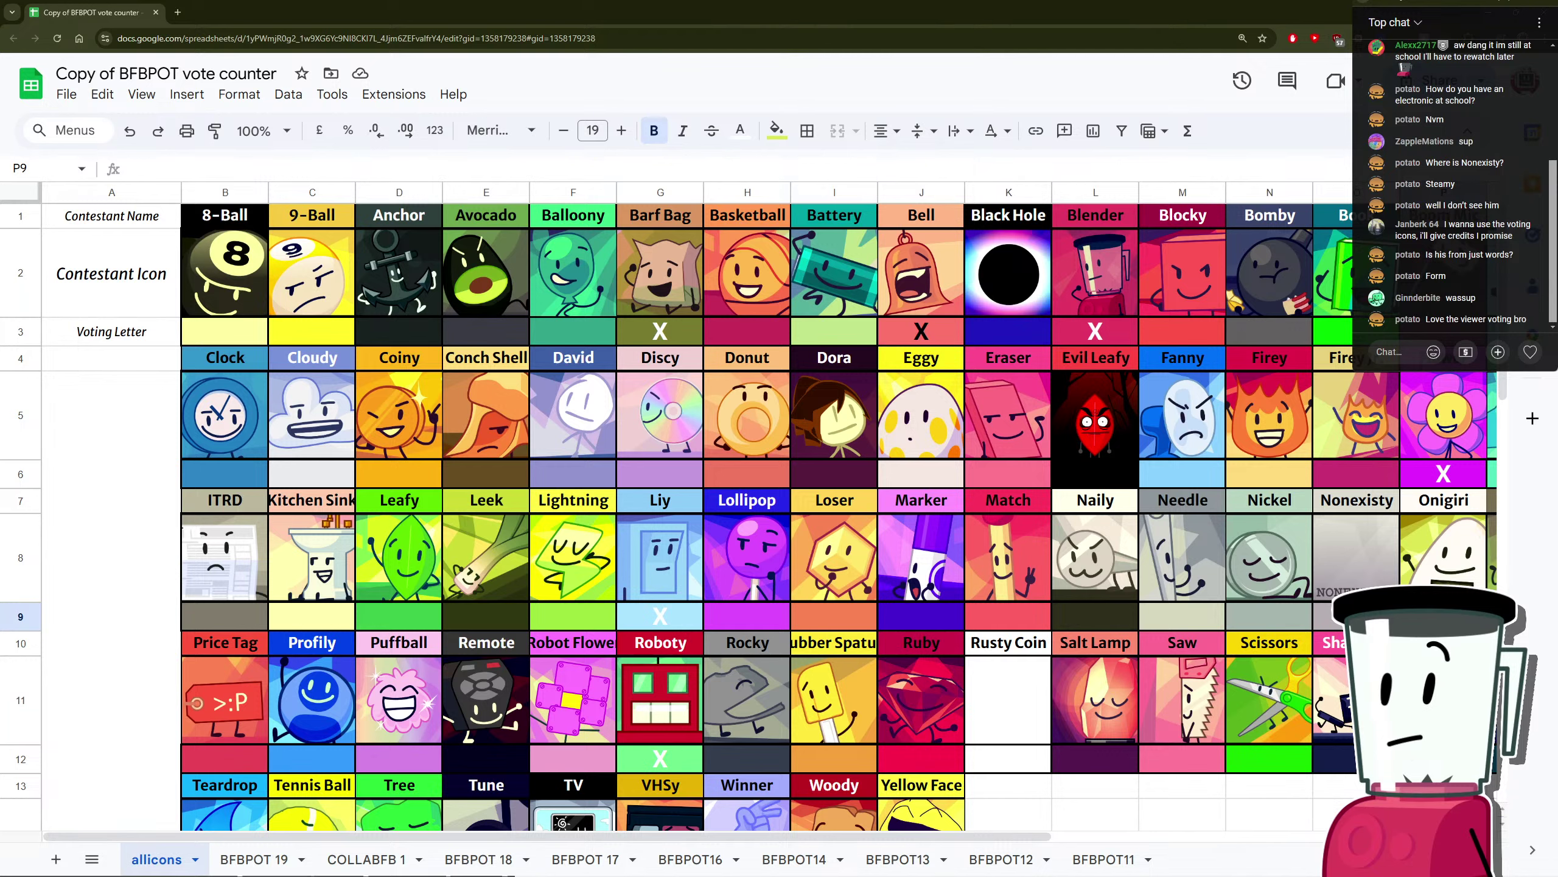
Step: Search TierMaker for "bfdi characters" and examine the character images in the All BFDI Characters! template
{"action": "key", "text": "alt+Tab"}
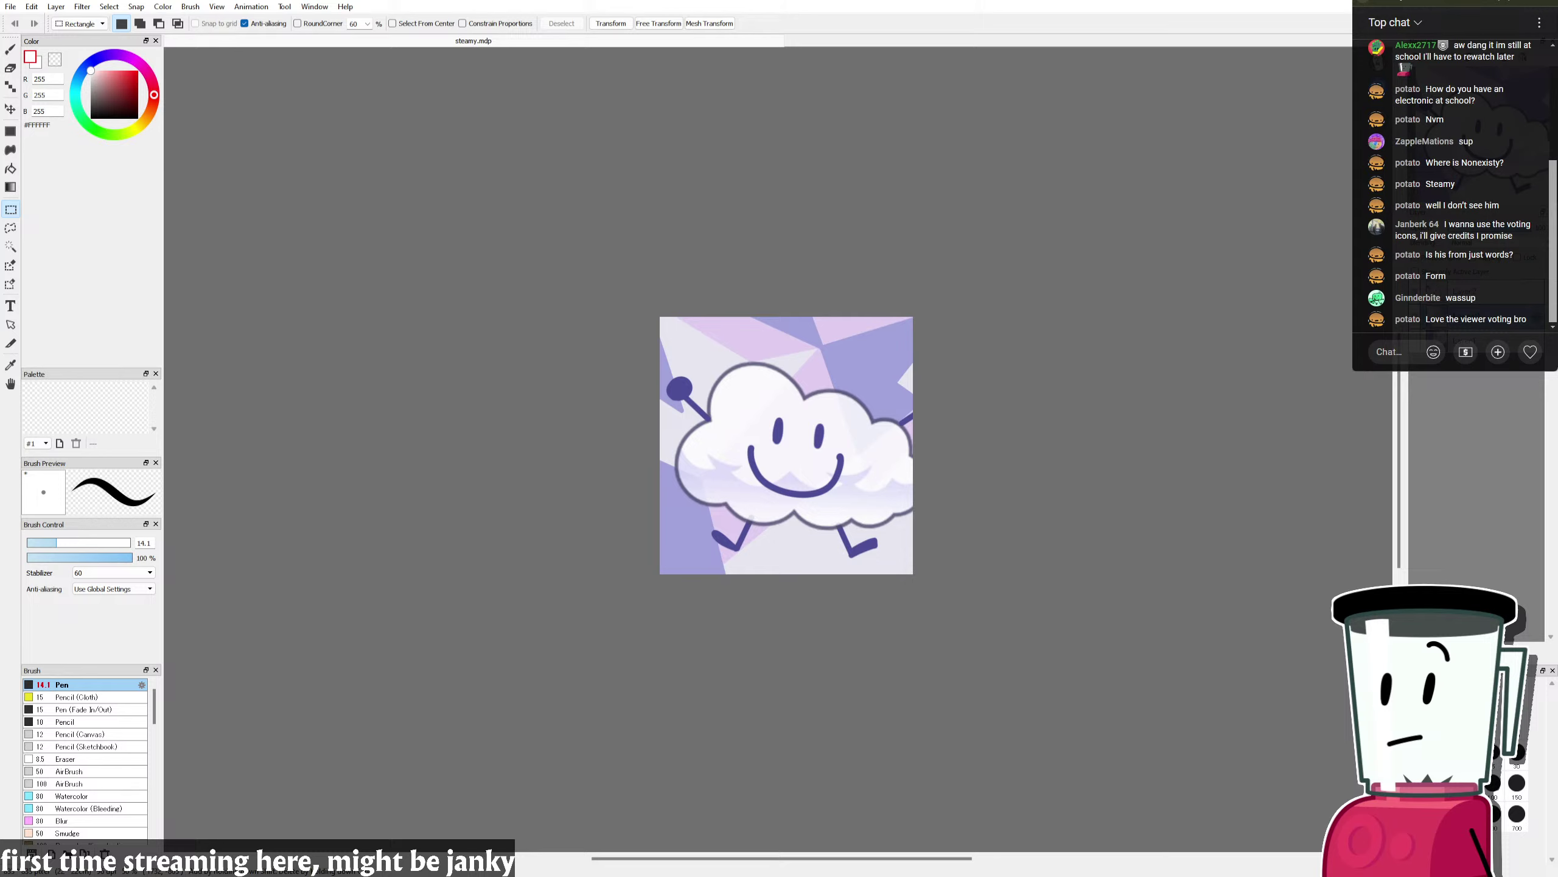
{"action": "key", "text": "alt+Tab"}
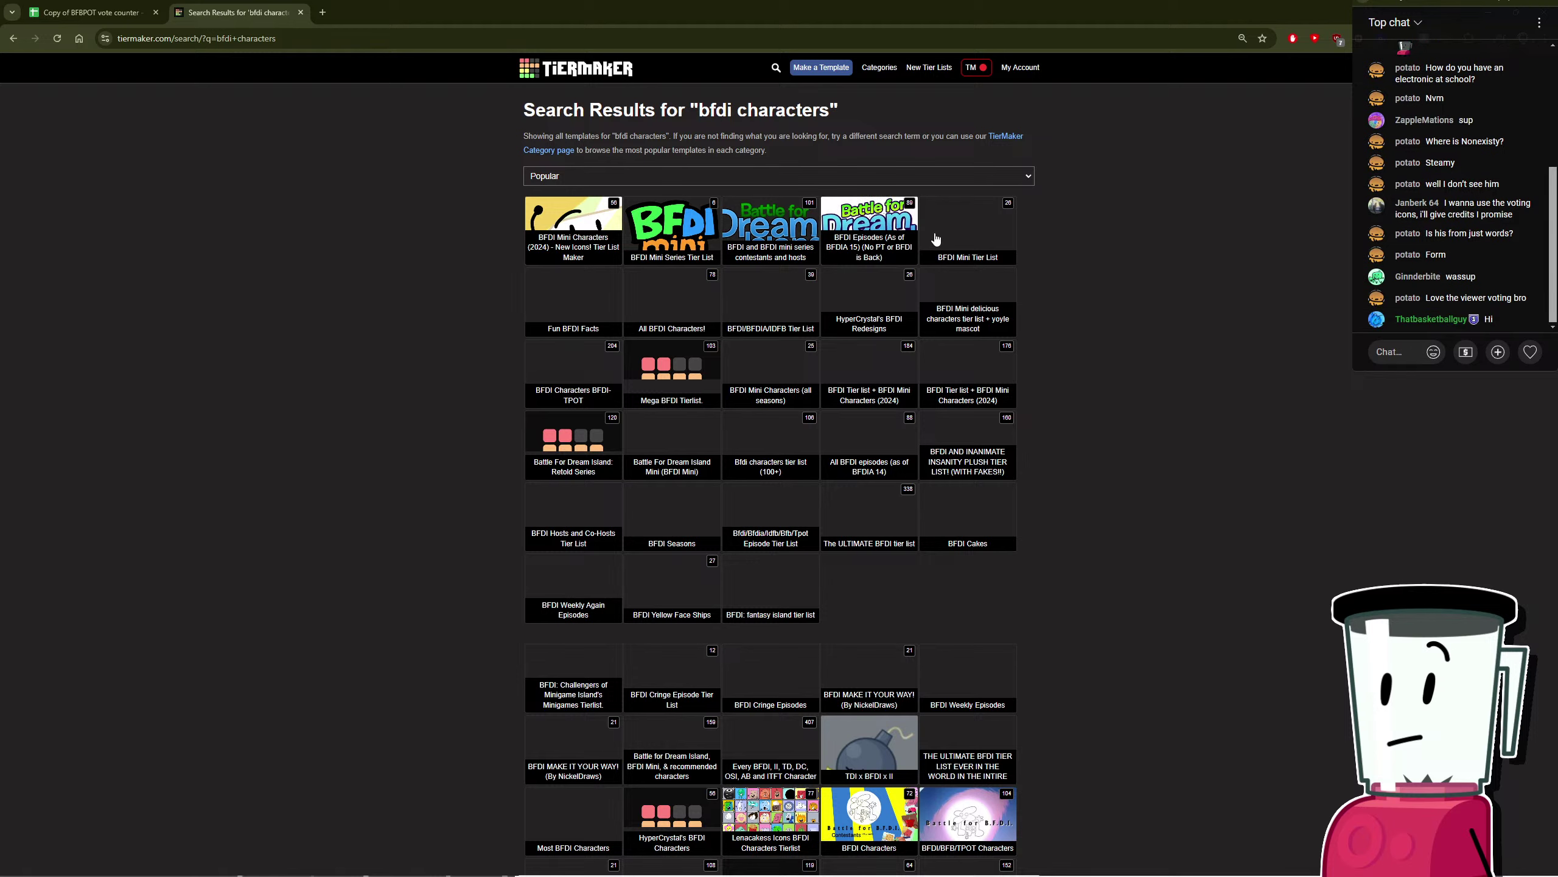
{"action": "left_click", "coordinate": [674, 299]}
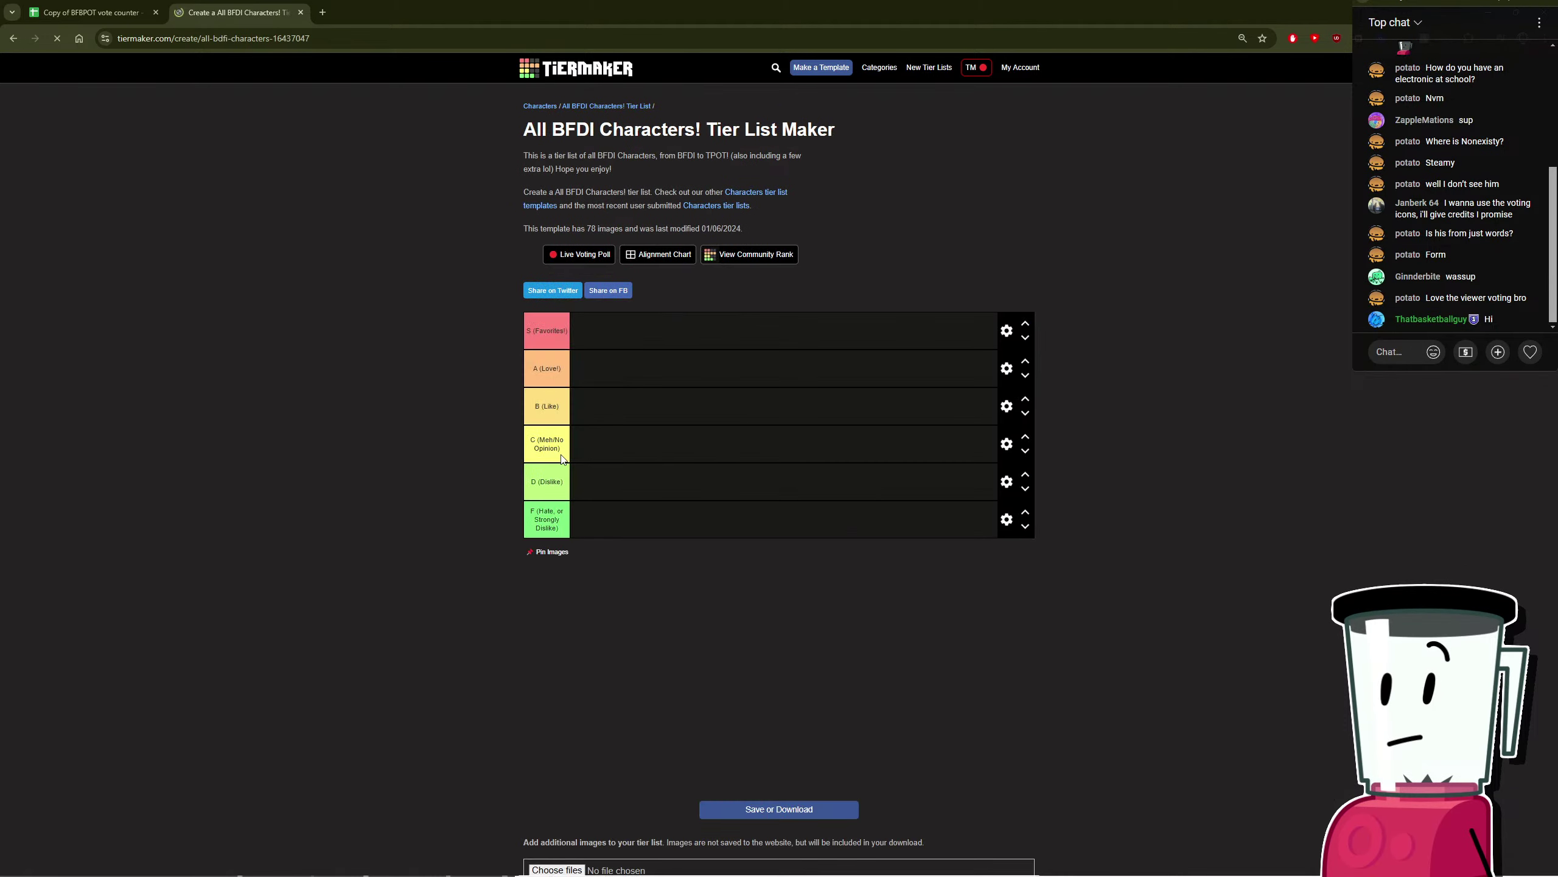
{"action": "scroll", "coordinate": [479, 474], "scroll_direction": "down", "scroll_amount": 4}
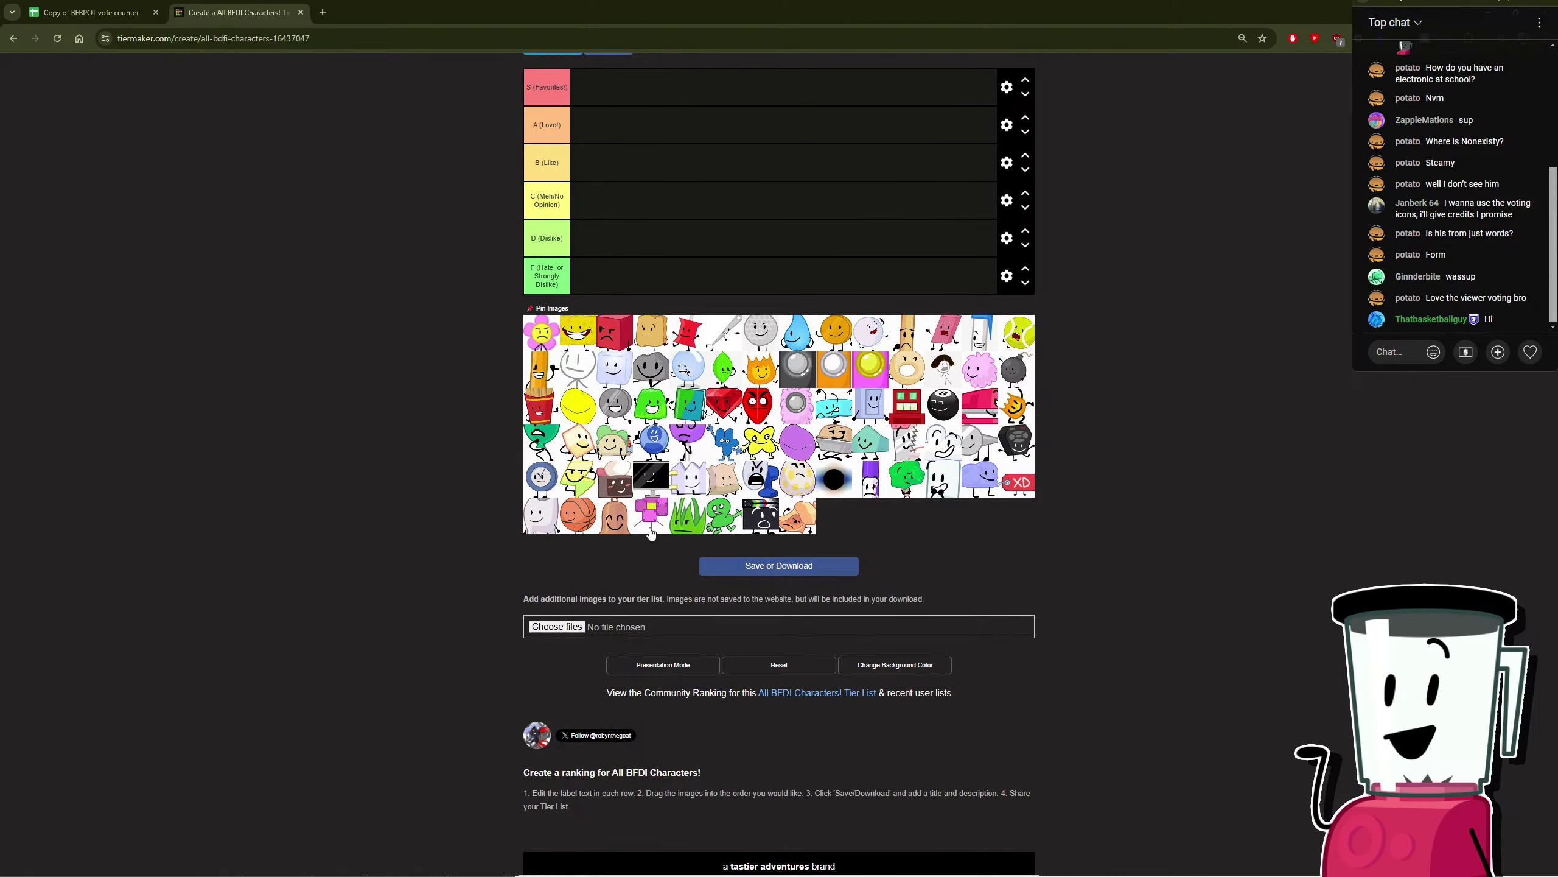
Step: Go back to the TierMaker search results and examine the images in the Mega BFDI Tierlist template
{"action": "key", "text": "alt+Left"}
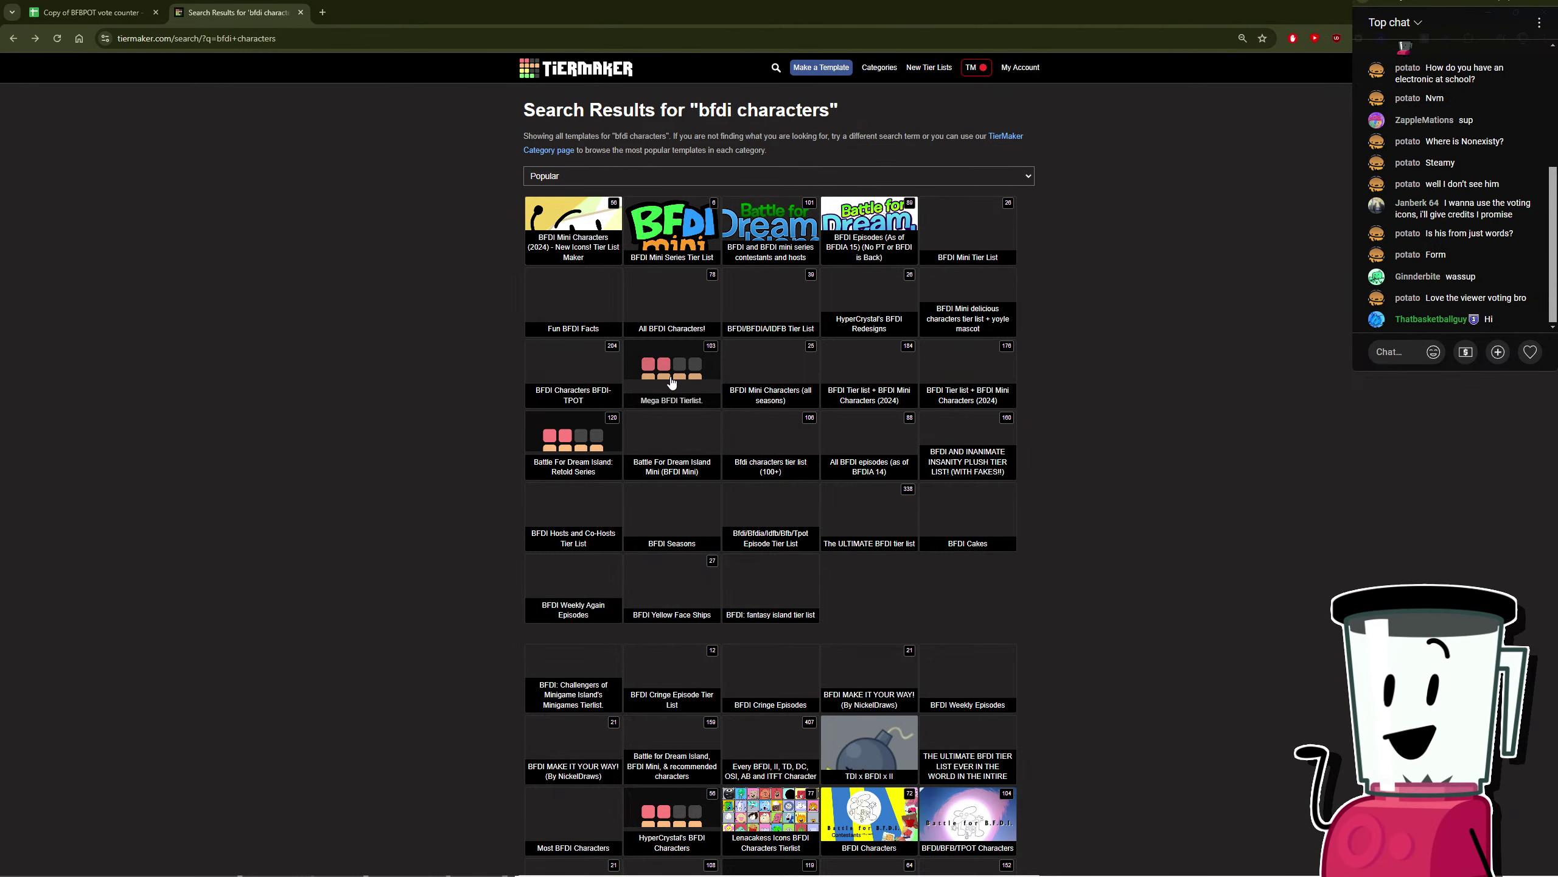
{"action": "left_click", "coordinate": [672, 380]}
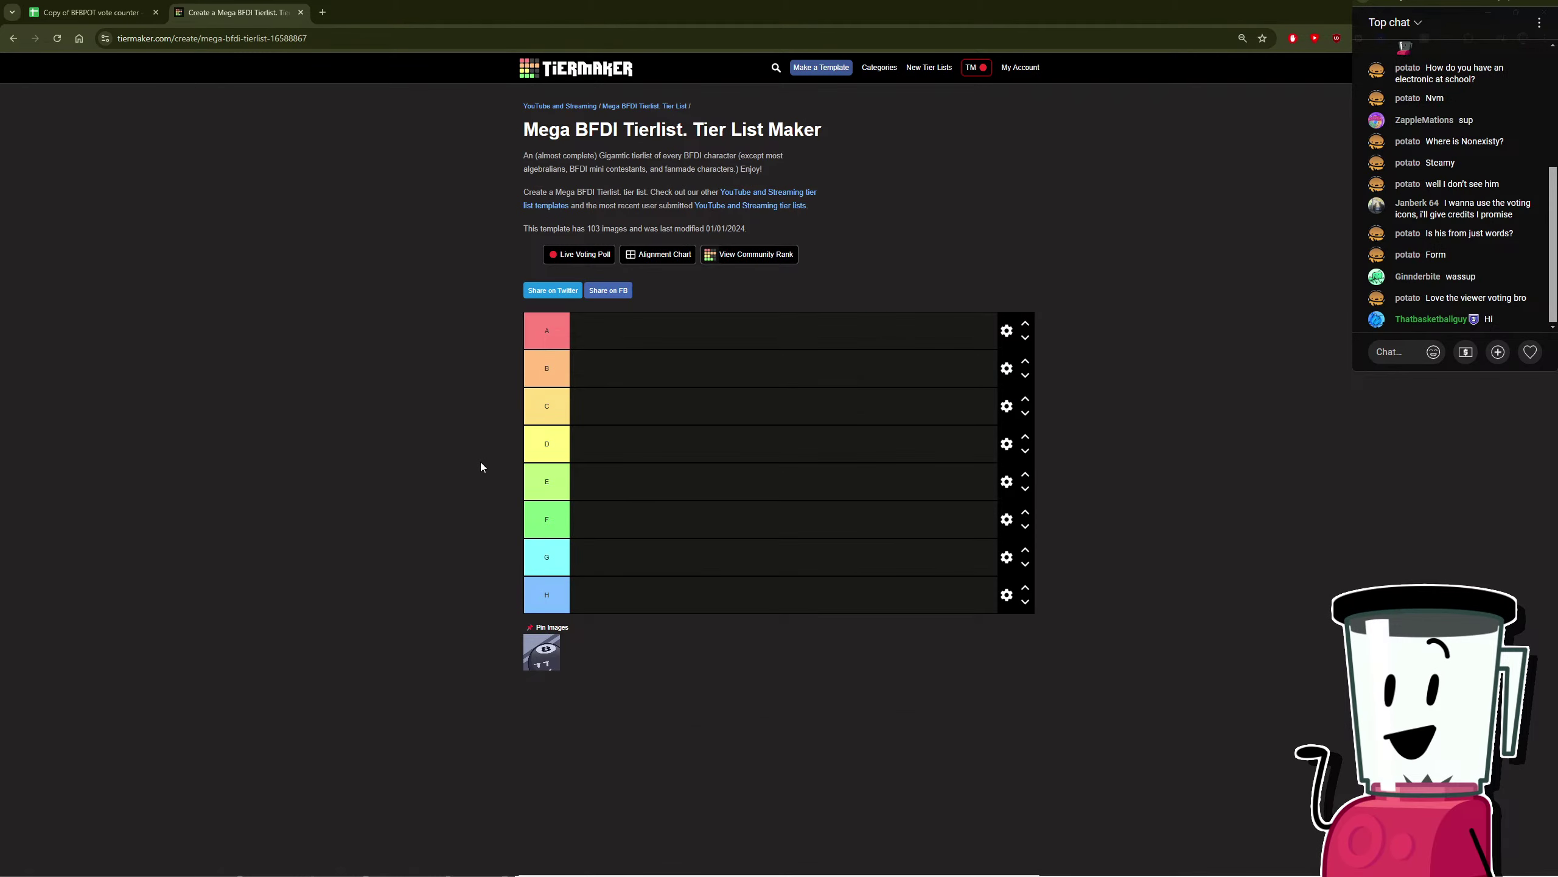
{"action": "scroll", "coordinate": [481, 465], "scroll_direction": "down", "scroll_amount": 5}
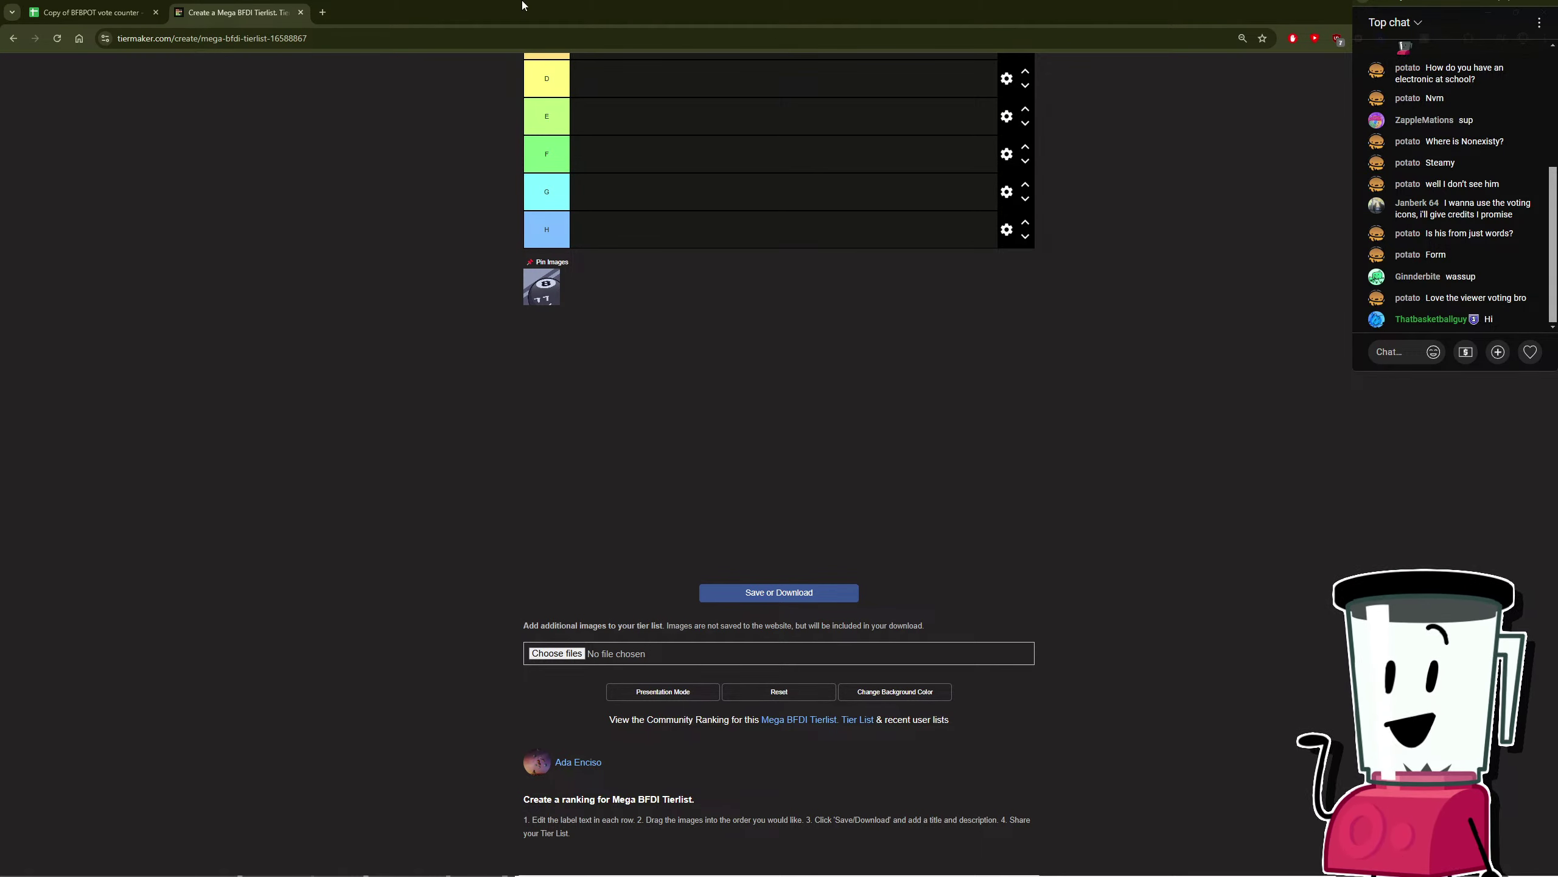
Step: Return to the vote counter spreadsheet and look over the contestant icons down to the last row and across all columns
{"action": "key", "text": "ctrl+Tab"}
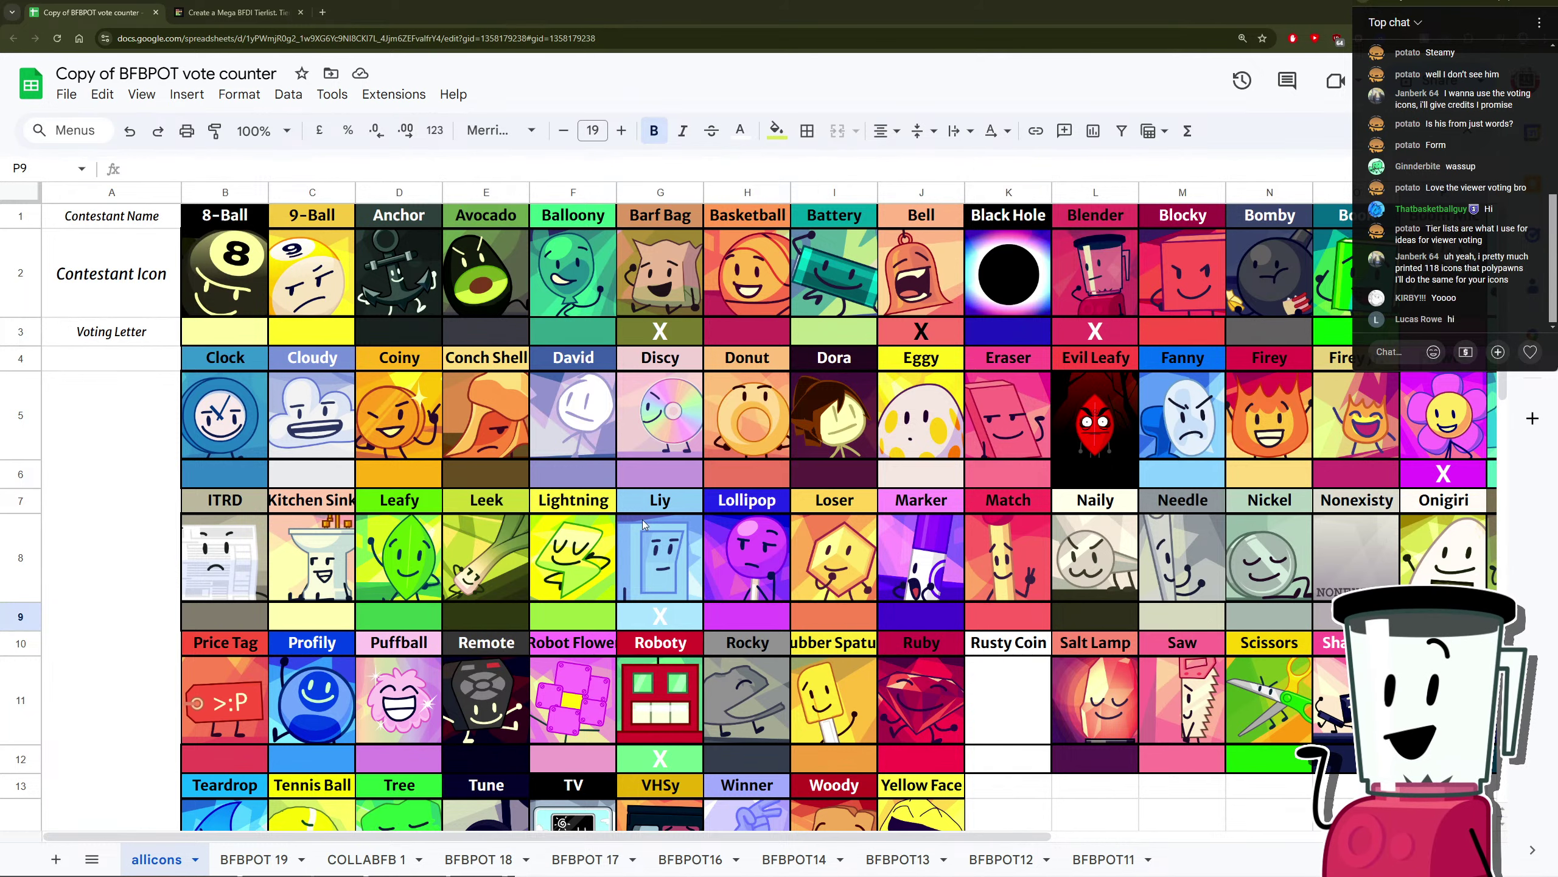
{"action": "left_click", "coordinate": [550, 431]}
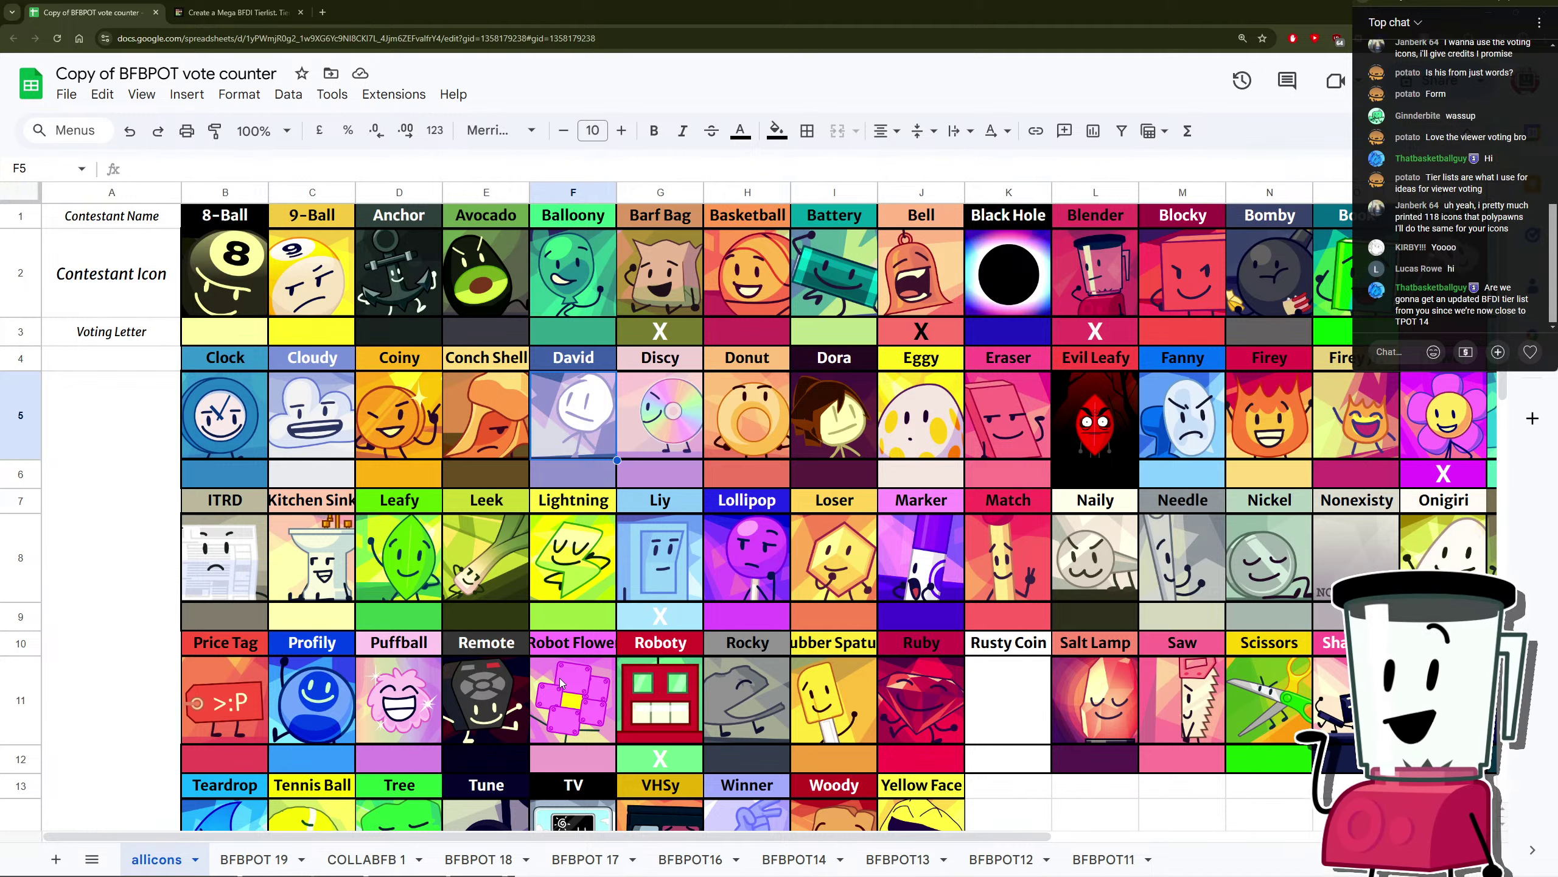
{"action": "scroll", "coordinate": [491, 737], "scroll_direction": "down", "scroll_amount": 5}
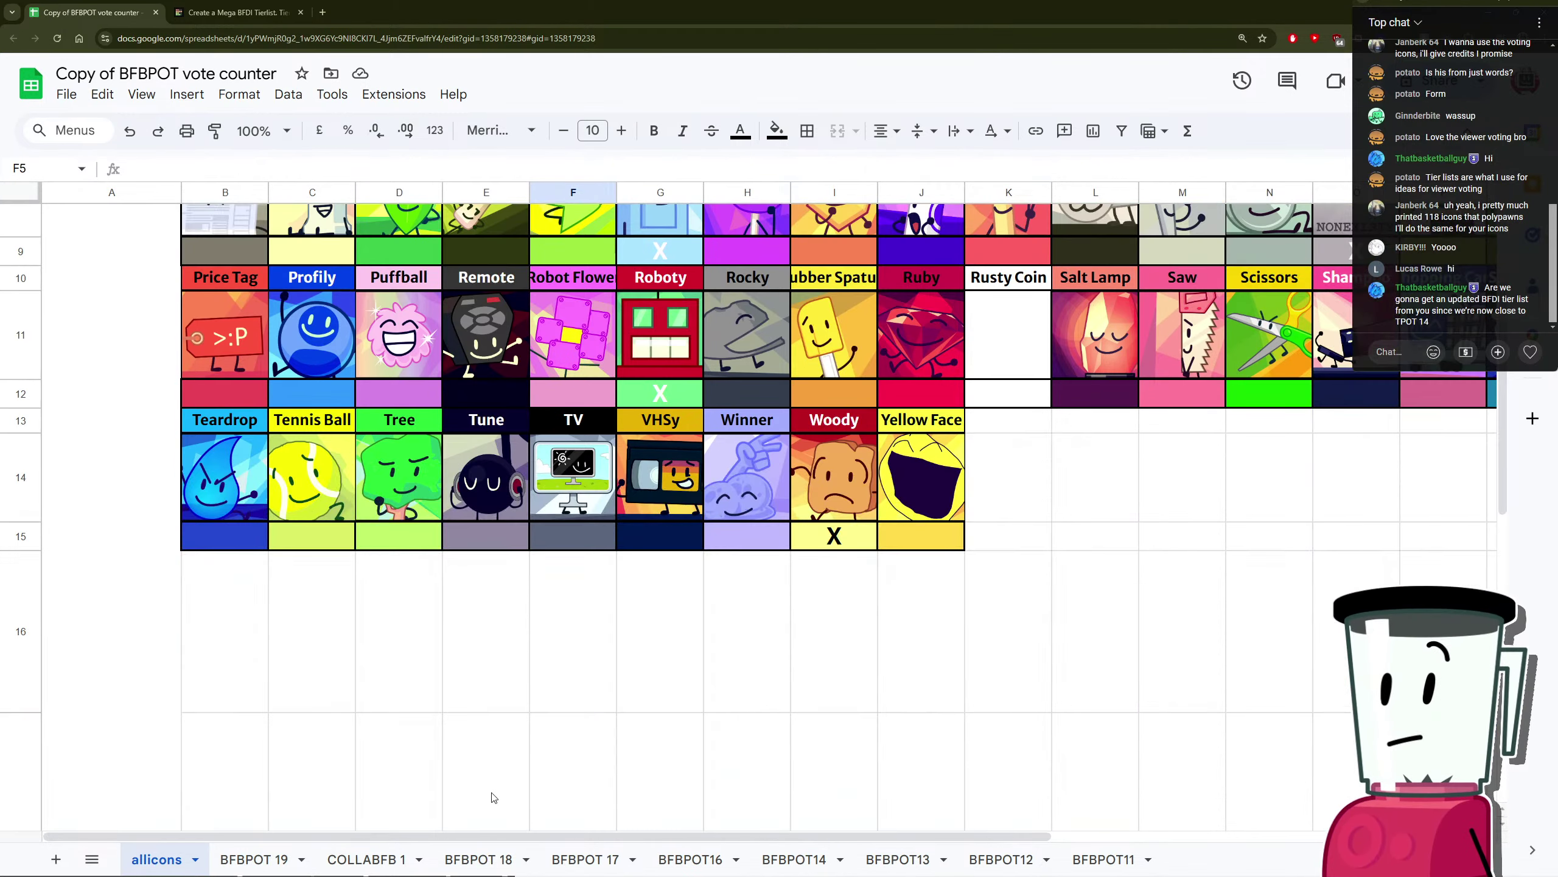
{"action": "scroll", "coordinate": [491, 736], "scroll_direction": "up", "scroll_amount": 5}
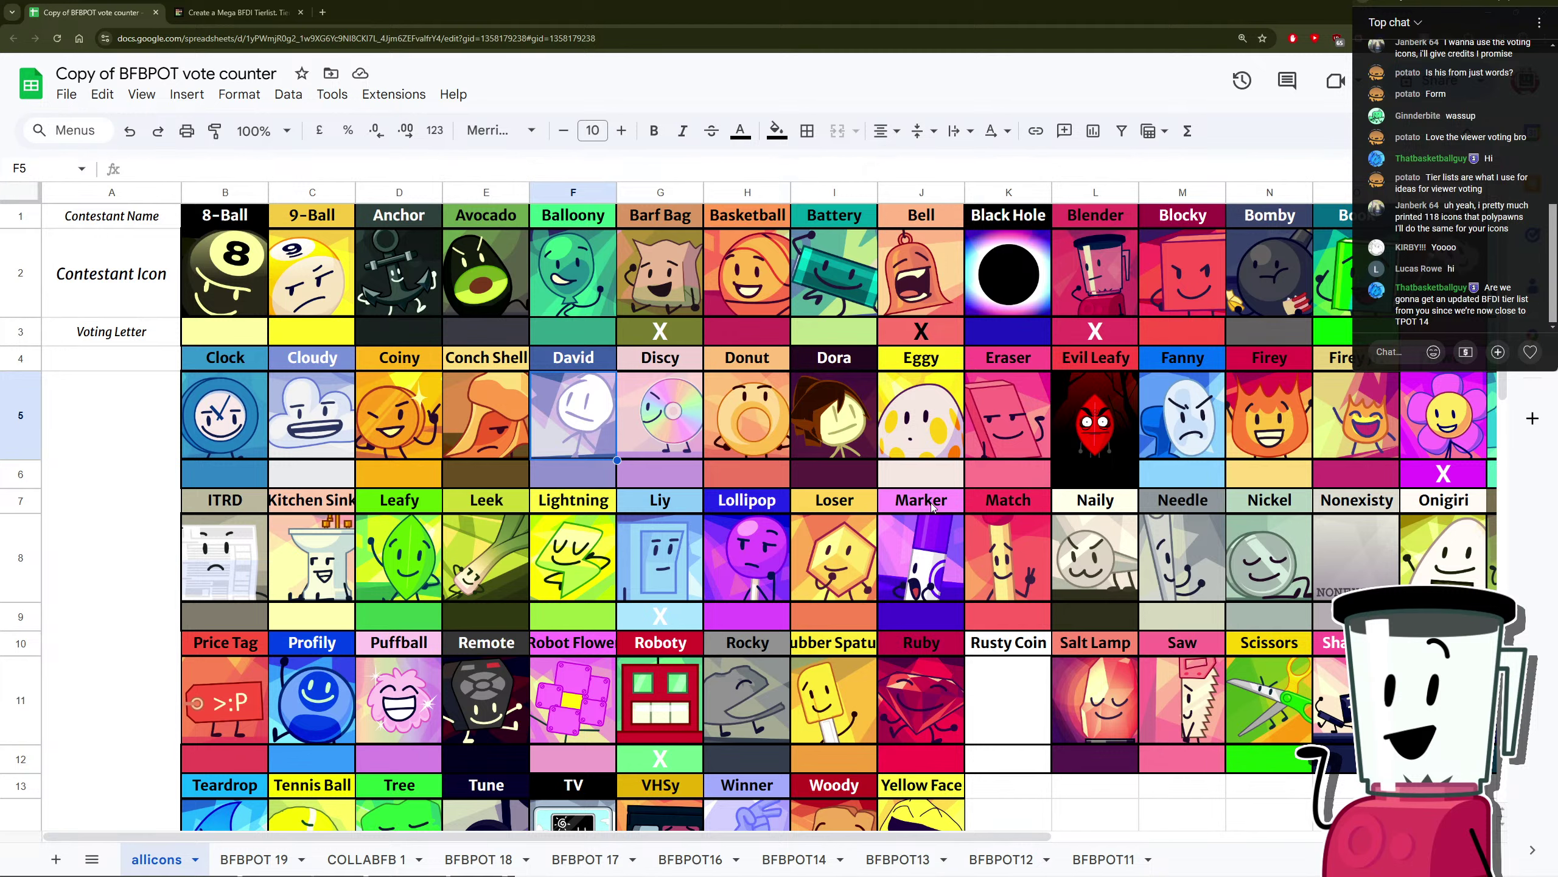
{"action": "left_click_drag", "start_coordinate": [749, 837], "coordinate": [750, 838]}
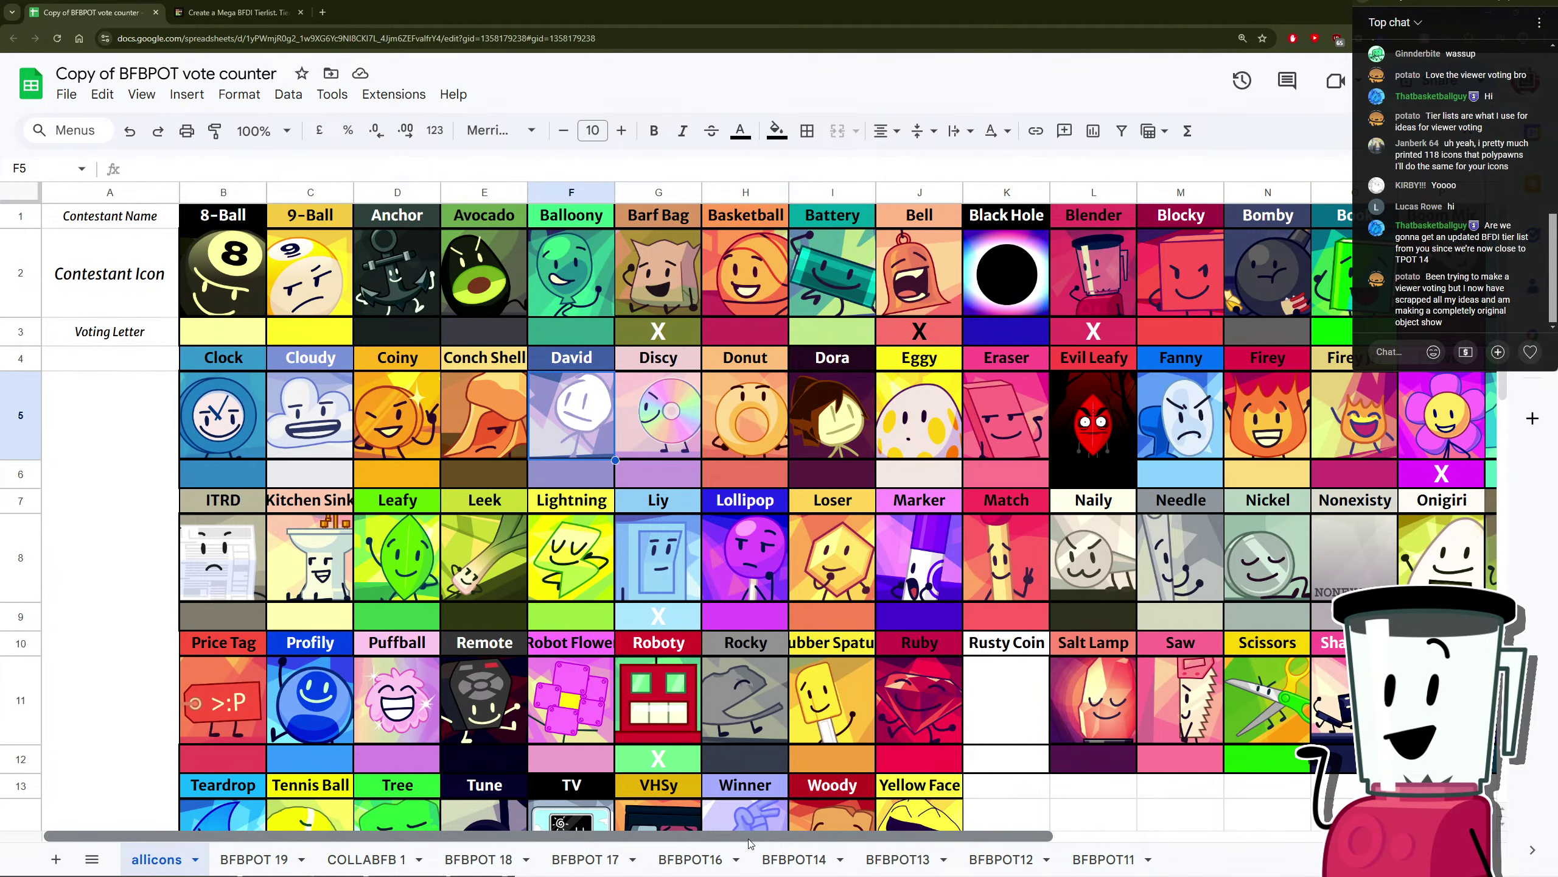
{"action": "left_click_drag", "start_coordinate": [750, 843], "coordinate": [977, 847]}
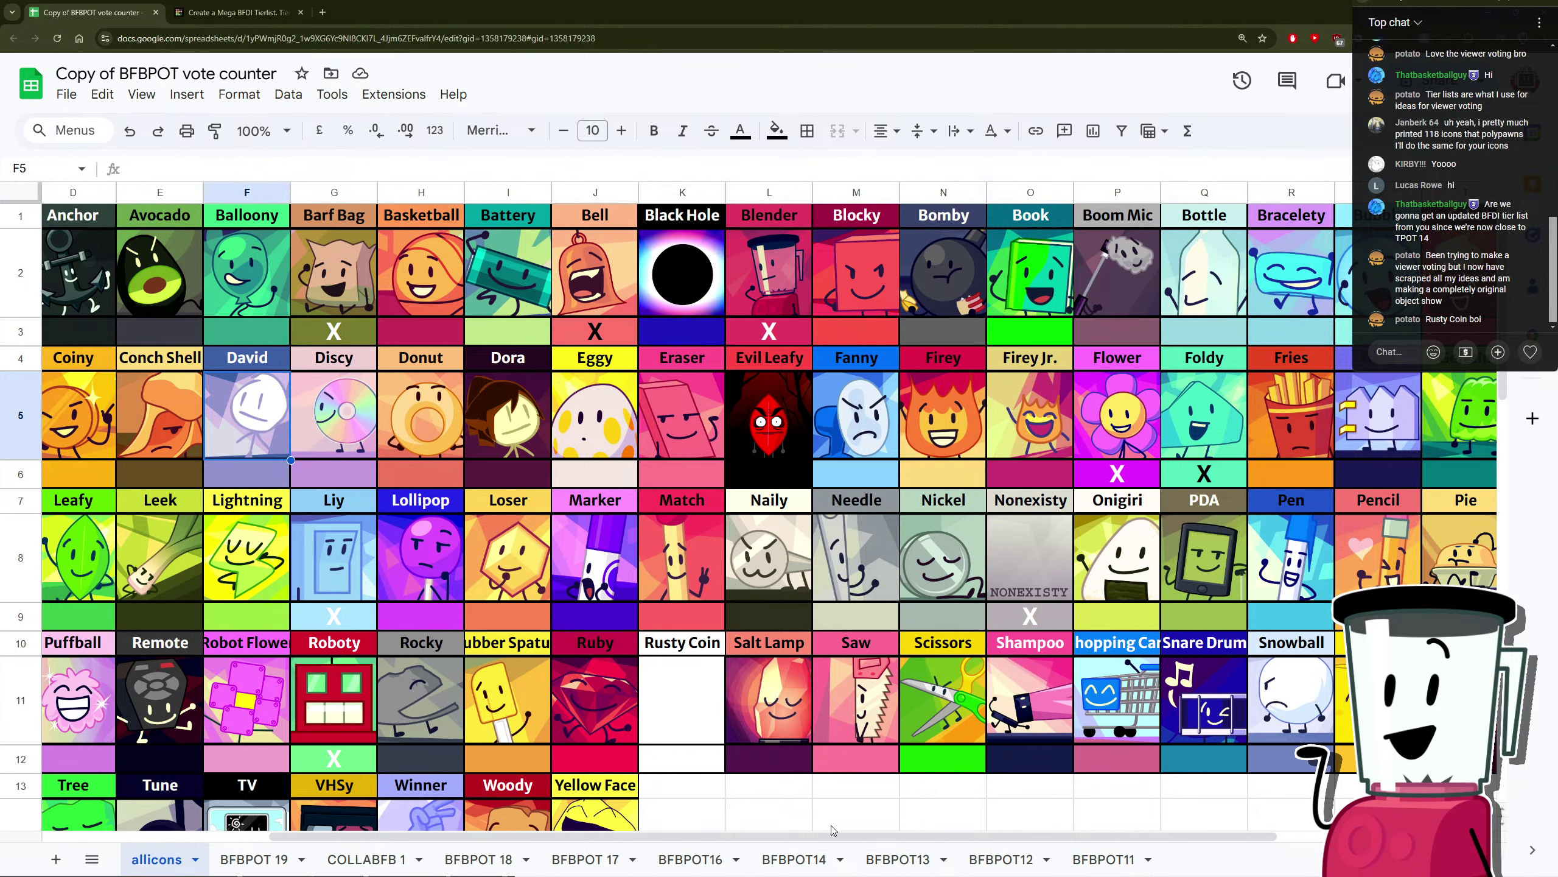
{"action": "left_click_drag", "start_coordinate": [843, 836], "coordinate": [1057, 833]}
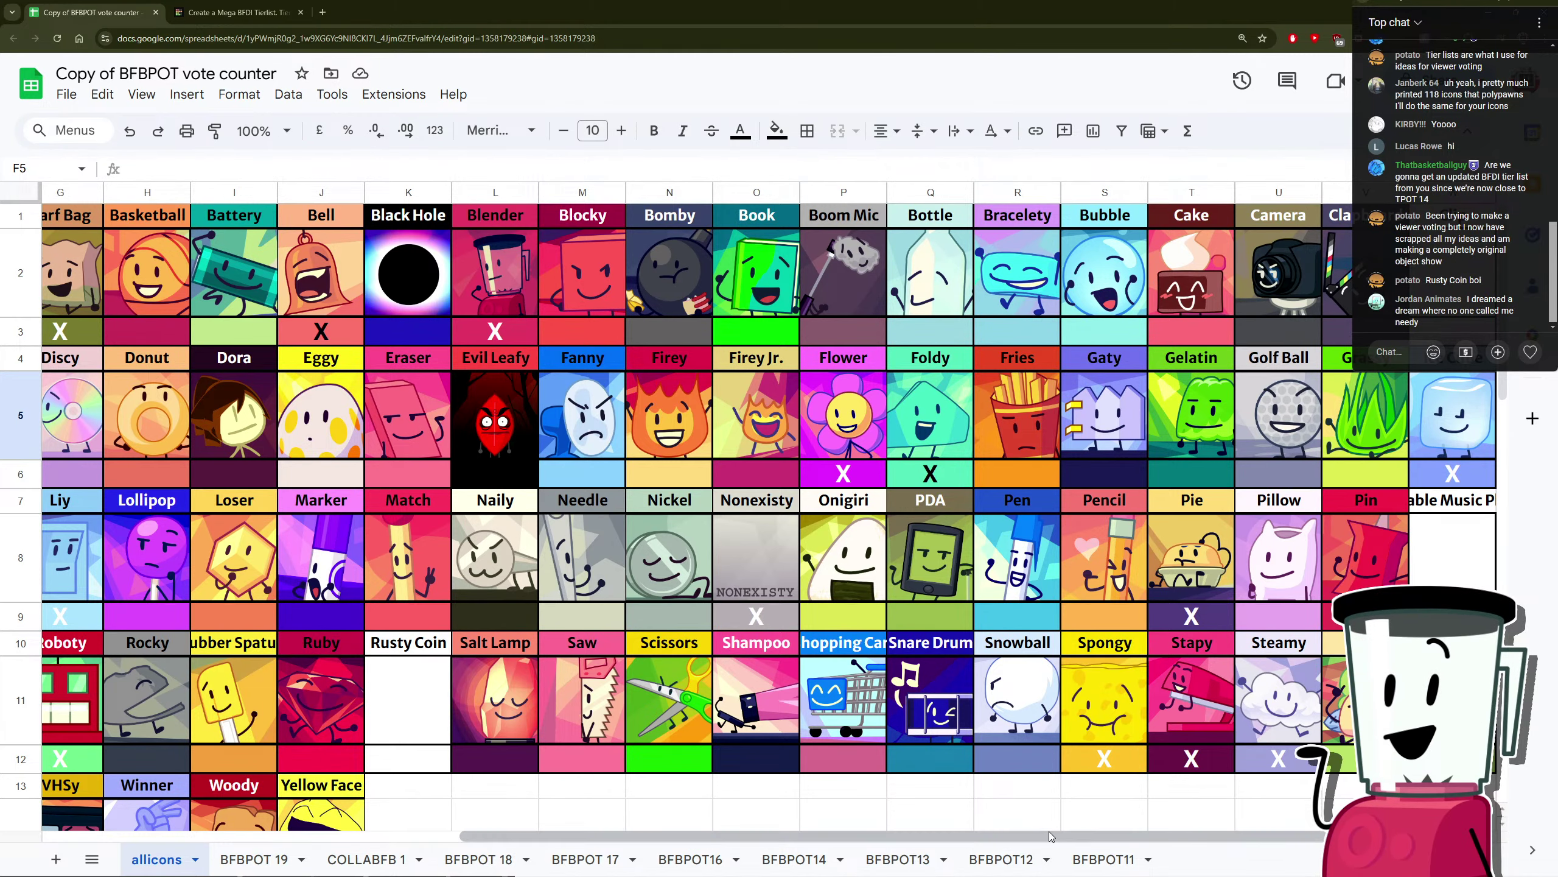
{"action": "left_click_drag", "start_coordinate": [1050, 830], "coordinate": [804, 820]}
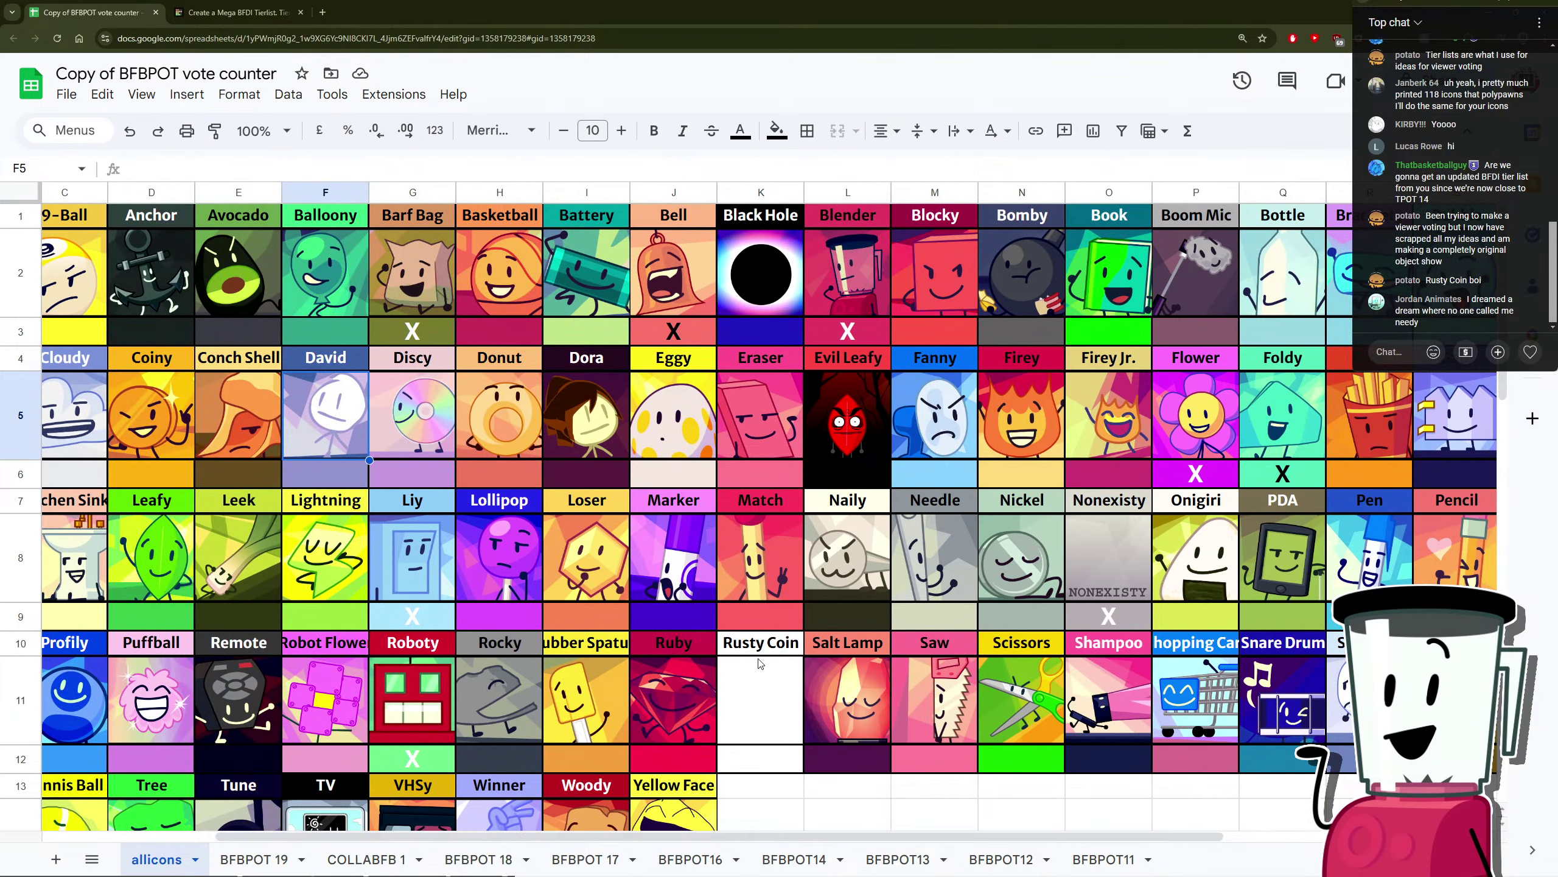
Step: Look over the empty Rusty Coin cell and the surrounding contestant icons down to the last row
{"action": "scroll", "coordinate": [761, 666], "scroll_direction": "down", "scroll_amount": 2}
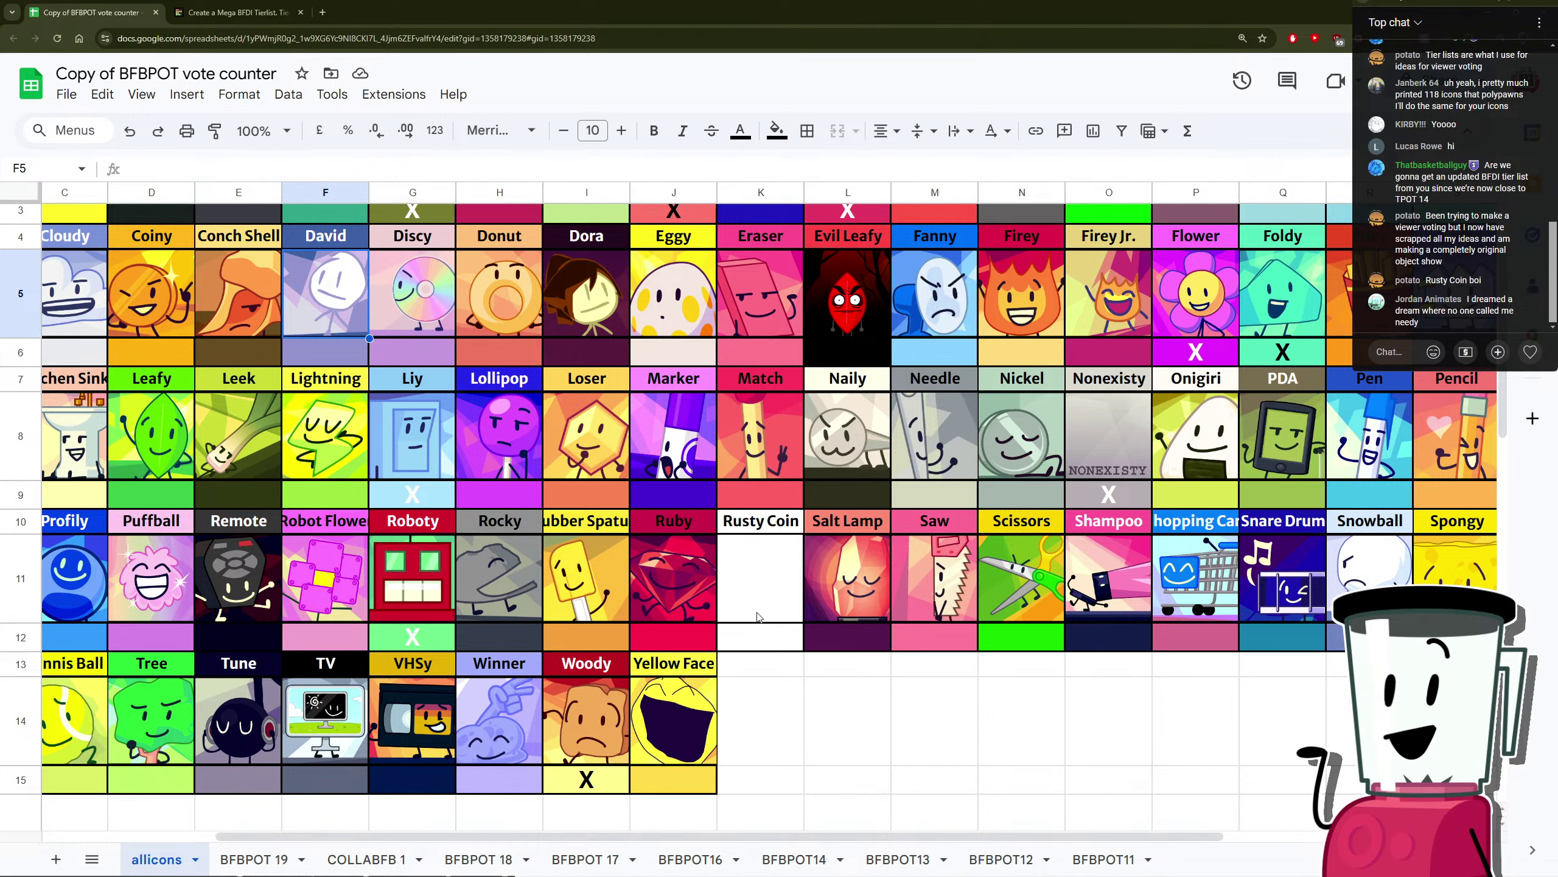
{"action": "left_click_drag", "start_coordinate": [845, 836], "coordinate": [672, 836]}
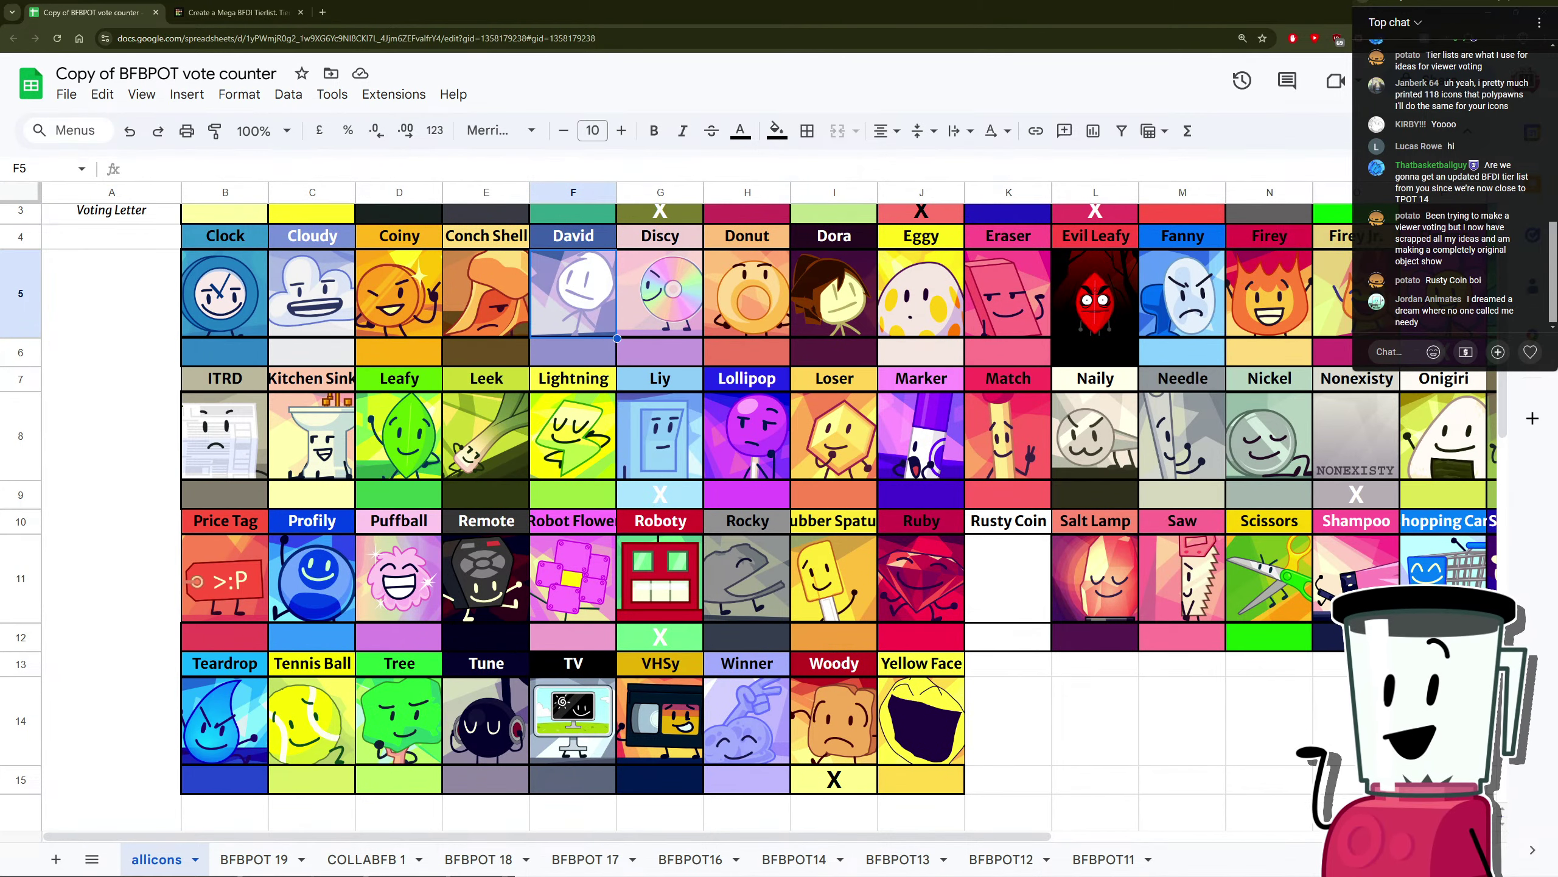
{"action": "key", "text": "alt+Tab"}
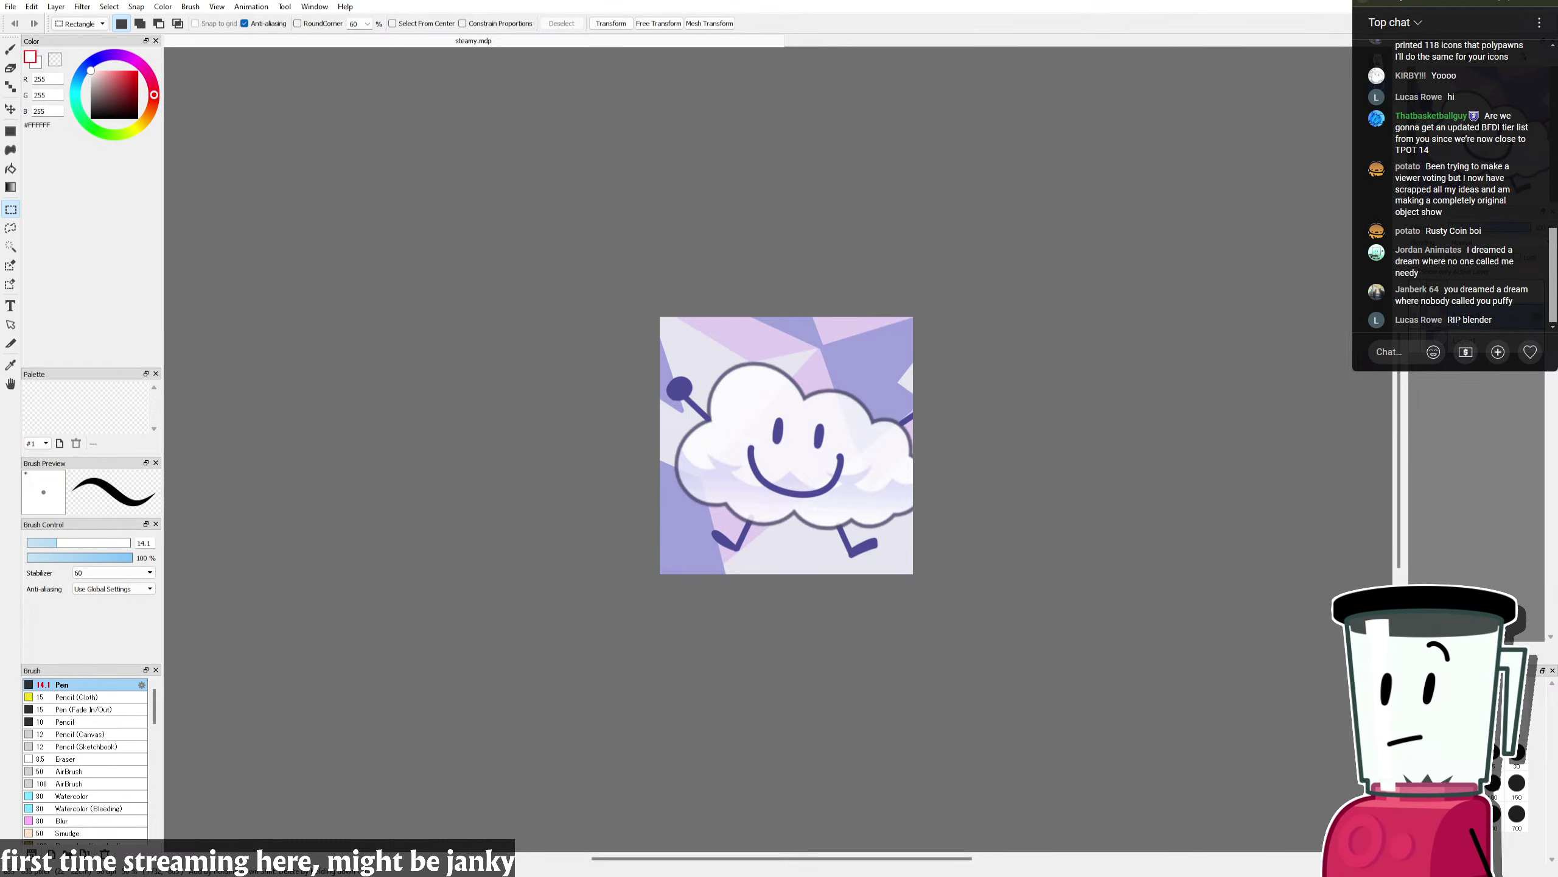
{"action": "key", "text": "alt+Tab"}
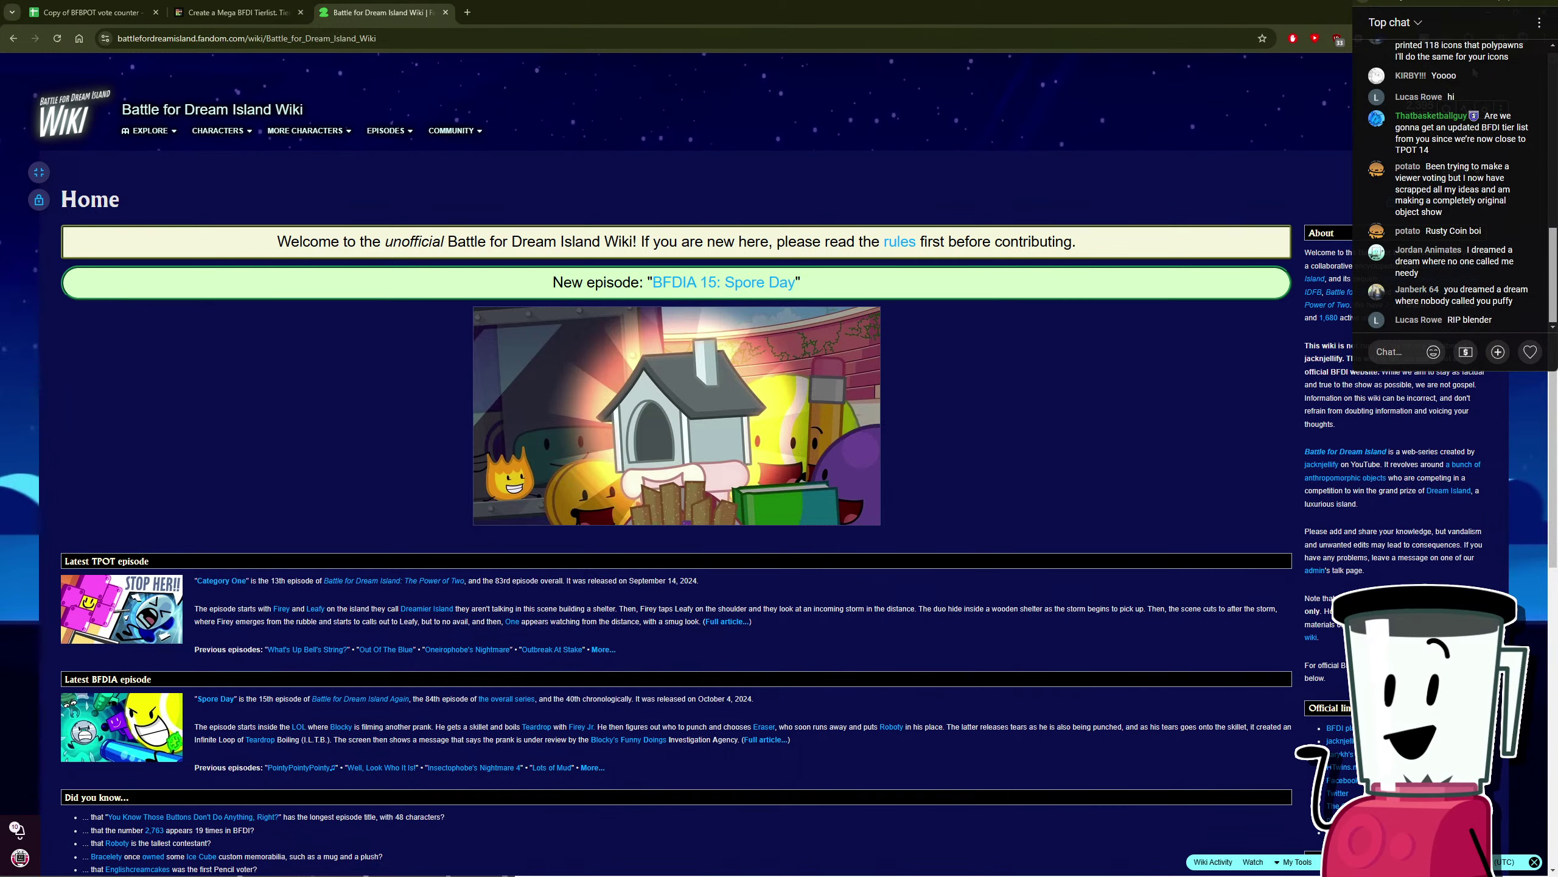
Step: Search the Battle for Dream Island Wiki for Rusty Coin and open the character's page
{"action": "left_click", "coordinate": [1316, 136]}
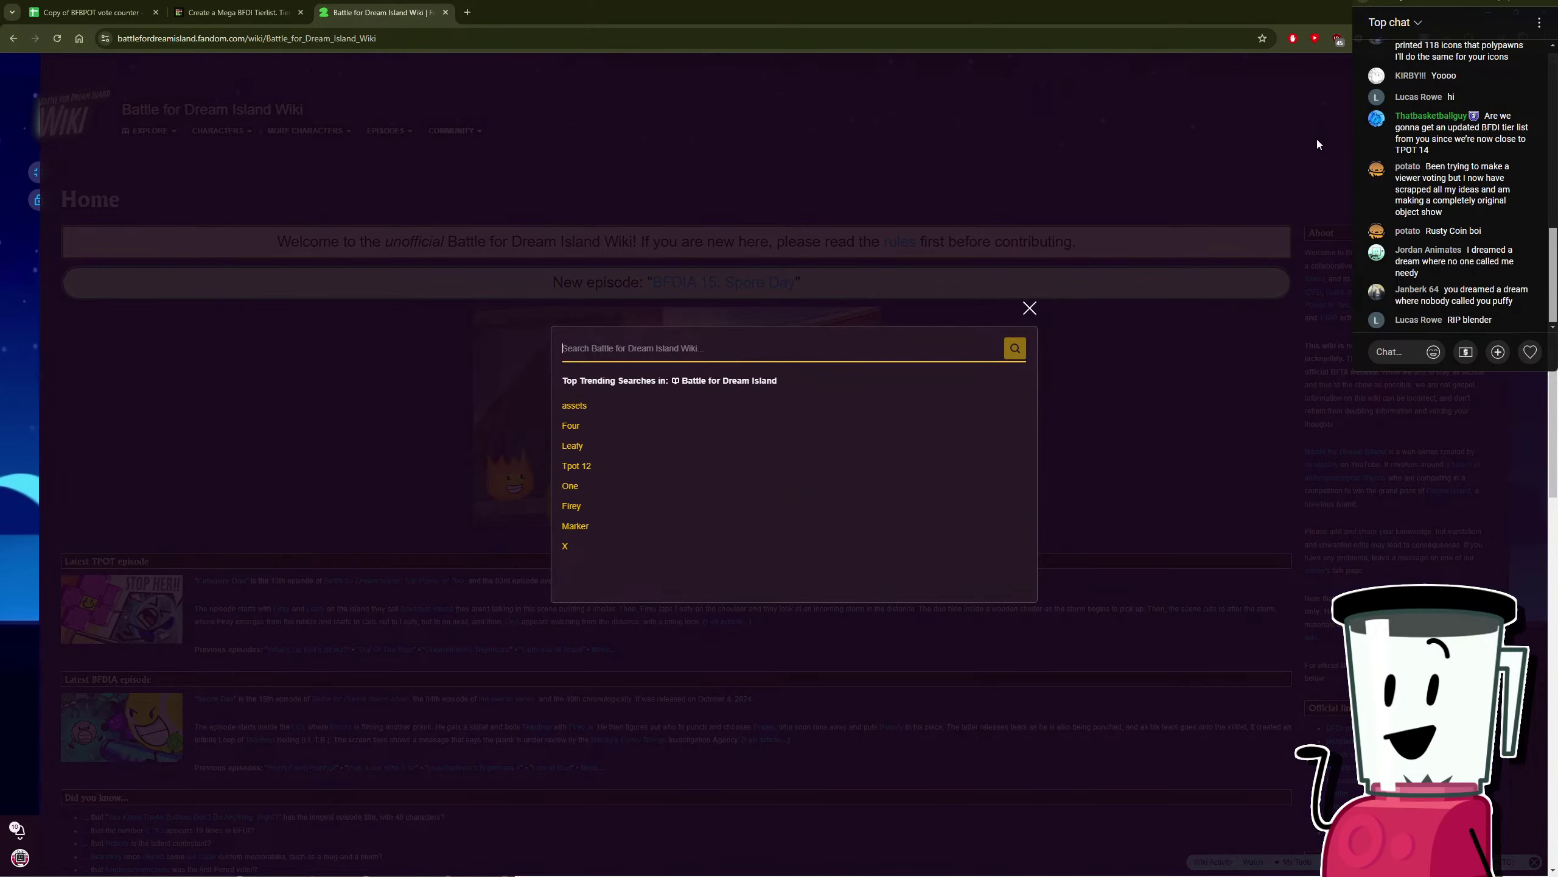
{"action": "type", "text": "rusty"}
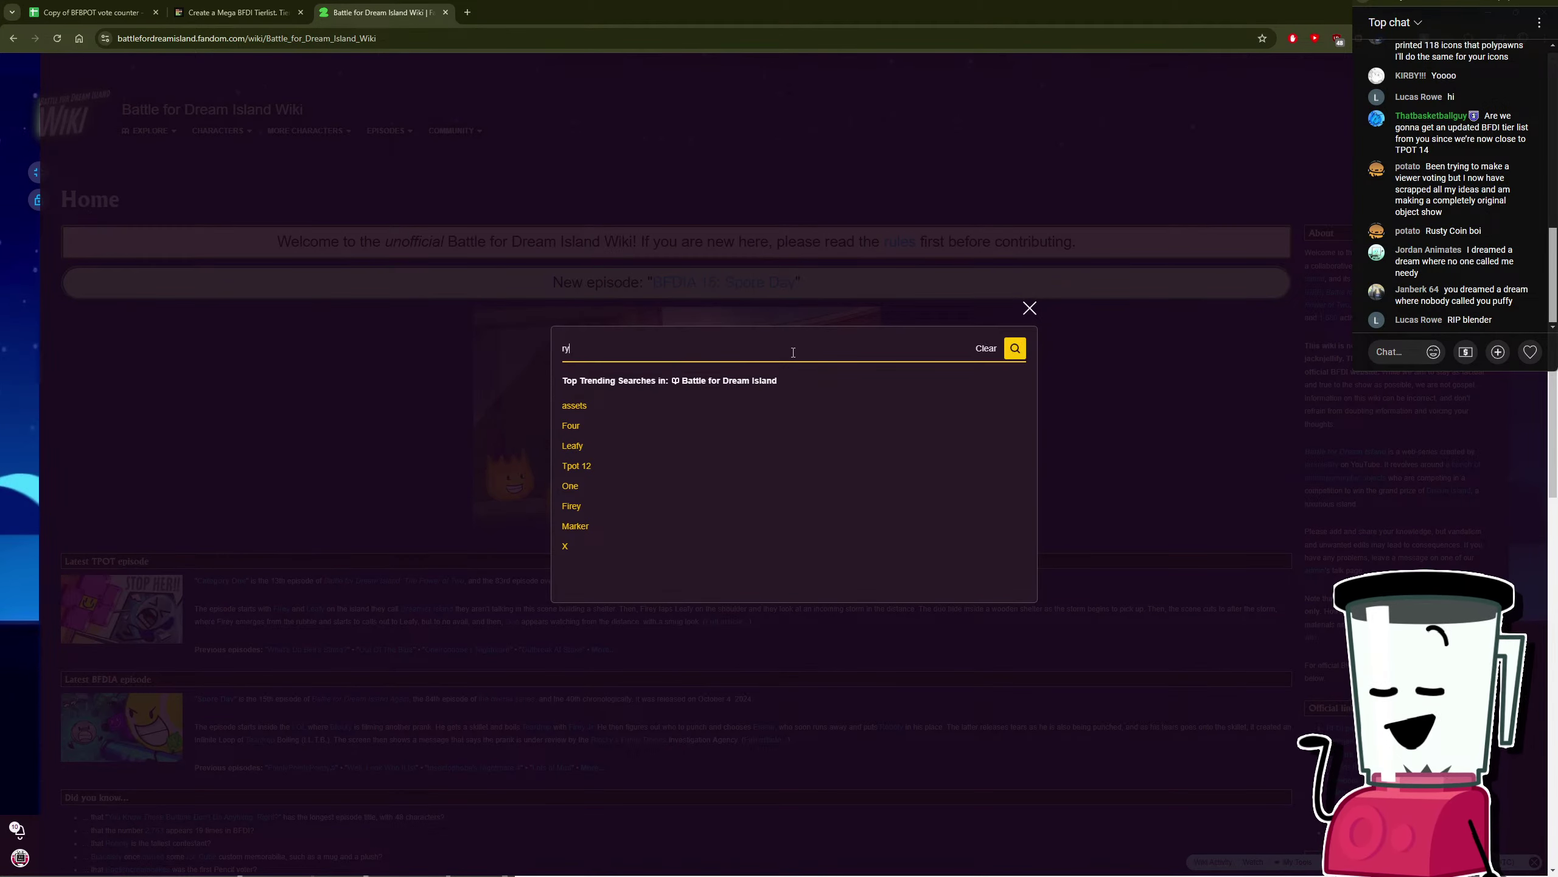
{"action": "type", "text": " c"}
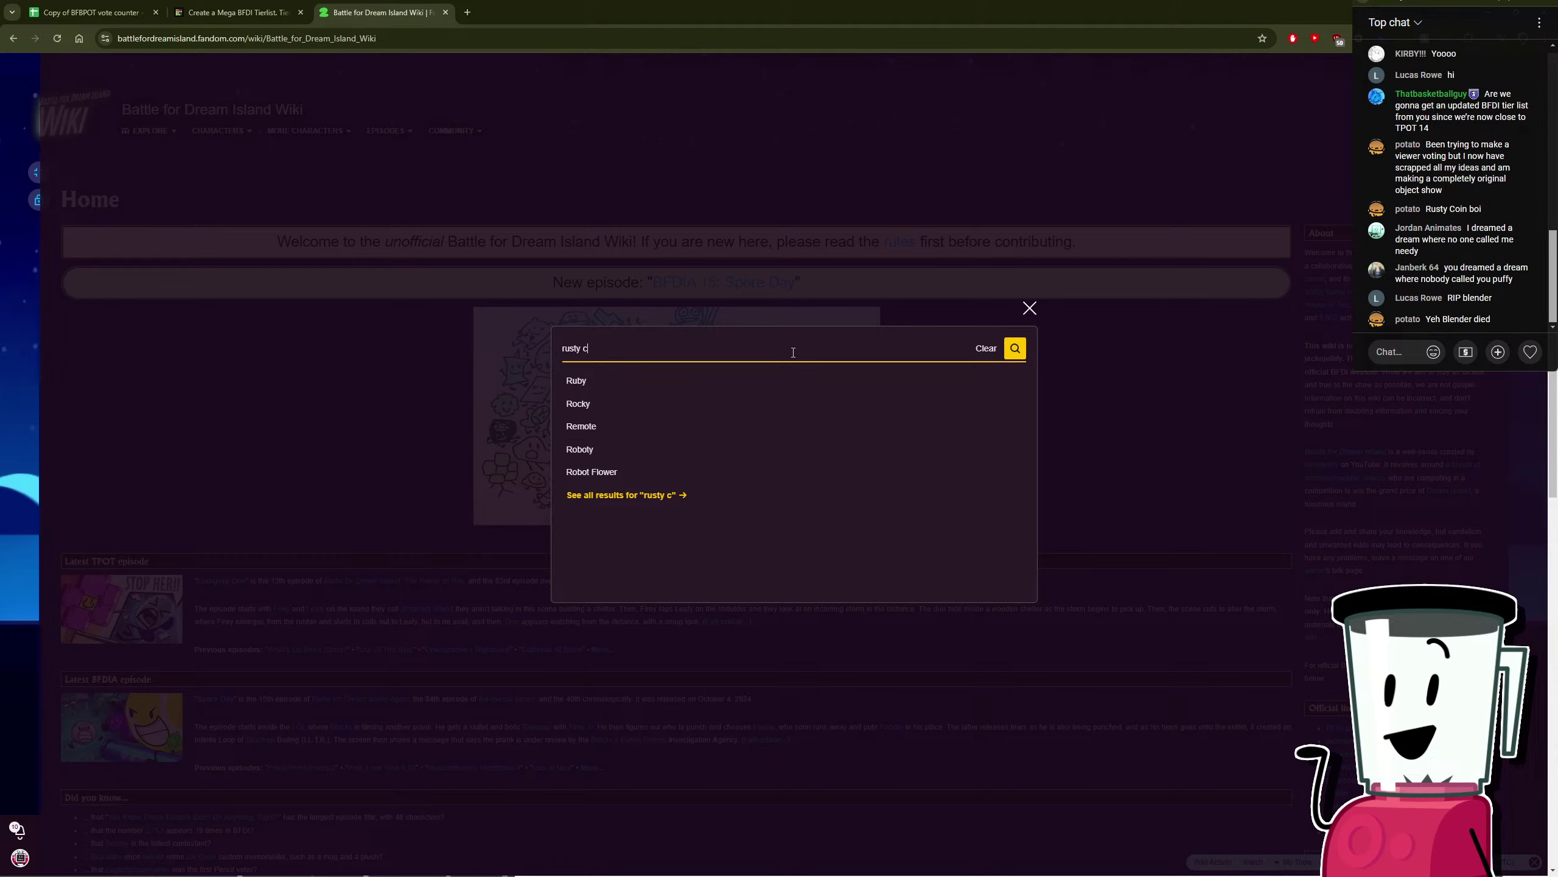
{"action": "left_click", "coordinate": [733, 379]}
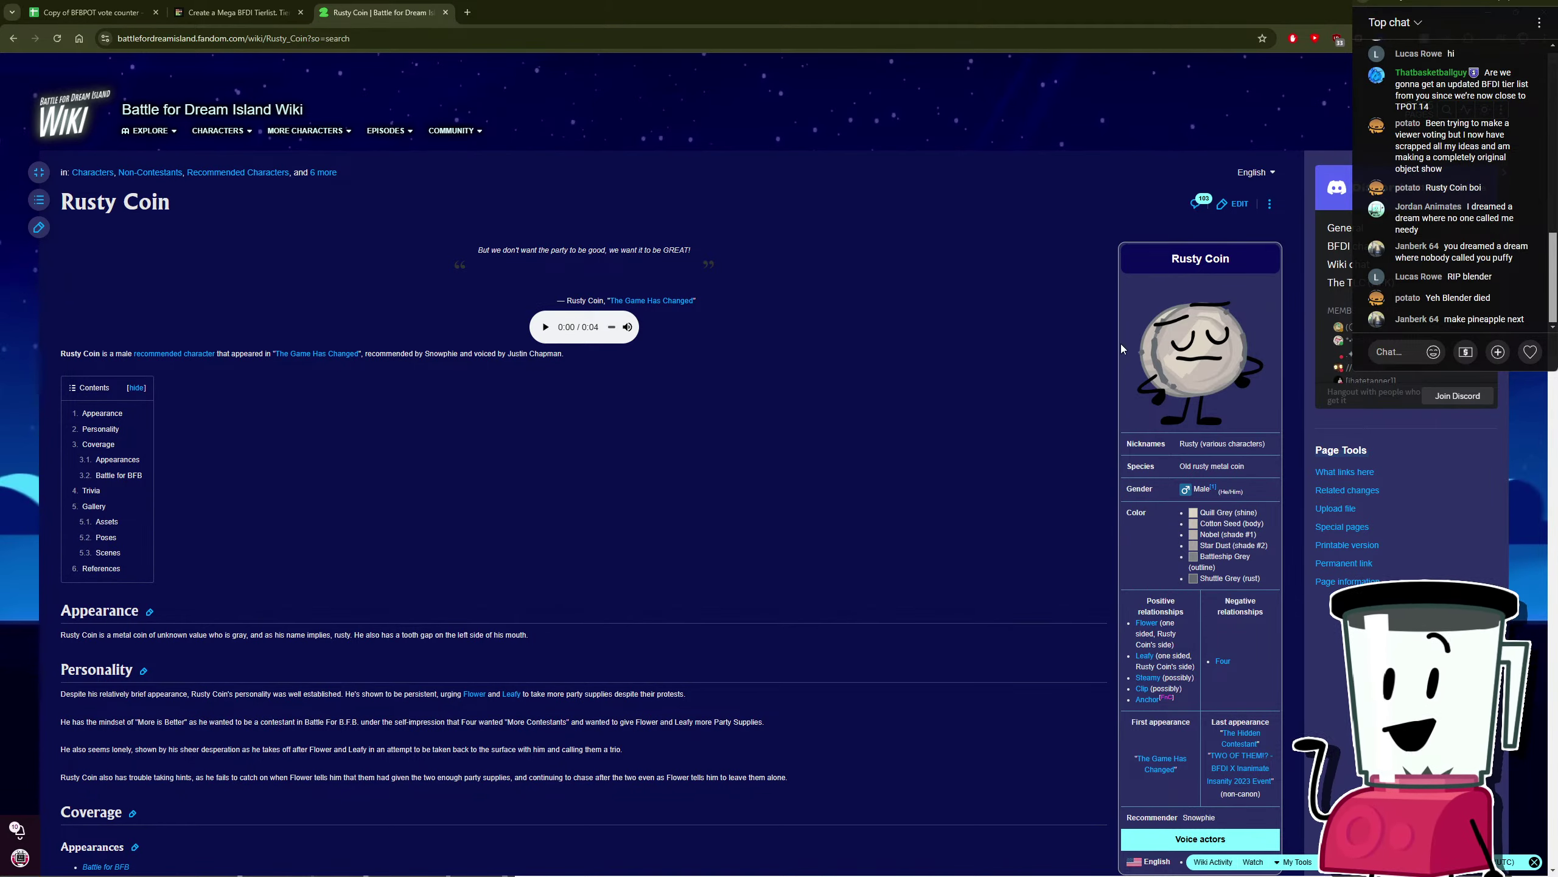
Step: Browse Rusty Coin's gallery and open the Rusty Coin Pose 1 image at full size in a separate tab
{"action": "scroll", "coordinate": [902, 358], "scroll_direction": "down", "scroll_amount": 20}
{"action": "scroll", "coordinate": [896, 354], "scroll_direction": "down", "scroll_amount": 4}
{"action": "scroll", "coordinate": [894, 353], "scroll_direction": "up", "scroll_amount": 4}
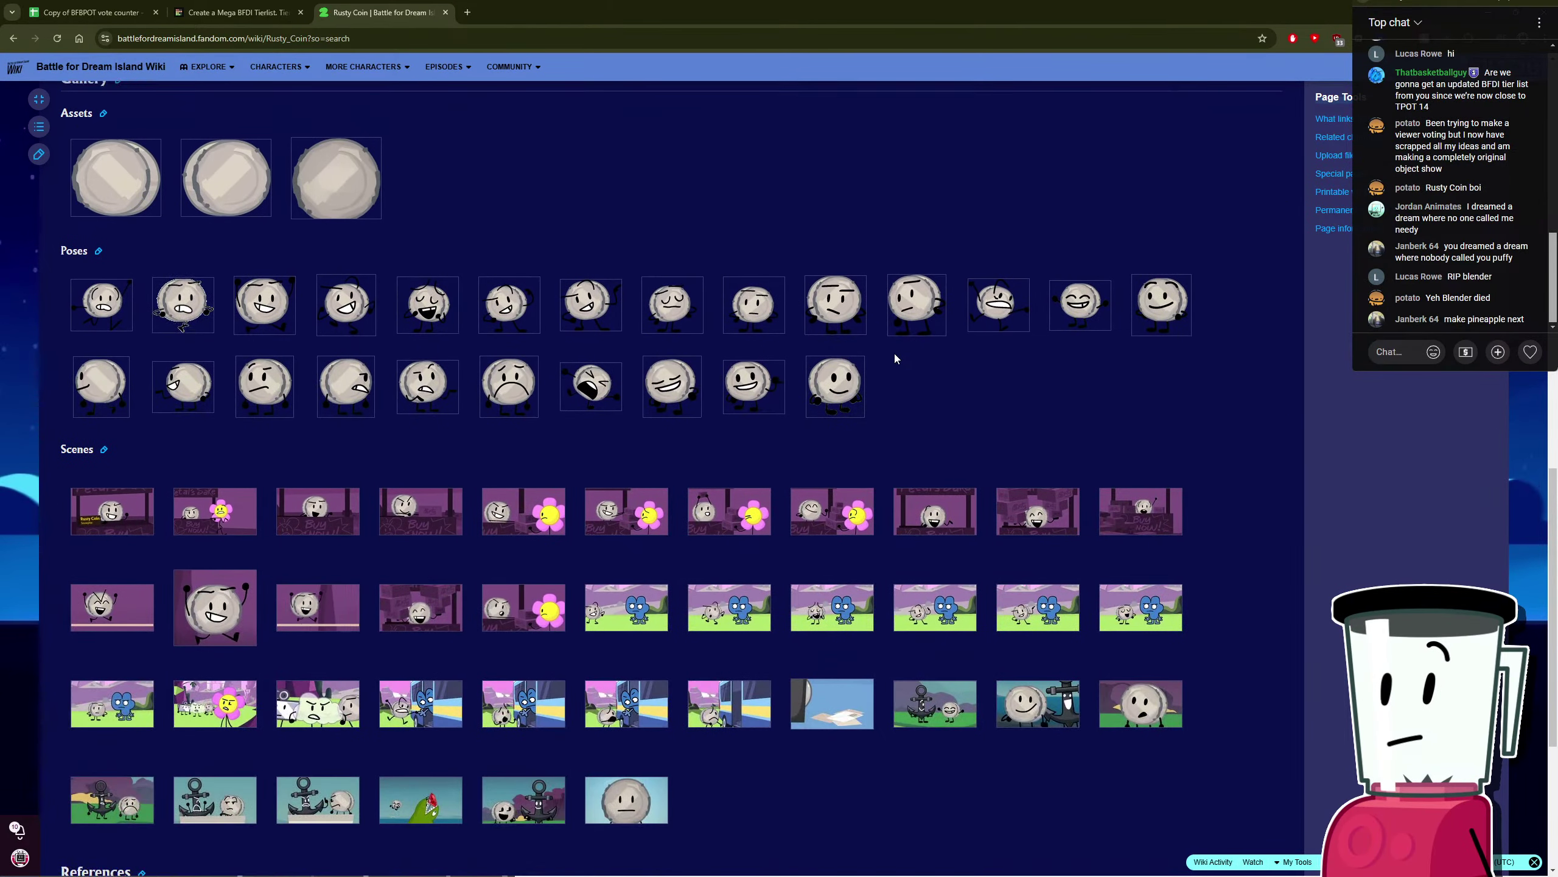
{"action": "scroll", "coordinate": [893, 353], "scroll_direction": "down", "scroll_amount": 2}
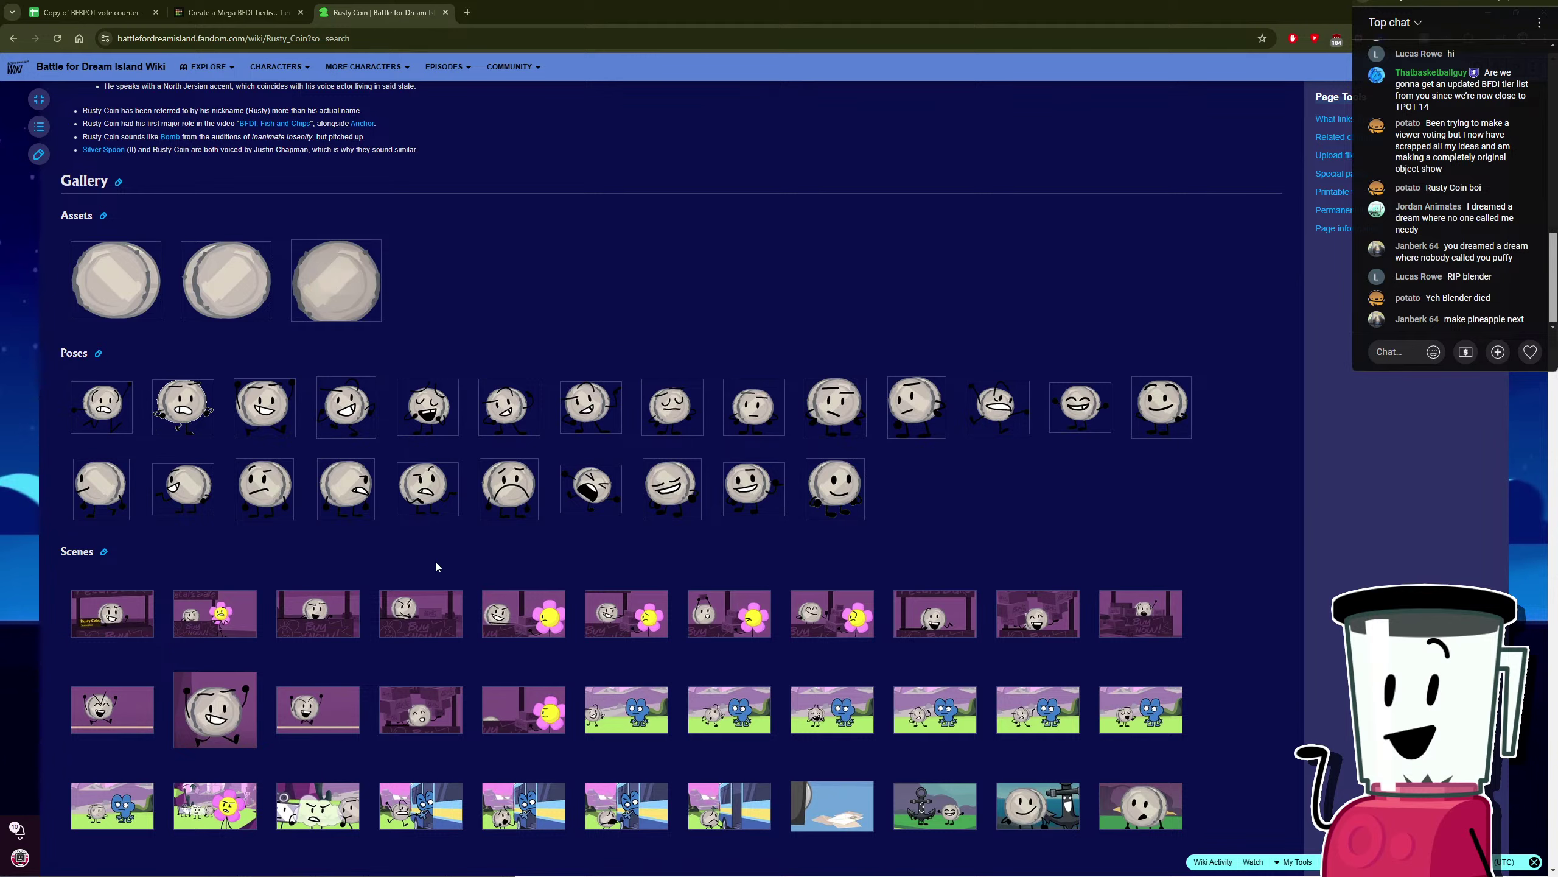
{"action": "middle_click", "coordinate": [348, 421]}
{"action": "left_click", "coordinate": [488, 16]}
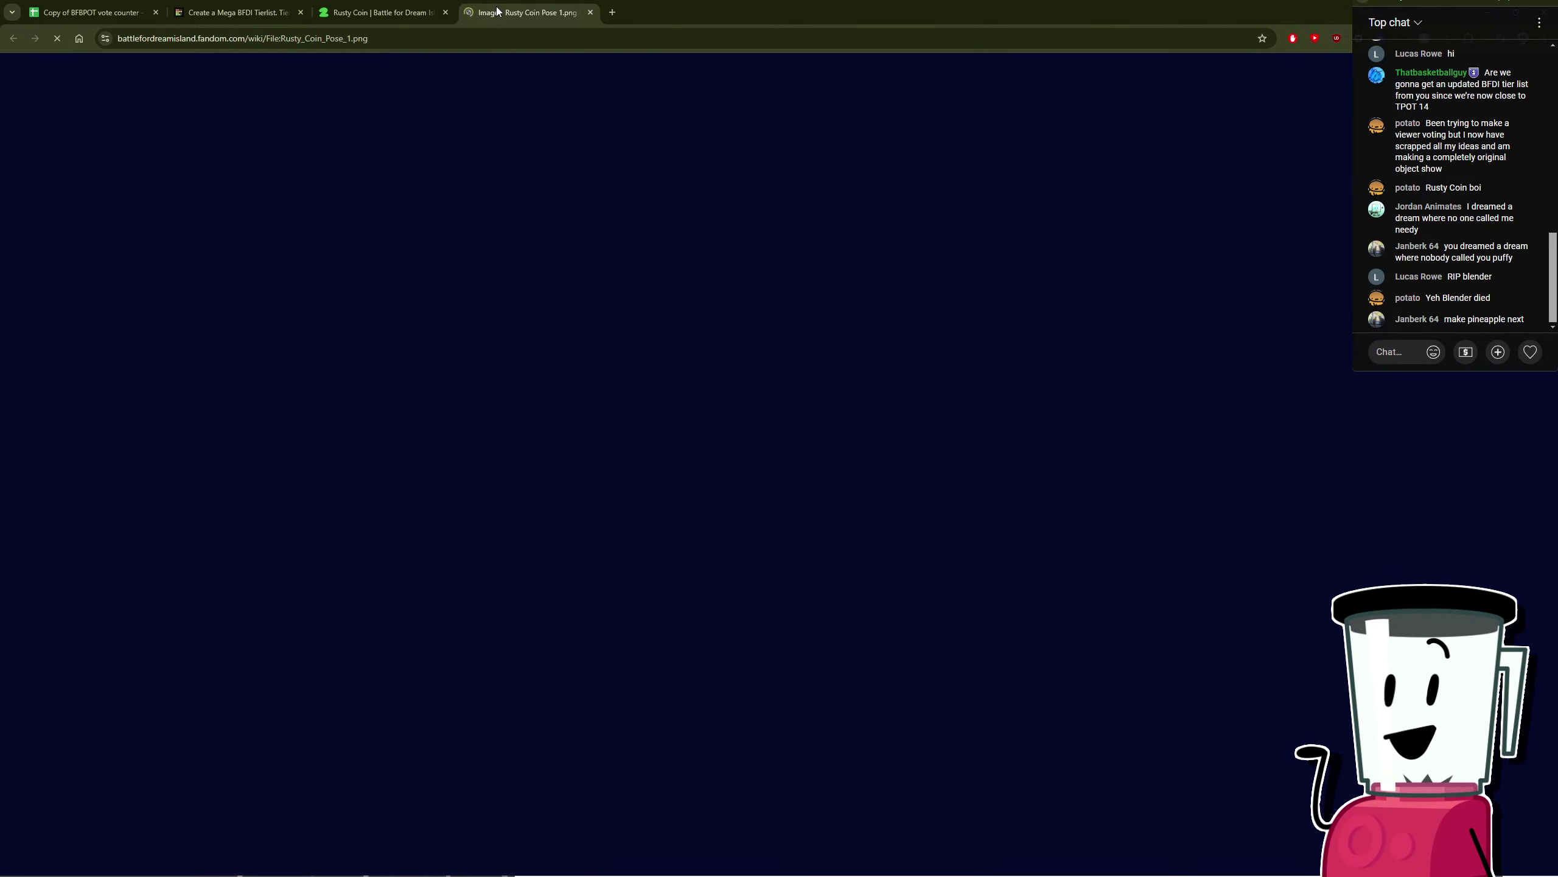
{"action": "left_click", "coordinate": [285, 418]}
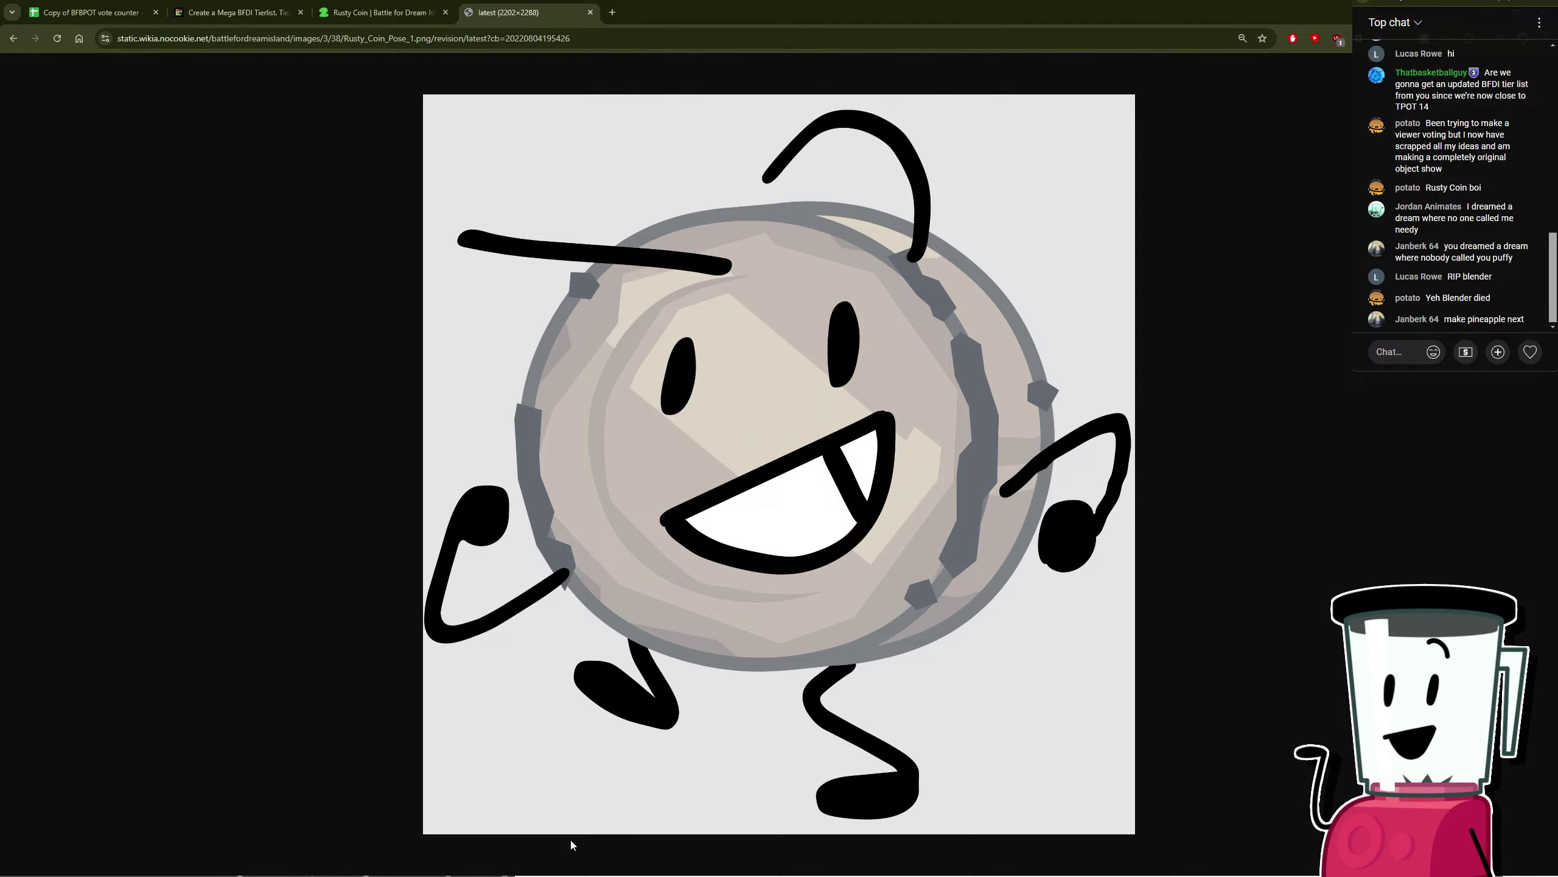
Step: Return to the vote counter spreadsheet, enlarge the page and examine the contestant icons' backgrounds from the first column to the last
{"action": "key", "text": "alt+Tab"}
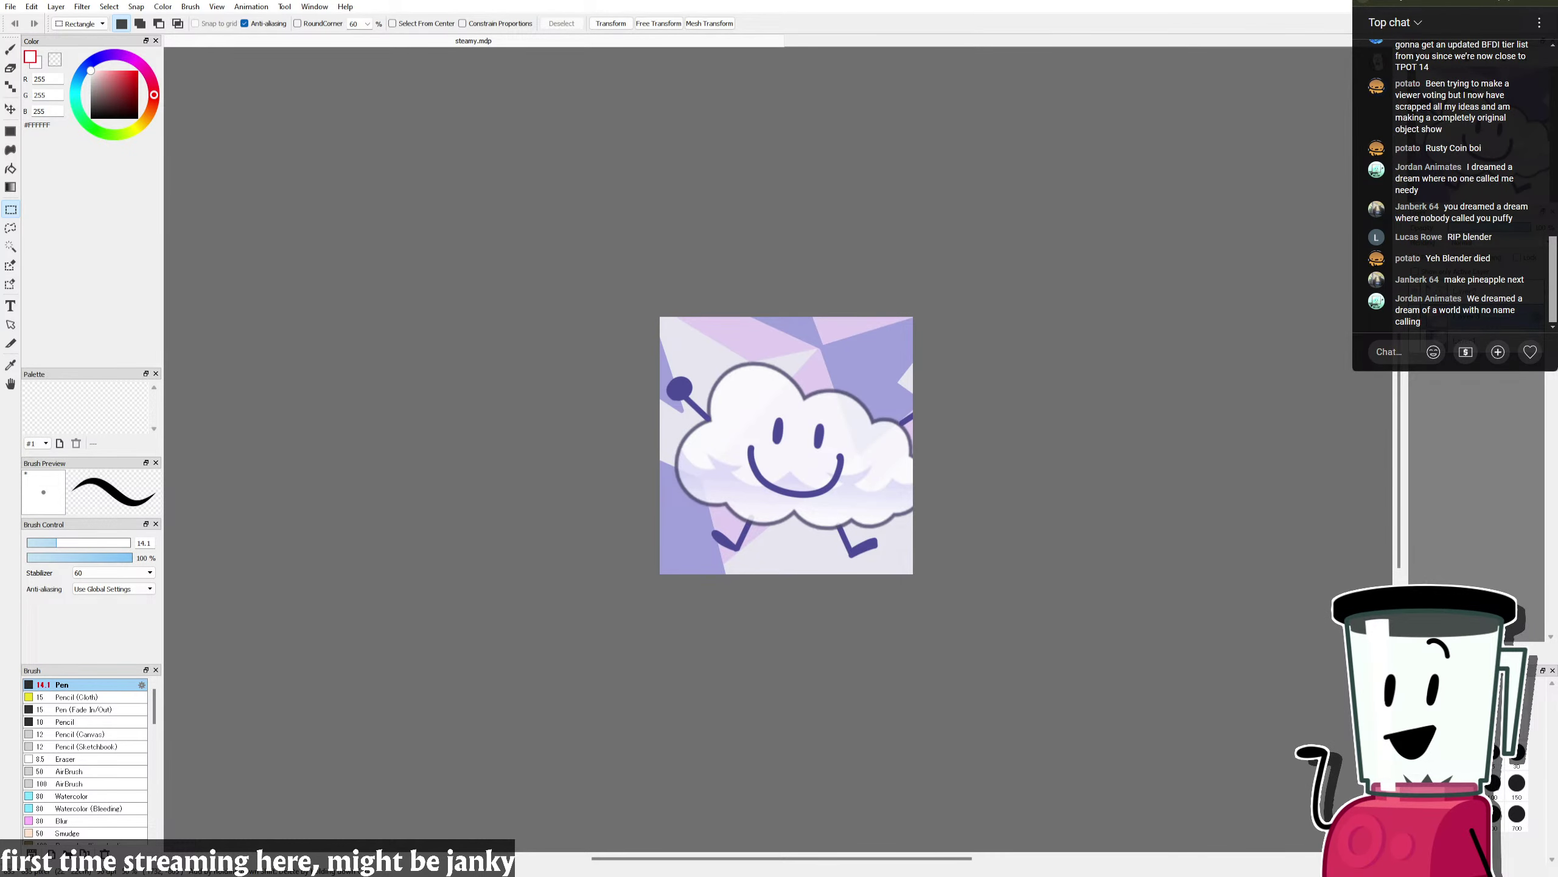
{"action": "key", "text": "alt+Tab"}
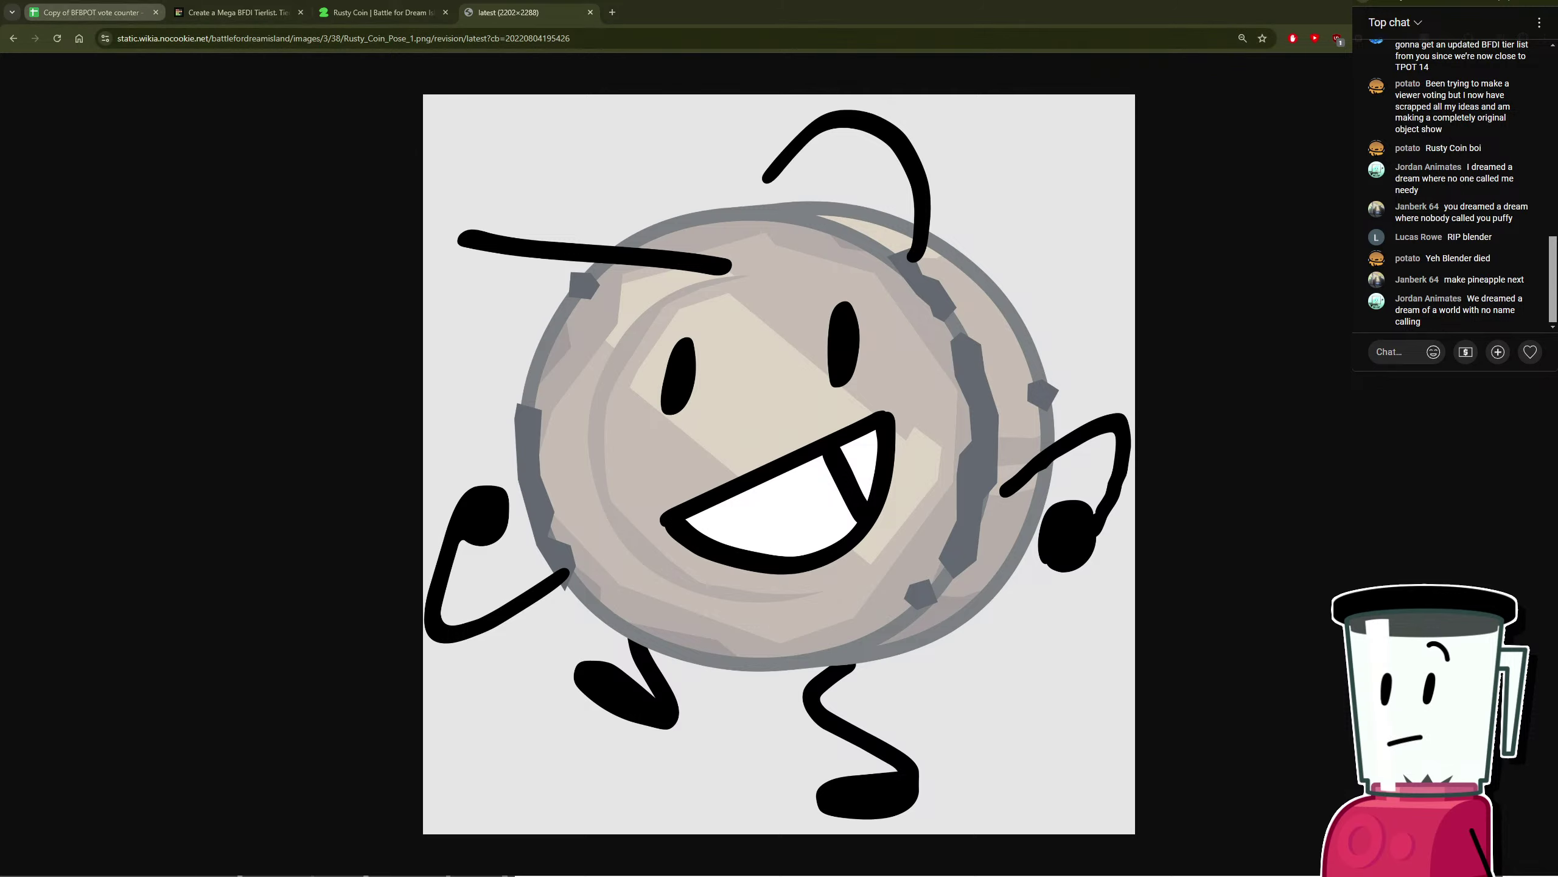
{"action": "key", "text": "ctrl+1"}
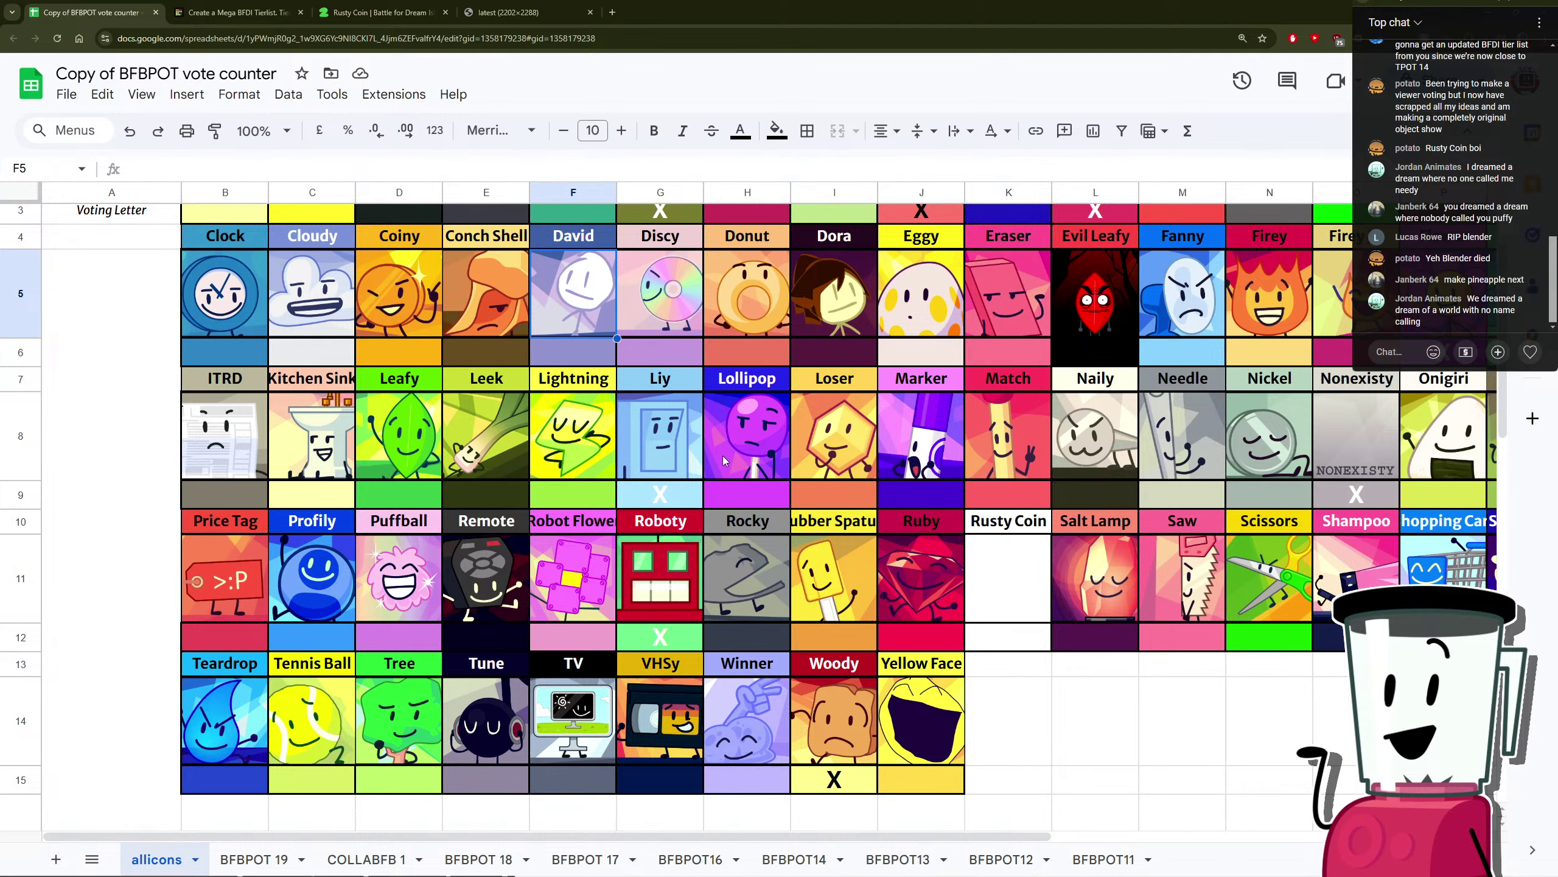
{"action": "left_click_drag", "start_coordinate": [964, 835], "coordinate": [1167, 848]}
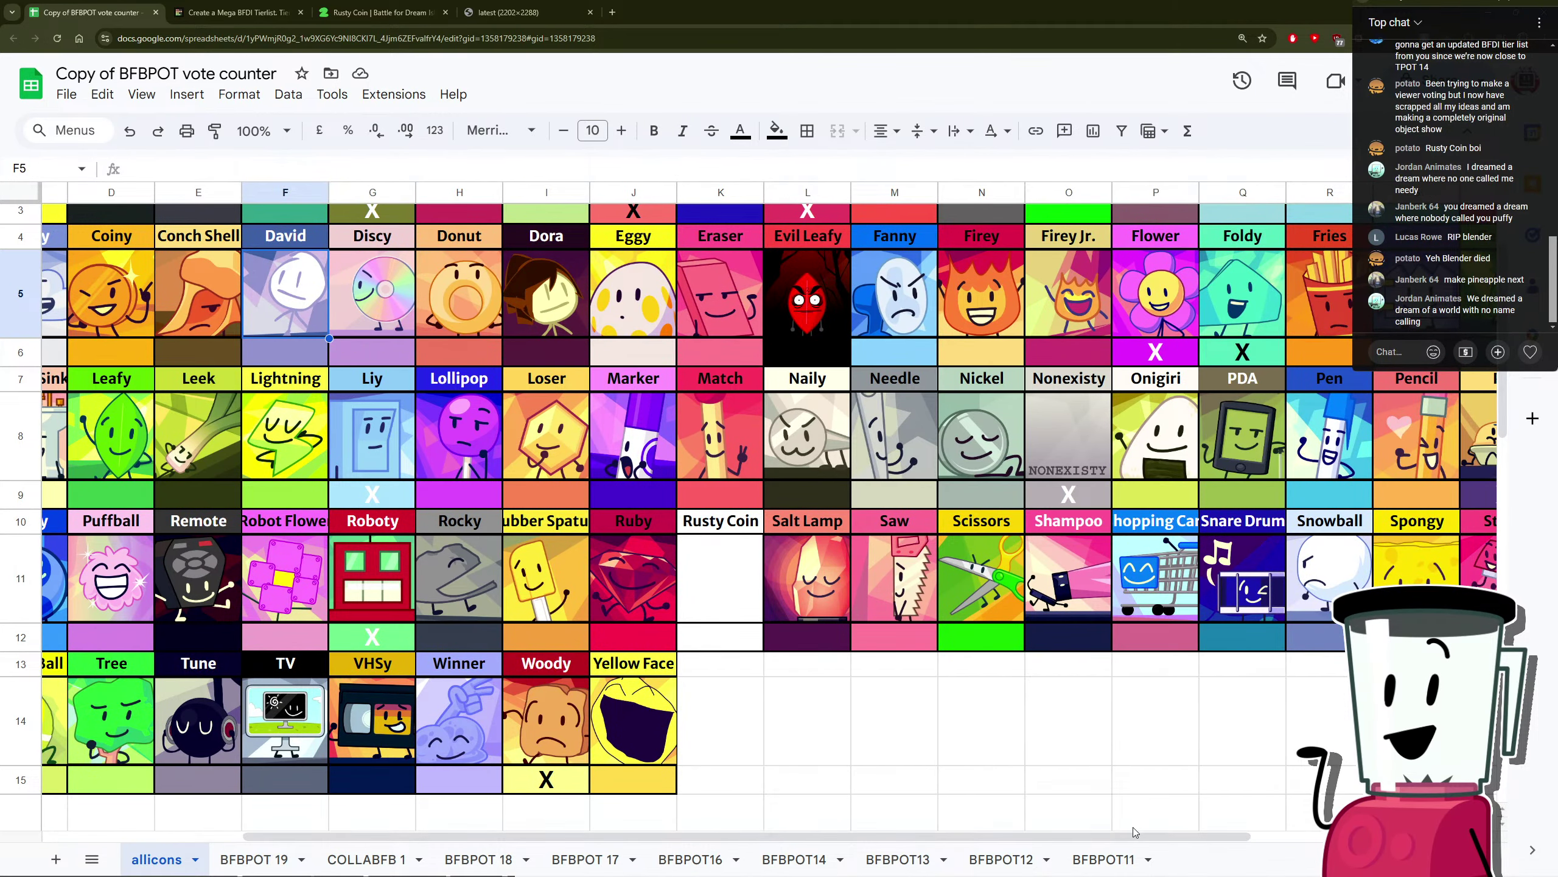
{"action": "left_click_drag", "start_coordinate": [1137, 834], "coordinate": [1325, 833]}
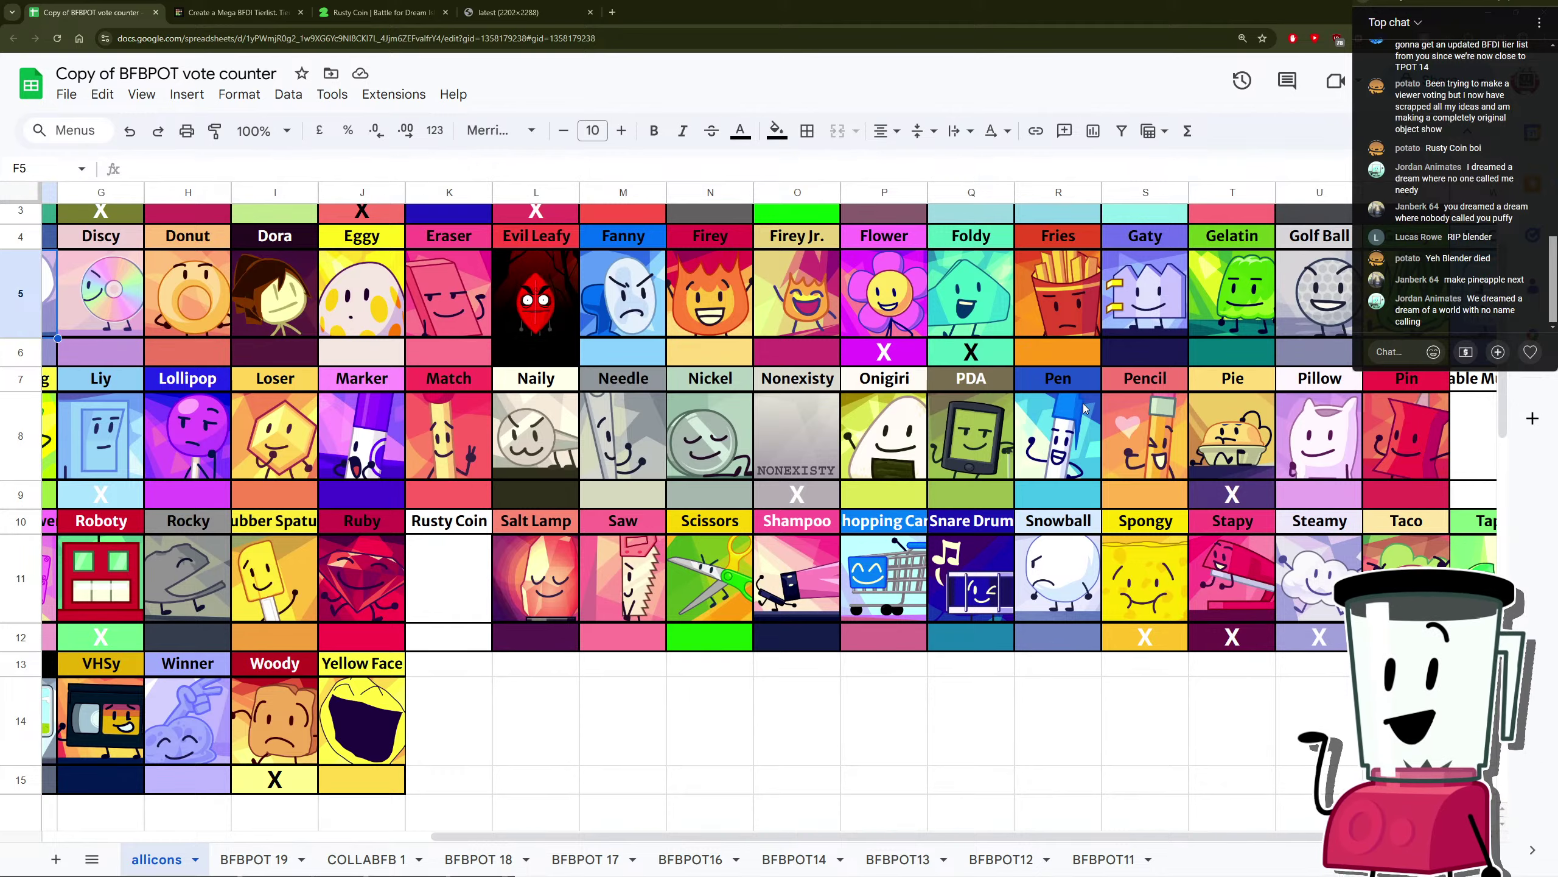
{"action": "scroll", "coordinate": [1084, 403], "scroll_direction": "up", "scroll_amount": 6, "text": "ctrl"}
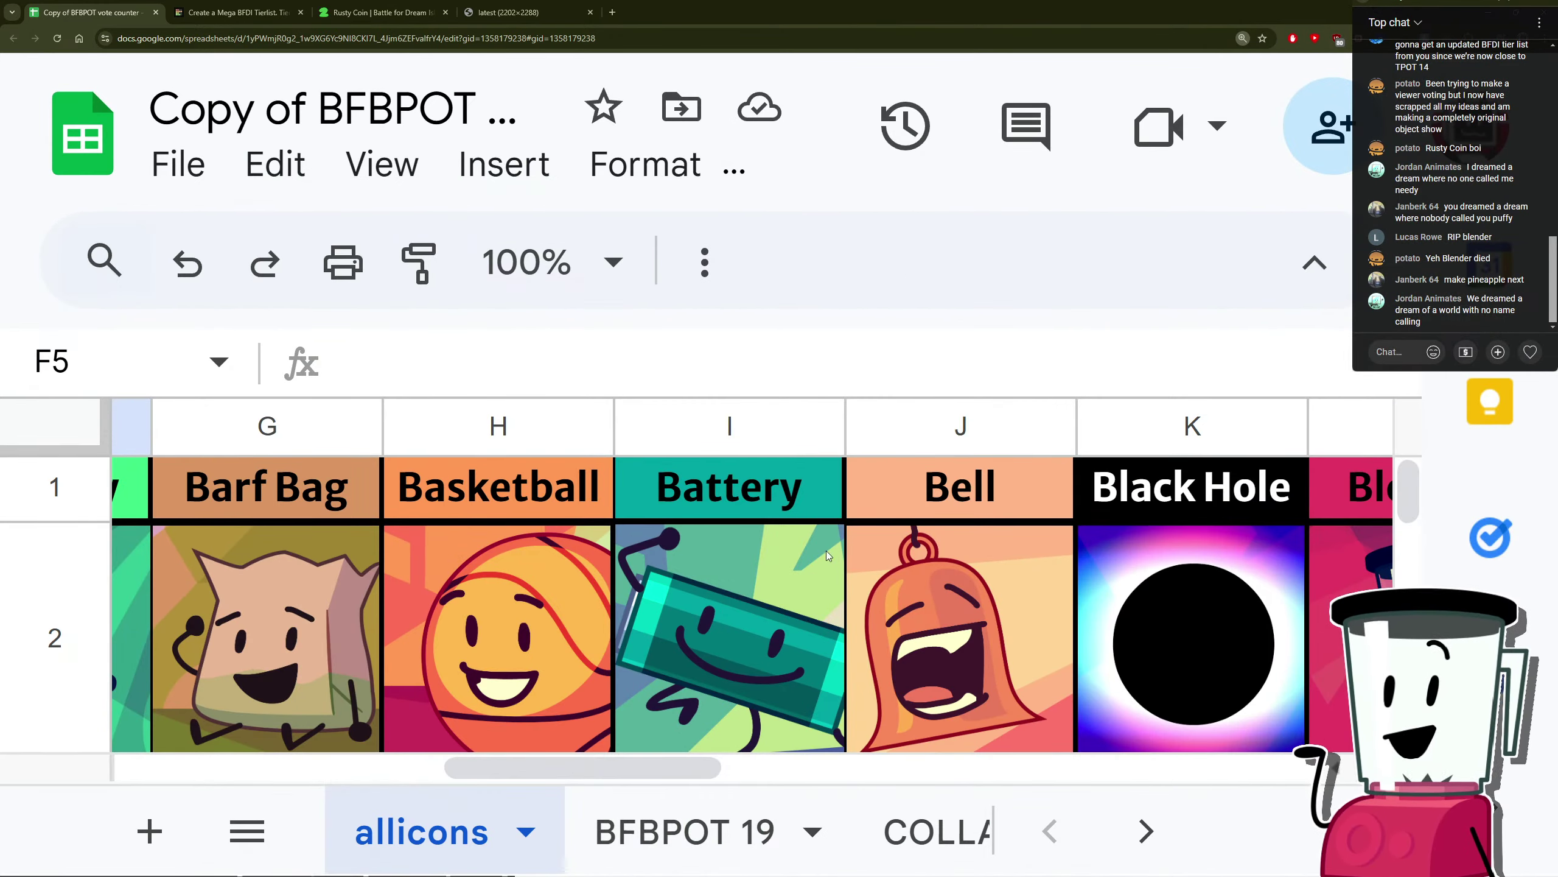
{"action": "scroll", "coordinate": [798, 491], "scroll_direction": "down", "scroll_amount": 6, "text": "ctrl"}
{"action": "scroll", "coordinate": [650, 800], "scroll_direction": "down", "scroll_amount": 2}
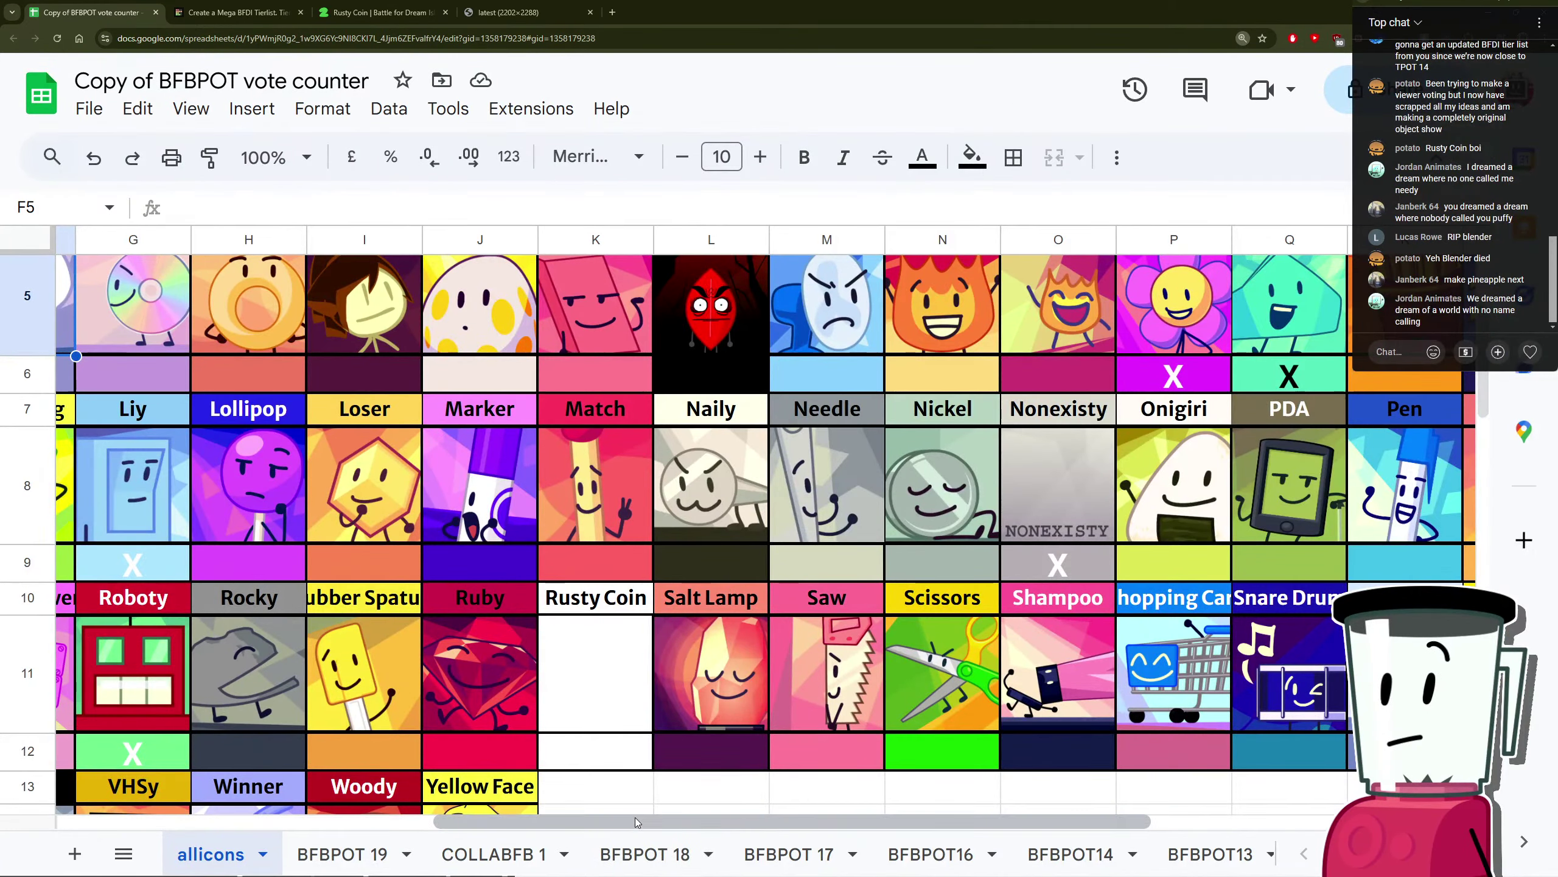
{"action": "left_click_drag", "start_coordinate": [636, 818], "coordinate": [883, 817]}
{"action": "scroll", "coordinate": [867, 579], "scroll_direction": "up", "scroll_amount": 2}
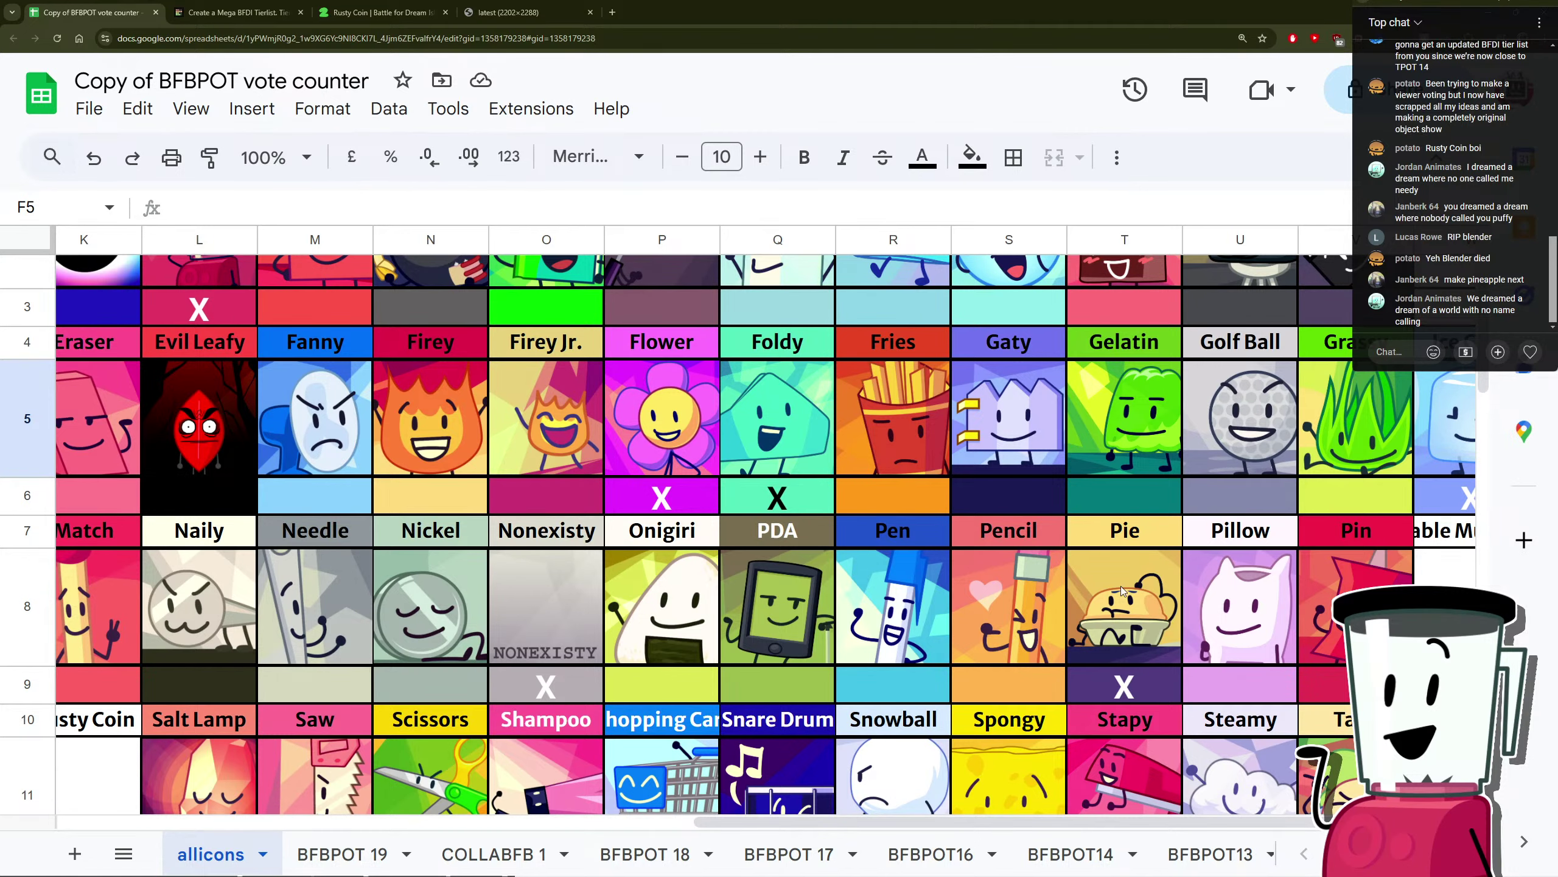
{"action": "left_click_drag", "start_coordinate": [1050, 819], "coordinate": [329, 793]}
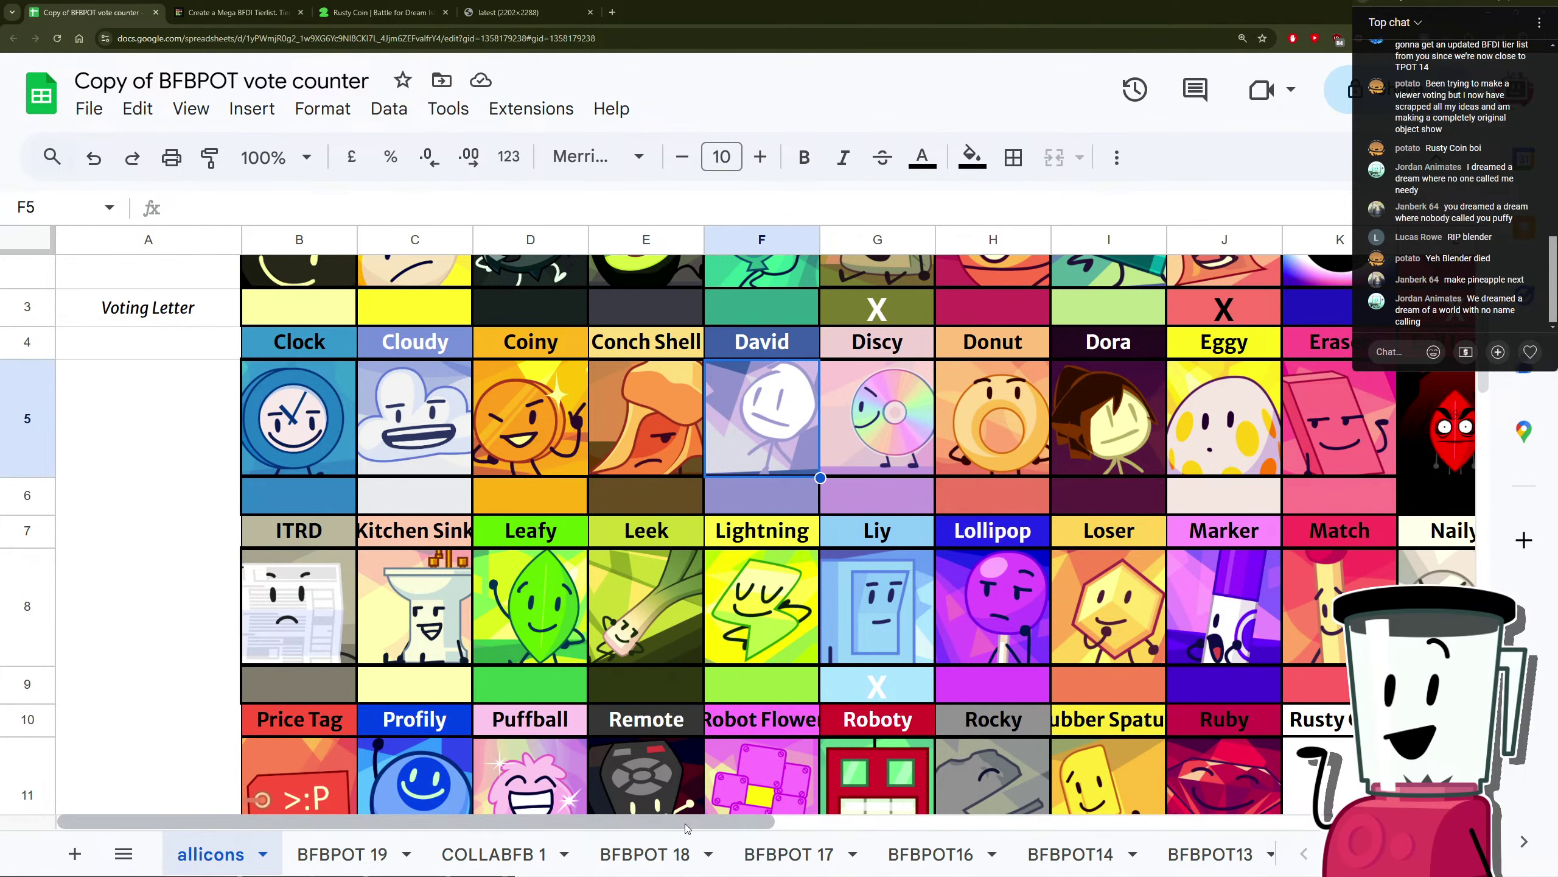
{"action": "left_click_drag", "start_coordinate": [684, 823], "coordinate": [1348, 823]}
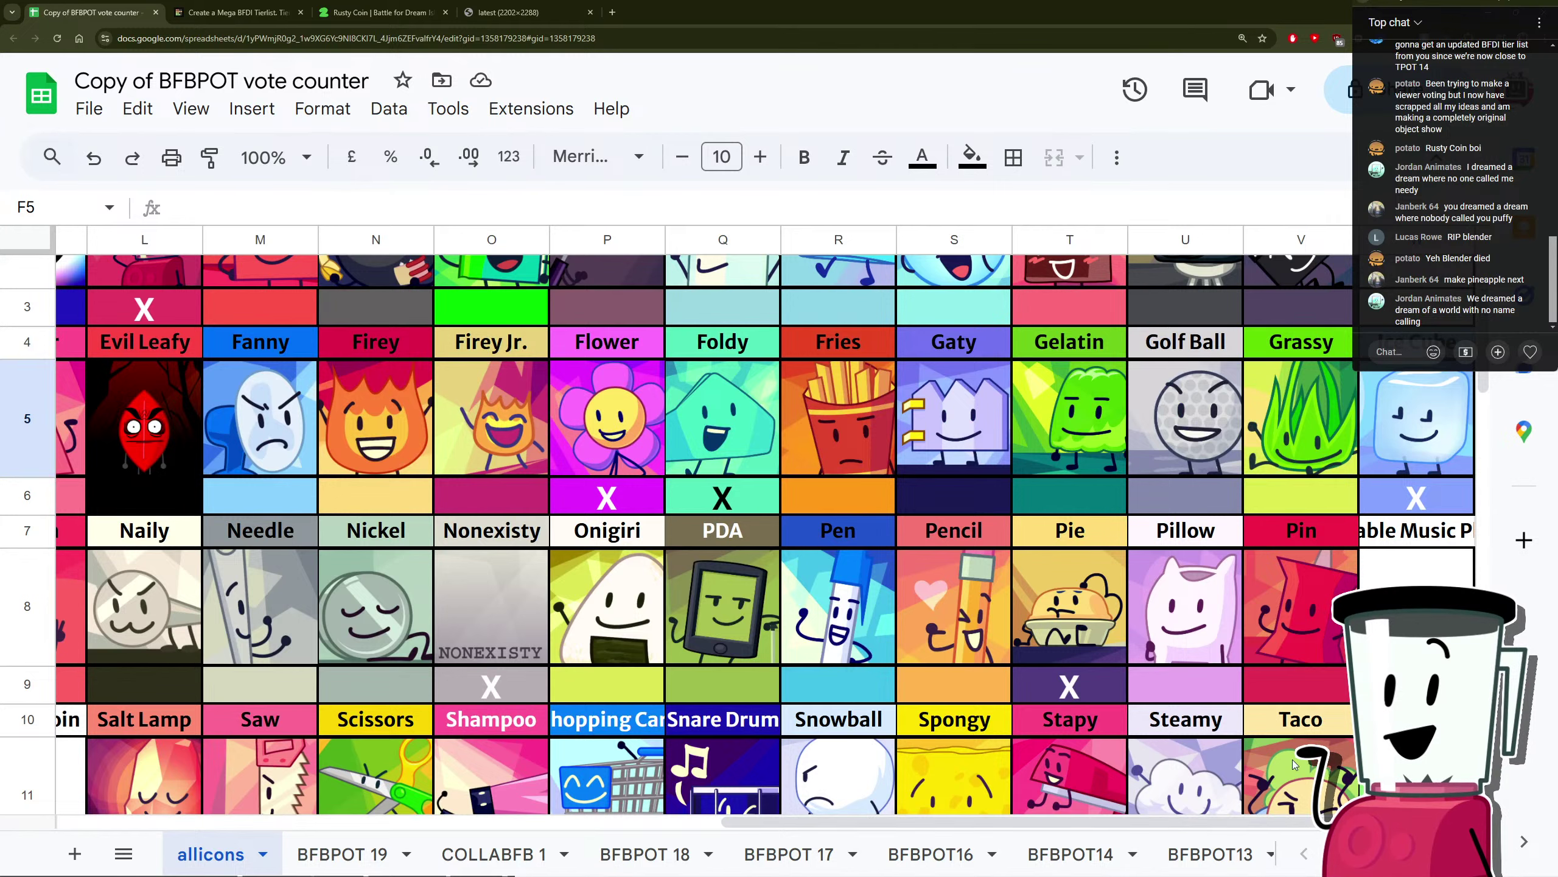
Step: Switch to the steamy.mdp drawing, move the live chat window clear of the layer list and show only Layer1
{"action": "key", "text": "alt+Tab"}
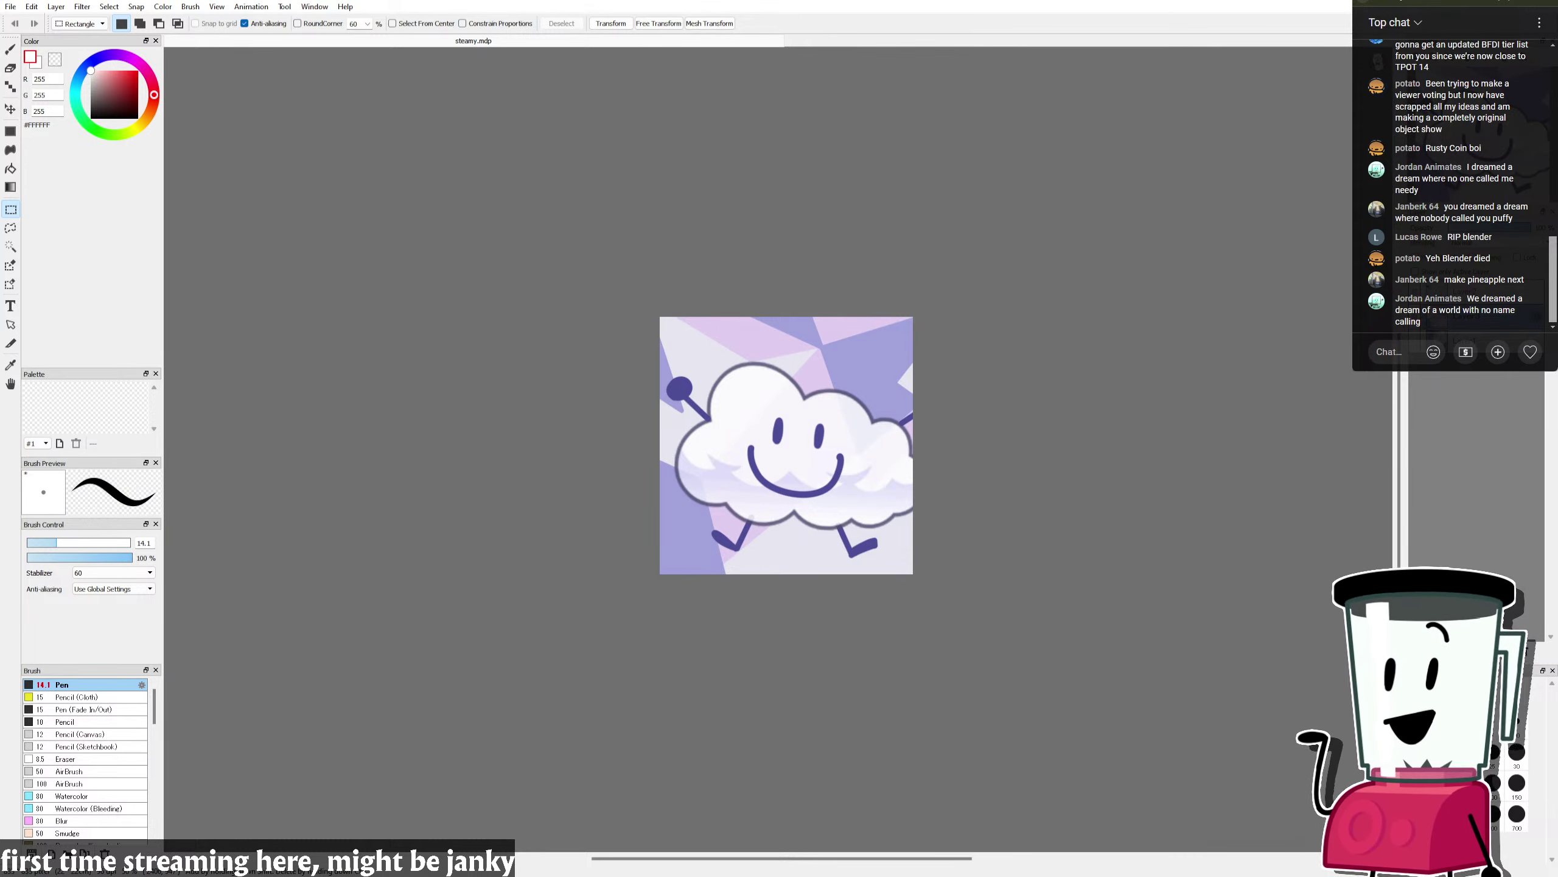
{"action": "left_click_drag", "start_coordinate": [1454, 2], "coordinate": [1291, 77]}
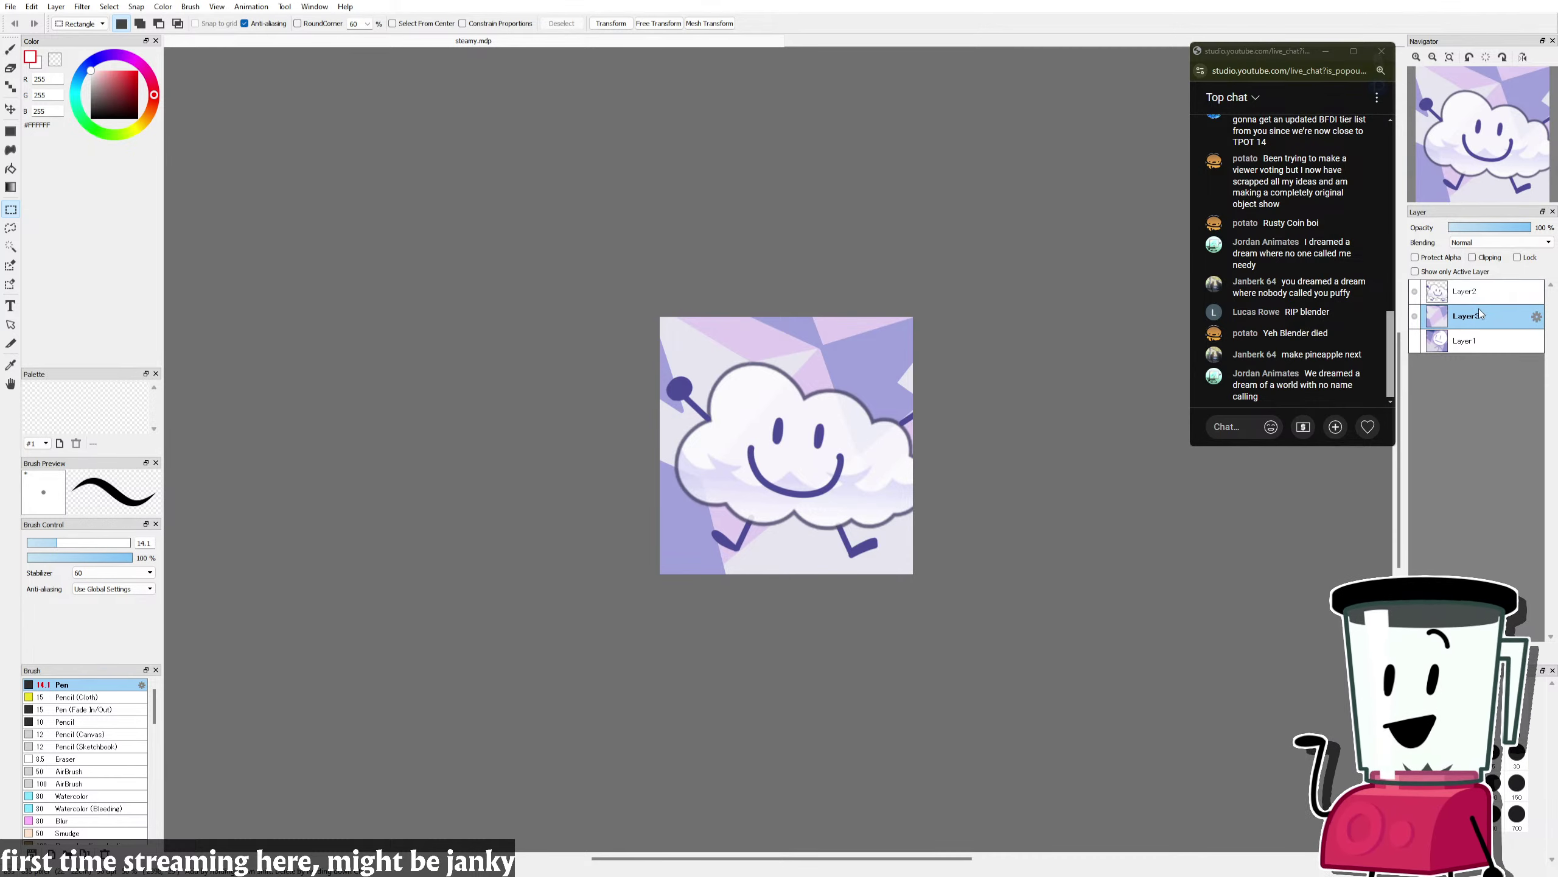
{"action": "left_click", "coordinate": [1424, 343]}
{"action": "left_click", "coordinate": [1414, 293]}
{"action": "left_click", "coordinate": [1414, 316]}
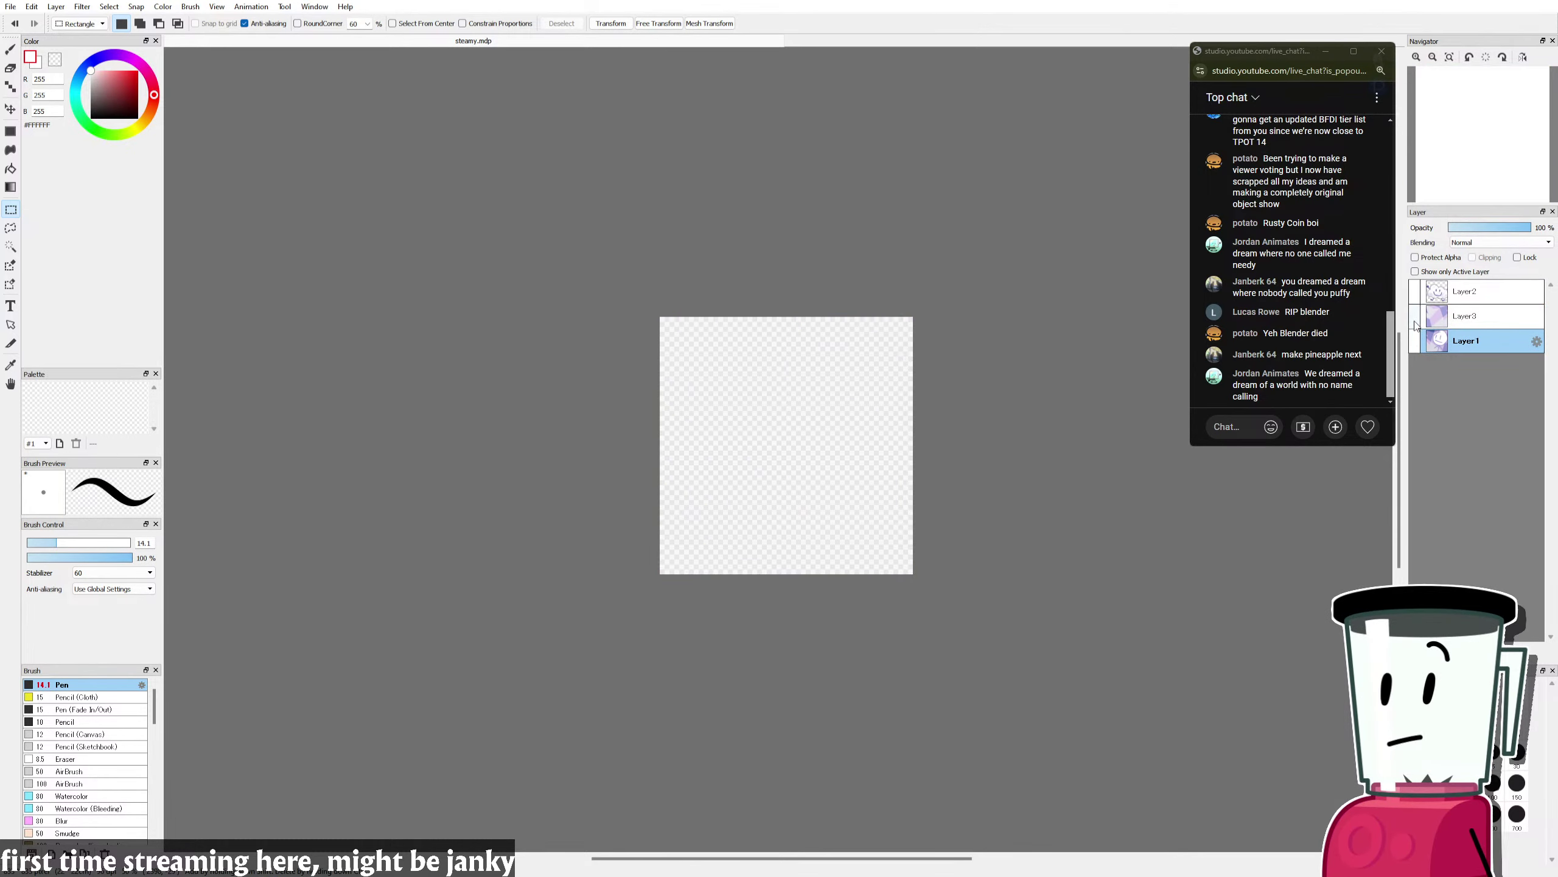
{"action": "left_click", "coordinate": [1414, 342]}
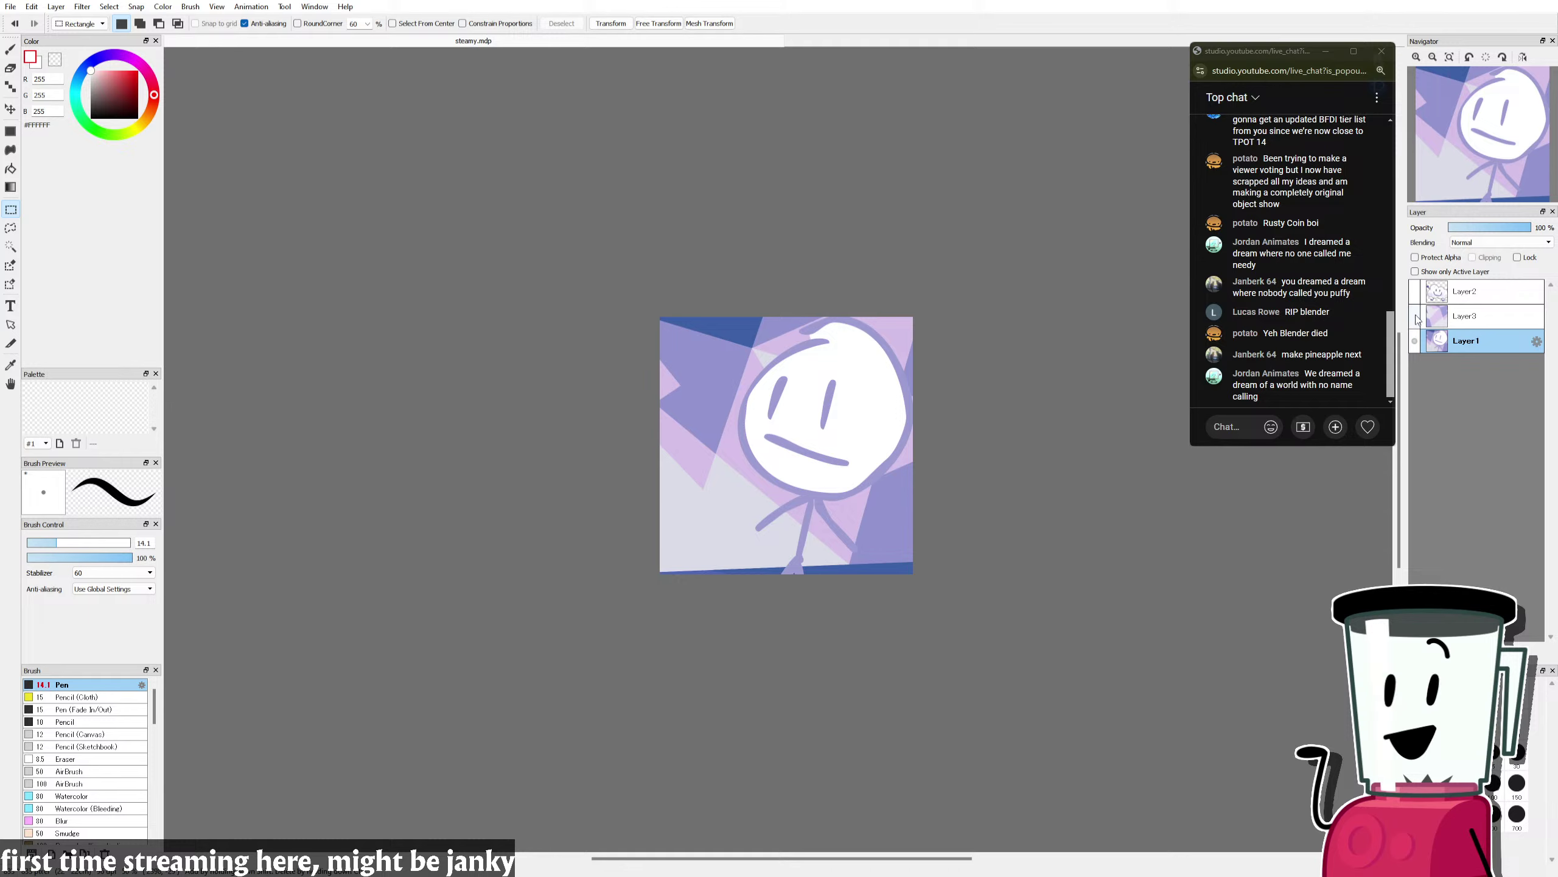
Step: Toggle Layer3's visibility to compare its background with the one on Layer1, leaving Layer3 shown and selected
{"action": "left_click", "coordinate": [1414, 316]}
{"action": "left_click", "coordinate": [1414, 316]}
{"action": "left_click", "coordinate": [1414, 316]}
{"action": "left_click", "coordinate": [1414, 315]}
{"action": "left_click", "coordinate": [1414, 316]}
{"action": "left_click", "coordinate": [1453, 315]}
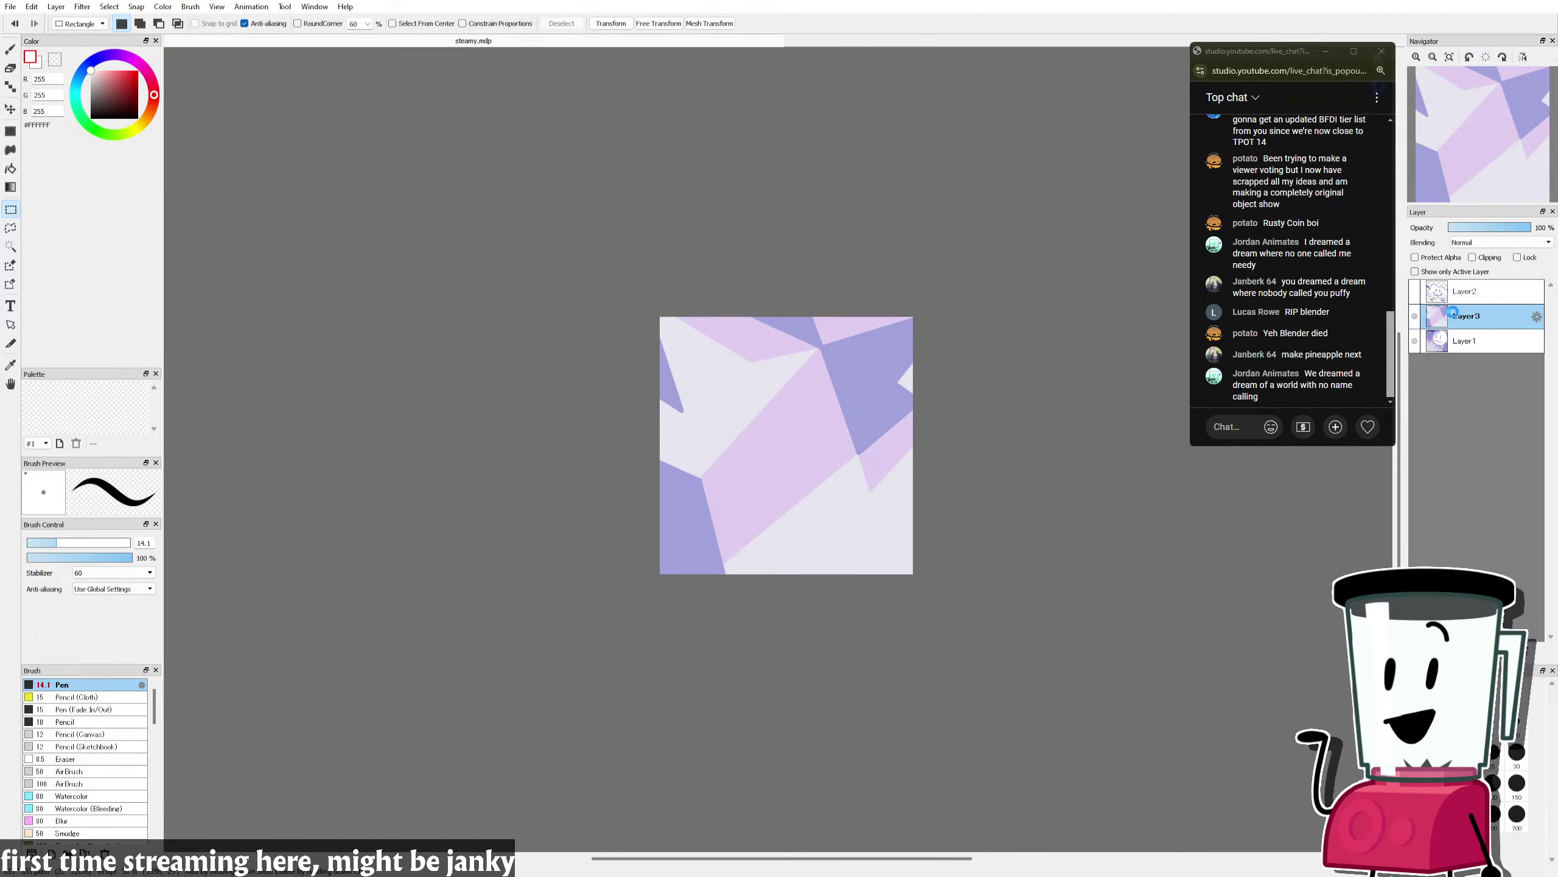
Step: Flip the Layer3 background horizontally with Transform
{"action": "key", "text": "ctrl+t"}
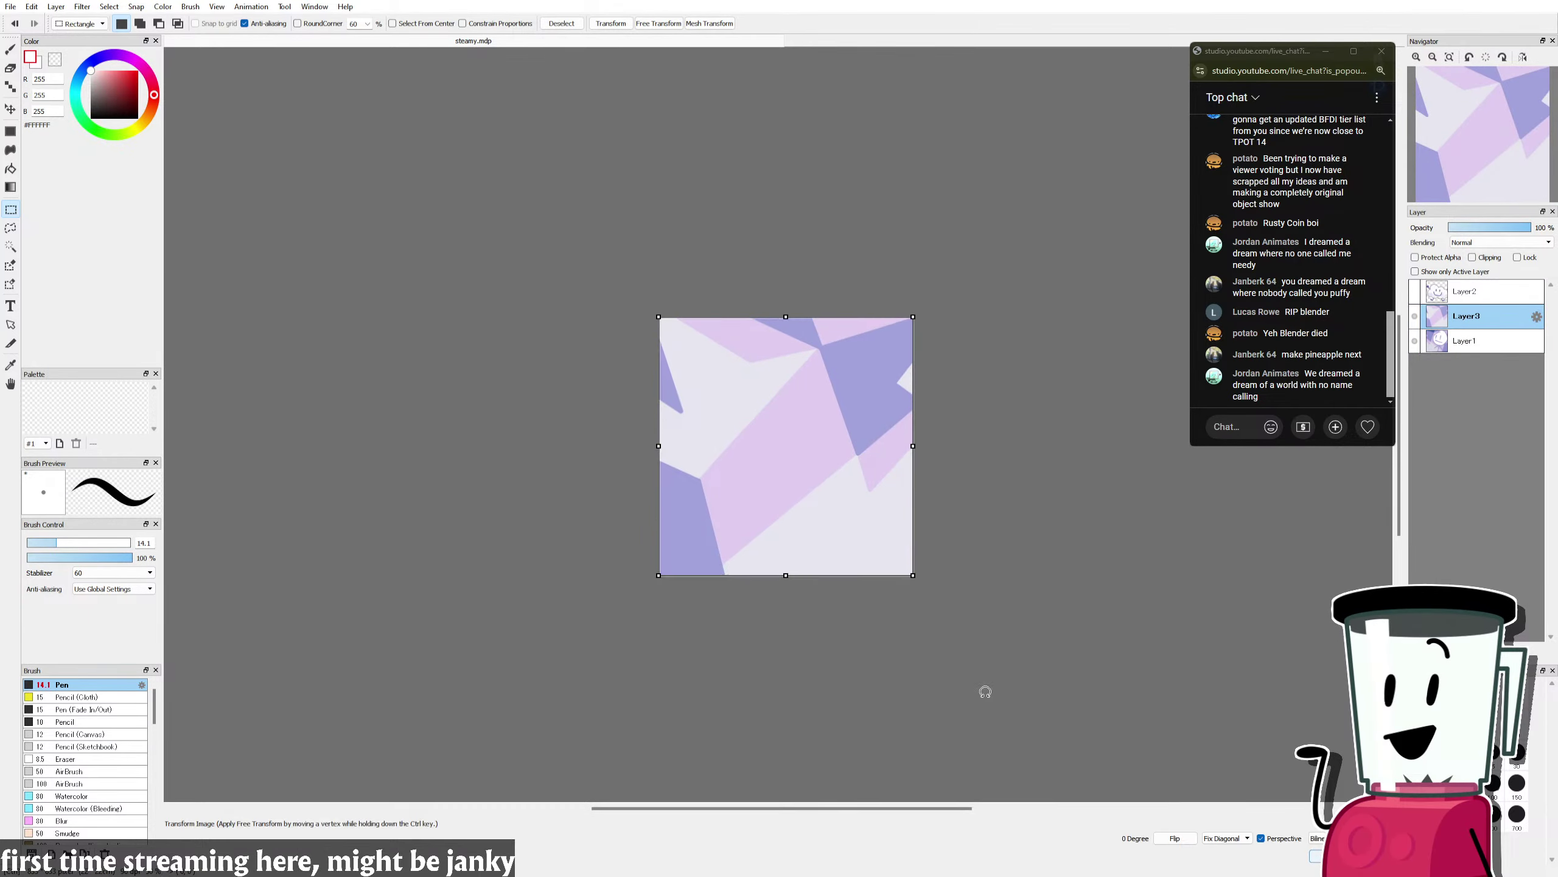
{"action": "left_click", "coordinate": [1174, 839]}
{"action": "key", "text": "Return"}
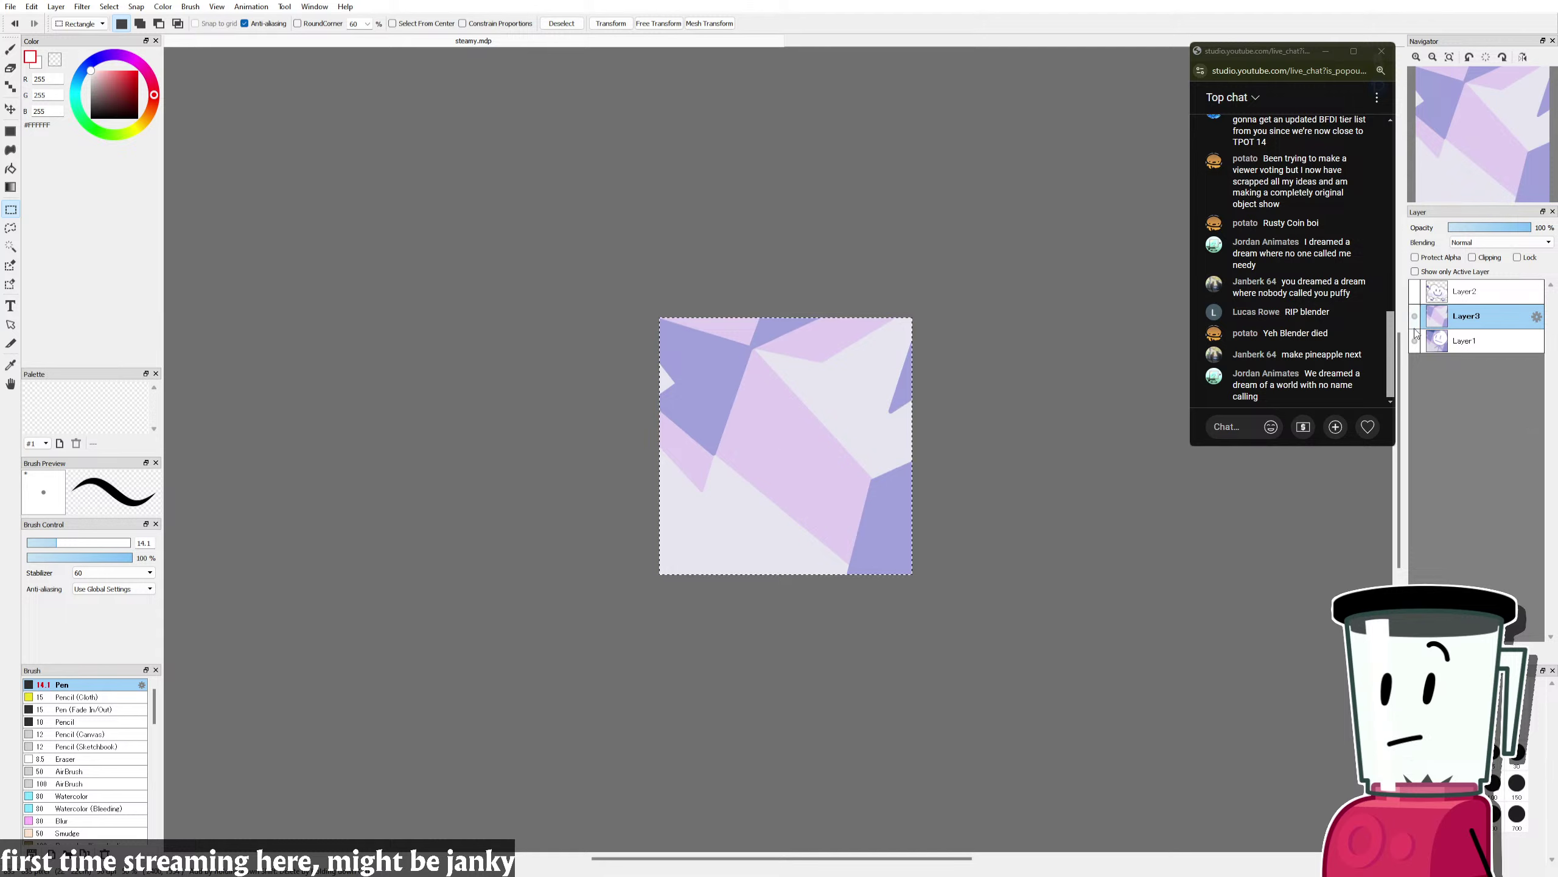
Step: Toggle Layer3 on and off repeatedly to compare the flipped background with Layer1, and show Layer2's cloud character again
{"action": "left_click", "coordinate": [1416, 316]}
{"action": "left_click", "coordinate": [1415, 316]}
{"action": "left_click", "coordinate": [1415, 316]}
{"action": "left_click", "coordinate": [1415, 316]}
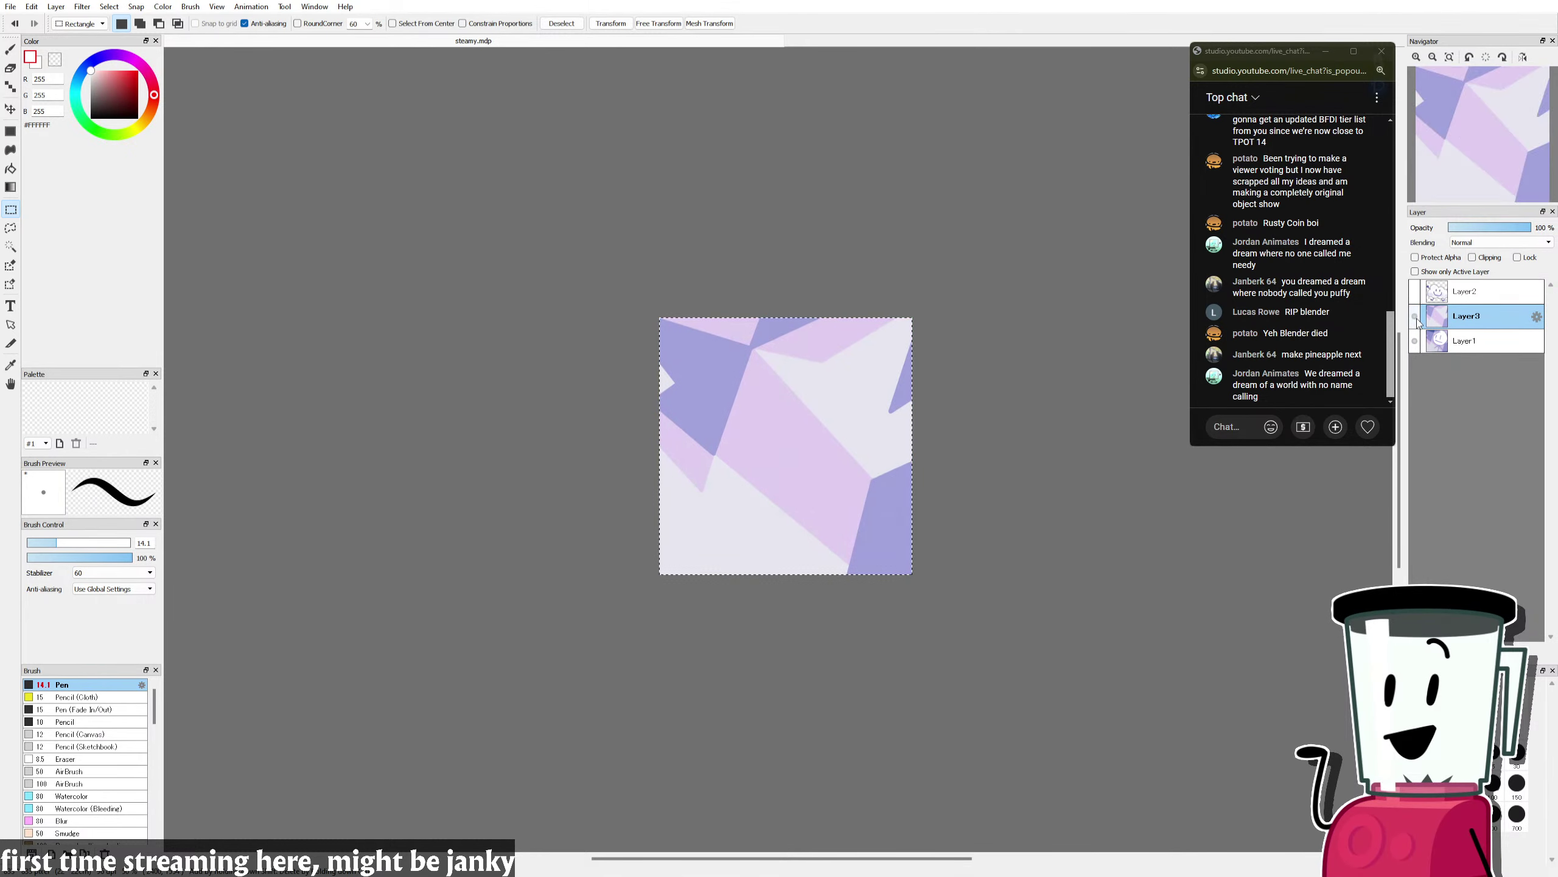
{"action": "left_click", "coordinate": [1415, 316]}
{"action": "left_click", "coordinate": [1416, 316]}
{"action": "left_click", "coordinate": [1417, 317]}
{"action": "left_click", "coordinate": [1416, 318]}
{"action": "left_click", "coordinate": [1416, 318]}
{"action": "left_click", "coordinate": [1416, 318]}
{"action": "left_click", "coordinate": [1416, 317]}
{"action": "left_click", "coordinate": [1416, 318]}
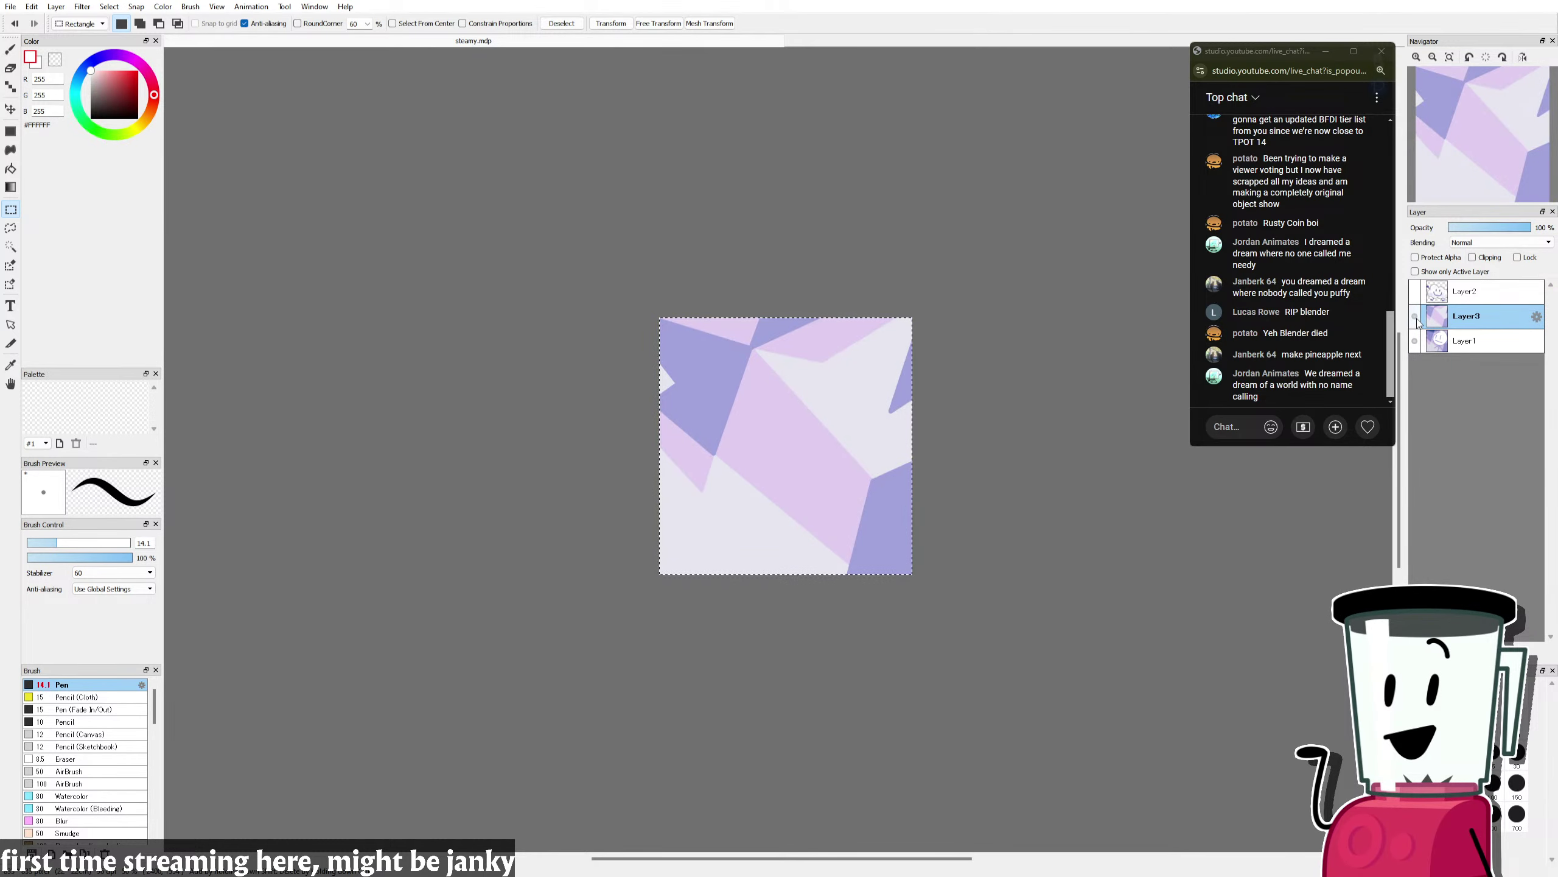
{"action": "left_click", "coordinate": [1416, 318]}
{"action": "left_click", "coordinate": [1416, 318]}
{"action": "left_click", "coordinate": [1416, 318]}
{"action": "left_click", "coordinate": [1416, 318]}
{"action": "left_click", "coordinate": [1416, 318]}
{"action": "left_click", "coordinate": [1416, 318]}
{"action": "left_click", "coordinate": [1416, 317]}
{"action": "left_click", "coordinate": [1416, 318]}
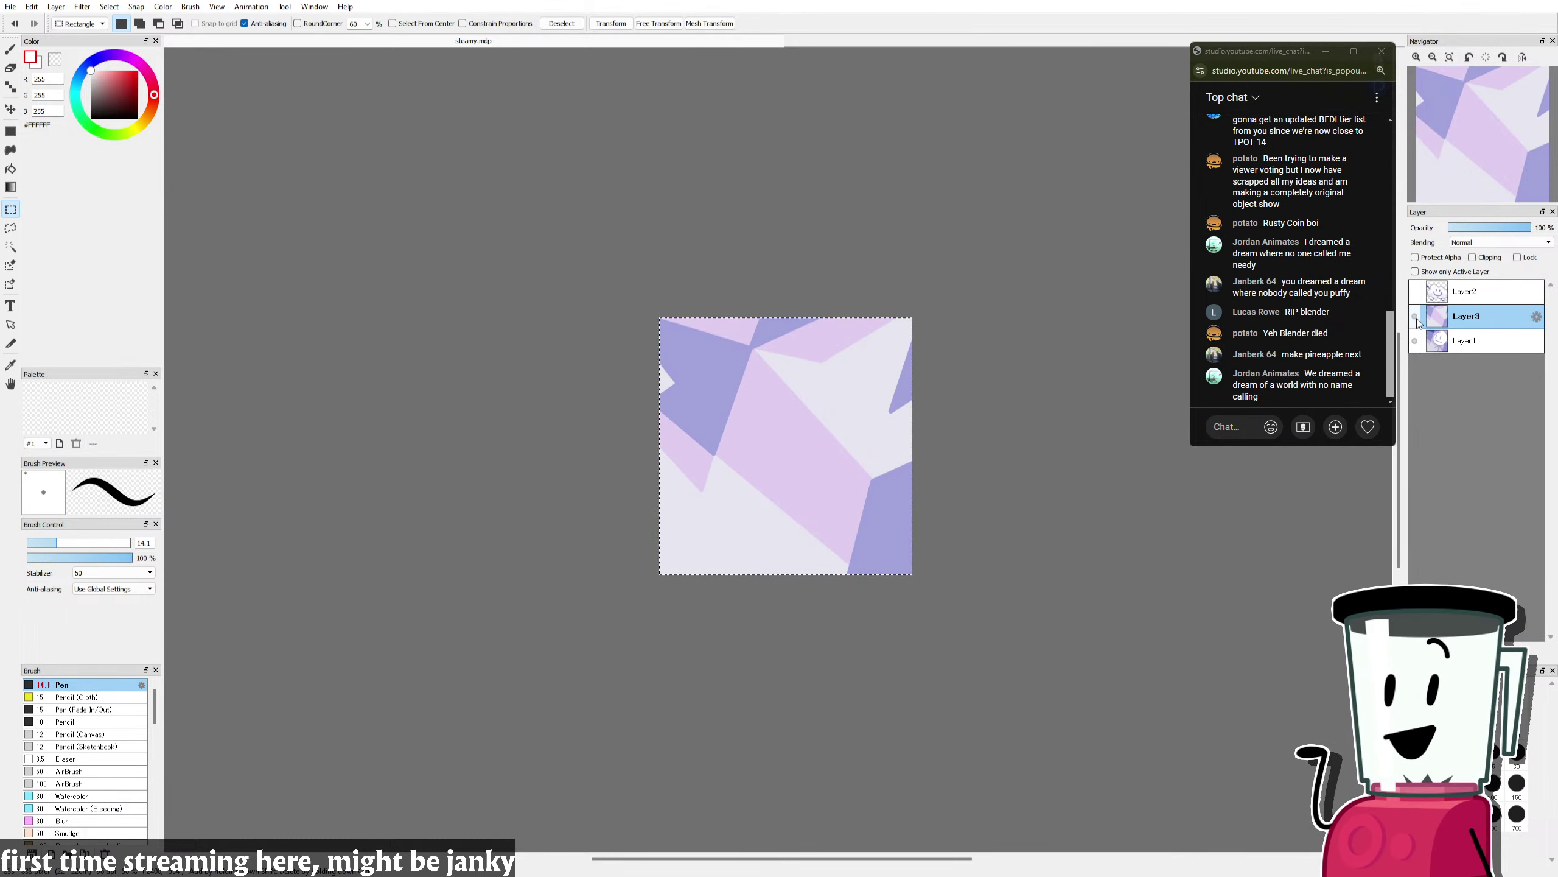
{"action": "left_click", "coordinate": [1416, 318]}
{"action": "left_click", "coordinate": [1416, 316]}
{"action": "left_click", "coordinate": [1415, 291]}
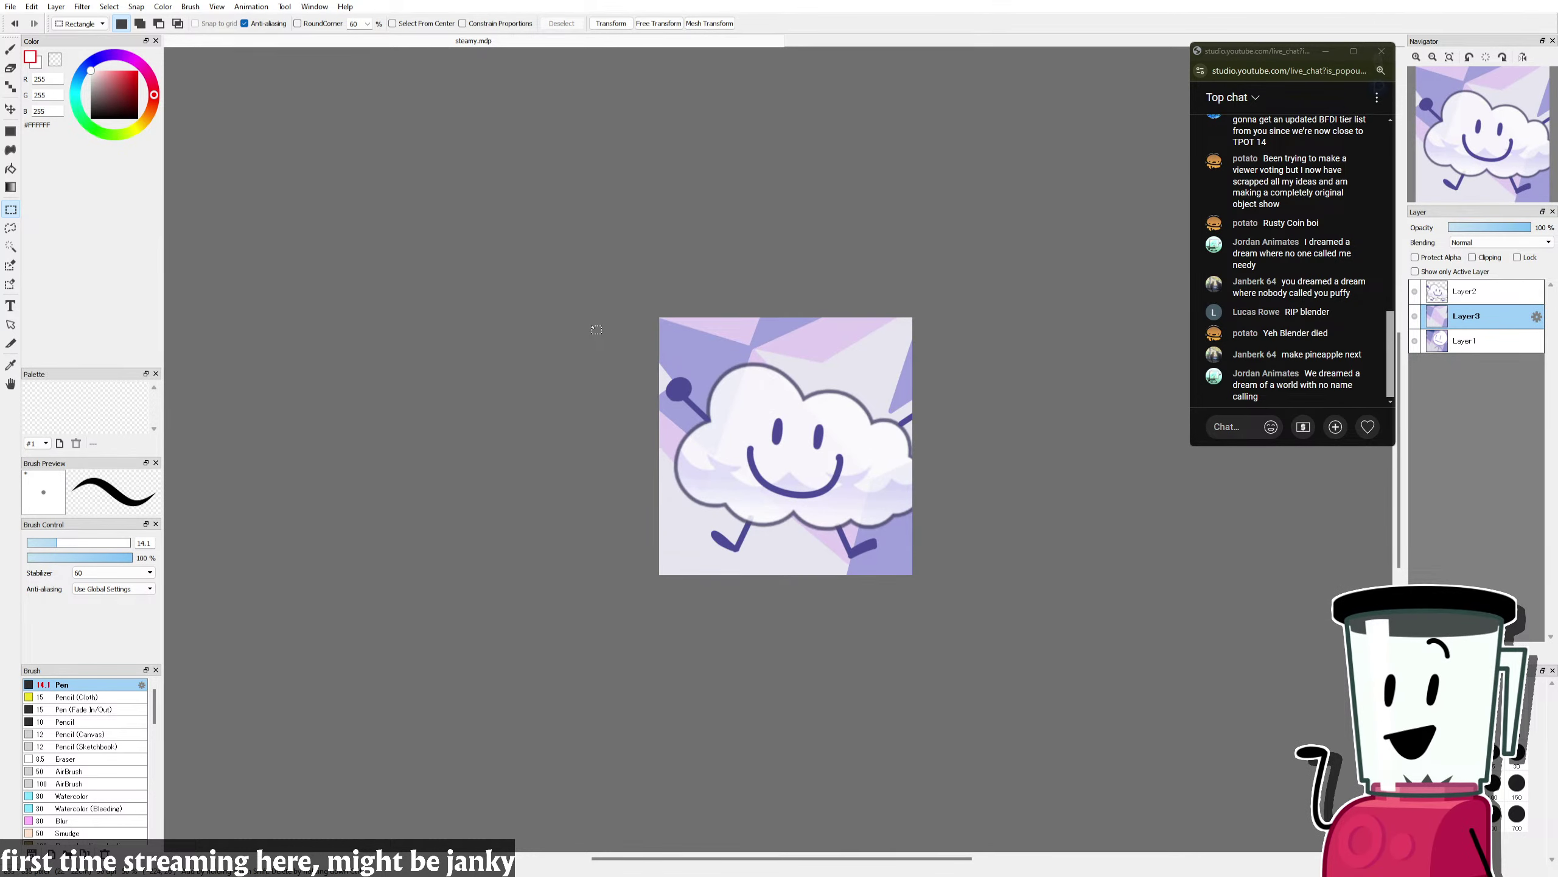
Step: Flip the Layer3 background back to its original orientation and clear the selection
{"action": "key", "text": "ctrl+t"}
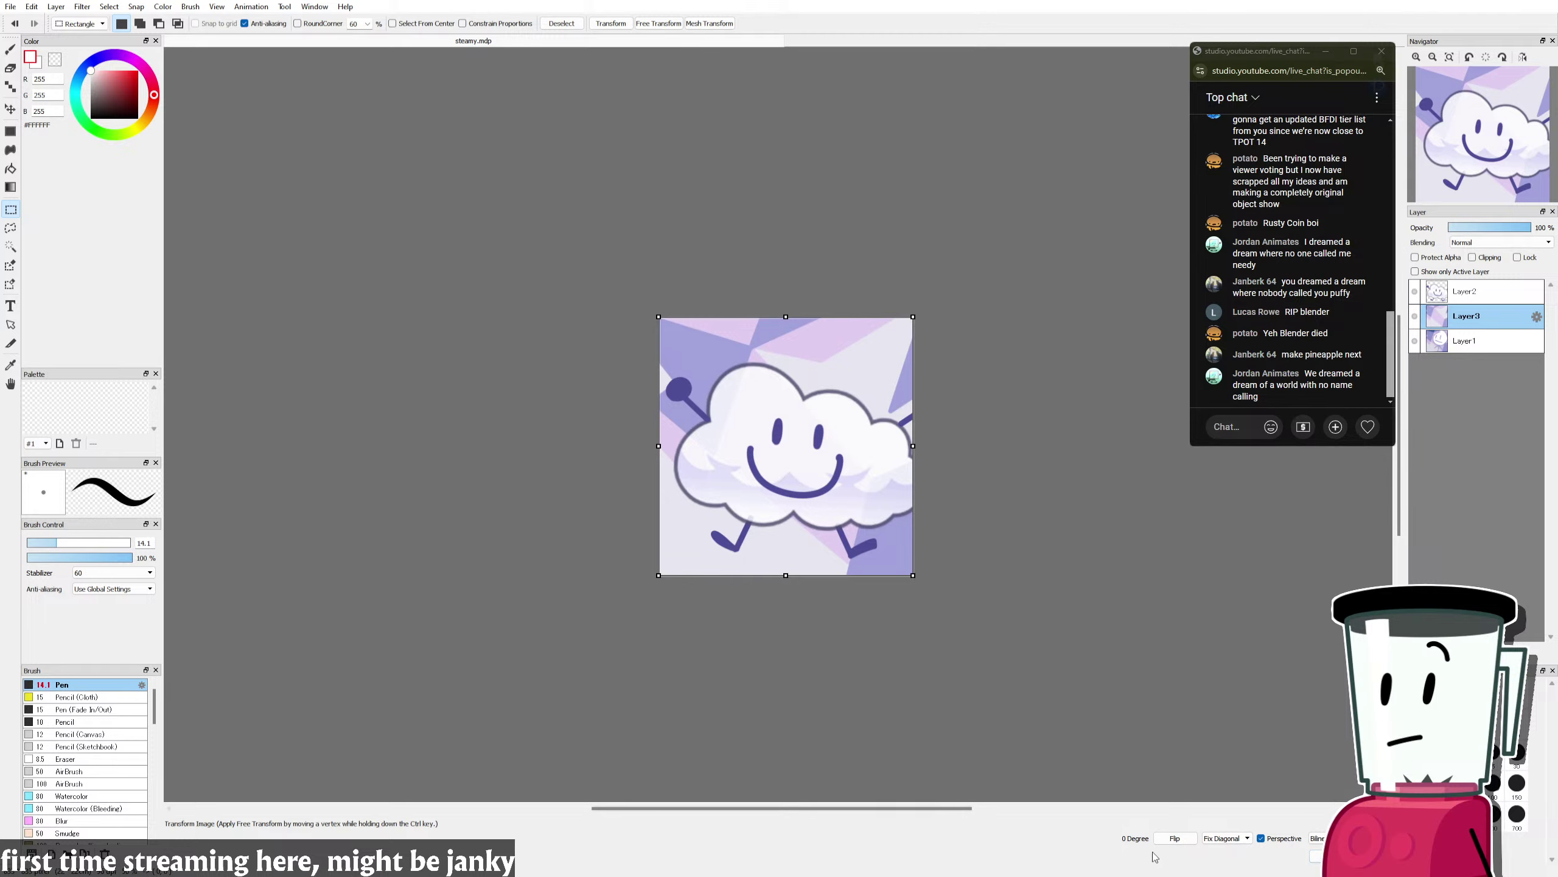
{"action": "left_click", "coordinate": [1174, 837]}
{"action": "key", "text": "Return"}
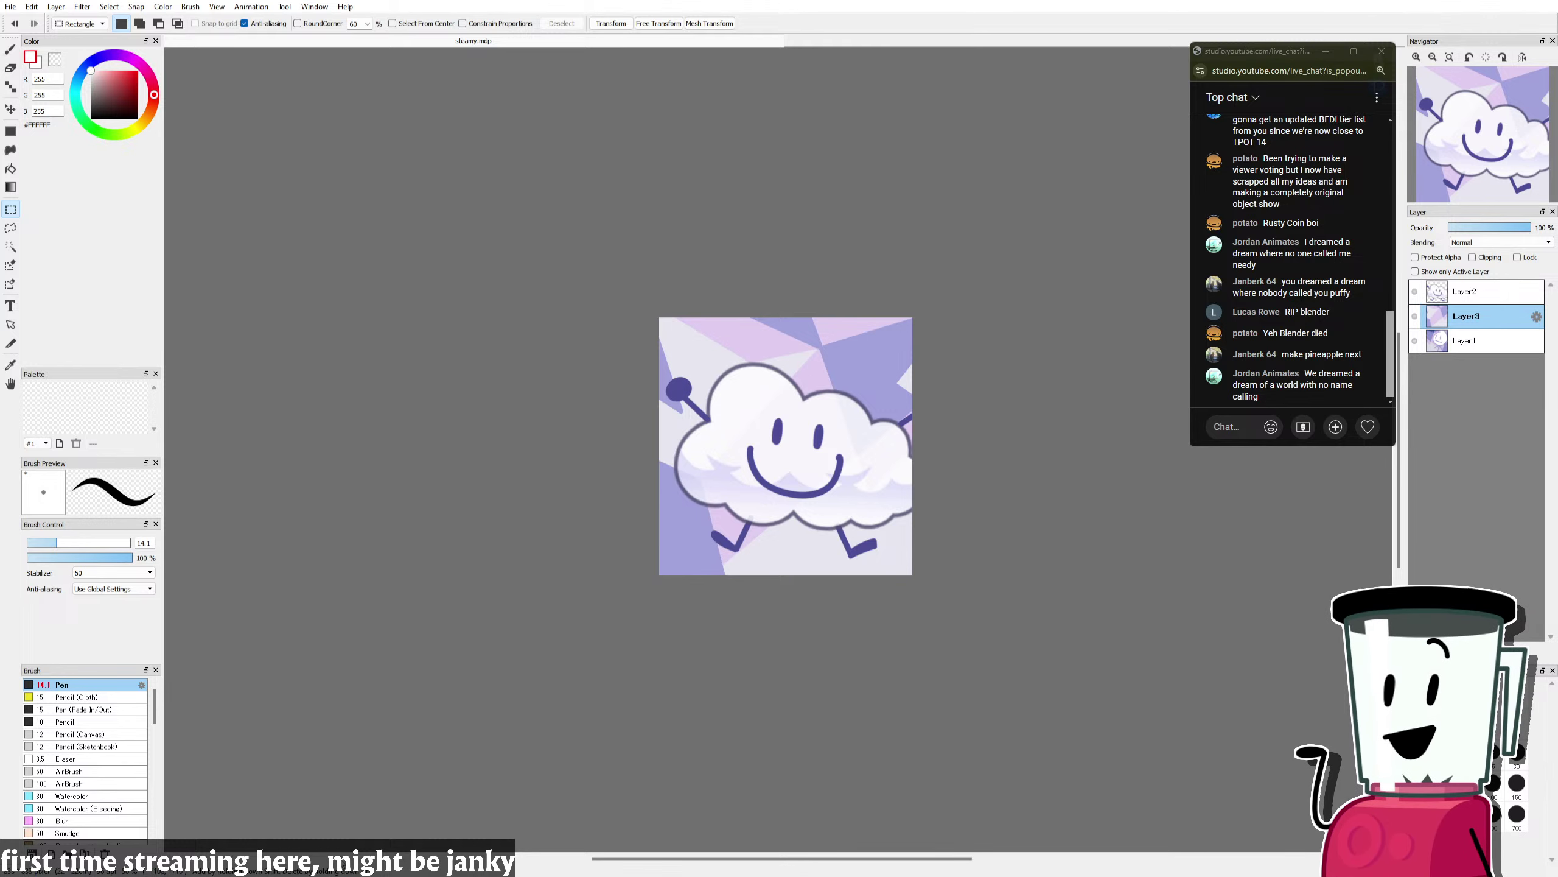
Step: Open the balloon voting icon image voting icons cast0014.png alongside steamy.mdp
{"action": "left_click", "coordinate": [531, 872]}
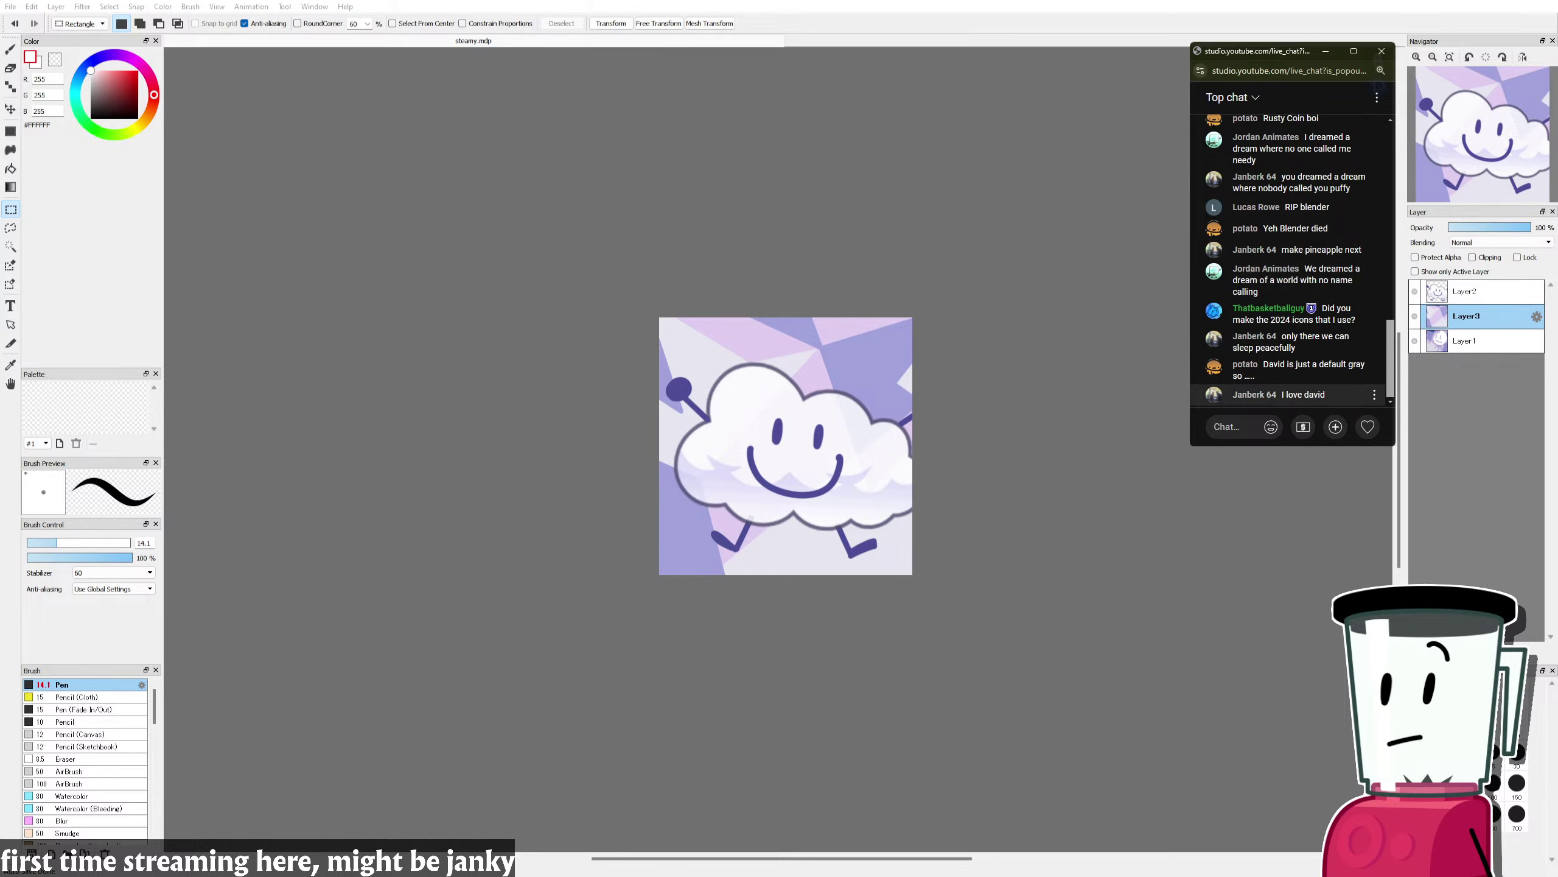
{"action": "left_click", "coordinate": [1302, 522]}
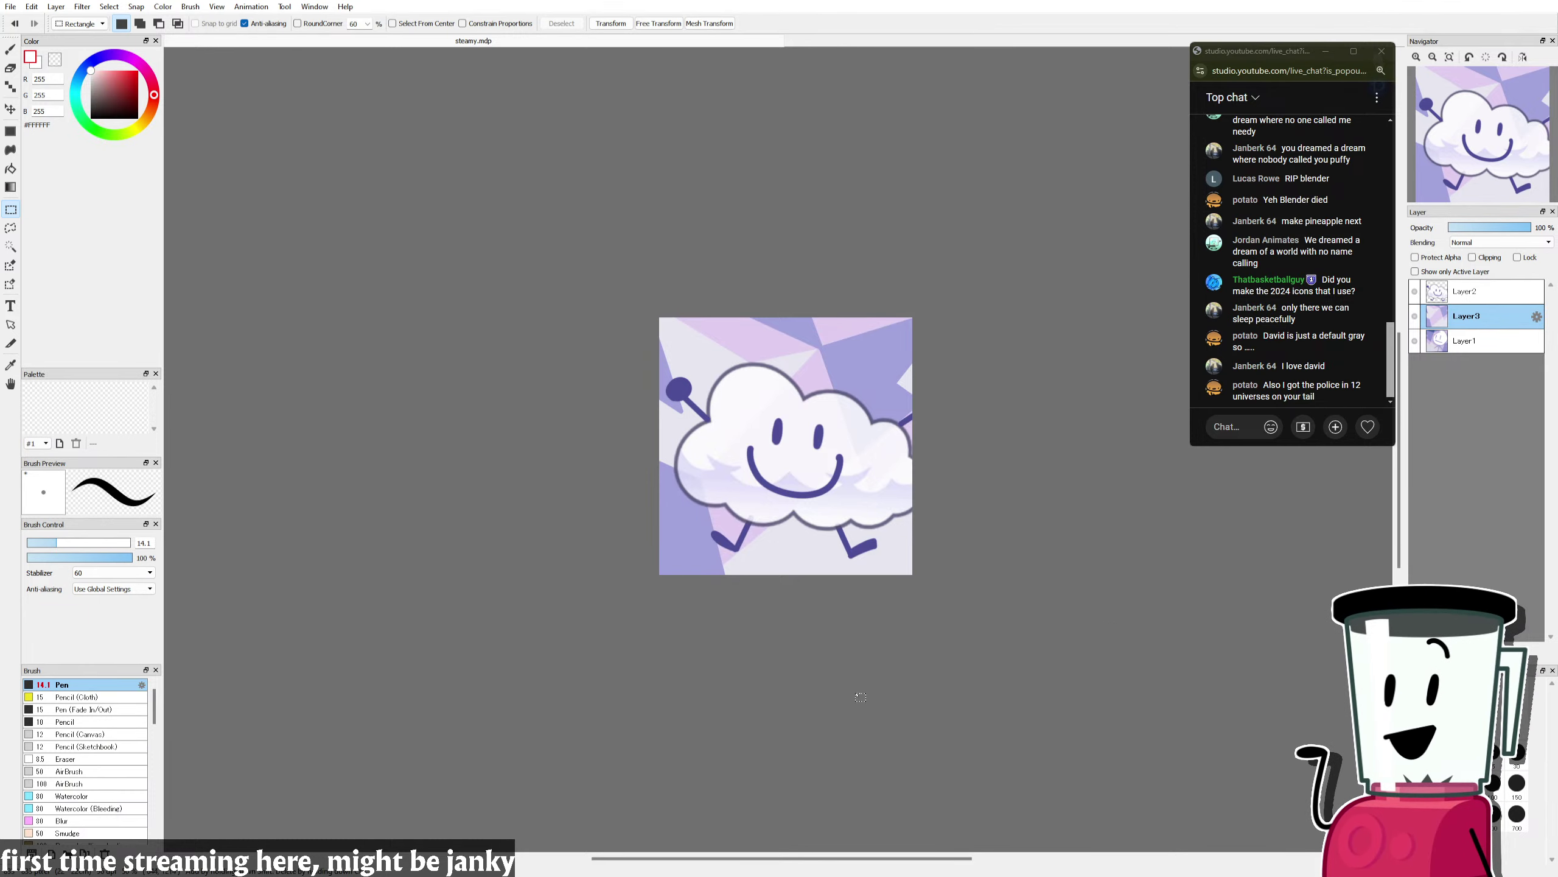
{"action": "scroll", "coordinate": [813, 688], "scroll_direction": "up", "scroll_amount": 1}
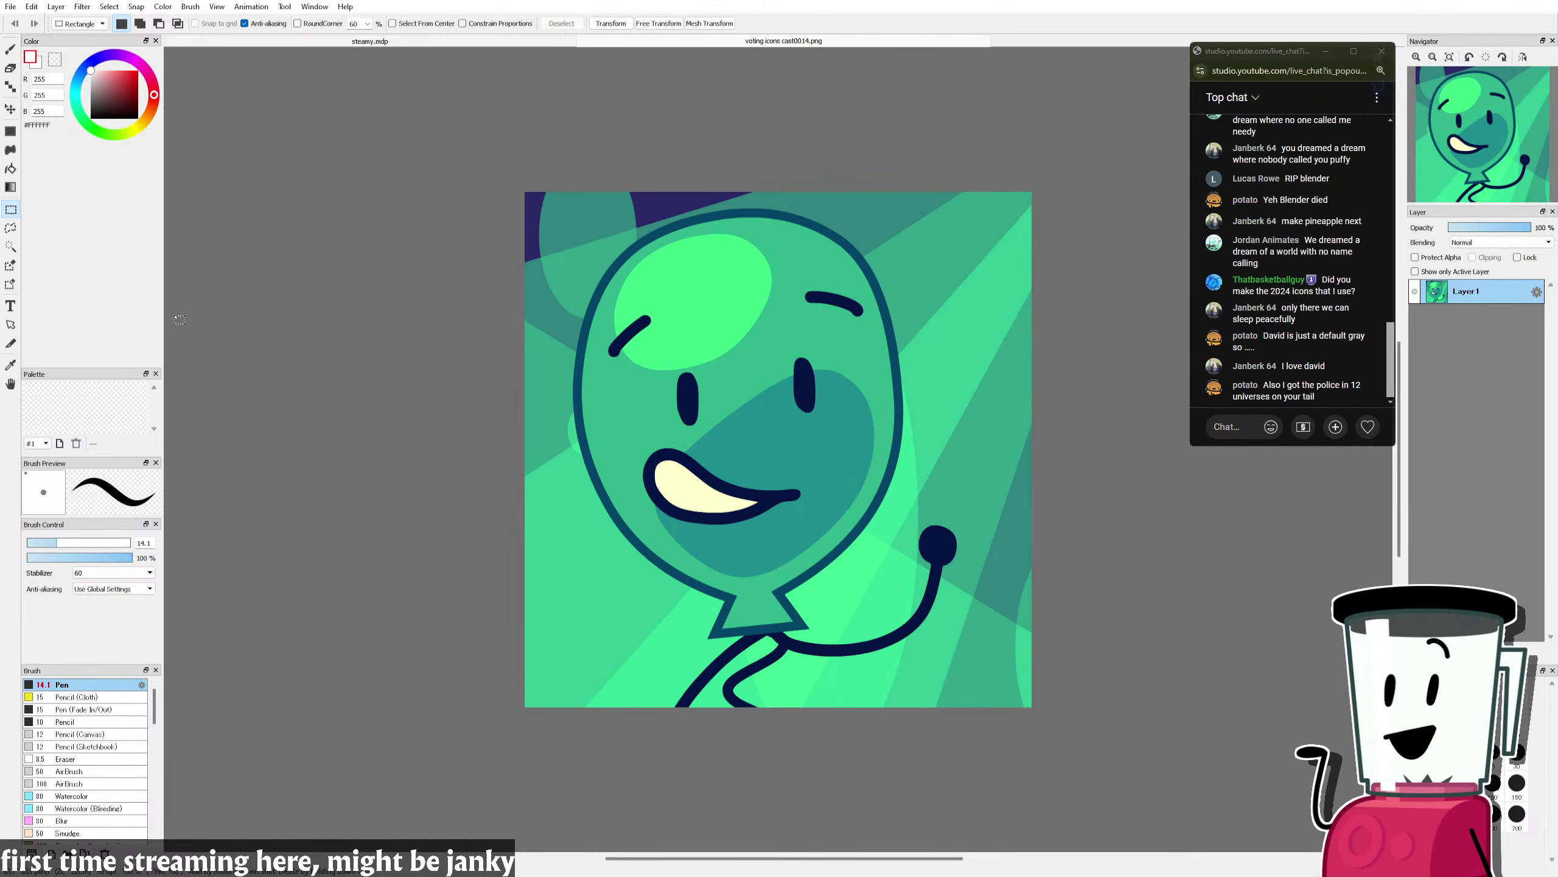
{"action": "left_click_drag", "start_coordinate": [0, 307], "coordinate": [904, 344]}
Step: Examine the balloon icon's outline, eyes, mouth and layered background shapes up close
{"action": "scroll", "coordinate": [741, 317], "scroll_direction": "up", "scroll_amount": 2}
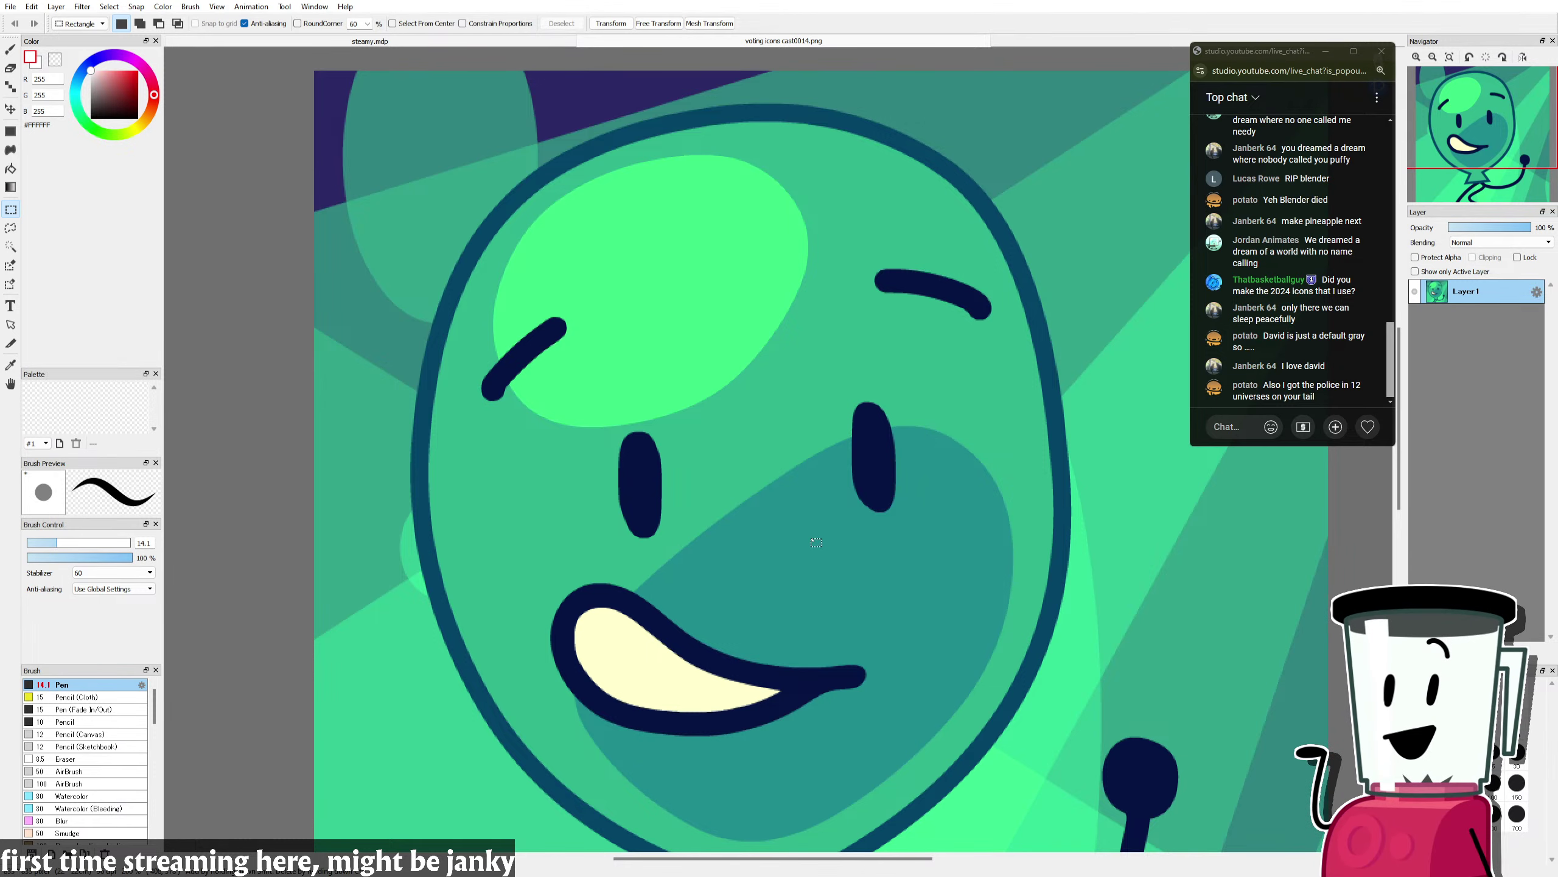
{"action": "scroll", "coordinate": [982, 571], "scroll_direction": "up", "scroll_amount": 4}
{"action": "scroll", "coordinate": [922, 558], "scroll_direction": "down", "scroll_amount": 6}
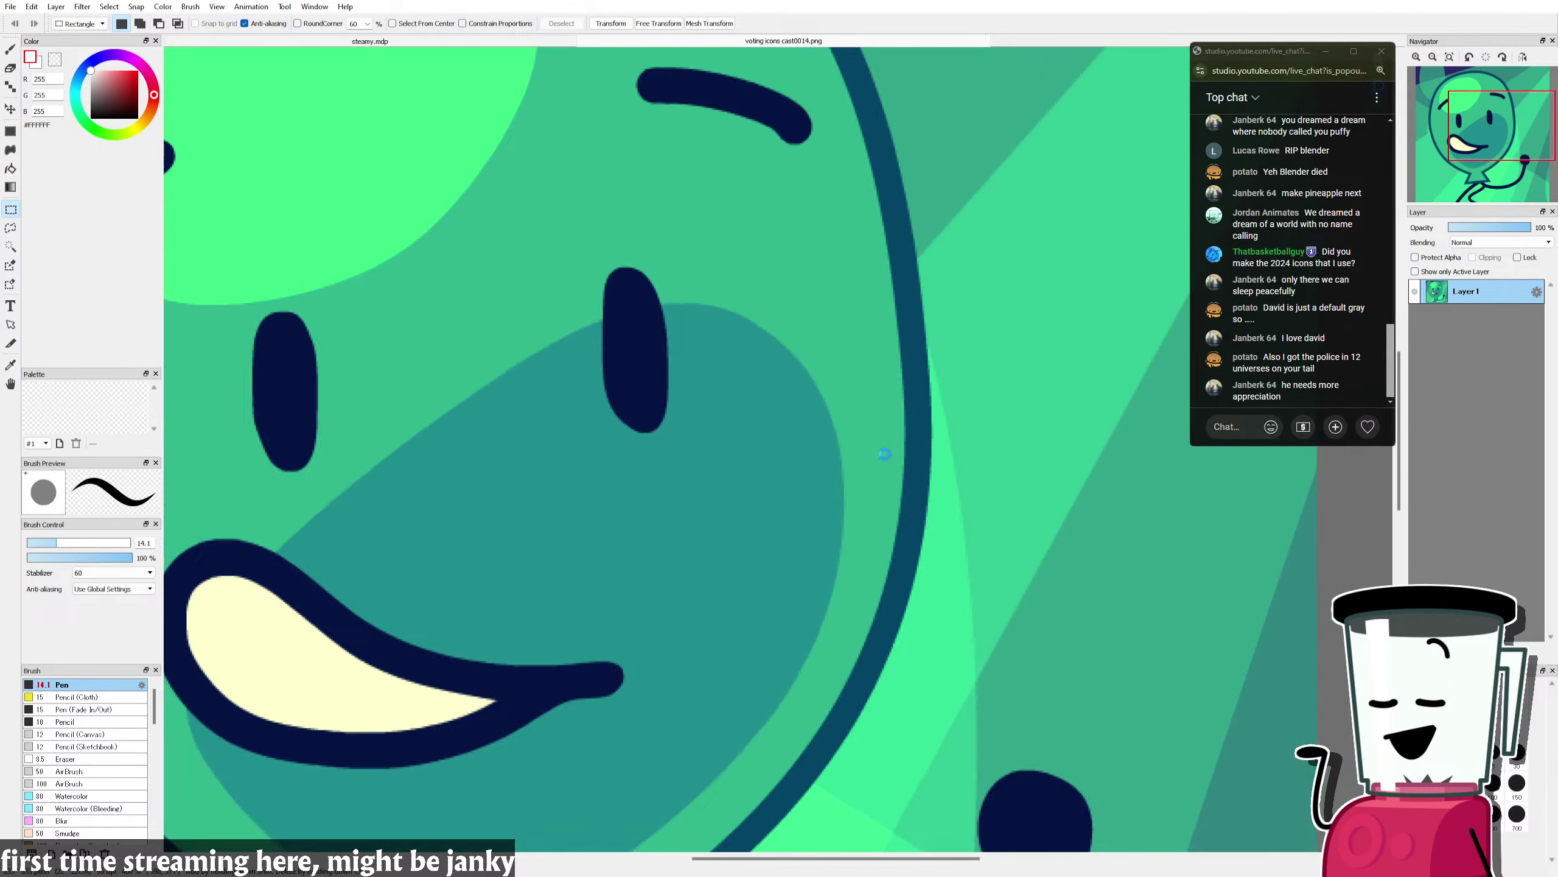
{"action": "scroll", "coordinate": [698, 480], "scroll_direction": "up", "scroll_amount": 3}
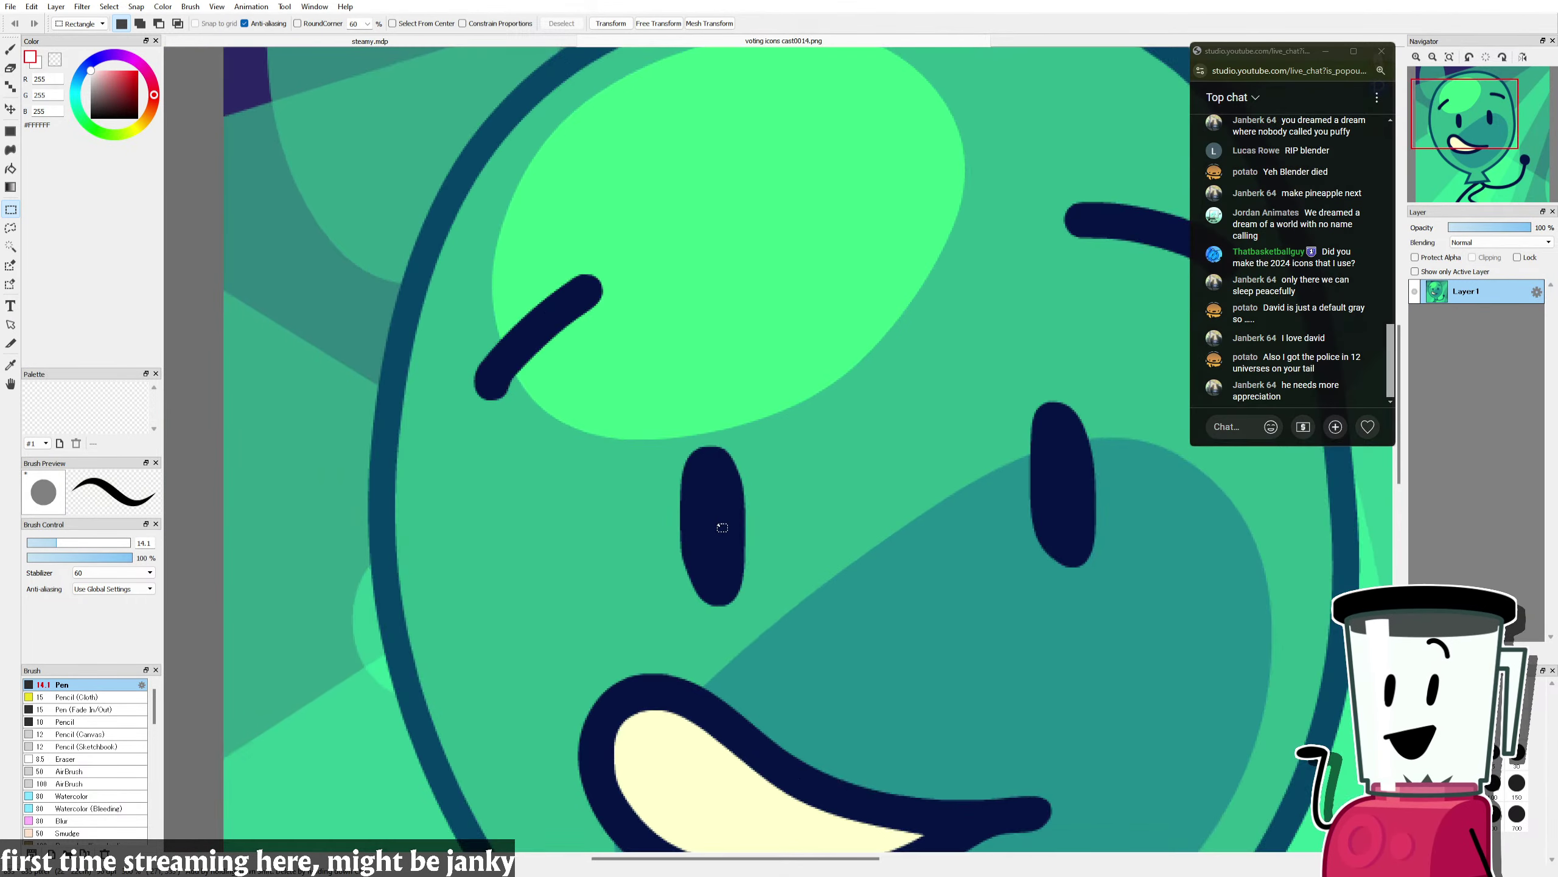
{"action": "scroll", "coordinate": [745, 589], "scroll_direction": "up", "scroll_amount": 1}
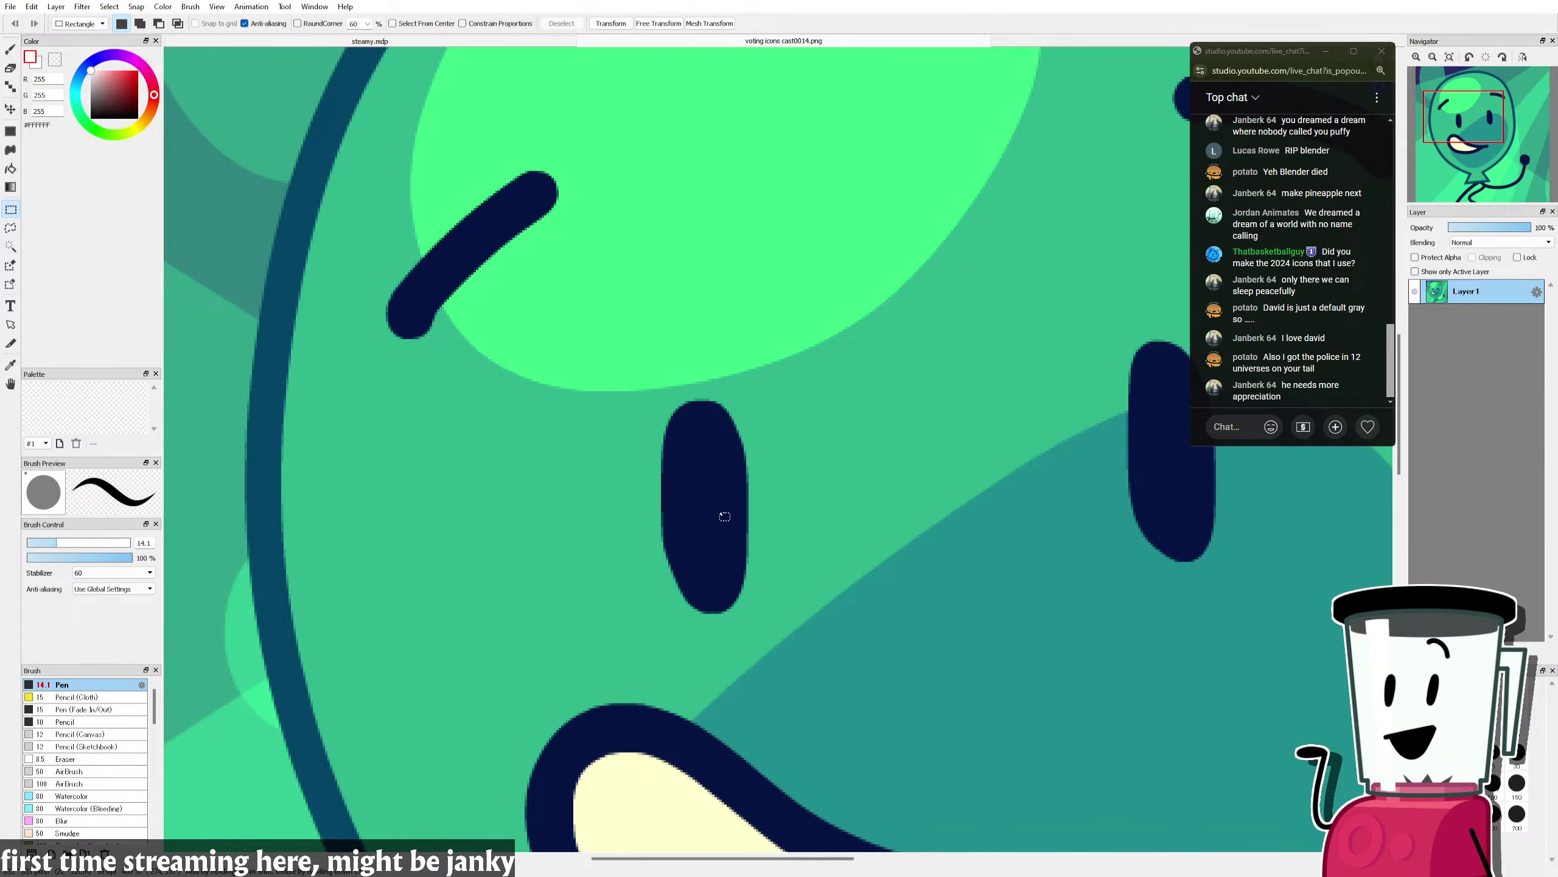
{"action": "scroll", "coordinate": [725, 517], "scroll_direction": "down", "scroll_amount": 5}
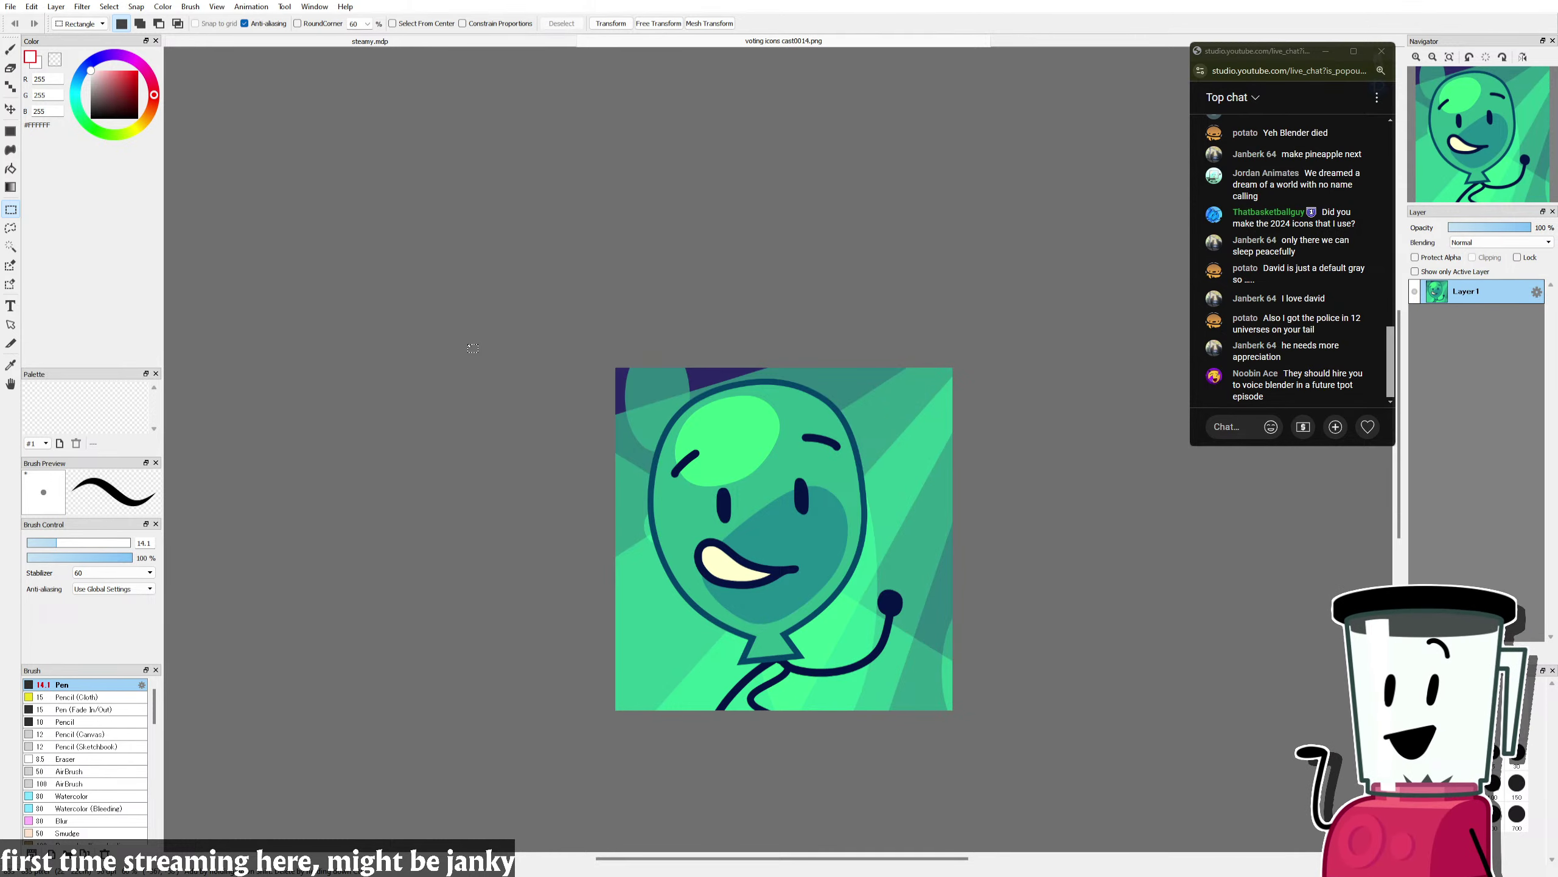
Step: Go back to steamy.mdp and examine the cloud character's outline, arm joint and shading up close
{"action": "left_click", "coordinate": [372, 40]}
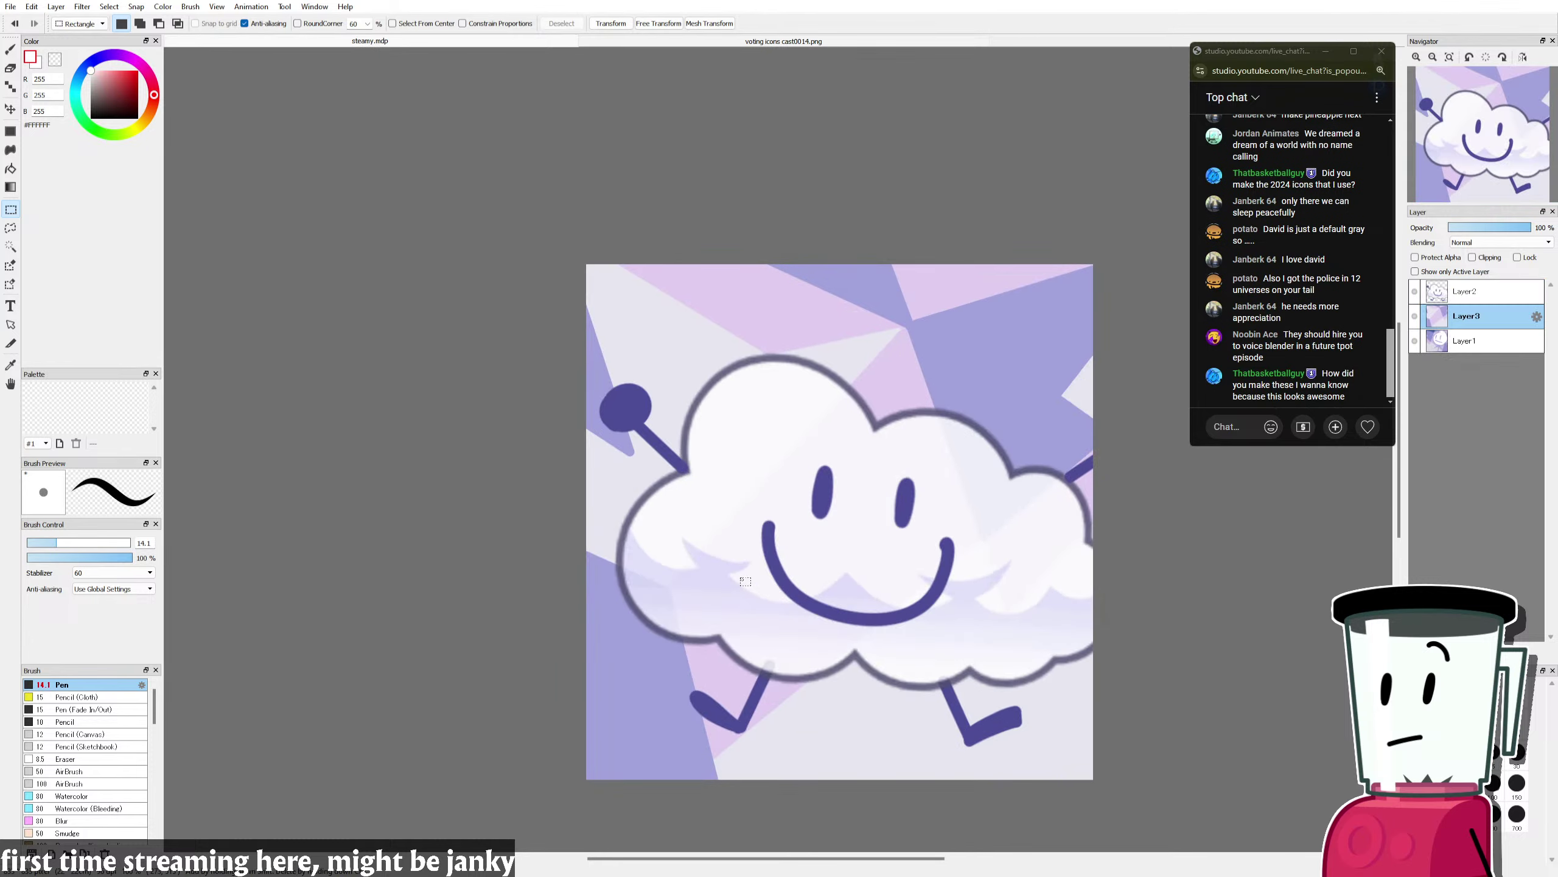
{"action": "scroll", "coordinate": [733, 568], "scroll_direction": "up", "scroll_amount": 5}
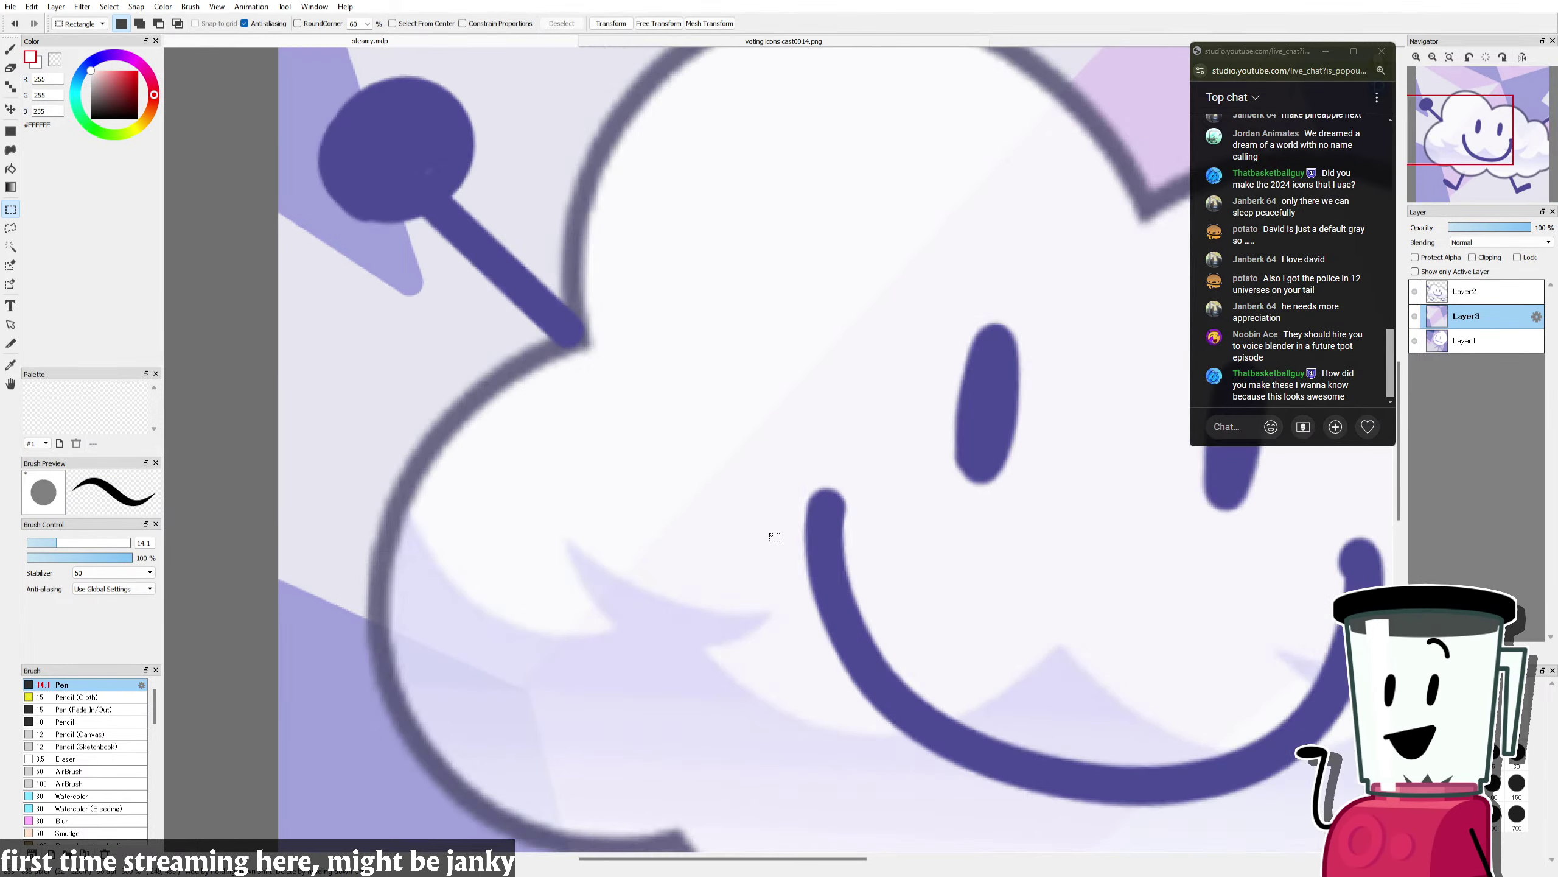
{"action": "scroll", "coordinate": [774, 537], "scroll_direction": "down", "scroll_amount": 5}
{"action": "scroll", "coordinate": [649, 525], "scroll_direction": "down", "scroll_amount": 4}
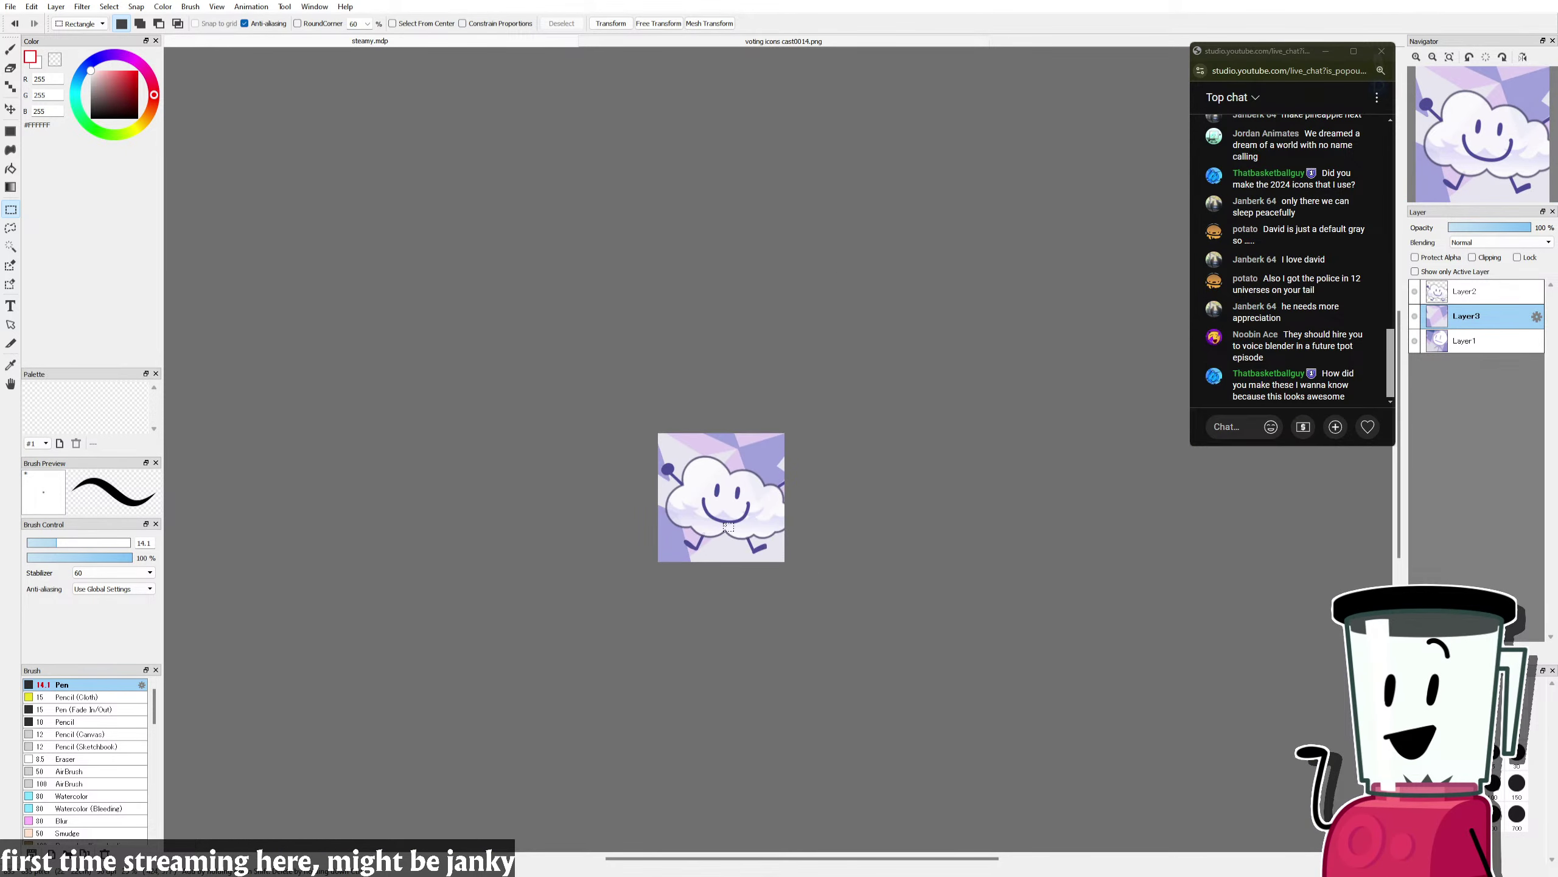
{"action": "scroll", "coordinate": [685, 517], "scroll_direction": "up", "scroll_amount": 8}
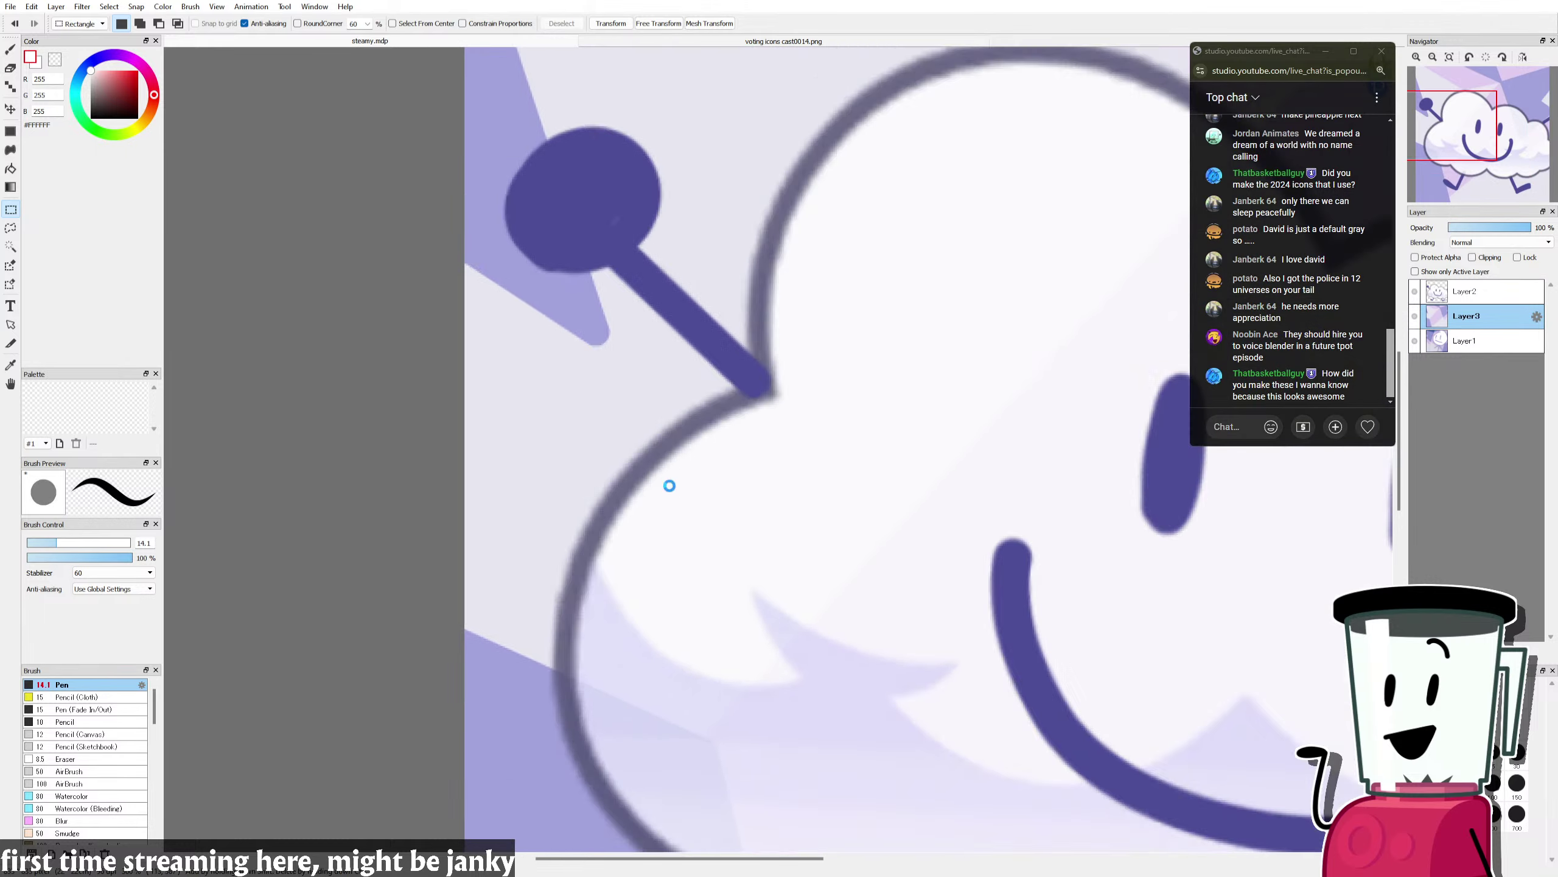
{"action": "scroll", "coordinate": [653, 479], "scroll_direction": "down", "scroll_amount": 6}
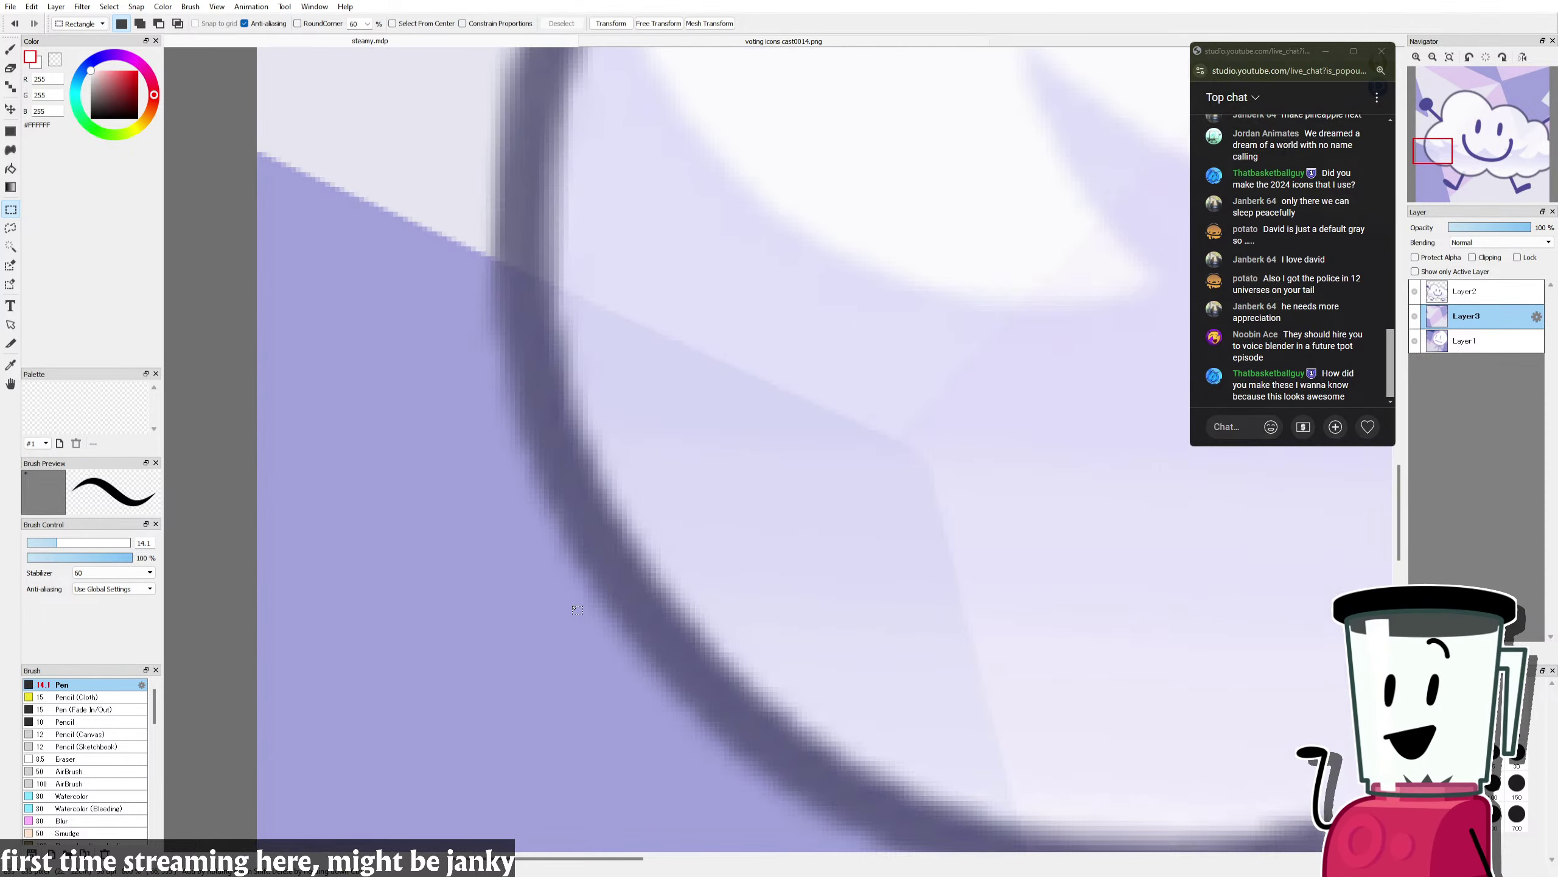
{"action": "scroll", "coordinate": [687, 323], "scroll_direction": "up", "scroll_amount": 8}
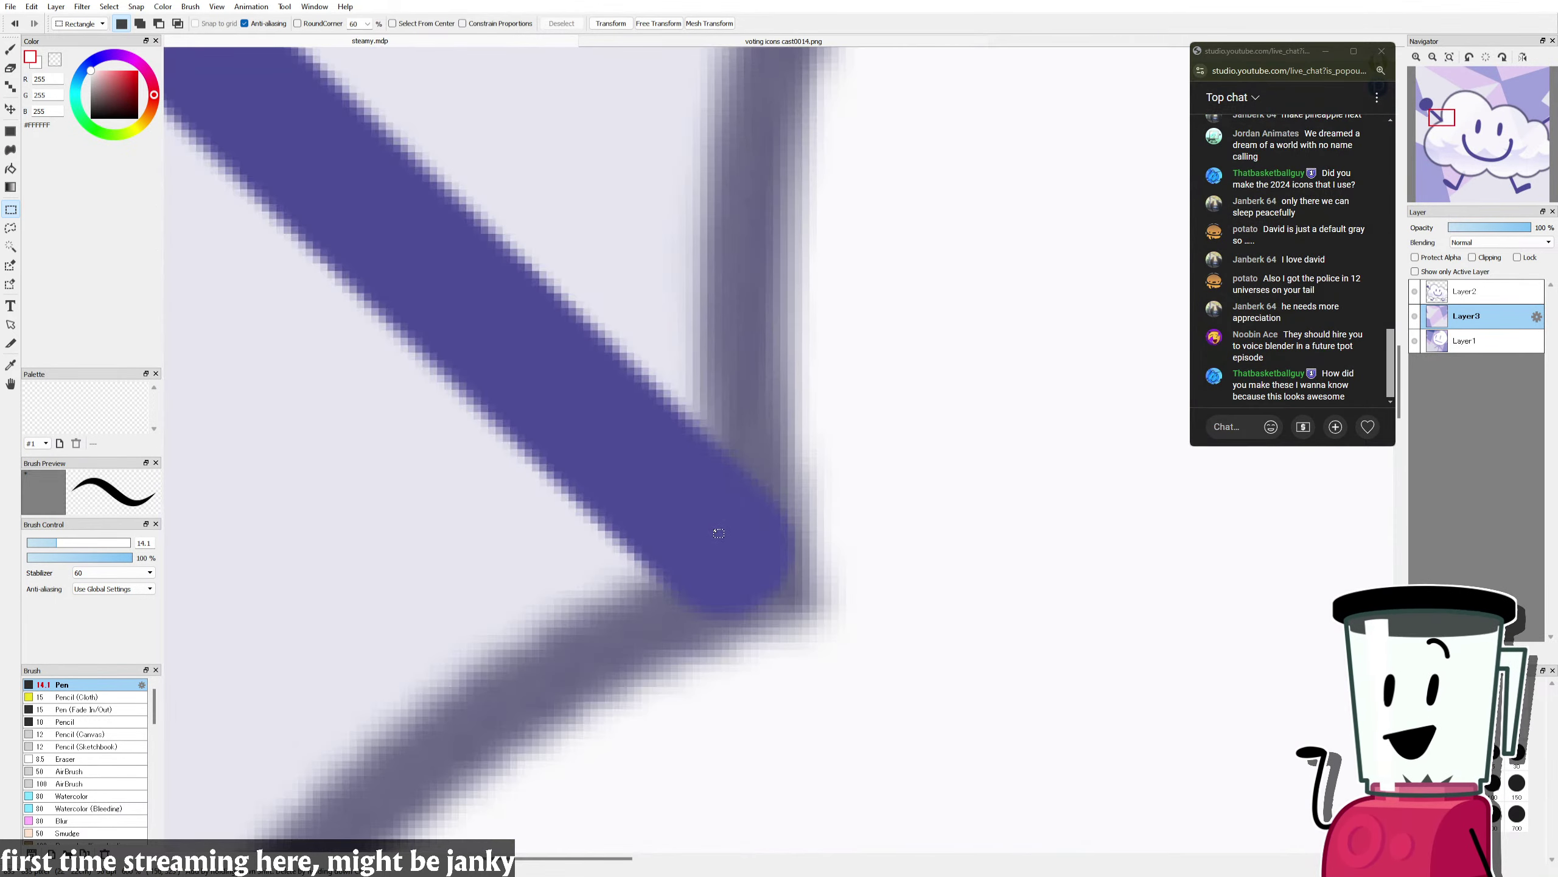
{"action": "scroll", "coordinate": [786, 551], "scroll_direction": "down", "scroll_amount": 6}
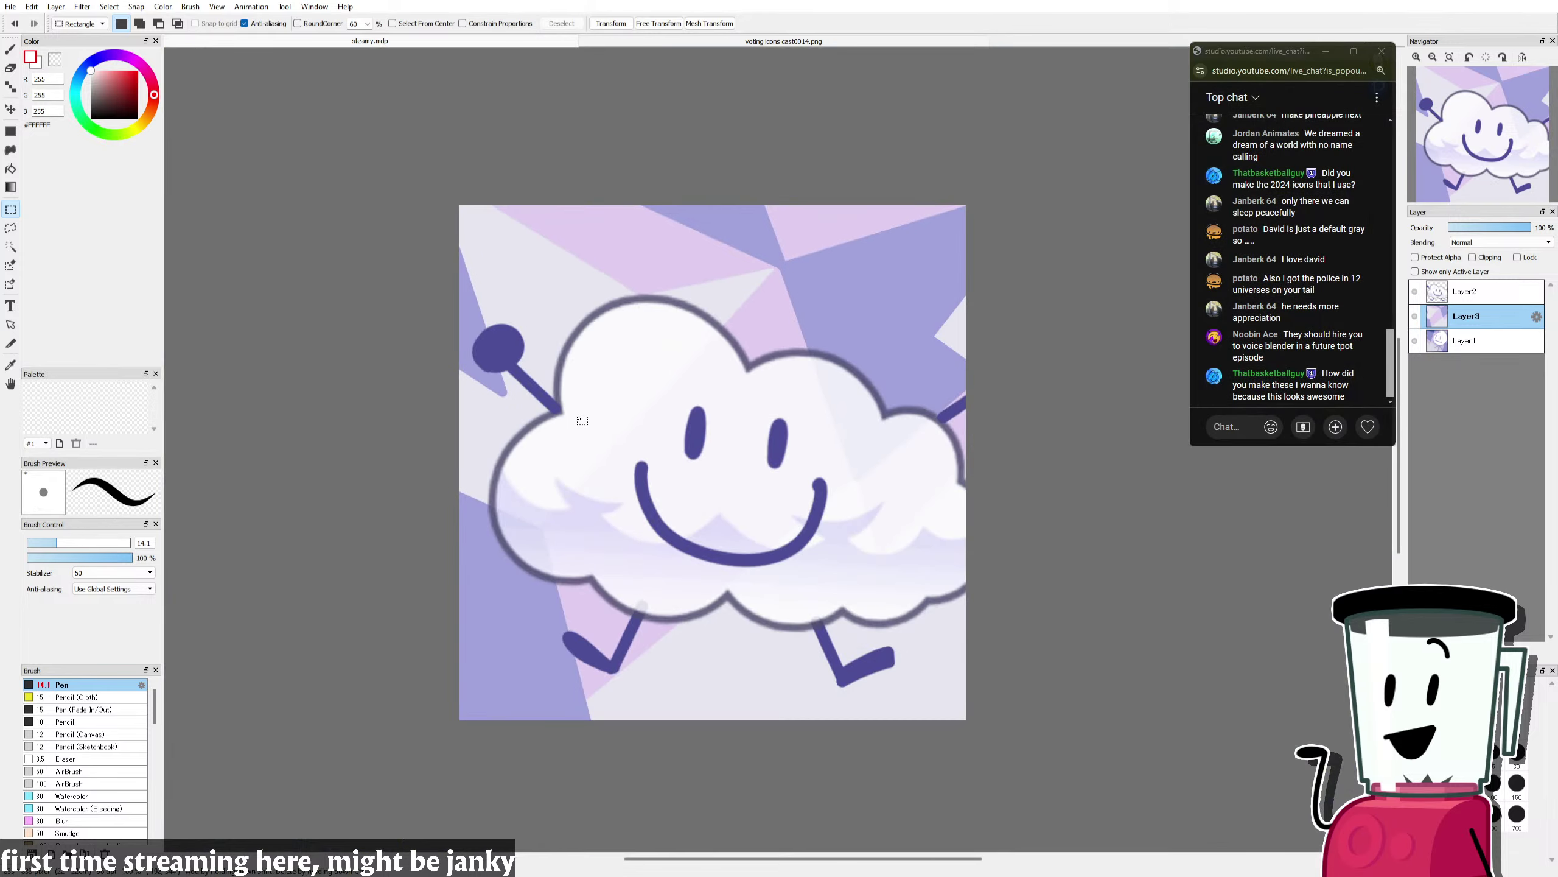
{"action": "scroll", "coordinate": [787, 551], "scroll_direction": "up", "scroll_amount": 2}
{"action": "scroll", "coordinate": [787, 551], "scroll_direction": "down", "scroll_amount": 3}
{"action": "scroll", "coordinate": [555, 450], "scroll_direction": "up", "scroll_amount": 2}
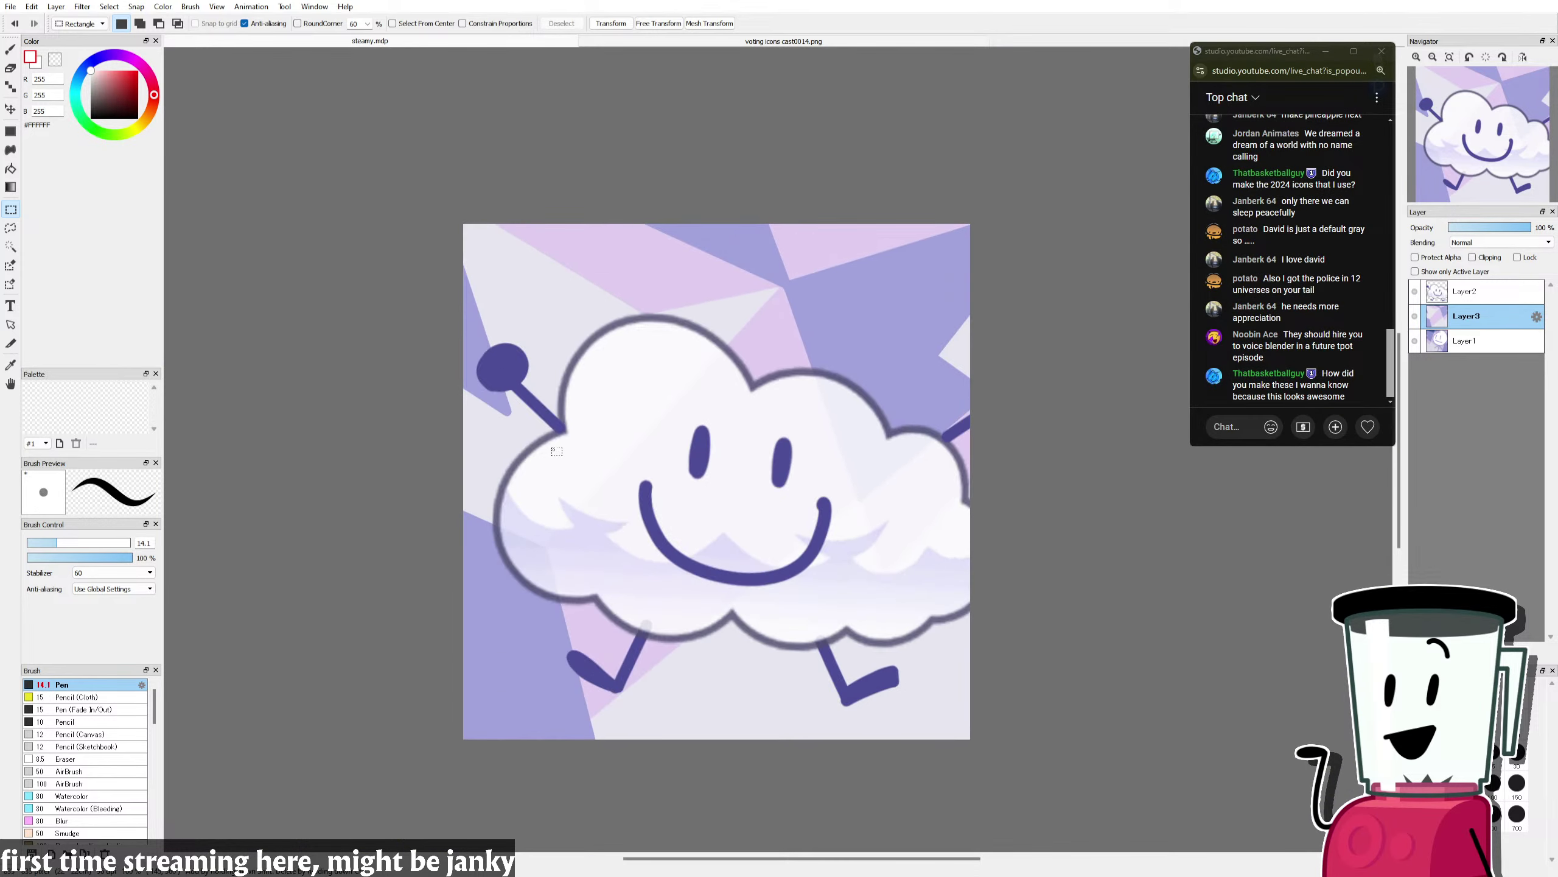
Step: Paste the blank coin body into voting icons cast0014.png as a new layer, scale it down and centre it over the balloon
{"action": "left_click", "coordinate": [665, 41]}
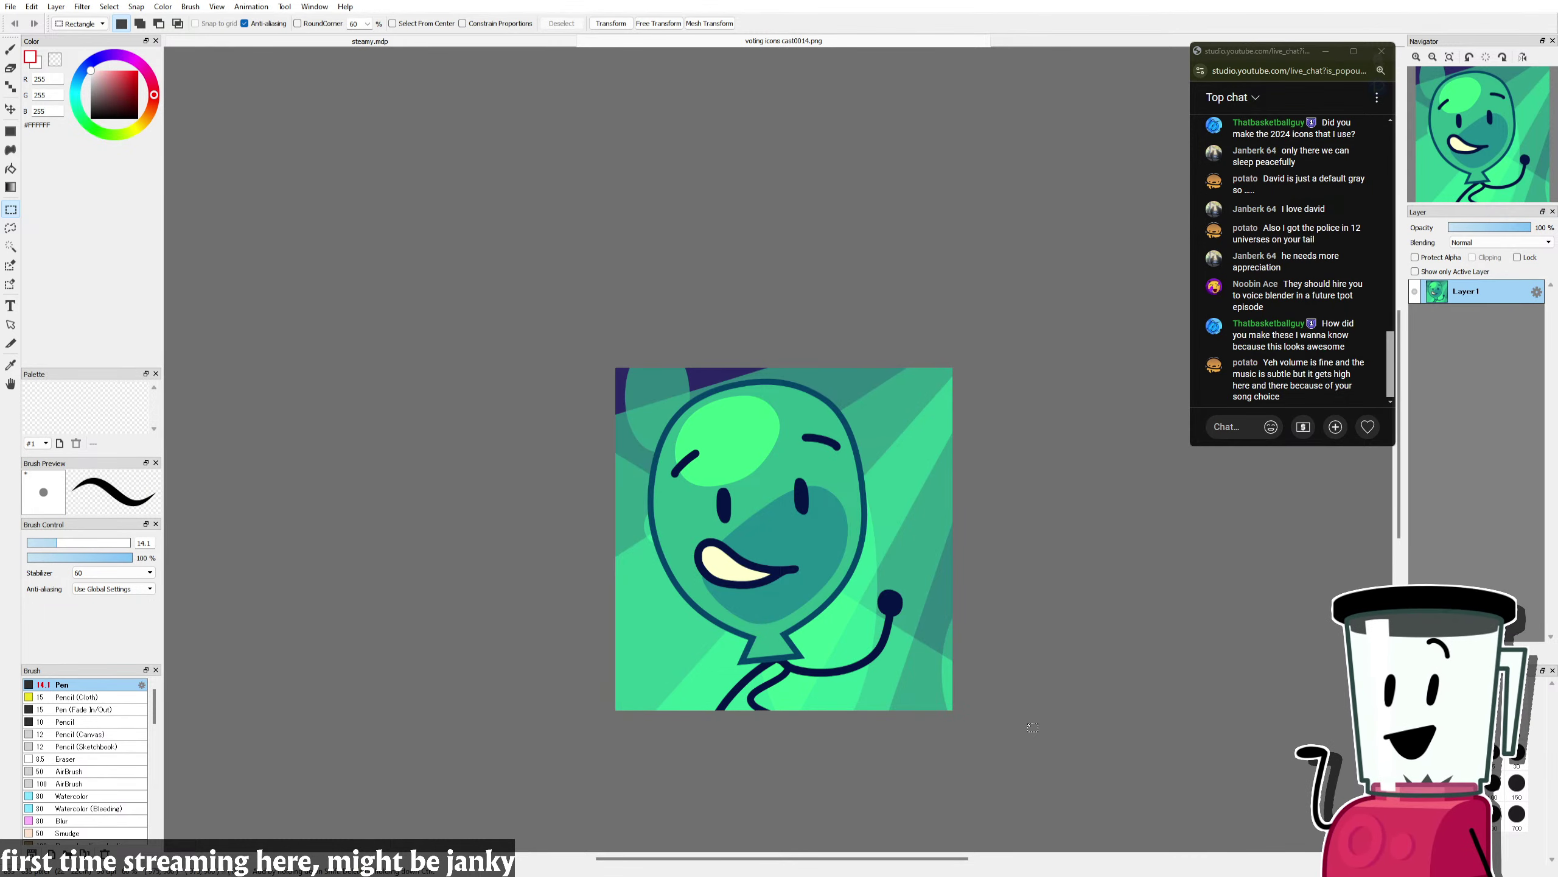
{"action": "key", "text": "ctrl+v"}
{"action": "key", "text": "ctrl+t"}
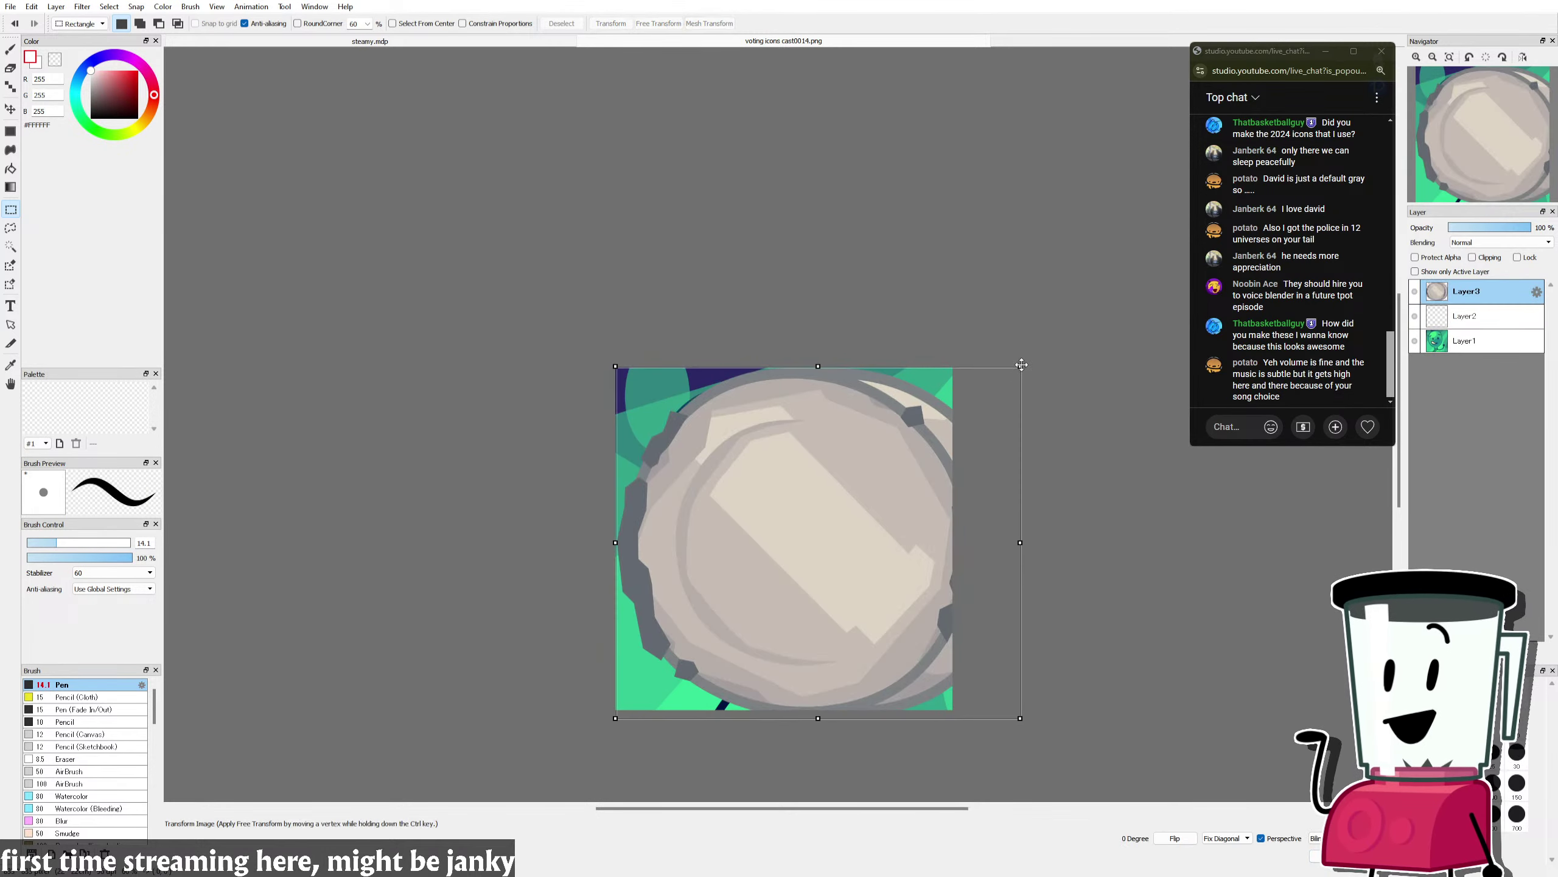
{"action": "left_click_drag", "start_coordinate": [1022, 367], "coordinate": [903, 485]}
{"action": "left_click_drag", "start_coordinate": [844, 609], "coordinate": [870, 540]}
{"action": "left_click", "coordinate": [1315, 855]}
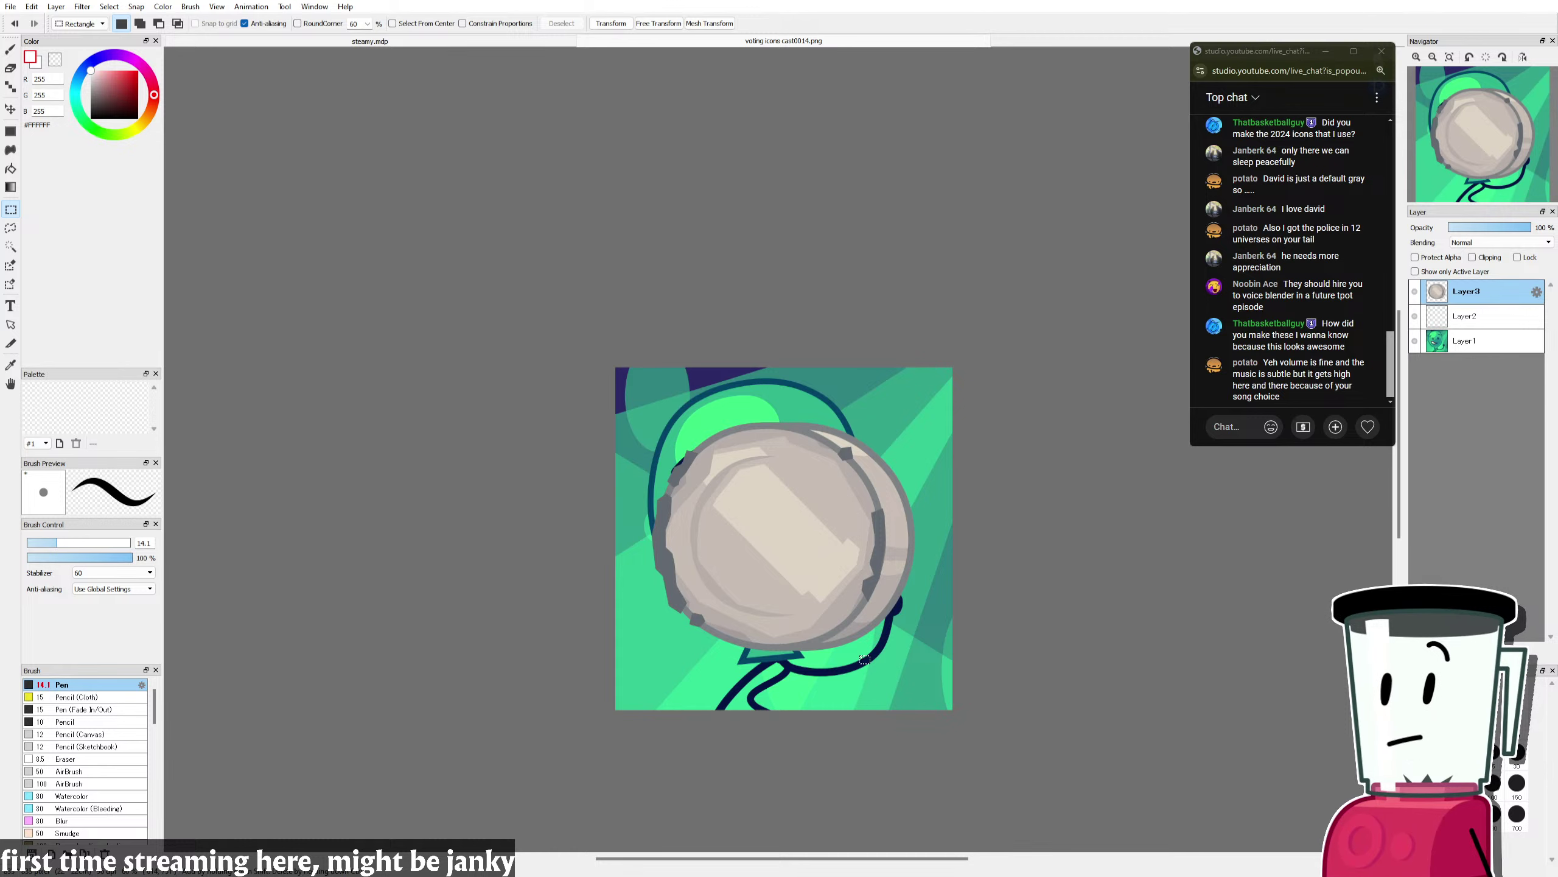
Step: Move the coin on Layer3 slightly lower over the balloon with Transform
{"action": "scroll", "coordinate": [920, 637], "scroll_direction": "up", "scroll_amount": 3}
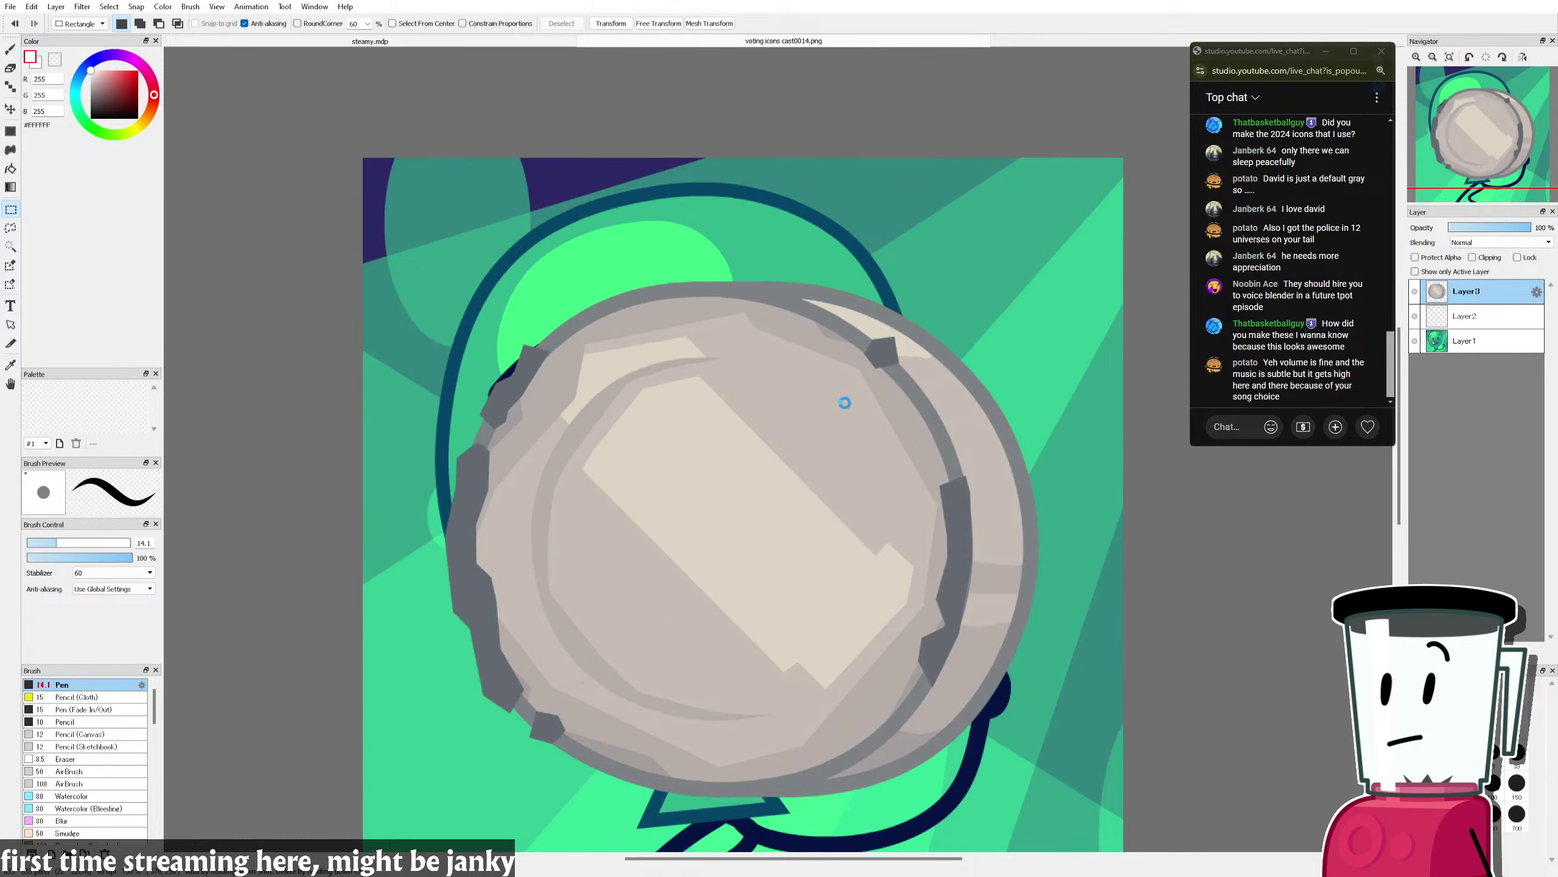
{"action": "key", "text": "ctrl+t"}
{"action": "scroll", "coordinate": [793, 502], "scroll_direction": "down", "scroll_amount": 3}
{"action": "key", "text": "Return"}
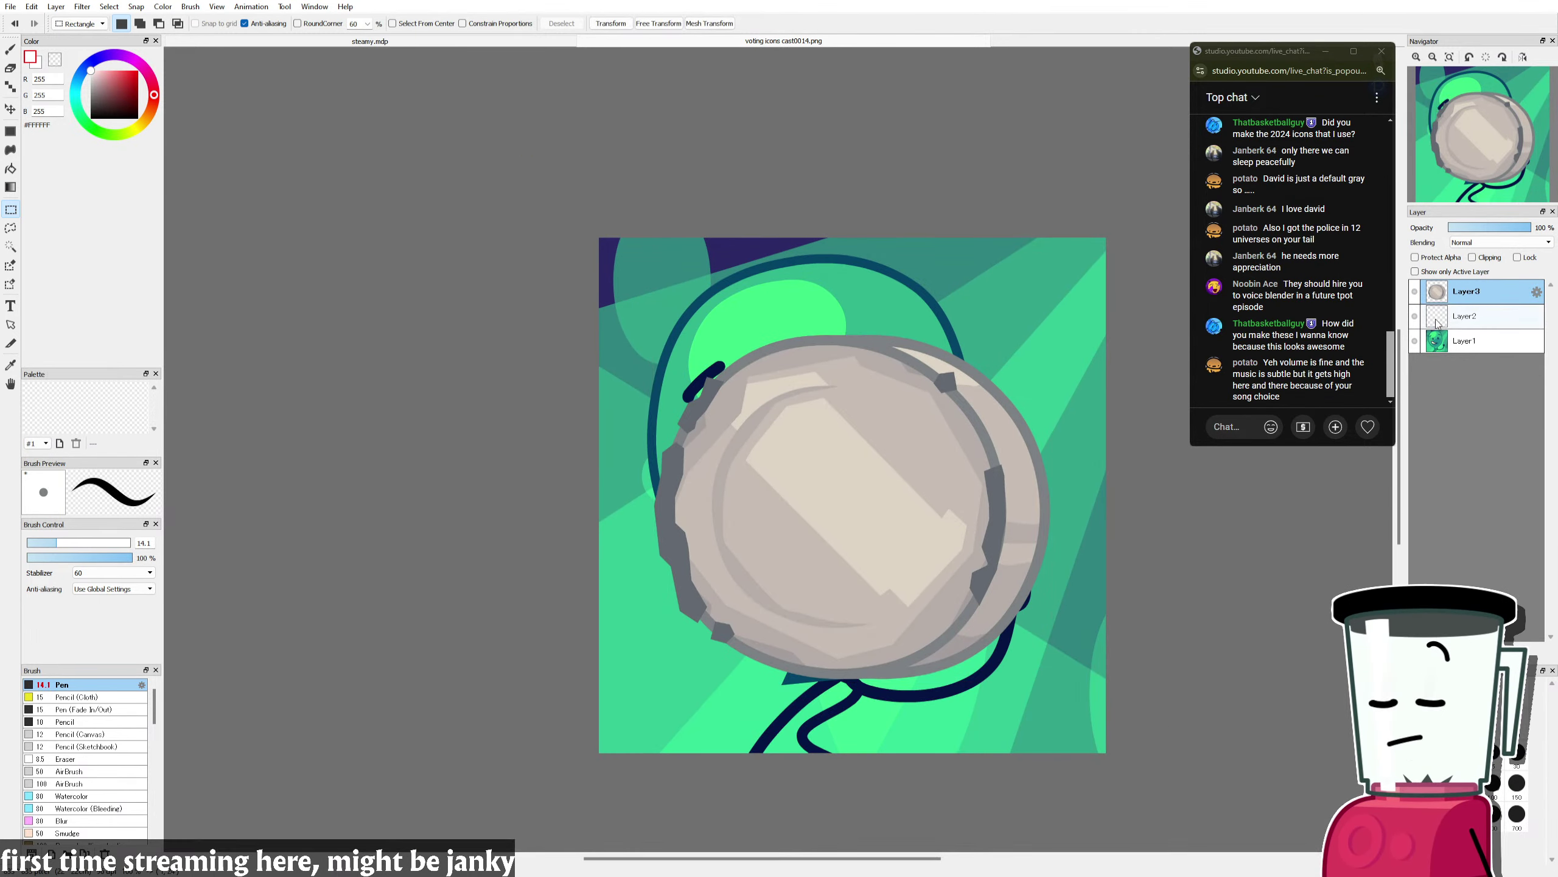
Step: Hide Layer3 to check the balloon's linework beneath the coin, and show the layer again
{"action": "left_click", "coordinate": [1415, 291]}
{"action": "scroll", "coordinate": [976, 459], "scroll_direction": "up", "scroll_amount": 5}
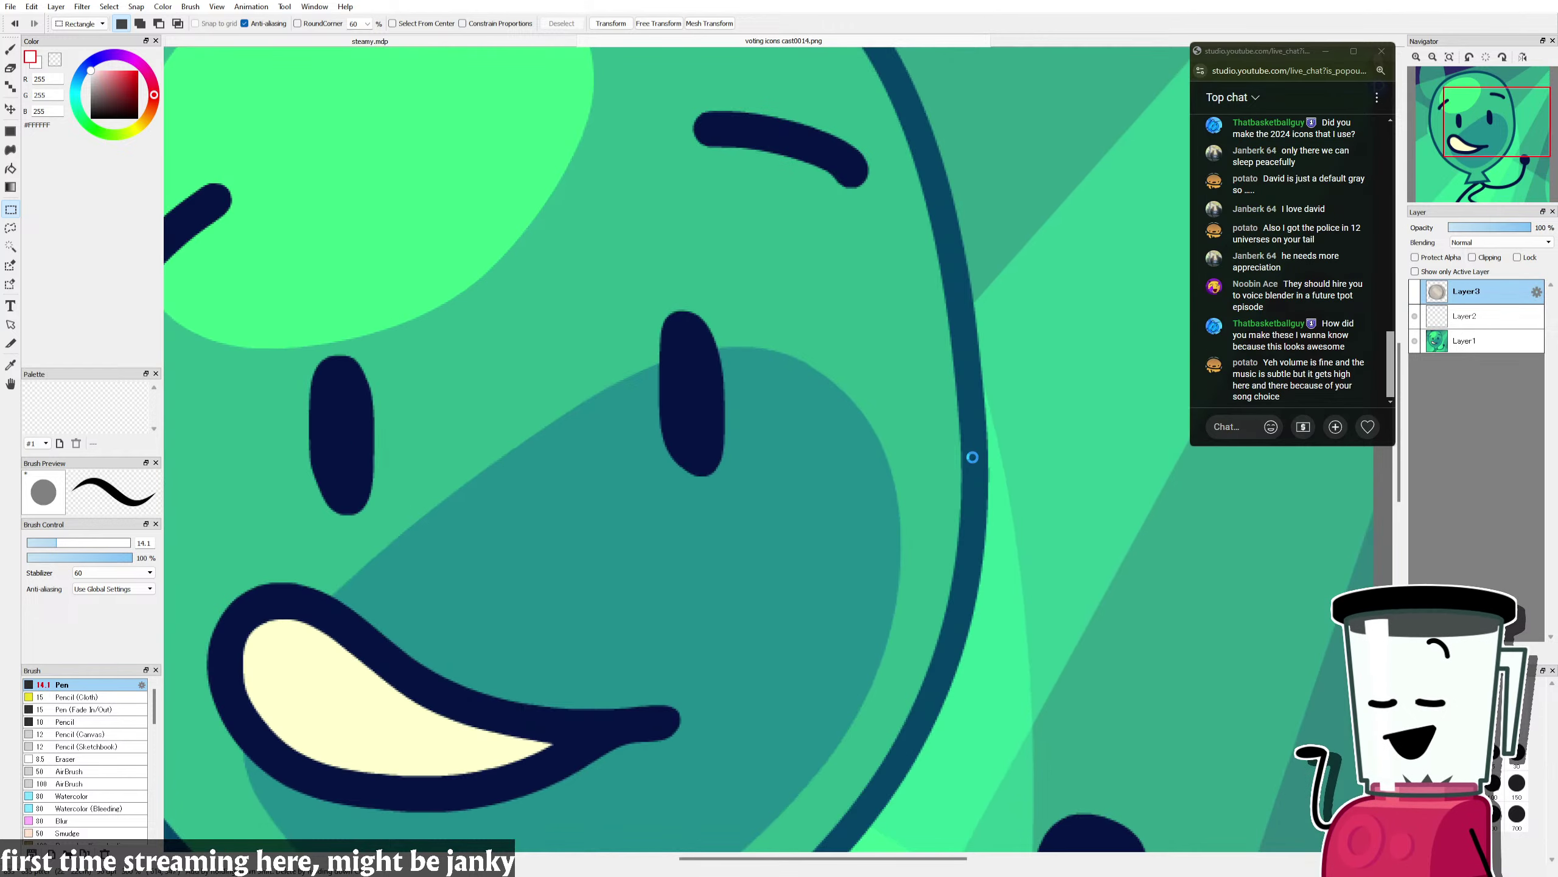
{"action": "left_click", "coordinate": [1415, 291]}
{"action": "scroll", "coordinate": [1009, 329], "scroll_direction": "down", "scroll_amount": 5}
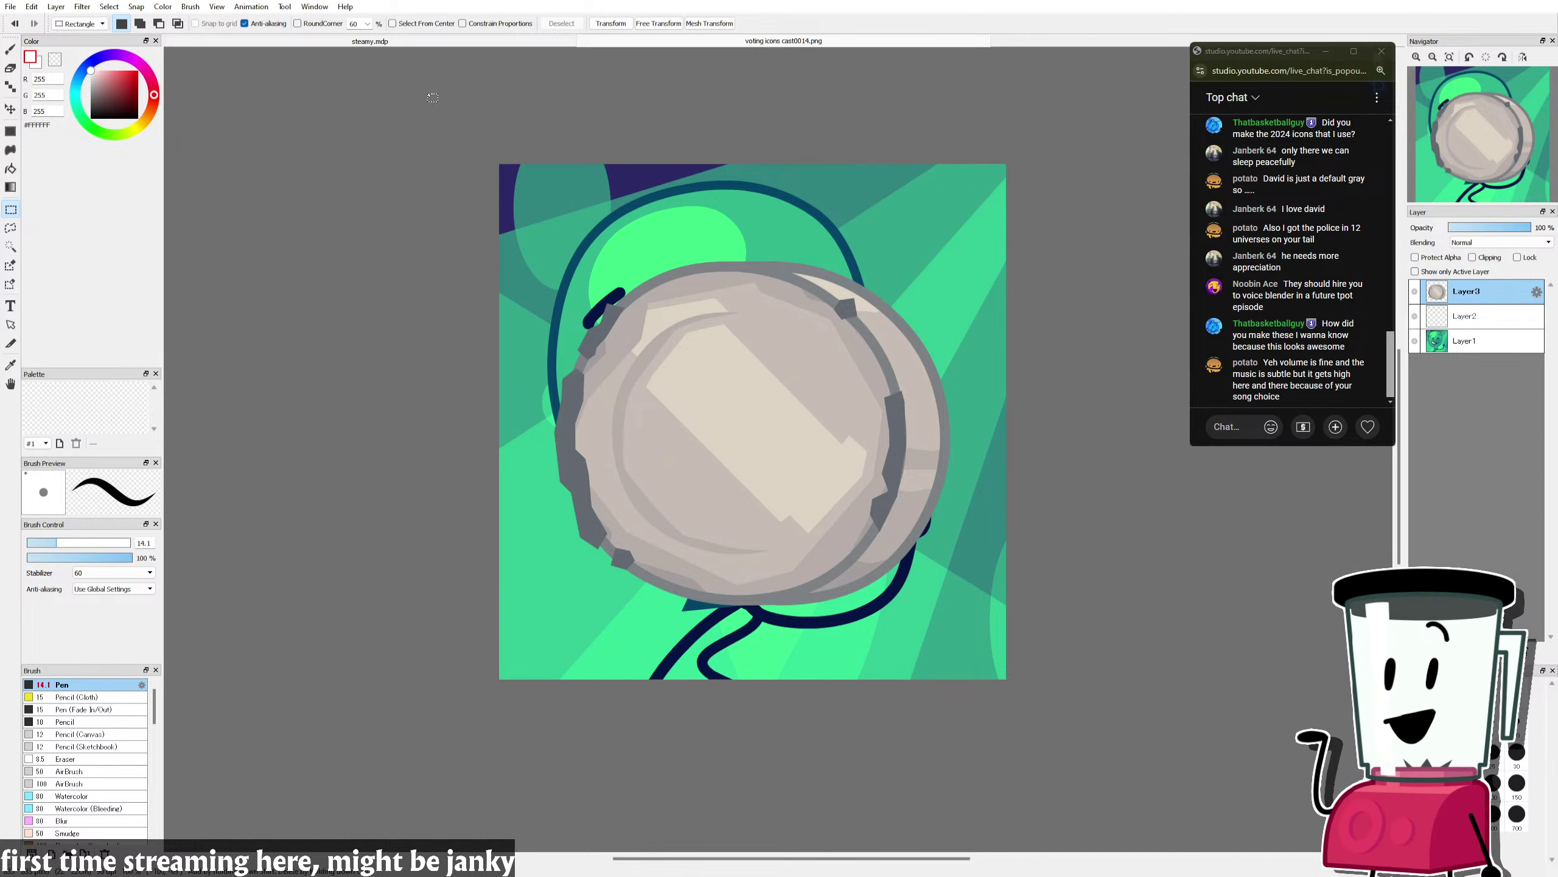
{"action": "left_click", "coordinate": [668, 41]}
{"action": "left_click", "coordinate": [669, 41]}
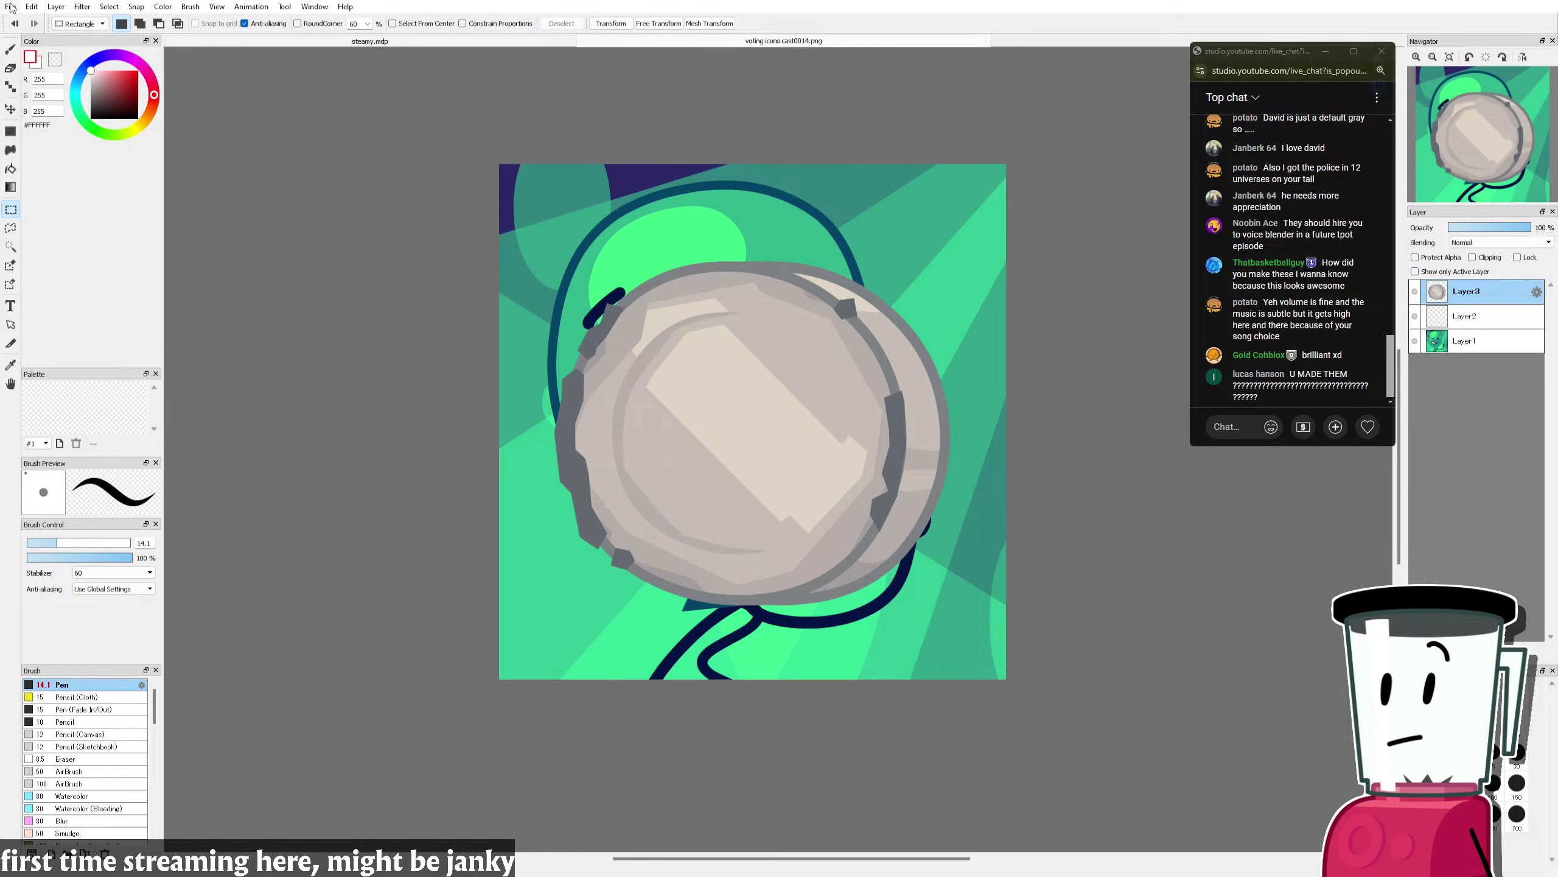
Step: Create a new canvas containing the full Rusty Coin character as a pose and face reference
{"action": "left_click", "coordinate": [26, 34]}
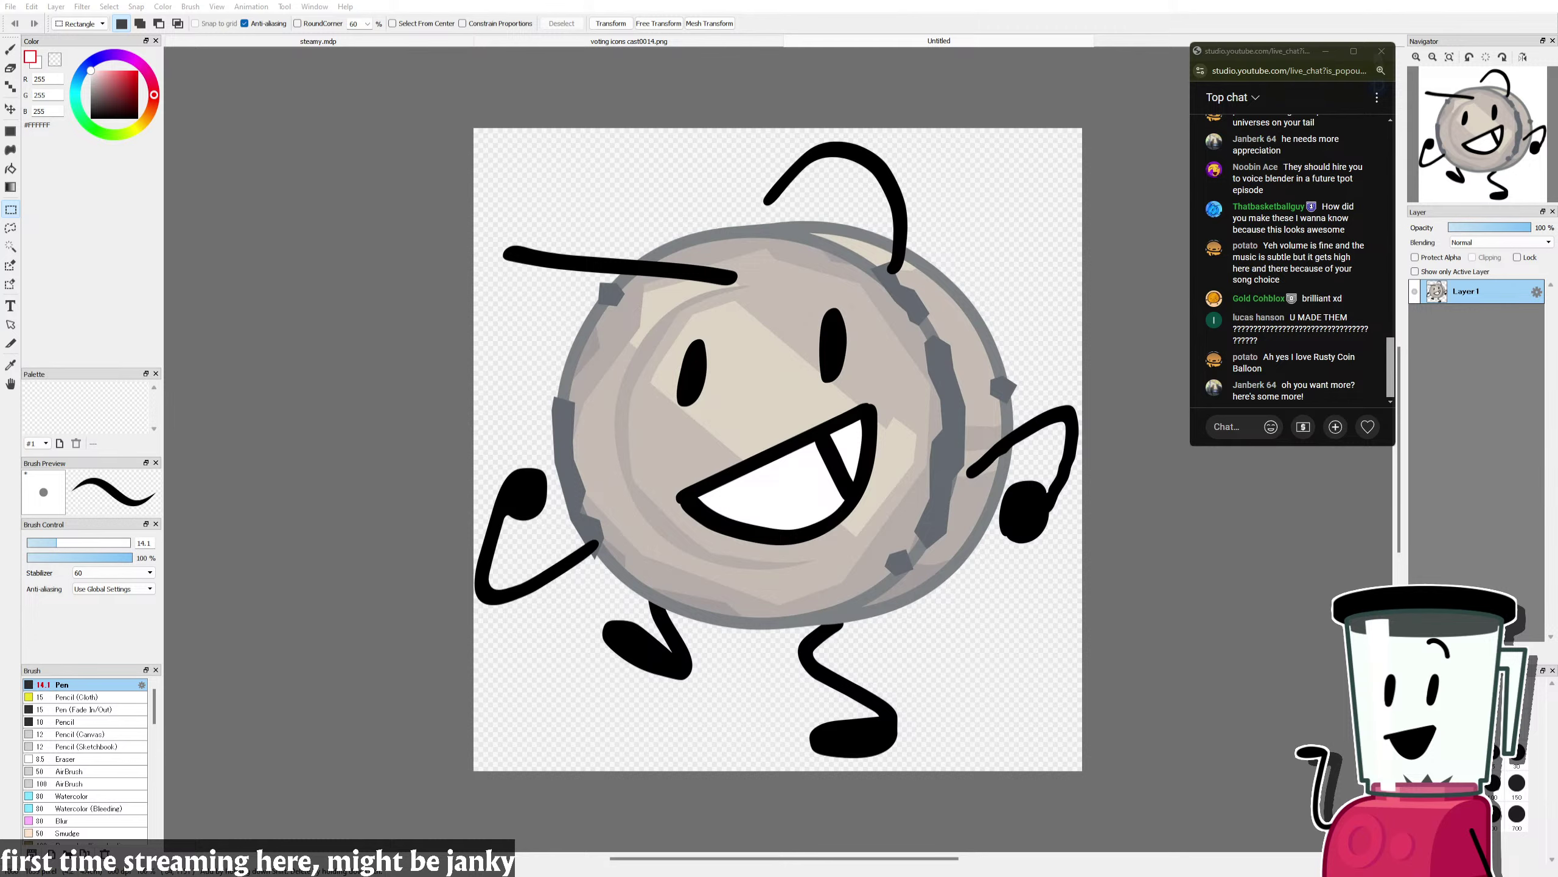
{"action": "key", "text": "alt+Tab"}
{"action": "left_click", "coordinate": [937, 528]}
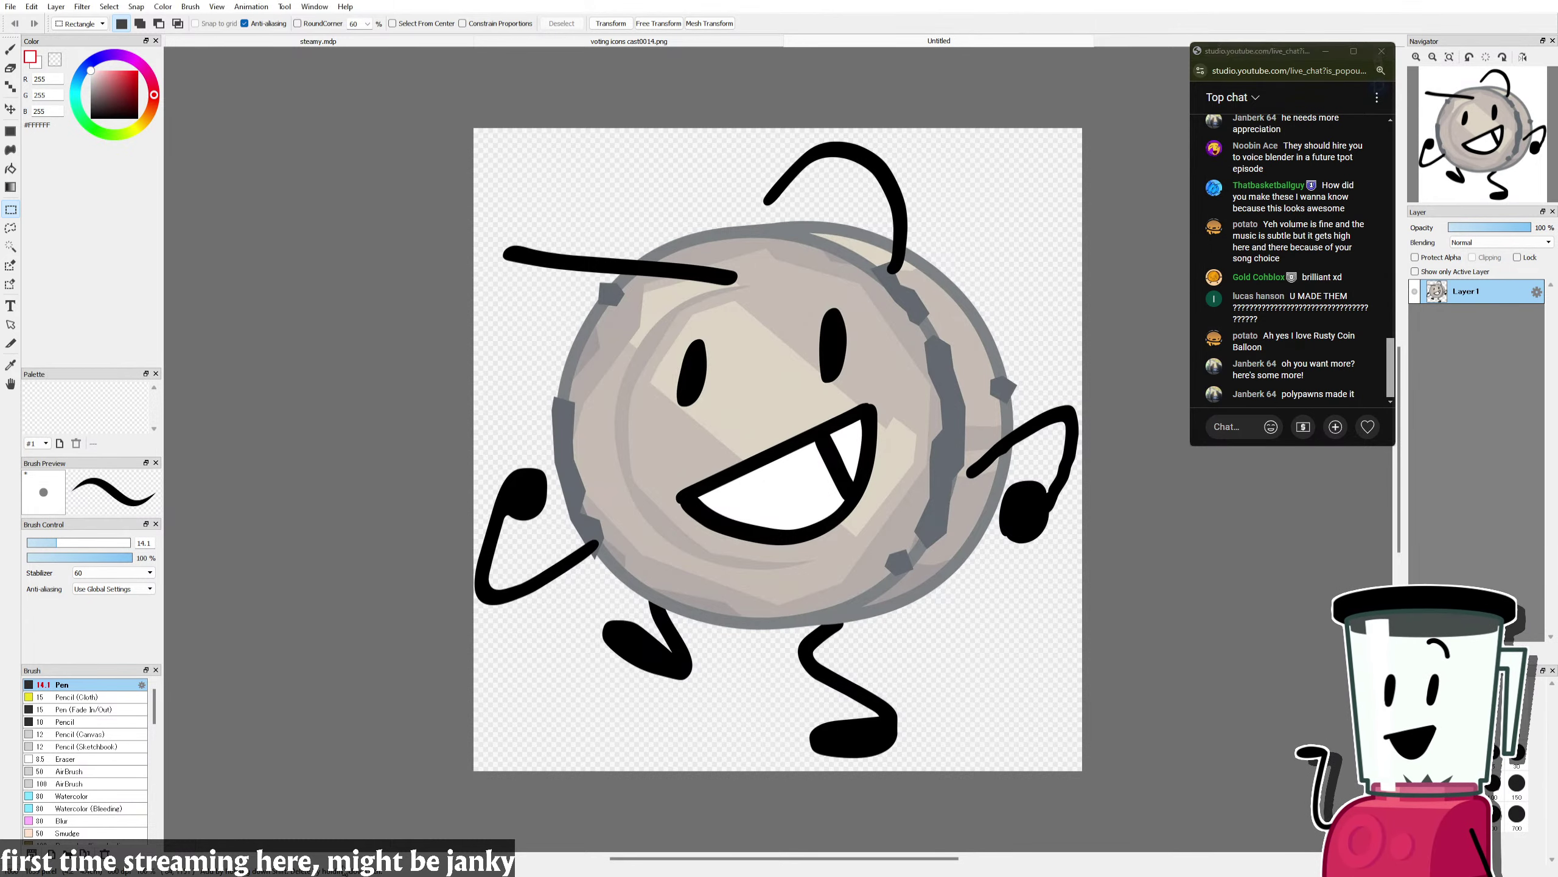
Step: Compare the coin placed in voting icons cast0014.png with the full character reference, ending on the balloon icon document
{"action": "left_click", "coordinate": [592, 42]}
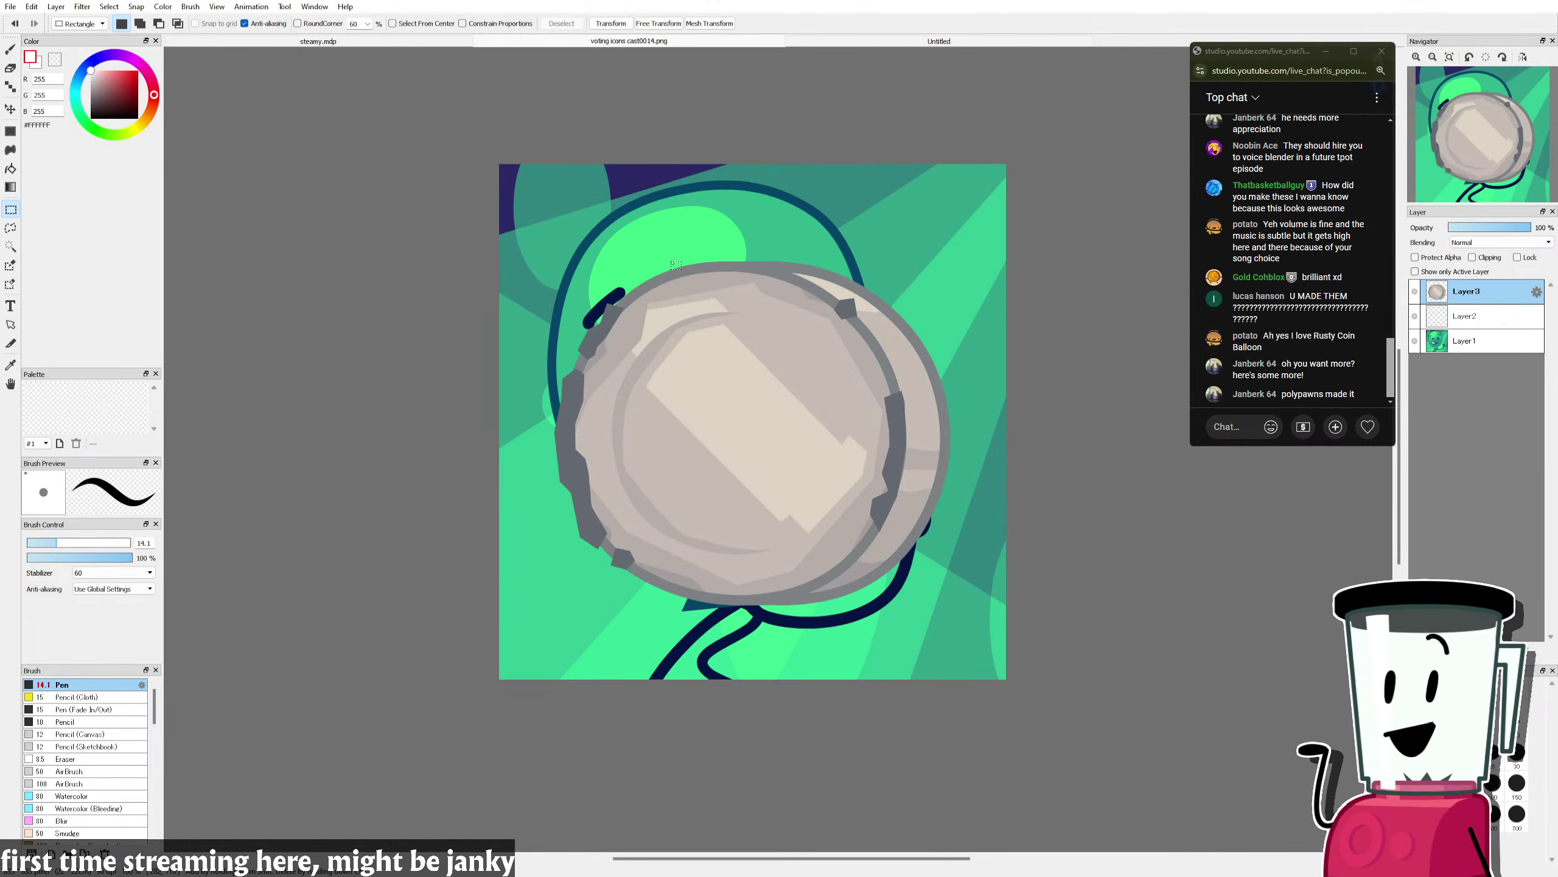
{"action": "left_click", "coordinate": [898, 42]}
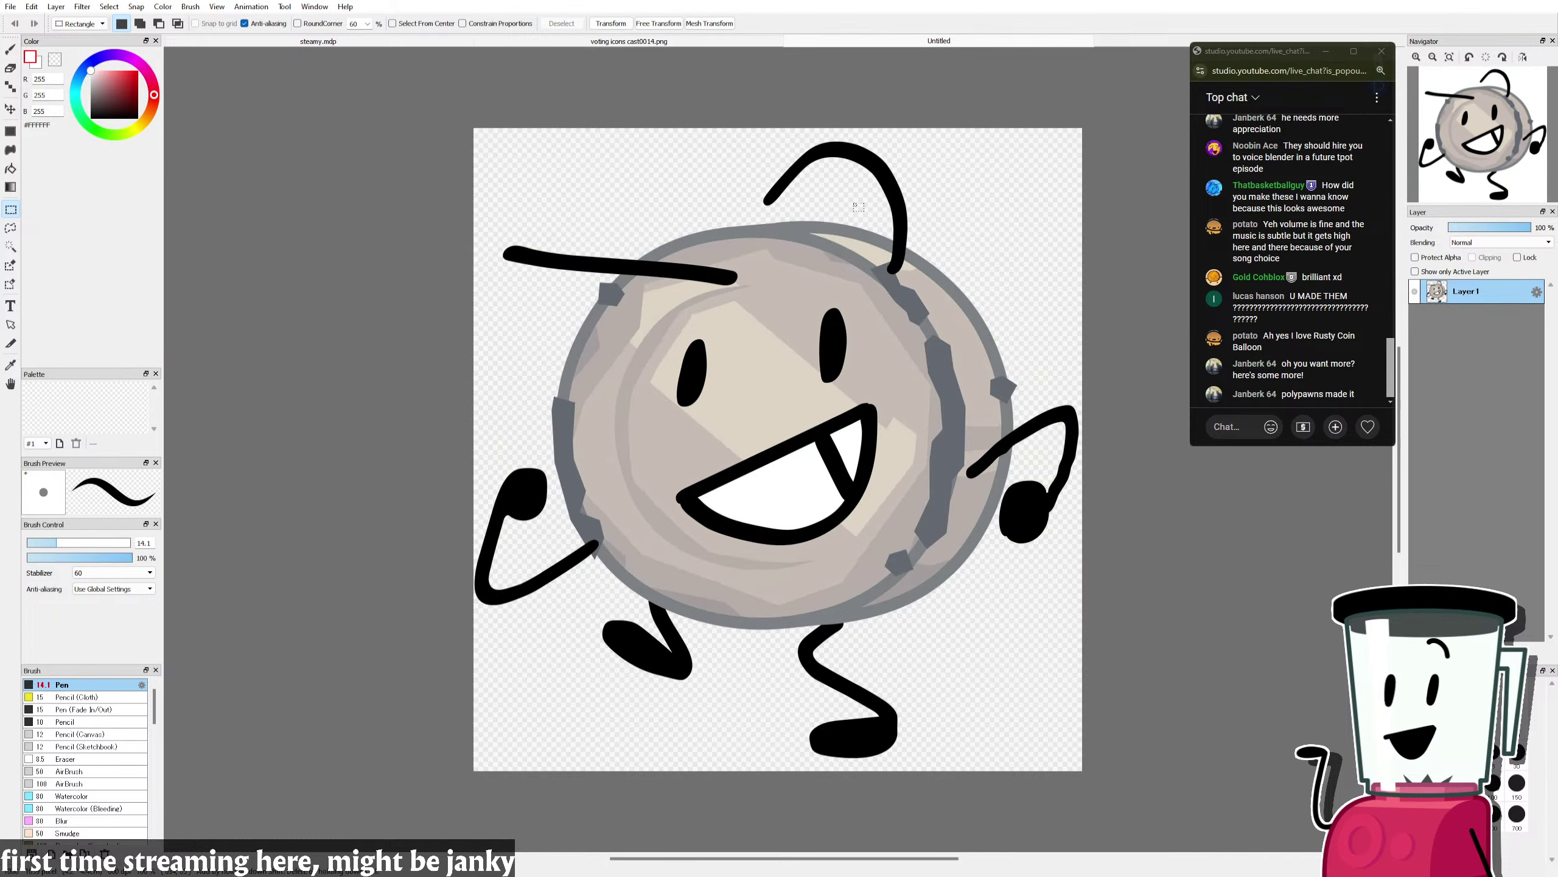
{"action": "left_click", "coordinate": [675, 42]}
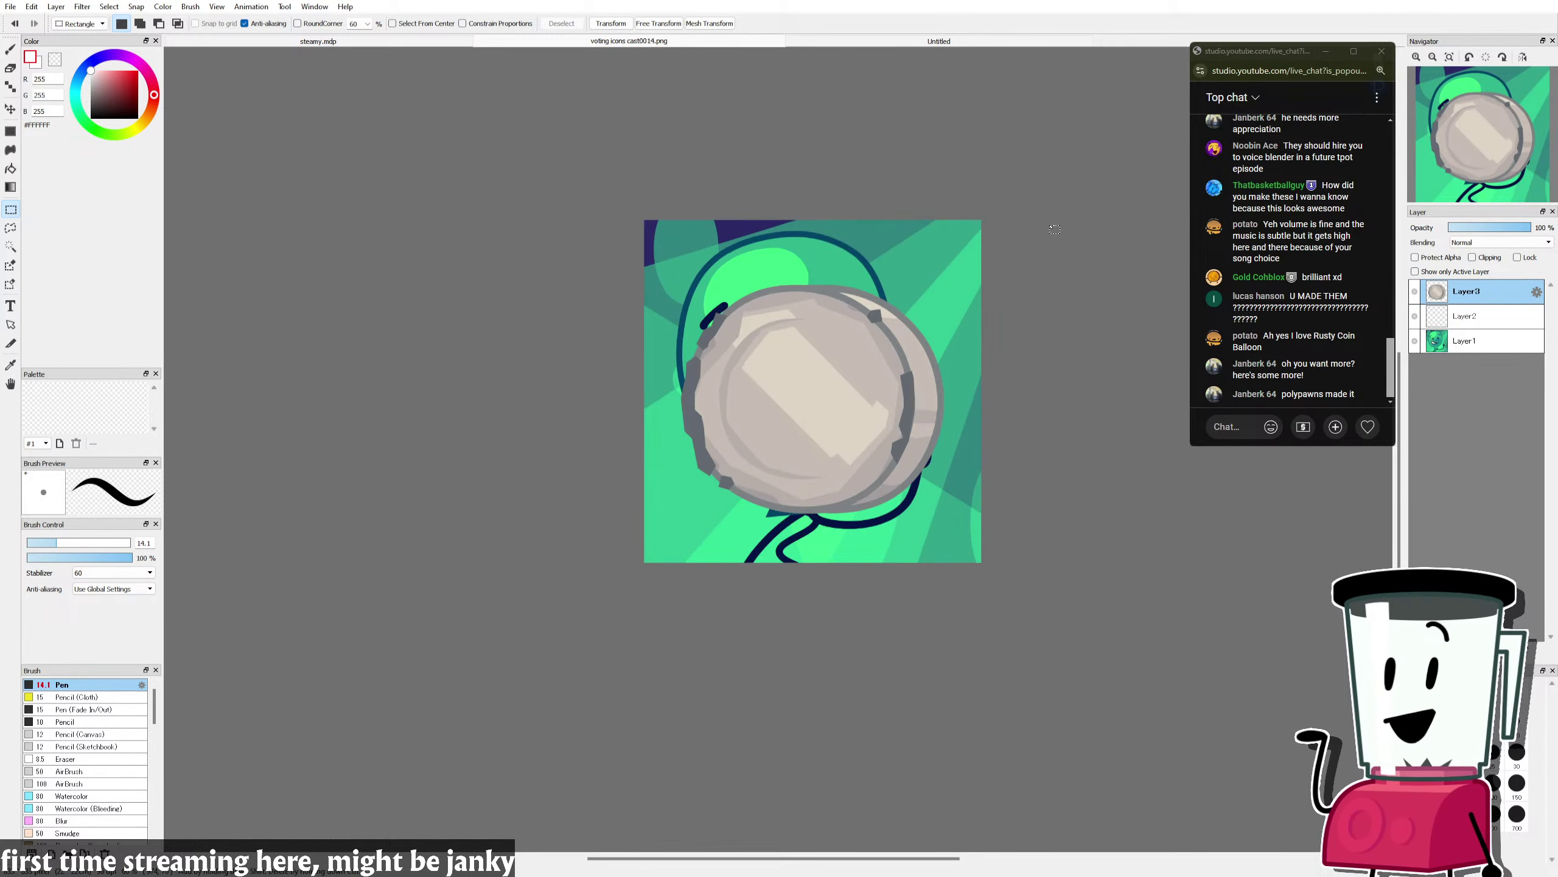
{"action": "scroll", "coordinate": [877, 333], "scroll_direction": "up", "scroll_amount": 2}
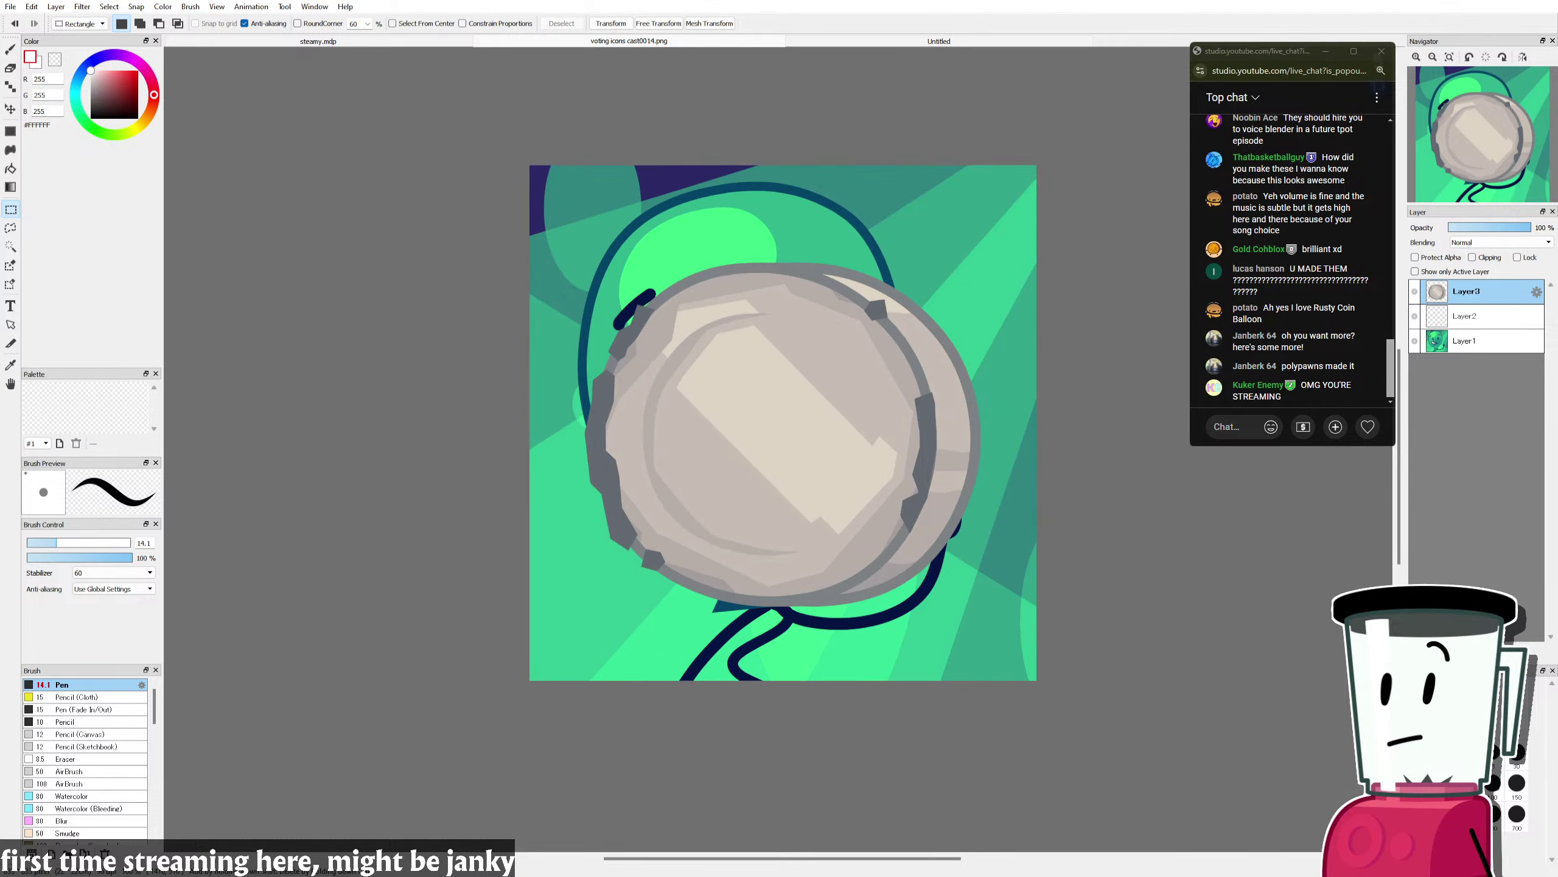
Step: Add a new layer above the coin and set the Pen brush to black with a slightly larger size
{"action": "key", "text": "ctrl+shift+n"}
{"action": "key", "text": "b"}
{"action": "key", "text": "d"}
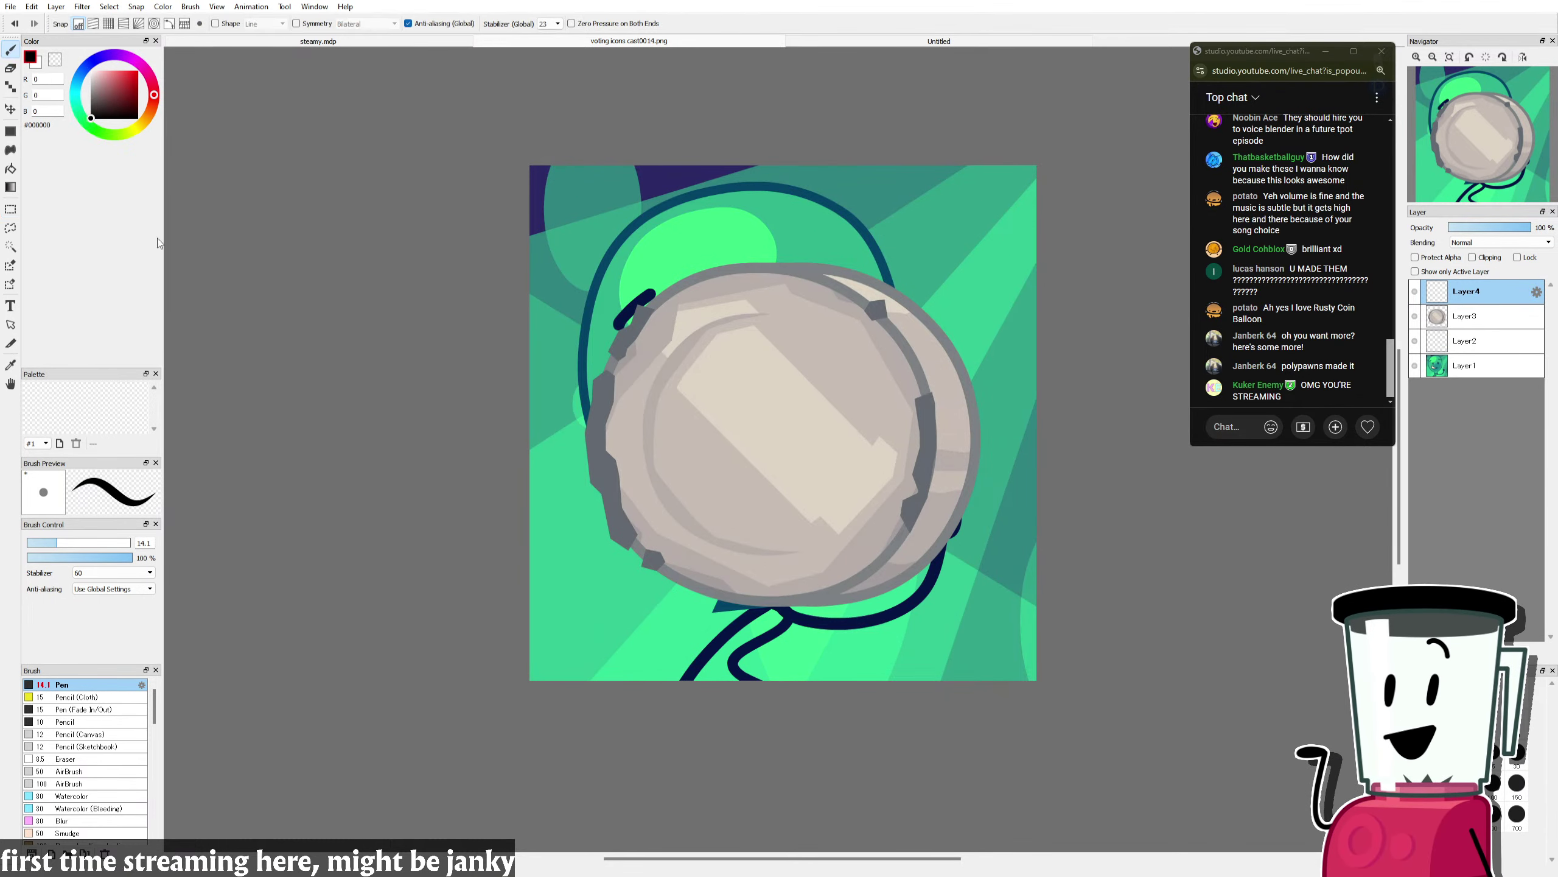
{"action": "scroll", "coordinate": [796, 398], "scroll_direction": "up", "scroll_amount": 1}
{"action": "key", "text": "bracketright"}
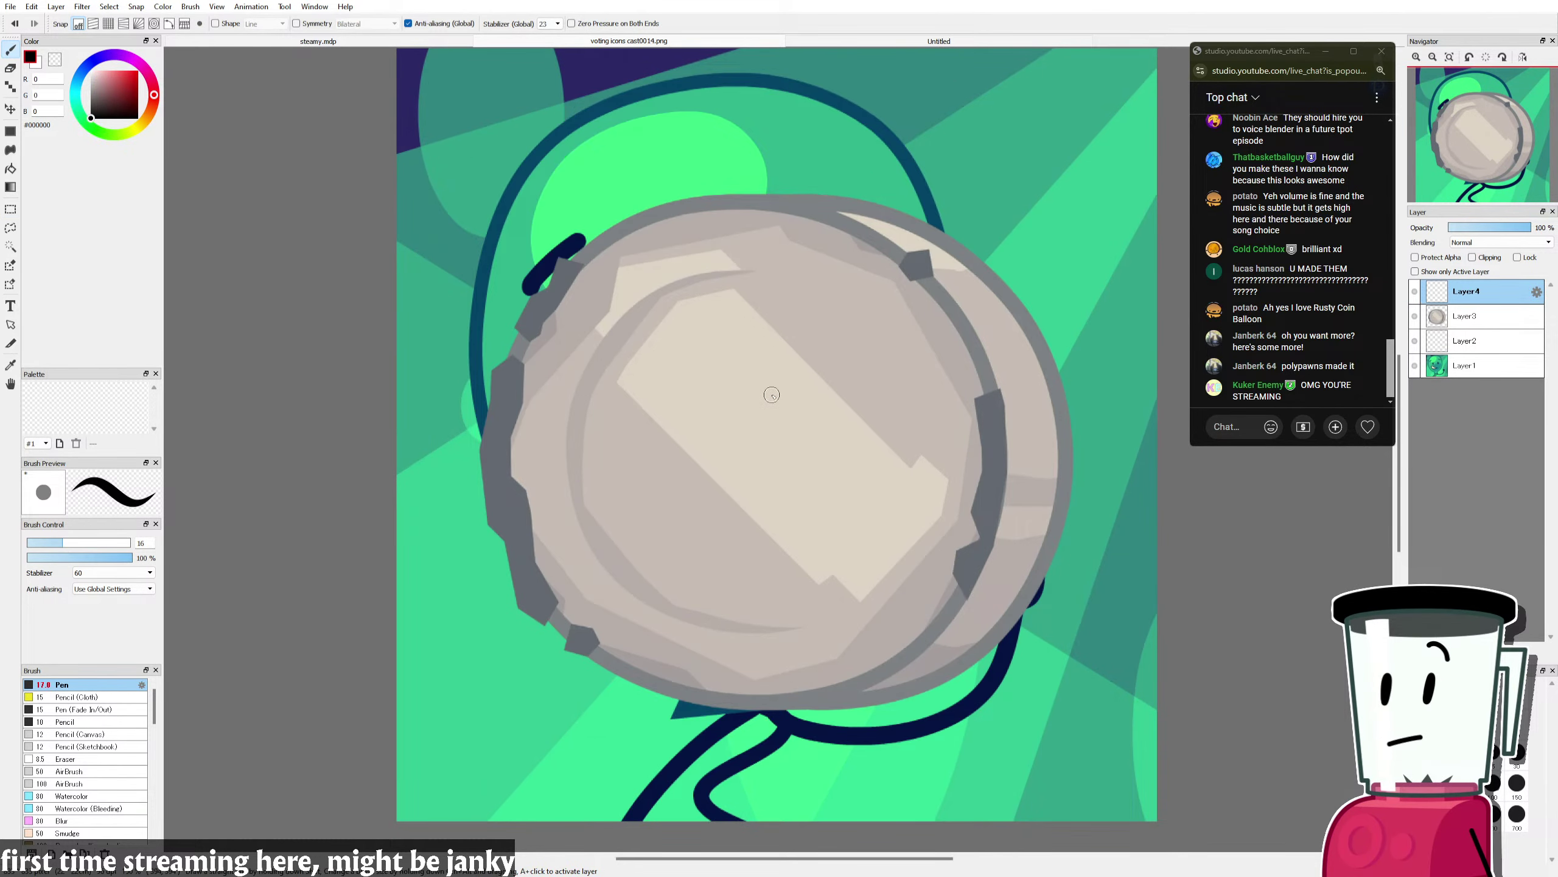
Step: Draw a trial face on the coin with oval eyes, slanted eyebrows and a wide open grin with a tooth line
{"action": "mouse_move", "coordinate": [791, 439]}
{"action": "left_mouse_down"}
{"action": "mouse_move", "coordinate": [805, 390]}
{"action": "mouse_move", "coordinate": [805, 421]}
{"action": "left_mouse_up"}
{"action": "mouse_move", "coordinate": [637, 440]}
{"action": "left_mouse_down"}
{"action": "mouse_move", "coordinate": [681, 353]}
{"action": "mouse_move", "coordinate": [644, 451]}
{"action": "left_mouse_up"}
{"action": "left_click_drag", "start_coordinate": [622, 253], "coordinate": [718, 366]}
{"action": "left_click_drag", "start_coordinate": [865, 269], "coordinate": [767, 356]}
{"action": "mouse_move", "coordinate": [616, 551]}
{"action": "left_mouse_down"}
{"action": "mouse_move", "coordinate": [900, 448]}
{"action": "mouse_move", "coordinate": [913, 470]}
{"action": "mouse_move", "coordinate": [850, 647]}
{"action": "mouse_move", "coordinate": [635, 543]}
{"action": "left_mouse_up"}
{"action": "left_click_drag", "start_coordinate": [812, 491], "coordinate": [880, 599]}
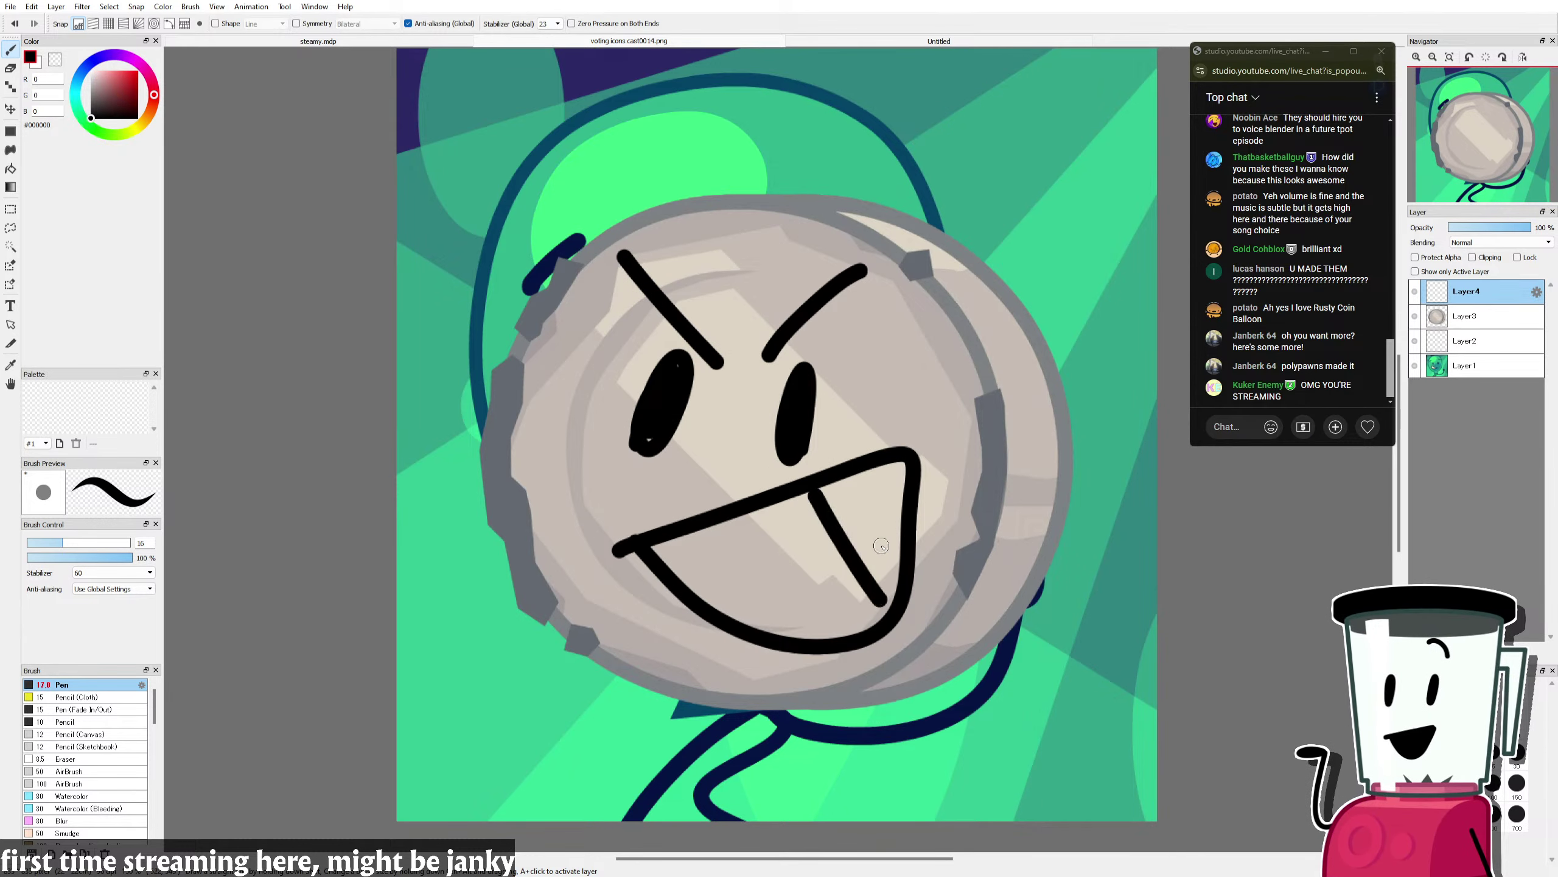
Step: Undo all strokes of the trial face on Layer4
{"action": "key", "text": "ctrl+z"}
{"action": "key", "text": "ctrl+z"}
{"action": "key", "text": "ctrl+z"}
{"action": "key", "text": "ctrl+z"}
{"action": "key", "text": "ctrl+z"}
{"action": "key", "text": "ctrl+z"}
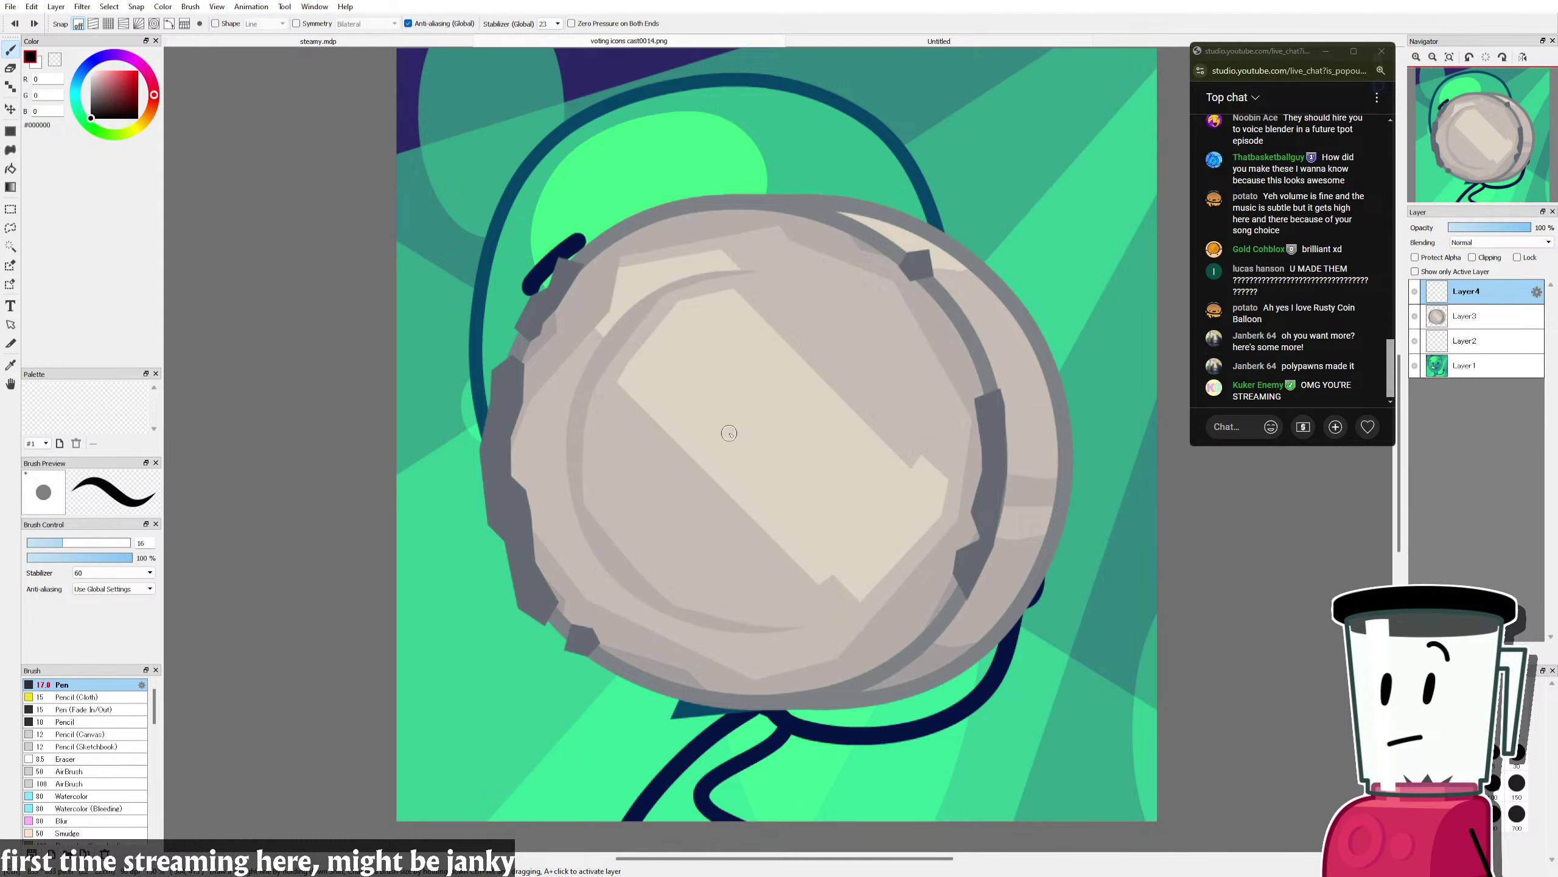
{"action": "scroll", "coordinate": [648, 434], "scroll_direction": "up", "scroll_amount": 1}
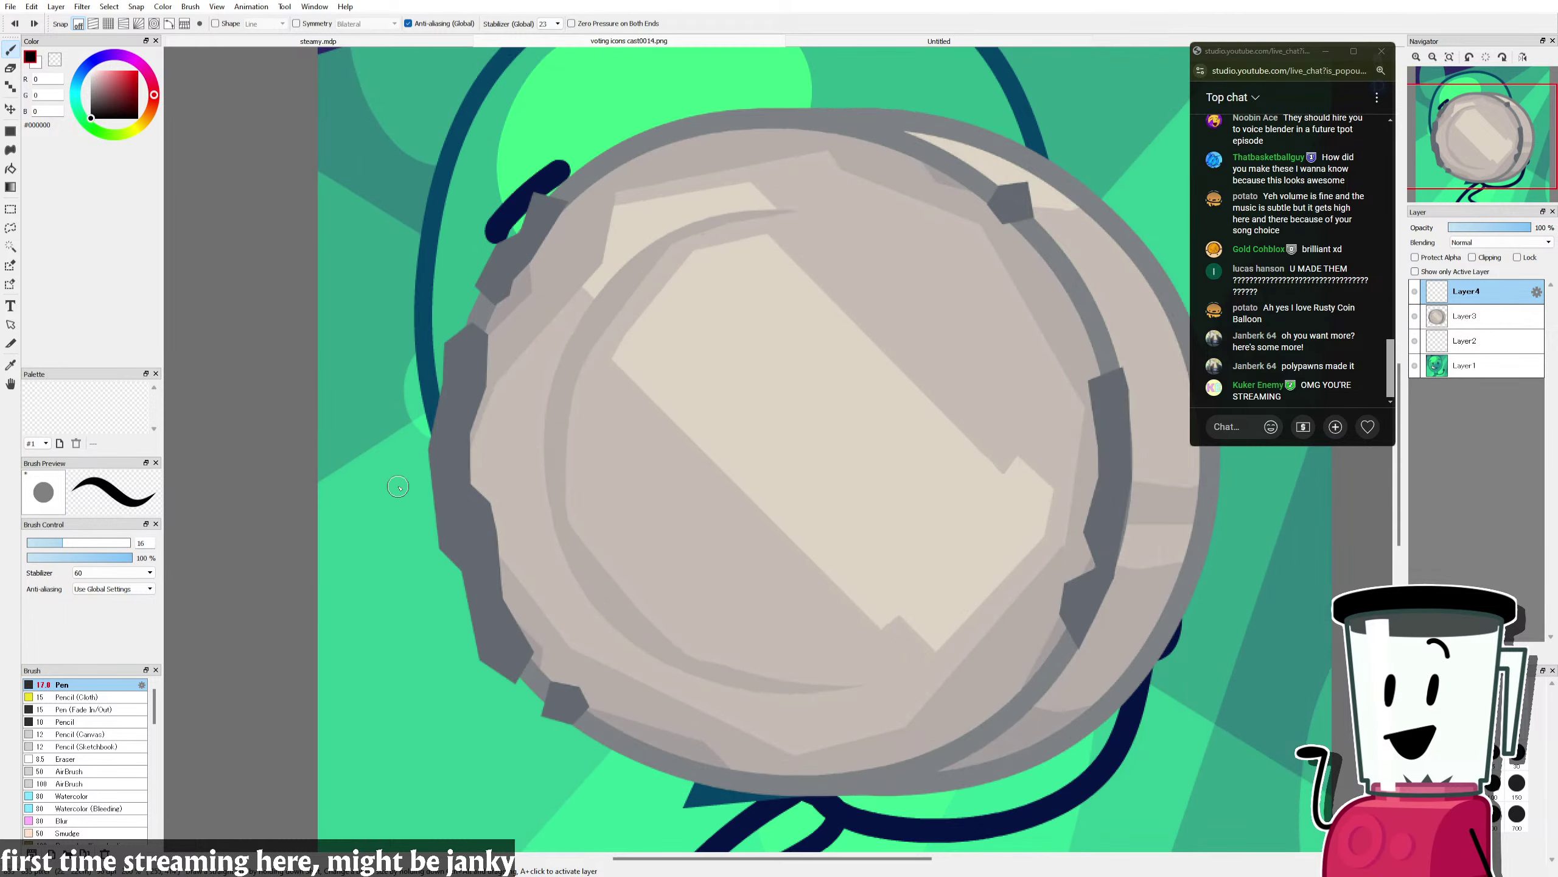
Step: Sample the coin rim's dark grey and darken the Pen colour to #434A53
{"action": "key", "text": "i"}
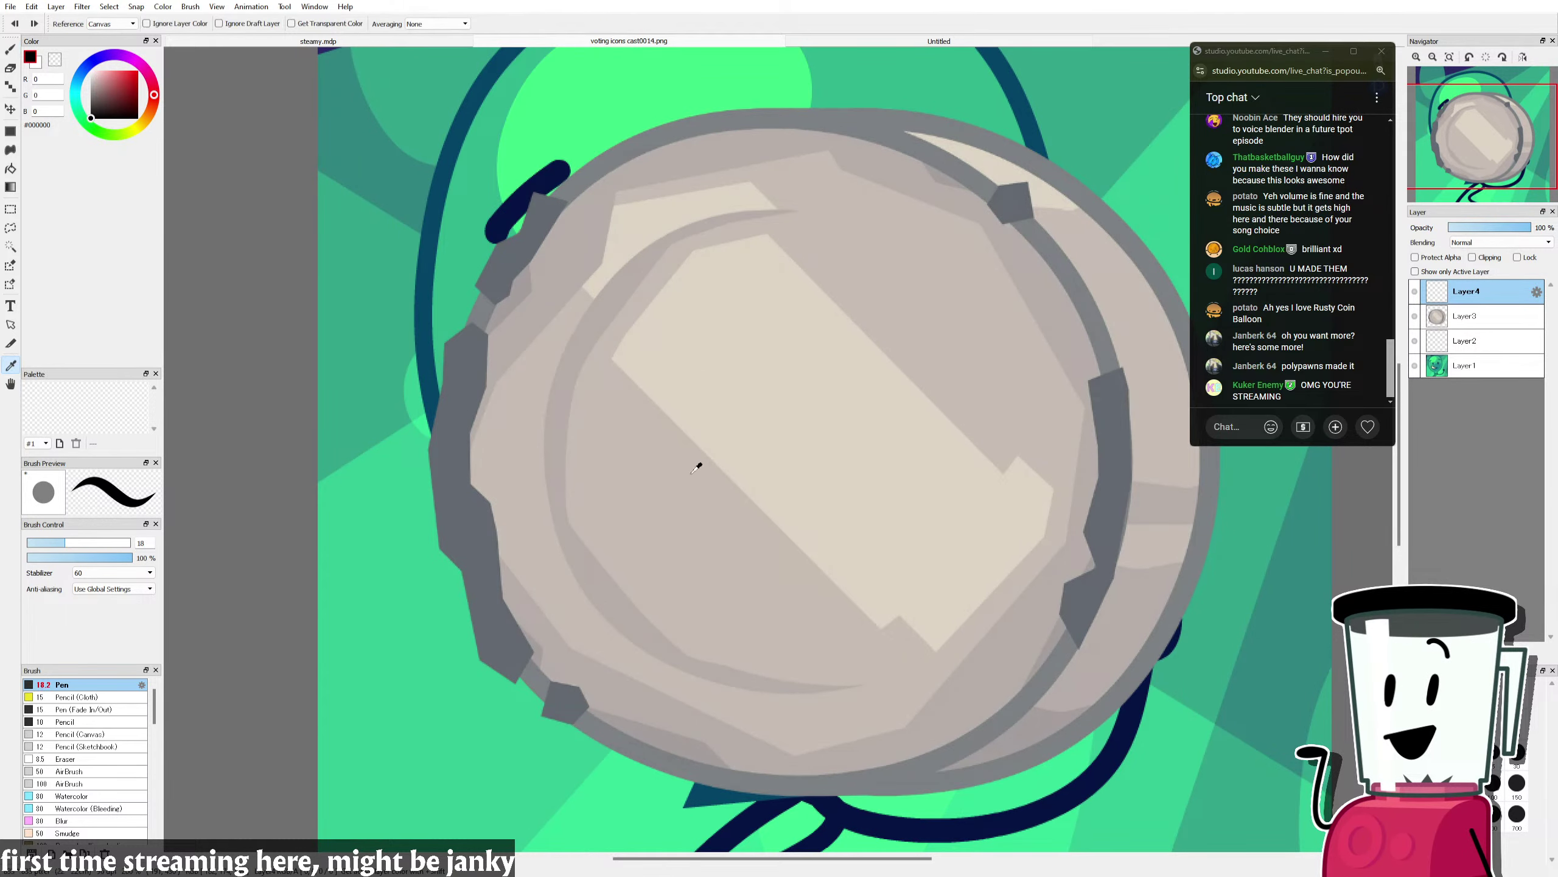
{"action": "left_click", "coordinate": [1124, 481]}
{"action": "key", "text": "b"}
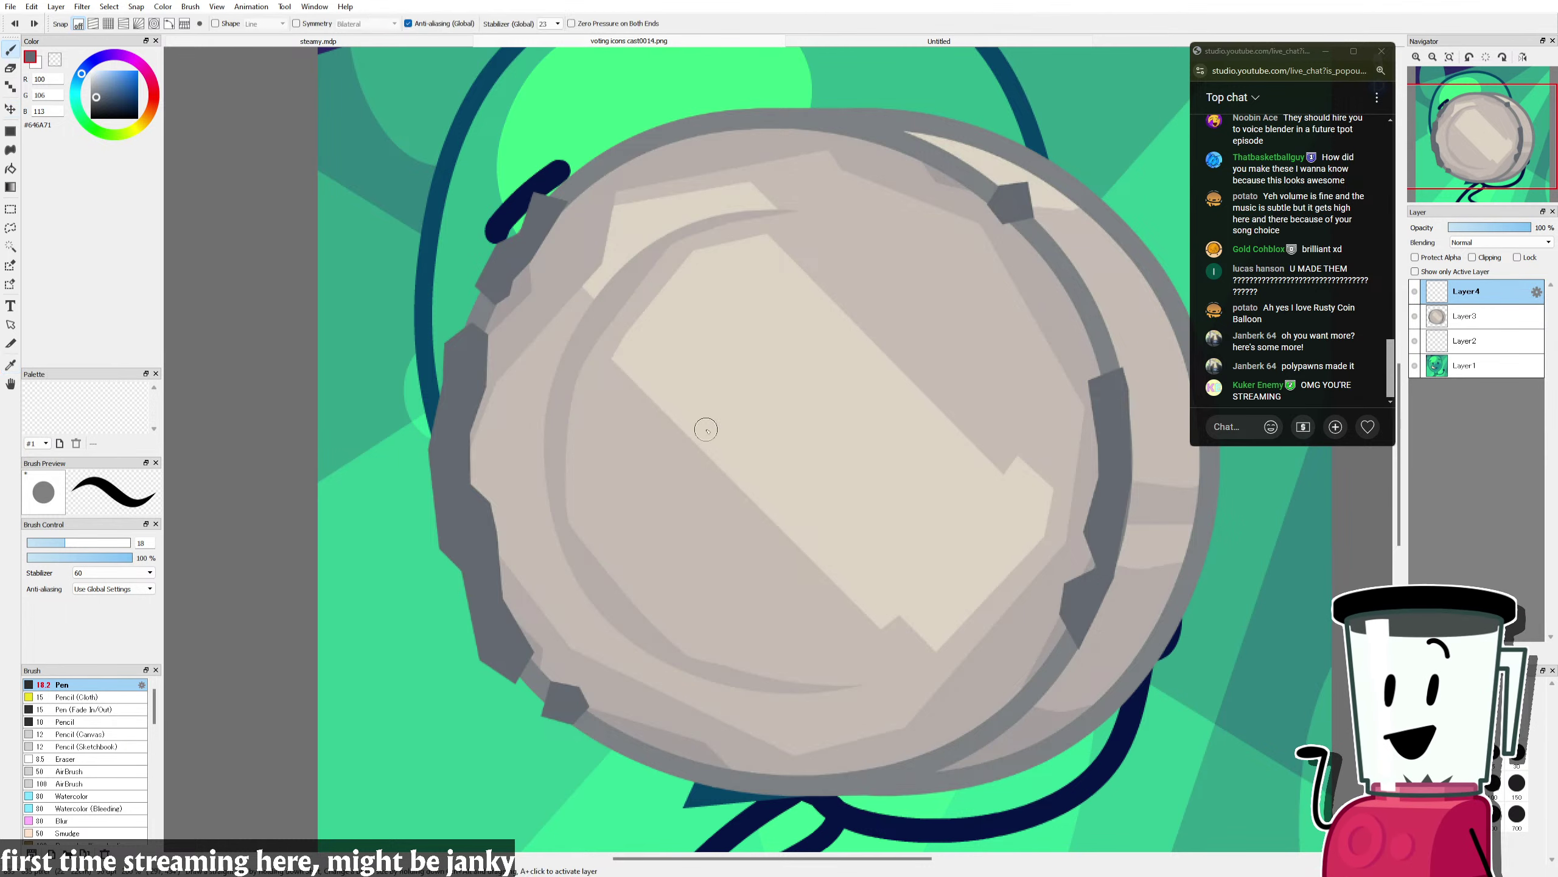
{"action": "mouse_move", "coordinate": [686, 368]}
{"action": "left_mouse_down"}
{"action": "mouse_move", "coordinate": [661, 452]}
{"action": "mouse_move", "coordinate": [666, 436]}
{"action": "left_mouse_up"}
{"action": "key", "text": "ctrl+z"}
{"action": "left_click", "coordinate": [100, 104]}
Step: Draw a filled, slanted dark grey oval as the coin's left eye on Layer4
{"action": "mouse_move", "coordinate": [672, 332]}
{"action": "left_mouse_down"}
{"action": "mouse_move", "coordinate": [629, 426]}
{"action": "mouse_move", "coordinate": [637, 453]}
{"action": "mouse_move", "coordinate": [669, 292]}
{"action": "mouse_move", "coordinate": [625, 477]}
{"action": "mouse_move", "coordinate": [666, 298]}
{"action": "mouse_move", "coordinate": [629, 436]}
{"action": "mouse_move", "coordinate": [666, 300]}
{"action": "mouse_move", "coordinate": [640, 407]}
{"action": "left_mouse_up"}
{"action": "key", "text": "ctrl+z"}
{"action": "key", "text": "ctrl+z"}
{"action": "scroll", "coordinate": [665, 349], "scroll_direction": "up", "scroll_amount": 2}
{"action": "key", "text": "ctrl+z"}
{"action": "key", "text": "ctrl+z"}
{"action": "scroll", "coordinate": [672, 376], "scroll_direction": "down", "scroll_amount": 5}
{"action": "scroll", "coordinate": [780, 363], "scroll_direction": "up", "scroll_amount": 4}
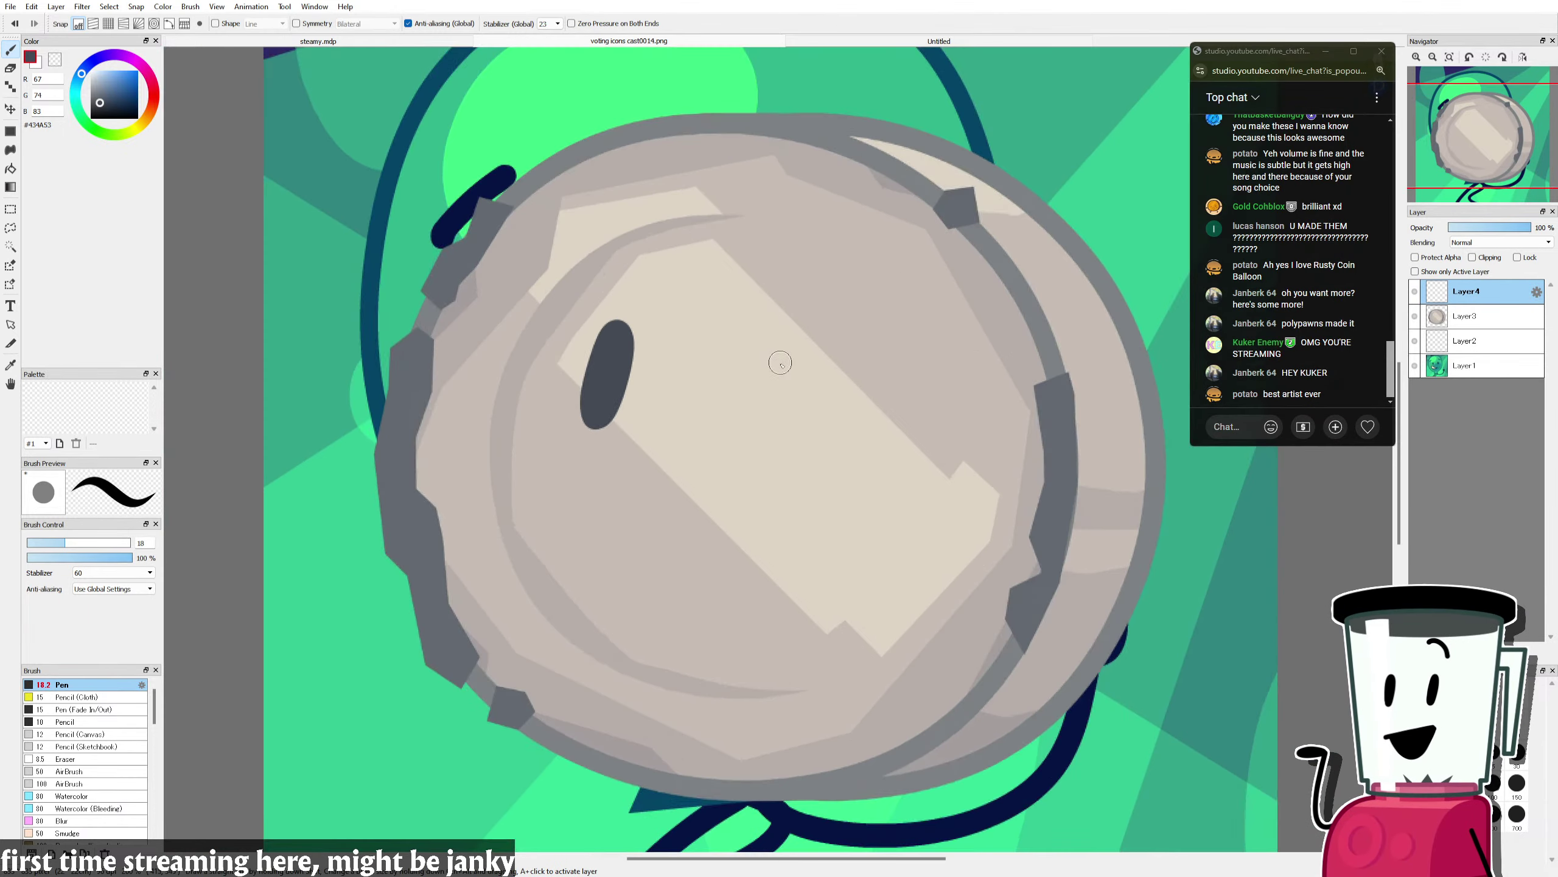
Step: Try several slanted oval shapes for the coin's right eye, undoing each version
{"action": "scroll", "coordinate": [791, 347], "scroll_direction": "up", "scroll_amount": 3}
{"action": "mouse_move", "coordinate": [764, 413]}
{"action": "left_mouse_down"}
{"action": "mouse_move", "coordinate": [748, 467]}
{"action": "mouse_move", "coordinate": [780, 353]}
{"action": "mouse_move", "coordinate": [795, 368]}
{"action": "mouse_move", "coordinate": [765, 465]}
{"action": "mouse_move", "coordinate": [792, 362]}
{"action": "mouse_move", "coordinate": [809, 370]}
{"action": "mouse_move", "coordinate": [766, 472]}
{"action": "mouse_move", "coordinate": [781, 386]}
{"action": "mouse_move", "coordinate": [813, 343]}
{"action": "mouse_move", "coordinate": [817, 396]}
{"action": "mouse_move", "coordinate": [780, 476]}
{"action": "mouse_move", "coordinate": [766, 398]}
{"action": "mouse_move", "coordinate": [791, 332]}
{"action": "mouse_move", "coordinate": [781, 453]}
{"action": "mouse_move", "coordinate": [772, 400]}
{"action": "mouse_move", "coordinate": [802, 354]}
{"action": "mouse_move", "coordinate": [802, 403]}
{"action": "mouse_move", "coordinate": [770, 475]}
{"action": "mouse_move", "coordinate": [786, 341]}
{"action": "left_mouse_up"}
{"action": "key", "text": "ctrl+z"}
{"action": "key", "text": "ctrl+z"}
{"action": "key", "text": "ctrl+z"}
{"action": "key", "text": "ctrl+z"}
{"action": "key", "text": "ctrl+z"}
{"action": "key", "text": "ctrl+z"}
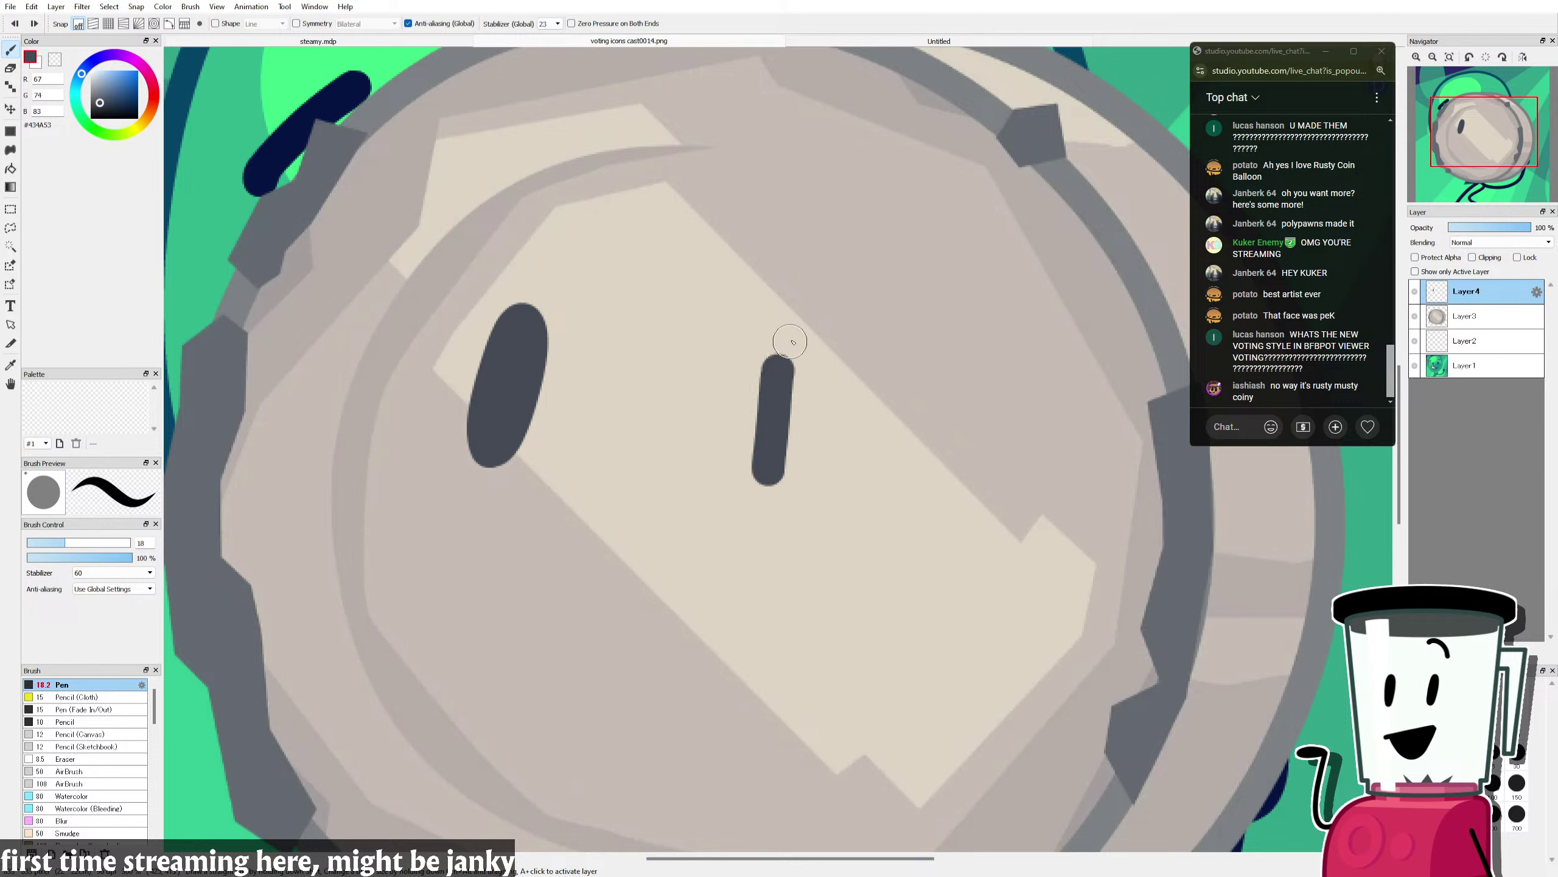
{"action": "key", "text": "ctrl+z"}
{"action": "mouse_move", "coordinate": [760, 470]}
{"action": "left_mouse_down"}
{"action": "mouse_move", "coordinate": [777, 351]}
{"action": "mouse_move", "coordinate": [793, 344]}
{"action": "mouse_move", "coordinate": [753, 469]}
{"action": "left_mouse_up"}
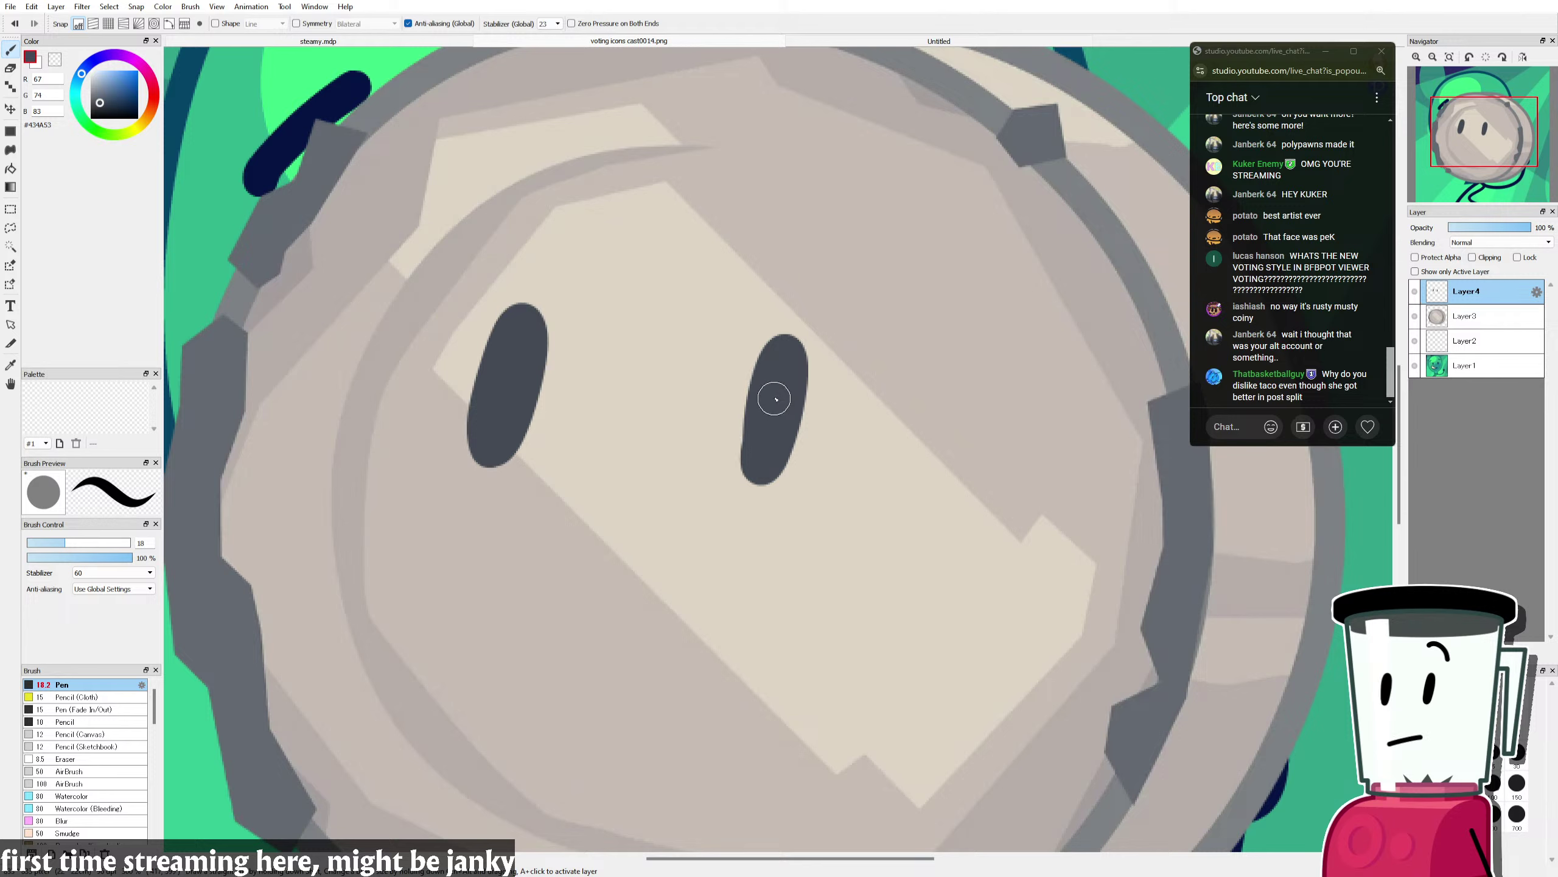
{"action": "key", "text": "ctrl+z"}
{"action": "left_click_drag", "start_coordinate": [763, 469], "coordinate": [795, 299]}
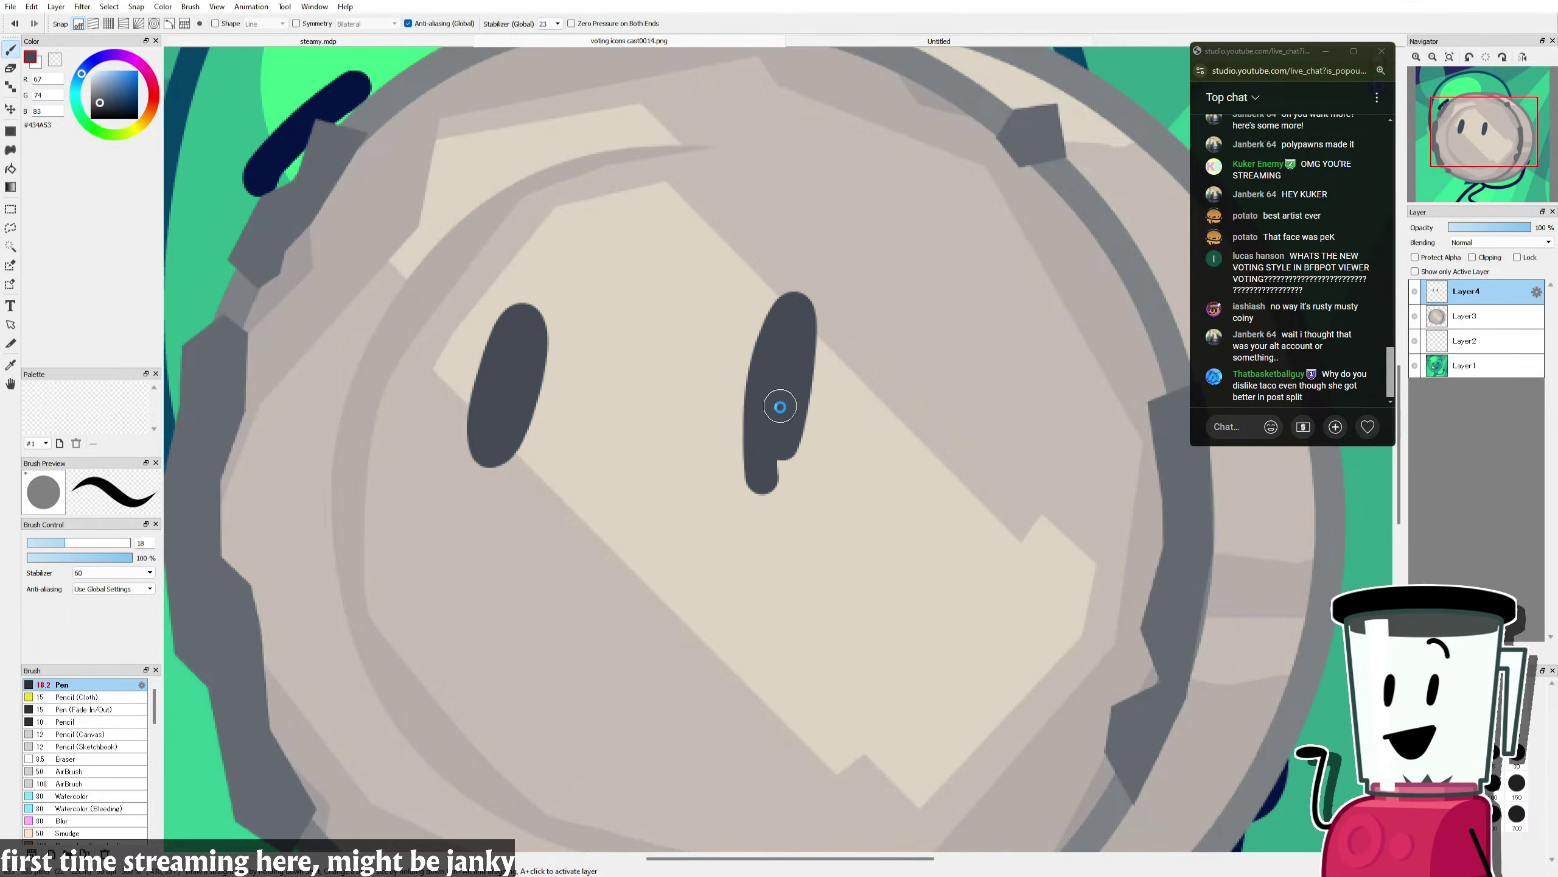
{"action": "key", "text": "ctrl+z"}
{"action": "mouse_move", "coordinate": [764, 473]}
{"action": "left_mouse_down"}
{"action": "mouse_move", "coordinate": [783, 308]}
{"action": "mouse_move", "coordinate": [790, 406]}
{"action": "mouse_move", "coordinate": [792, 361]}
{"action": "left_mouse_up"}
{"action": "key", "text": "ctrl+z"}
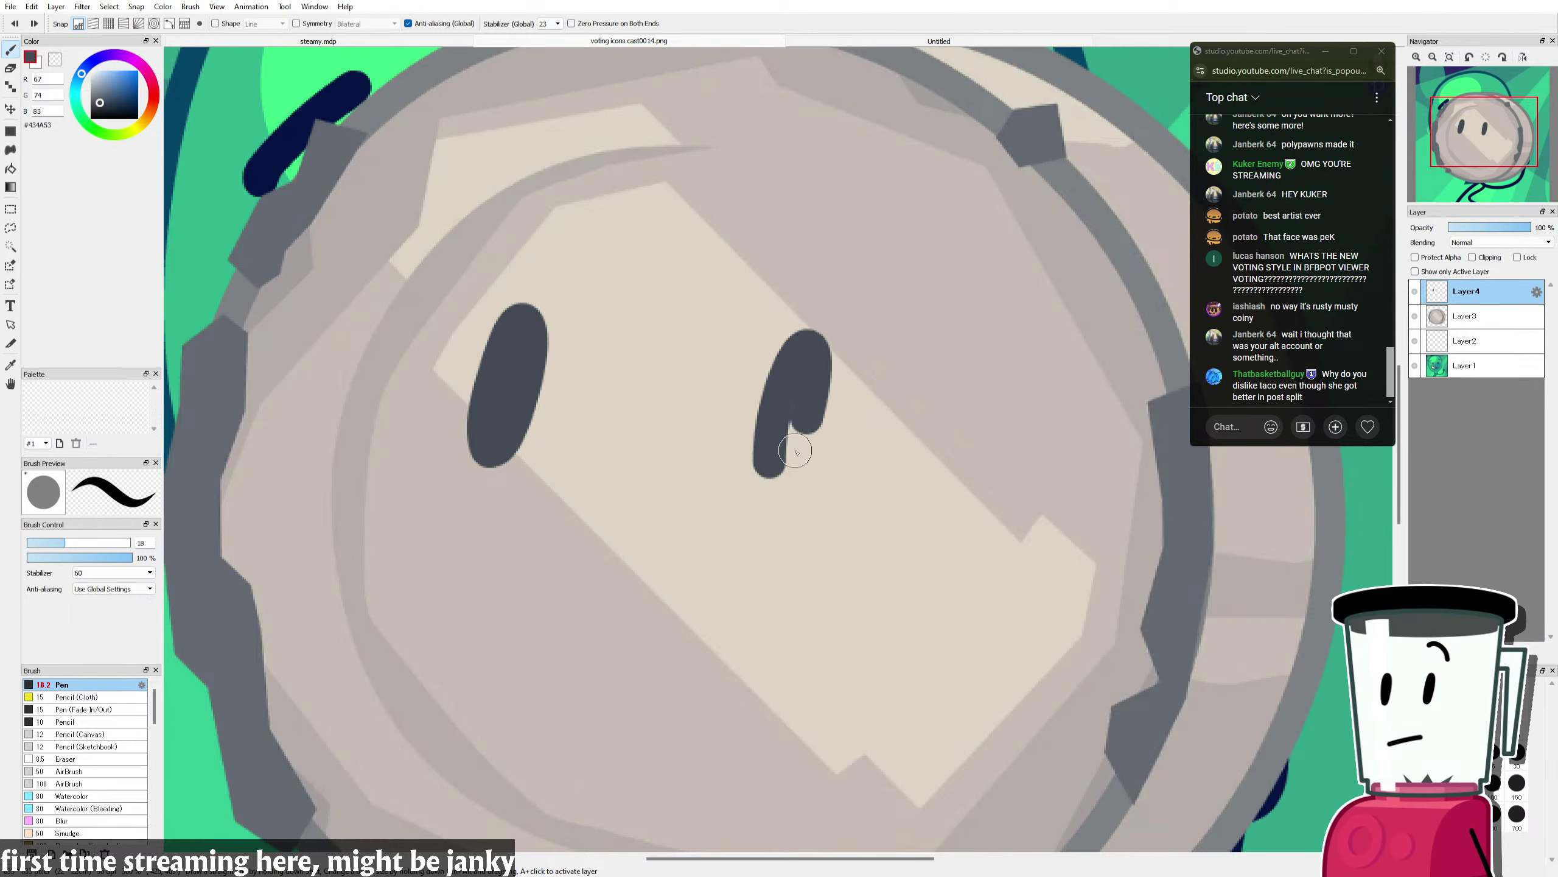
{"action": "left_click_drag", "start_coordinate": [796, 451], "coordinate": [808, 386]}
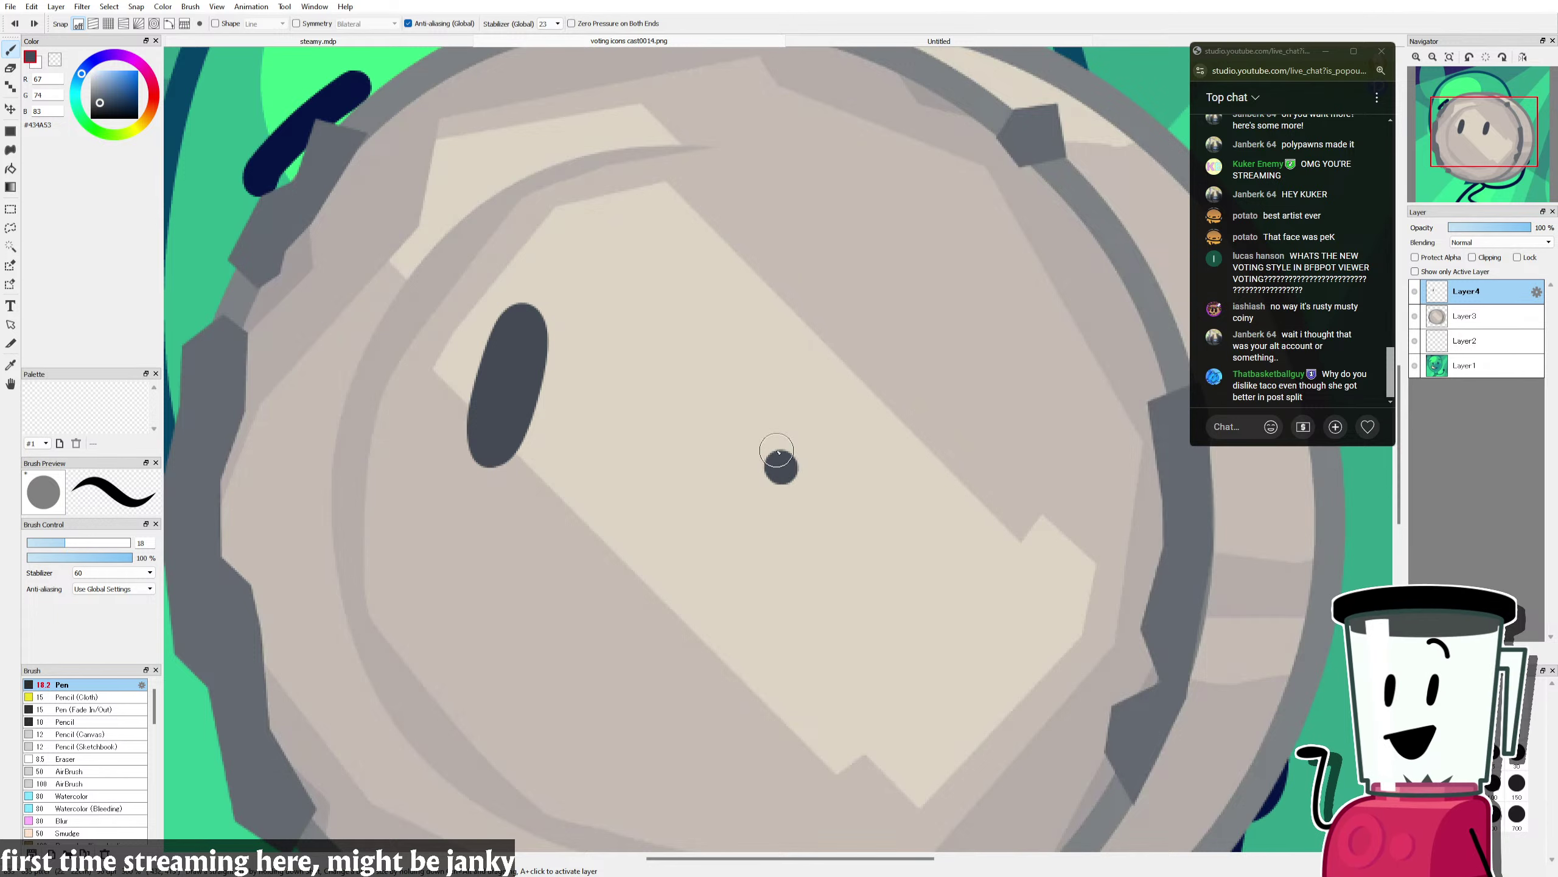
{"action": "key", "text": "ctrl+z"}
{"action": "mouse_move", "coordinate": [789, 452]}
{"action": "left_mouse_down"}
{"action": "mouse_move", "coordinate": [837, 313]}
{"action": "mouse_move", "coordinate": [820, 426]}
{"action": "mouse_move", "coordinate": [783, 472]}
{"action": "mouse_move", "coordinate": [826, 342]}
{"action": "mouse_move", "coordinate": [825, 405]}
{"action": "mouse_move", "coordinate": [798, 402]}
{"action": "mouse_move", "coordinate": [824, 332]}
{"action": "mouse_move", "coordinate": [798, 434]}
{"action": "left_mouse_up"}
{"action": "key", "text": "ctrl+z"}
{"action": "key", "text": "ctrl+z"}
{"action": "scroll", "coordinate": [799, 468], "scroll_direction": "down", "scroll_amount": 5}
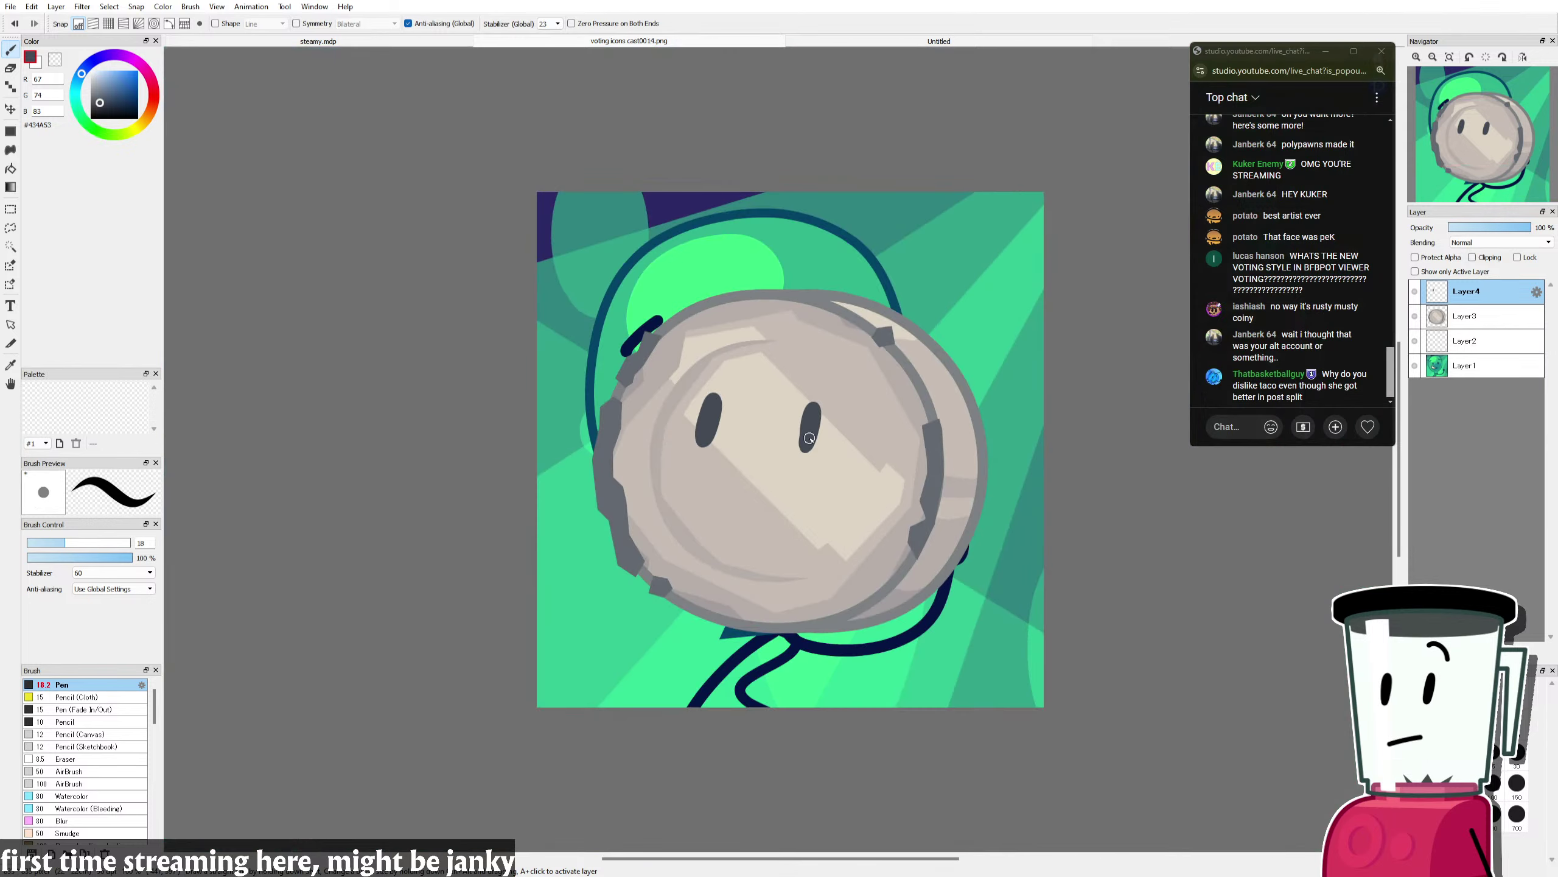
{"action": "key", "text": "ctrl+z"}
{"action": "scroll", "coordinate": [817, 460], "scroll_direction": "up", "scroll_amount": 6}
{"action": "mouse_move", "coordinate": [798, 472]}
{"action": "left_mouse_down"}
{"action": "mouse_move", "coordinate": [820, 308]}
{"action": "mouse_move", "coordinate": [817, 419]}
{"action": "mouse_move", "coordinate": [791, 477]}
{"action": "mouse_move", "coordinate": [847, 313]}
{"action": "mouse_move", "coordinate": [839, 420]}
{"action": "mouse_move", "coordinate": [803, 478]}
{"action": "left_mouse_up"}
{"action": "key", "text": "ctrl+z"}
{"action": "key", "text": "ctrl+z"}
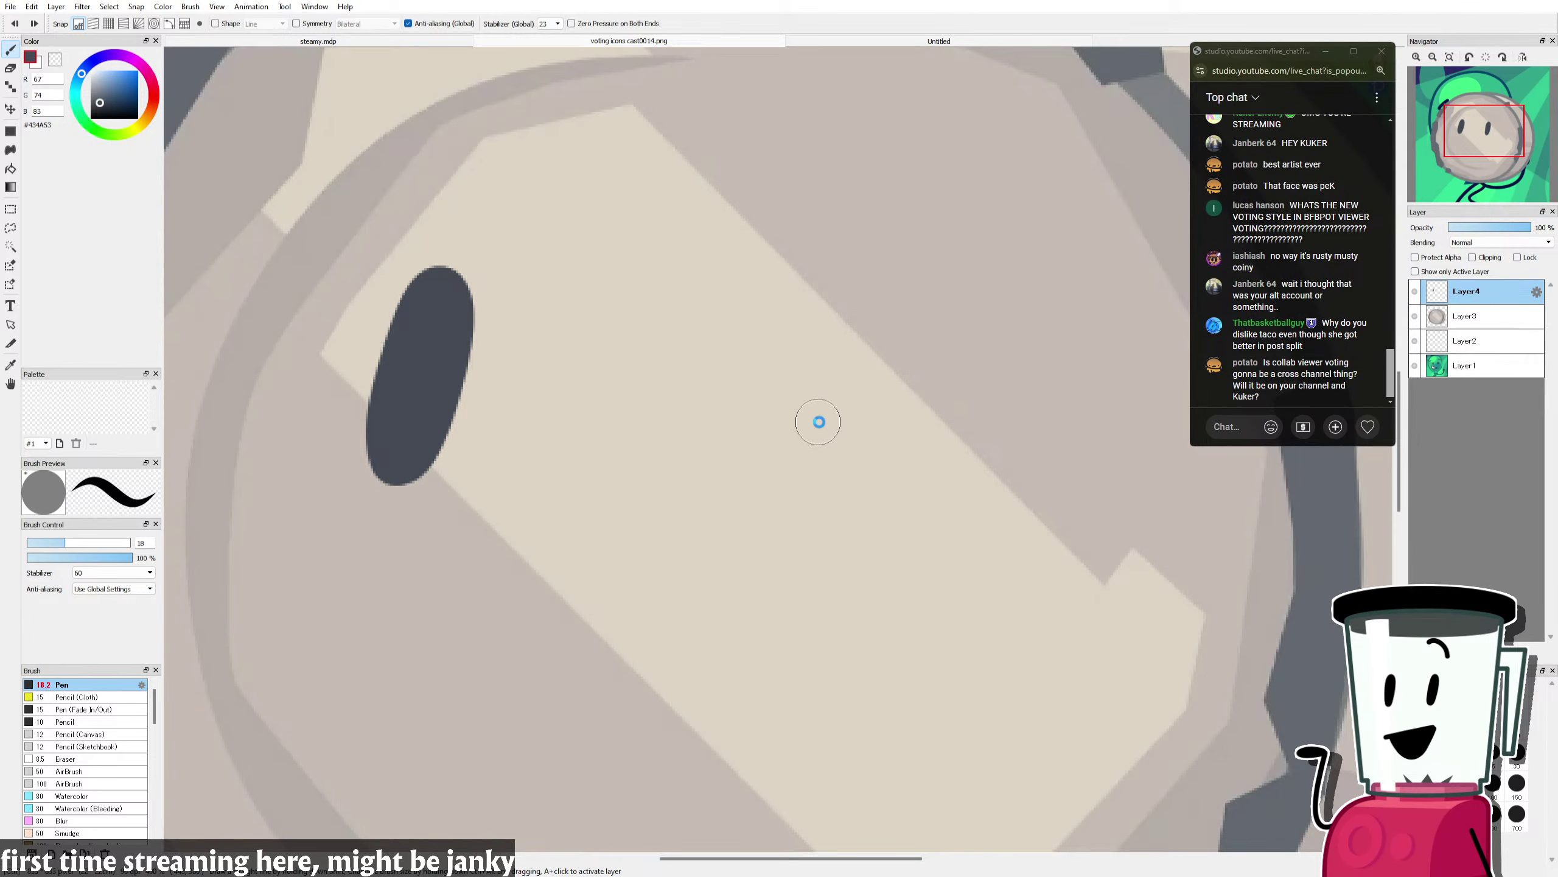
Step: Draw a filled, slanted dark grey oval as the right eye, slightly smaller than the left one
{"action": "mouse_move", "coordinate": [817, 421]}
{"action": "left_mouse_down"}
{"action": "mouse_move", "coordinate": [794, 482]}
{"action": "mouse_move", "coordinate": [818, 344]}
{"action": "mouse_move", "coordinate": [838, 364]}
{"action": "mouse_move", "coordinate": [803, 467]}
{"action": "mouse_move", "coordinate": [814, 328]}
{"action": "mouse_move", "coordinate": [828, 375]}
{"action": "mouse_move", "coordinate": [789, 484]}
{"action": "mouse_move", "coordinate": [826, 338]}
{"action": "mouse_move", "coordinate": [847, 366]}
{"action": "mouse_move", "coordinate": [791, 461]}
{"action": "left_mouse_up"}
{"action": "key", "text": "ctrl+z"}
{"action": "key", "text": "ctrl+z"}
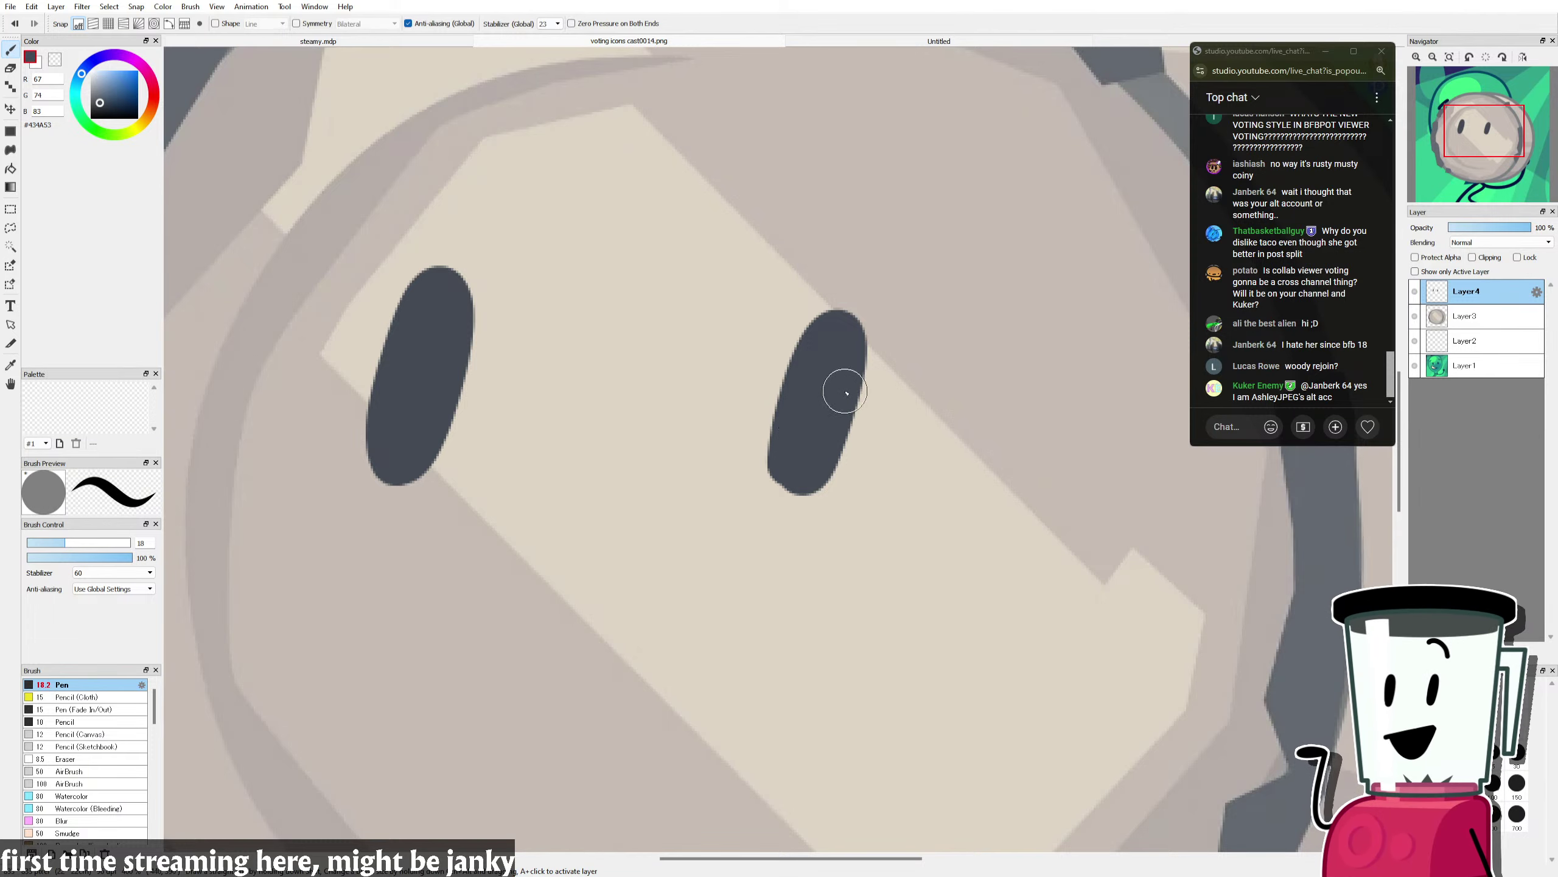
{"action": "key", "text": "ctrl+z"}
{"action": "mouse_move", "coordinate": [793, 479]}
{"action": "left_mouse_down"}
{"action": "mouse_move", "coordinate": [801, 398]}
{"action": "mouse_move", "coordinate": [847, 315]}
{"action": "mouse_move", "coordinate": [796, 477]}
{"action": "left_mouse_up"}
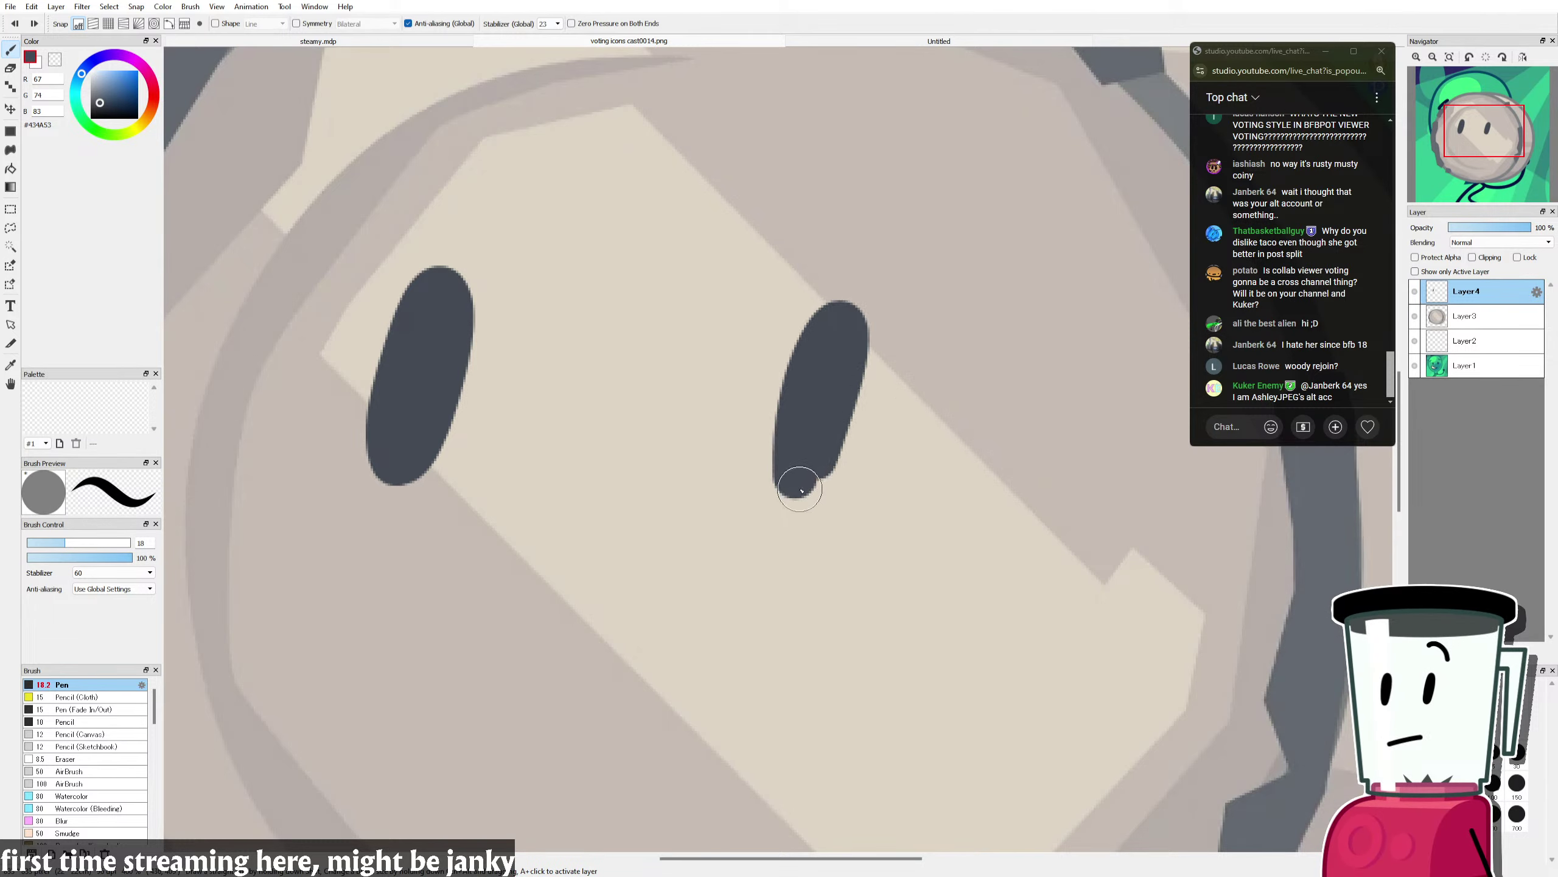
{"action": "scroll", "coordinate": [823, 368], "scroll_direction": "down", "scroll_amount": 1}
{"action": "scroll", "coordinate": [823, 369], "scroll_direction": "down", "scroll_amount": 3}
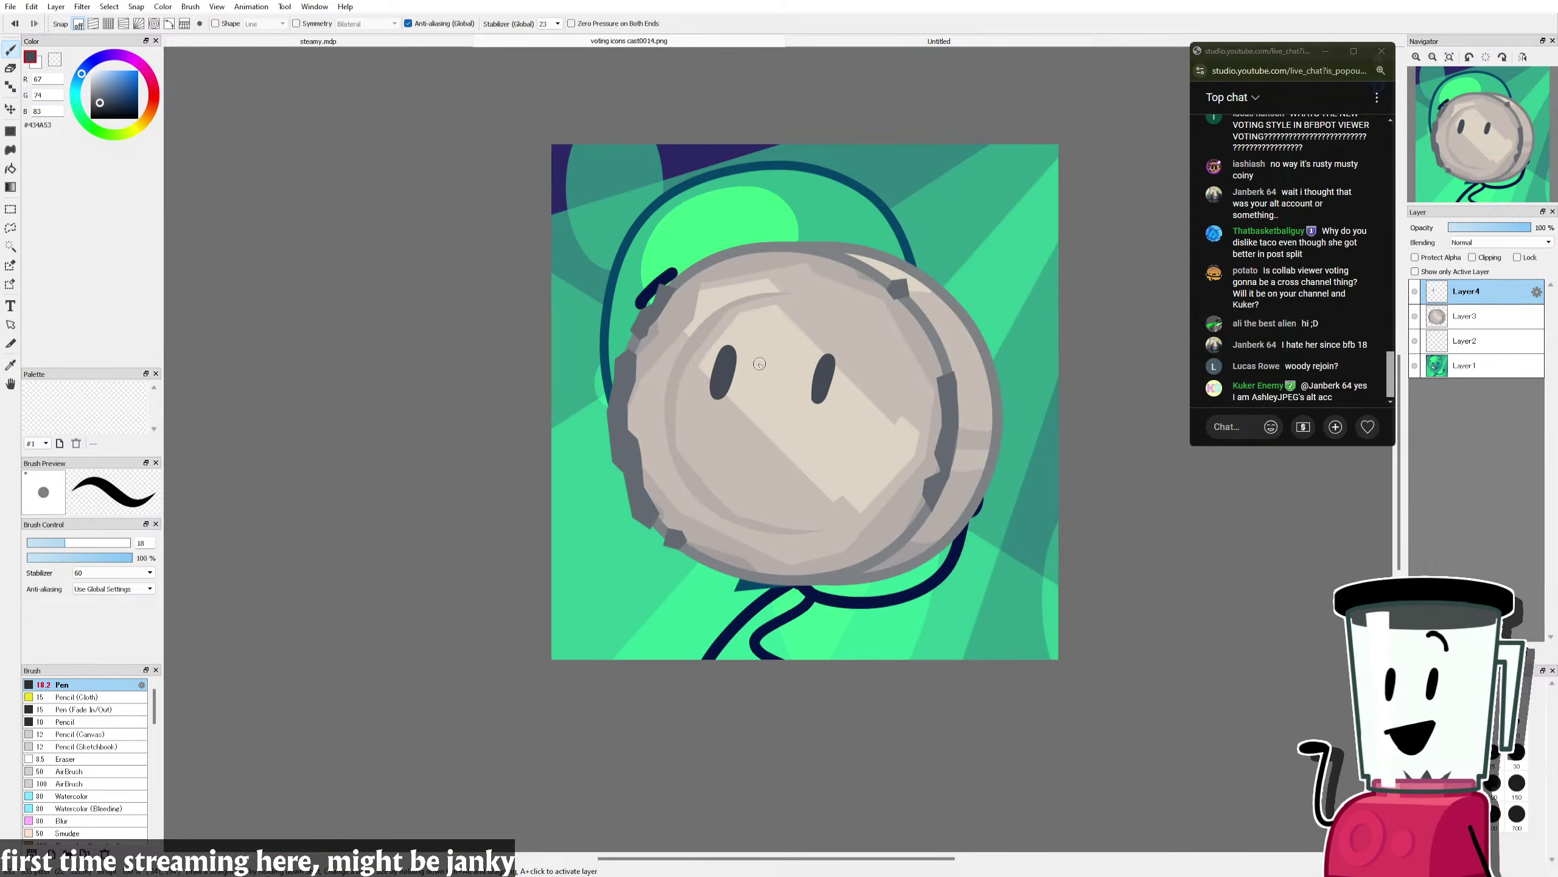
Step: Draw the mouth's top edge as a straight, slightly rising dark grey line below both eyes
{"action": "scroll", "coordinate": [695, 461], "scroll_direction": "up", "scroll_amount": 2}
{"action": "left_click_drag", "start_coordinate": [671, 445], "coordinate": [920, 421]}
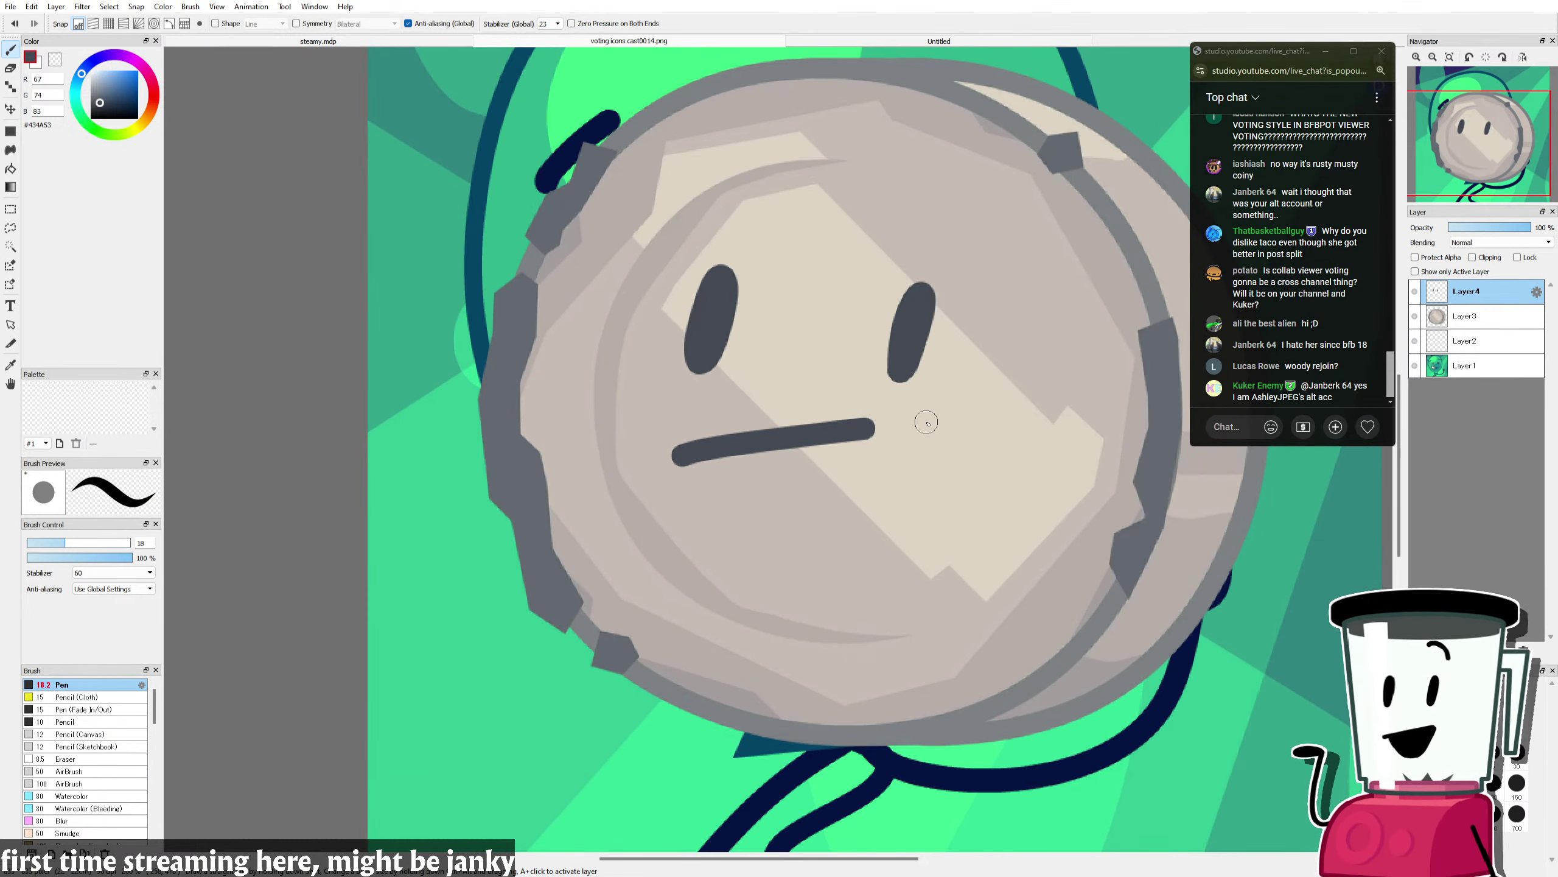
{"action": "key", "text": "ctrl+z"}
{"action": "left_click_drag", "start_coordinate": [661, 446], "coordinate": [912, 411]}
{"action": "key", "text": "ctrl+z"}
{"action": "left_click", "coordinate": [661, 446]}
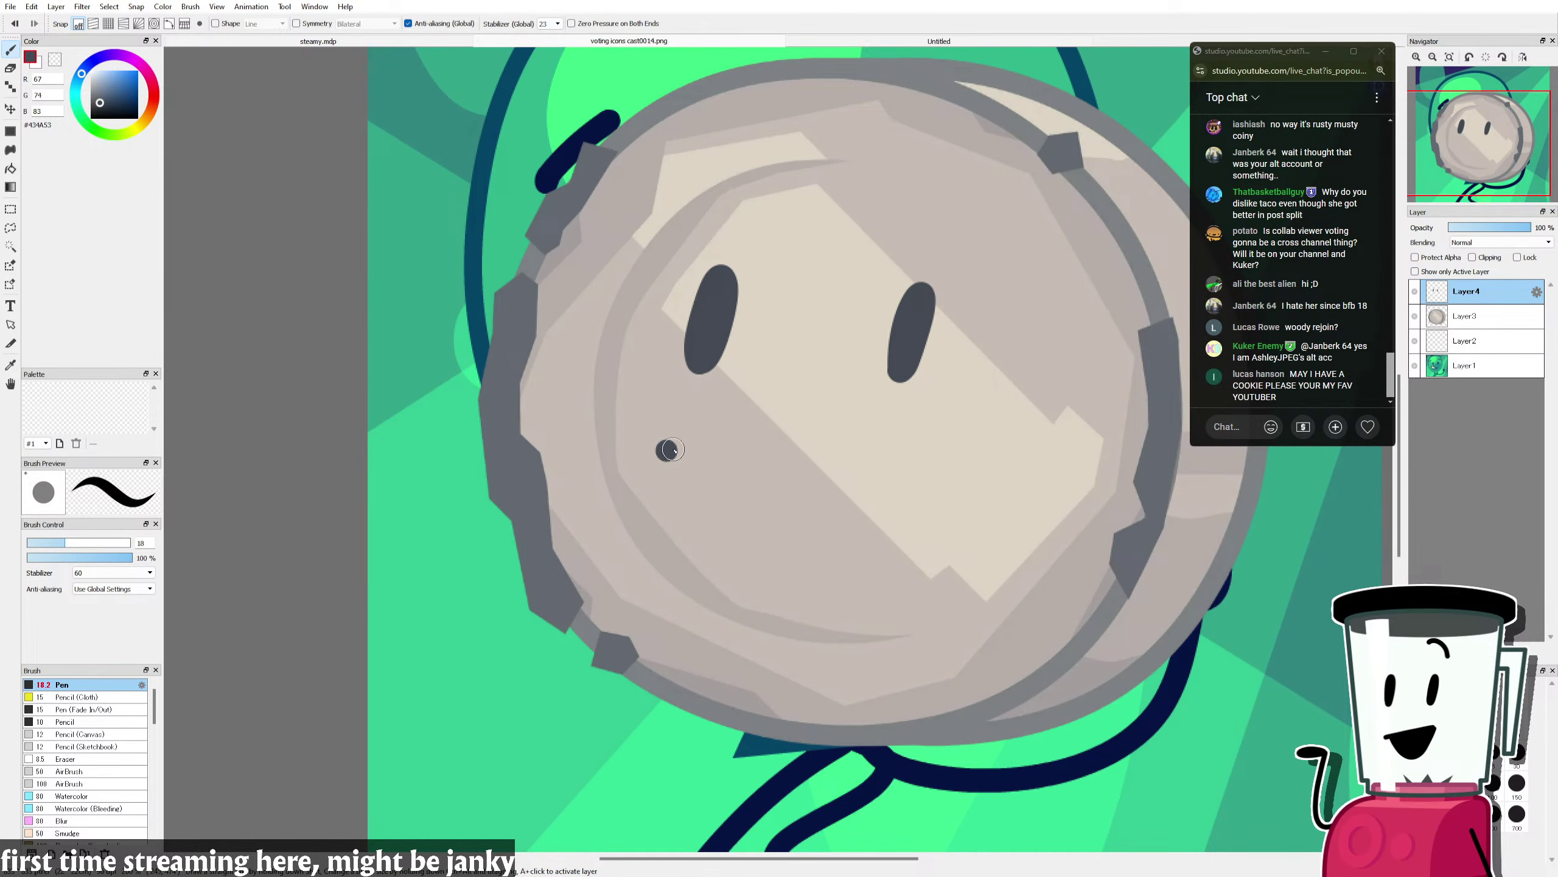
{"action": "left_click", "coordinate": [939, 429], "text": "shift"}
{"action": "mouse_move", "coordinate": [939, 429]}
{"action": "left_mouse_down"}
{"action": "mouse_move", "coordinate": [886, 568]}
{"action": "mouse_move", "coordinate": [682, 474]}
{"action": "mouse_move", "coordinate": [680, 455]}
{"action": "mouse_move", "coordinate": [749, 568]}
{"action": "mouse_move", "coordinate": [816, 583]}
{"action": "left_mouse_up"}
{"action": "key", "text": "ctrl+z"}
{"action": "key", "text": "ctrl+z"}
{"action": "mouse_move", "coordinate": [664, 453]}
{"action": "left_mouse_down"}
{"action": "mouse_move", "coordinate": [851, 595]}
{"action": "mouse_move", "coordinate": [959, 462]}
{"action": "mouse_move", "coordinate": [939, 437]}
{"action": "left_mouse_up"}
{"action": "key", "text": "ctrl+z"}
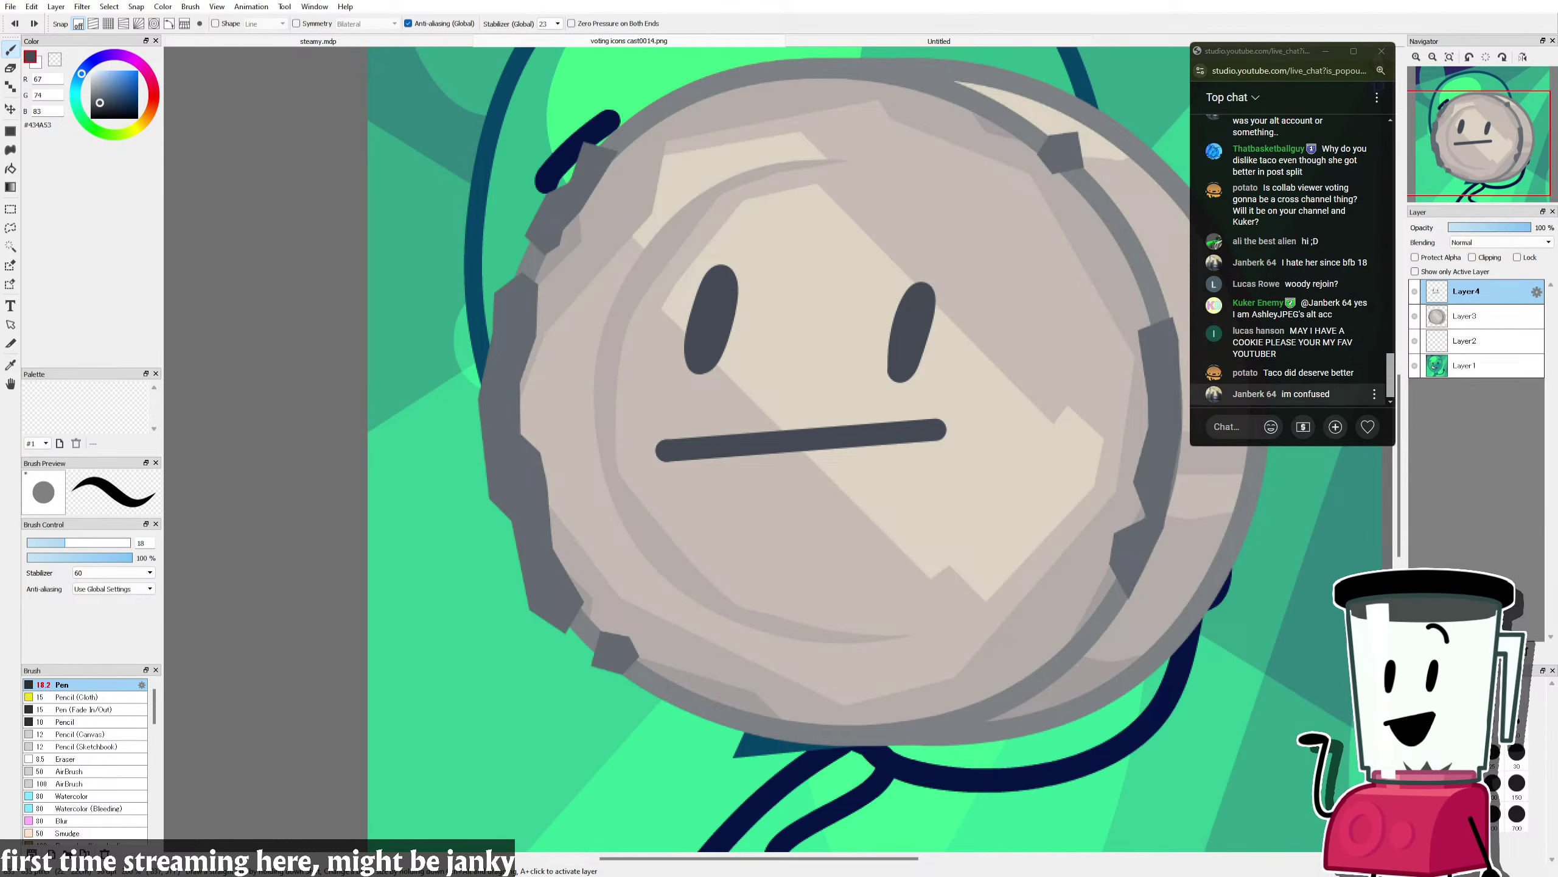
Step: Read through the viewers' earlier and newer messages in the live chat window
{"action": "scroll", "coordinate": [1289, 373], "scroll_direction": "up", "scroll_amount": 2}
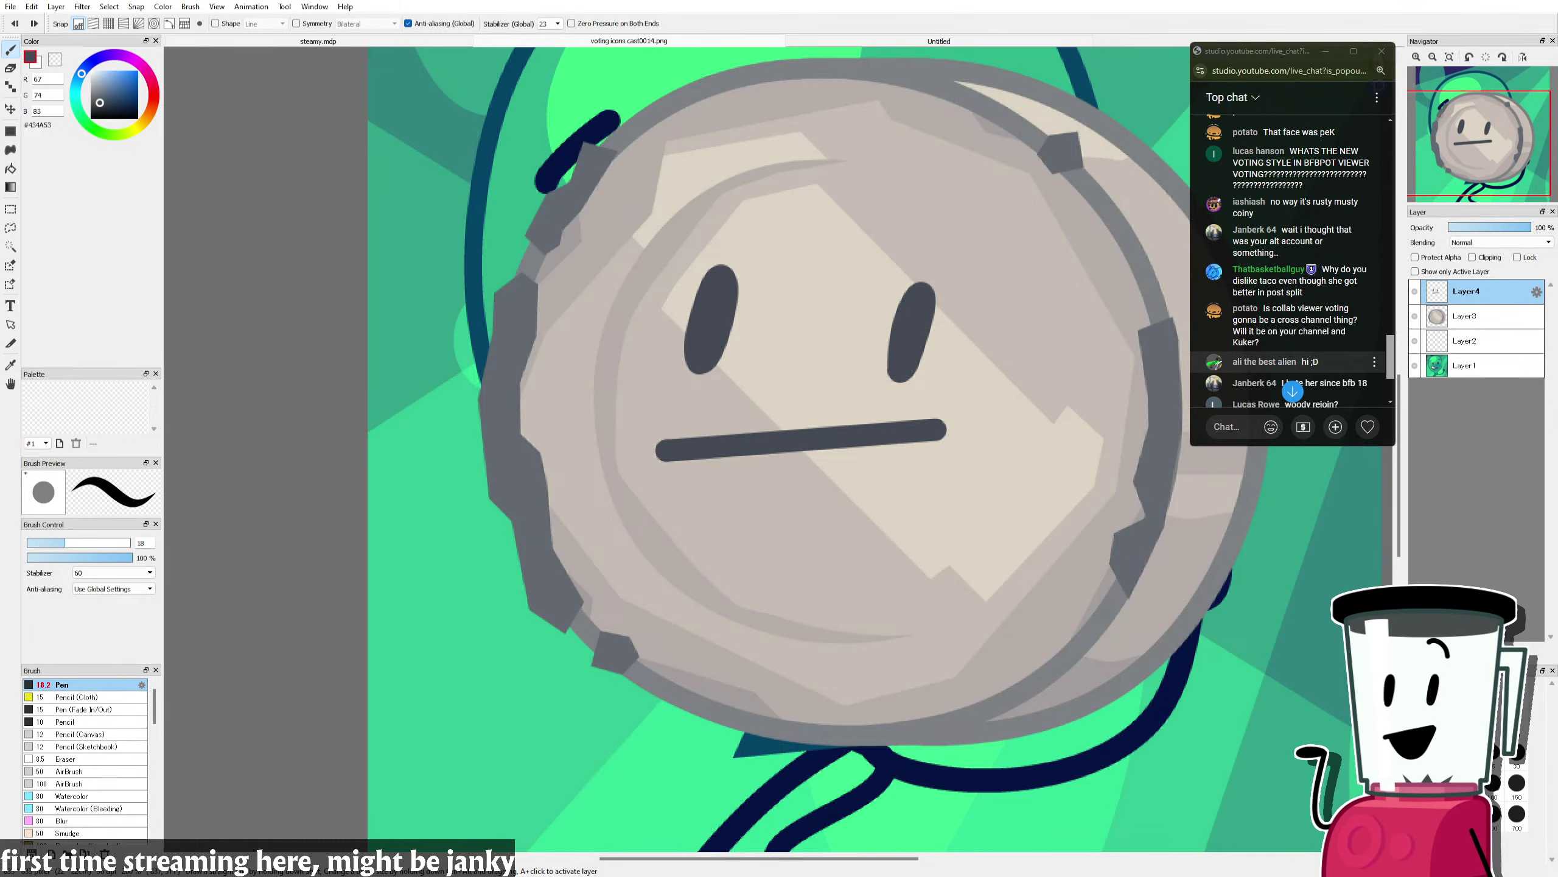
{"action": "scroll", "coordinate": [1289, 277], "scroll_direction": "up", "scroll_amount": 2}
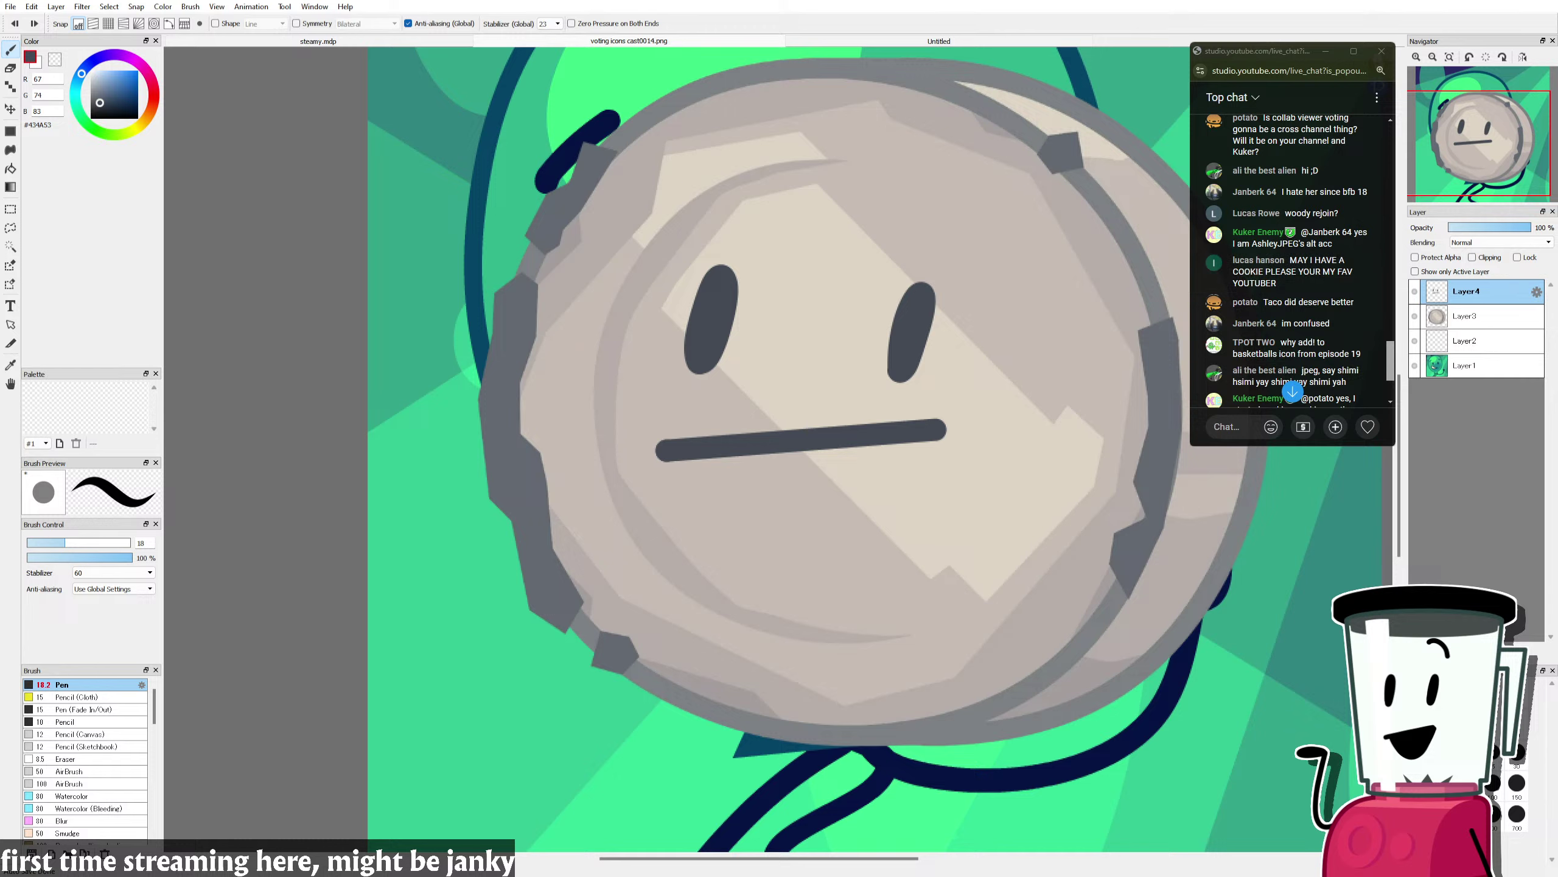
{"action": "left_click", "coordinate": [1293, 392]}
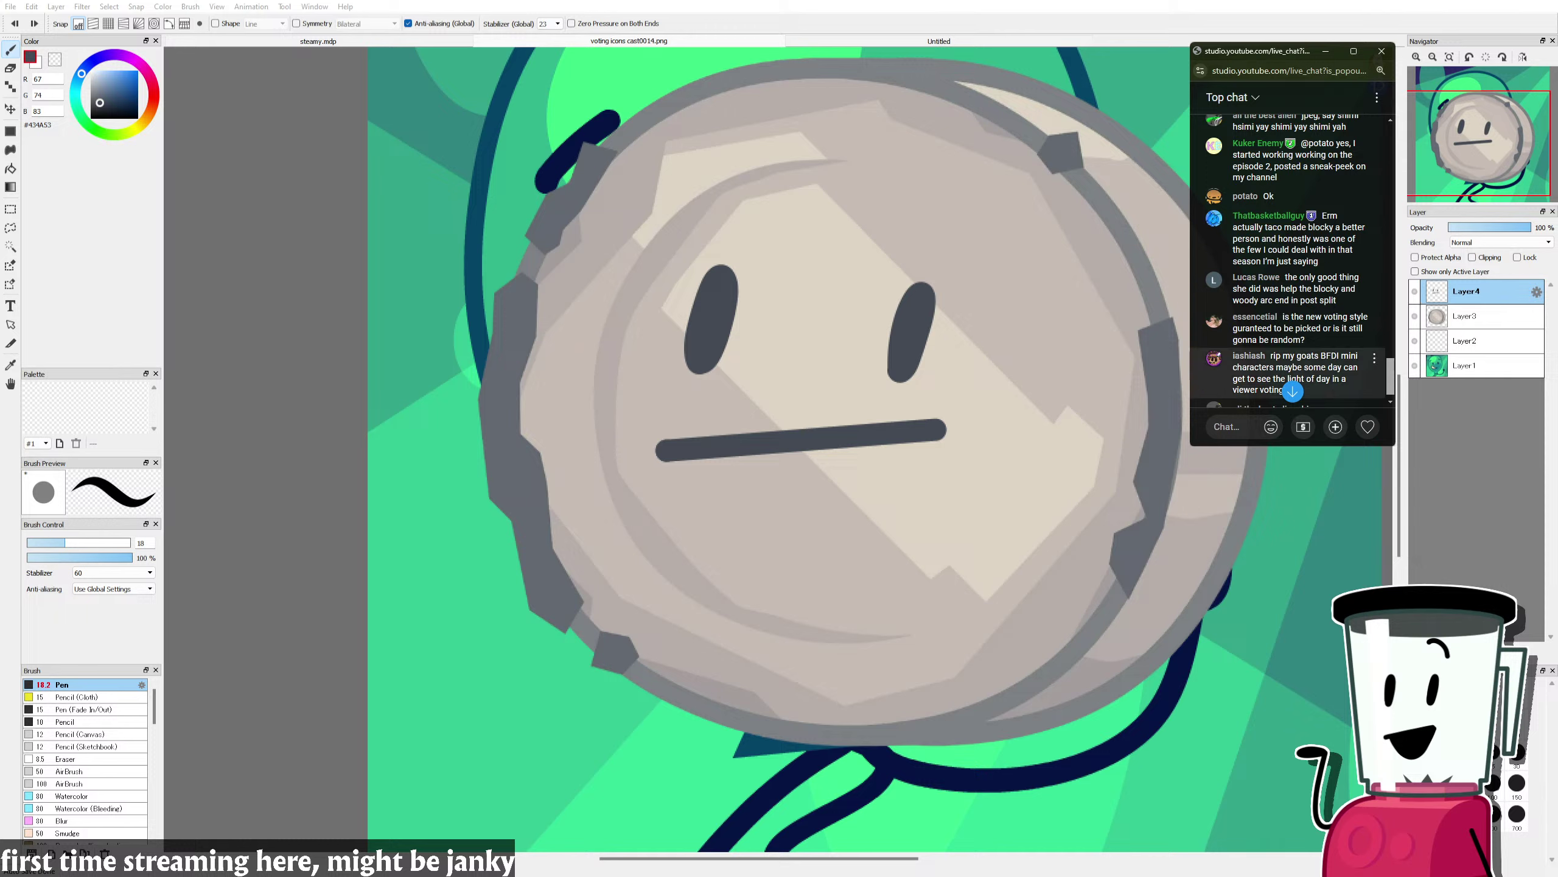
{"action": "scroll", "coordinate": [1289, 325], "scroll_direction": "down", "scroll_amount": 4}
{"action": "scroll", "coordinate": [1288, 344], "scroll_direction": "up", "scroll_amount": 4}
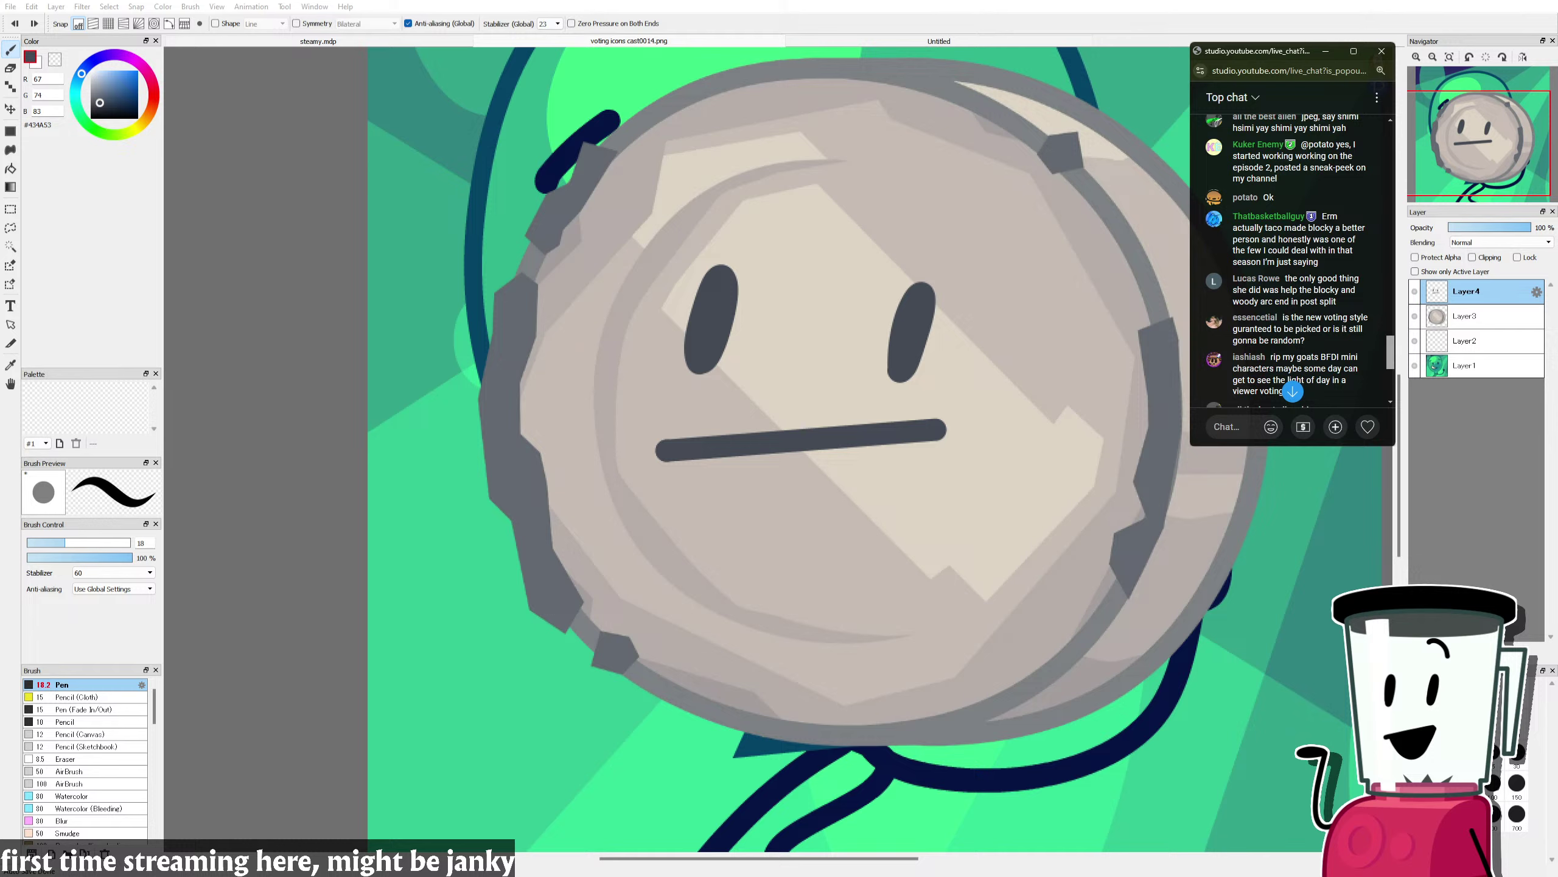
{"action": "scroll", "coordinate": [1307, 325], "scroll_direction": "down", "scroll_amount": 1}
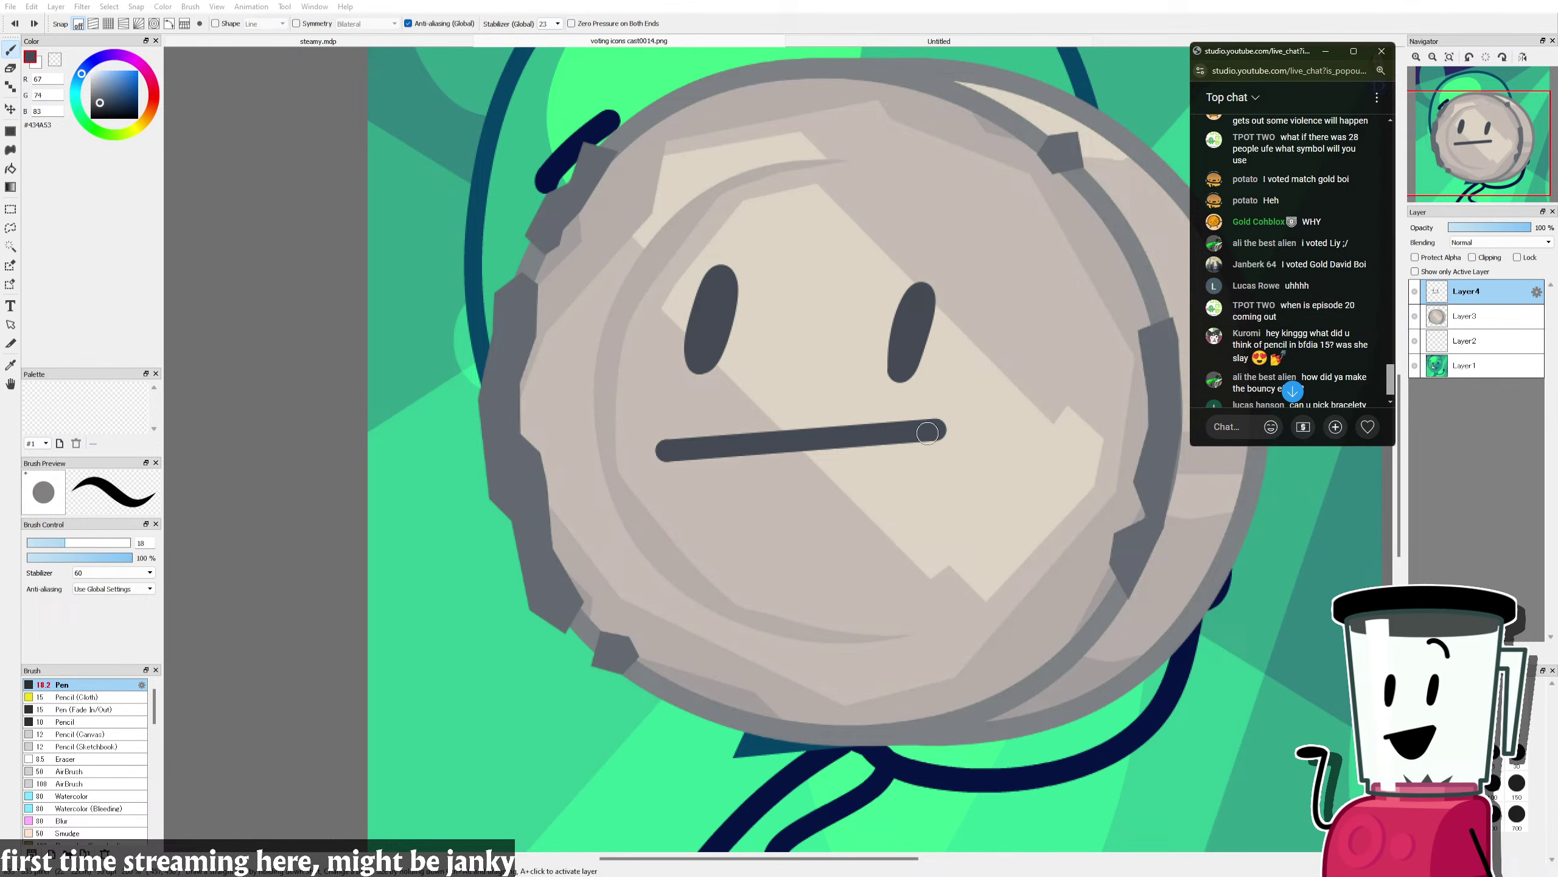
Step: Close the mouth outline with a deep curve beneath the straight line, forming a wide open smile
{"action": "mouse_move", "coordinate": [928, 432]}
{"action": "left_mouse_down"}
{"action": "mouse_move", "coordinate": [868, 583]}
{"action": "mouse_move", "coordinate": [690, 554]}
{"action": "mouse_move", "coordinate": [670, 462]}
{"action": "mouse_move", "coordinate": [675, 483]}
{"action": "mouse_move", "coordinate": [829, 601]}
{"action": "mouse_move", "coordinate": [954, 442]}
{"action": "mouse_move", "coordinate": [943, 432]}
{"action": "mouse_move", "coordinate": [931, 499]}
{"action": "mouse_move", "coordinate": [882, 567]}
{"action": "mouse_move", "coordinate": [752, 576]}
{"action": "mouse_move", "coordinate": [663, 461]}
{"action": "mouse_move", "coordinate": [681, 497]}
{"action": "mouse_move", "coordinate": [776, 575]}
{"action": "mouse_move", "coordinate": [932, 510]}
{"action": "mouse_move", "coordinate": [944, 430]}
{"action": "left_mouse_up"}
{"action": "key", "text": "ctrl+z"}
{"action": "key", "text": "ctrl+z"}
{"action": "key", "text": "ctrl+z"}
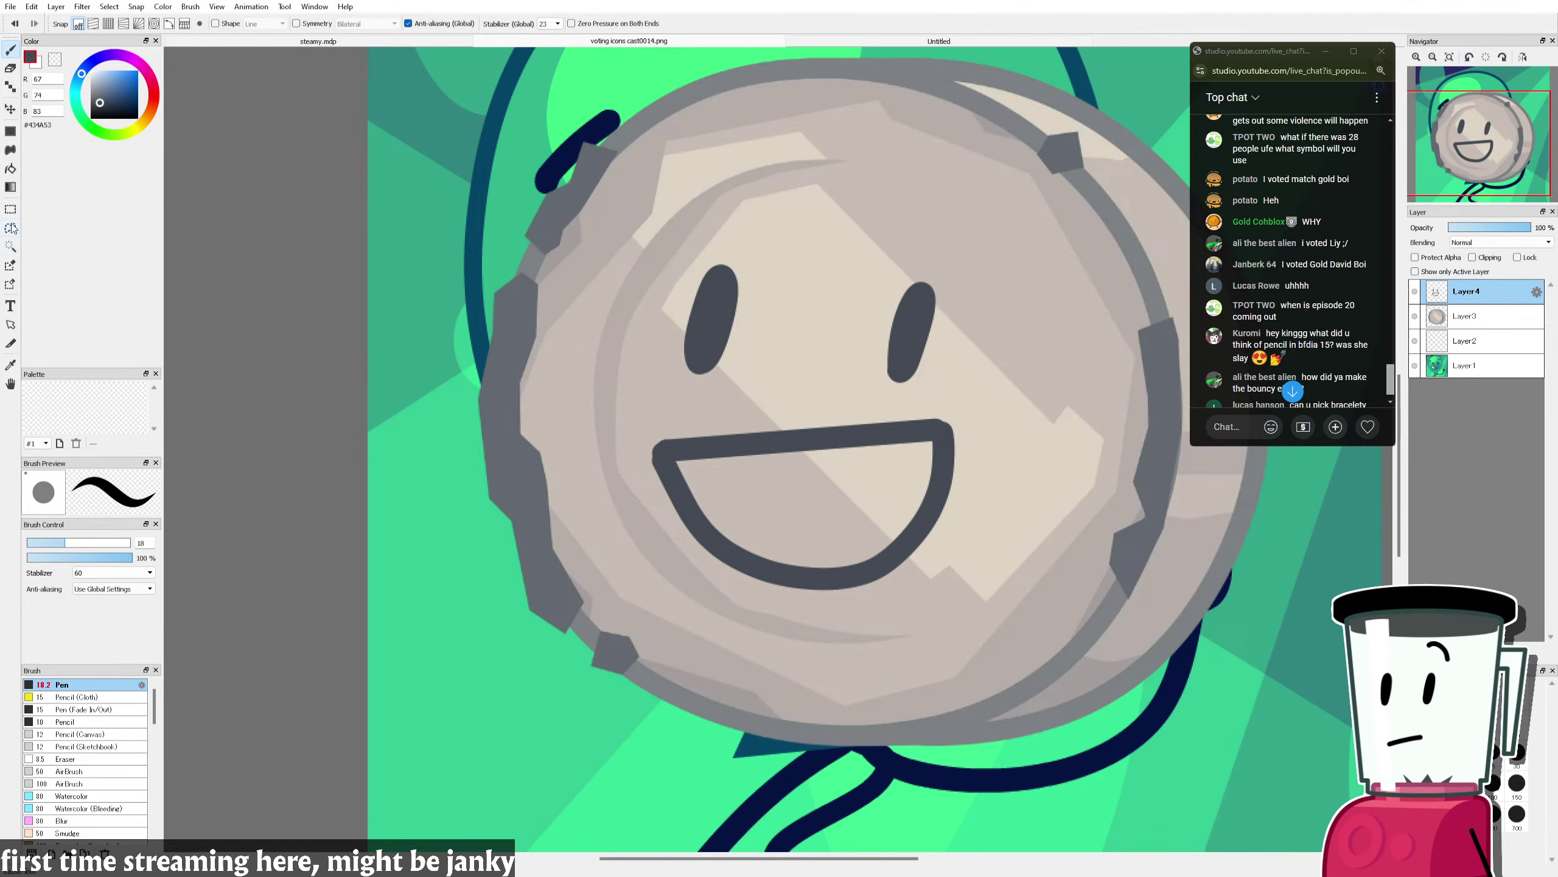
Step: Lasso the mouth outline, move it slightly down and to the right with Transform, and clear the selection
{"action": "key", "text": "m"}
{"action": "mouse_move", "coordinate": [570, 428]}
{"action": "left_mouse_down"}
{"action": "mouse_move", "coordinate": [1036, 414]}
{"action": "mouse_move", "coordinate": [1016, 539]}
{"action": "mouse_move", "coordinate": [753, 676]}
{"action": "mouse_move", "coordinate": [579, 540]}
{"action": "mouse_move", "coordinate": [593, 487]}
{"action": "left_mouse_up"}
{"action": "key", "text": "ctrl+t"}
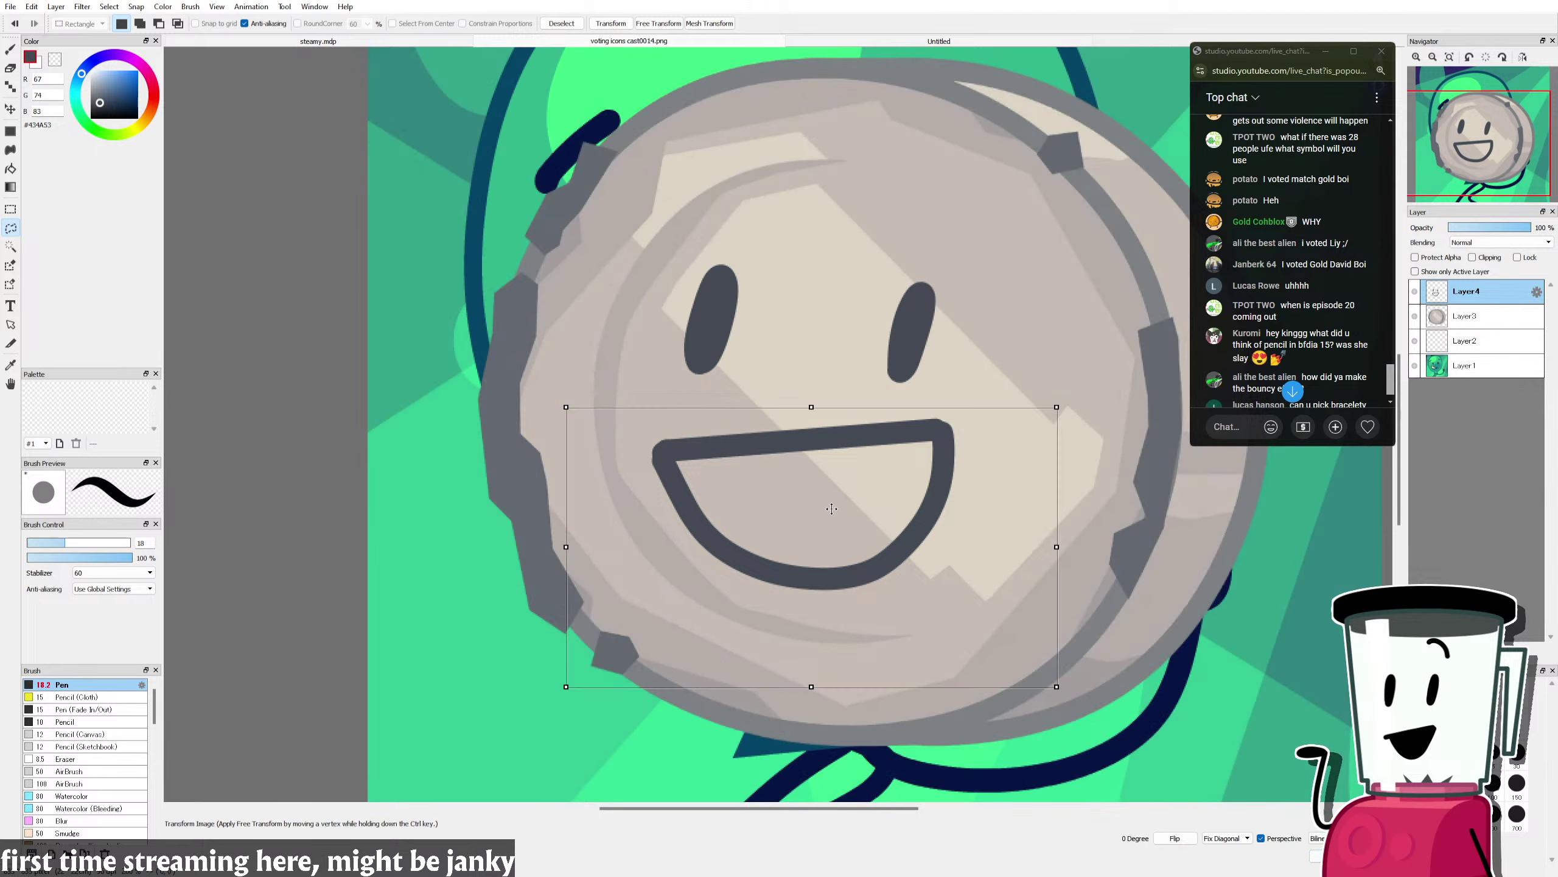
{"action": "left_click_drag", "start_coordinate": [833, 511], "coordinate": [840, 518]}
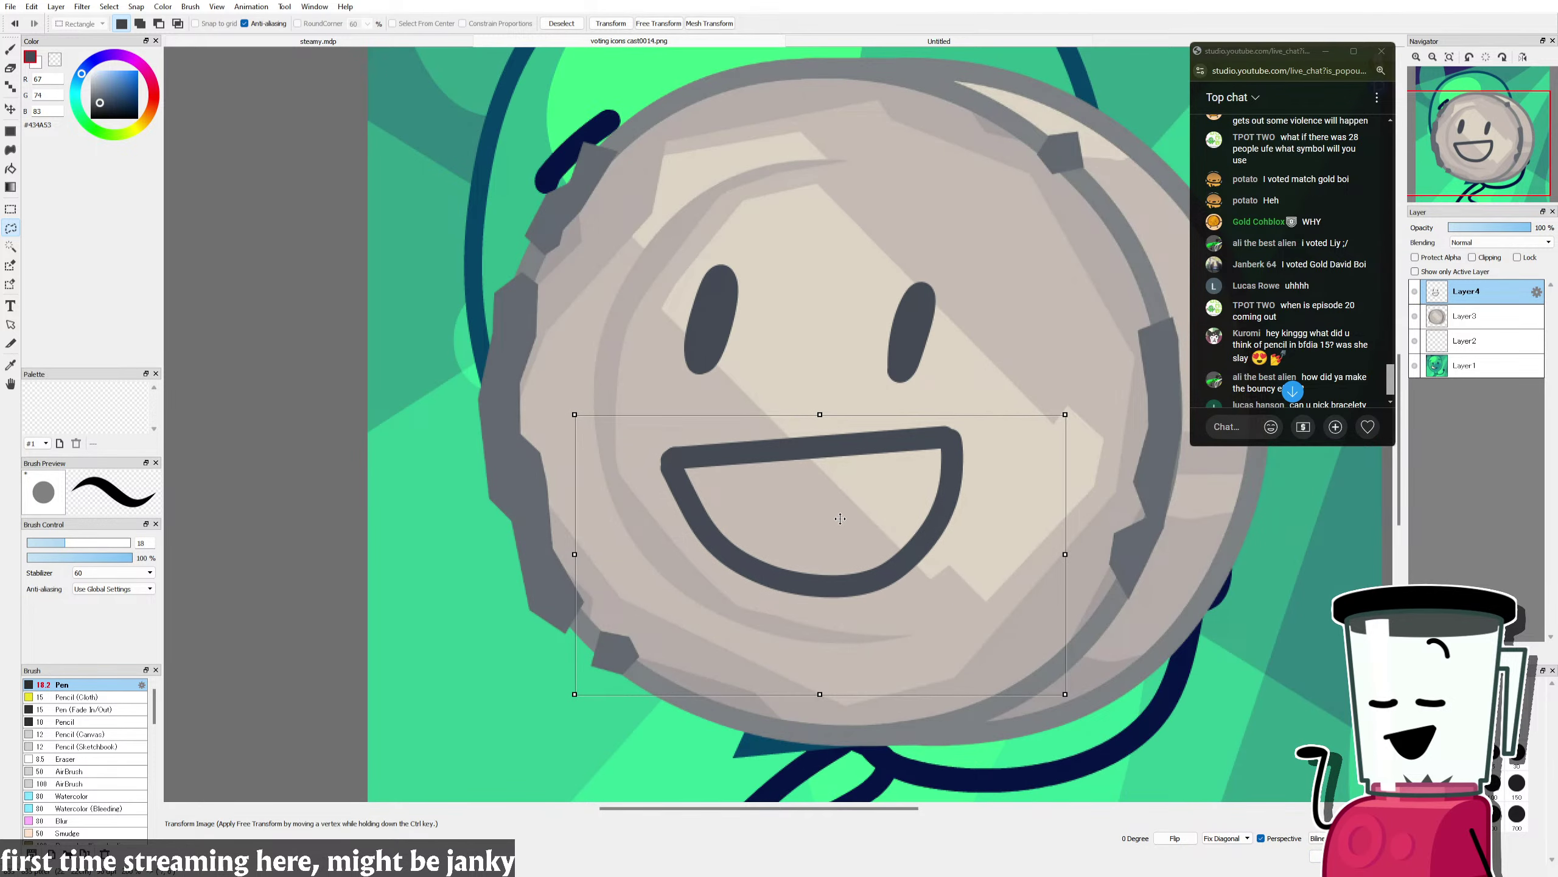
{"action": "key", "text": "Return"}
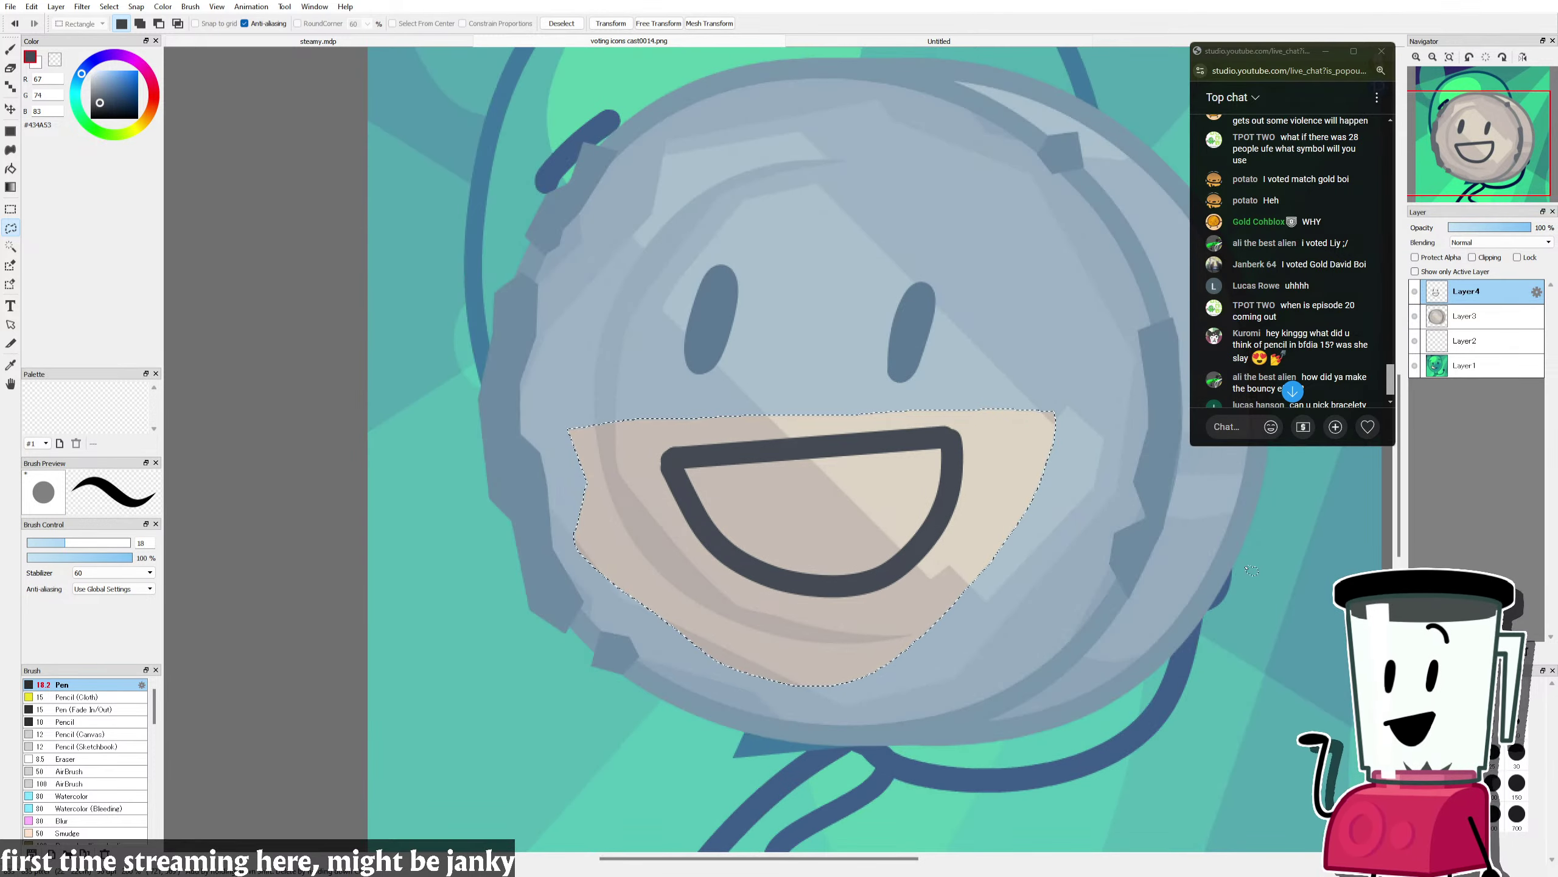
{"action": "left_click", "coordinate": [10, 210]}
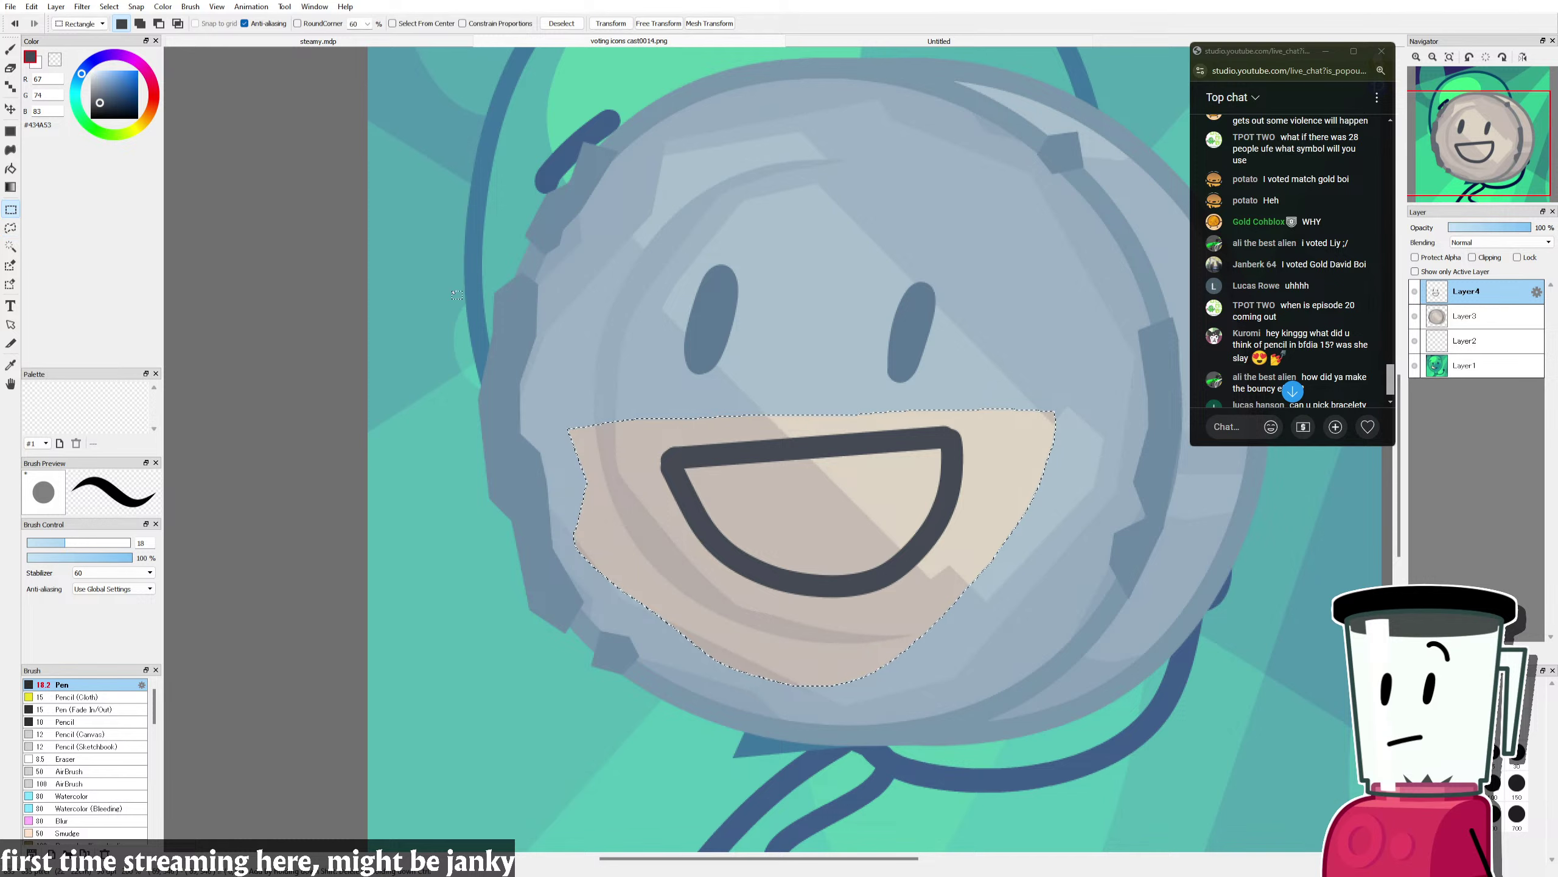
{"action": "key", "text": "ctrl+d"}
Step: Add a new layer directly below the face layer and set the Pen colour to white
{"action": "key", "text": "ctrl+shift+n"}
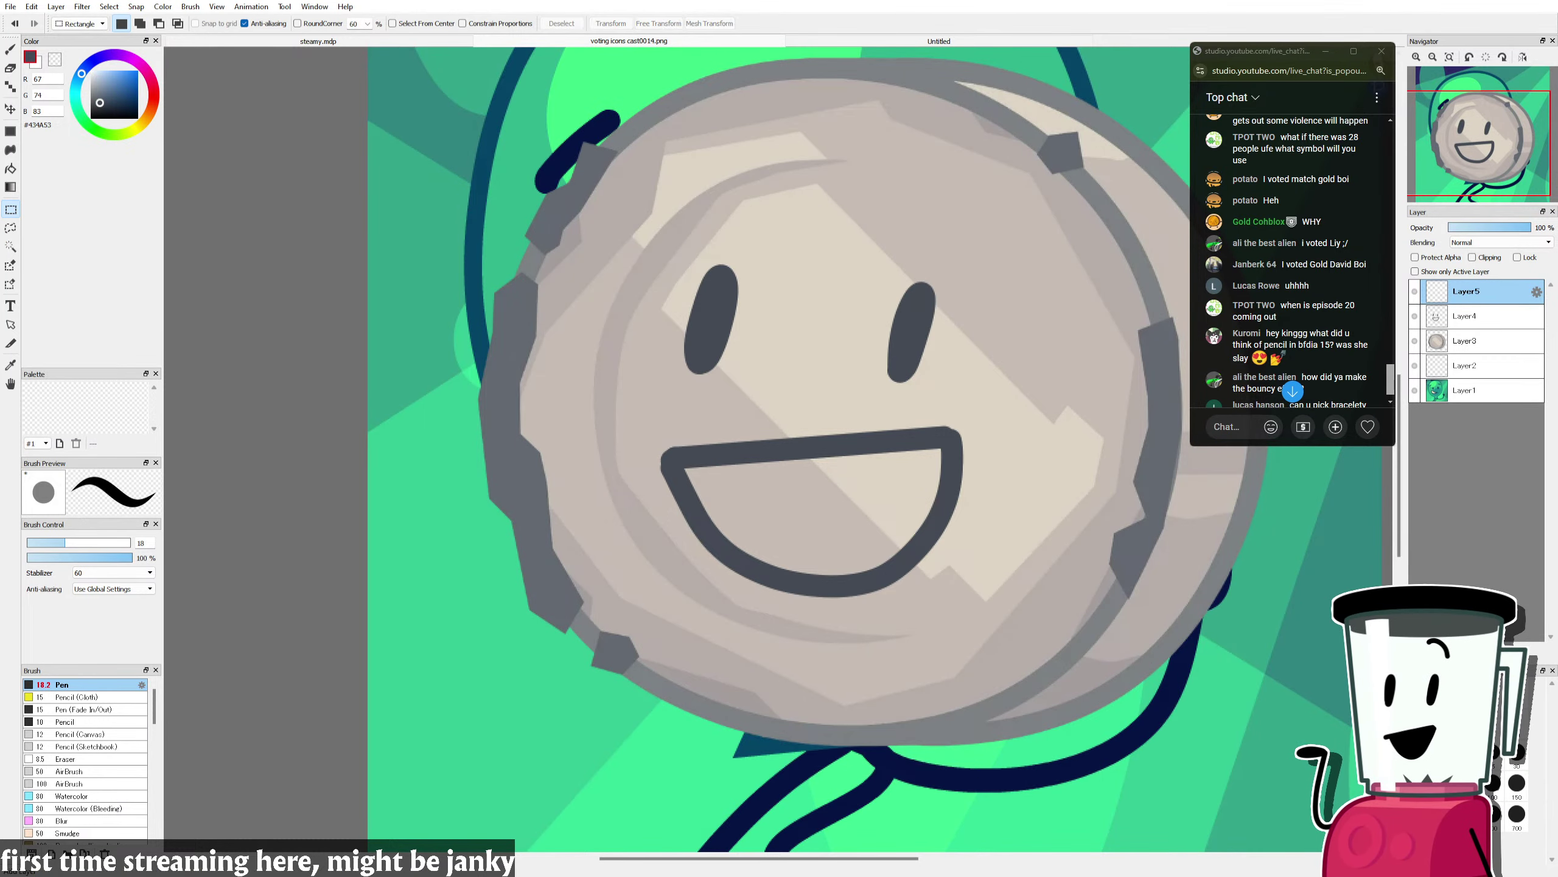
{"action": "left_click_drag", "start_coordinate": [1474, 303], "coordinate": [1475, 328]}
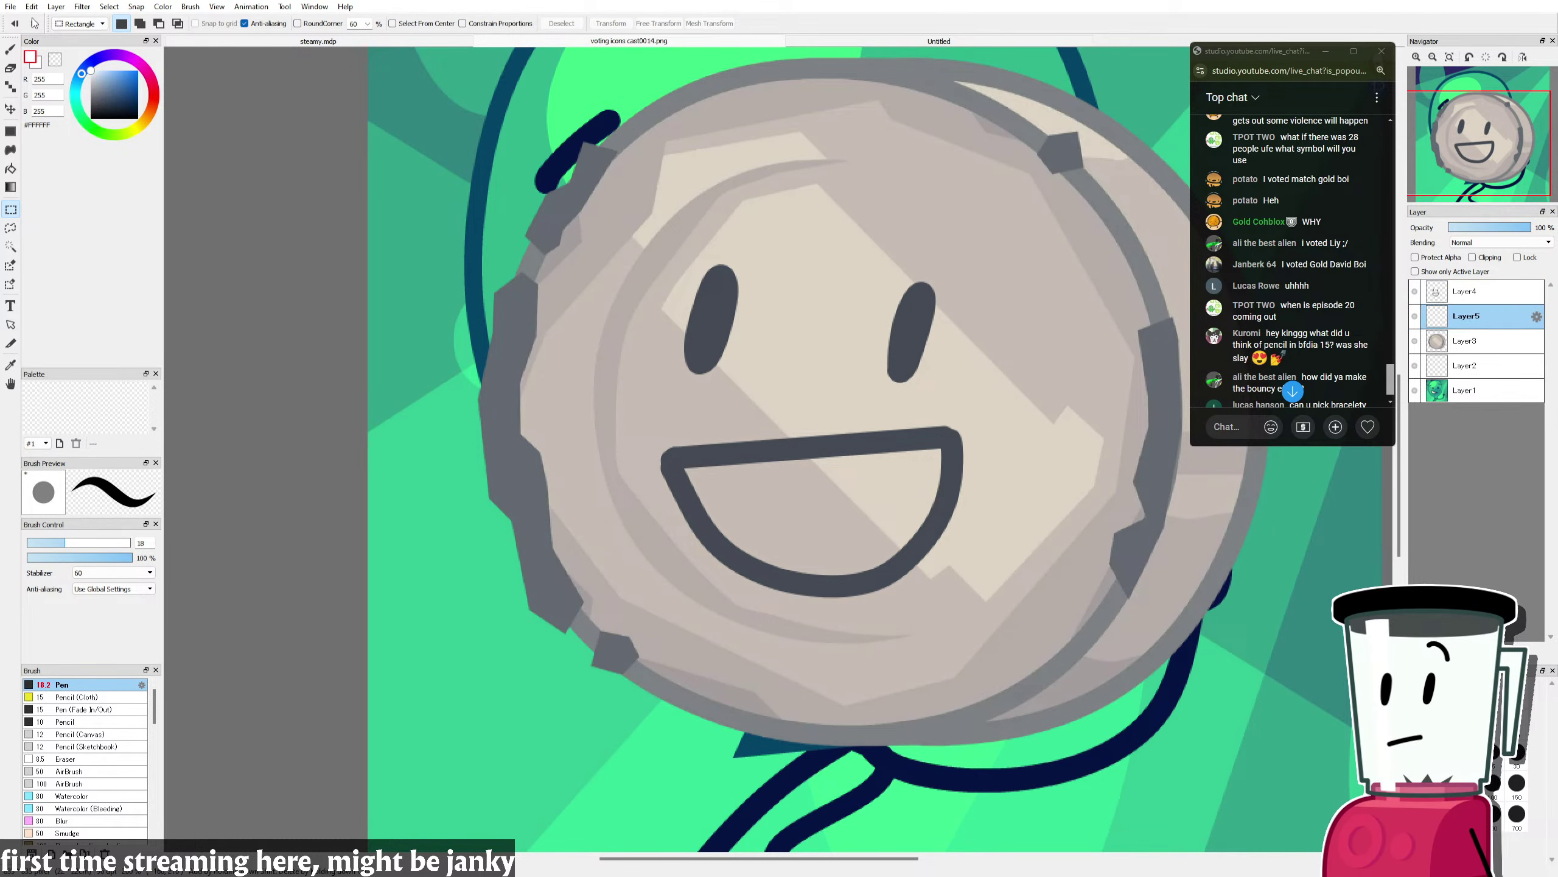
{"action": "left_click", "coordinate": [11, 53]}
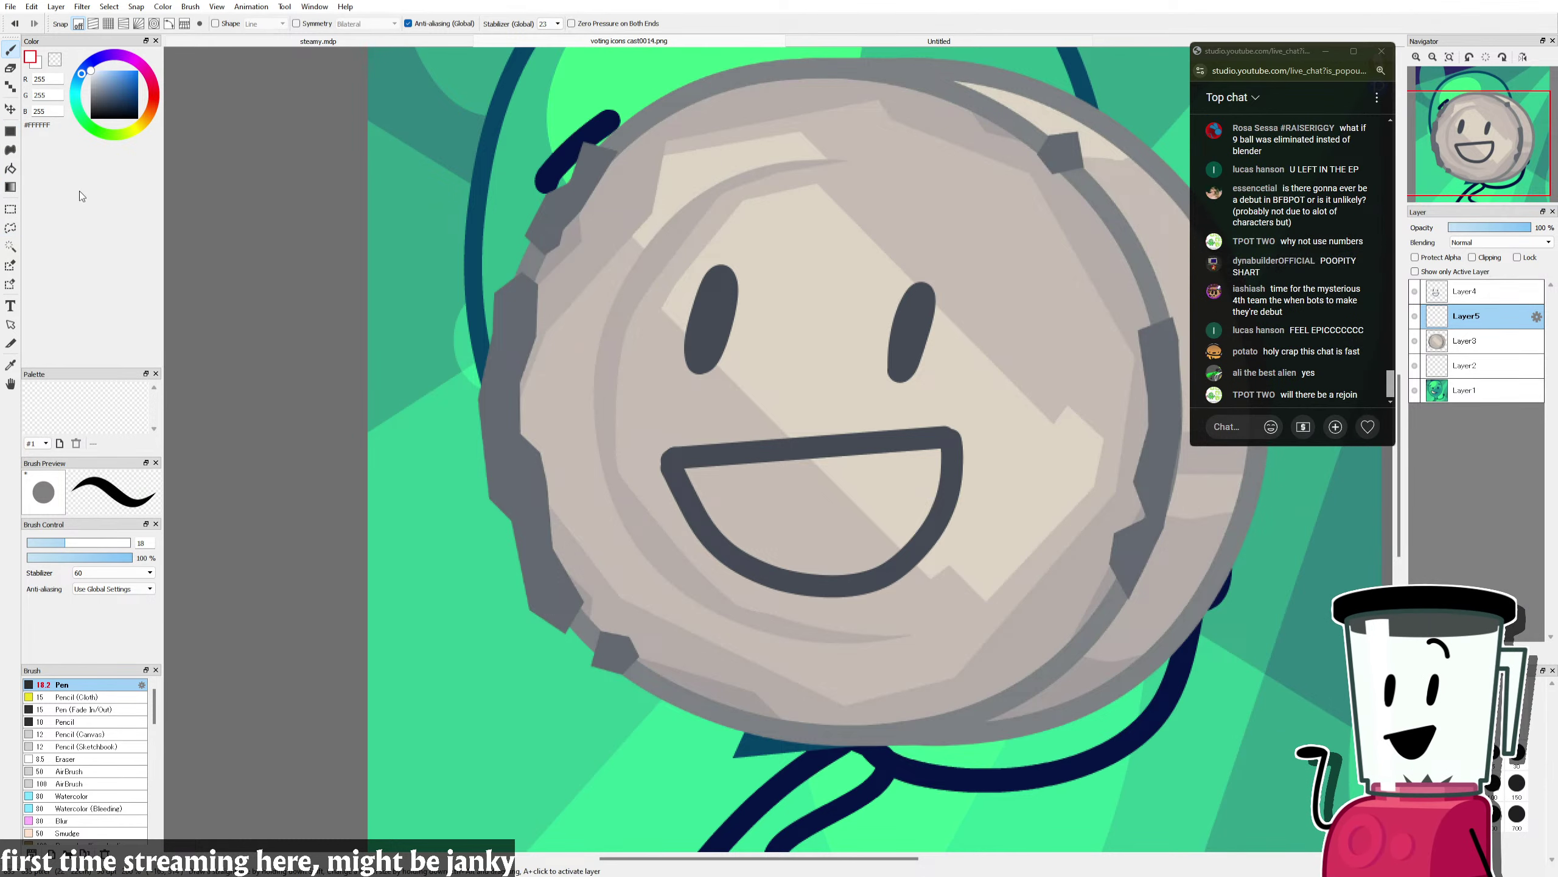
Step: Fill the whole inside of the mouth outline with white on Layer5
{"action": "key", "text": "g"}
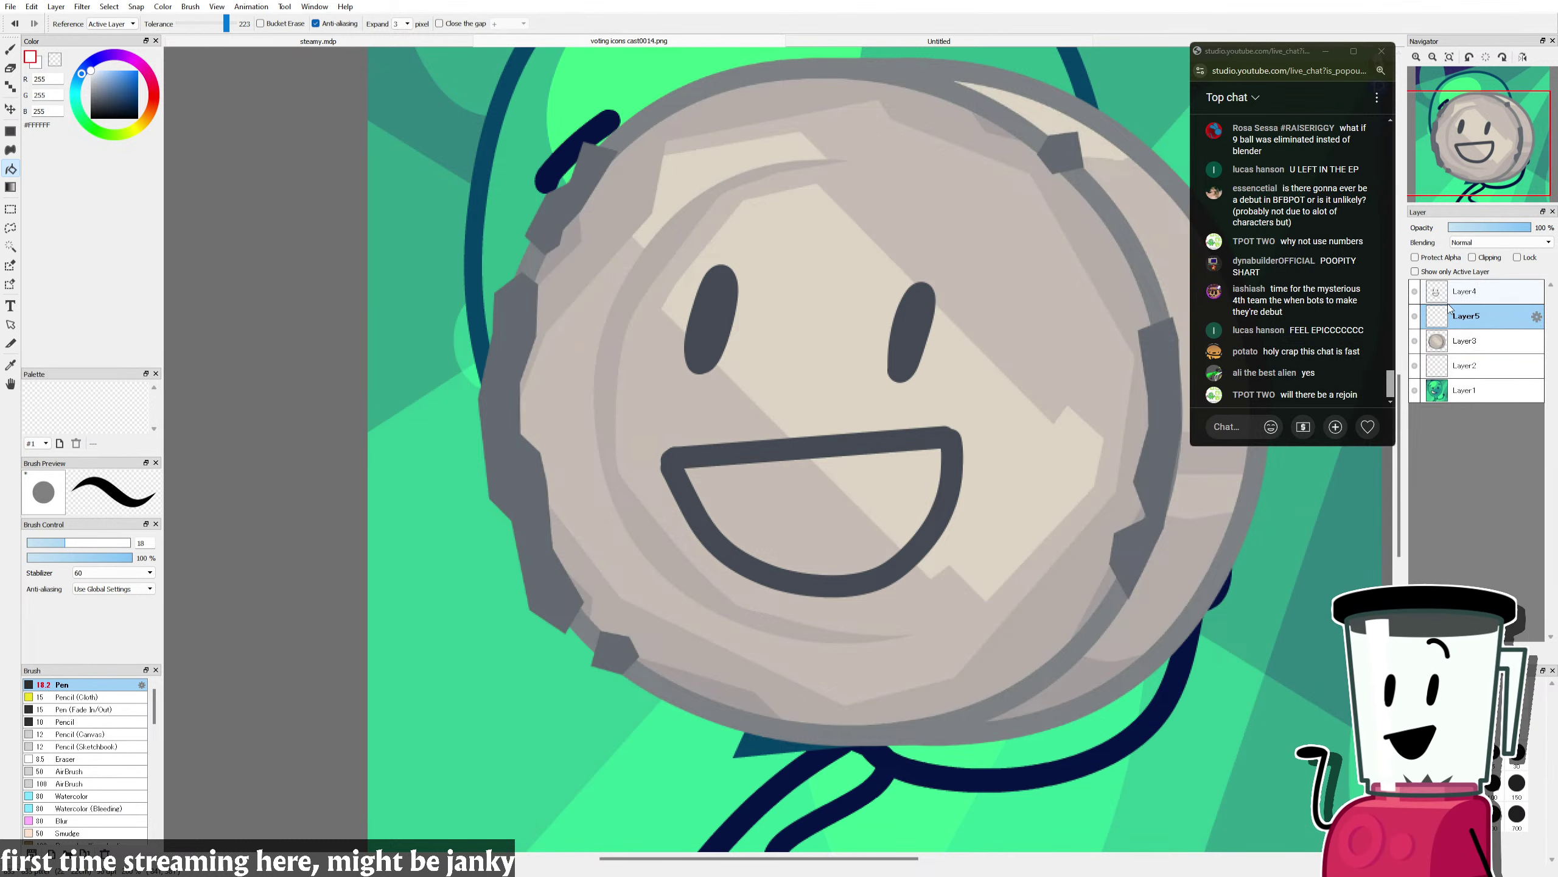
{"action": "left_click", "coordinate": [826, 546]}
{"action": "left_click", "coordinate": [9, 51]}
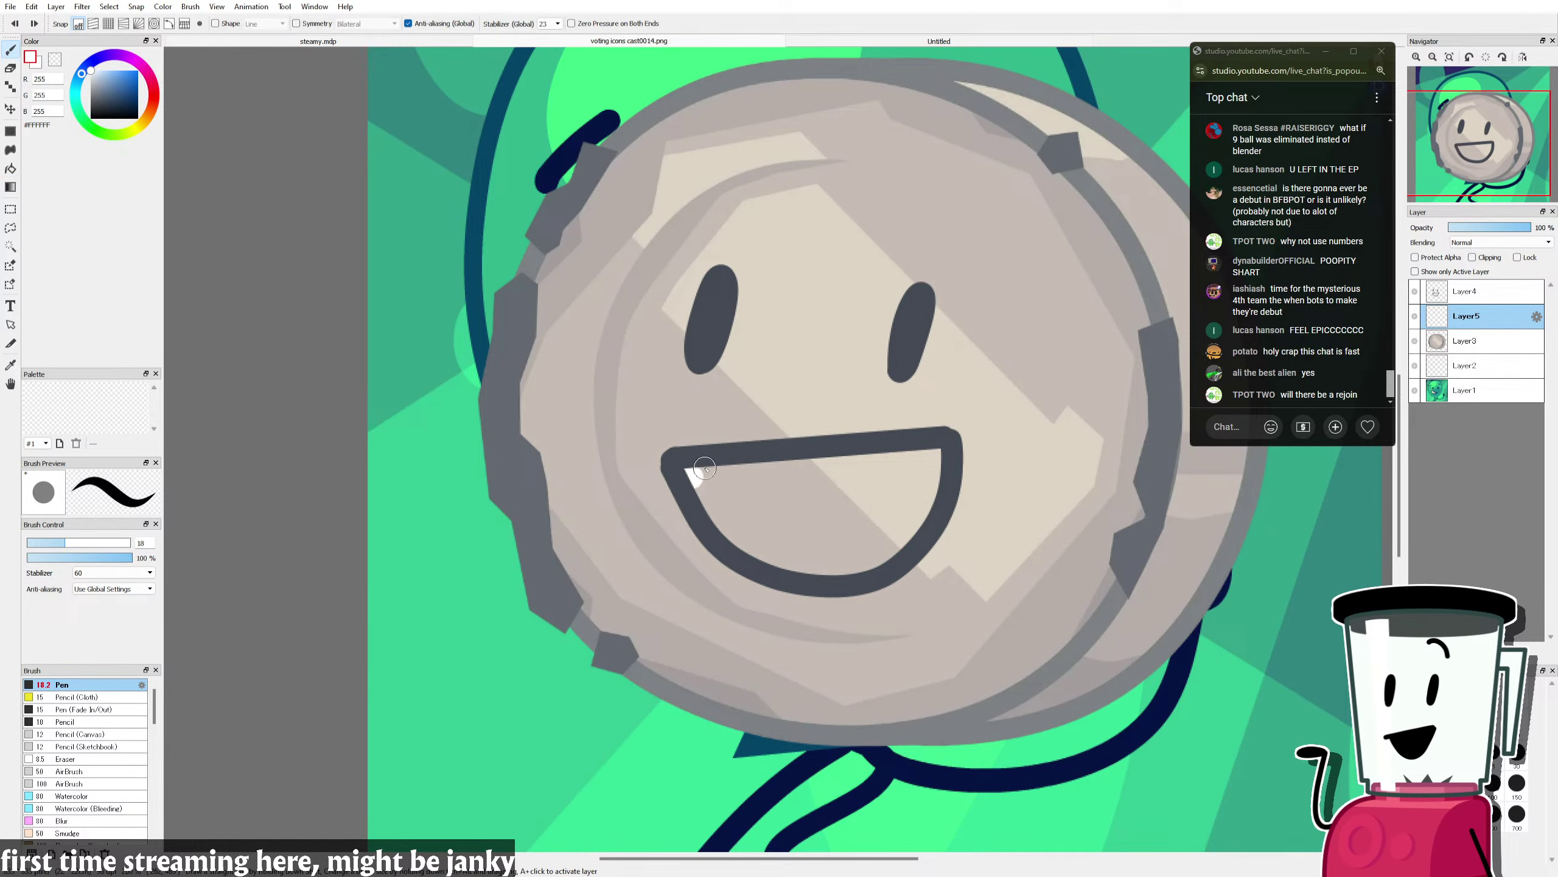
{"action": "left_click_drag", "start_coordinate": [704, 469], "coordinate": [715, 474]}
{"action": "mouse_move", "coordinate": [938, 457]}
{"action": "left_mouse_down"}
{"action": "mouse_move", "coordinate": [764, 488]}
{"action": "mouse_move", "coordinate": [797, 461]}
{"action": "left_mouse_up"}
{"action": "mouse_move", "coordinate": [700, 481]}
{"action": "left_mouse_down"}
{"action": "mouse_move", "coordinate": [764, 556]}
{"action": "mouse_move", "coordinate": [744, 537]}
{"action": "mouse_move", "coordinate": [800, 565]}
{"action": "mouse_move", "coordinate": [865, 563]}
{"action": "mouse_move", "coordinate": [828, 564]}
{"action": "mouse_move", "coordinate": [870, 556]}
{"action": "mouse_move", "coordinate": [903, 515]}
{"action": "mouse_move", "coordinate": [885, 560]}
{"action": "mouse_move", "coordinate": [929, 456]}
{"action": "left_mouse_up"}
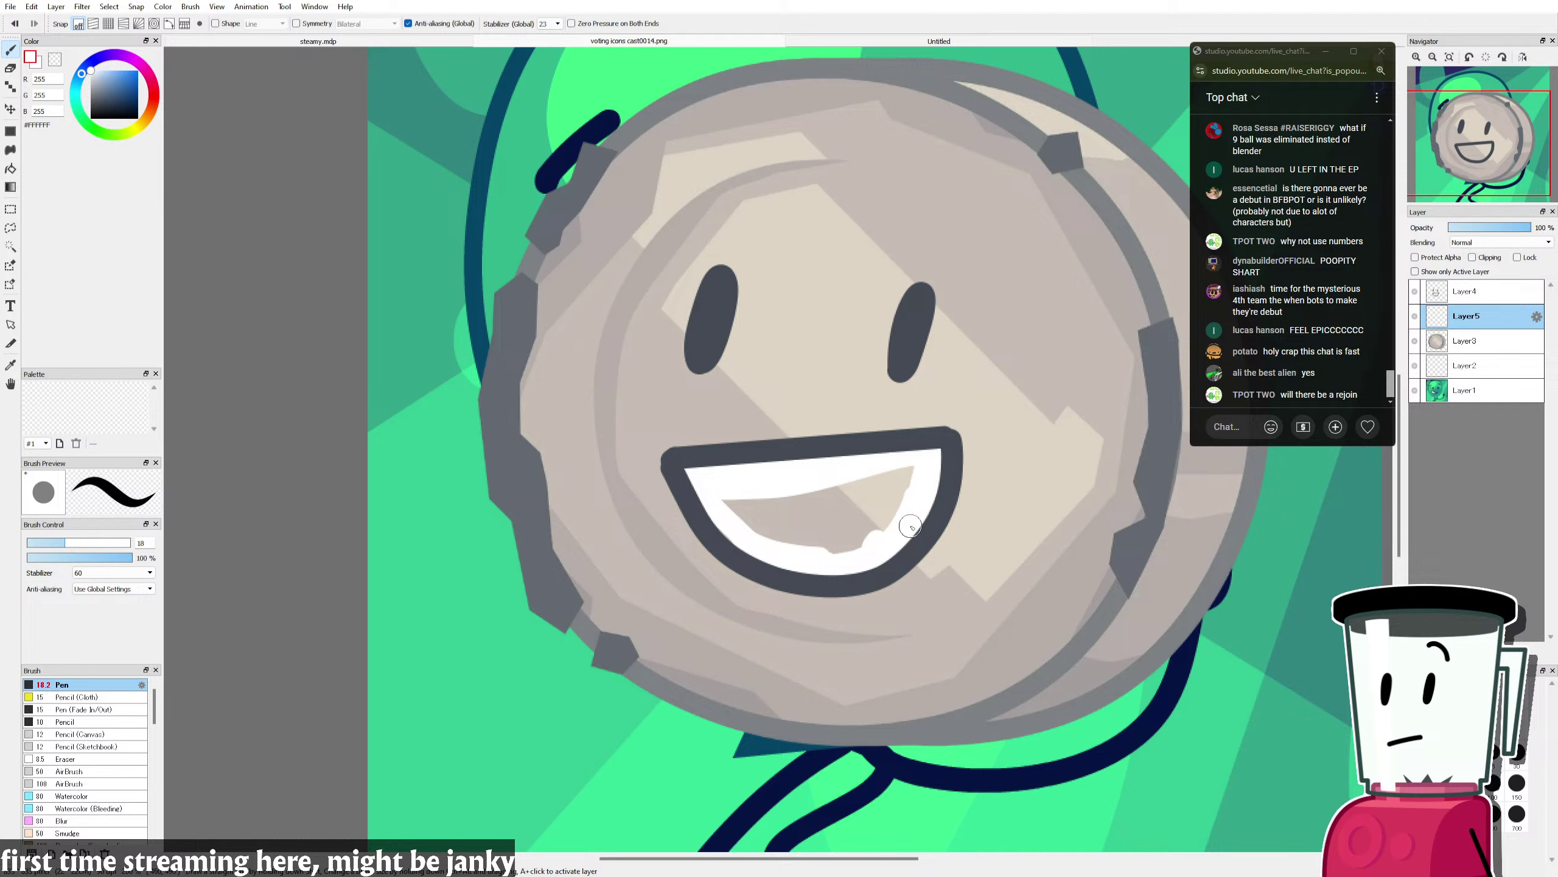
{"action": "mouse_move", "coordinate": [911, 526]}
{"action": "left_mouse_down"}
{"action": "mouse_move", "coordinate": [914, 476]}
{"action": "mouse_move", "coordinate": [874, 541]}
{"action": "mouse_move", "coordinate": [901, 471]}
{"action": "mouse_move", "coordinate": [842, 552]}
{"action": "mouse_move", "coordinate": [897, 470]}
{"action": "mouse_move", "coordinate": [832, 557]}
{"action": "mouse_move", "coordinate": [870, 504]}
{"action": "mouse_move", "coordinate": [818, 555]}
{"action": "mouse_move", "coordinate": [868, 473]}
{"action": "mouse_move", "coordinate": [791, 555]}
{"action": "mouse_move", "coordinate": [831, 510]}
{"action": "mouse_move", "coordinate": [824, 494]}
{"action": "mouse_move", "coordinate": [790, 540]}
{"action": "mouse_move", "coordinate": [829, 525]}
{"action": "mouse_move", "coordinate": [802, 554]}
{"action": "mouse_move", "coordinate": [837, 524]}
{"action": "mouse_move", "coordinate": [738, 535]}
{"action": "mouse_move", "coordinate": [778, 528]}
{"action": "mouse_move", "coordinate": [733, 520]}
{"action": "mouse_move", "coordinate": [728, 502]}
{"action": "mouse_move", "coordinate": [830, 491]}
{"action": "left_mouse_up"}
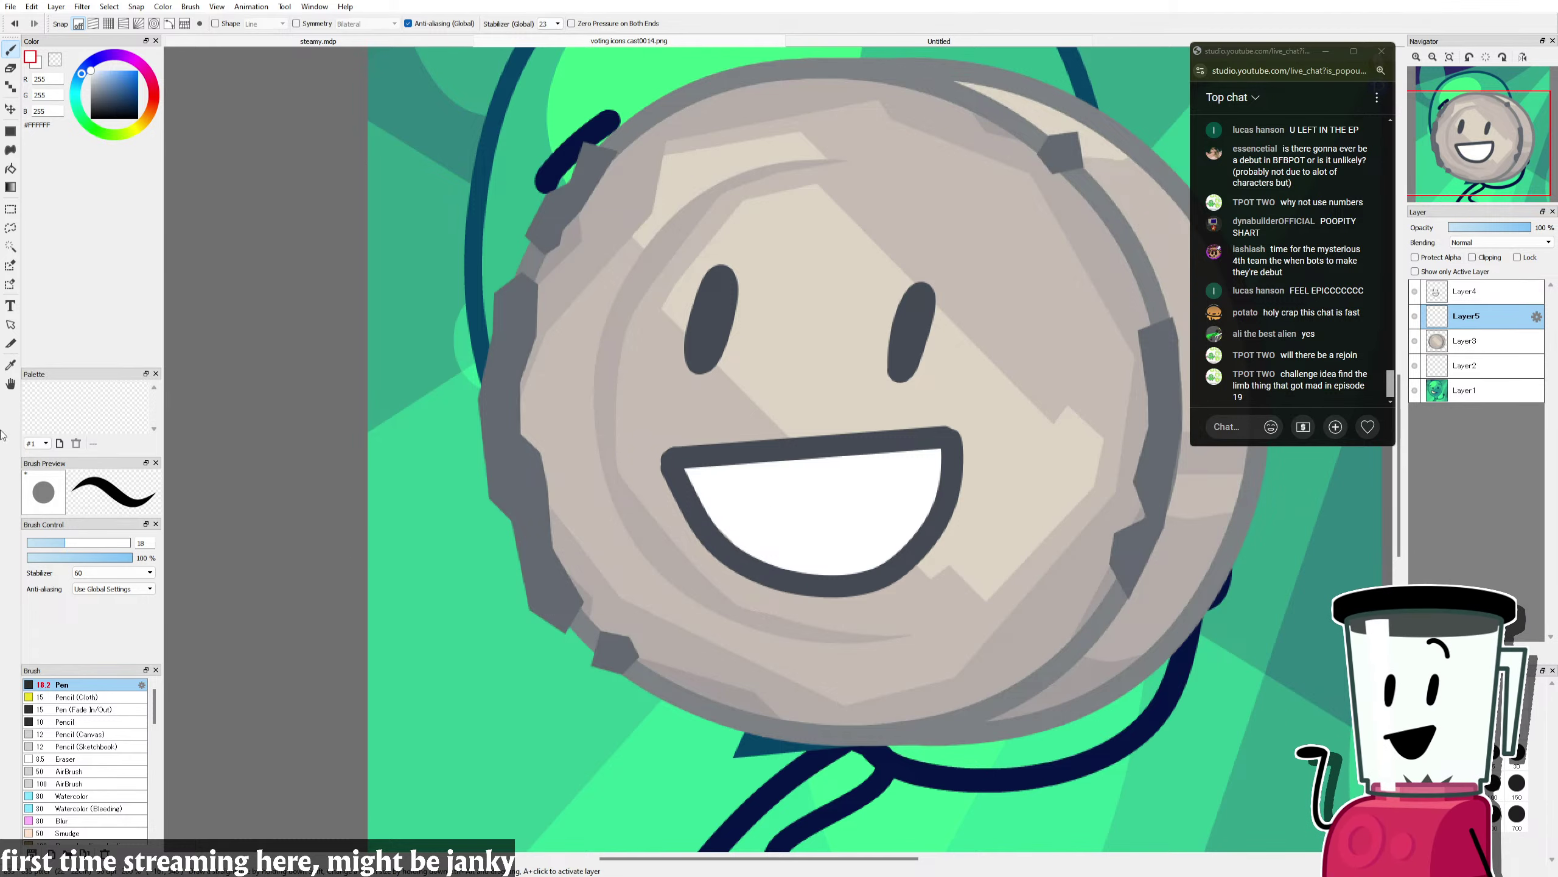
Step: Sample the mouth outline's dark grey as the Pen colour
{"action": "key", "text": "i"}
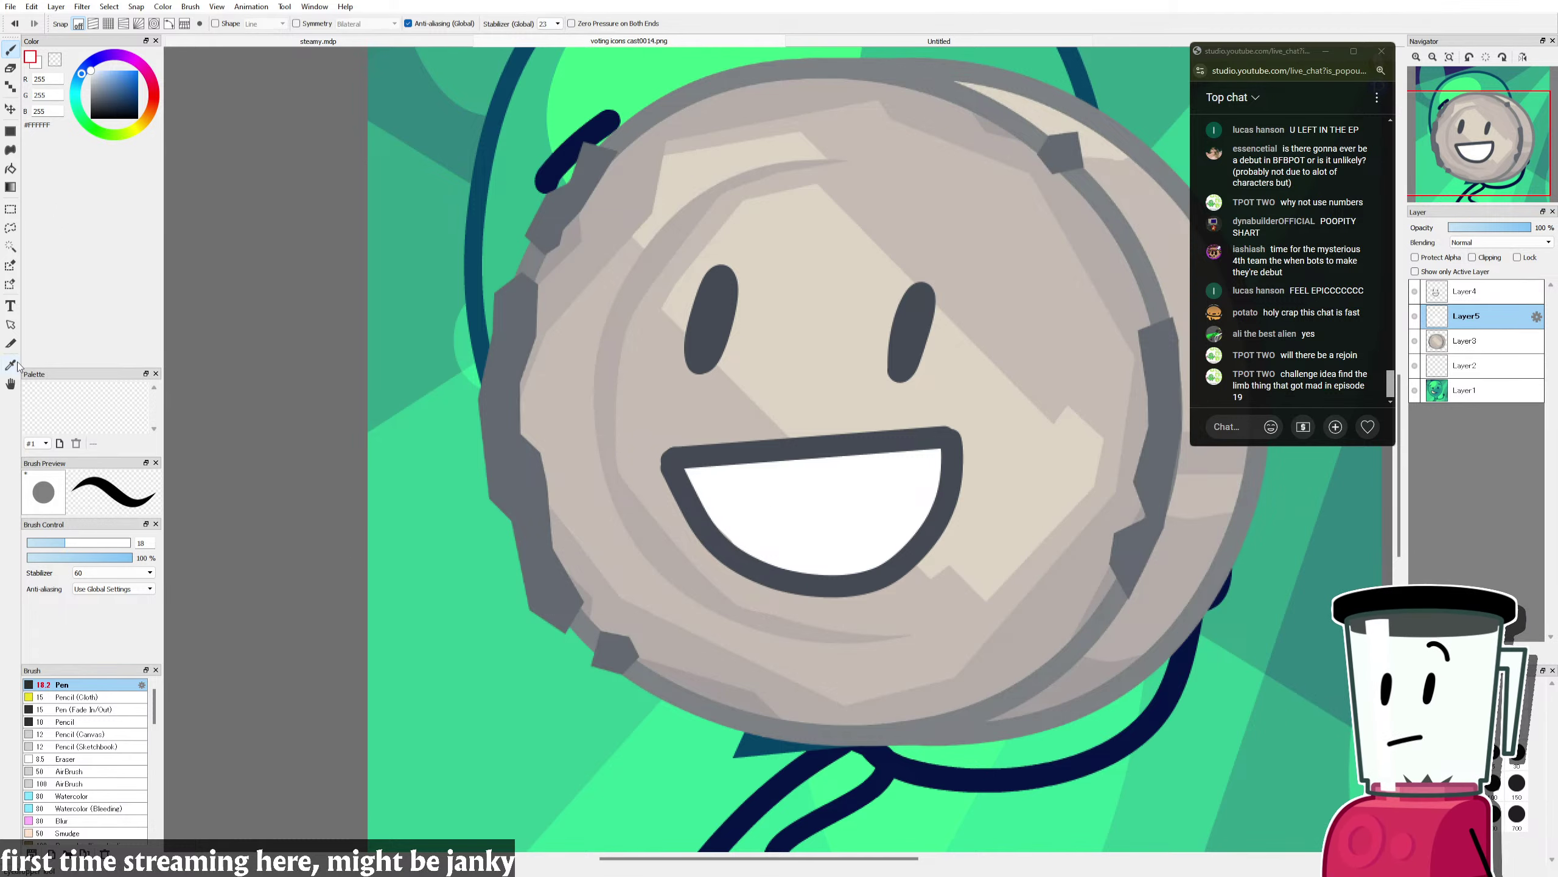
{"action": "left_click", "coordinate": [835, 446]}
{"action": "left_click", "coordinate": [8, 52]}
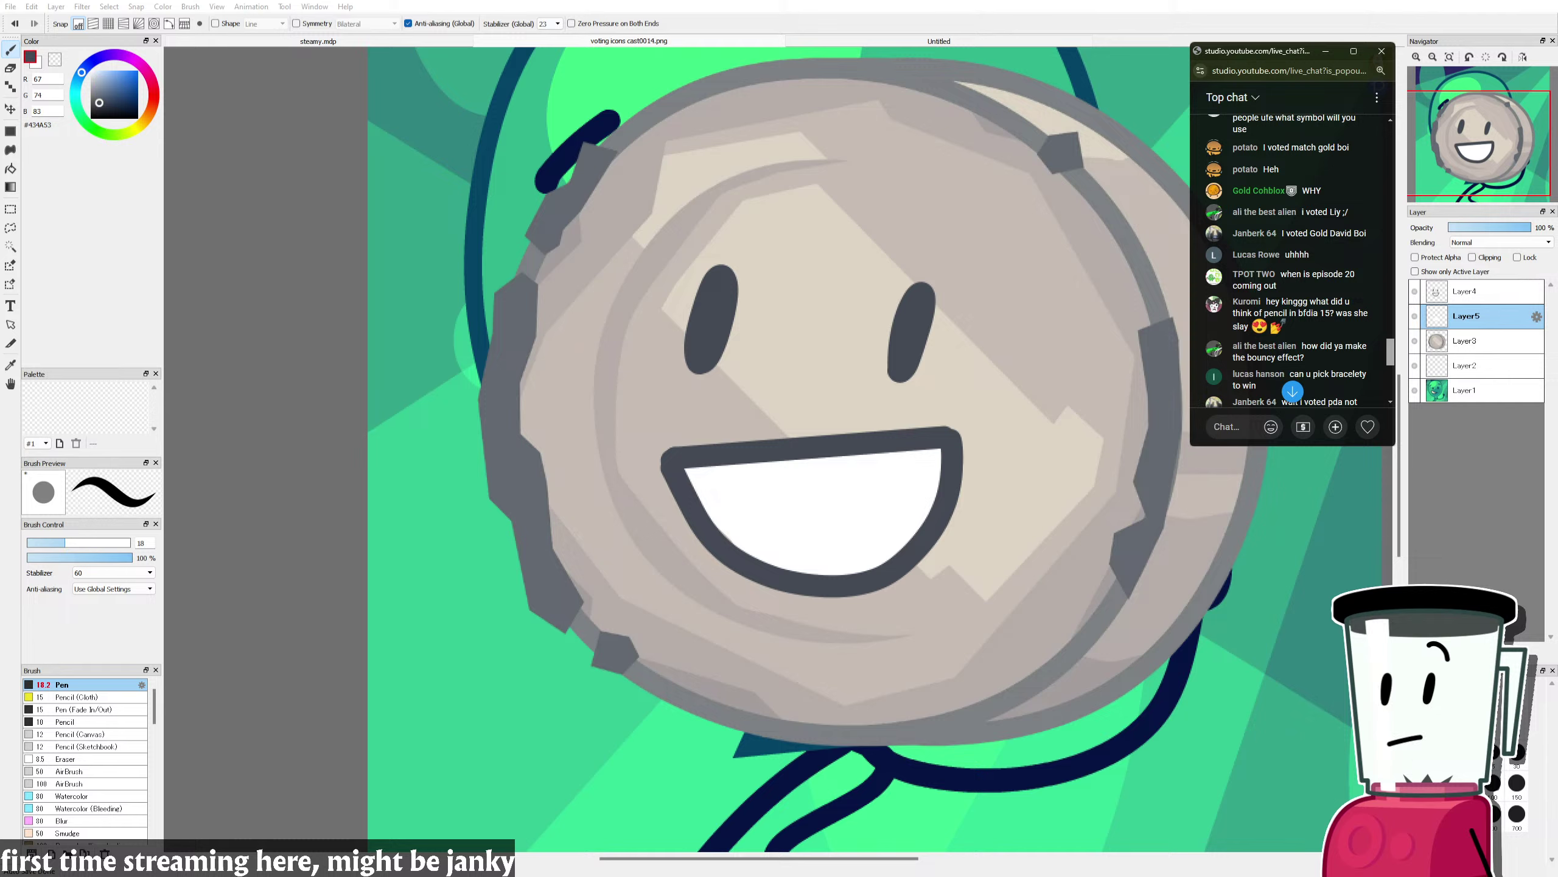
{"action": "key", "text": "alt+Tab"}
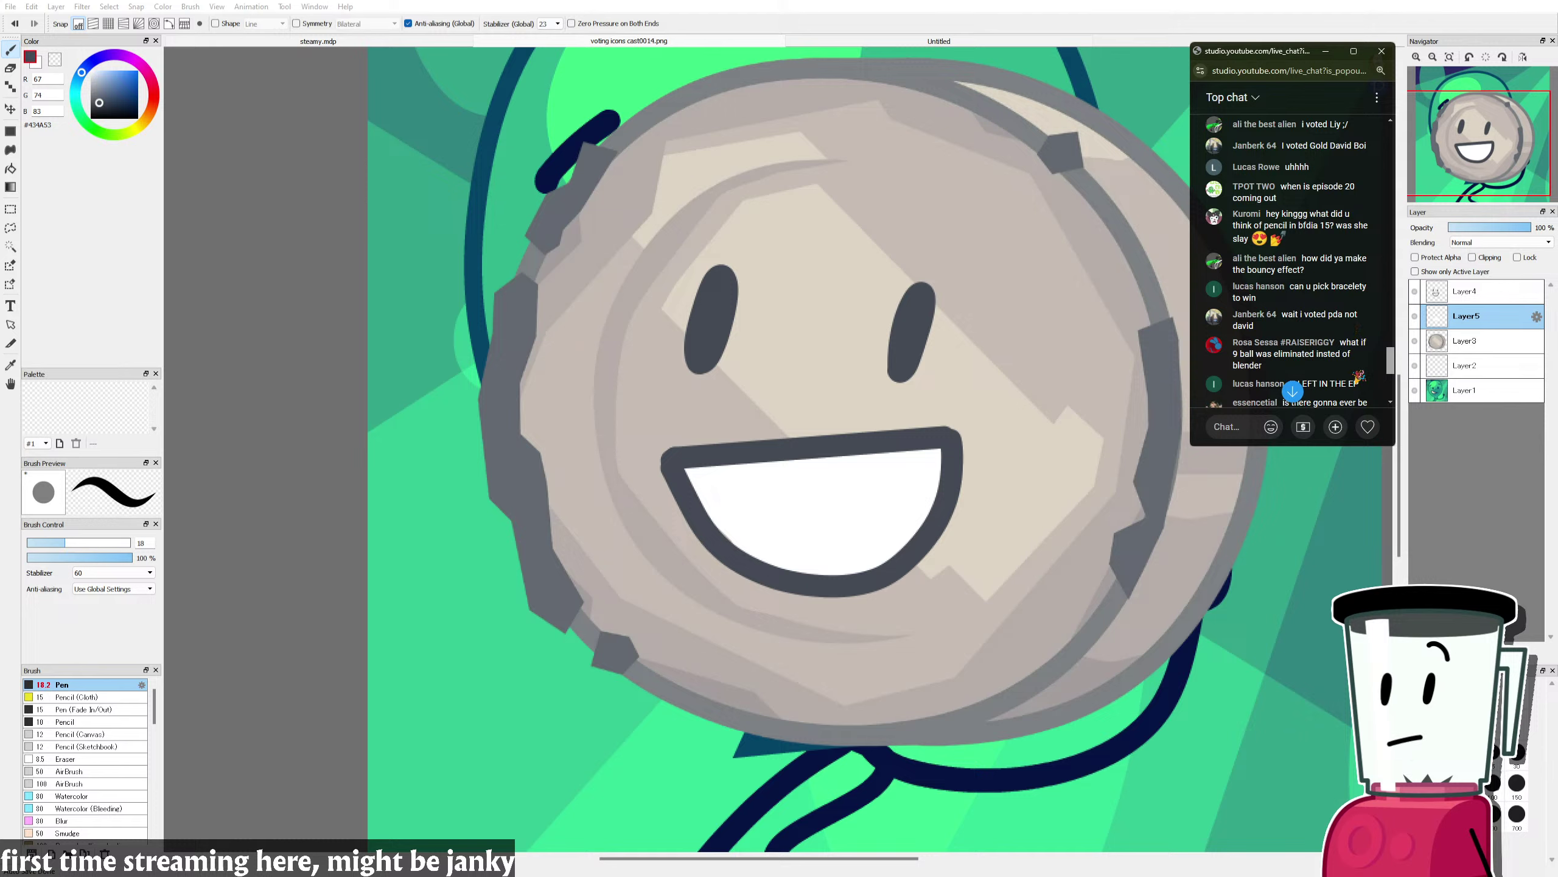
{"action": "left_click", "coordinate": [671, 464]}
{"action": "key", "text": "ctrl+z"}
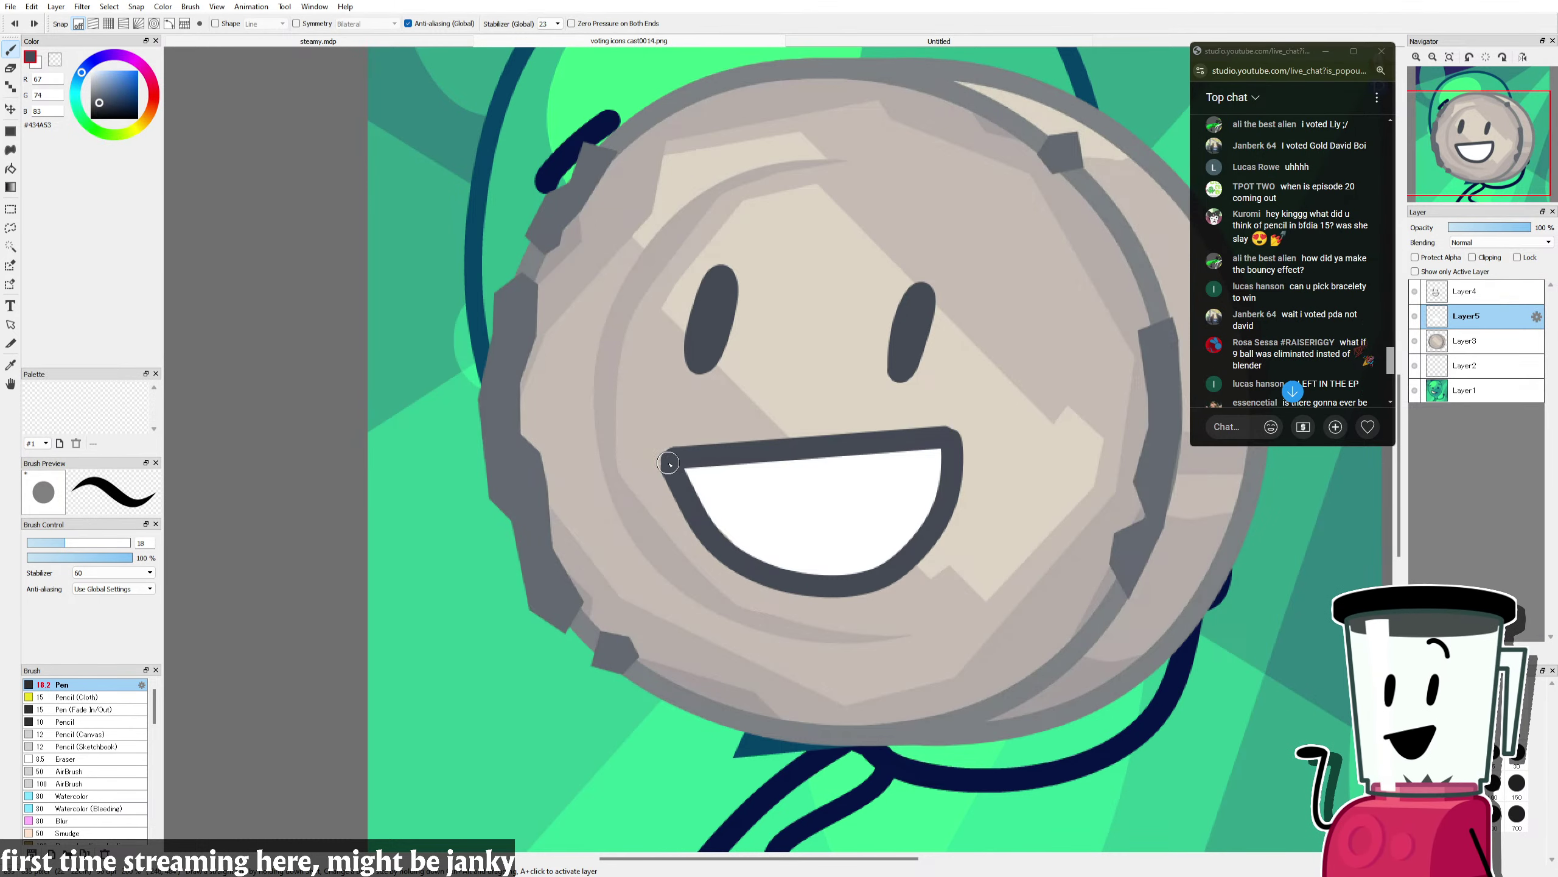
{"action": "mouse_move", "coordinate": [670, 463]}
{"action": "left_mouse_down"}
{"action": "mouse_move", "coordinate": [660, 412]}
{"action": "mouse_move", "coordinate": [672, 451]}
{"action": "left_mouse_up"}
{"action": "key", "text": "ctrl+z"}
Step: Add a new layer above the white mouth fill and draw a diagonal dark grey line across the mouth to separate the teeth
{"action": "left_click", "coordinate": [1418, 652]}
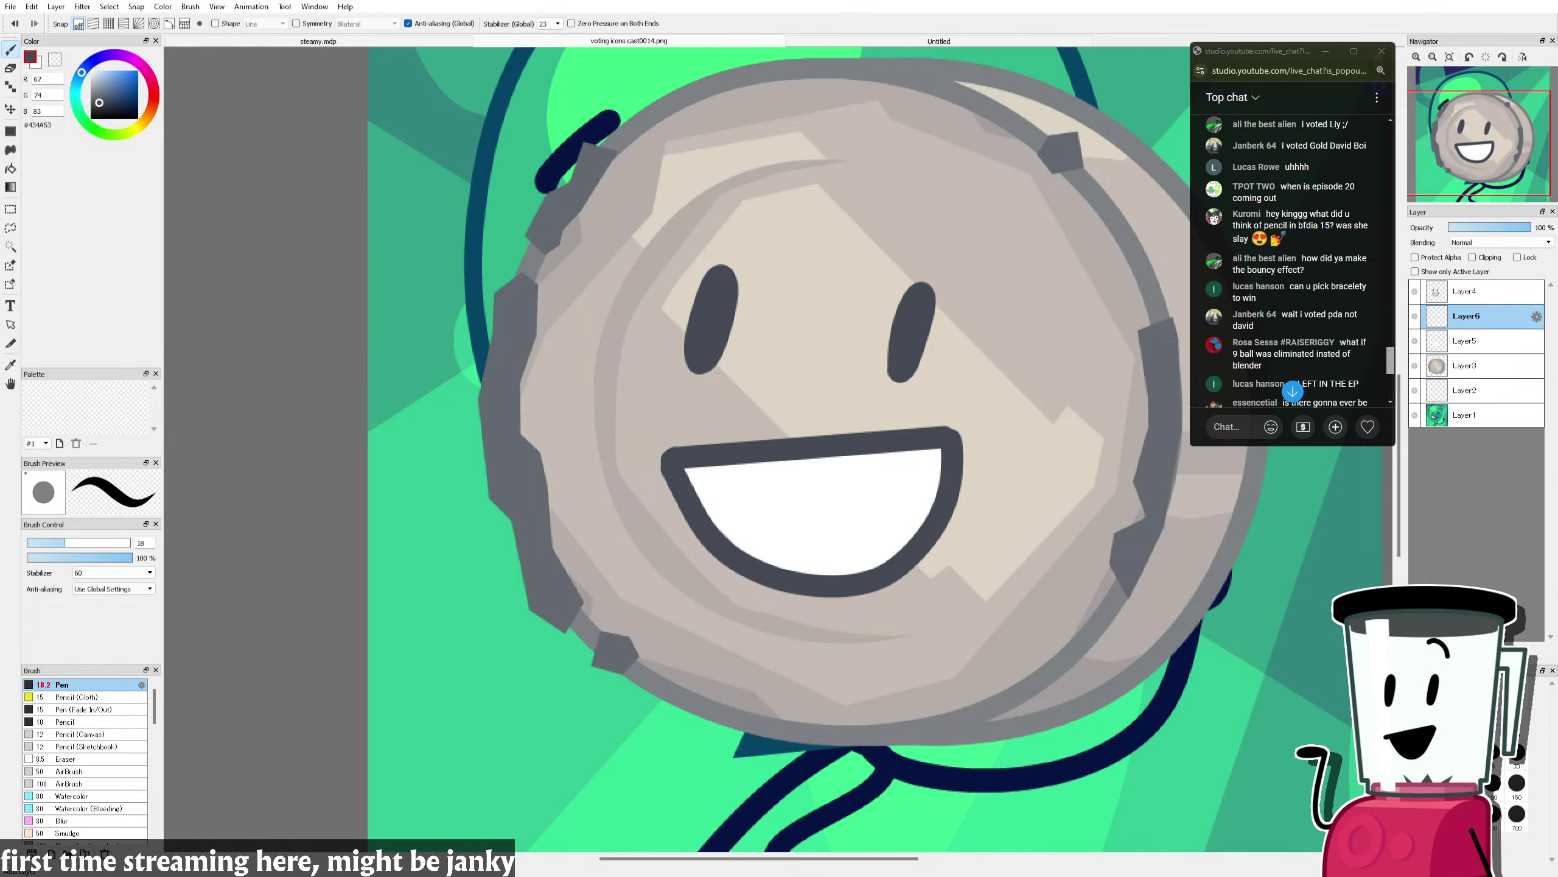
{"action": "left_click_drag", "start_coordinate": [835, 453], "coordinate": [923, 542]}
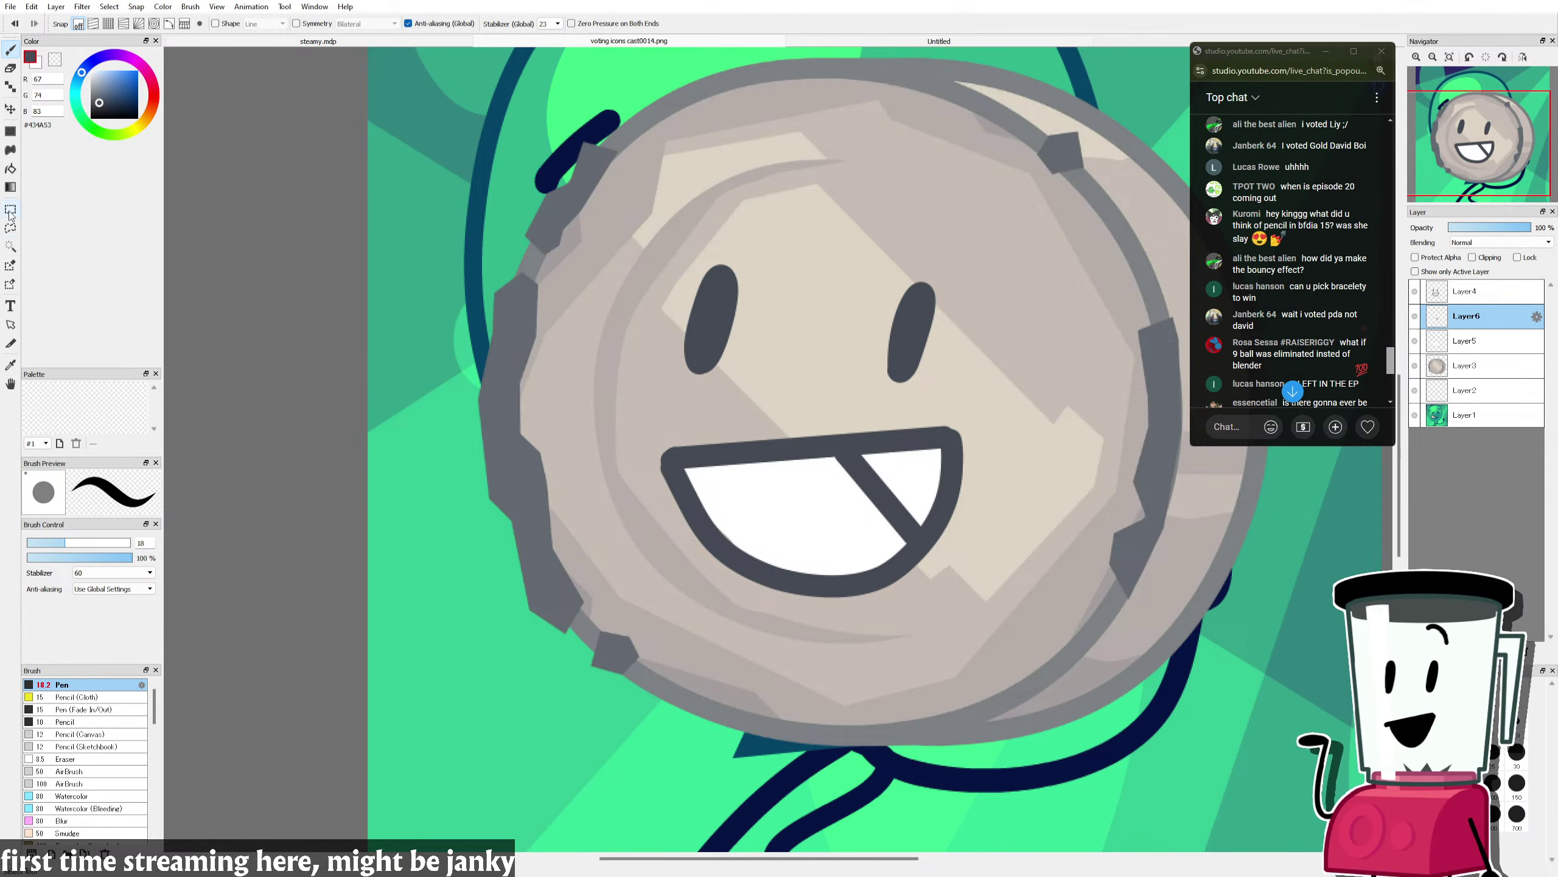
{"action": "key", "text": "m"}
{"action": "mouse_move", "coordinate": [995, 407]}
{"action": "left_mouse_down"}
{"action": "mouse_move", "coordinate": [724, 529]}
{"action": "mouse_move", "coordinate": [549, 642]}
{"action": "left_mouse_up"}
{"action": "key", "text": "ctrl+t"}
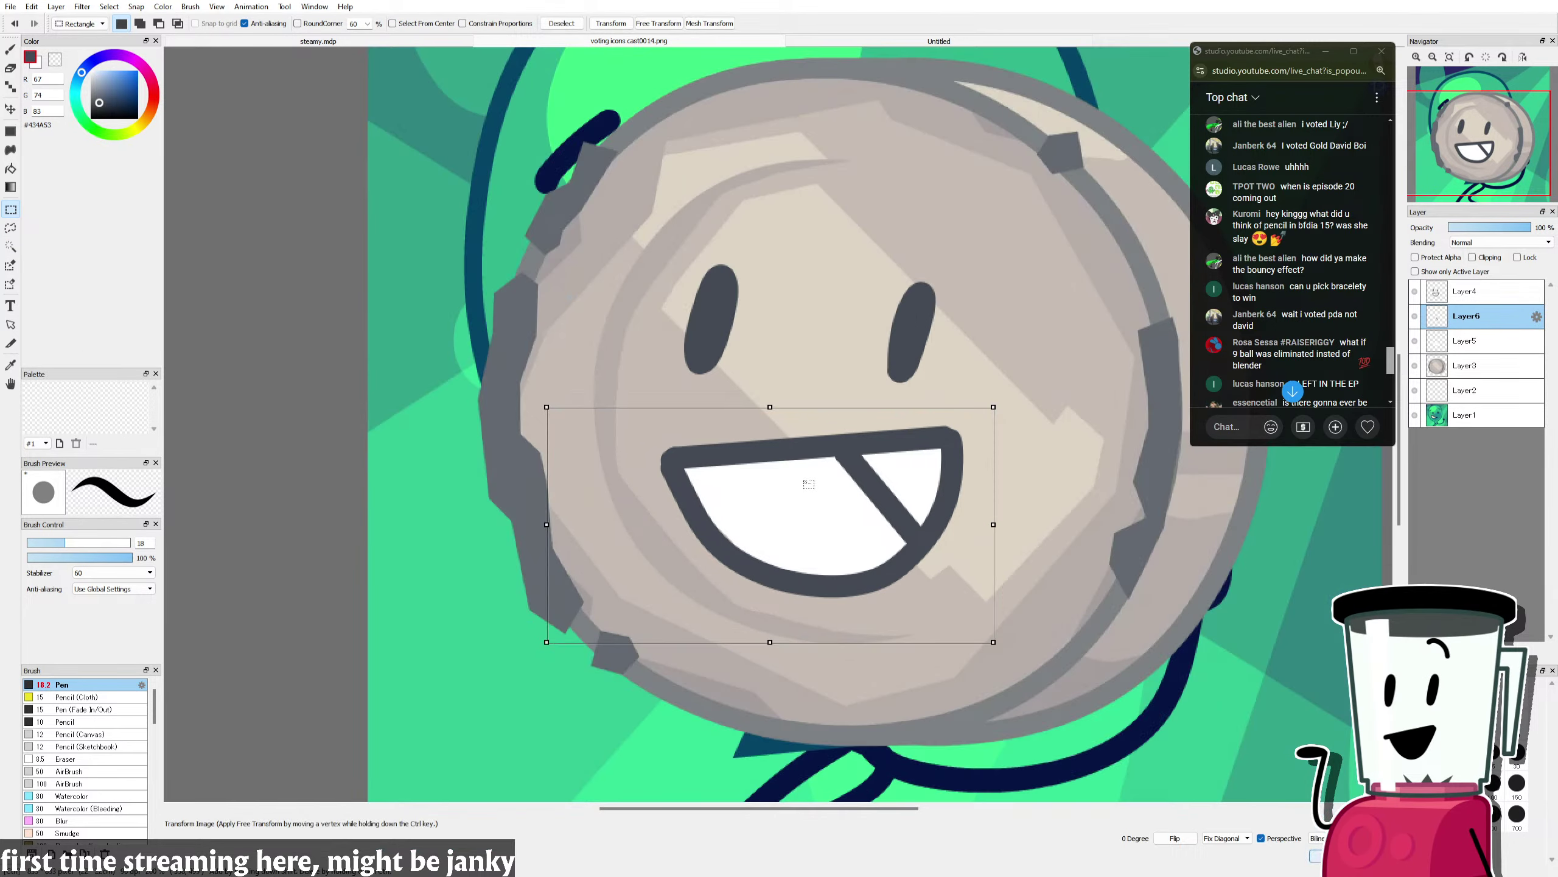
{"action": "left_click_drag", "start_coordinate": [830, 487], "coordinate": [838, 489]}
{"action": "key", "text": "Escape"}
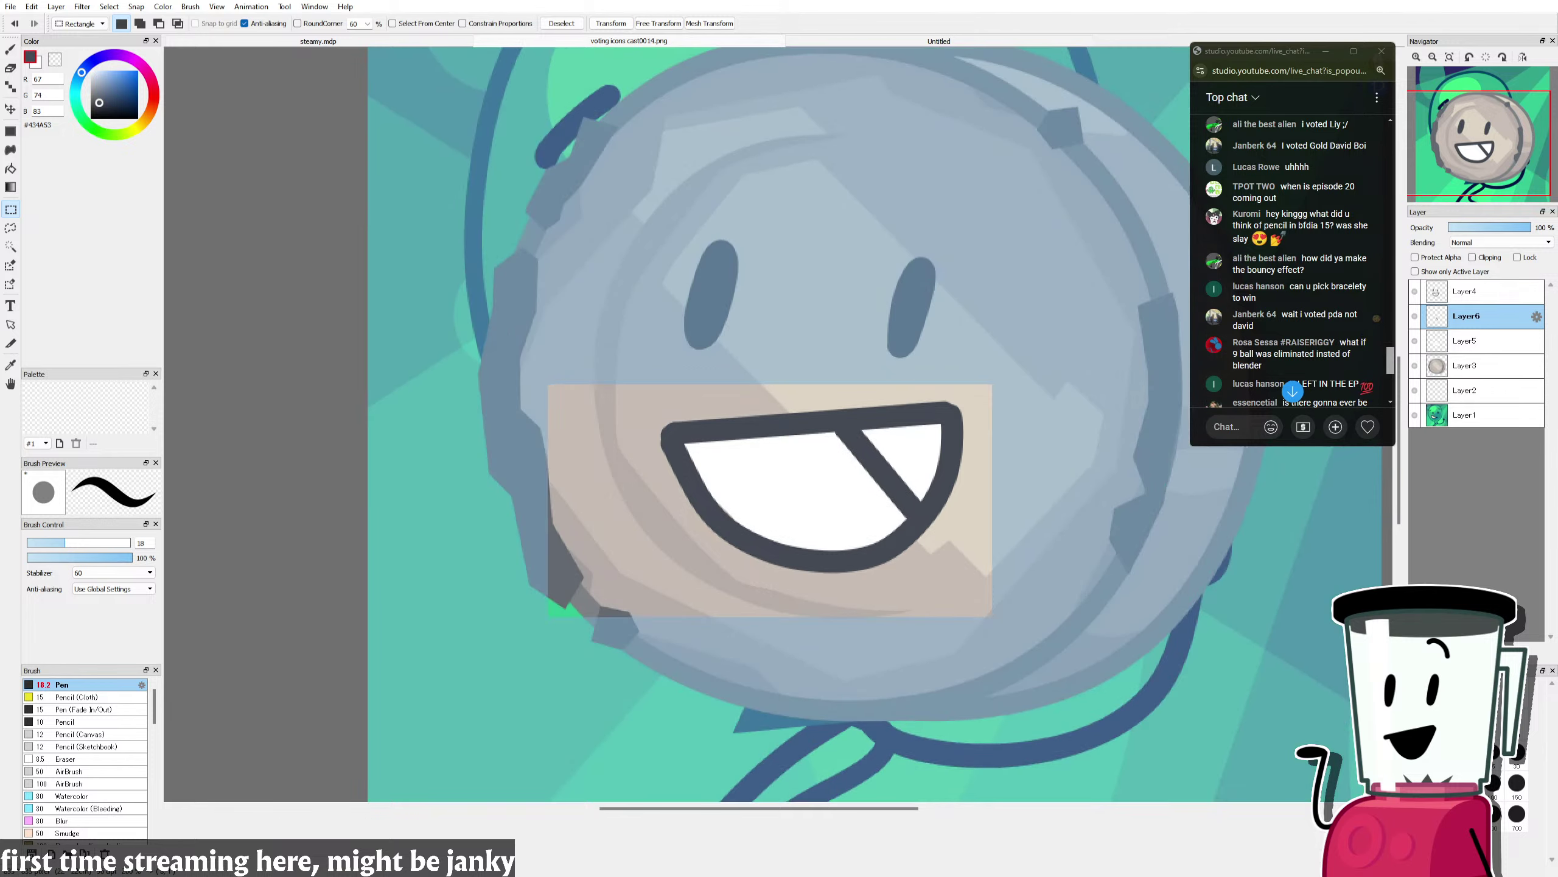
{"action": "key", "text": "ctrl+d"}
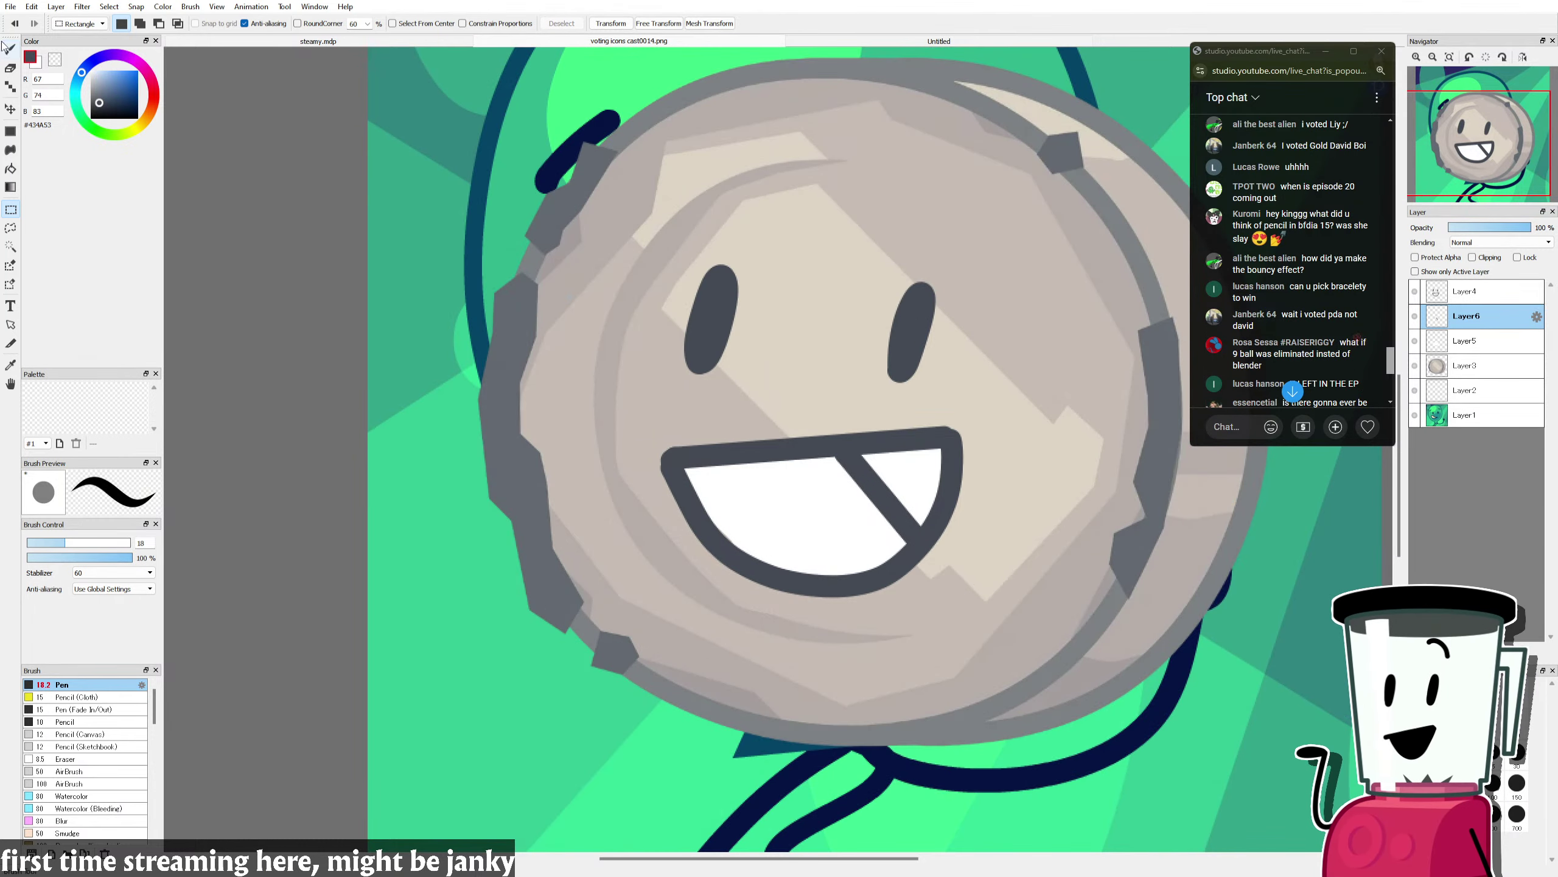
{"action": "key", "text": "b"}
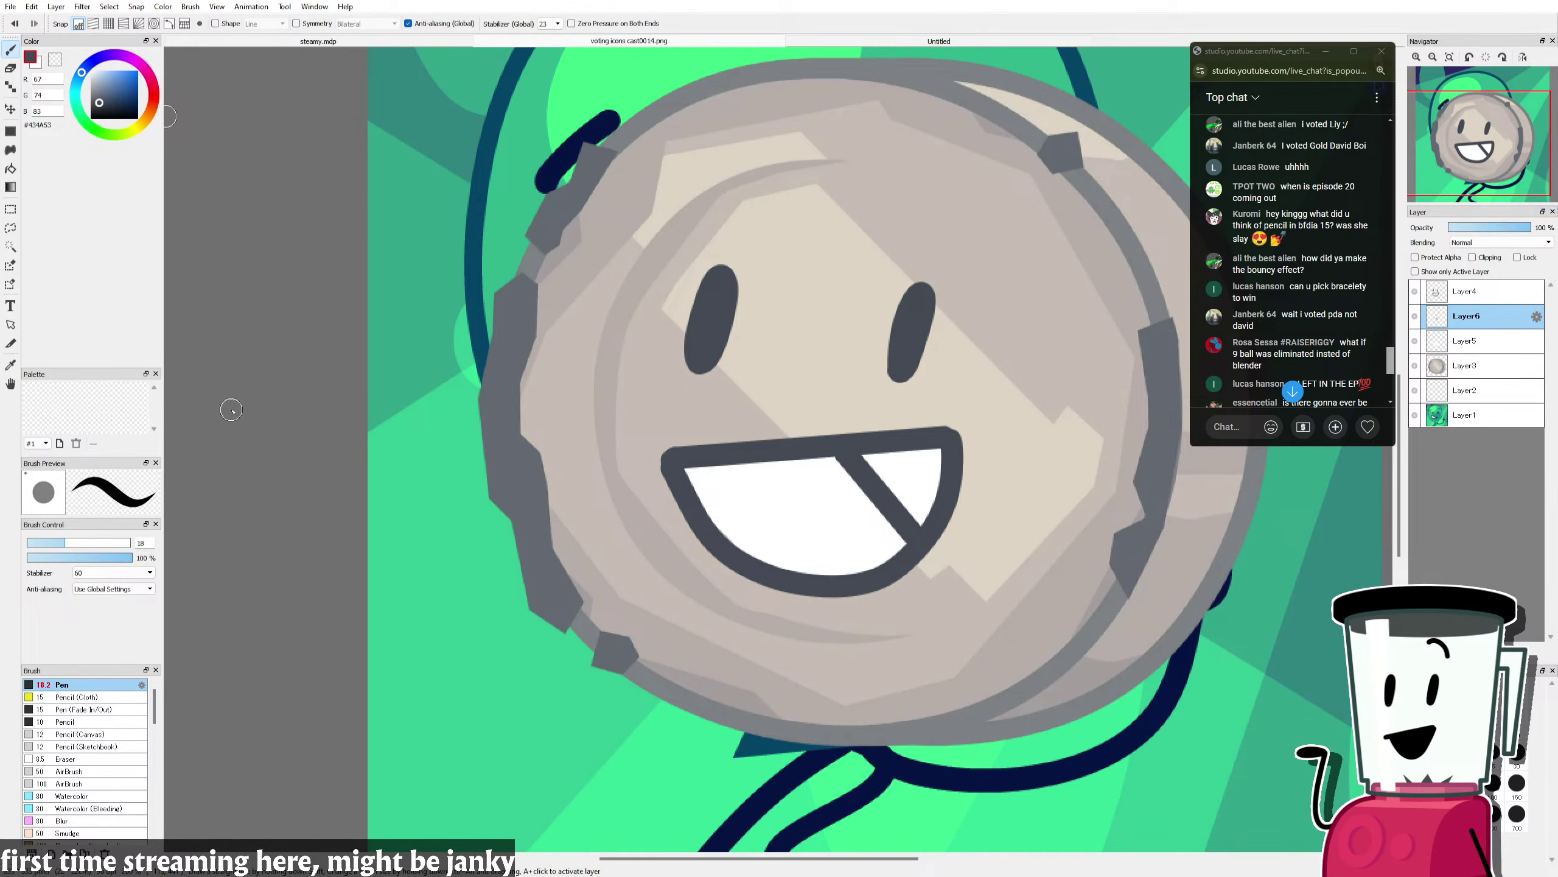
Step: Add a new layer above the face layer and draw a short slanted dark grey eyebrow over the coin's right eye
{"action": "scroll", "coordinate": [571, 480], "scroll_direction": "down", "scroll_amount": 2}
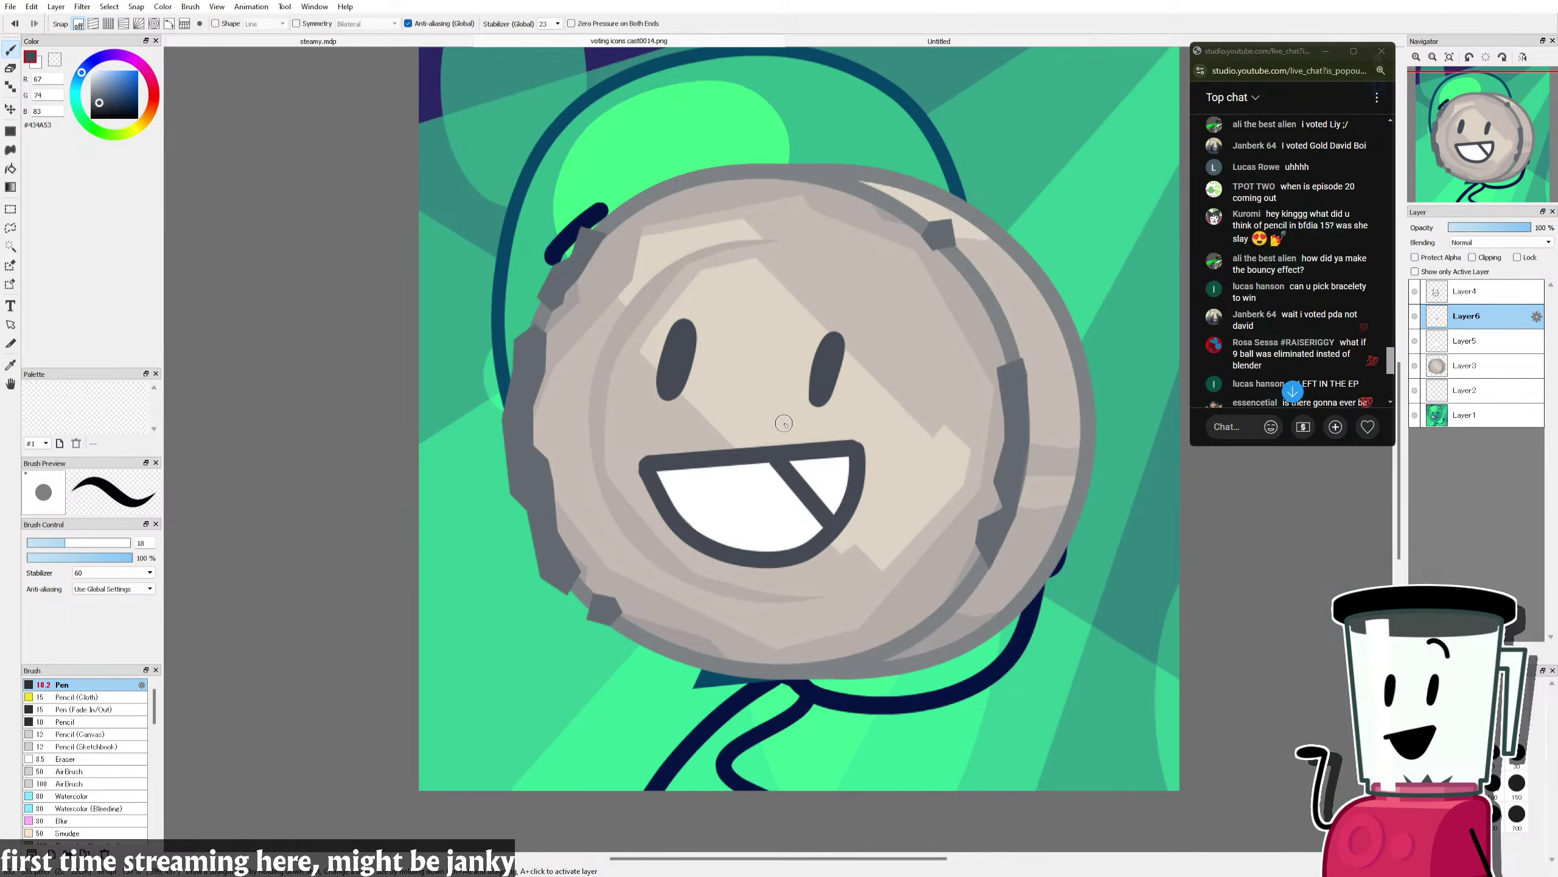
{"action": "left_click", "coordinate": [1456, 293]}
{"action": "key", "text": "ctrl+shift+n"}
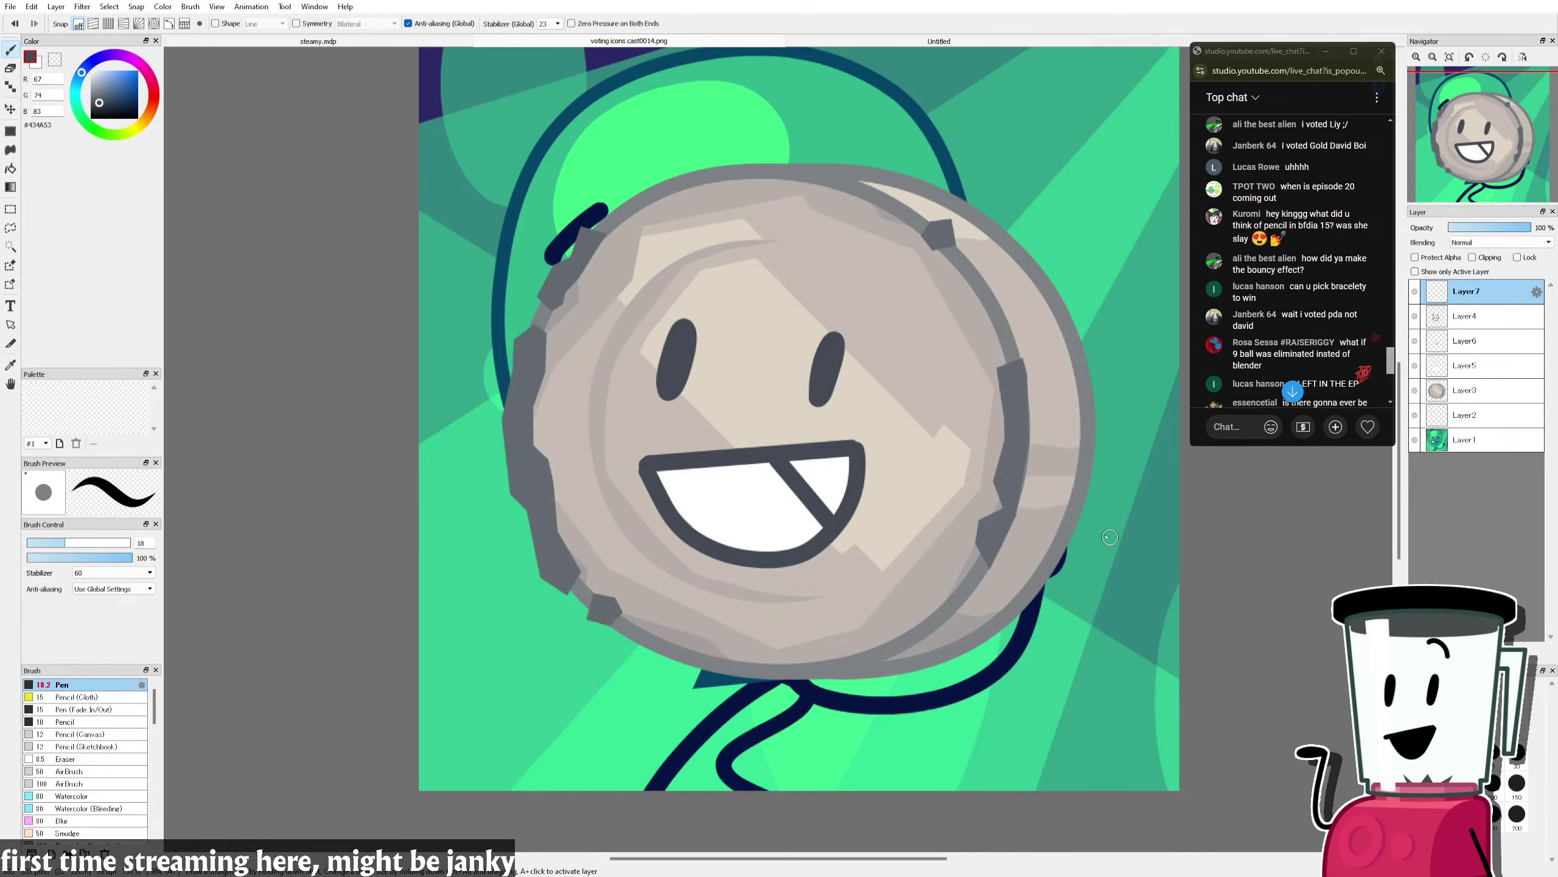
{"action": "left_click_drag", "start_coordinate": [802, 337], "coordinate": [904, 302]}
{"action": "key", "text": "ctrl+z"}
{"action": "left_click_drag", "start_coordinate": [807, 336], "coordinate": [873, 312]}
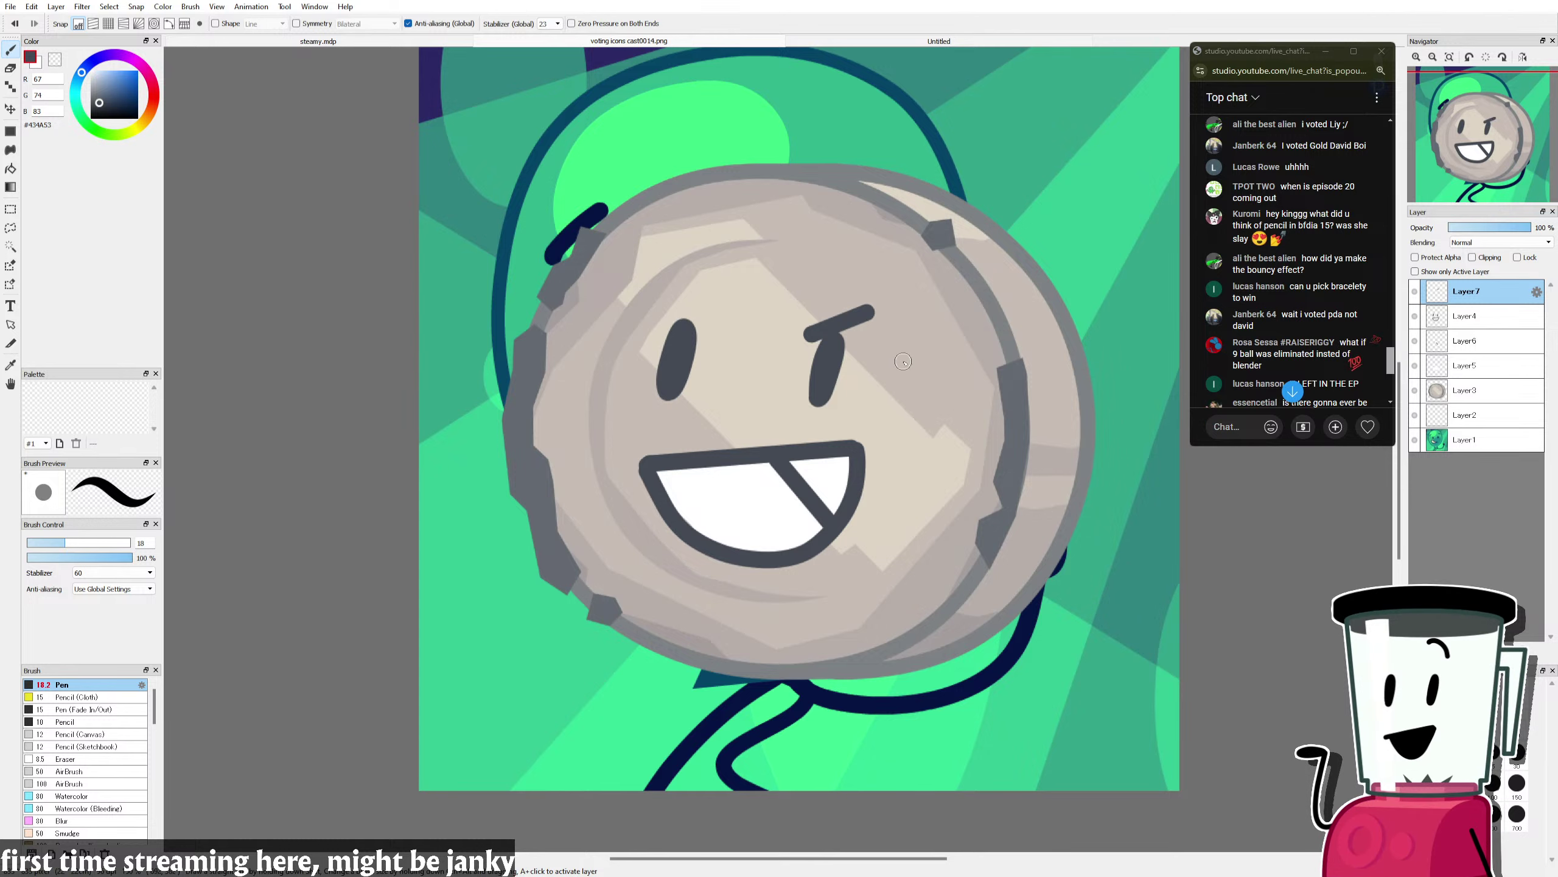
{"action": "key", "text": "ctrl+z"}
{"action": "left_click_drag", "start_coordinate": [806, 327], "coordinate": [865, 305]}
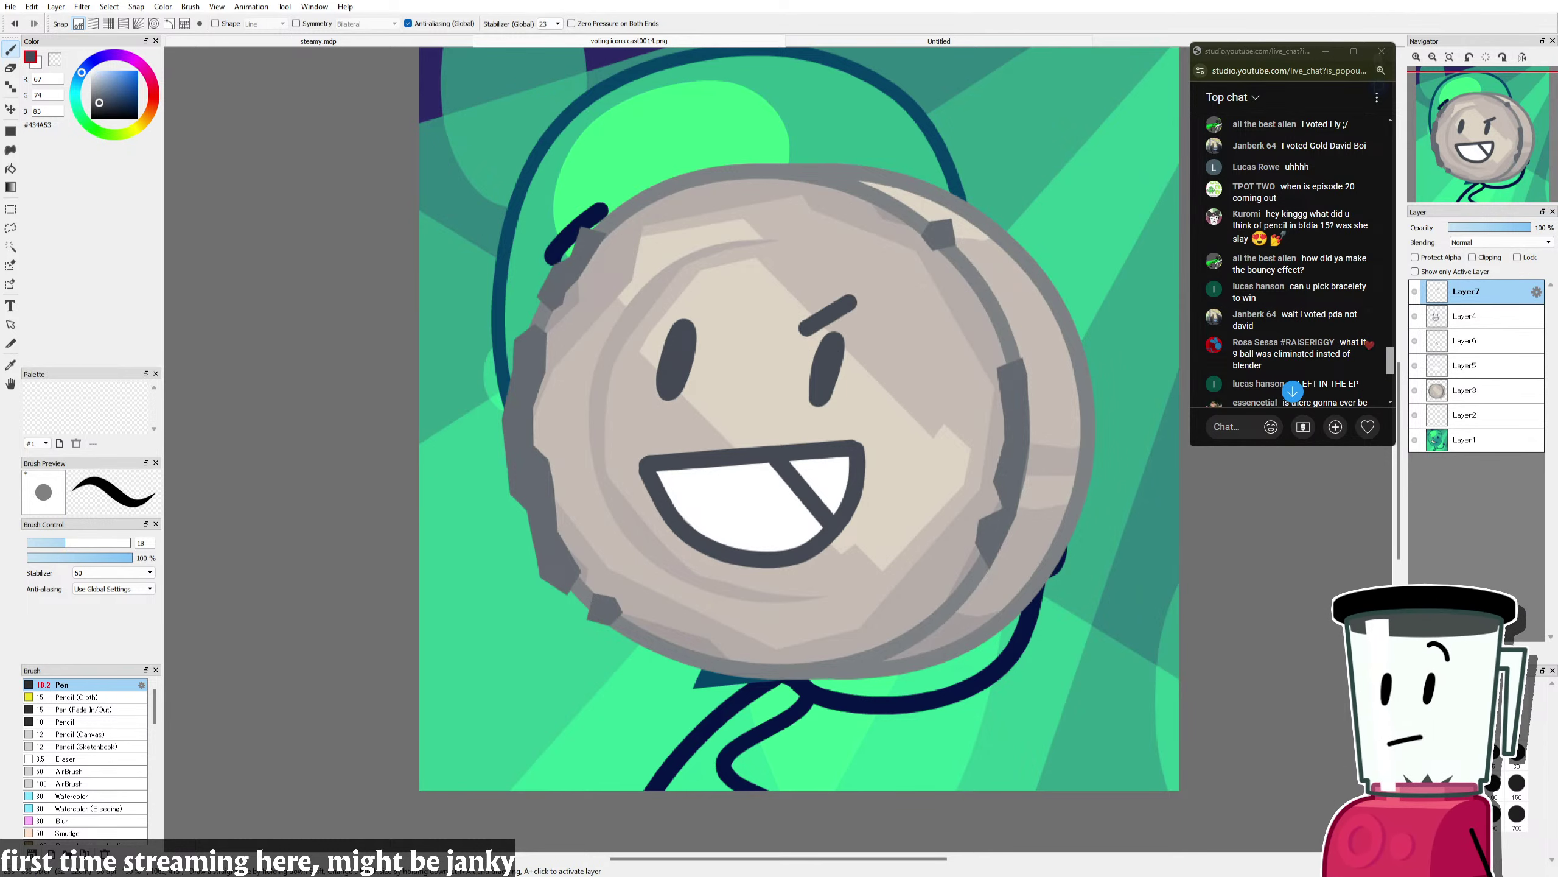
{"action": "scroll", "coordinate": [1295, 328], "scroll_direction": "down", "scroll_amount": 2}
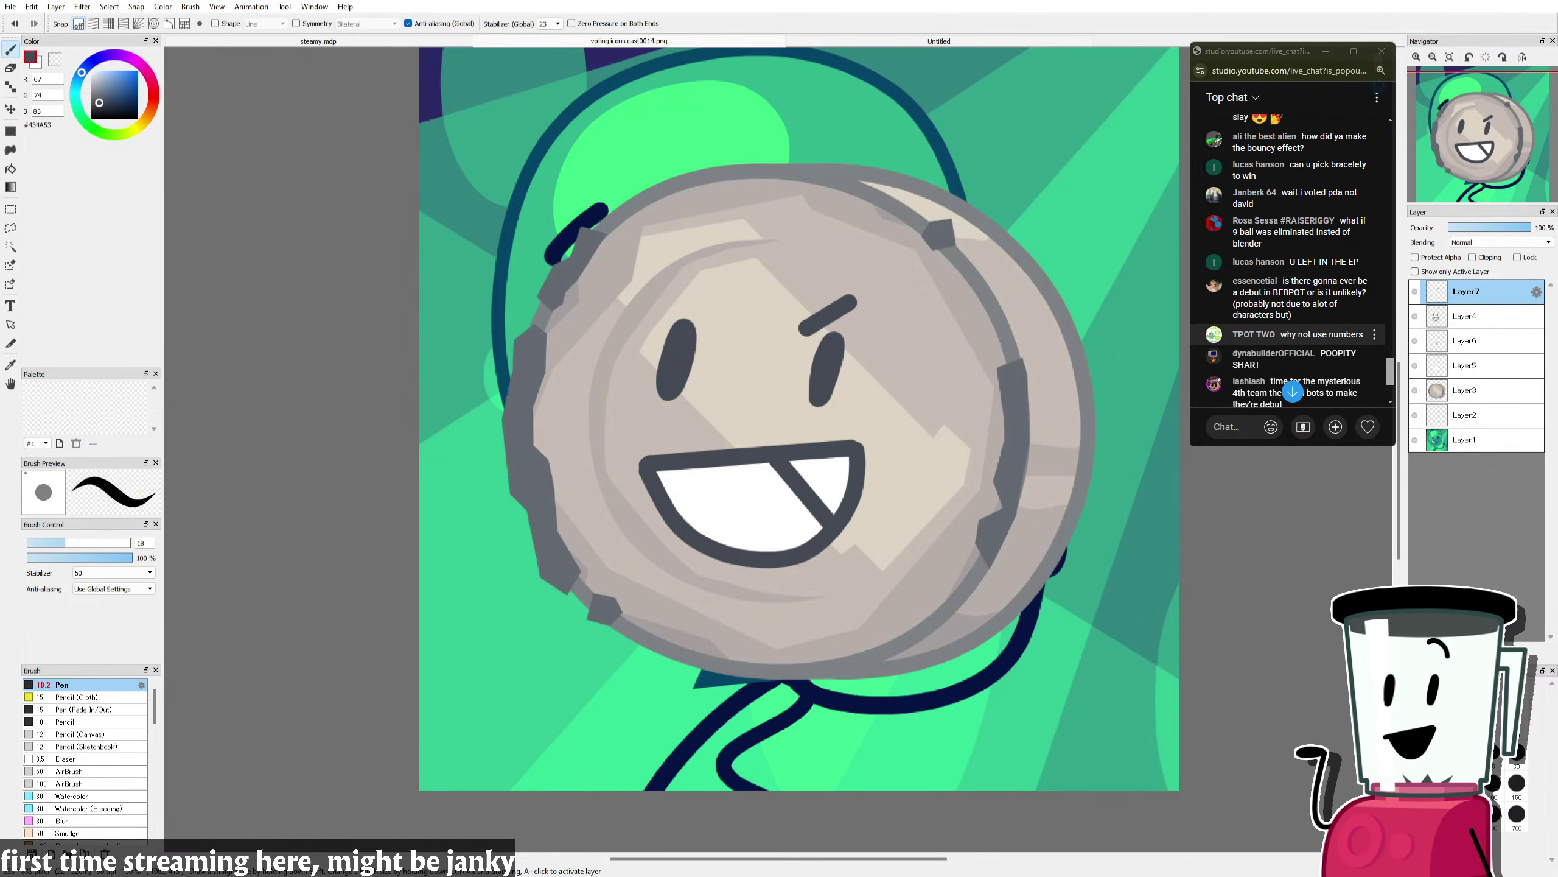
{"action": "left_click", "coordinate": [1293, 391]}
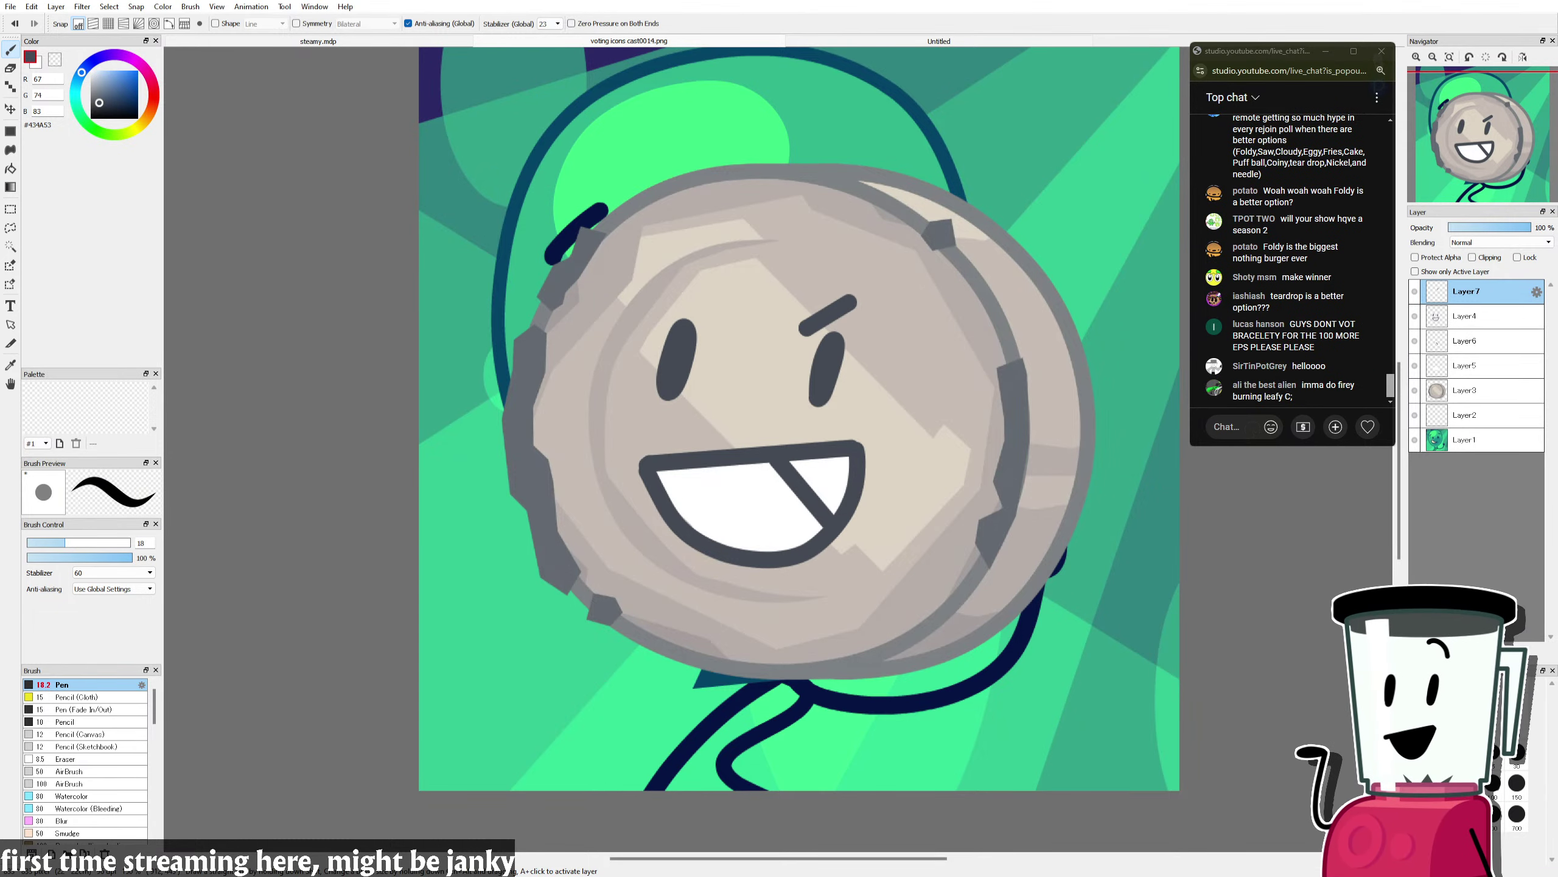
{"action": "scroll", "coordinate": [1307, 369], "scroll_direction": "up", "scroll_amount": 5}
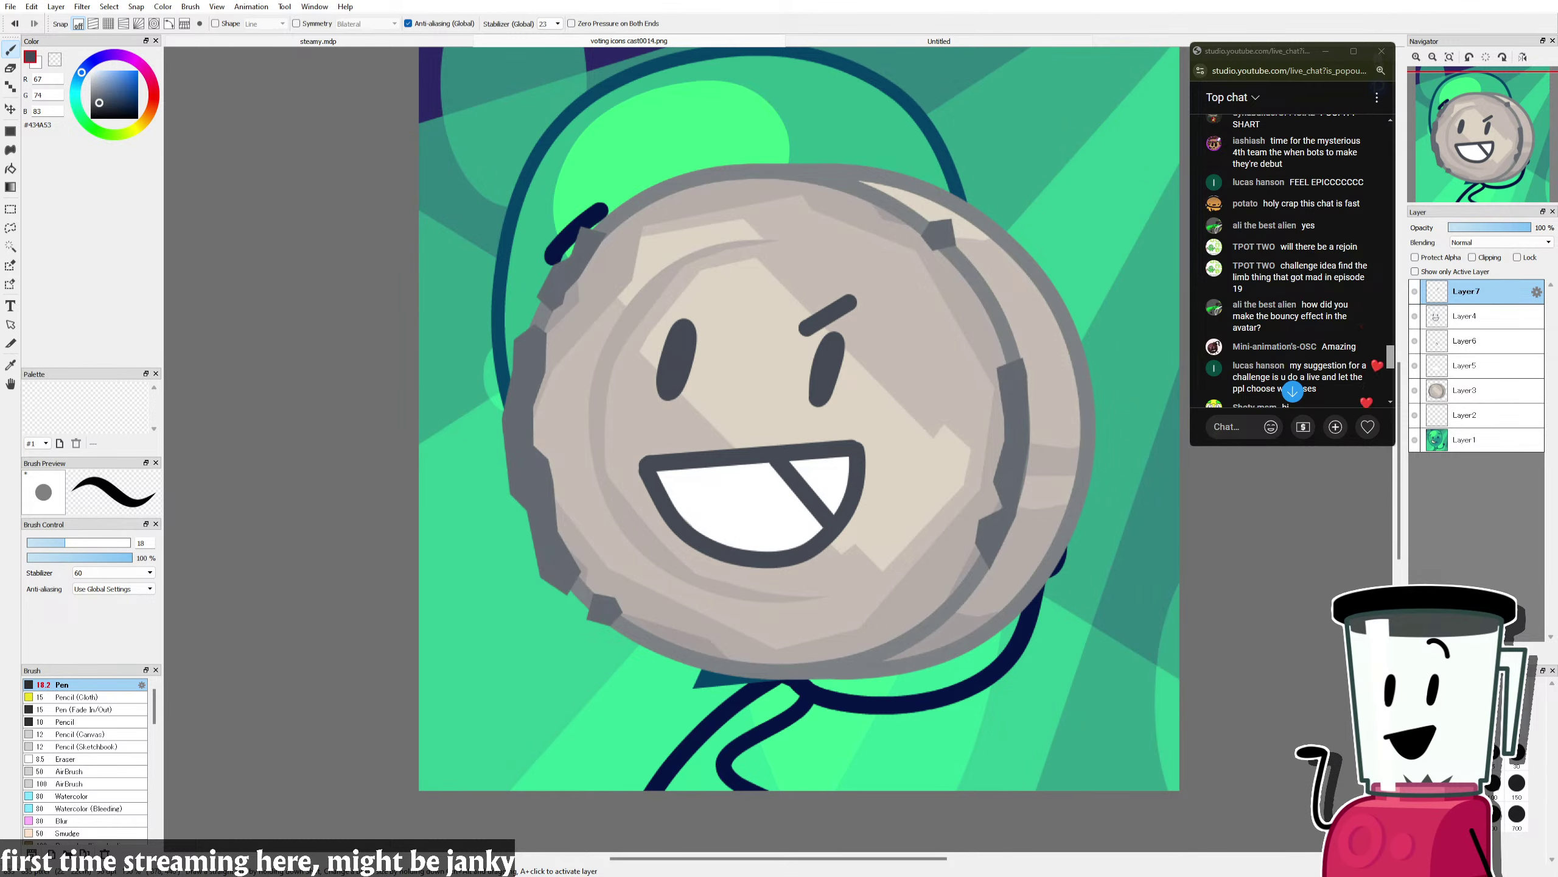
{"action": "left_click_drag", "start_coordinate": [1040, 490], "coordinate": [1066, 690]}
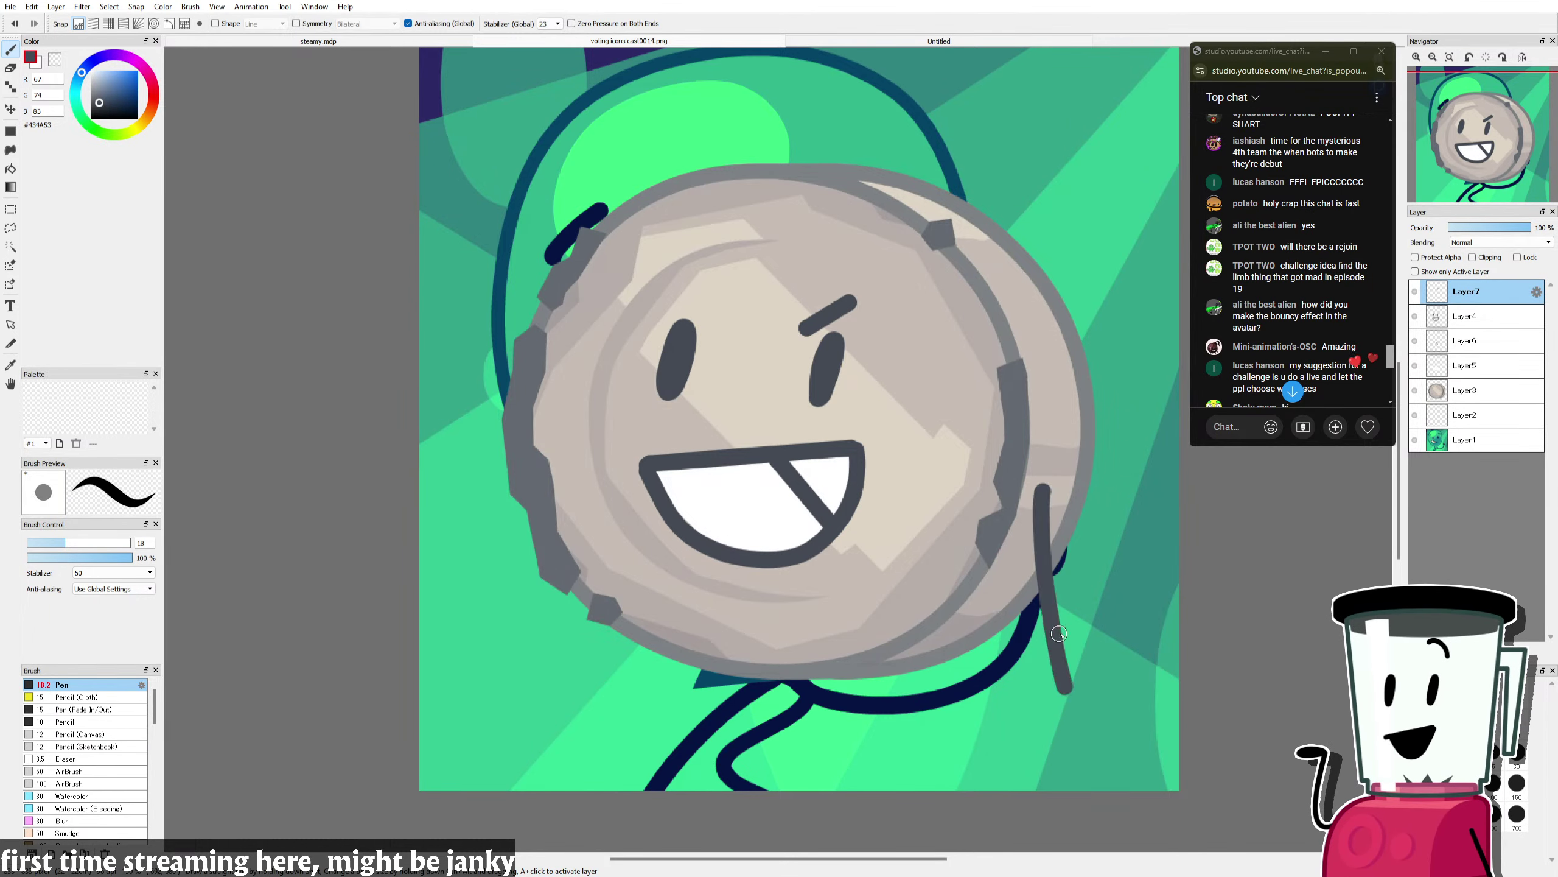
{"action": "key", "text": "ctrl+z"}
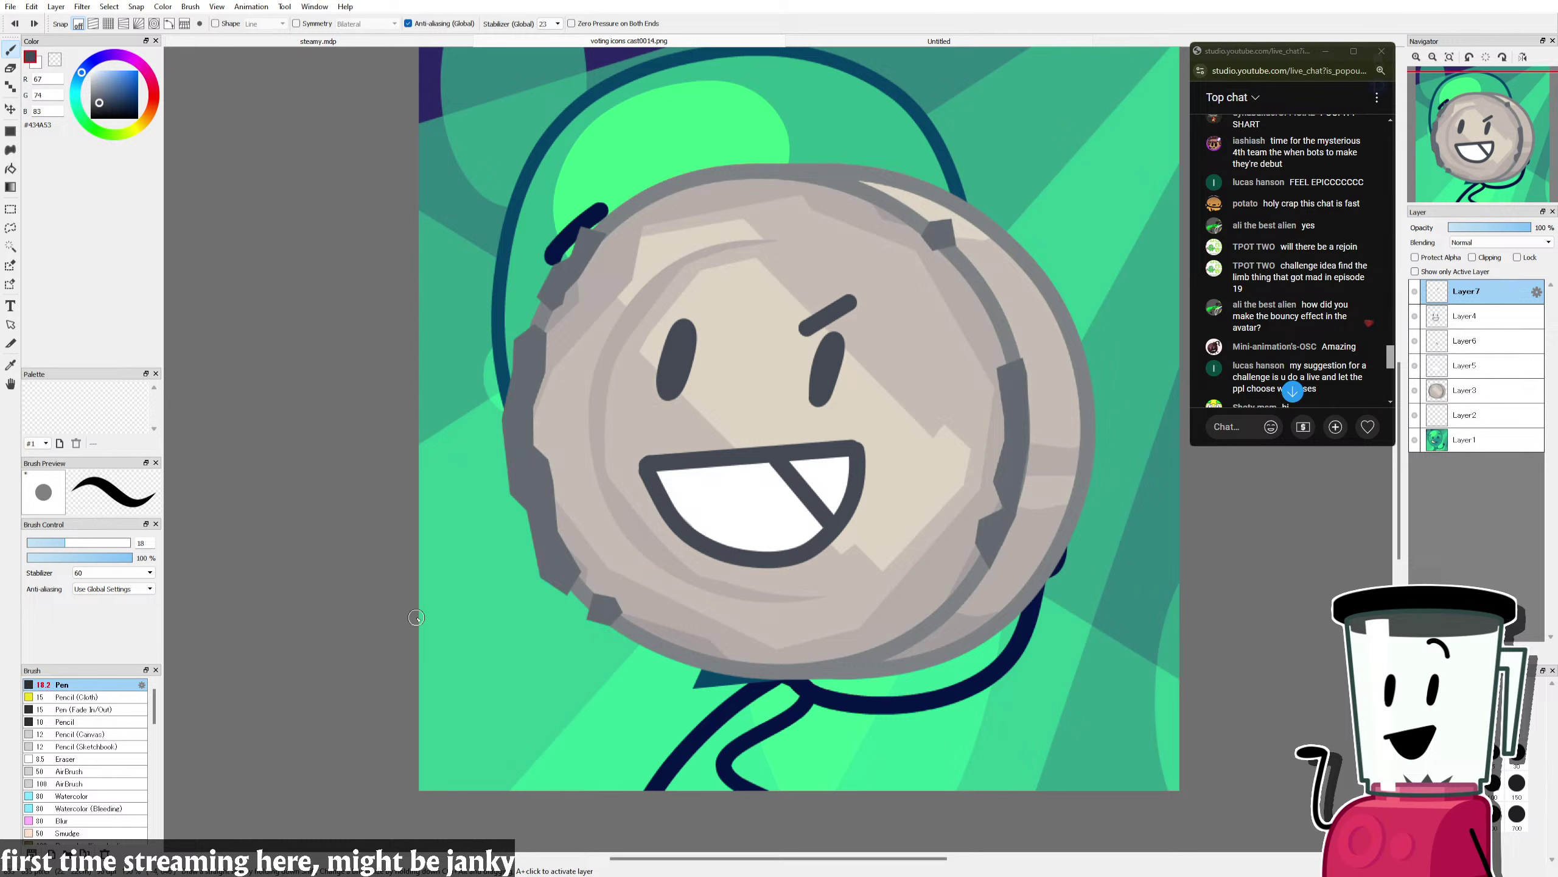
Step: Set the Pen colour to black and add a new layer between the white mouth fill and the coin layer
{"action": "left_click_drag", "start_coordinate": [98, 111], "coordinate": [57, 157]}
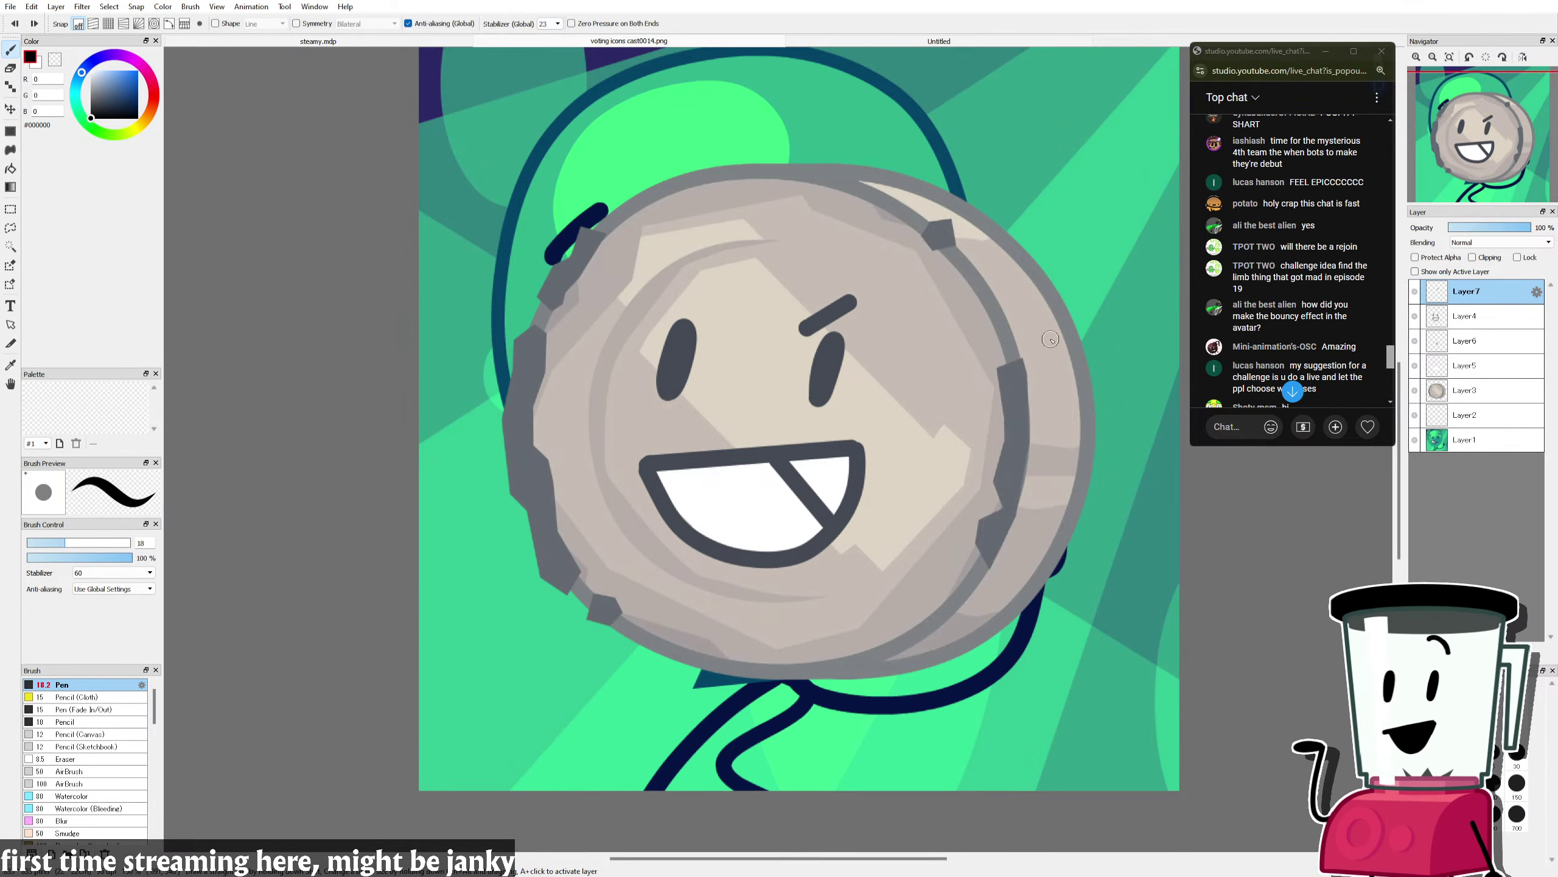
{"action": "left_click", "coordinate": [1469, 369]}
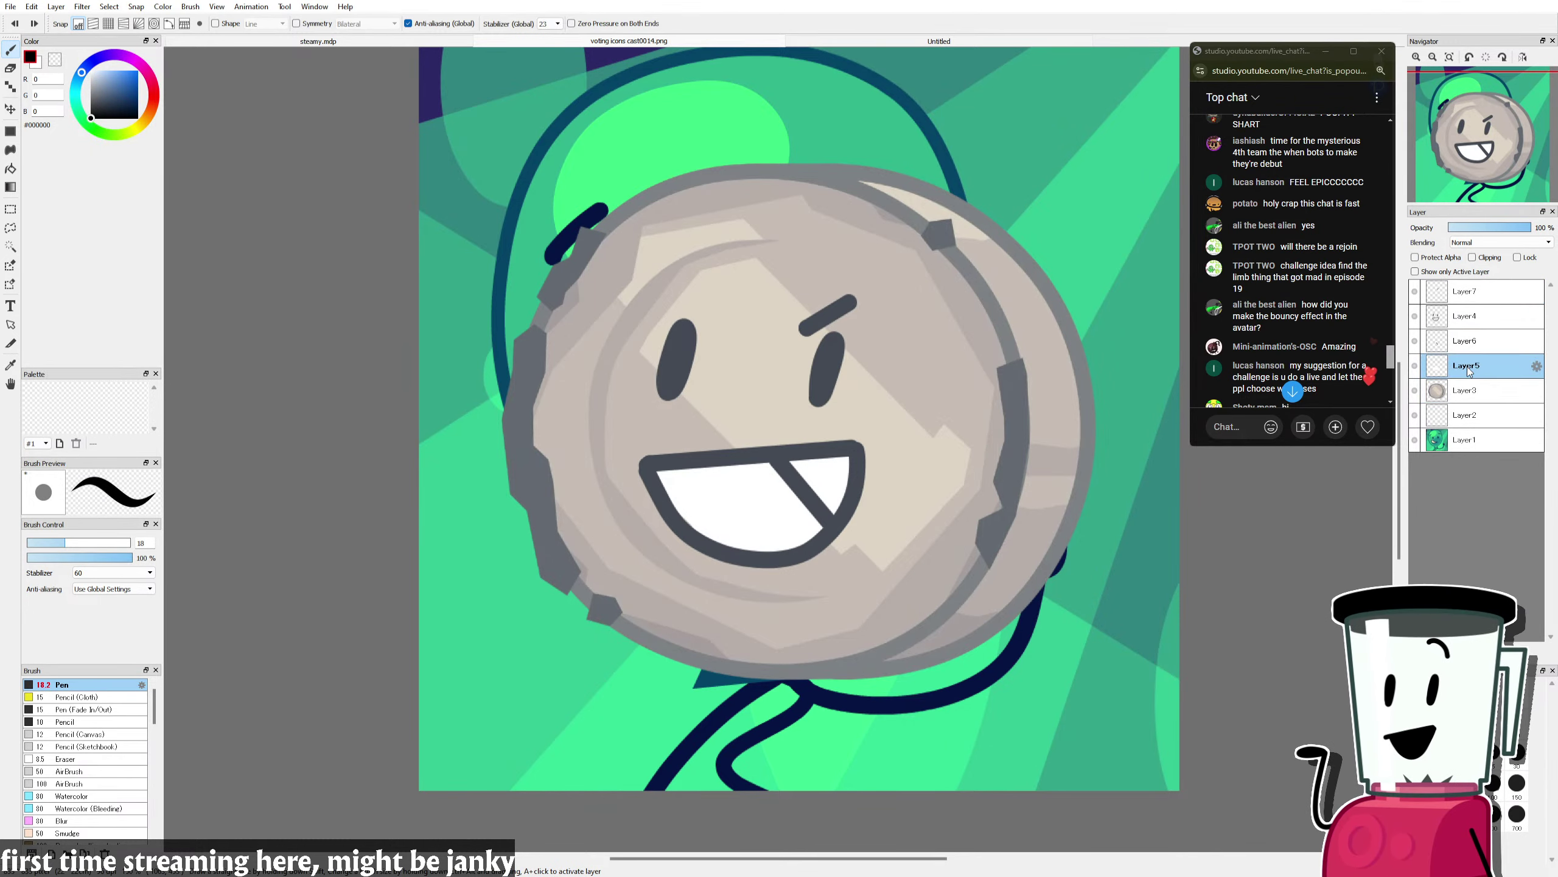
{"action": "key", "text": "ctrl+shift+n"}
{"action": "left_click_drag", "start_coordinate": [1469, 379], "coordinate": [1469, 405]}
{"action": "mouse_move", "coordinate": [1007, 540]}
{"action": "left_mouse_down"}
{"action": "mouse_move", "coordinate": [893, 637]}
{"action": "mouse_move", "coordinate": [940, 449]}
{"action": "left_mouse_up"}
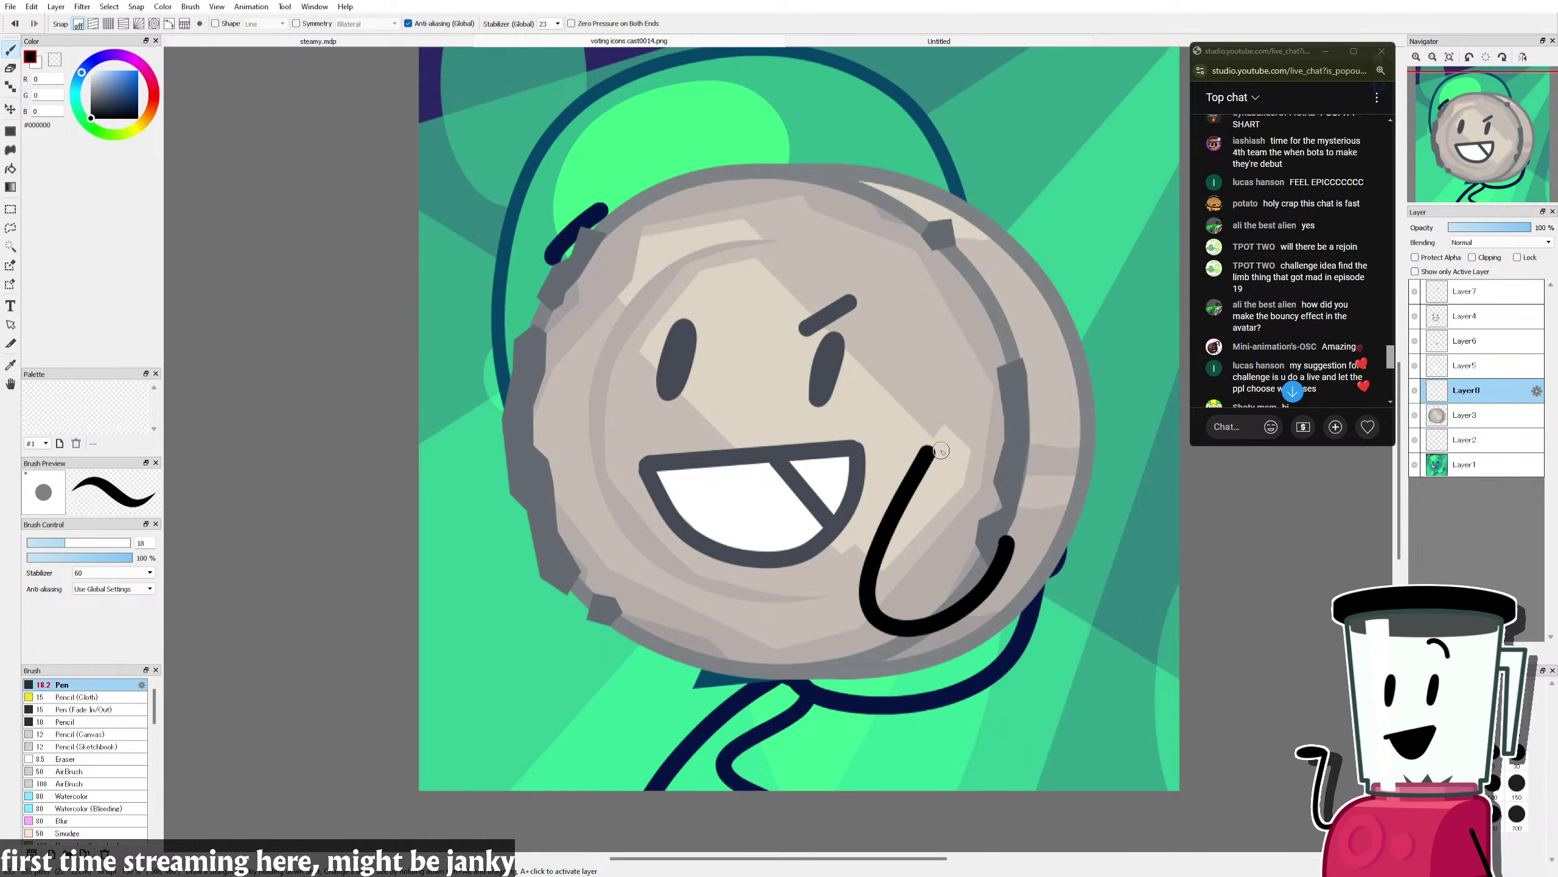
{"action": "key", "text": "ctrl+z"}
{"action": "scroll", "coordinate": [608, 507], "scroll_direction": "down", "scroll_amount": 2}
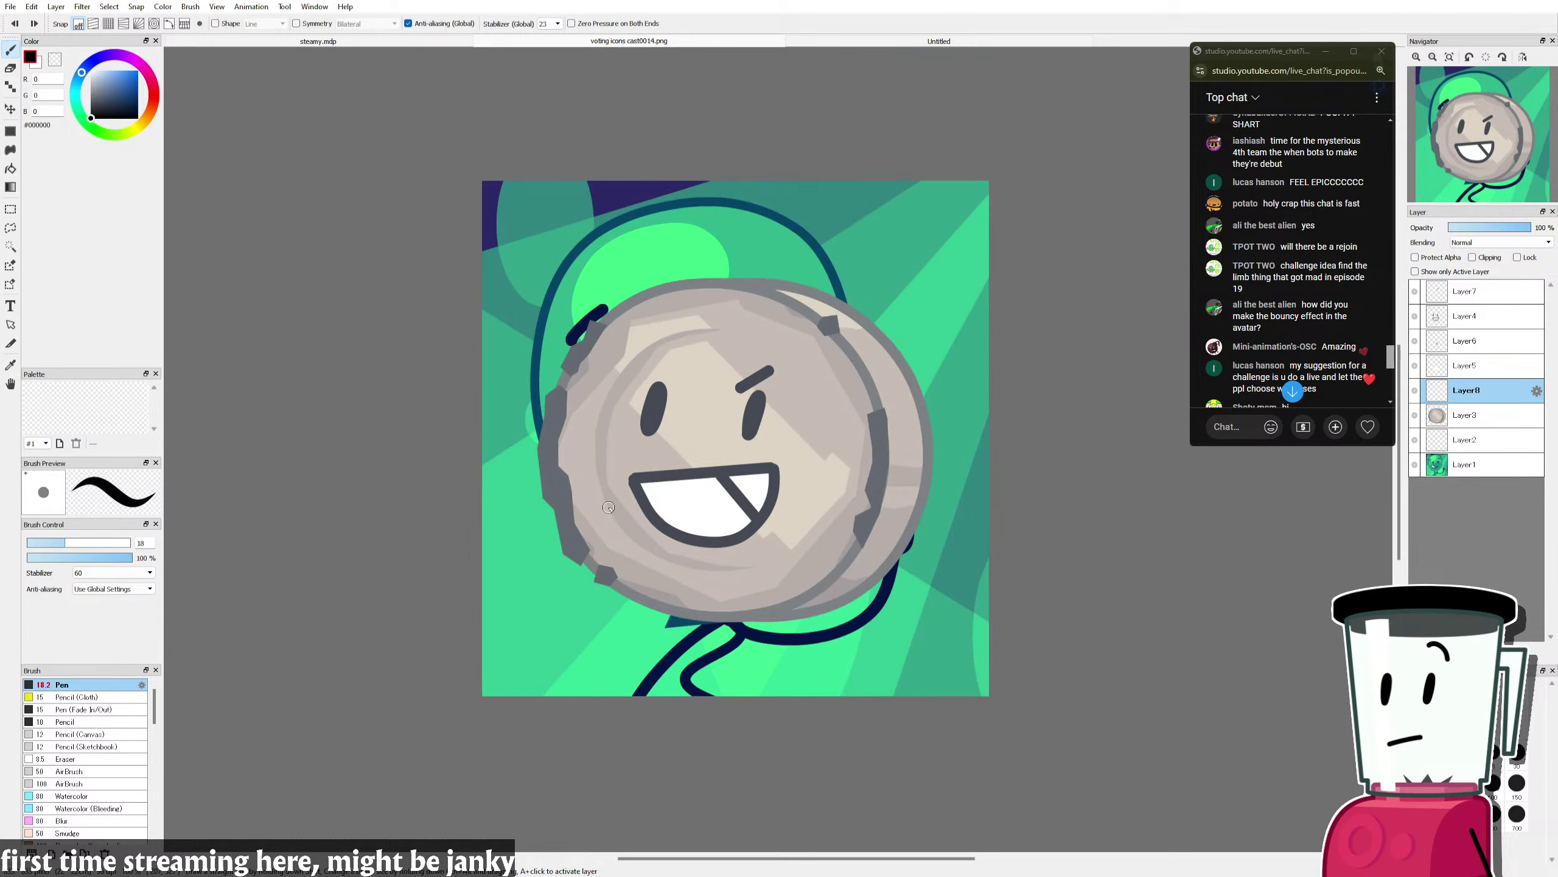
{"action": "scroll", "coordinate": [641, 436], "scroll_direction": "up", "scroll_amount": 2}
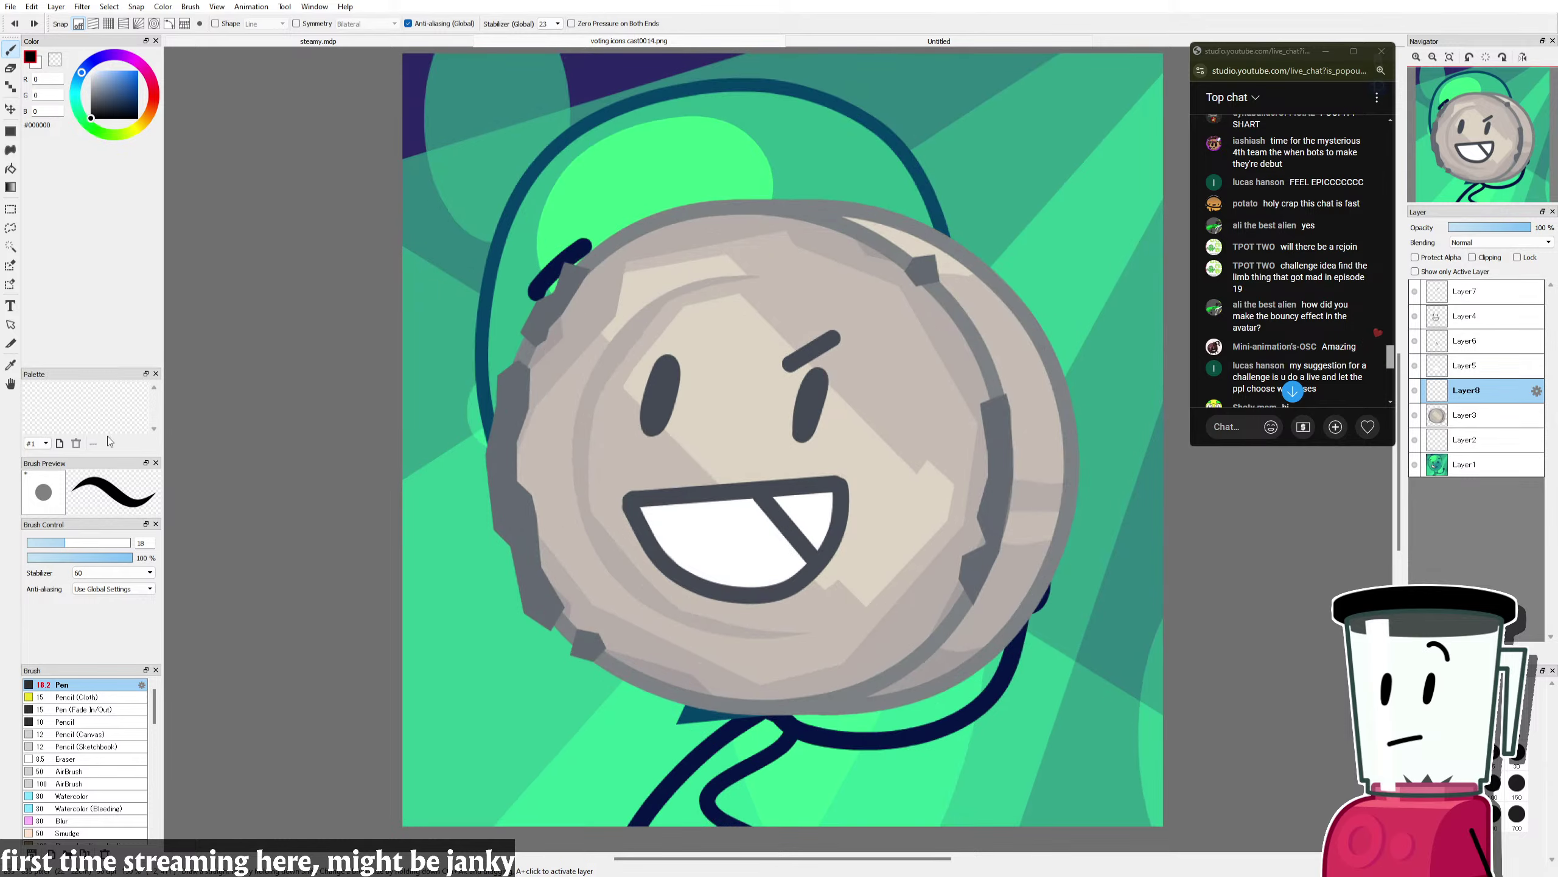
Step: Sample the left eye's dark grey and darken the colour to #383E46
{"action": "left_click", "coordinate": [10, 168]}
{"action": "scroll", "coordinate": [853, 301], "scroll_direction": "down", "scroll_amount": 3}
{"action": "scroll", "coordinate": [852, 292], "scroll_direction": "up", "scroll_amount": 2}
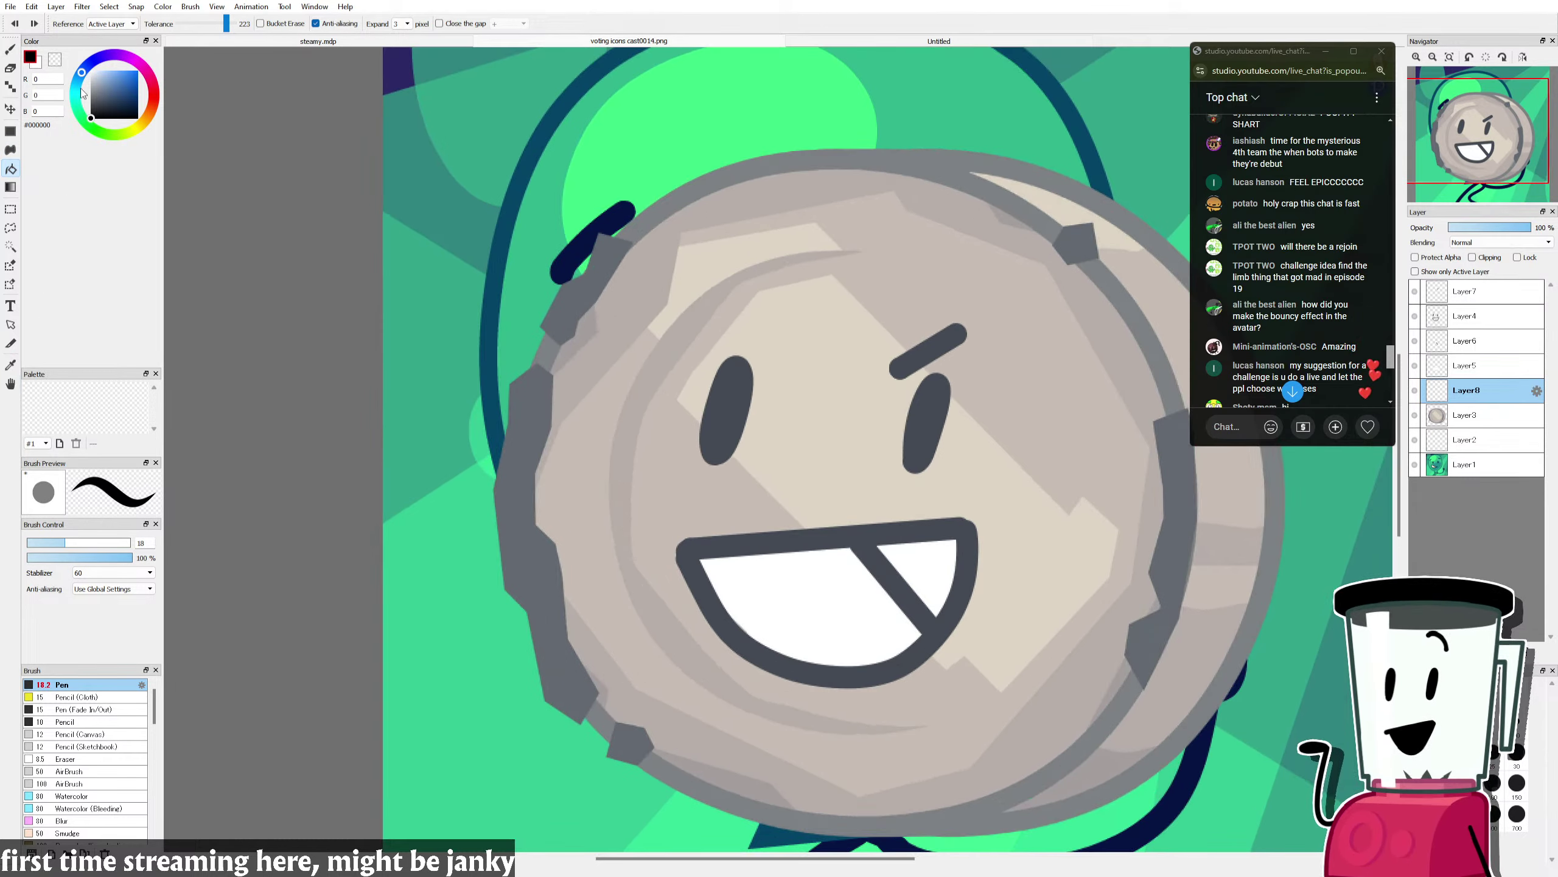
{"action": "left_click", "coordinate": [10, 364]}
{"action": "left_click", "coordinate": [720, 396]}
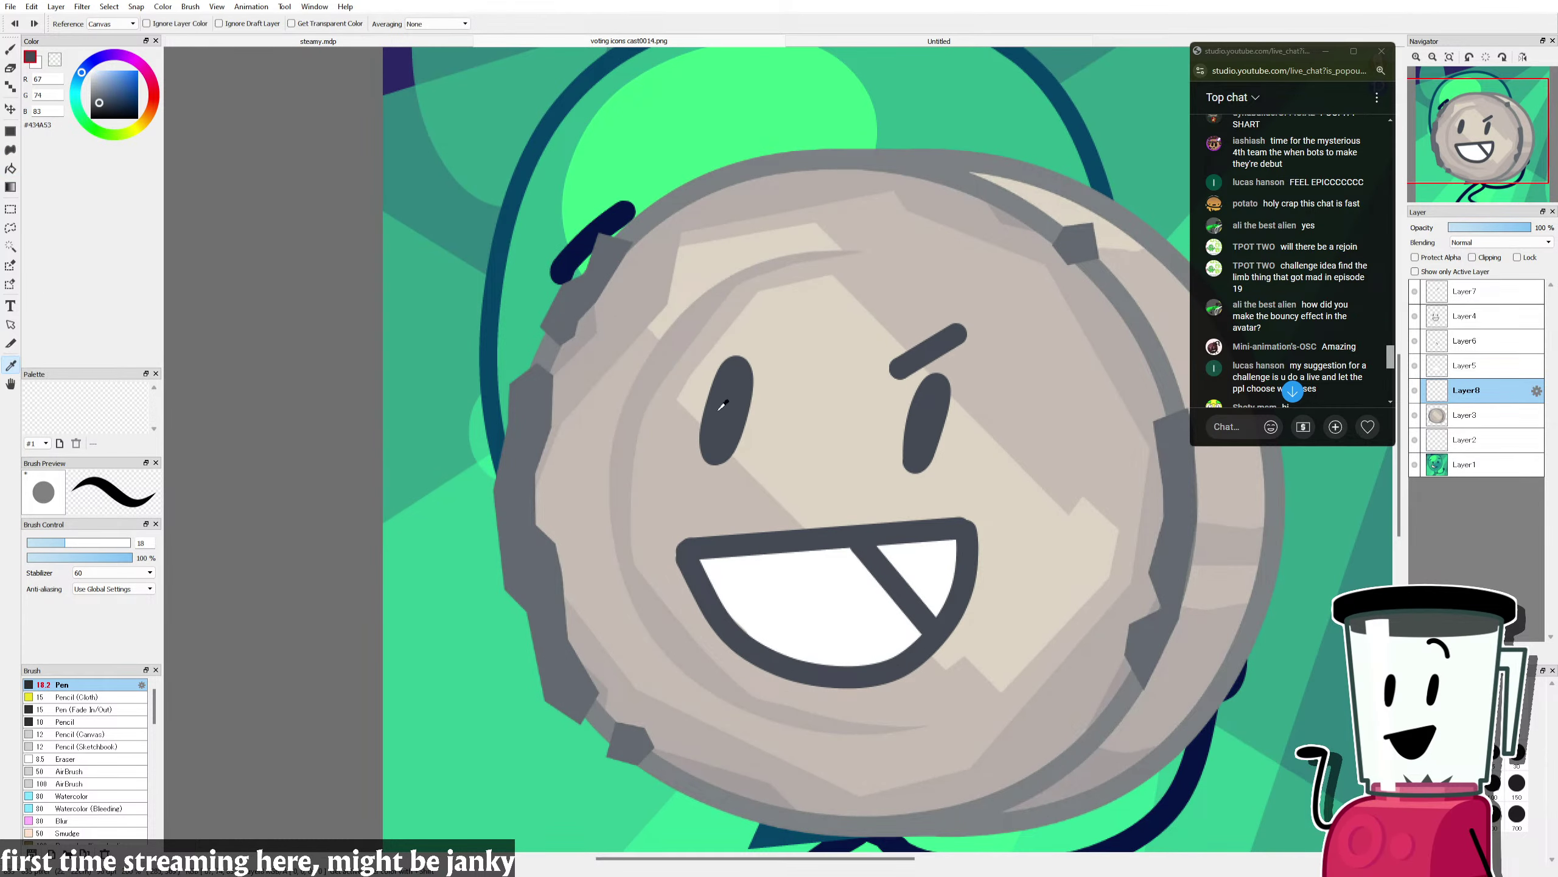
{"action": "scroll", "coordinate": [720, 396], "scroll_direction": "up", "scroll_amount": 2}
{"action": "left_click", "coordinate": [99, 105]}
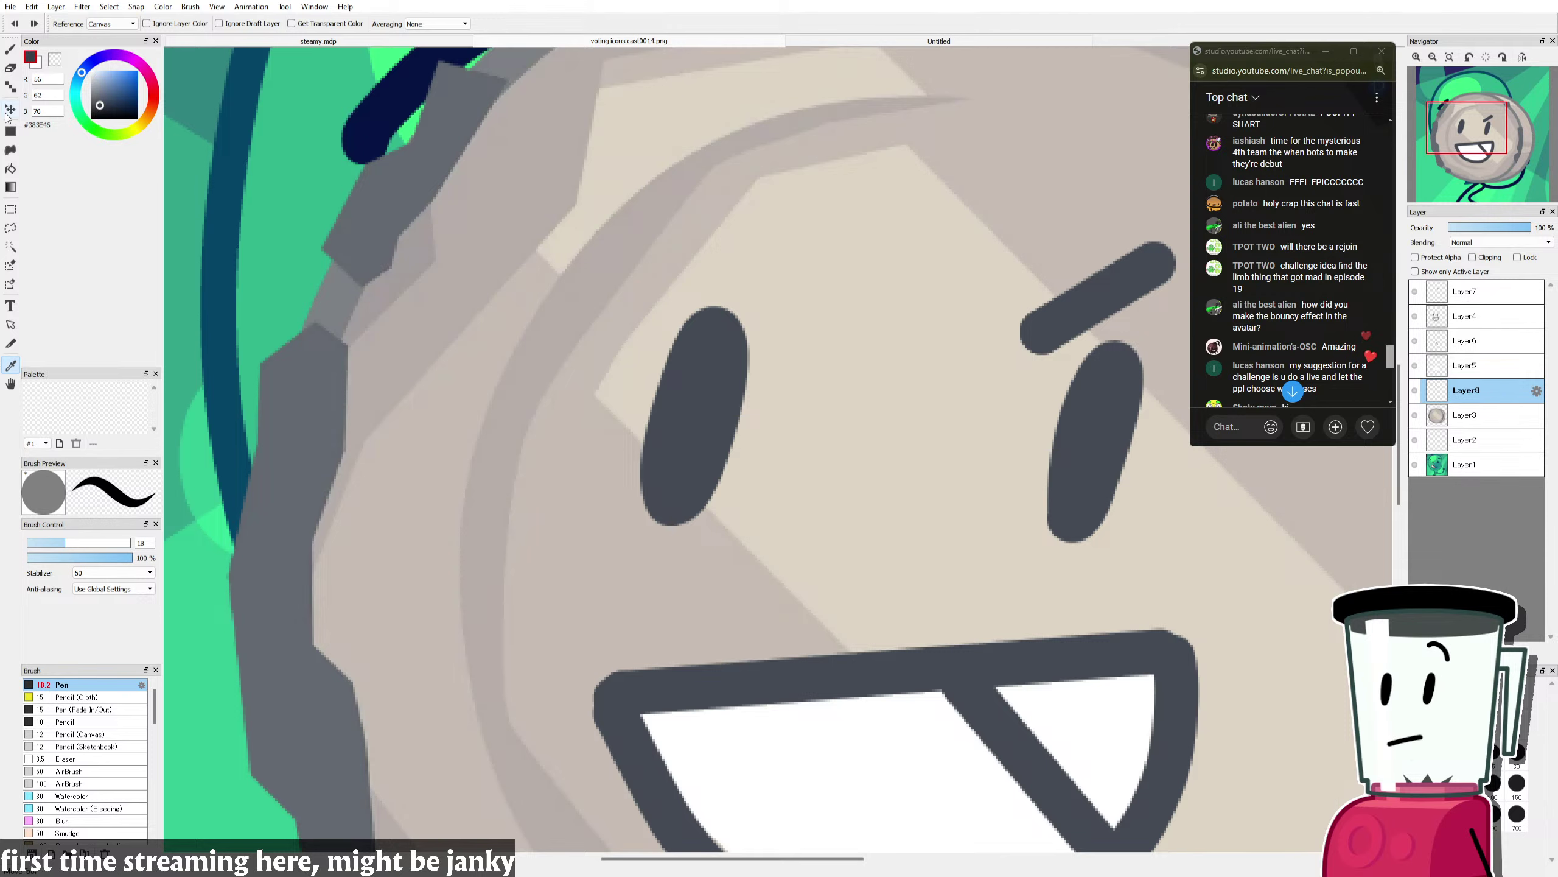
{"action": "left_click", "coordinate": [11, 168]}
{"action": "left_click", "coordinate": [719, 408]}
{"action": "key", "text": "ctrl+z"}
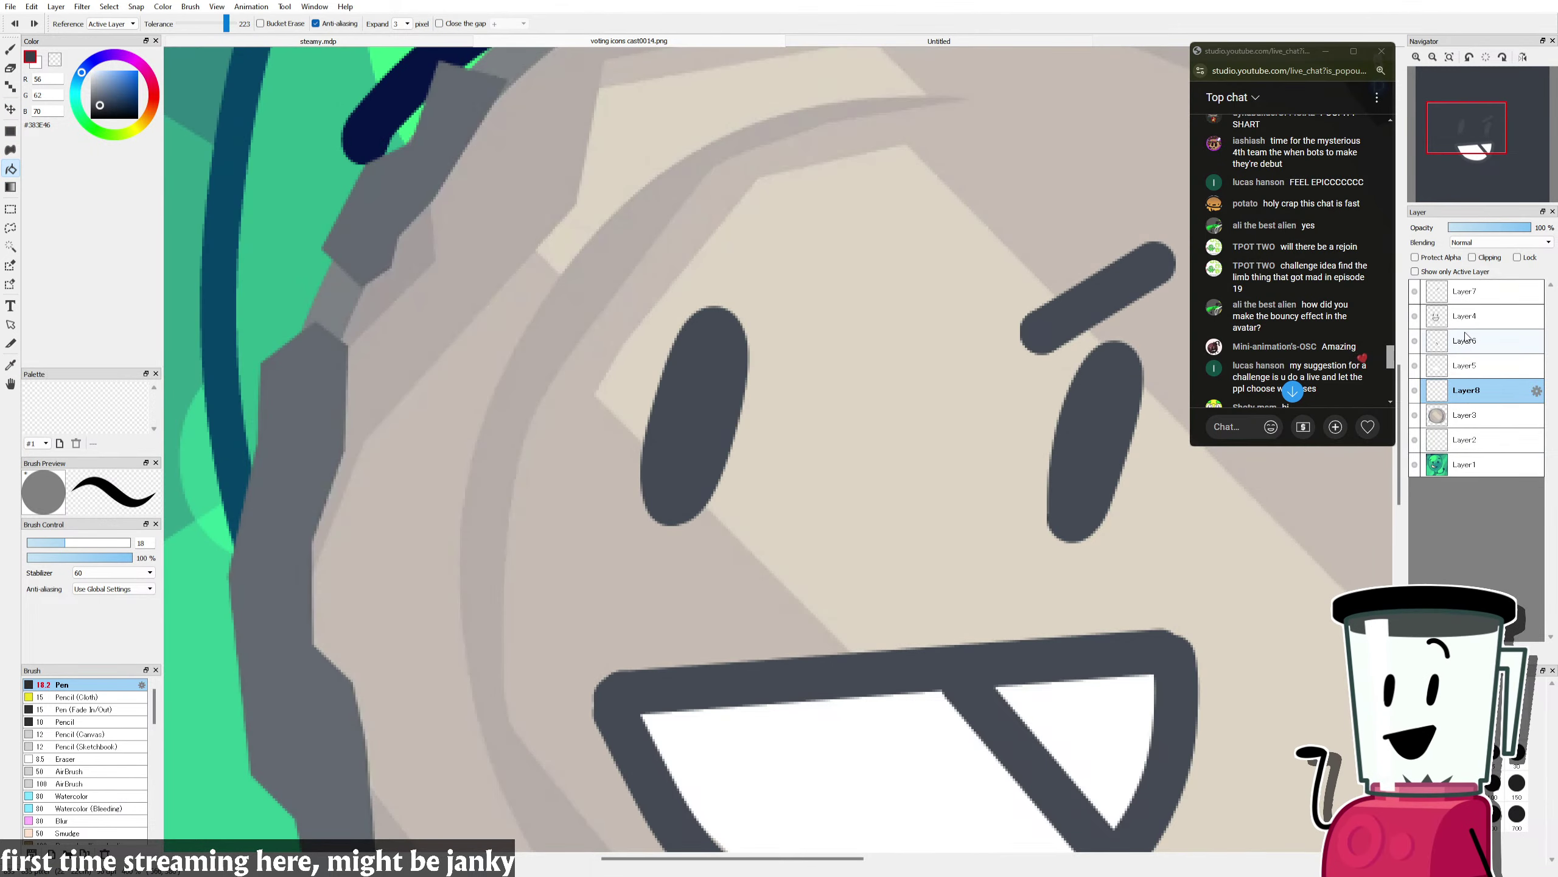
Step: Set the Bucket expansion to 0 pixels and fill both eyes on Layer4 with the darker grey
{"action": "left_click", "coordinate": [1467, 316]}
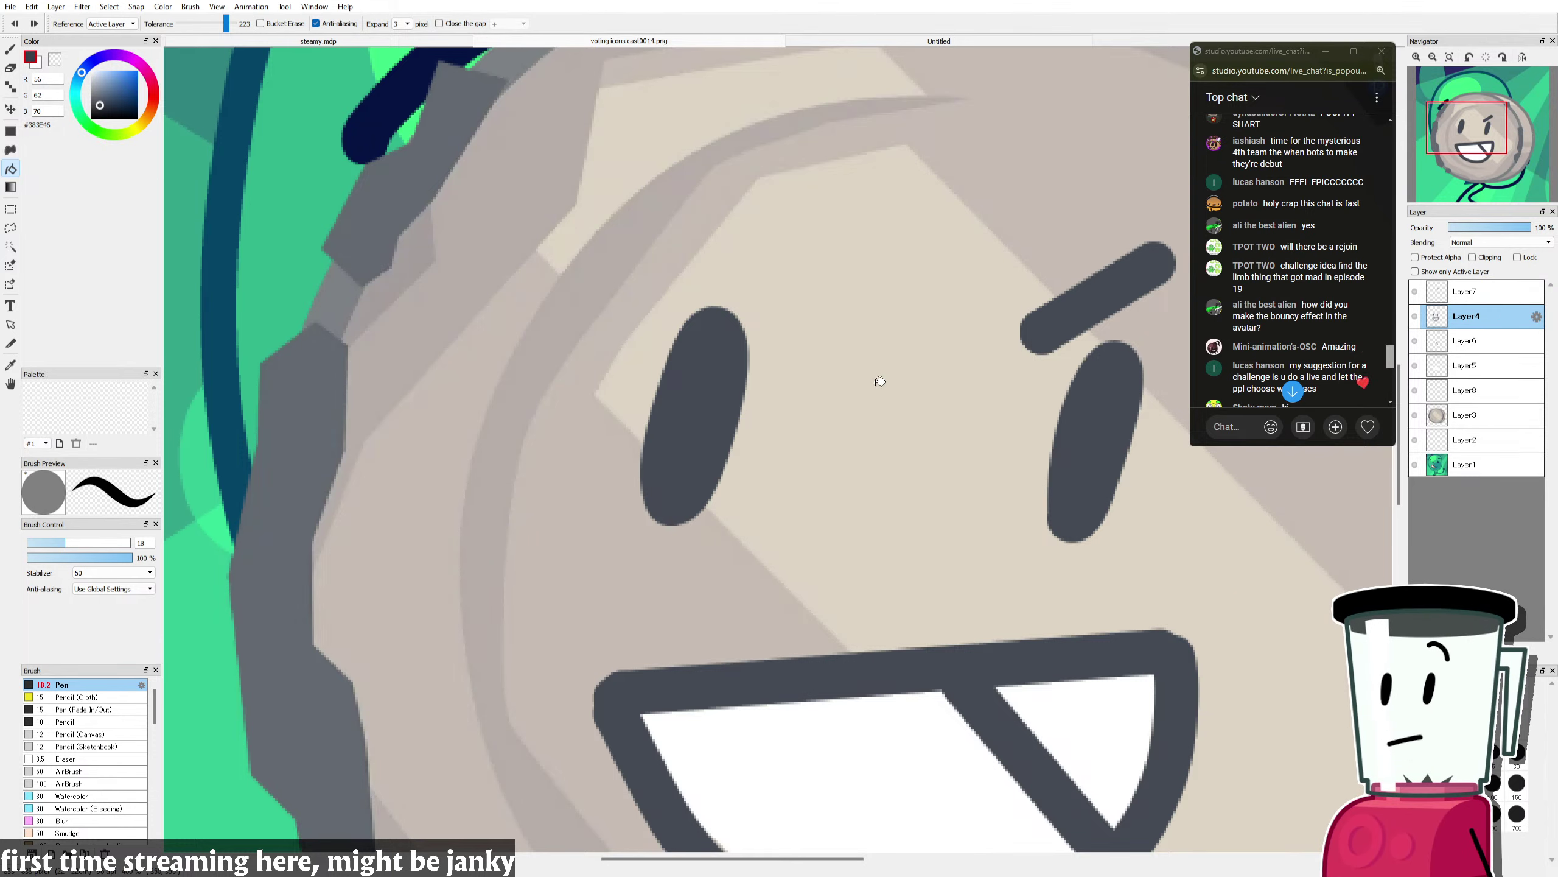
{"action": "left_click", "coordinate": [693, 418]}
{"action": "key", "text": "ctrl+z"}
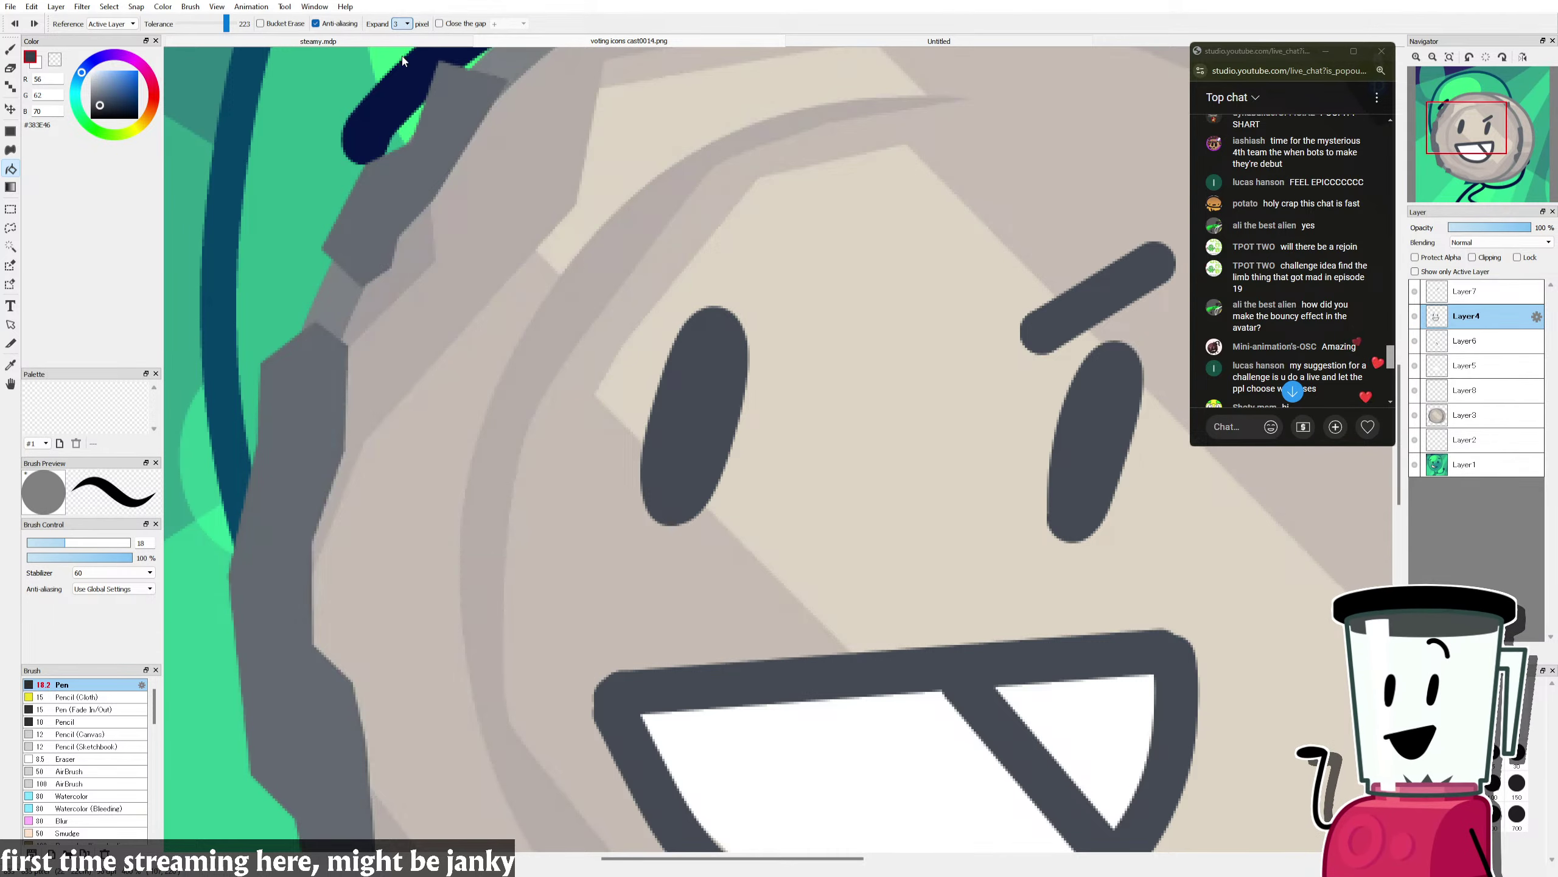
{"action": "left_click", "coordinate": [724, 389]}
{"action": "left_click", "coordinate": [1086, 425]}
Step: Fill the eyebrow on Layer7 with the darker grey and merge that layer down into Layer4
{"action": "left_click", "coordinate": [1072, 314]}
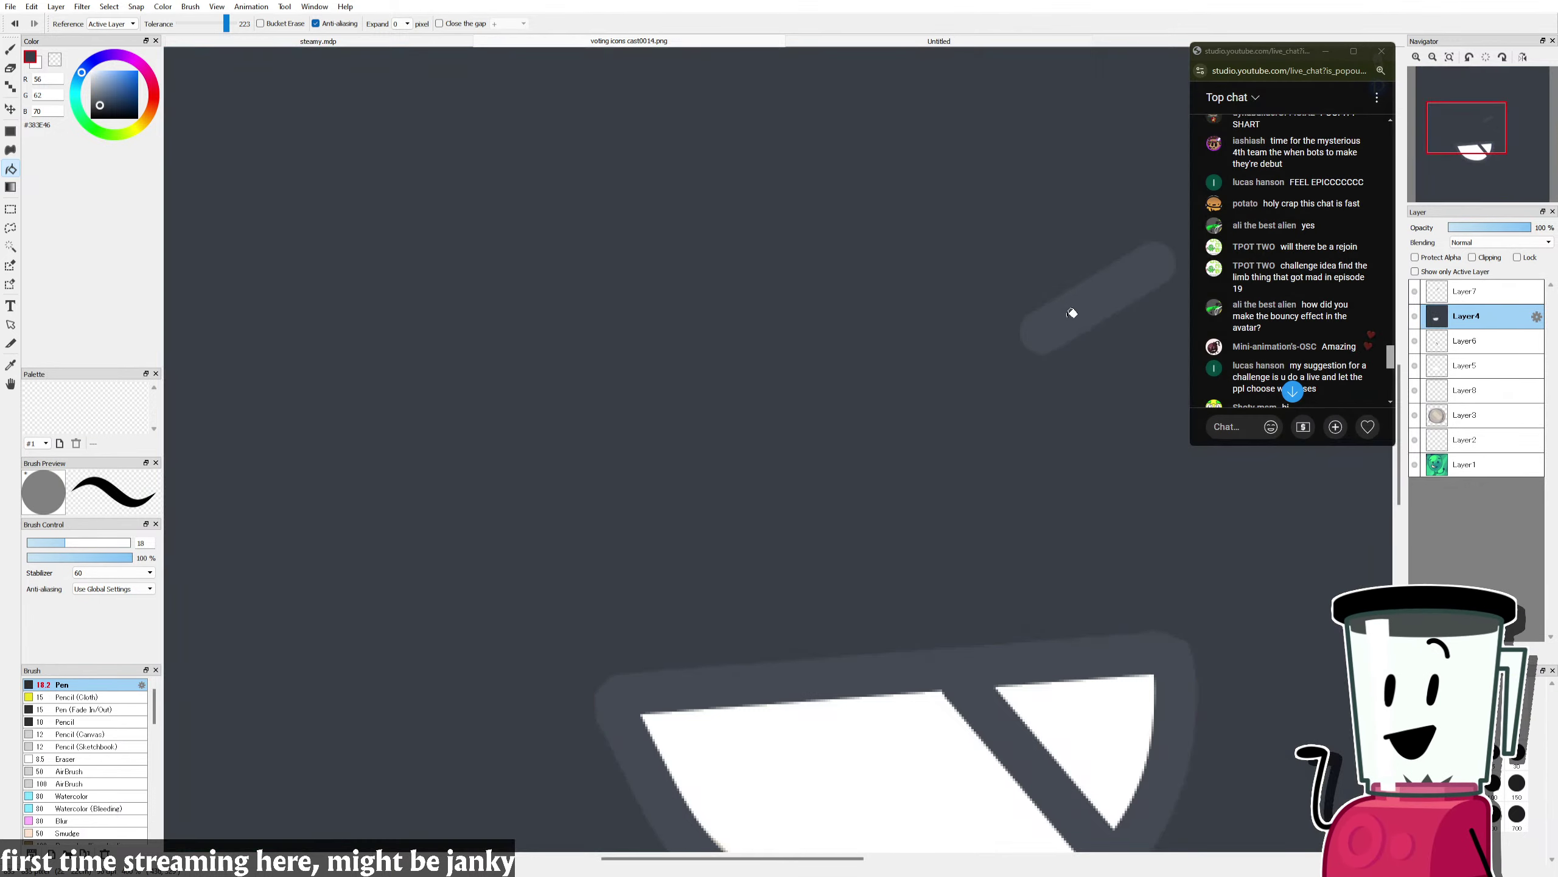
{"action": "key", "text": "ctrl+z"}
{"action": "left_click", "coordinate": [1461, 299]}
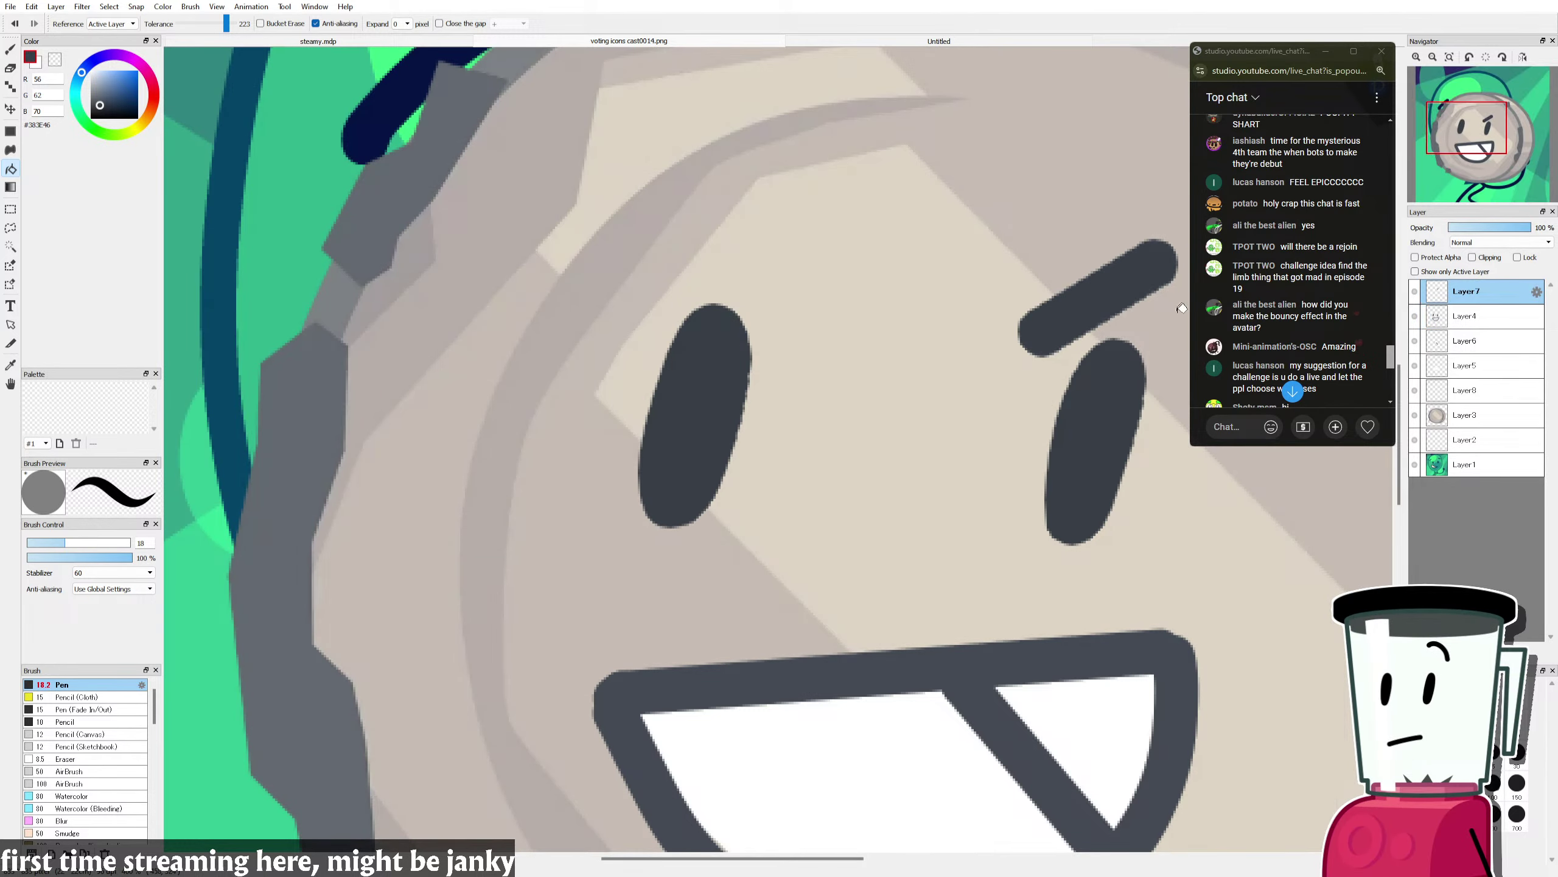
{"action": "key", "text": "ctrl+z"}
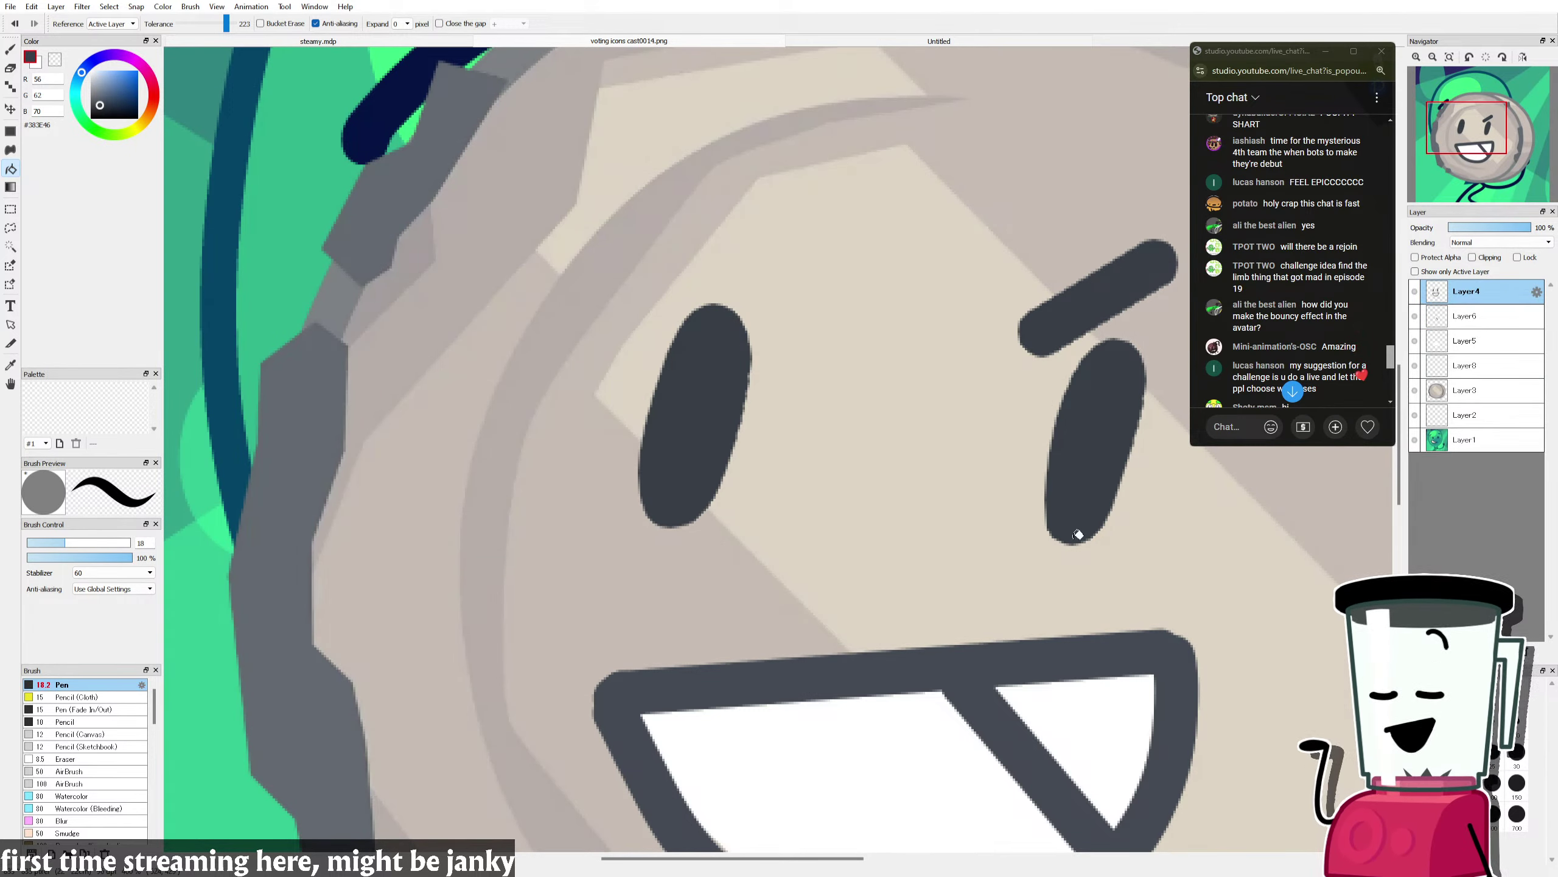
Step: Fill the mouth outline on Layer4 and the diagonal tooth line on Layer6 with the darker grey
{"action": "scroll", "coordinate": [862, 591], "scroll_direction": "down", "scroll_amount": 2}
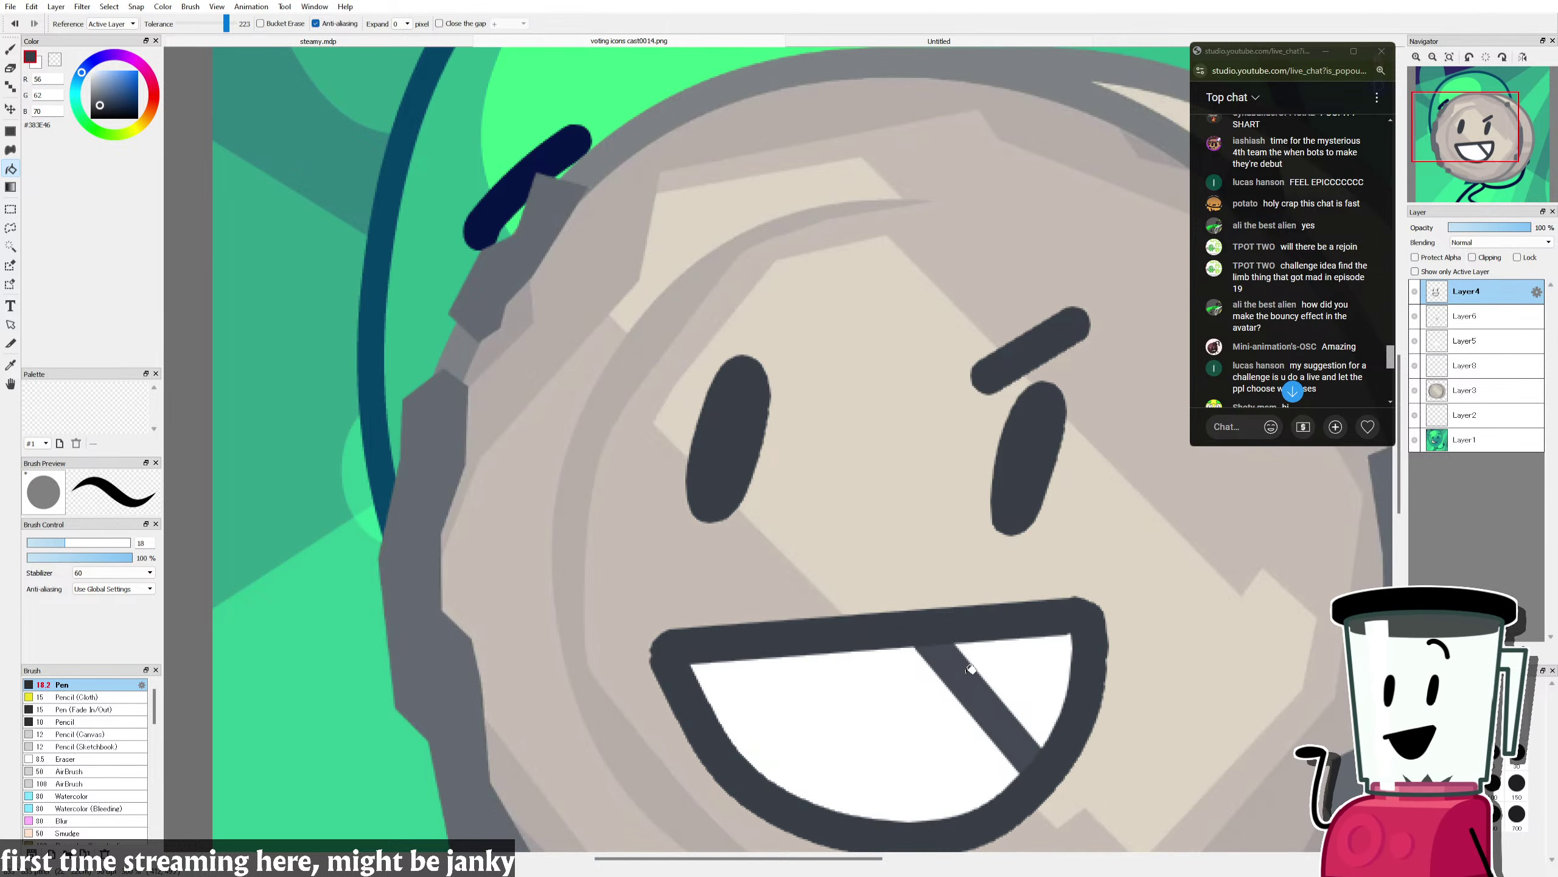
{"action": "left_click", "coordinate": [1464, 317]}
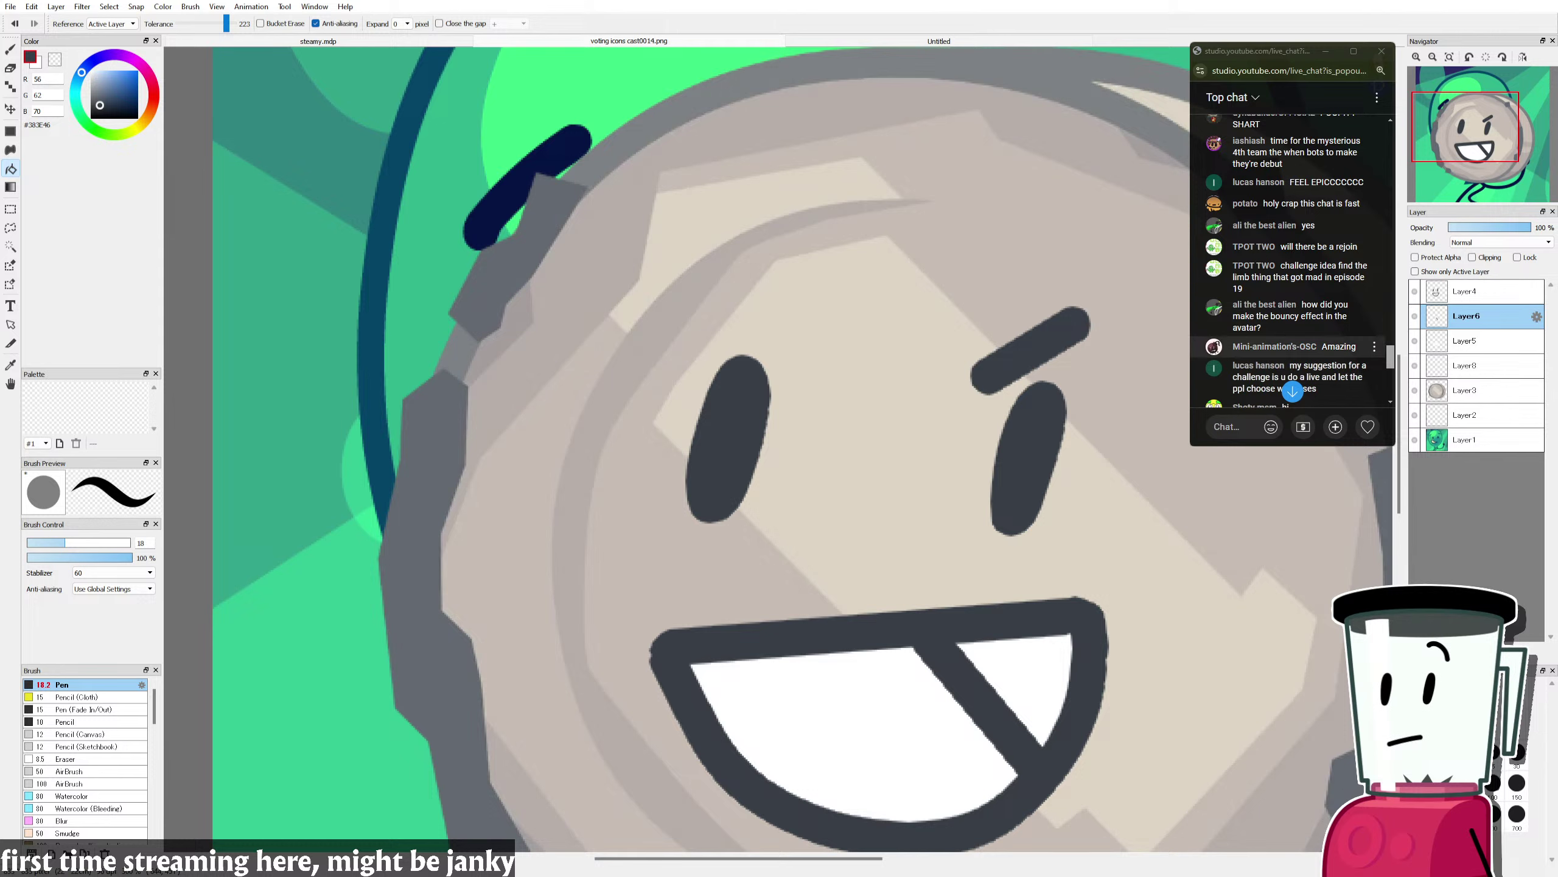
{"action": "scroll", "coordinate": [1288, 254], "scroll_direction": "down", "scroll_amount": 2}
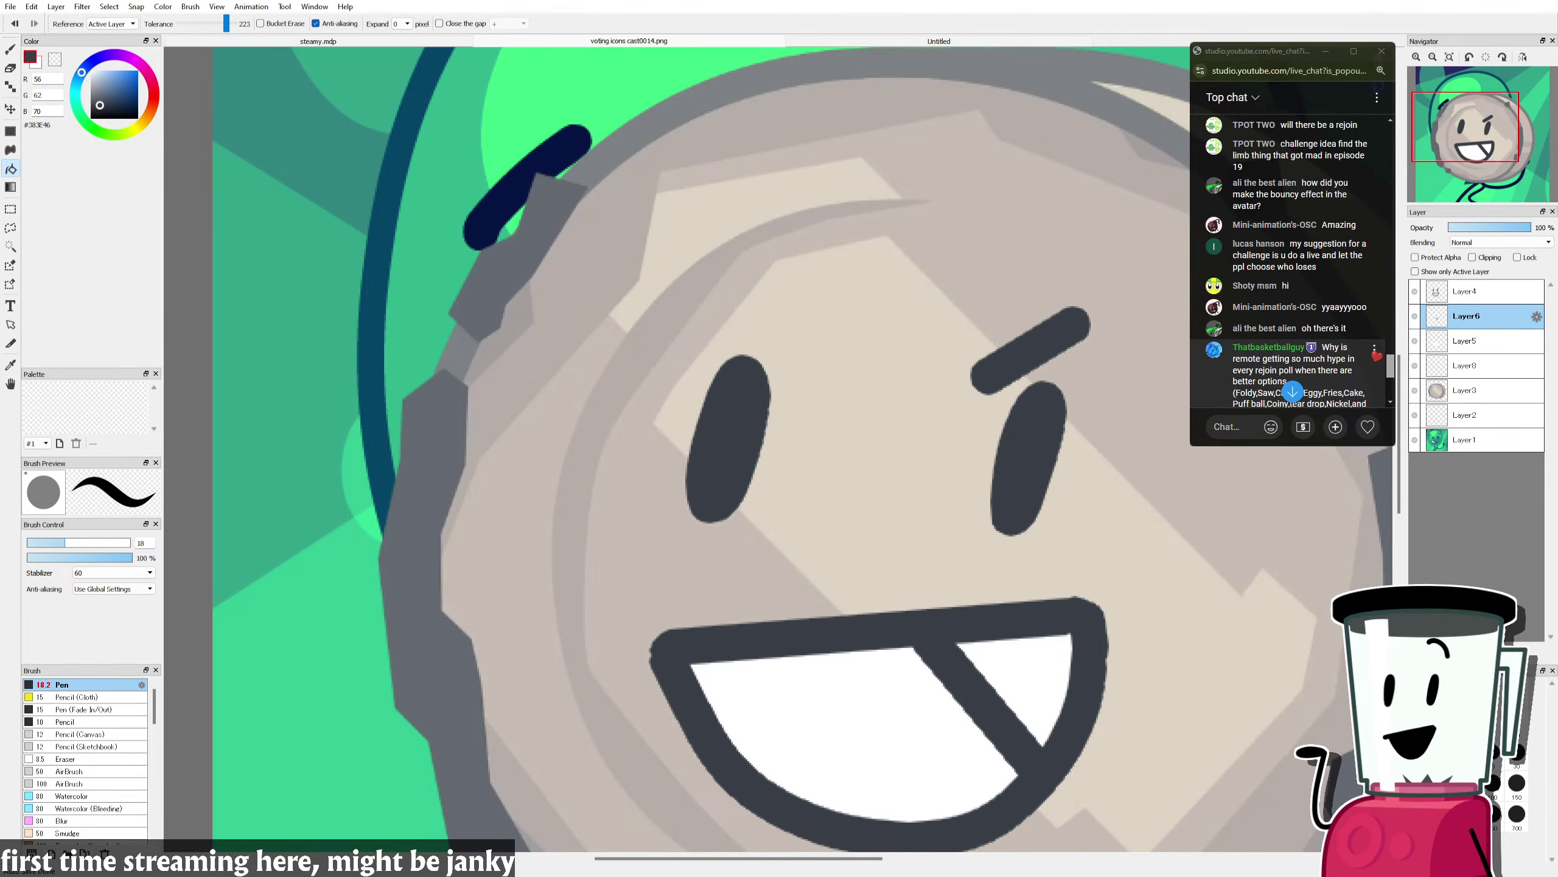
{"action": "scroll", "coordinate": [1289, 261], "scroll_direction": "down", "scroll_amount": 2}
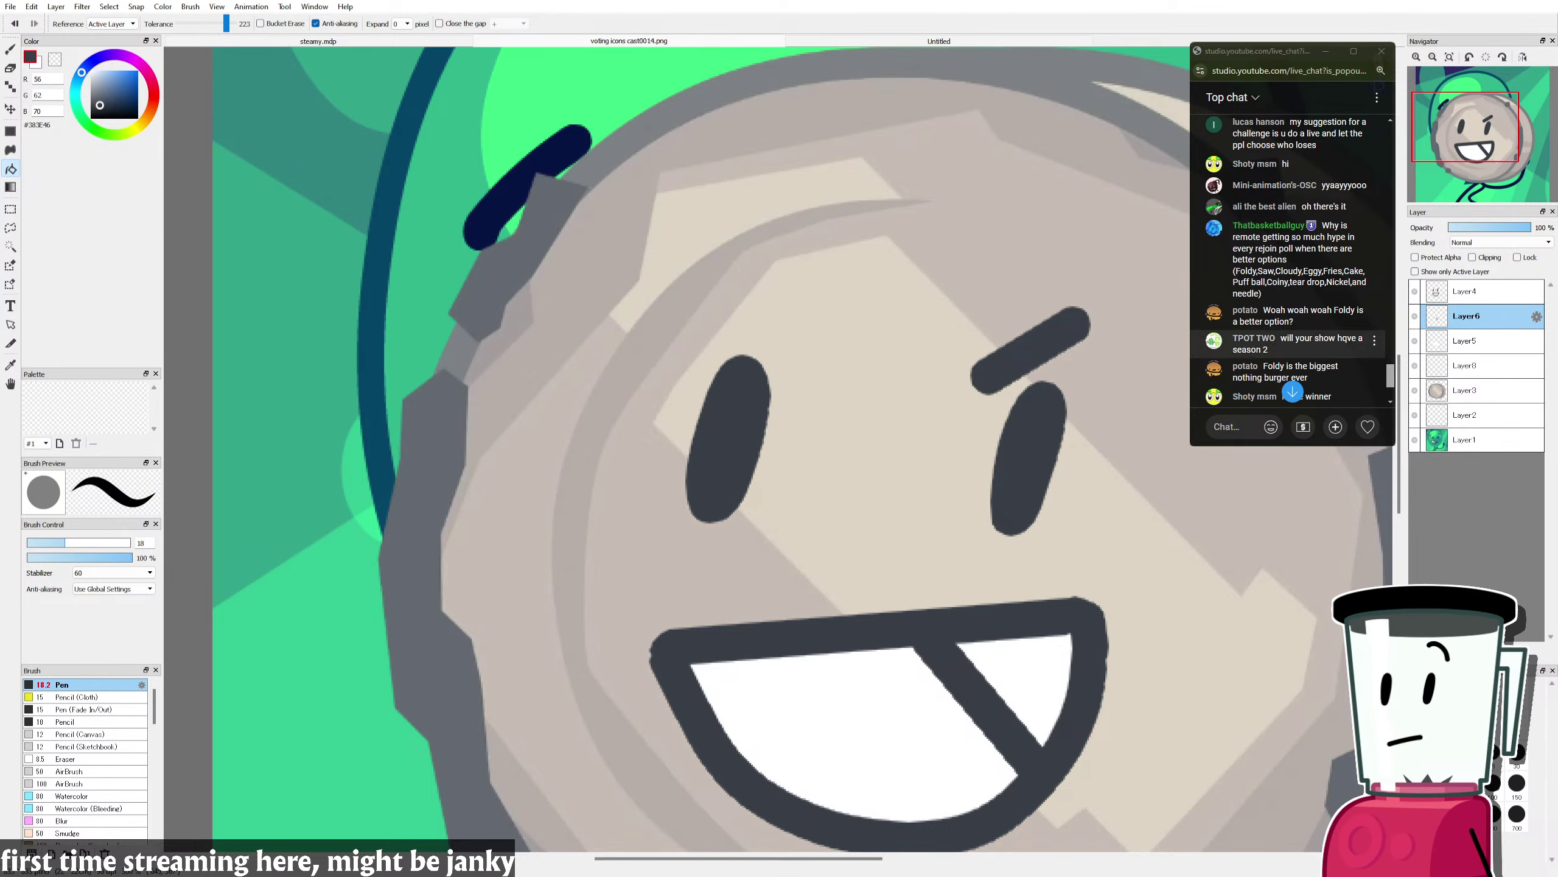
Step: Try to draw a curved arm with the Pen across the coin's lower right side on Layer6
{"action": "scroll", "coordinate": [1293, 261], "scroll_direction": "down", "scroll_amount": 3}
{"action": "scroll", "coordinate": [1293, 245], "scroll_direction": "up", "scroll_amount": 4}
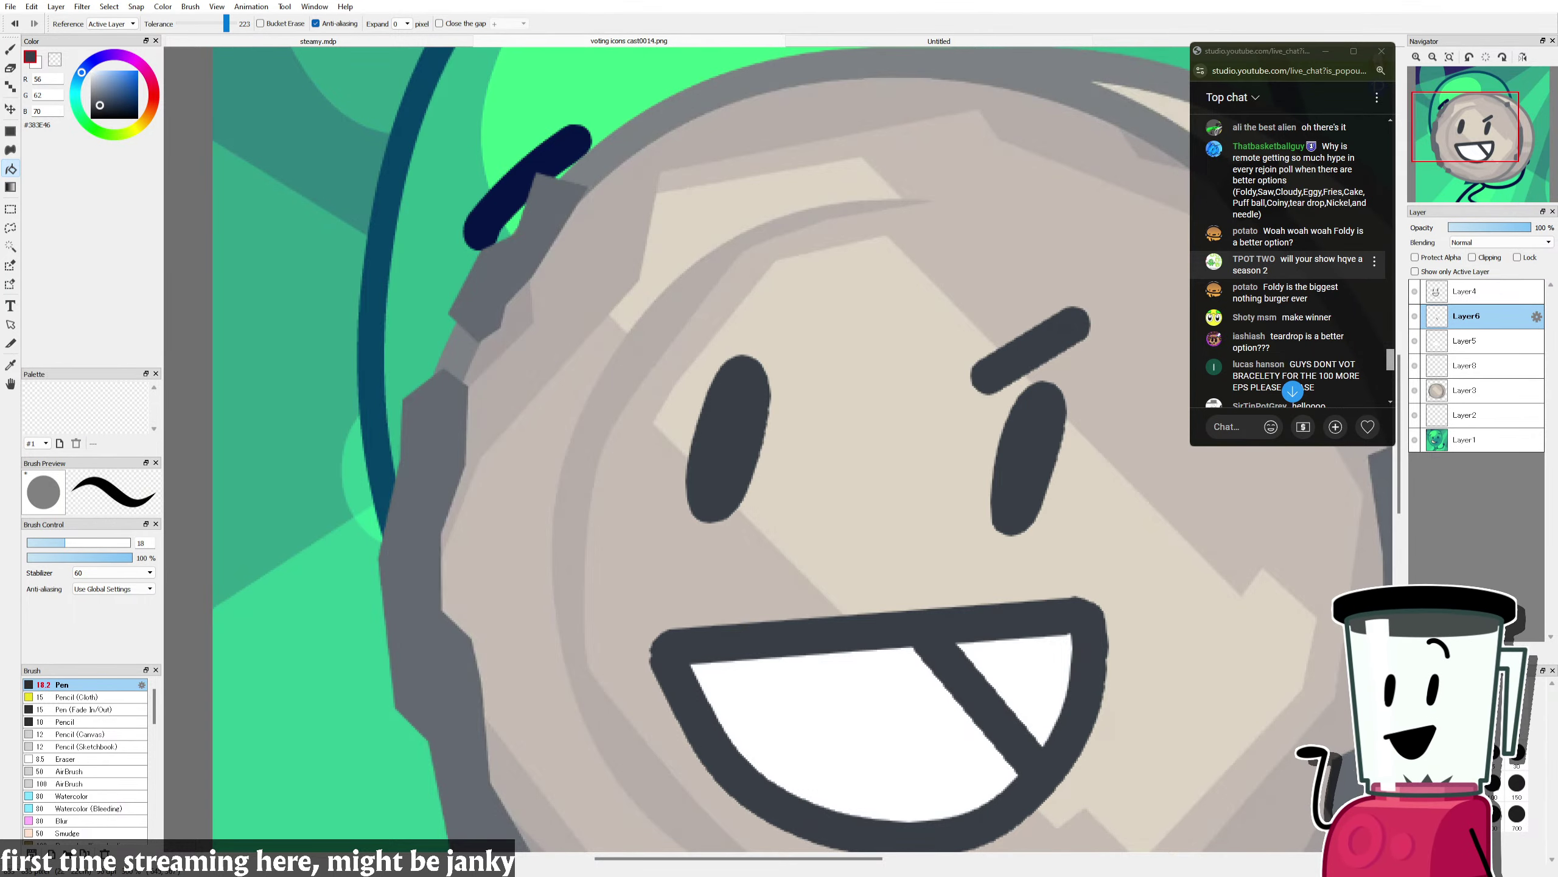
{"action": "scroll", "coordinate": [755, 275], "scroll_direction": "down", "scroll_amount": 2}
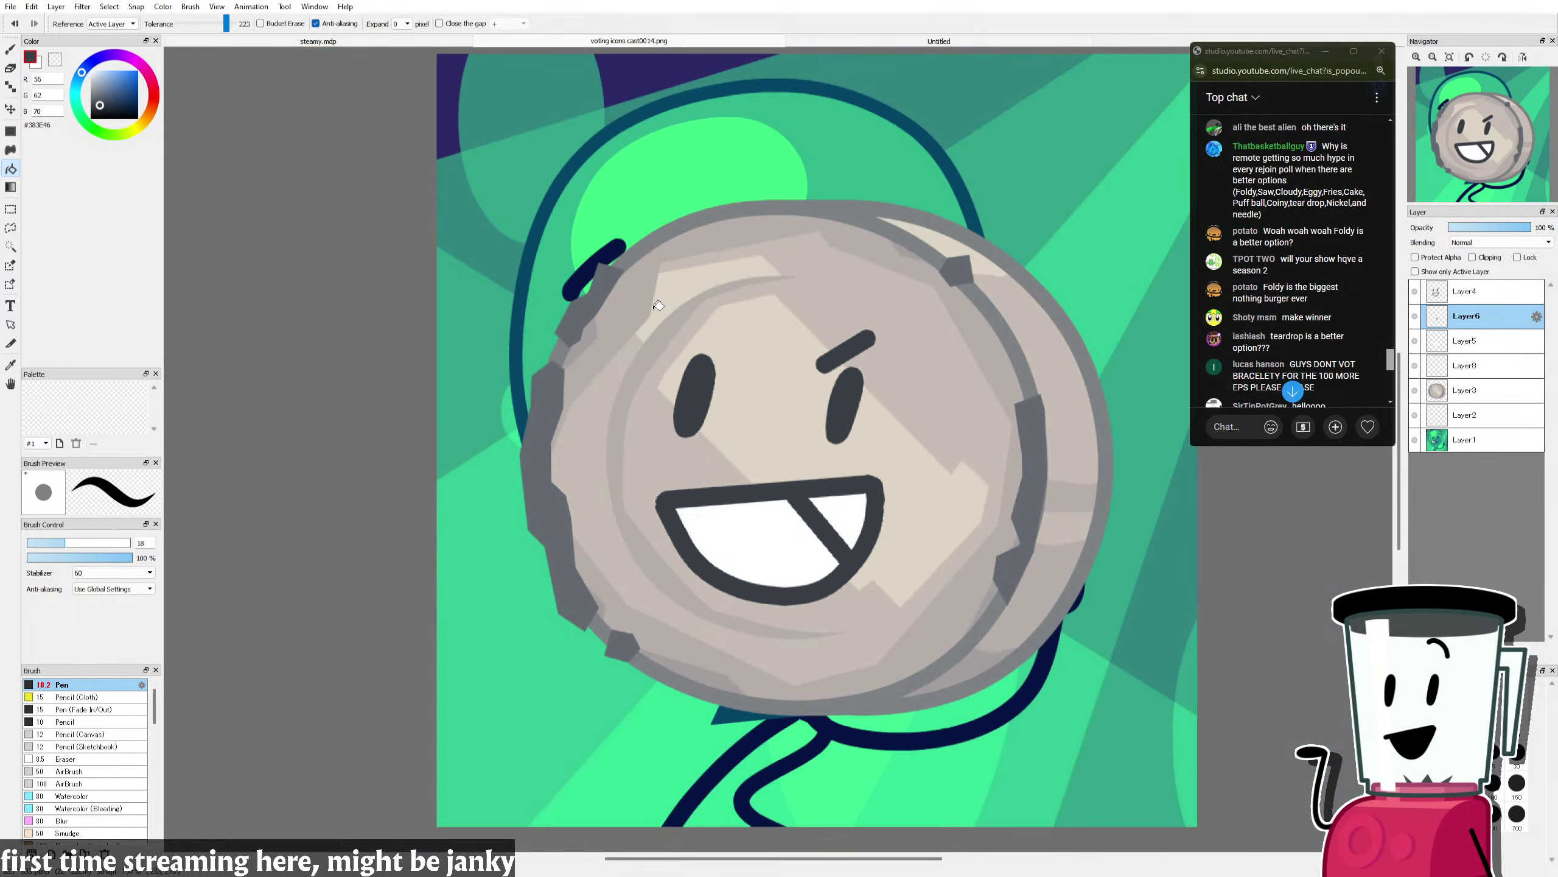
{"action": "key", "text": "b"}
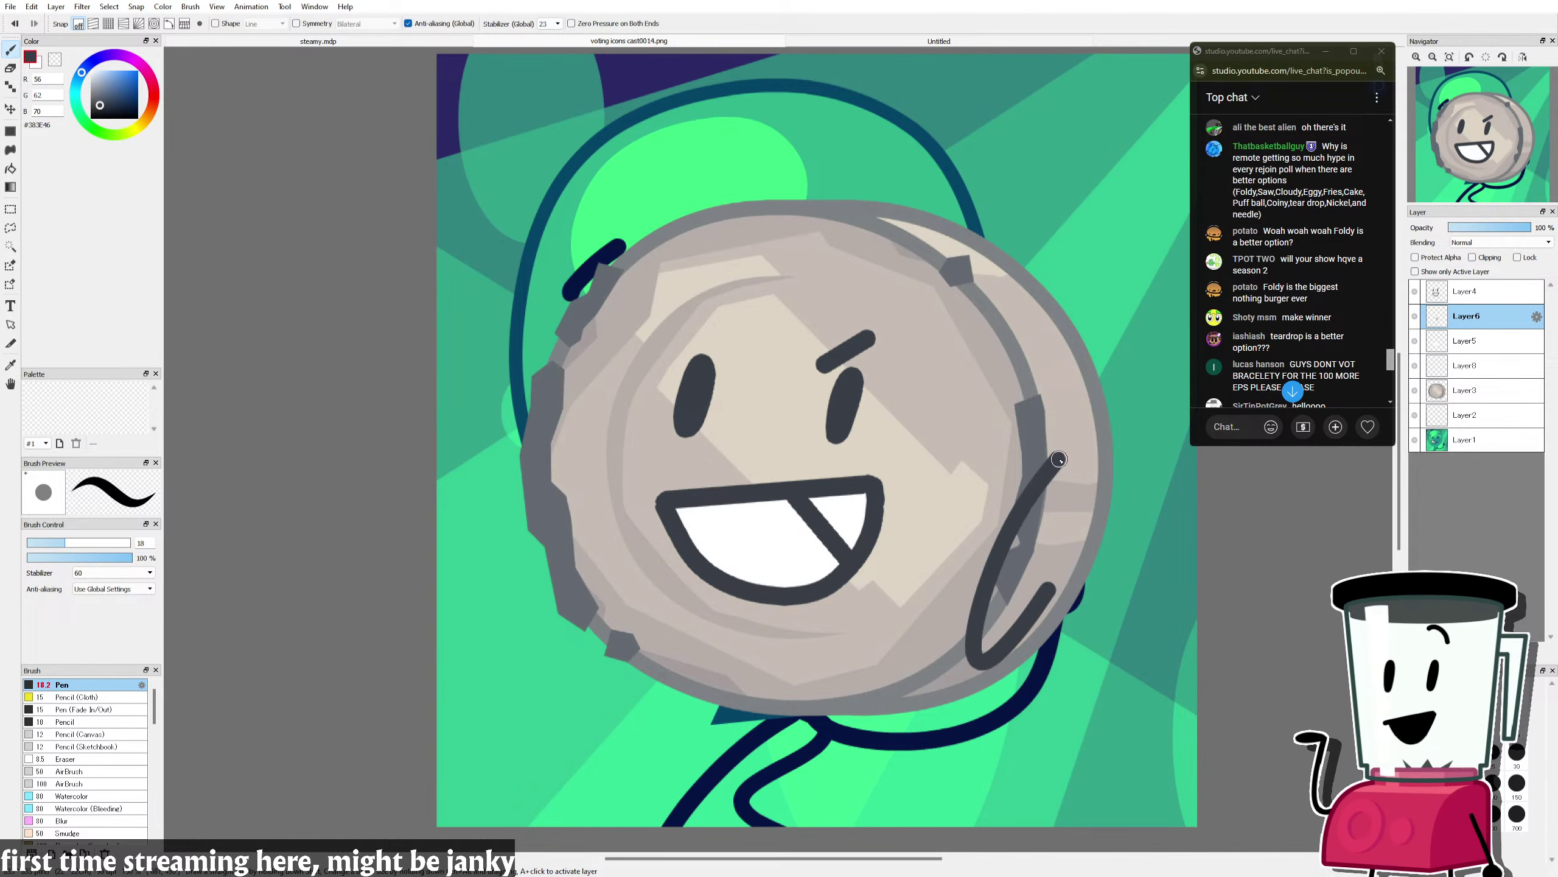
{"action": "mouse_move", "coordinate": [1051, 568]}
{"action": "left_mouse_down"}
{"action": "mouse_move", "coordinate": [964, 530]}
{"action": "mouse_move", "coordinate": [972, 493]}
{"action": "left_mouse_up"}
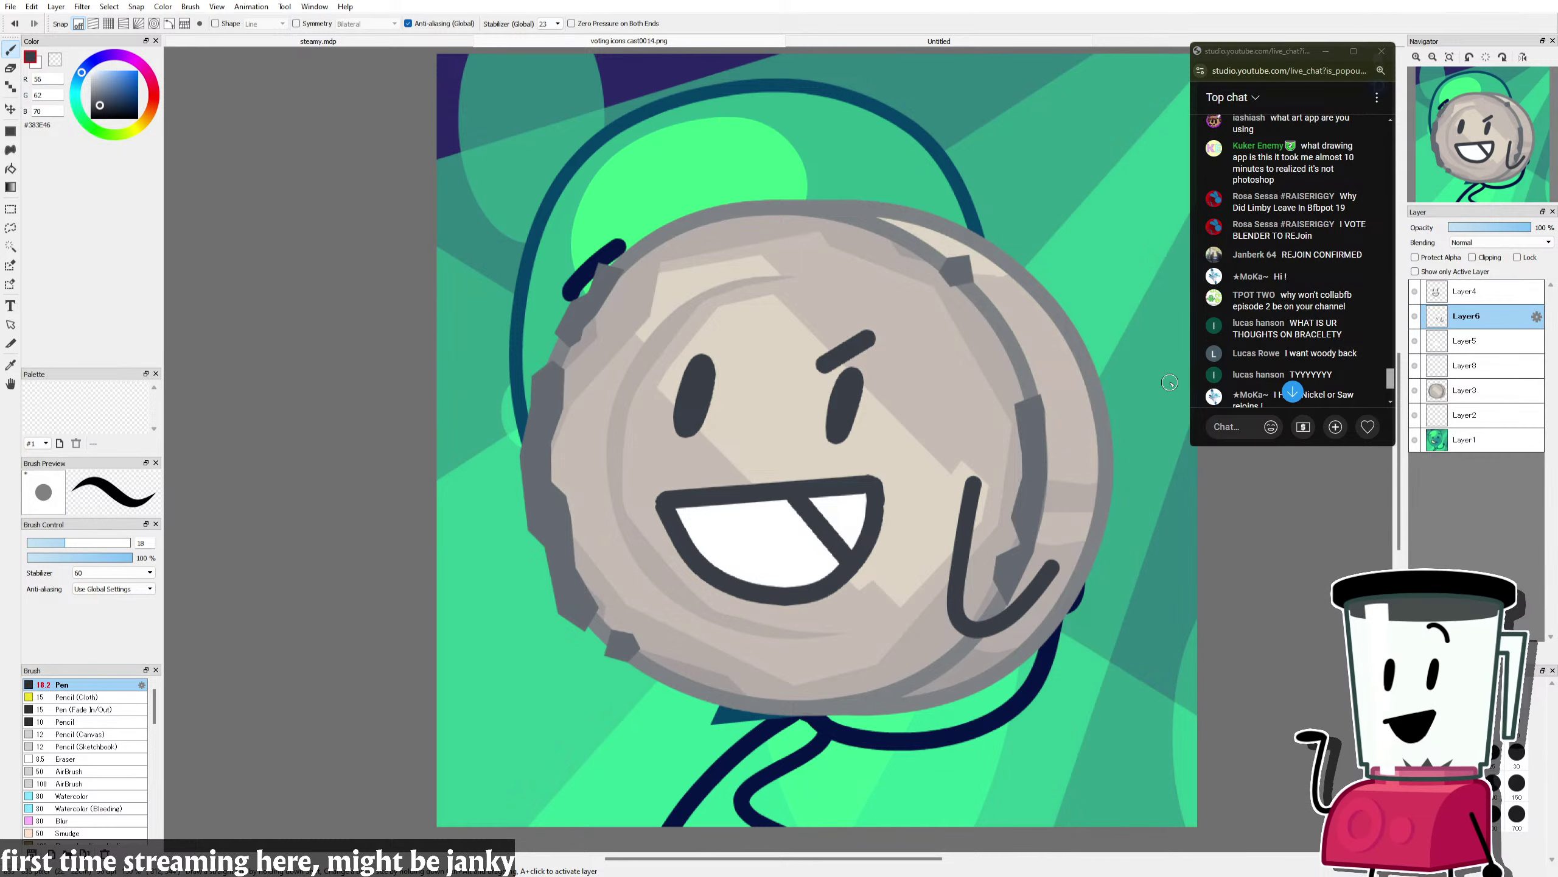
{"action": "key", "text": "ctrl+z"}
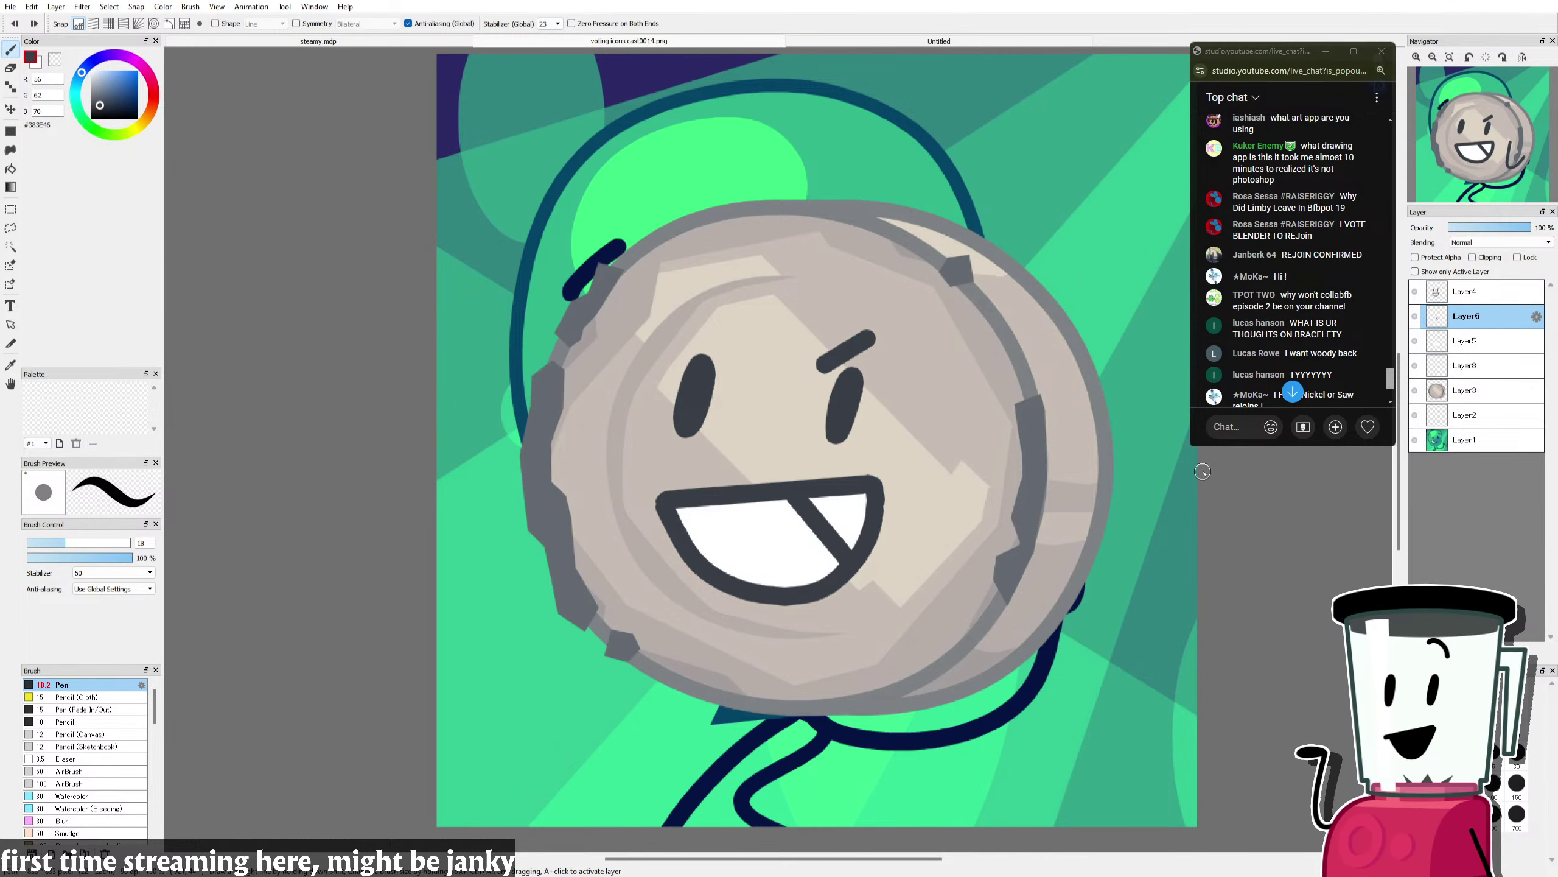
{"action": "mouse_move", "coordinate": [1044, 566]}
{"action": "left_mouse_down"}
{"action": "mouse_move", "coordinate": [948, 616]}
{"action": "mouse_move", "coordinate": [980, 468]}
{"action": "left_mouse_up"}
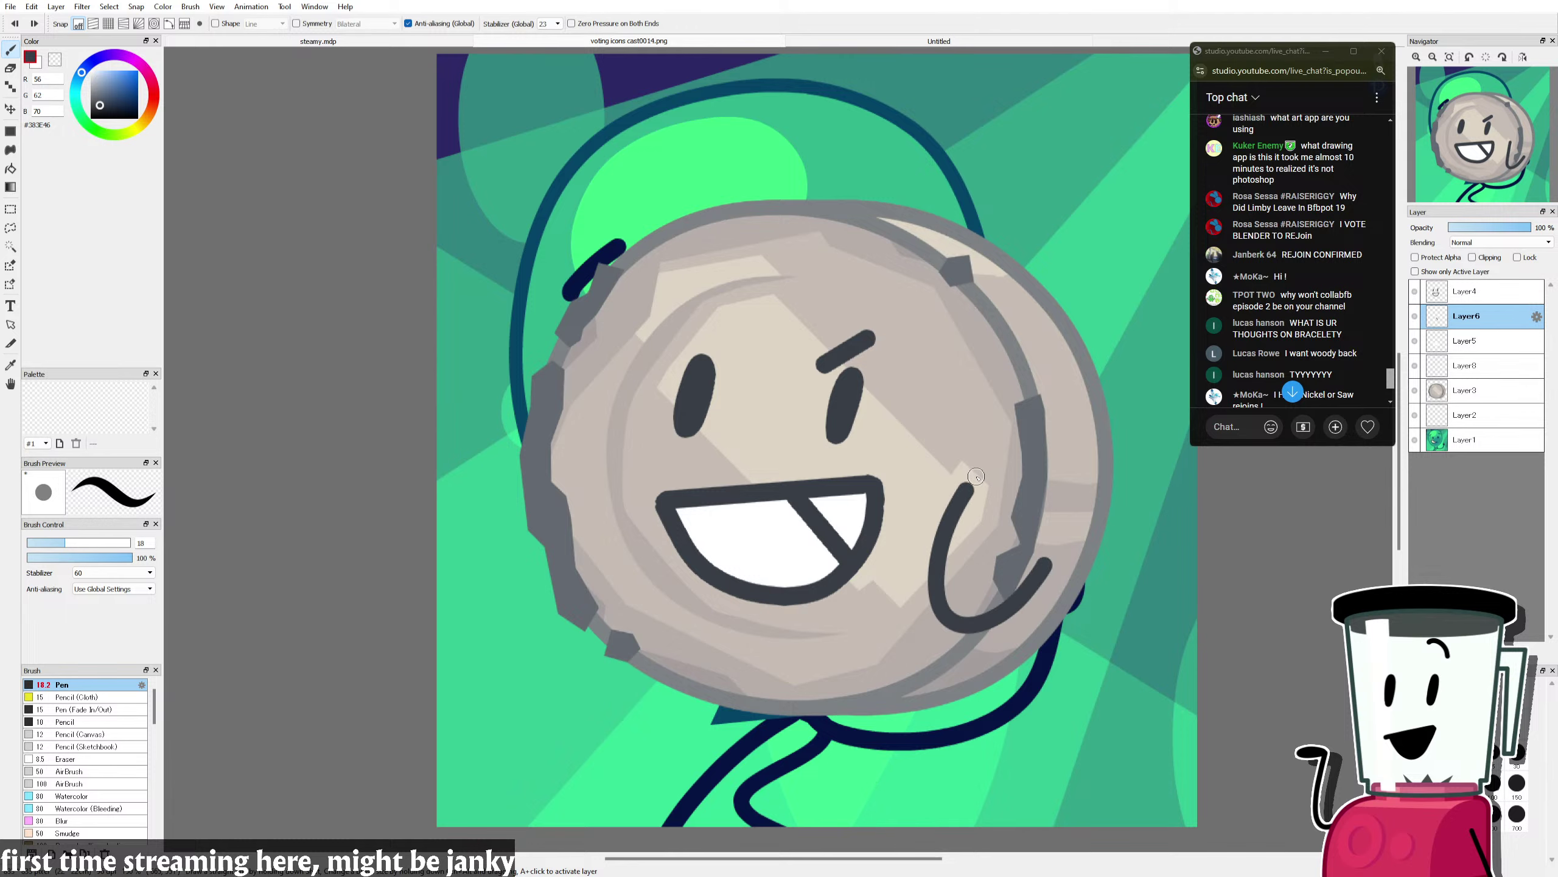
{"action": "key", "text": "ctrl+z"}
{"action": "key", "text": "ctrl+minus"}
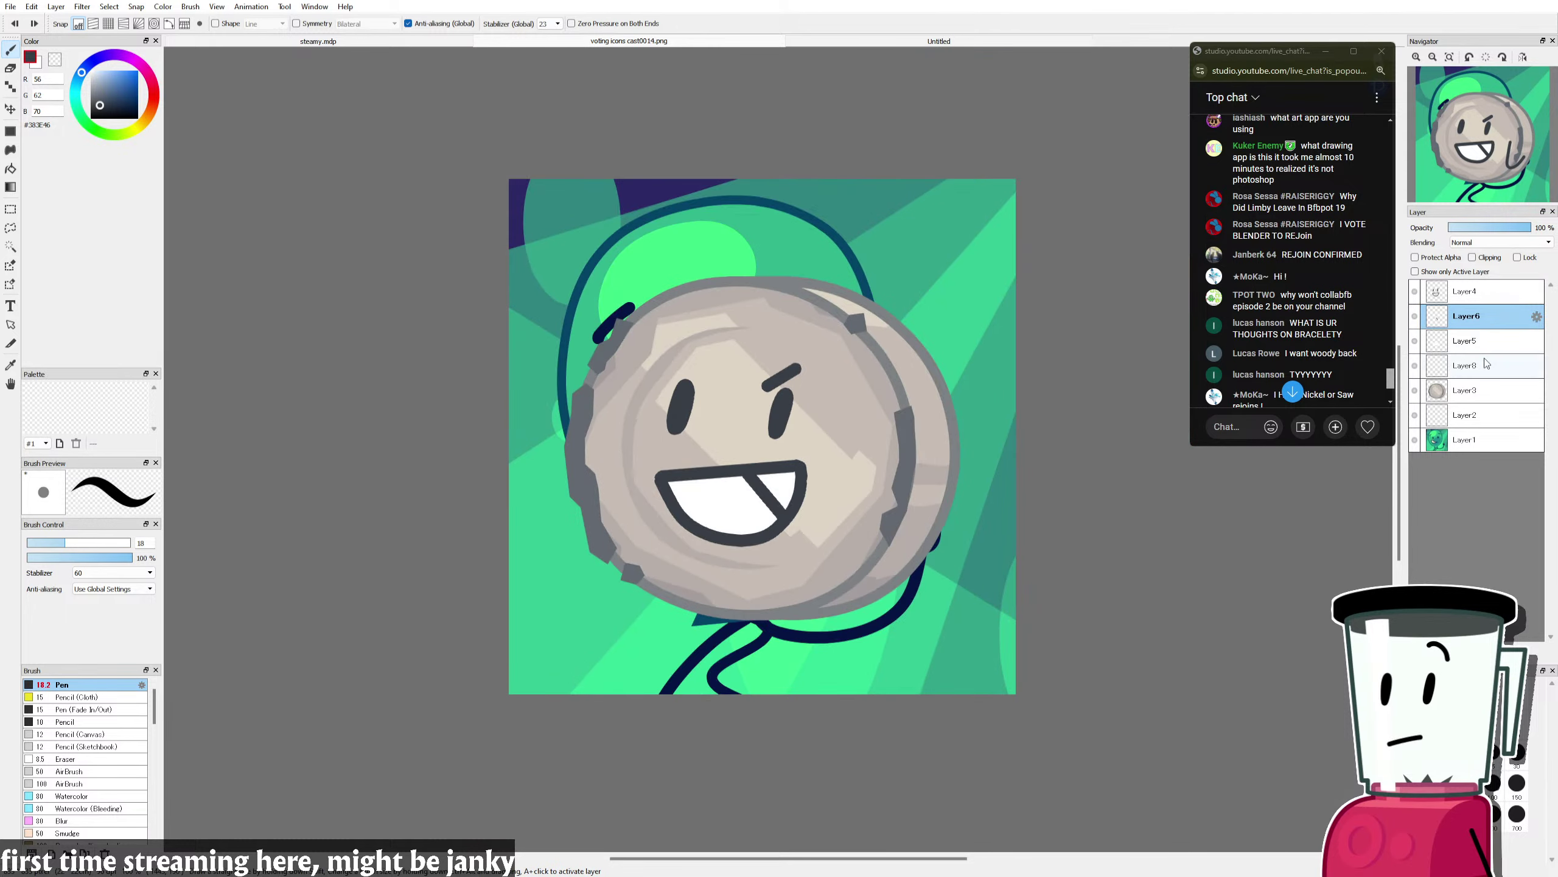
Step: Hide the green background on Layer1 and select Layer4, which holds the facial features
{"action": "left_click", "coordinate": [1437, 439]}
{"action": "left_click", "coordinate": [1415, 440]}
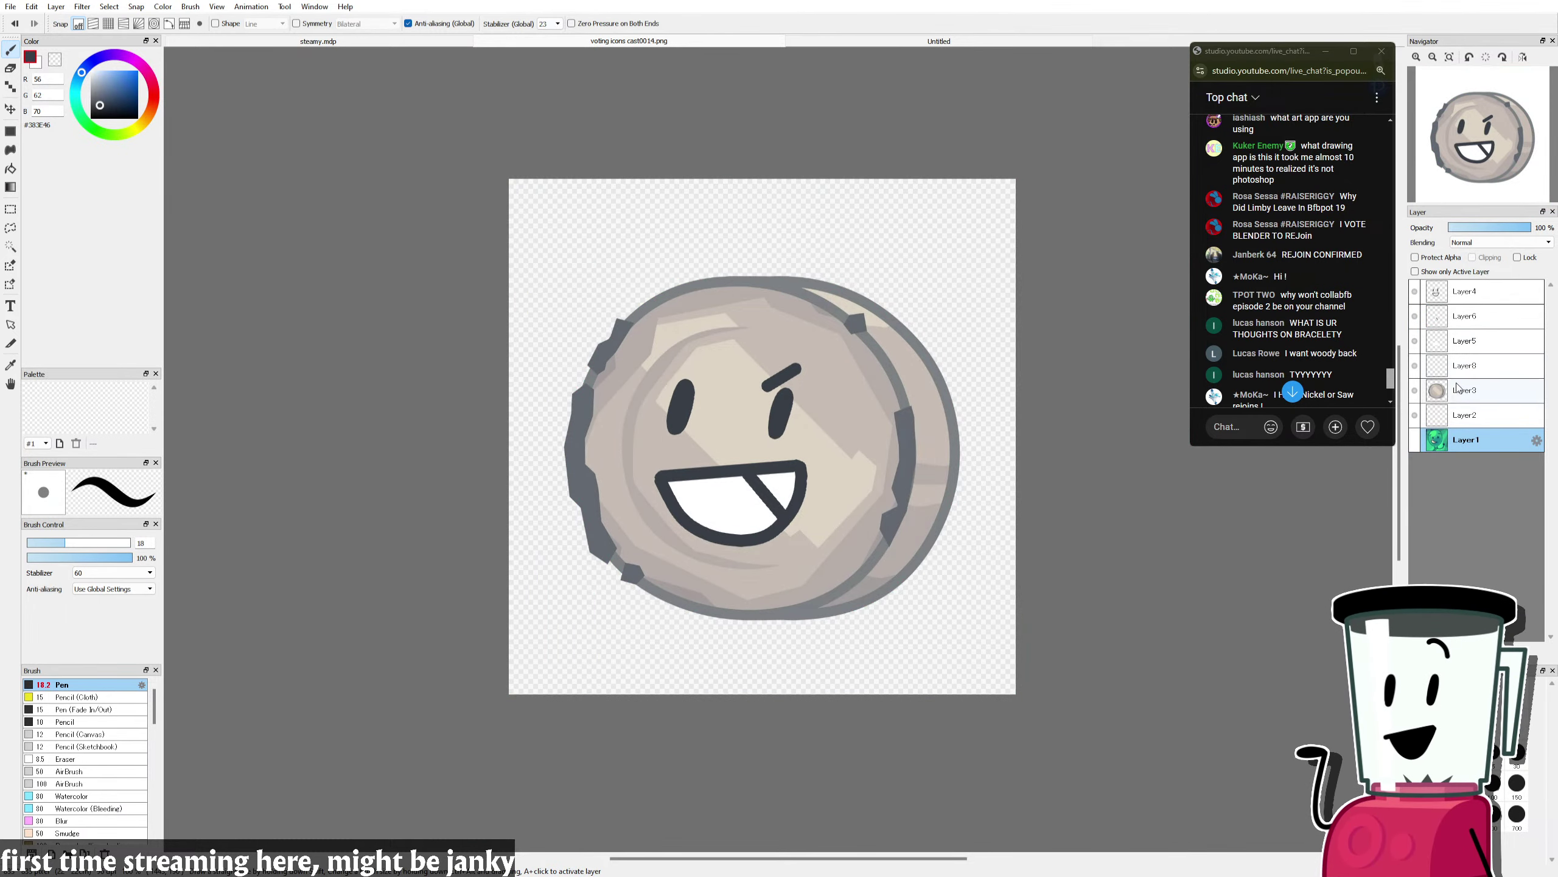
{"action": "left_click", "coordinate": [1459, 303]}
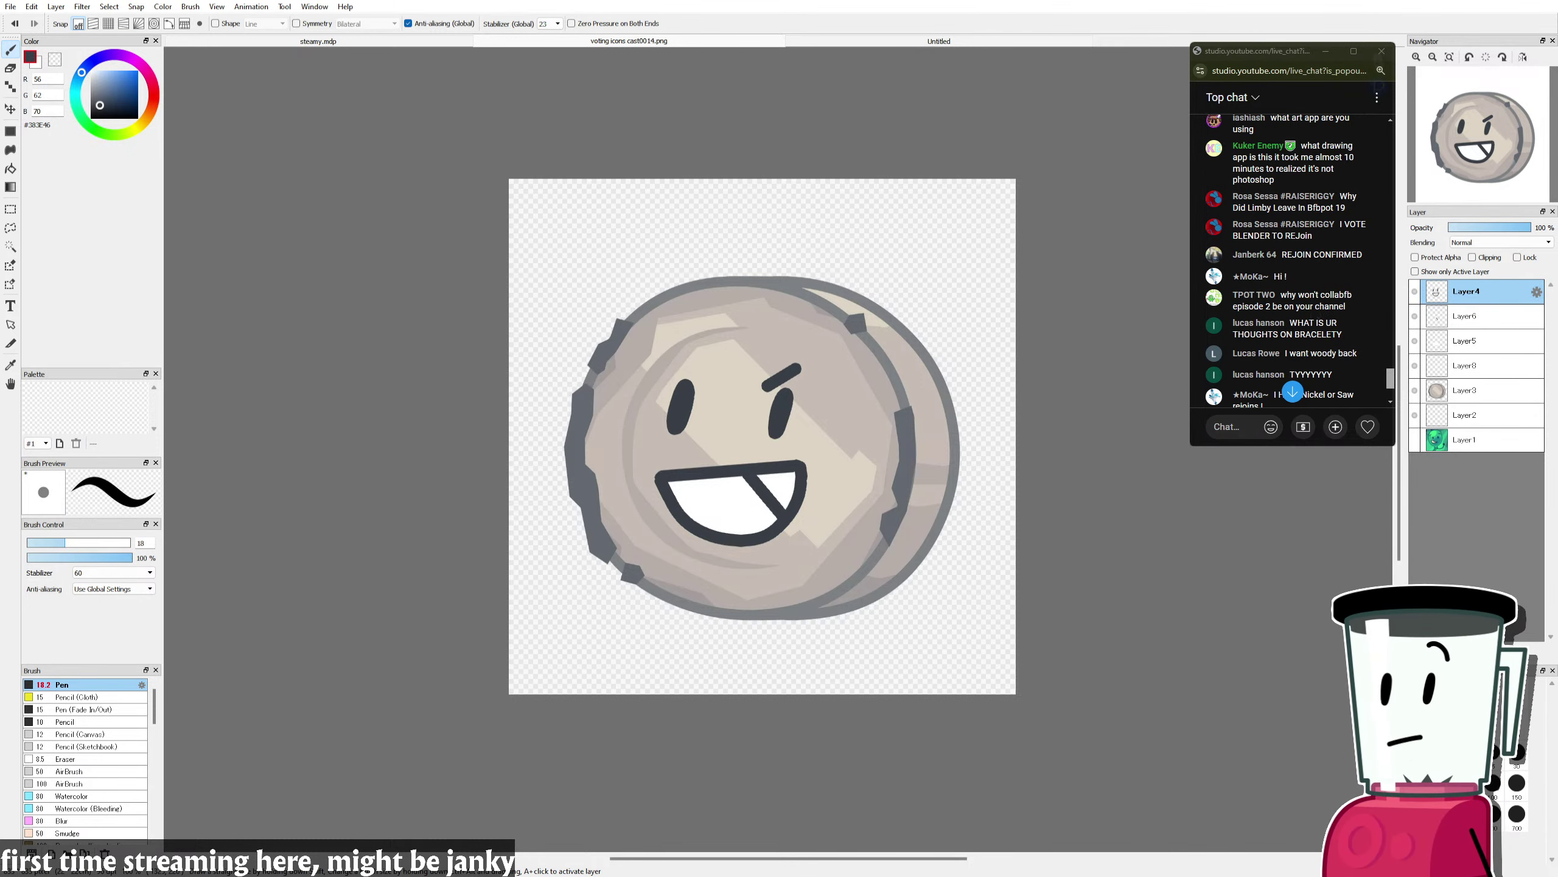
{"action": "scroll", "coordinate": [921, 609], "scroll_direction": "down", "scroll_amount": 2}
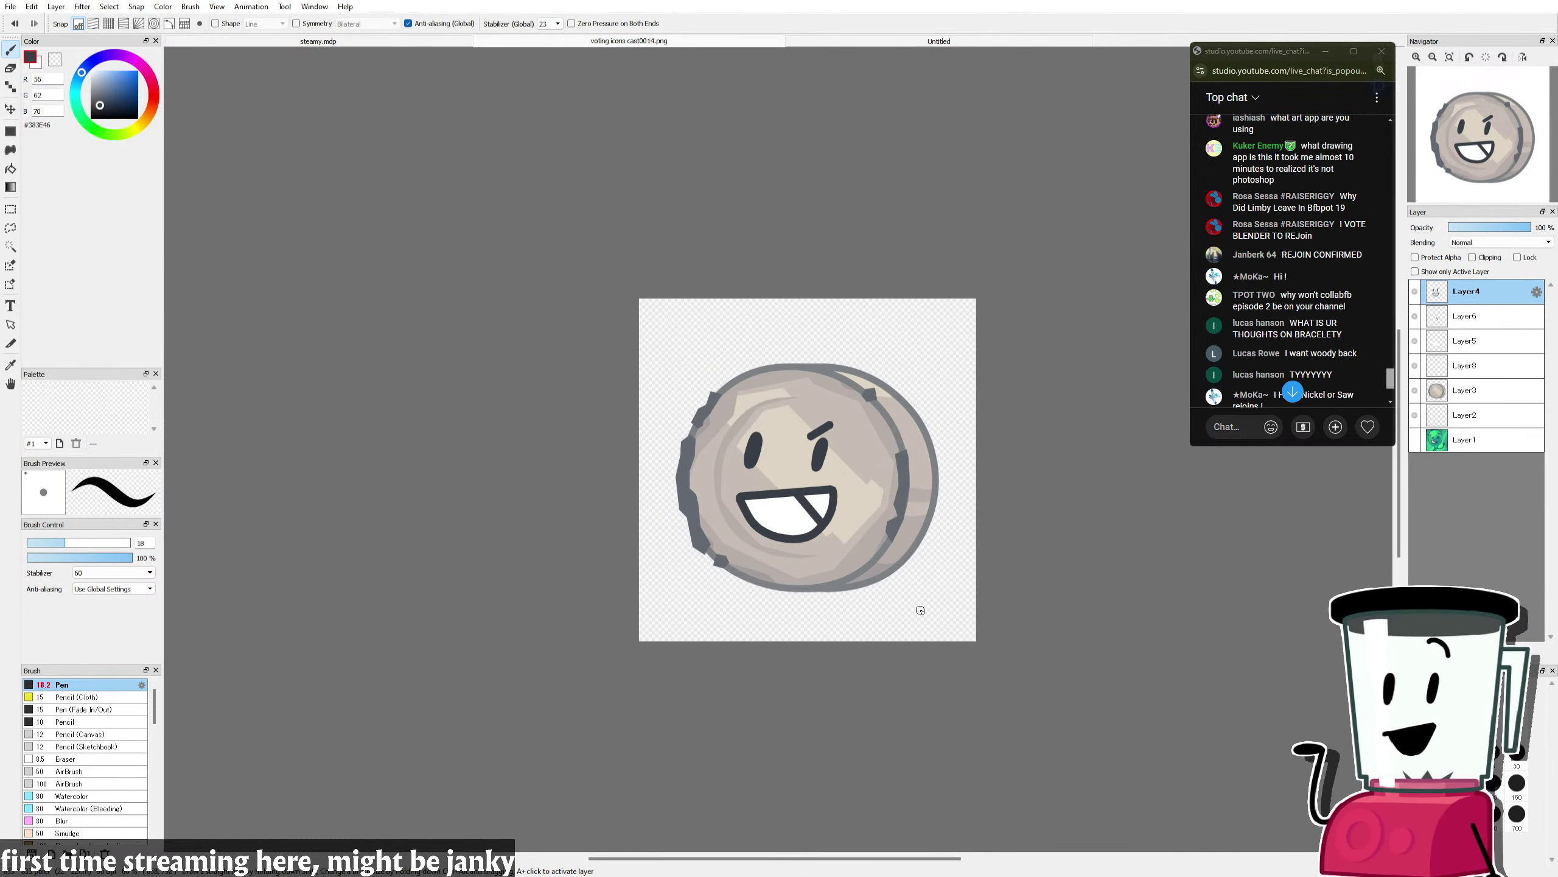
{"action": "scroll", "coordinate": [949, 572], "scroll_direction": "up", "scroll_amount": 2}
Step: Check the face layers by toggling their visibility, and merge Layer4 and Layer6 down into Layer5
{"action": "left_click", "coordinate": [1414, 291]}
{"action": "left_click", "coordinate": [1414, 316]}
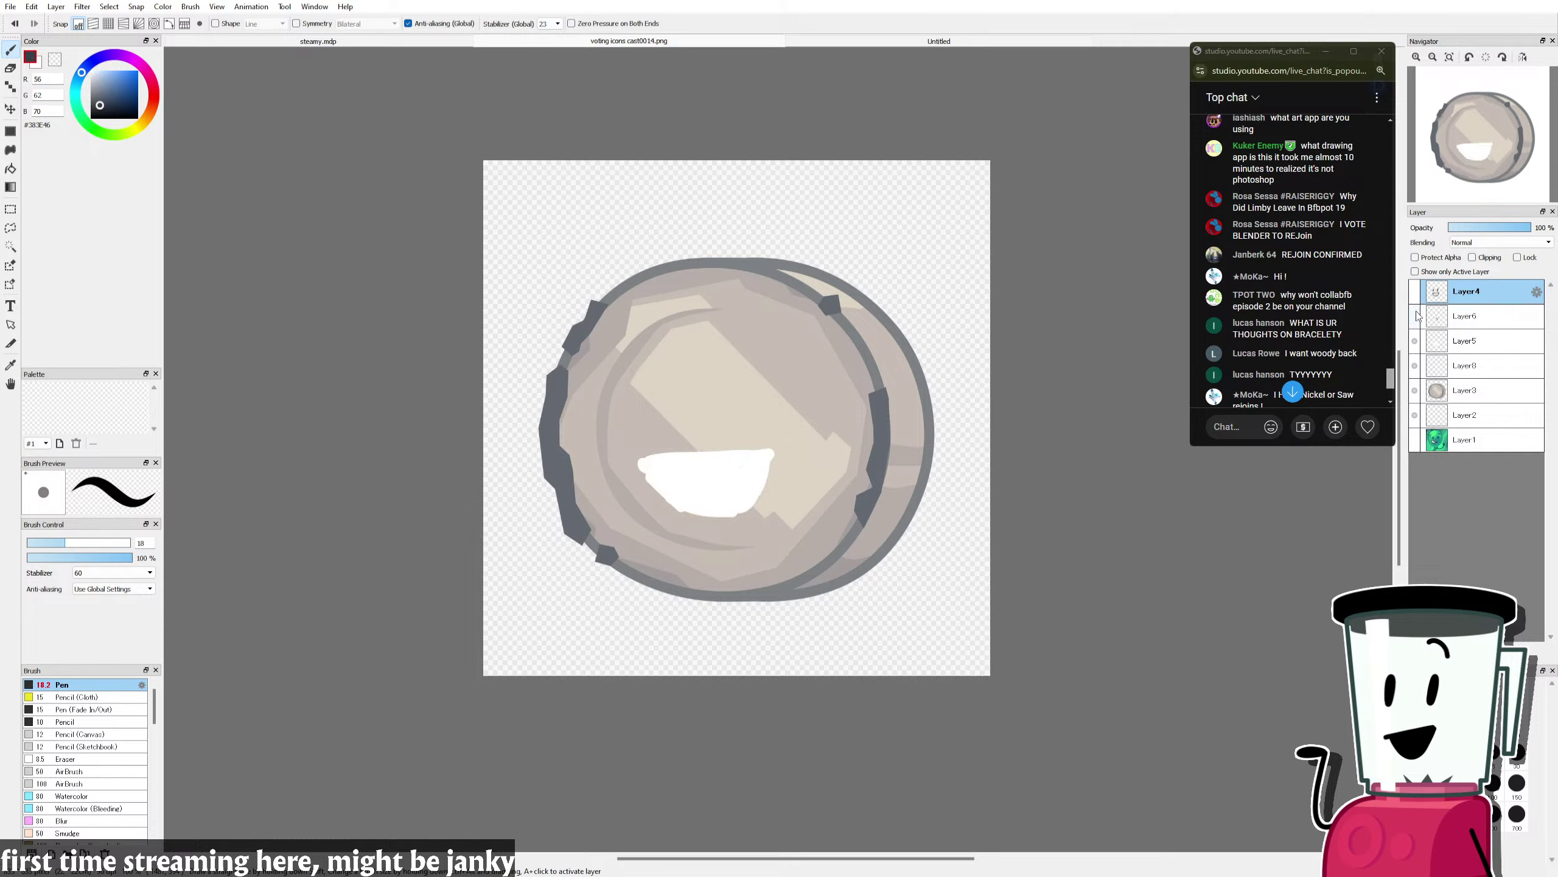
{"action": "left_click", "coordinate": [1415, 342]}
{"action": "left_click", "coordinate": [1416, 342]}
{"action": "left_click", "coordinate": [1415, 315]}
{"action": "left_click", "coordinate": [1415, 291]}
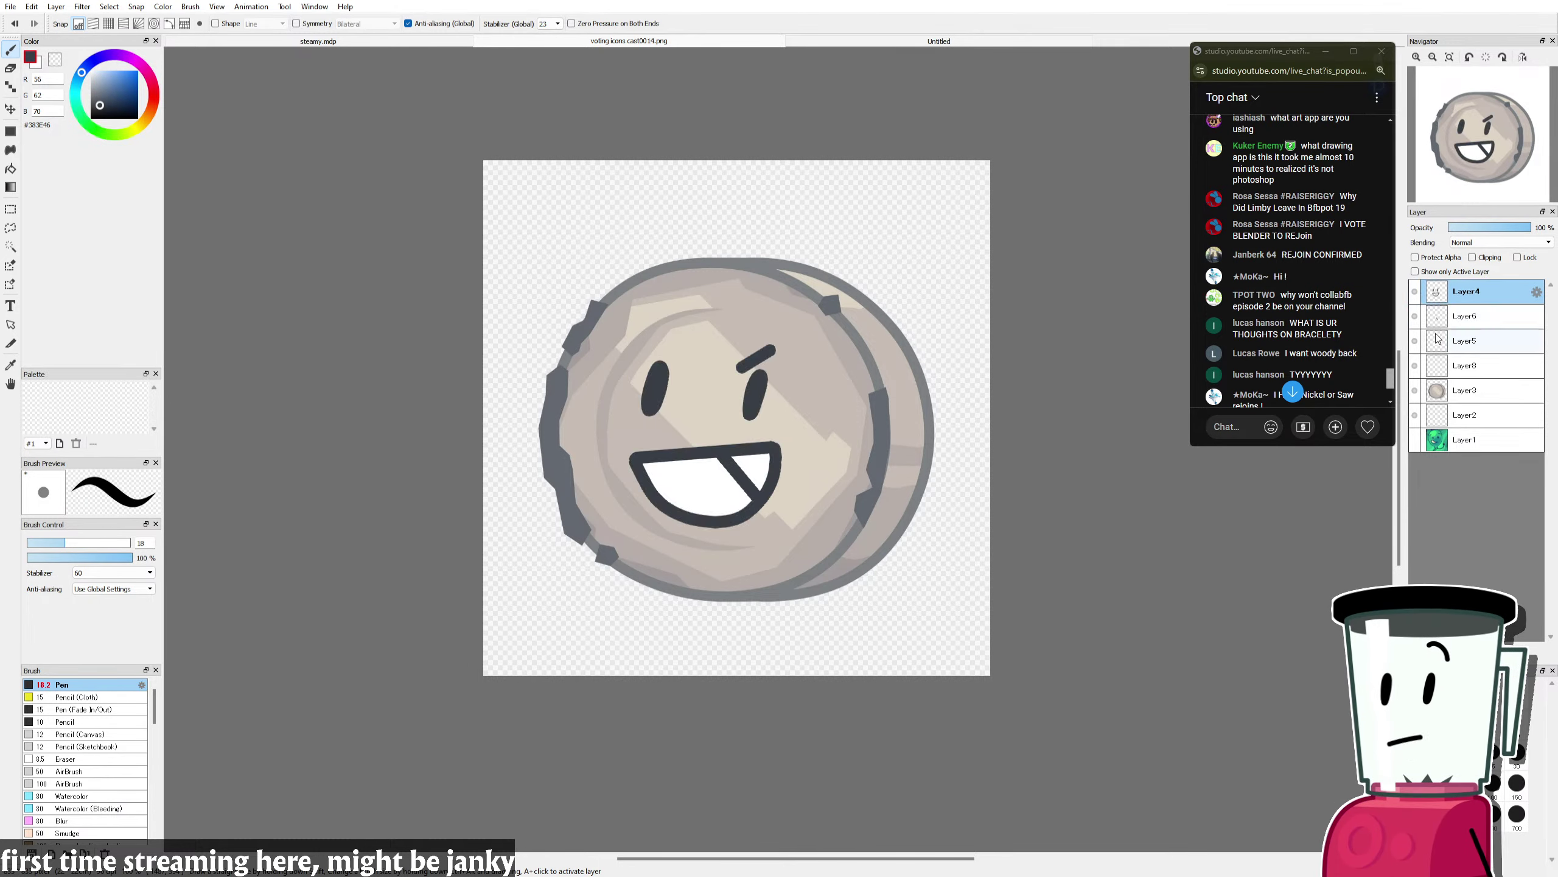
{"action": "left_click", "coordinate": [1506, 651]}
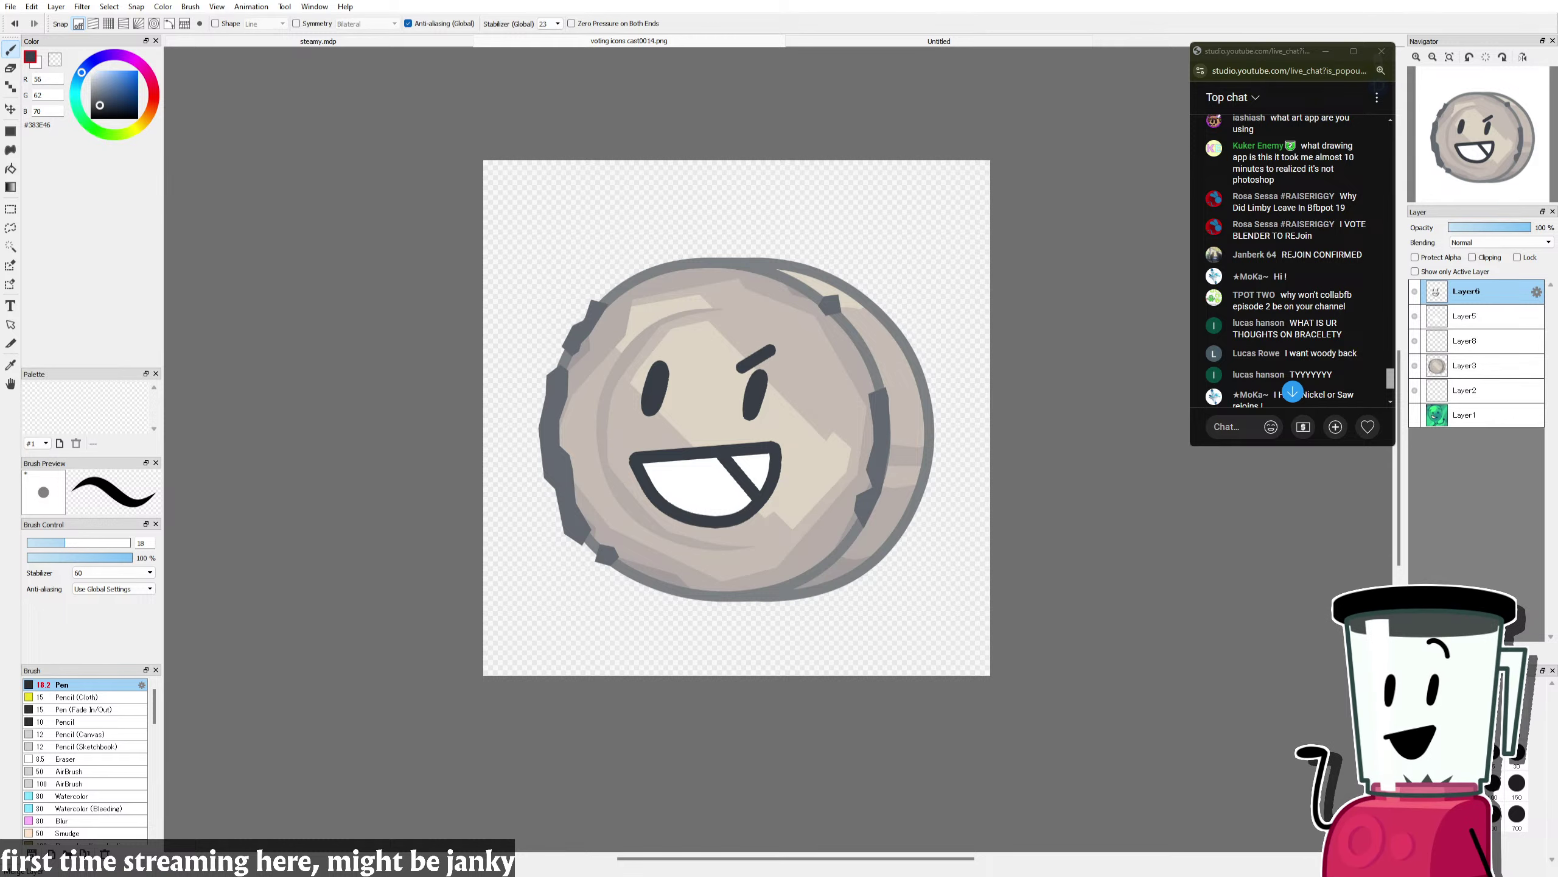
{"action": "left_click", "coordinate": [1507, 650]}
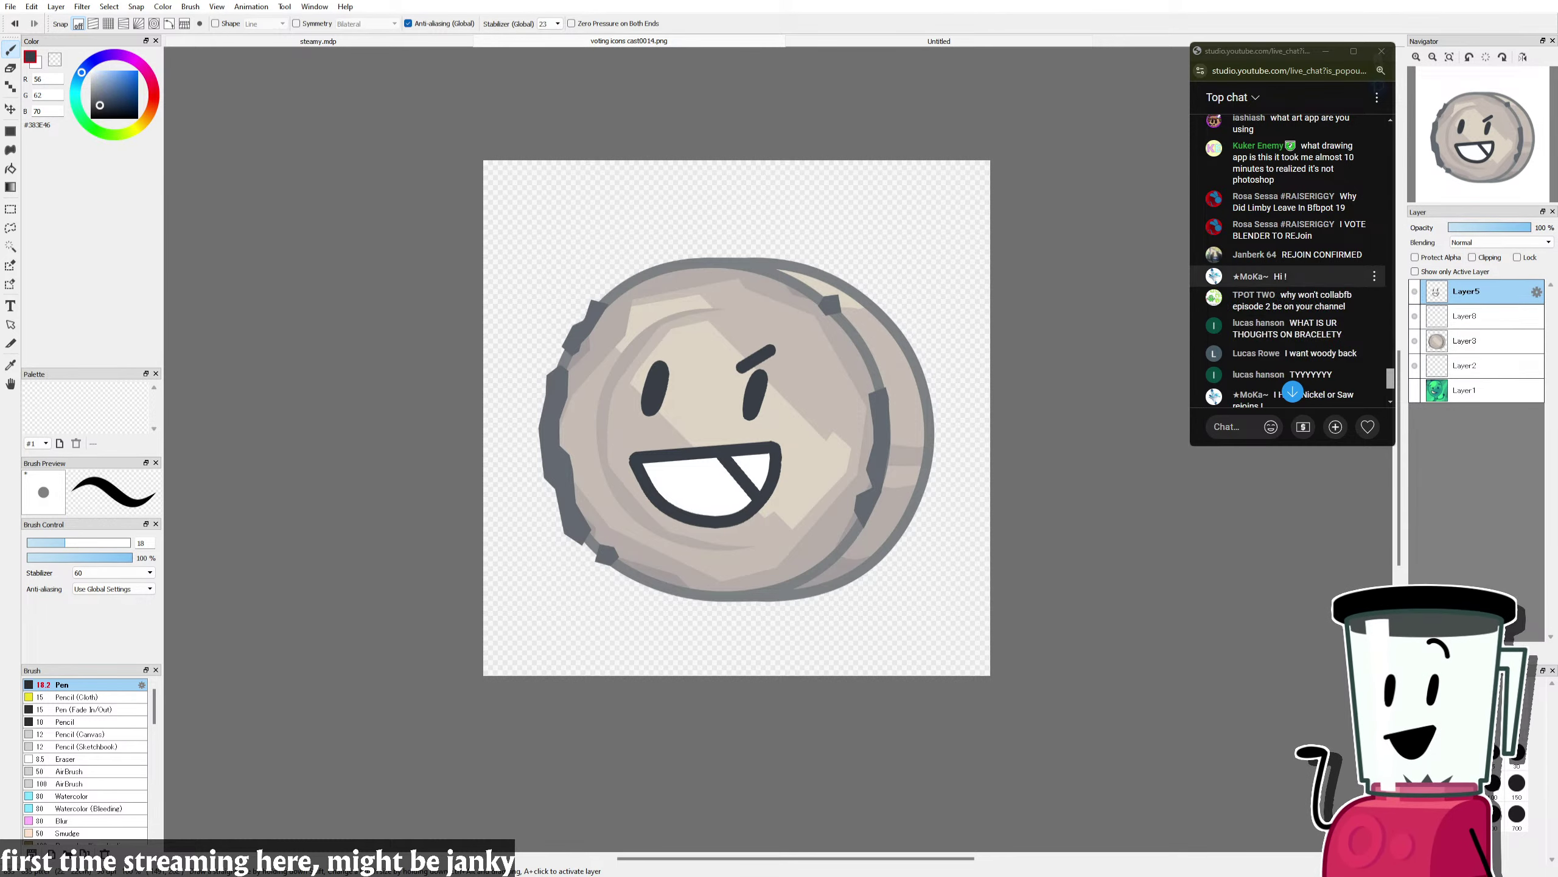
Step: Move the merged face layer, Layer5, down one place so it sits directly above Layer3
{"action": "scroll", "coordinate": [1289, 258], "scroll_direction": "down", "scroll_amount": 4}
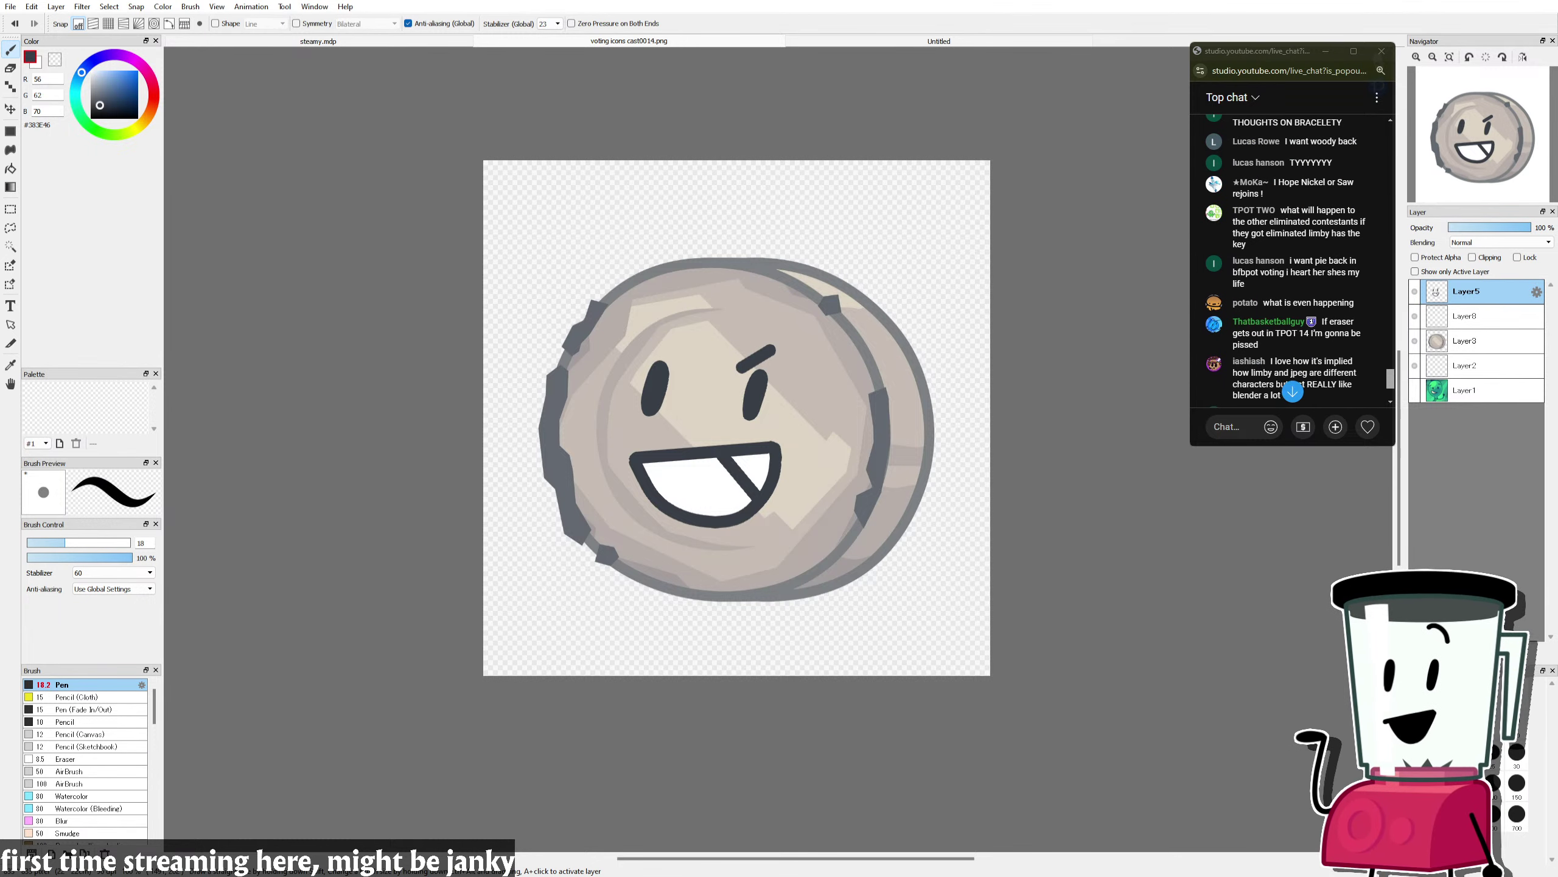
{"action": "scroll", "coordinate": [1289, 284], "scroll_direction": "up", "scroll_amount": 2}
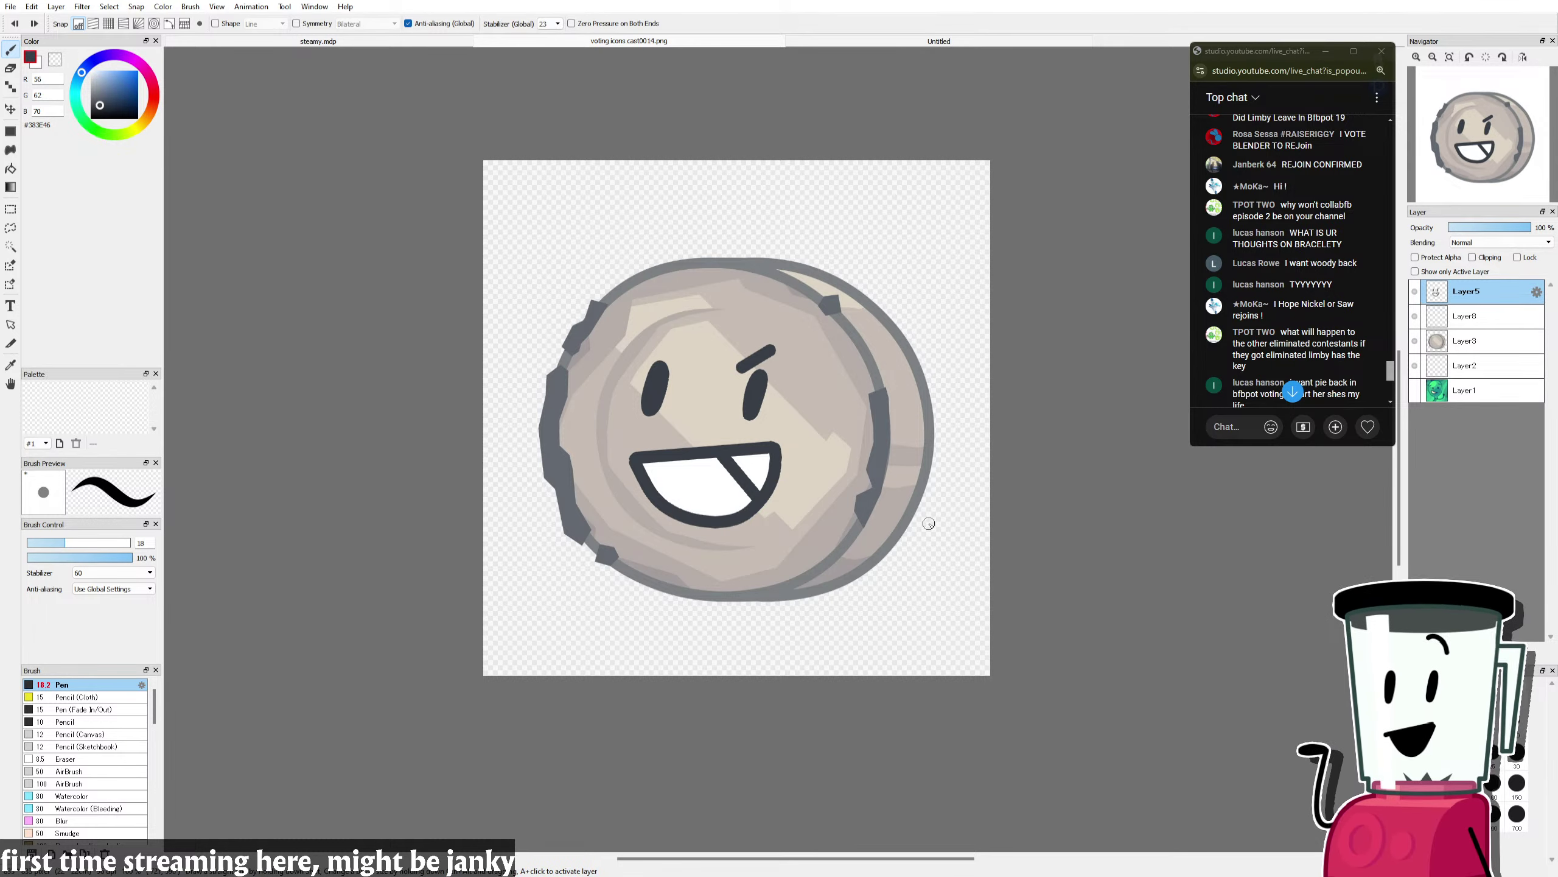
{"action": "left_click_drag", "start_coordinate": [1463, 307], "coordinate": [1459, 327]}
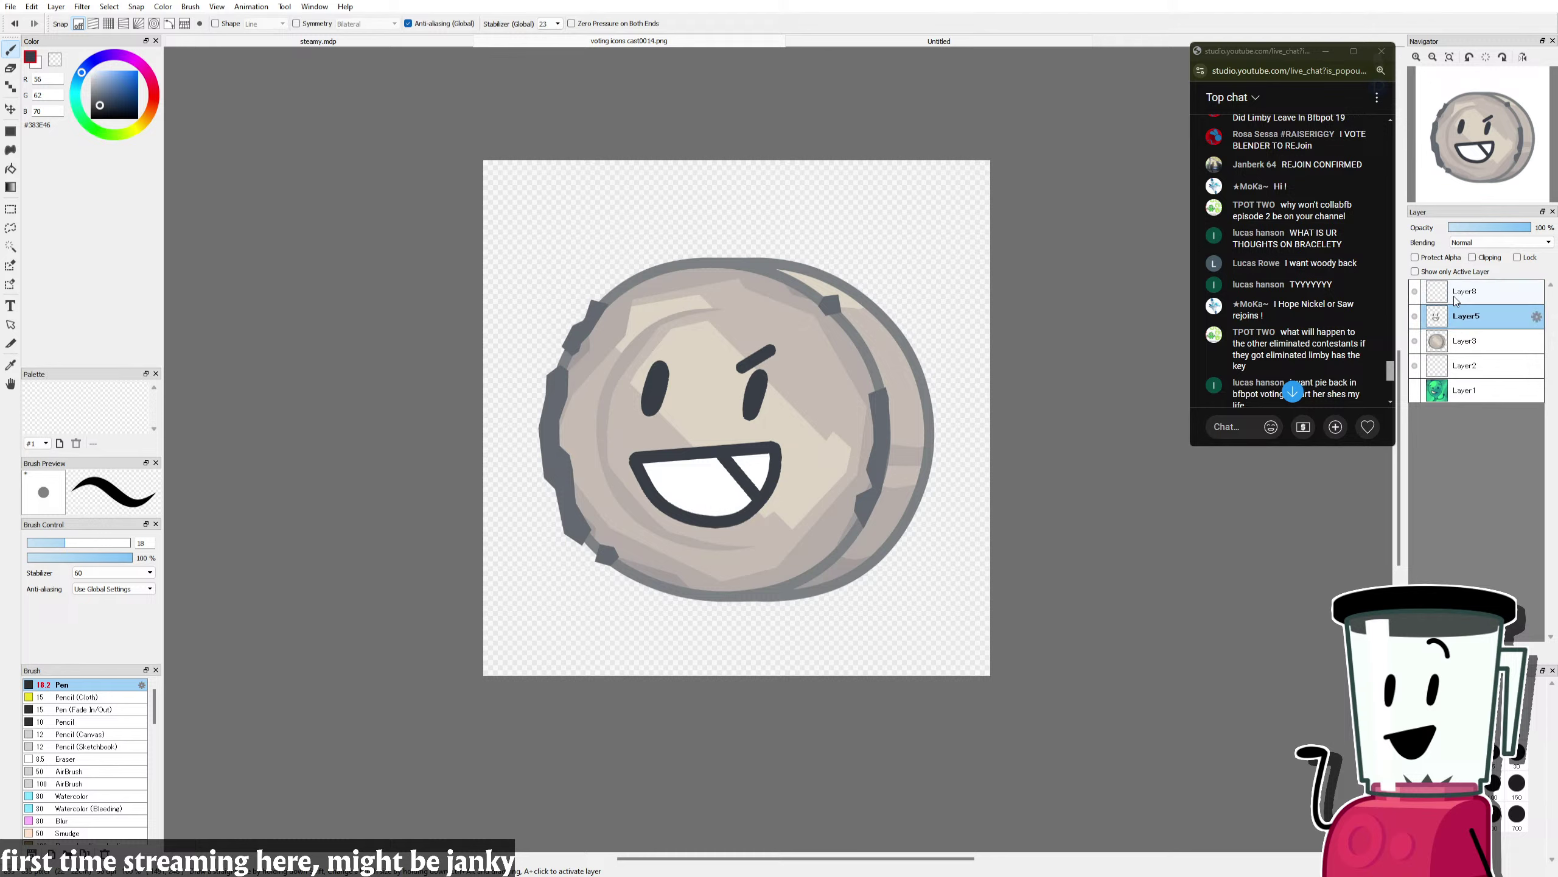
Step: Show the Layer1 background briefly, hide it again and make Layer2 the active layer
{"action": "left_click", "coordinate": [1453, 388]}
{"action": "left_click", "coordinate": [1416, 391]}
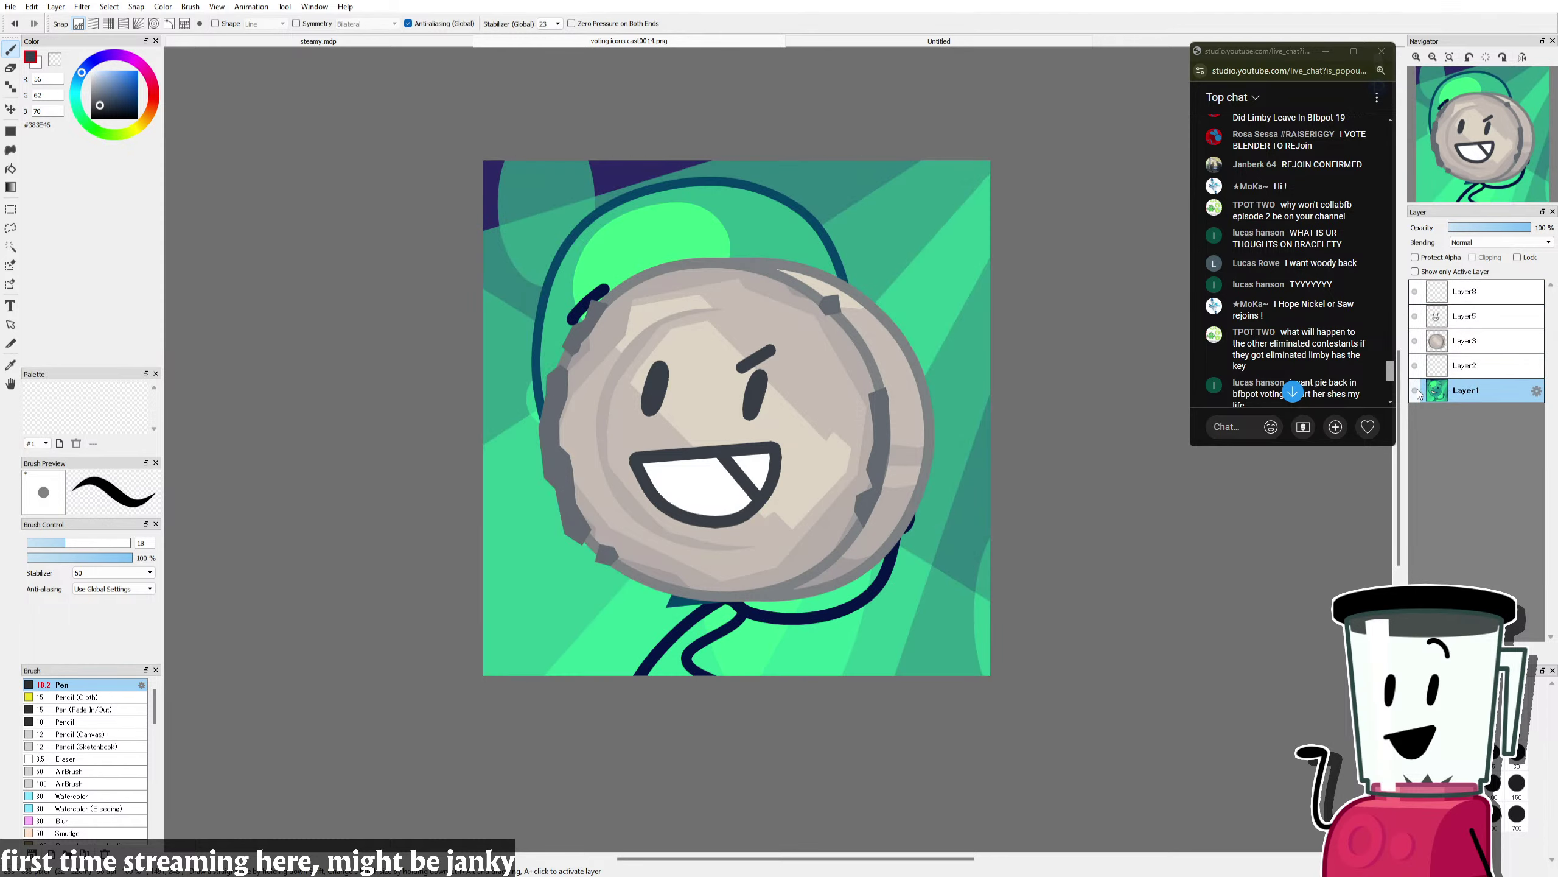
{"action": "left_click", "coordinate": [11, 366]}
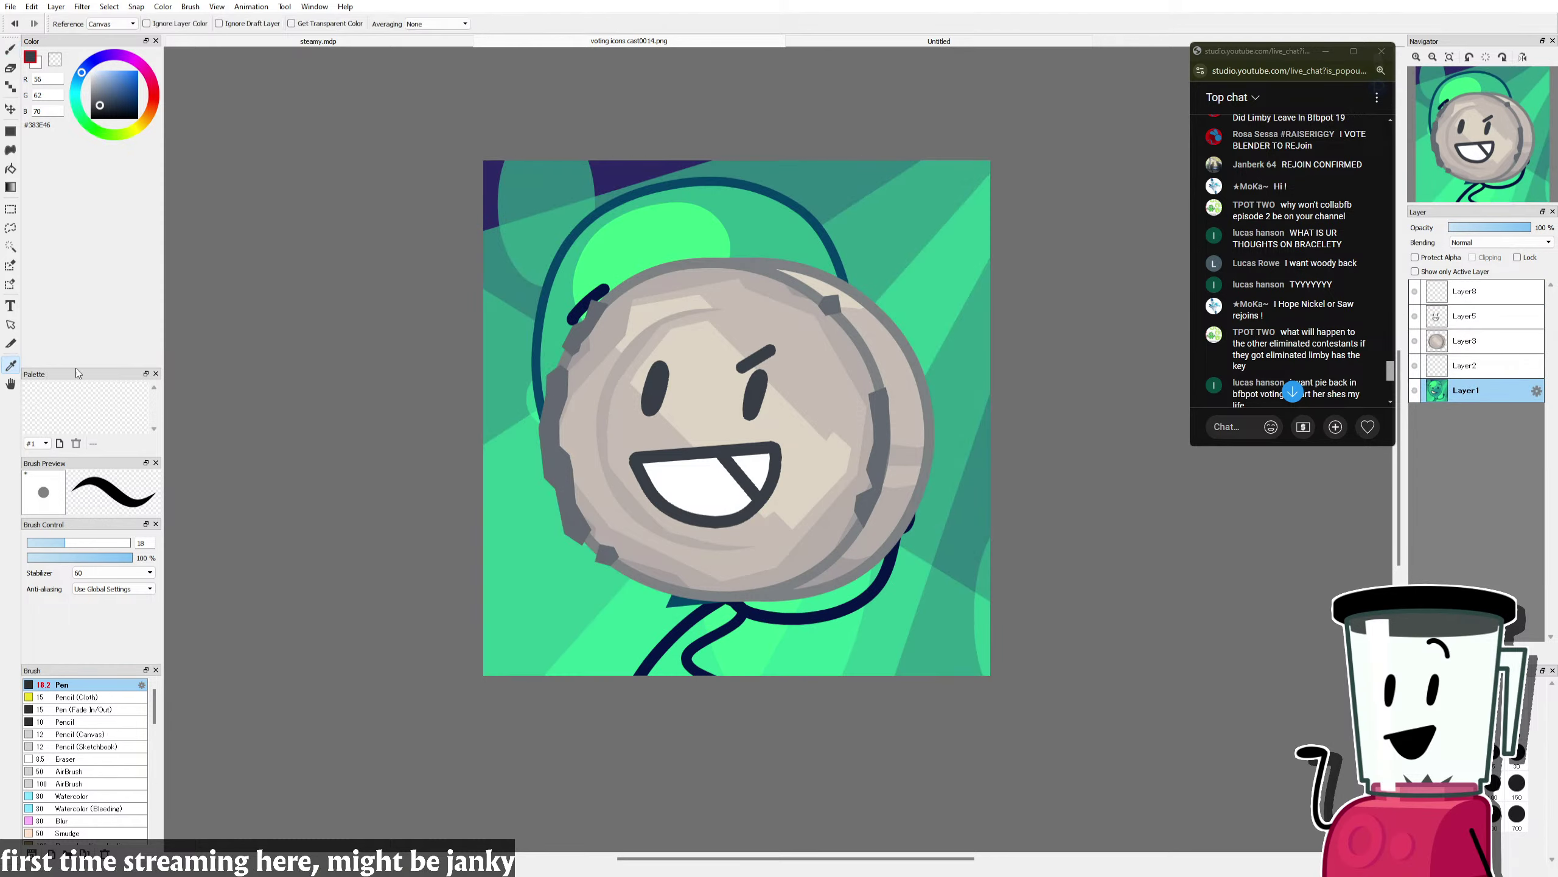
{"action": "left_click", "coordinate": [9, 54]}
{"action": "left_click", "coordinate": [1415, 390]}
{"action": "left_click", "coordinate": [1467, 366]}
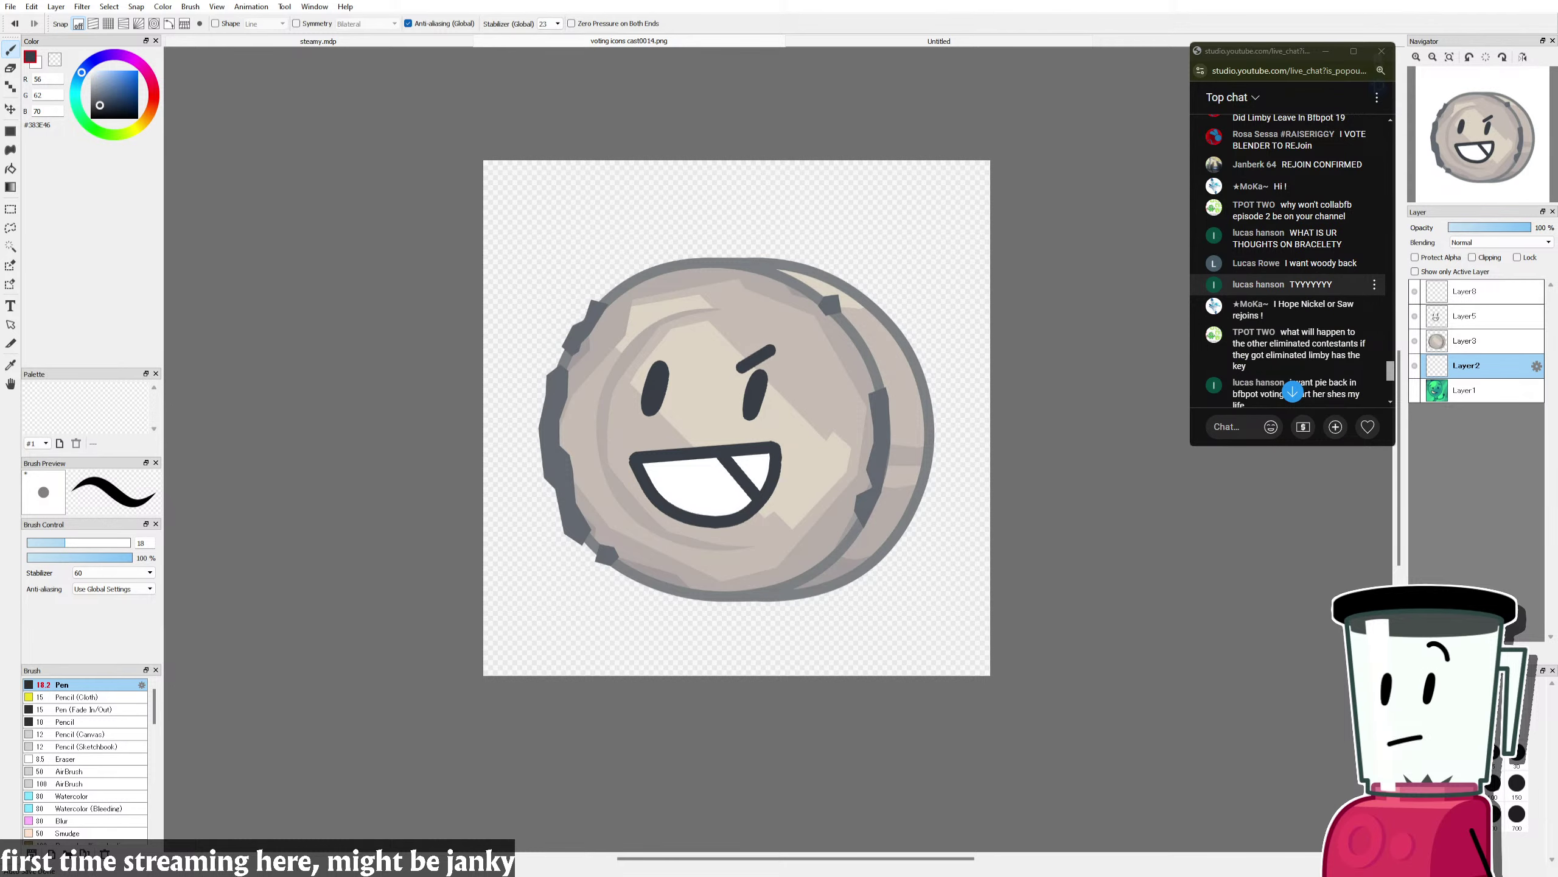
{"action": "scroll", "coordinate": [1288, 277], "scroll_direction": "down", "scroll_amount": 2}
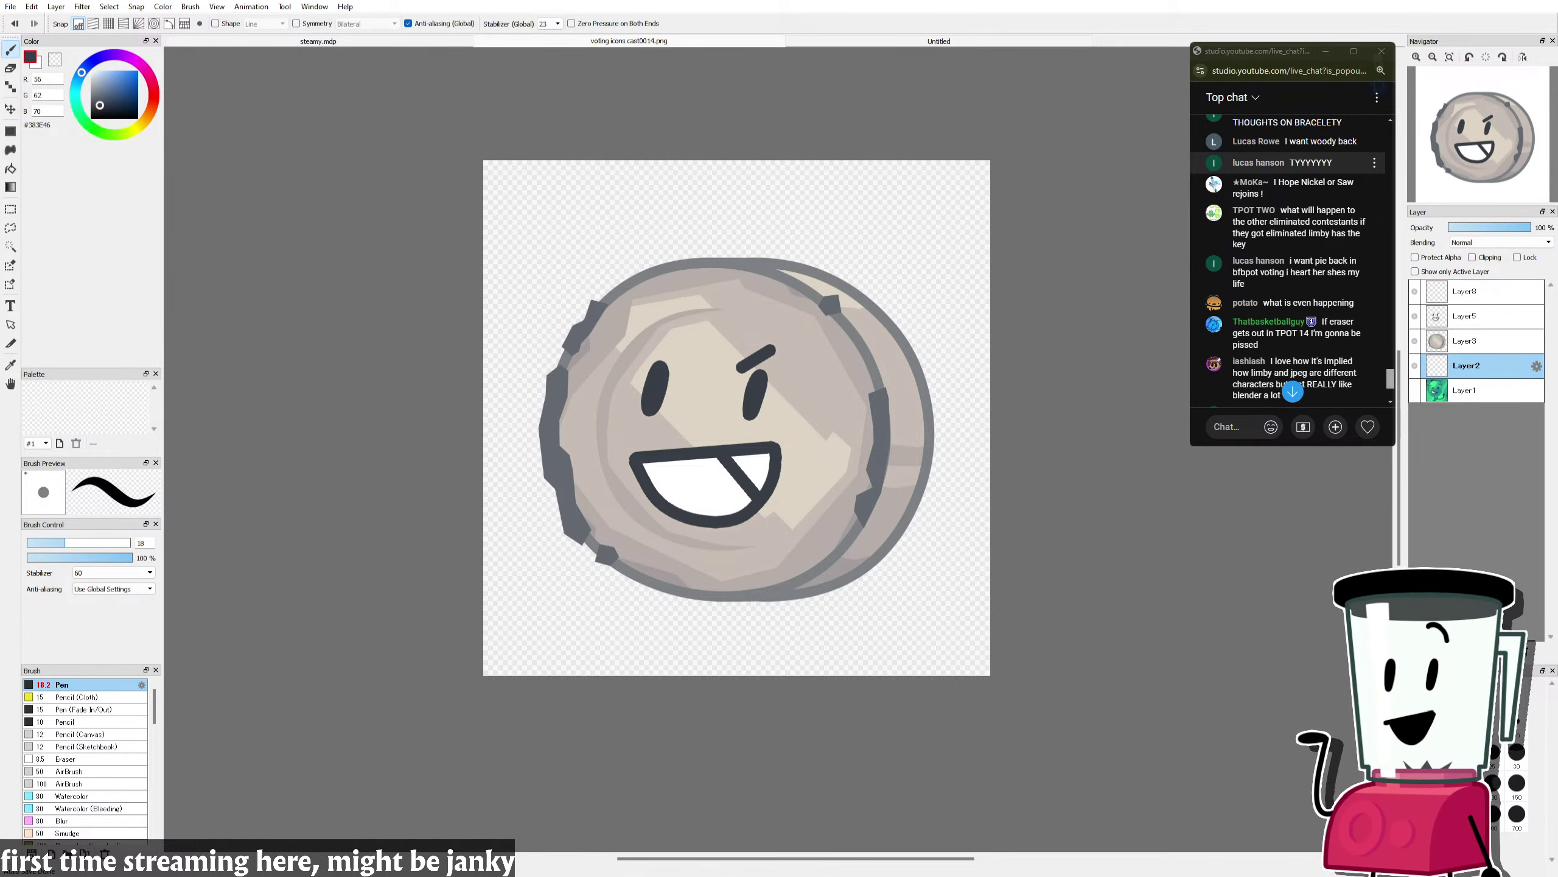
{"action": "scroll", "coordinate": [1289, 258], "scroll_direction": "up", "scroll_amount": 2}
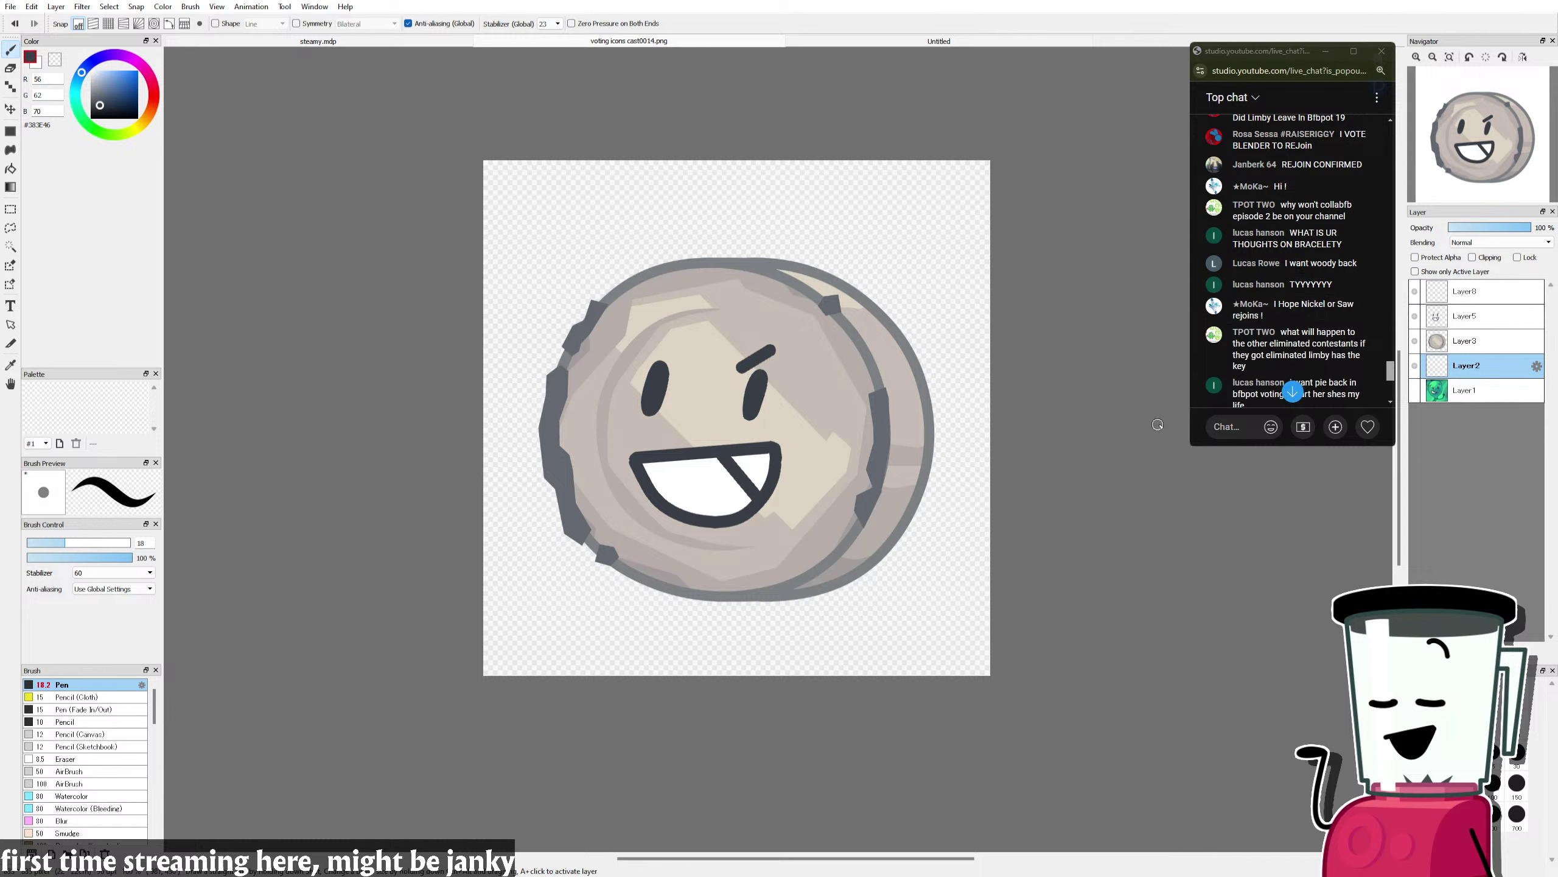
{"action": "scroll", "coordinate": [1301, 273], "scroll_direction": "down", "scroll_amount": 2}
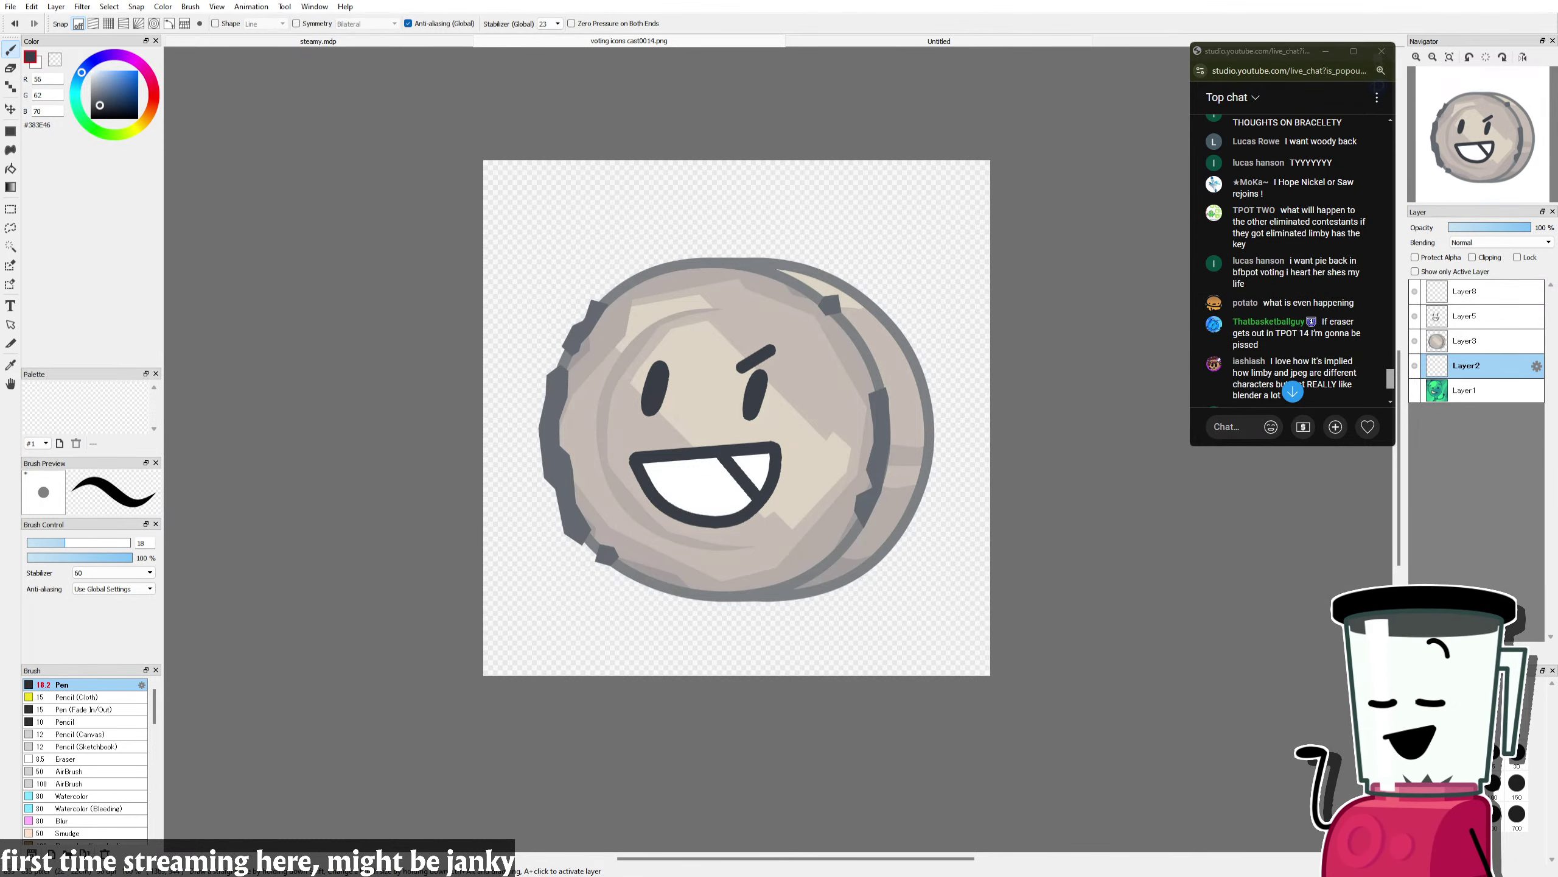
{"action": "scroll", "coordinate": [1301, 289], "scroll_direction": "down", "scroll_amount": 3}
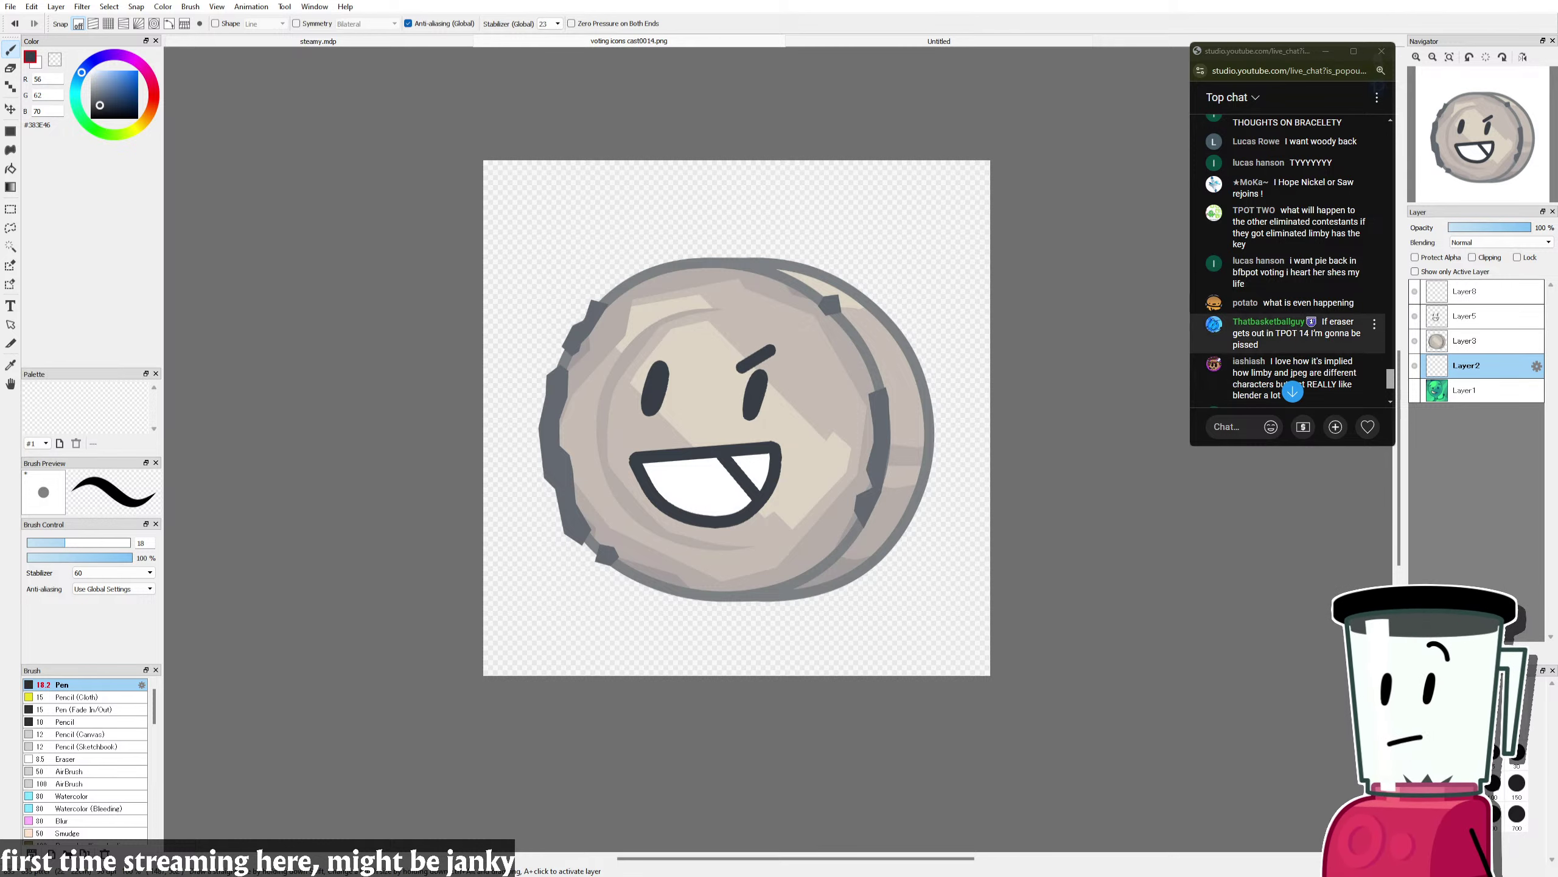
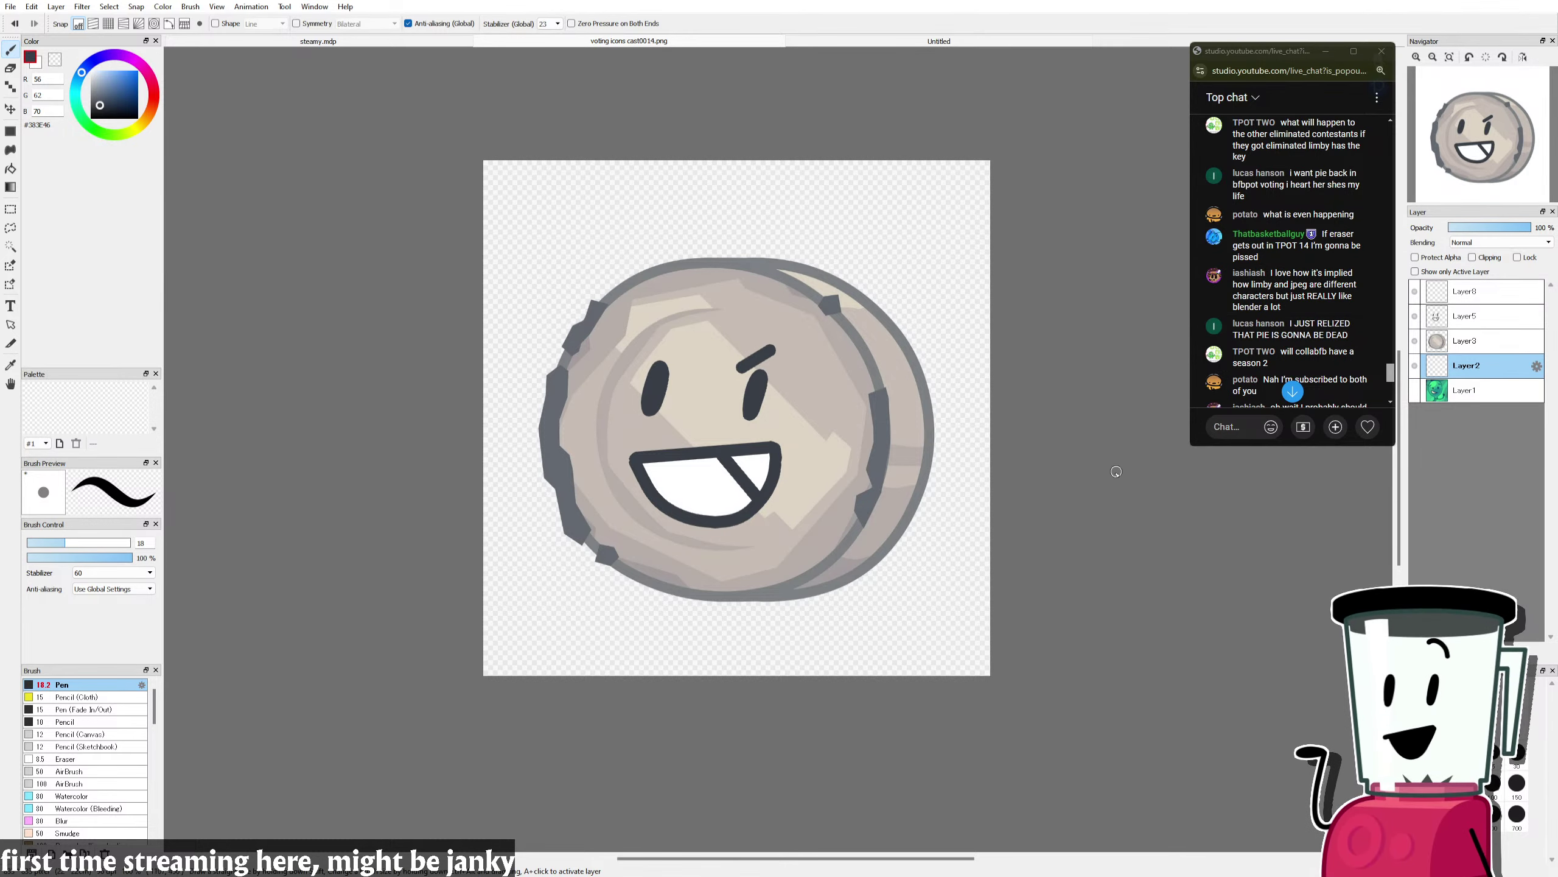
{"action": "left_click_drag", "start_coordinate": [893, 463], "coordinate": [975, 319]}
{"action": "key", "text": "ctrl+z"}
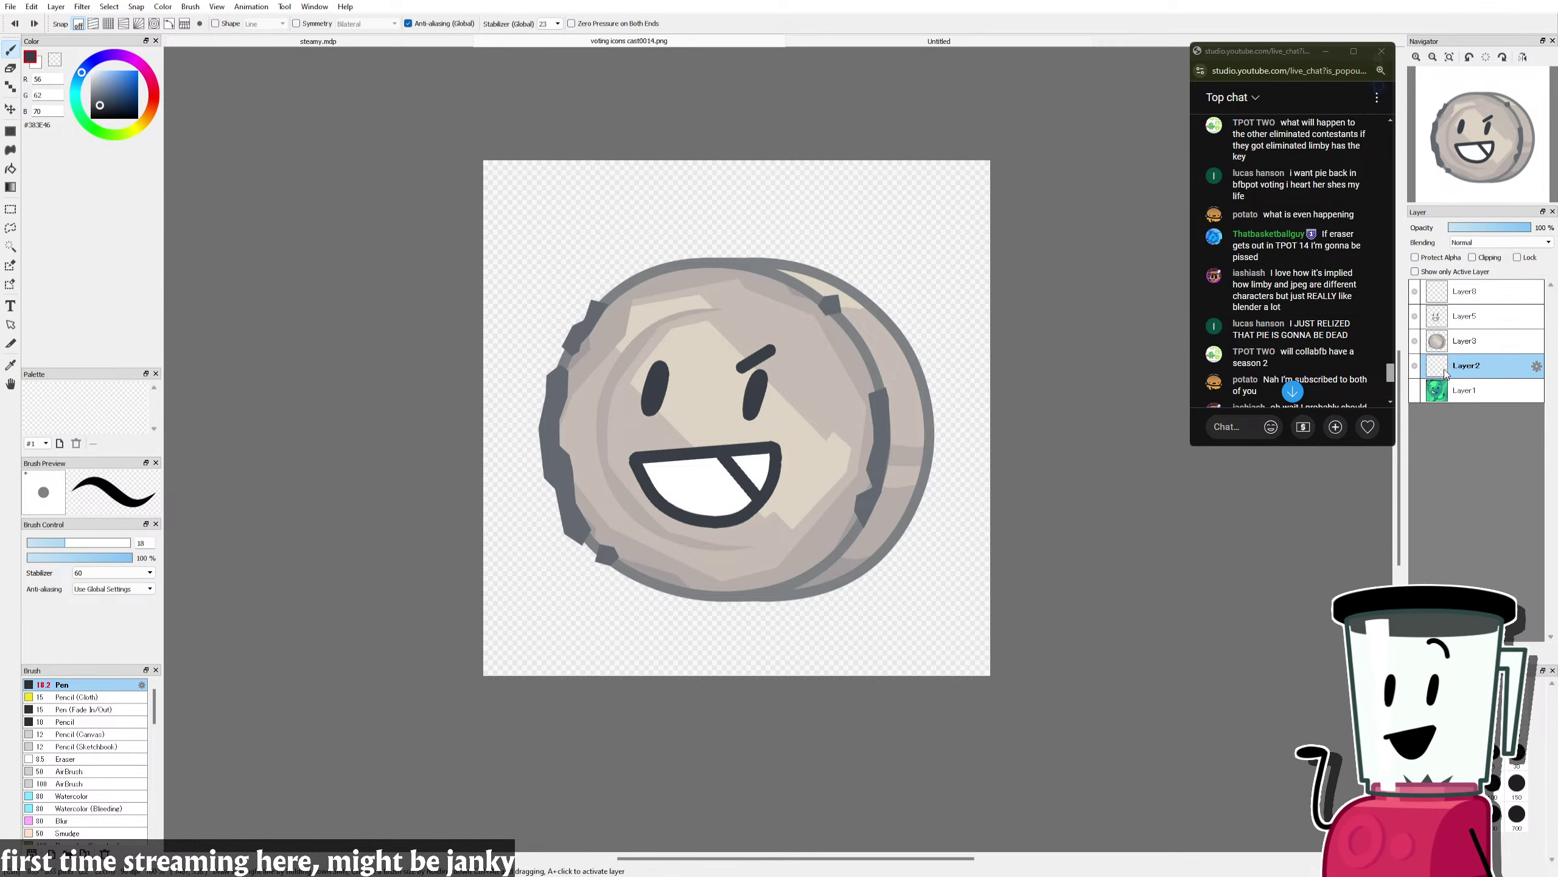
Step: Sample the light beige from the coin's face and darken the colour to #BDAF98
{"action": "key", "text": "alt"}
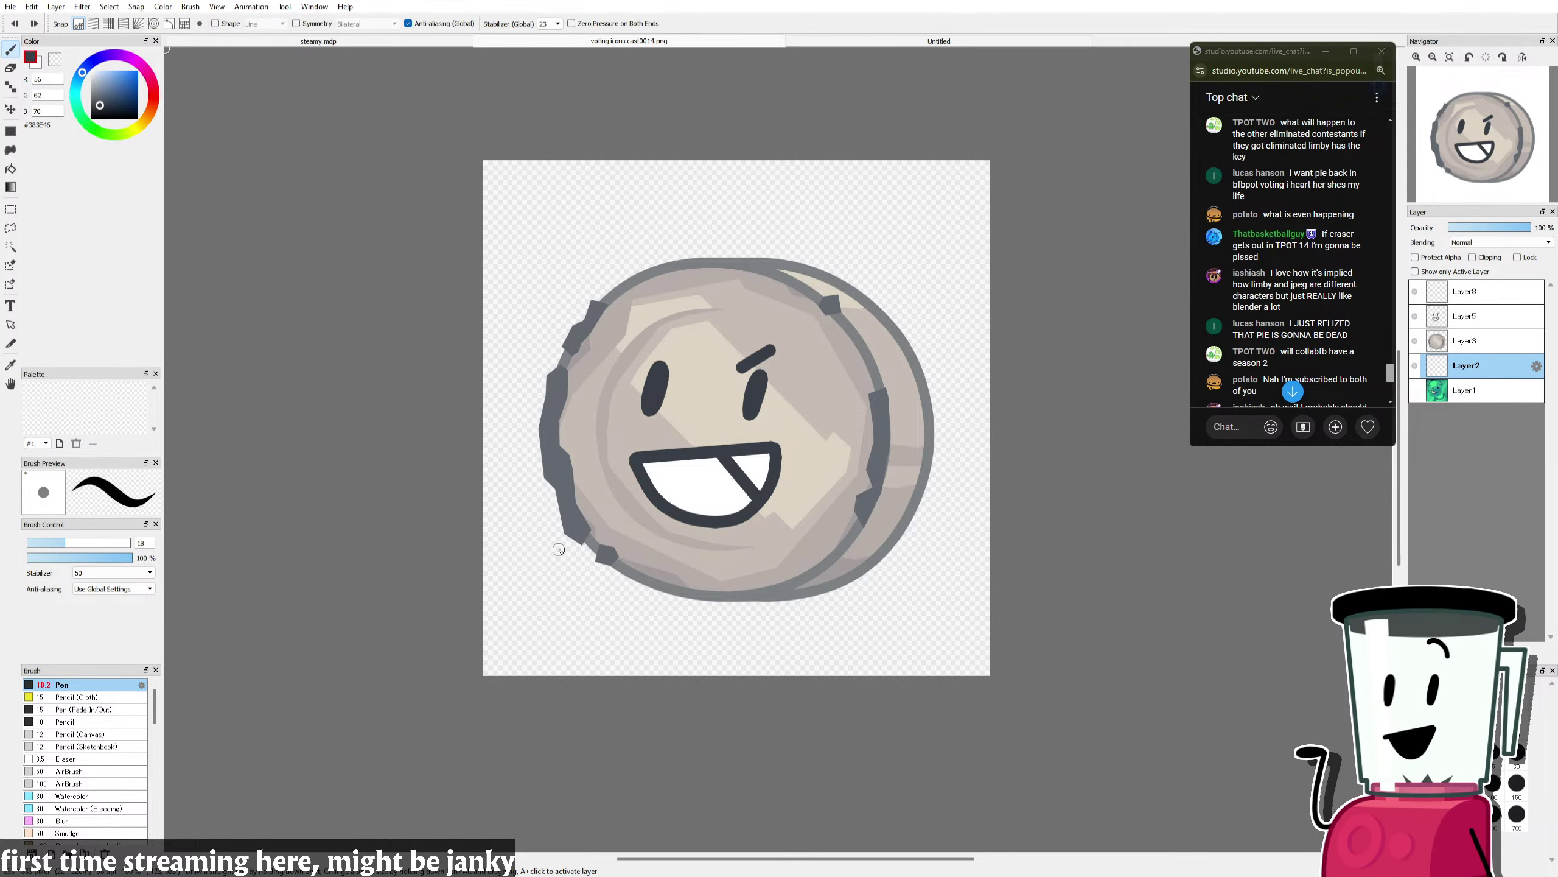
{"action": "scroll", "coordinate": [556, 544], "scroll_direction": "up", "scroll_amount": 2}
{"action": "left_click", "coordinate": [94, 109]}
{"action": "left_click", "coordinate": [92, 91]}
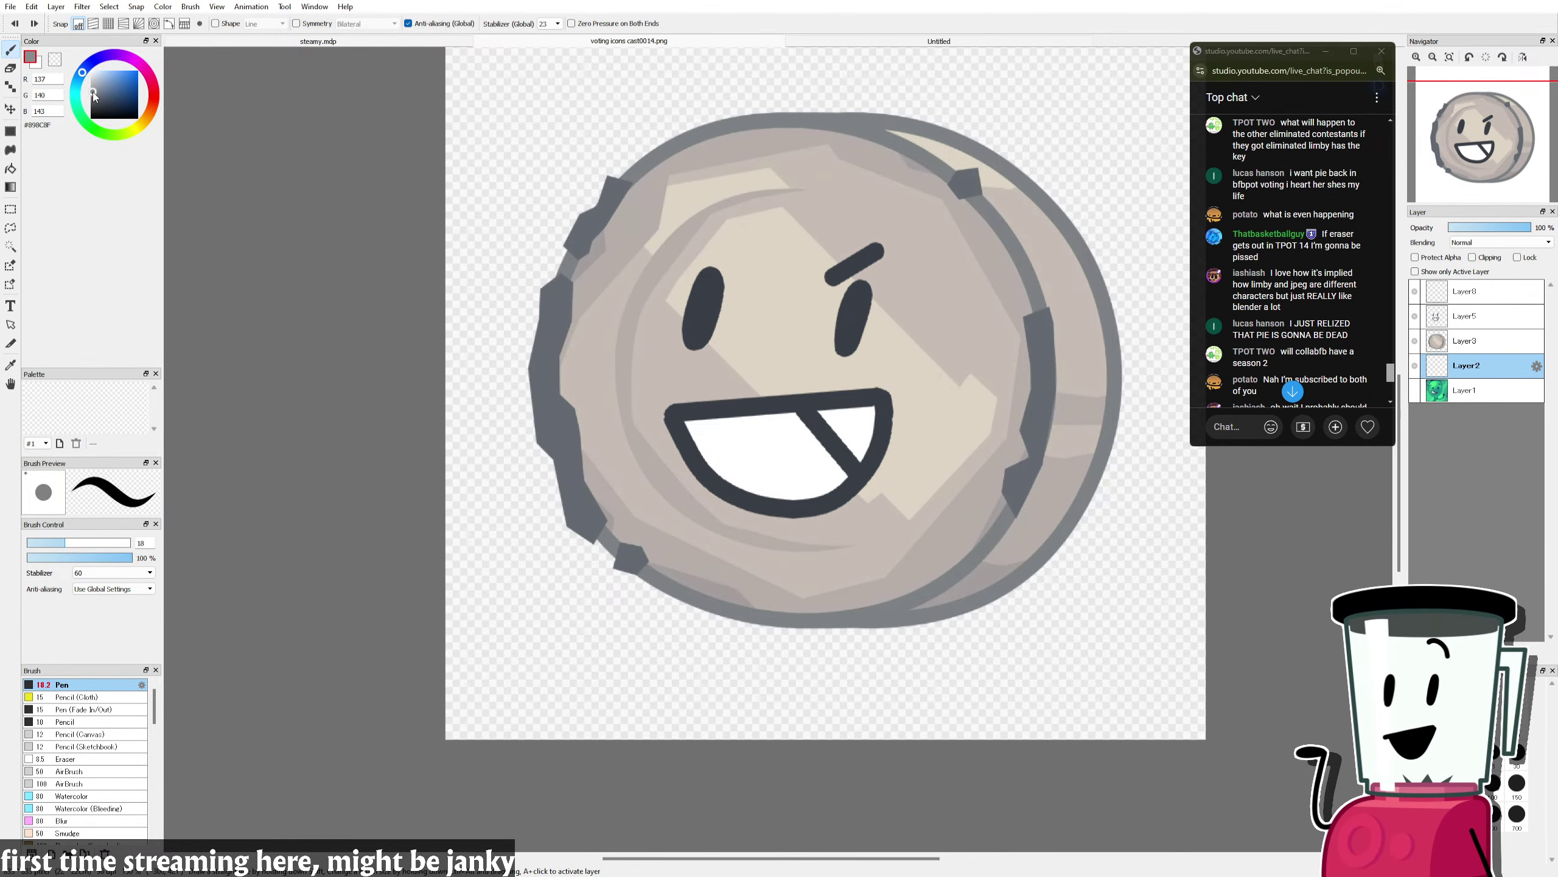
{"action": "key", "text": "alt"}
{"action": "left_click", "coordinate": [731, 328]}
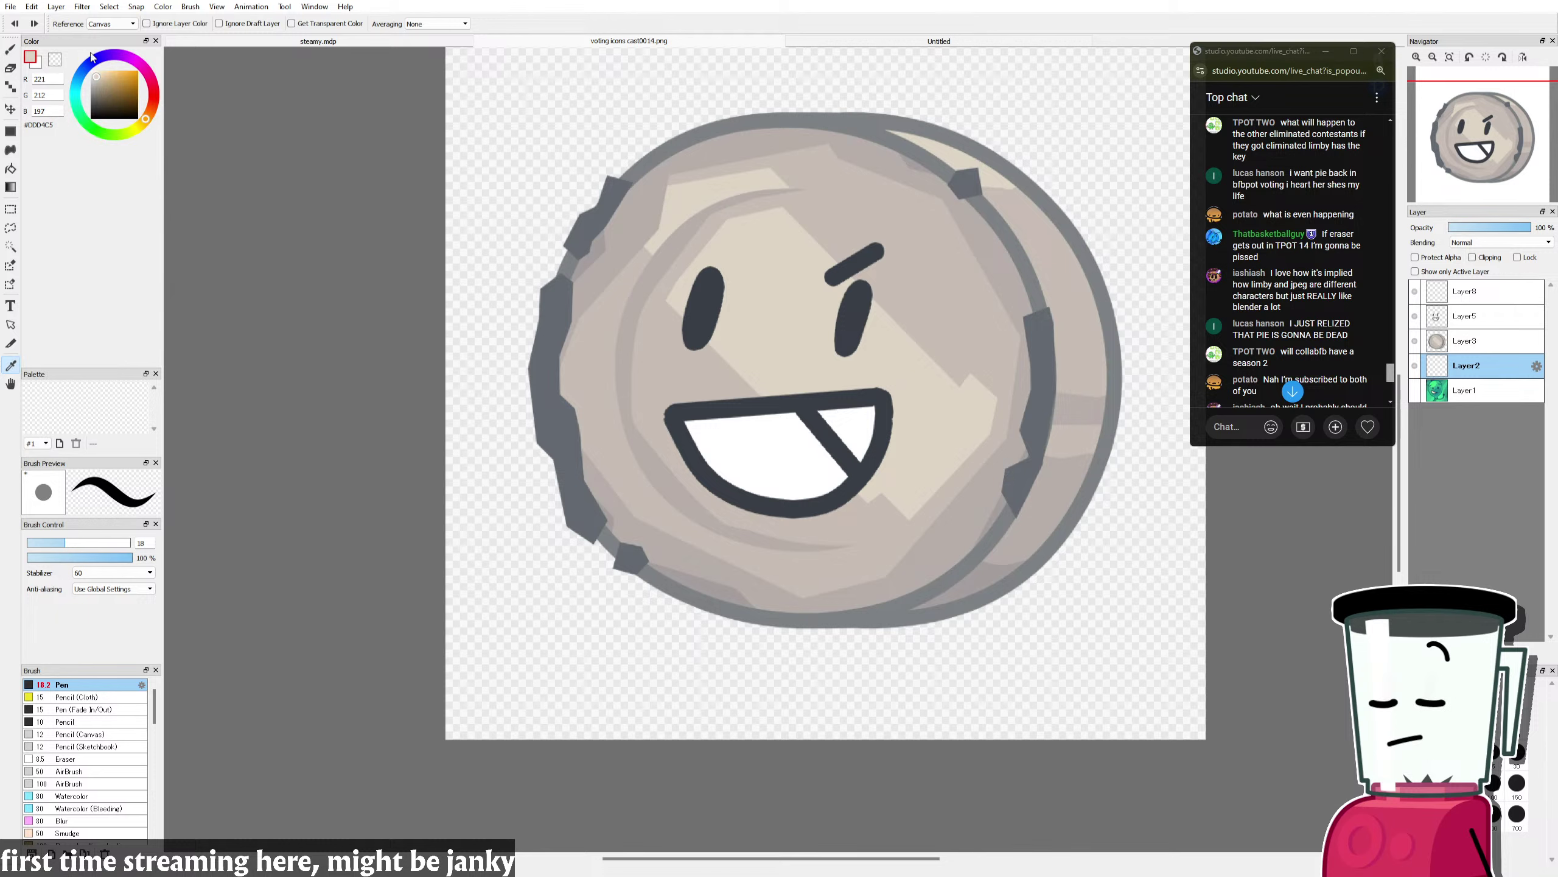
{"action": "left_click", "coordinate": [96, 76]}
{"action": "left_click", "coordinate": [99, 82]}
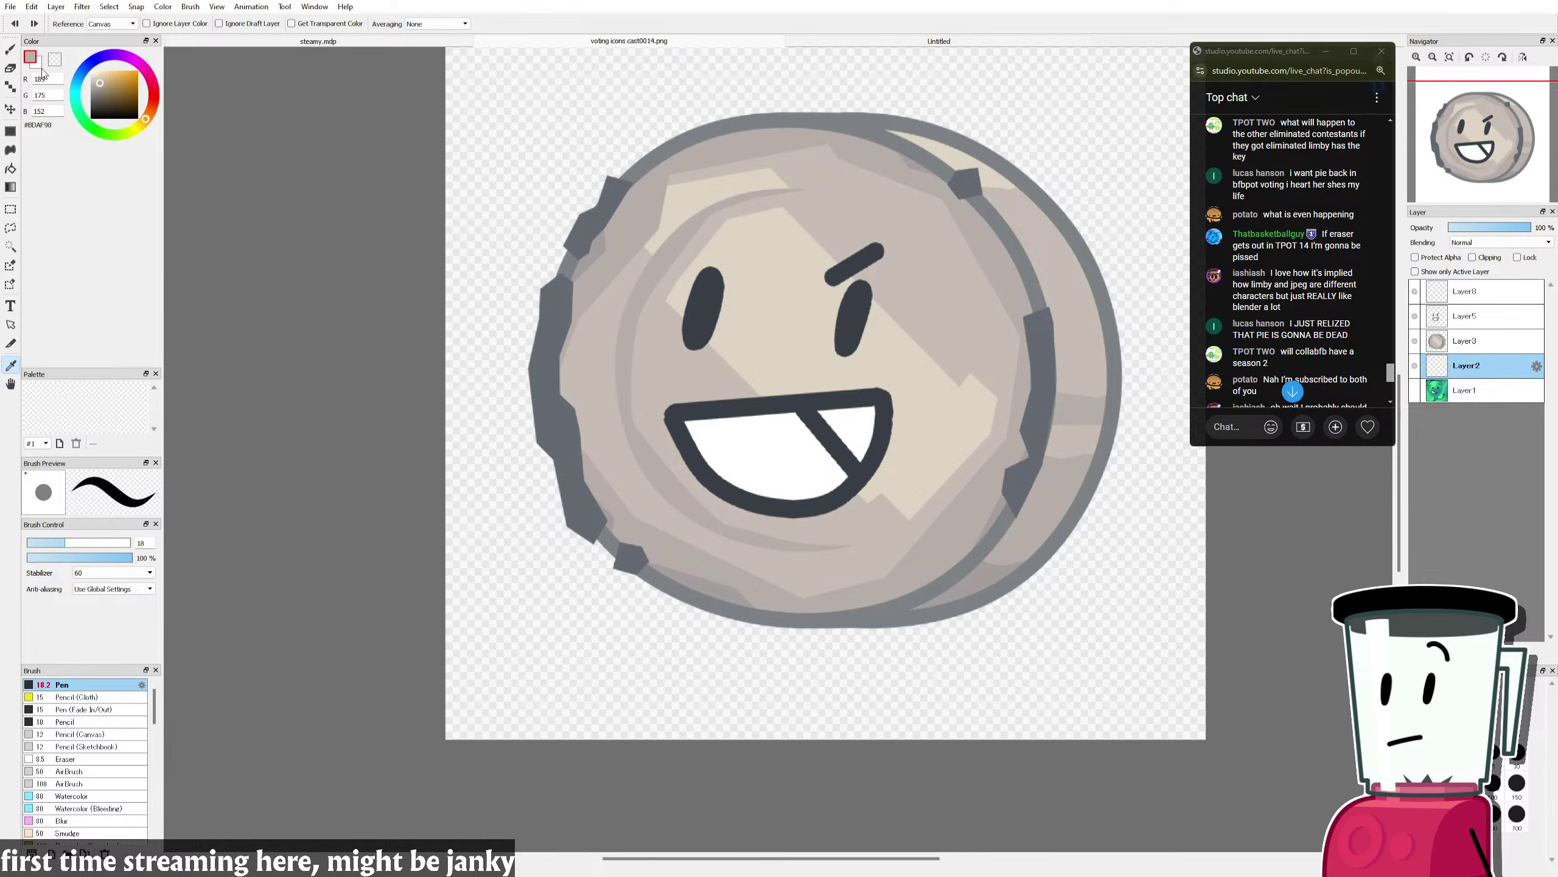
{"action": "scroll", "coordinate": [1112, 538], "scroll_direction": "down", "scroll_amount": 1}
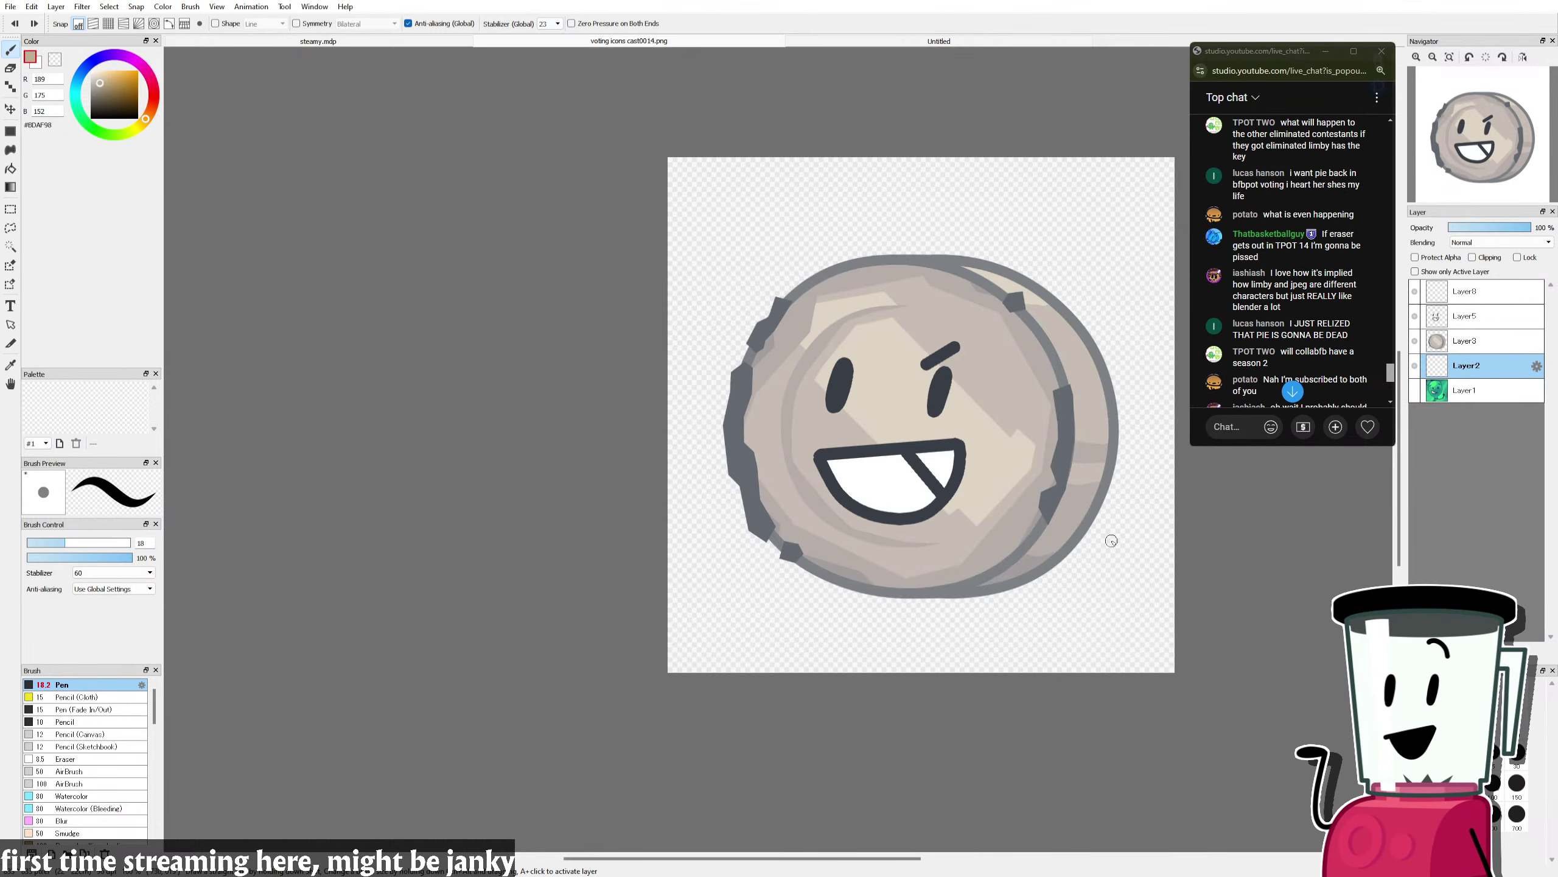
{"action": "mouse_move", "coordinate": [945, 642]}
{"action": "left_mouse_down"}
{"action": "mouse_move", "coordinate": [1169, 484]}
{"action": "mouse_move", "coordinate": [929, 672]}
{"action": "left_mouse_up"}
{"action": "key", "text": "ctrl+z"}
Step: Hide the three layers above Layer2 and fill all of Layer2 with the beige using the Bucket
{"action": "left_click", "coordinate": [10, 168]}
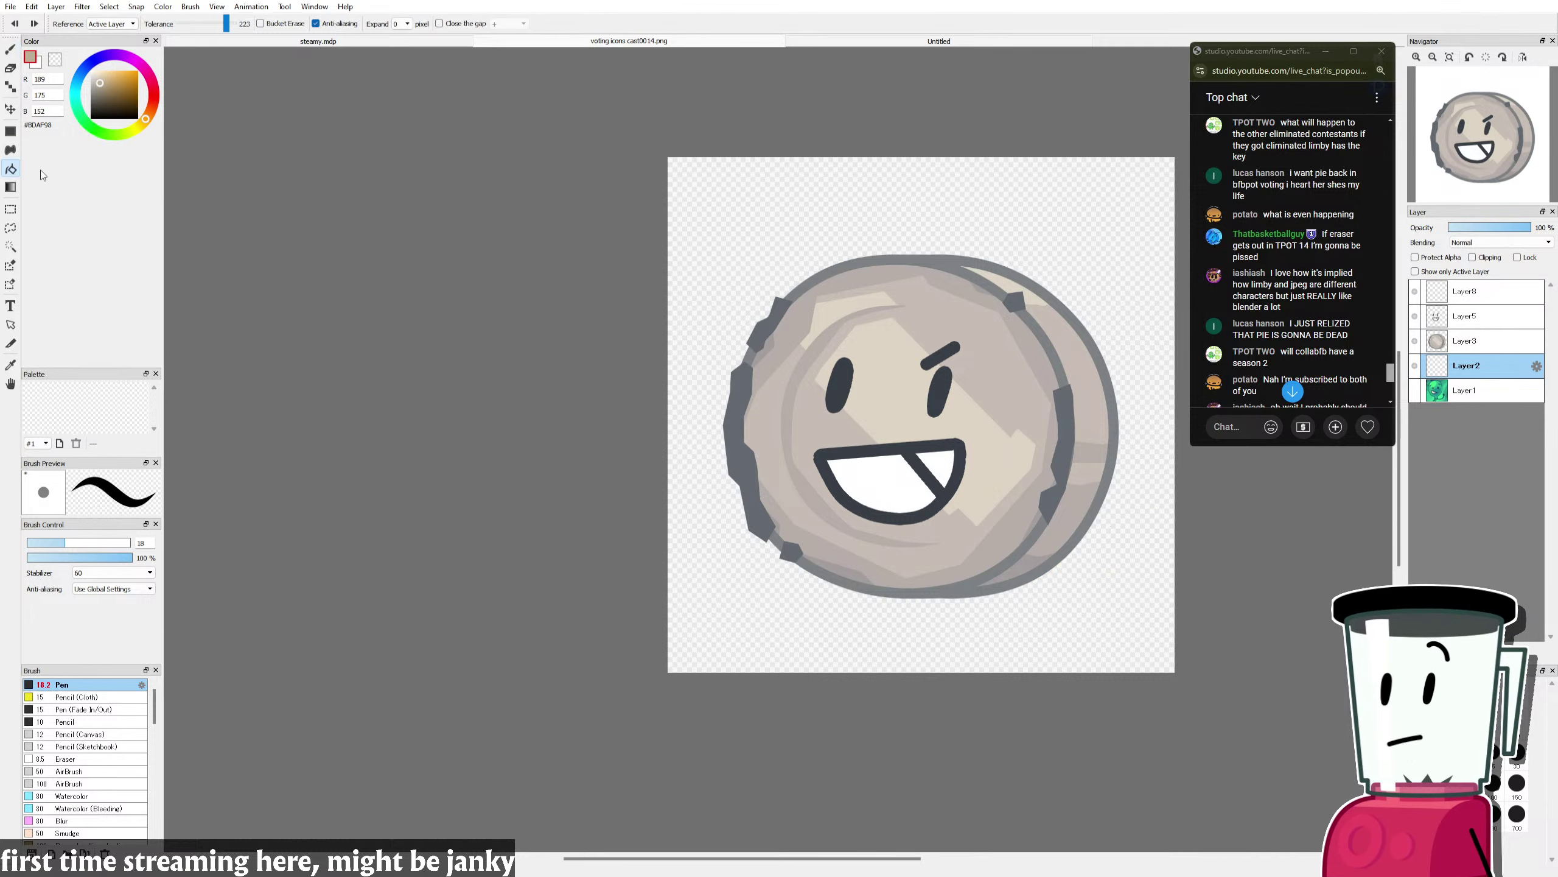
{"action": "left_click", "coordinate": [1415, 341]}
{"action": "left_click", "coordinate": [1415, 315]}
{"action": "left_click", "coordinate": [1415, 291]}
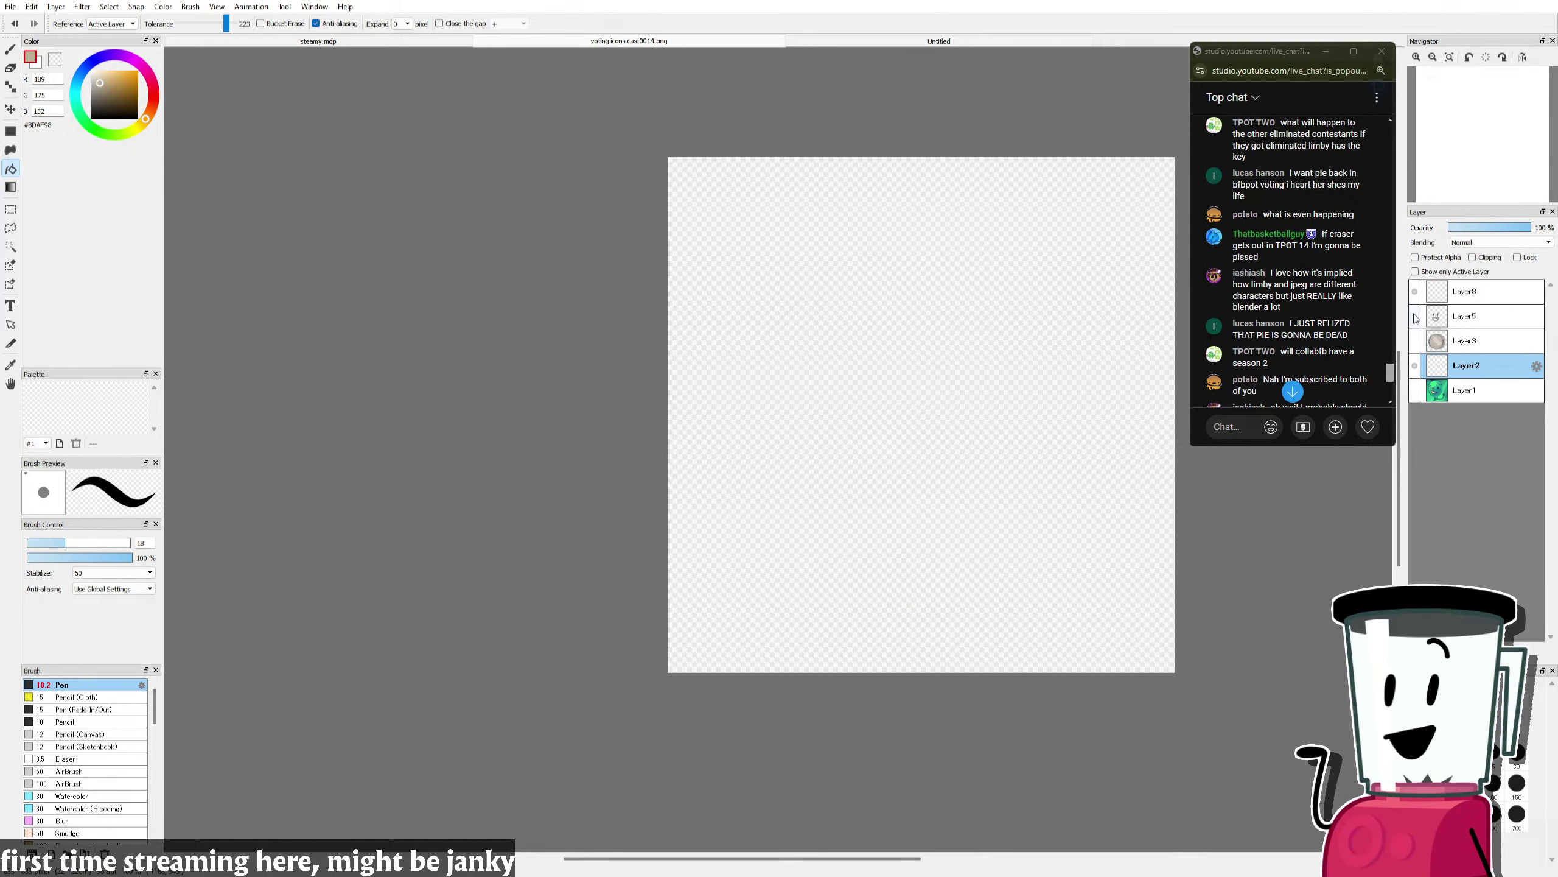
{"action": "left_click", "coordinate": [949, 449]}
Step: Draw a straight slanted line in #827B70 across the lower part of Layer2 and try a Bucket fill below it
{"action": "key", "text": "b"}
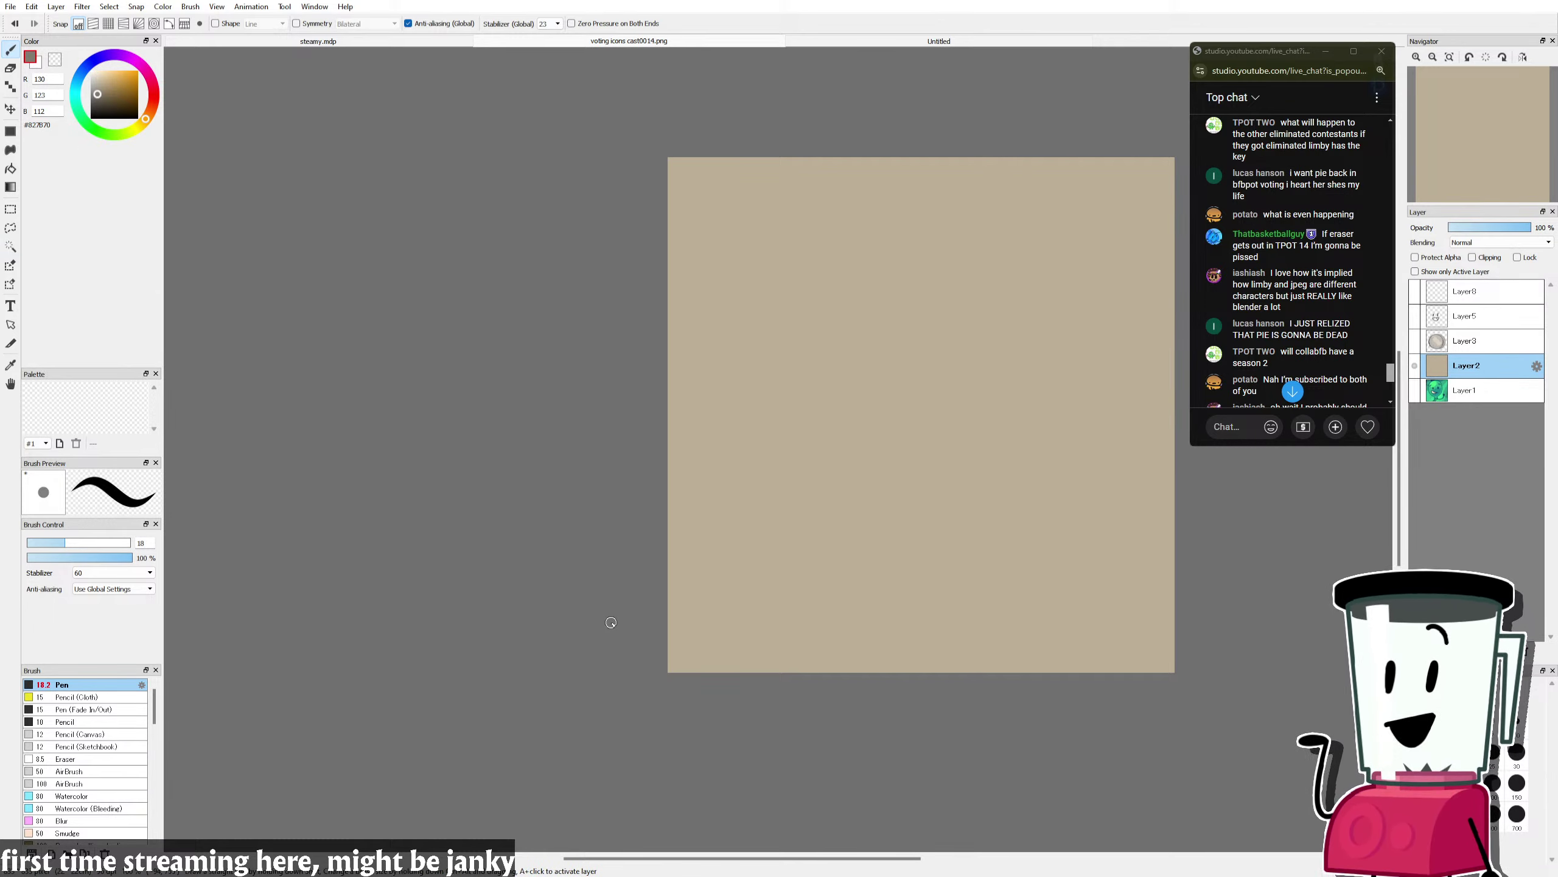
{"action": "left_click_drag", "start_coordinate": [613, 612], "coordinate": [1295, 452]}
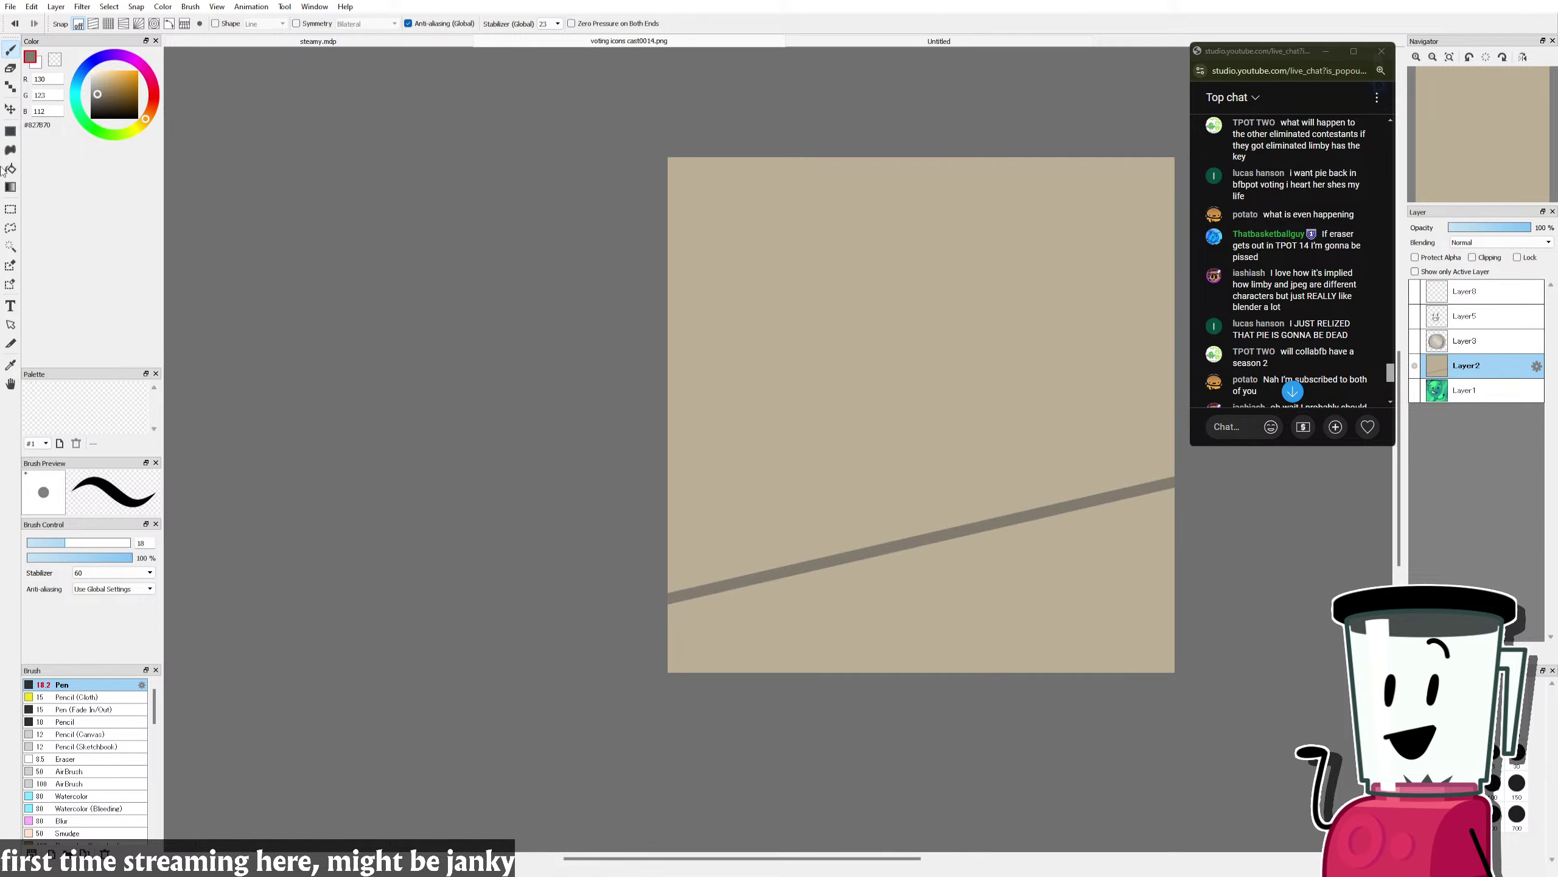
{"action": "key", "text": "g"}
{"action": "left_click", "coordinate": [953, 542]}
{"action": "key", "text": "ctrl+z"}
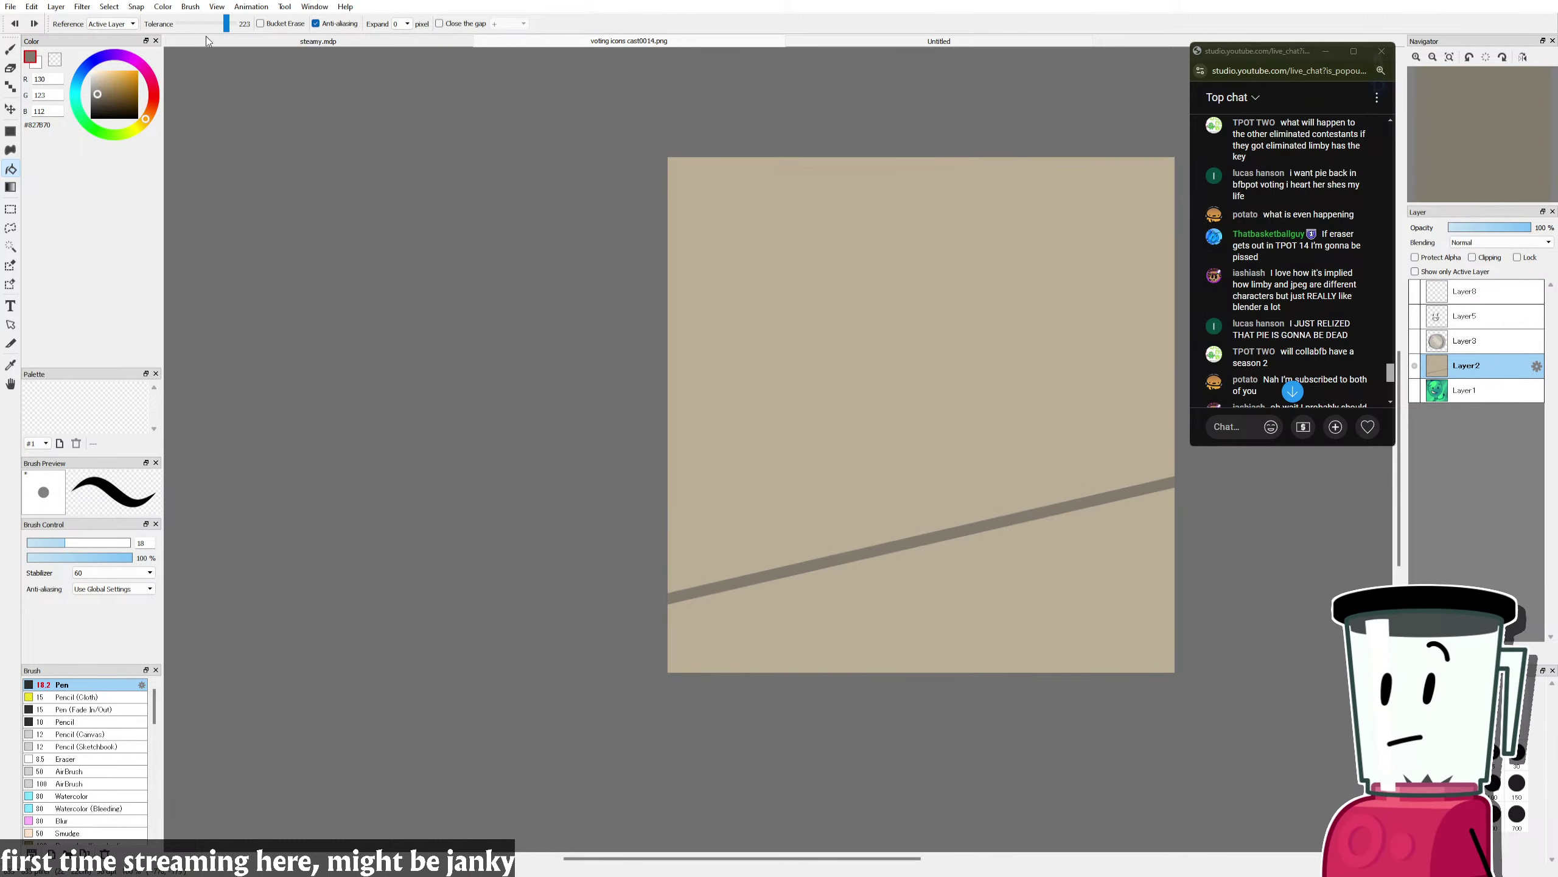
Step: Lower the Bucket tolerance and fill the area below the slanted line on Layer2 with the darker taupe
{"action": "left_click_drag", "start_coordinate": [227, 23], "coordinate": [187, 25]}
{"action": "left_click", "coordinate": [994, 572]}
{"action": "key", "text": "ctrl+z"}
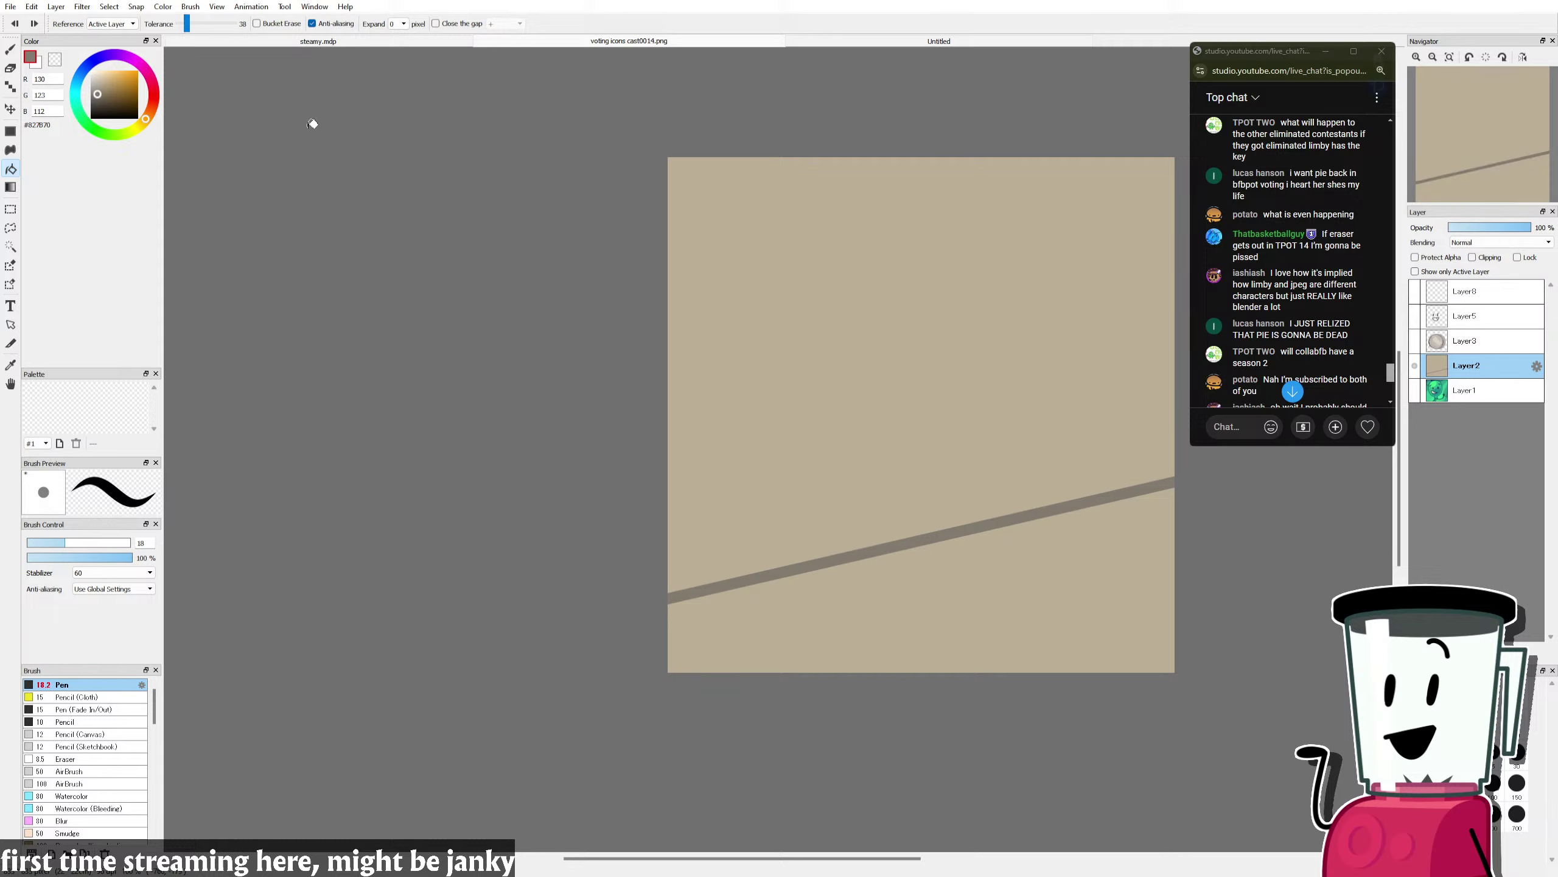
{"action": "left_click", "coordinate": [939, 624]}
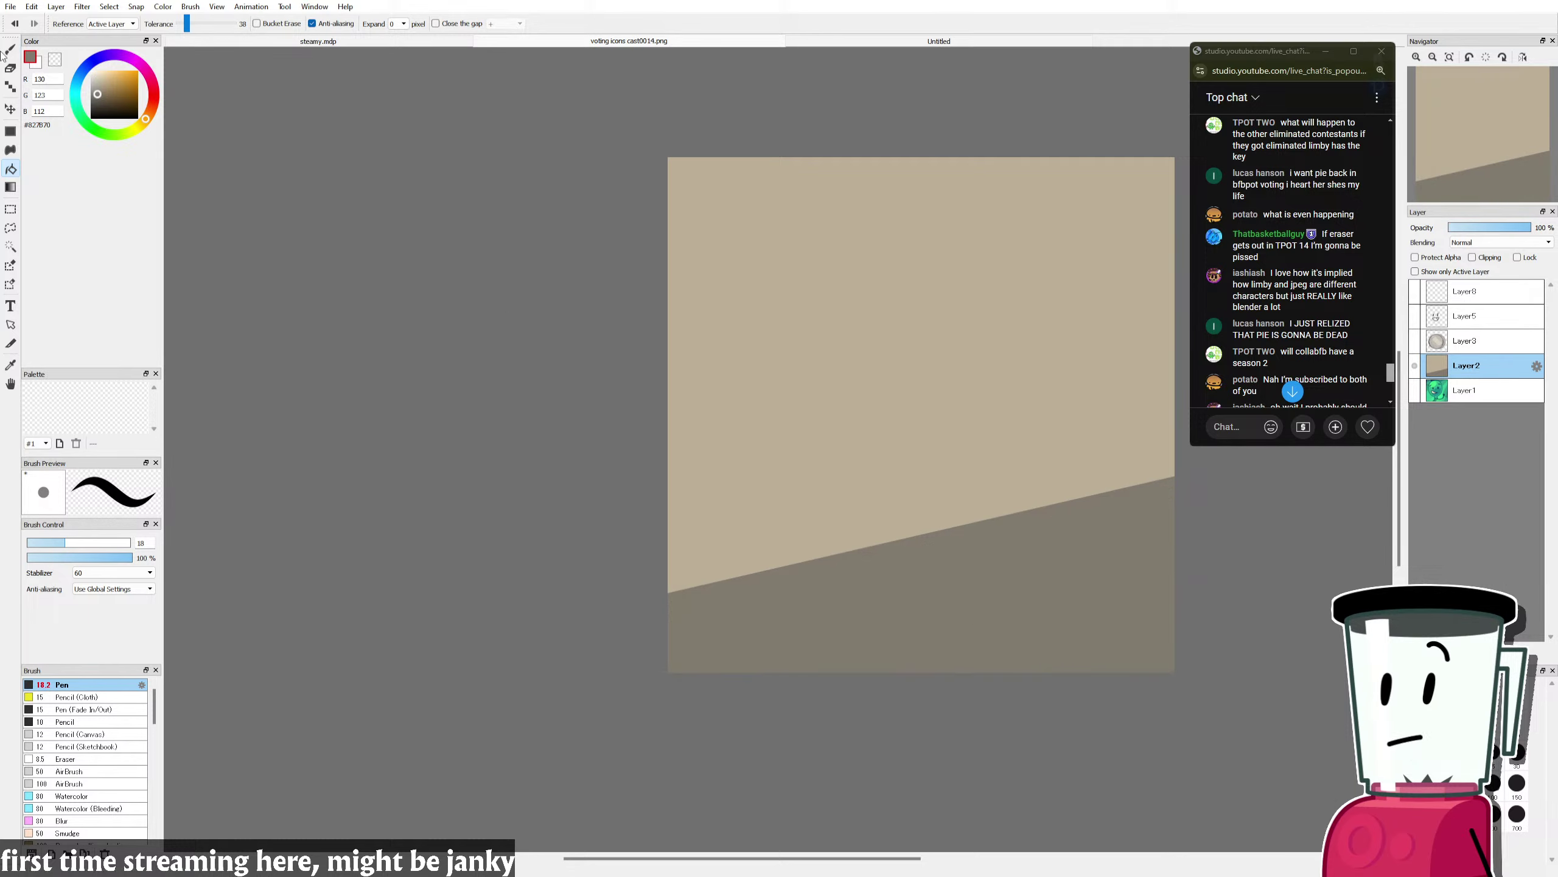
Step: Draw a straight slanted Pen line across Layer2 just below the boundary between beige and taupe
{"action": "left_click", "coordinate": [9, 50]}
{"action": "left_click", "coordinate": [669, 607]}
{"action": "left_click", "coordinate": [1295, 491], "text": "shift"}
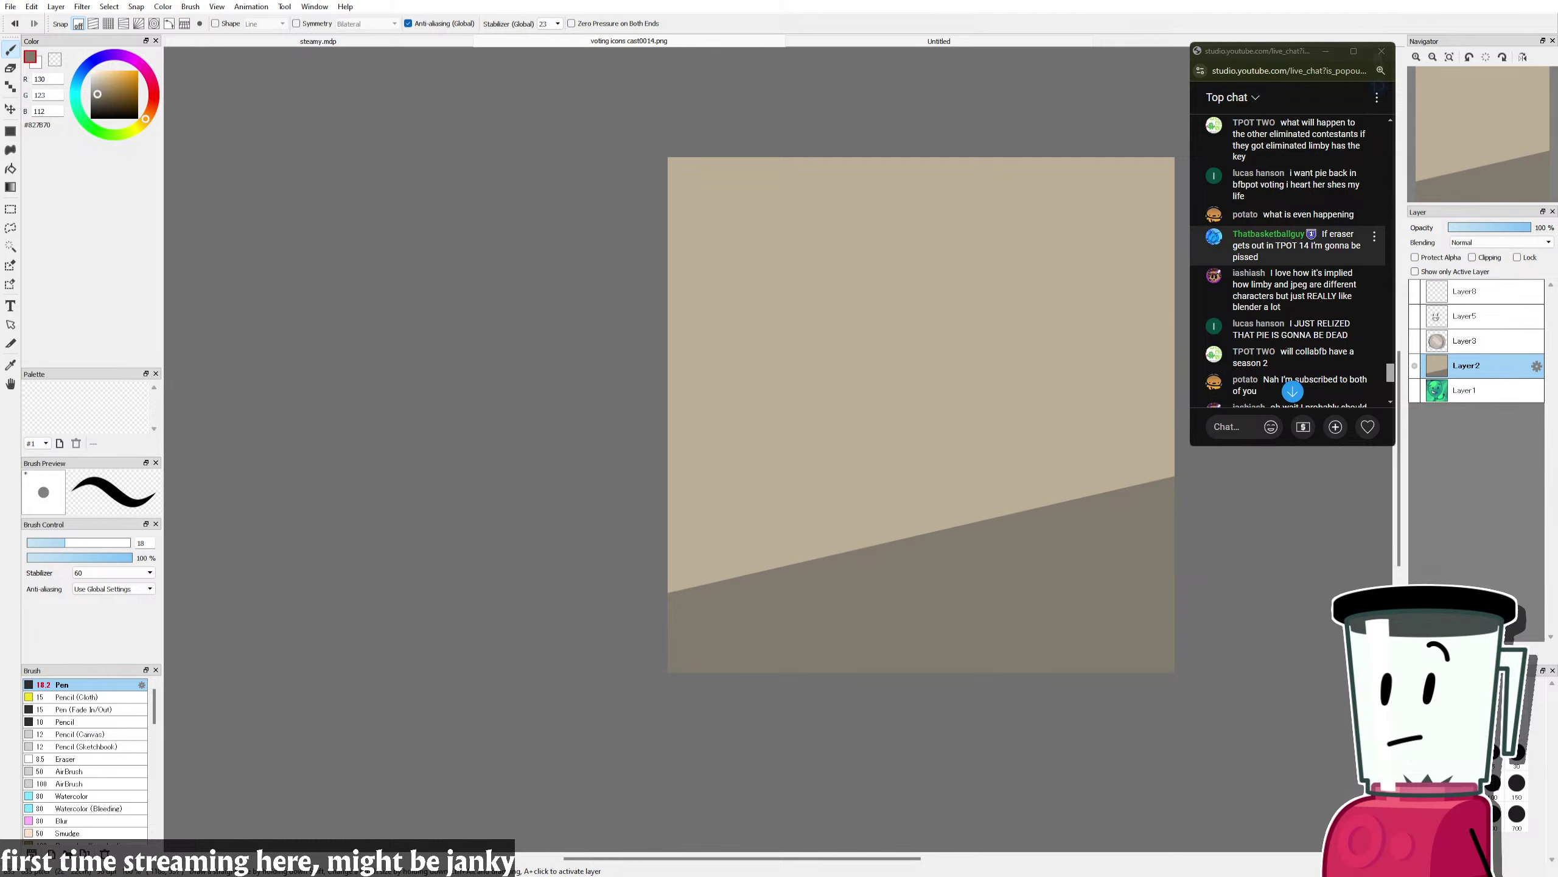
{"action": "scroll", "coordinate": [1289, 294], "scroll_direction": "down", "scroll_amount": 2}
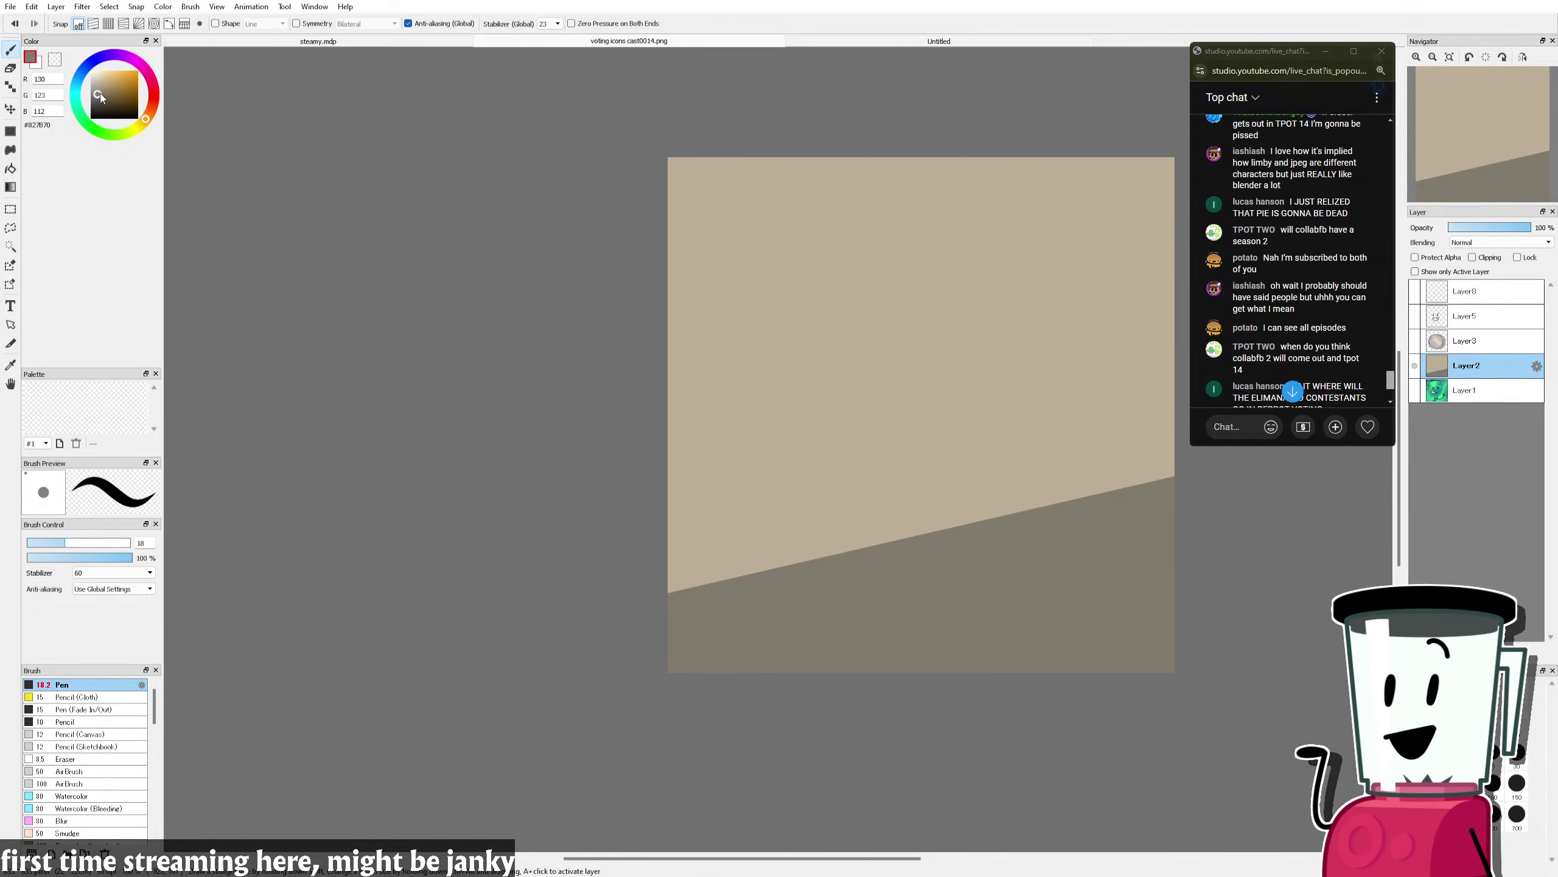
{"action": "left_click", "coordinate": [97, 96]}
{"action": "left_click", "coordinate": [10, 168]}
{"action": "left_click", "coordinate": [914, 583]}
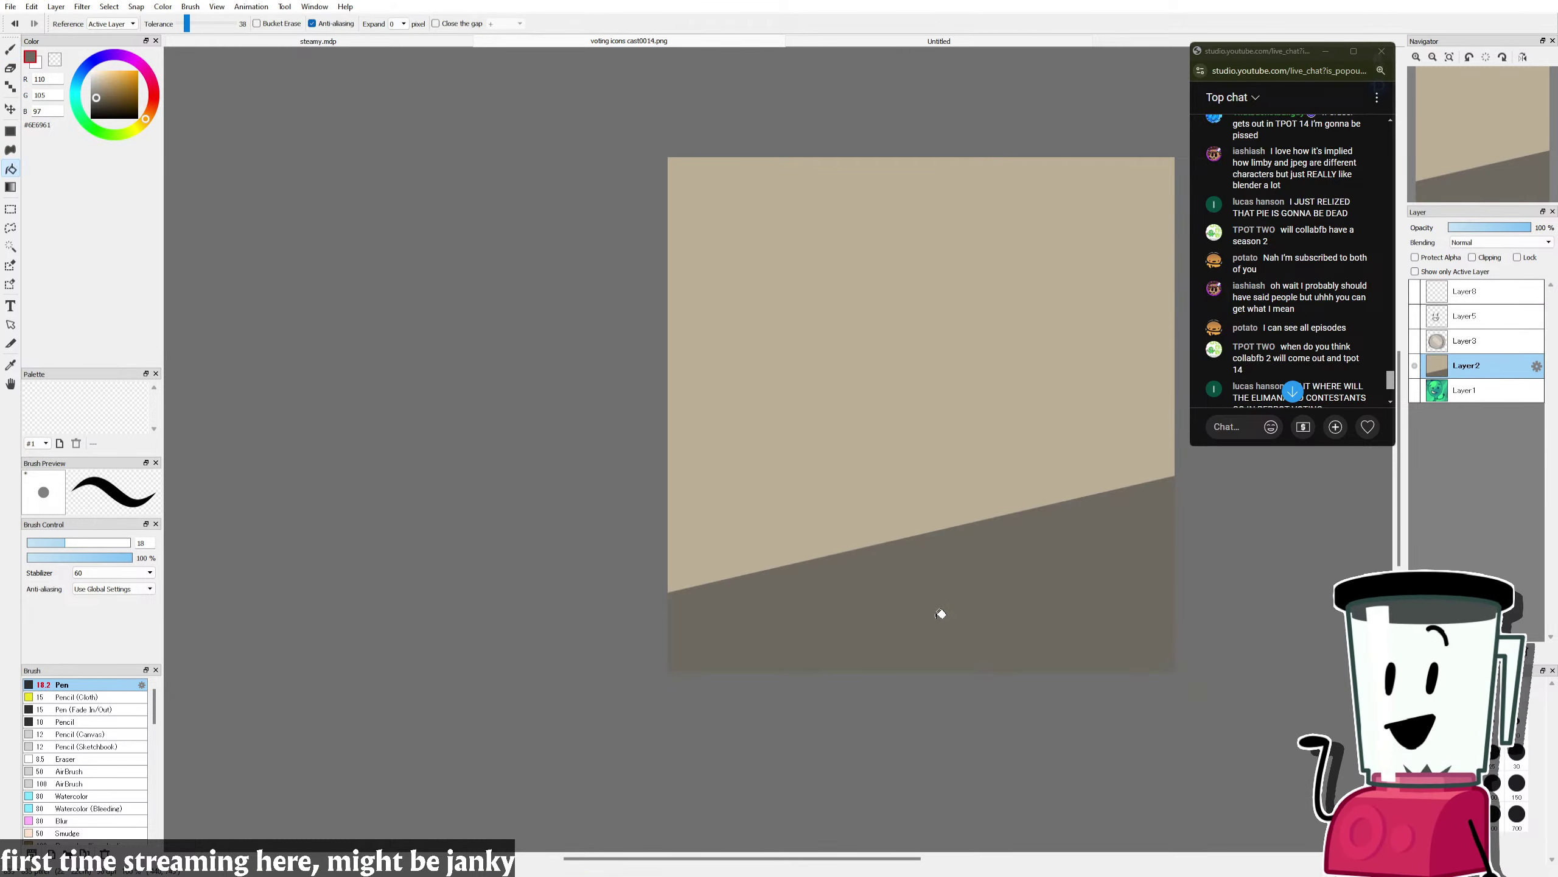
{"action": "key", "text": "ctrl+z"}
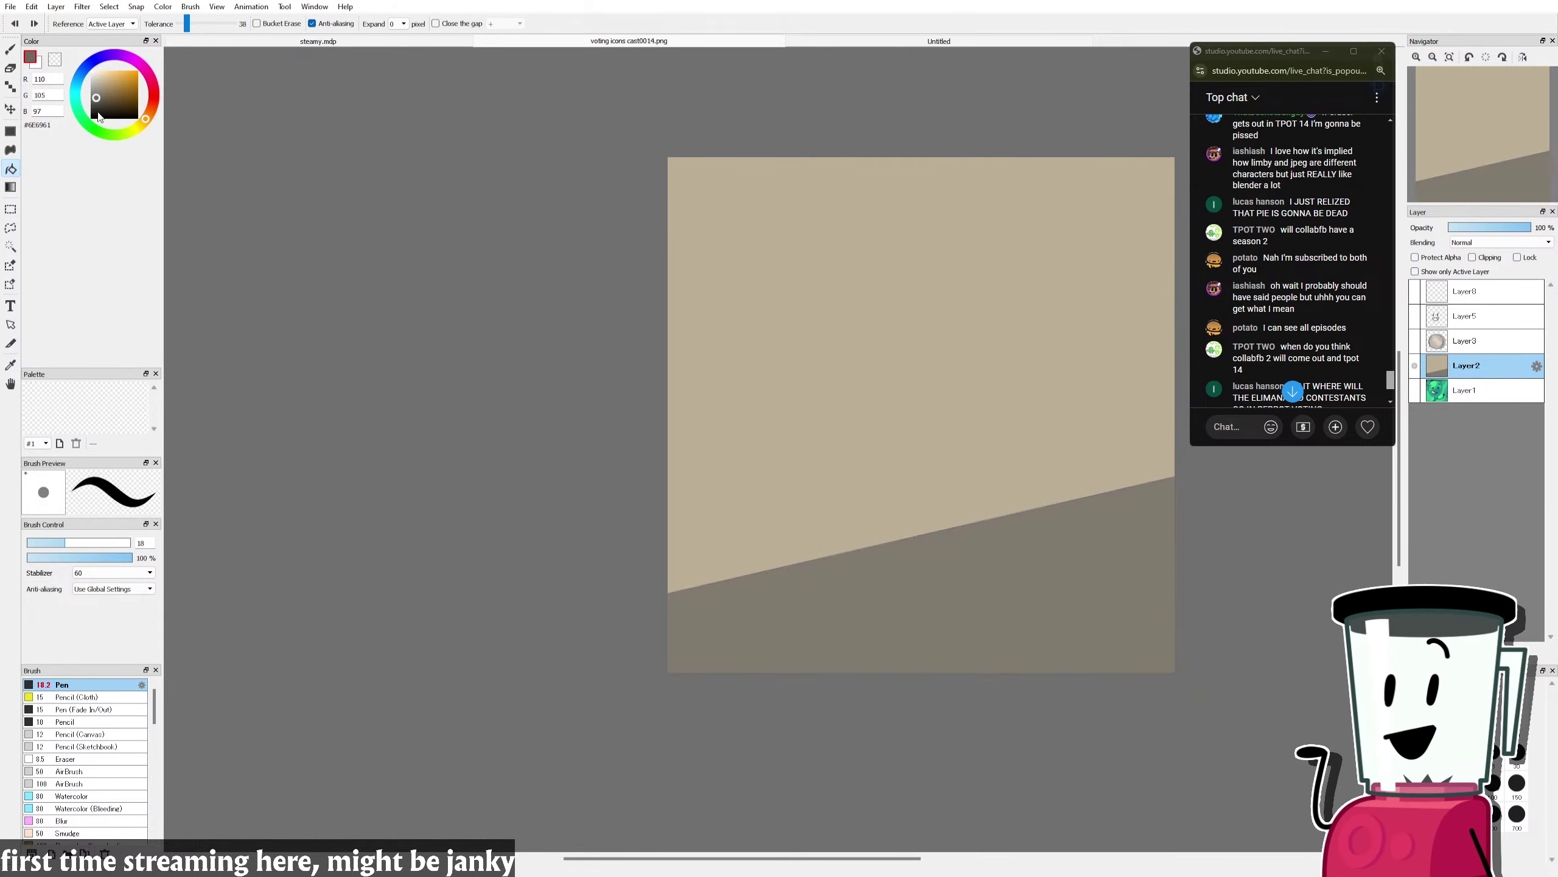
Step: Fill the slanted floor area below the wall with the grey-brown #827C73
{"action": "left_click", "coordinate": [96, 94]}
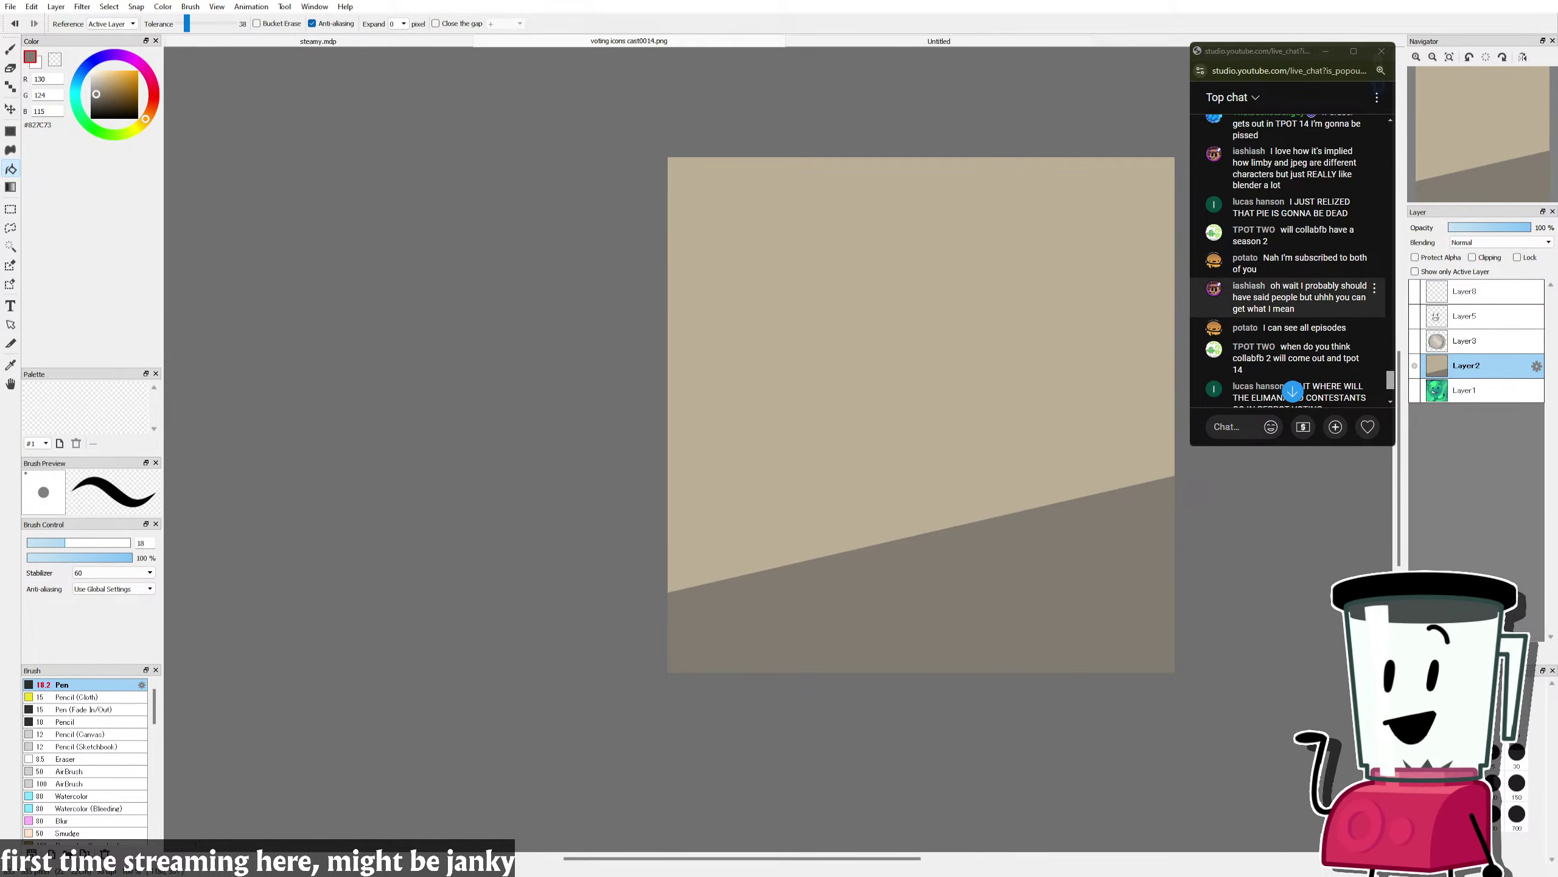
{"action": "scroll", "coordinate": [1319, 235], "scroll_direction": "down", "scroll_amount": 6}
{"action": "scroll", "coordinate": [1289, 258], "scroll_direction": "up", "scroll_amount": 4}
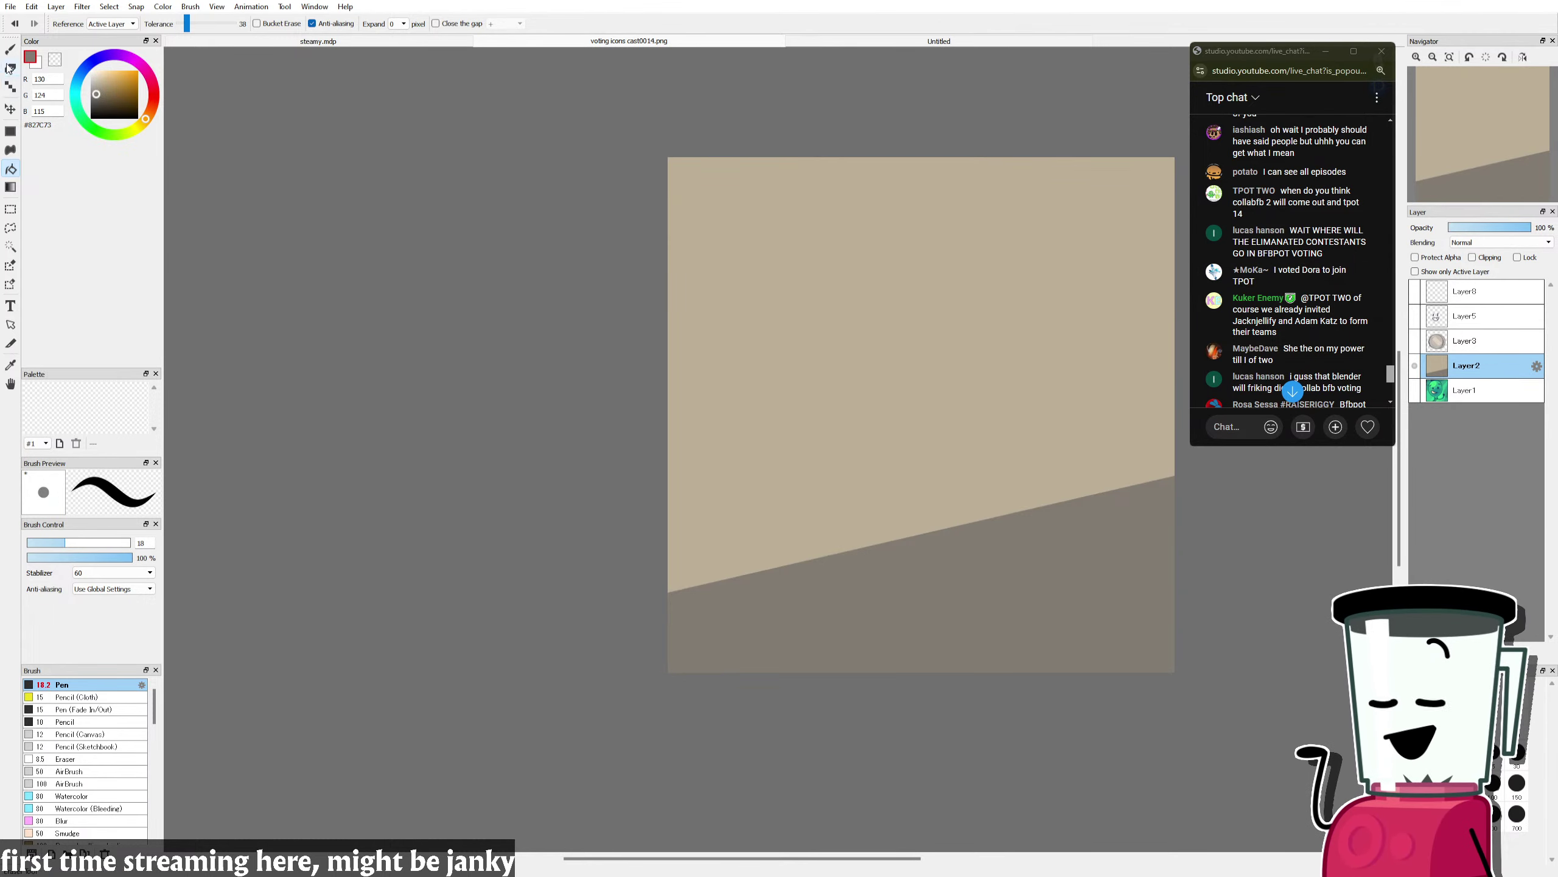
Step: Test curved pen strokes across the wall, undo them, and set the pen colour to #A99C88
{"action": "key", "text": "b"}
{"action": "left_click_drag", "start_coordinate": [563, 241], "coordinate": [1175, 350]}
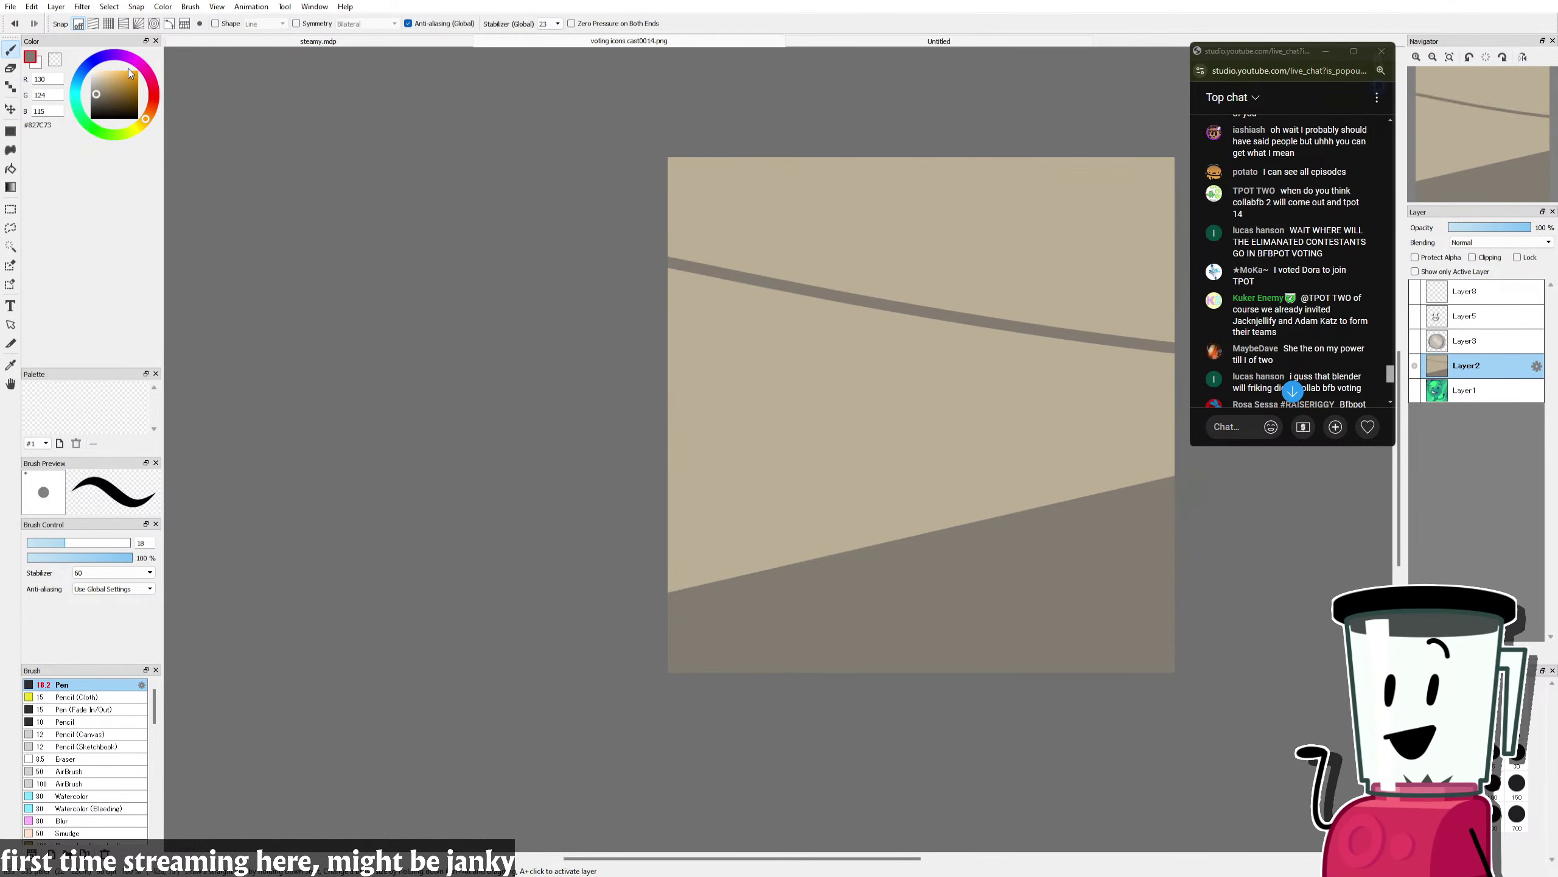
{"action": "left_click", "coordinate": [99, 87]}
{"action": "key", "text": "ctrl+z"}
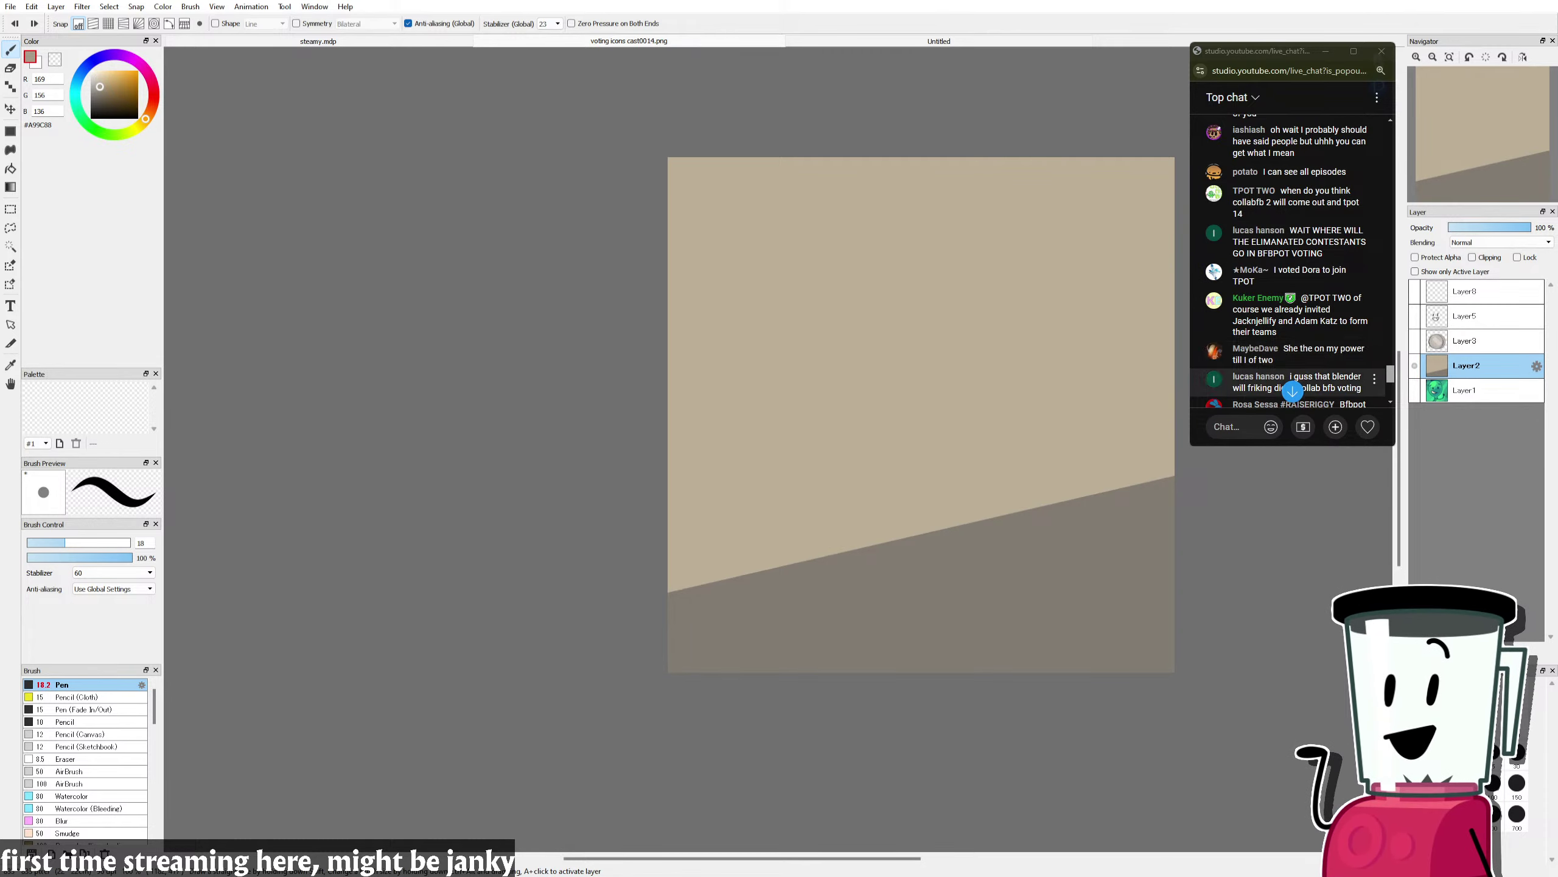
{"action": "scroll", "coordinate": [1288, 331], "scroll_direction": "down", "scroll_amount": 2}
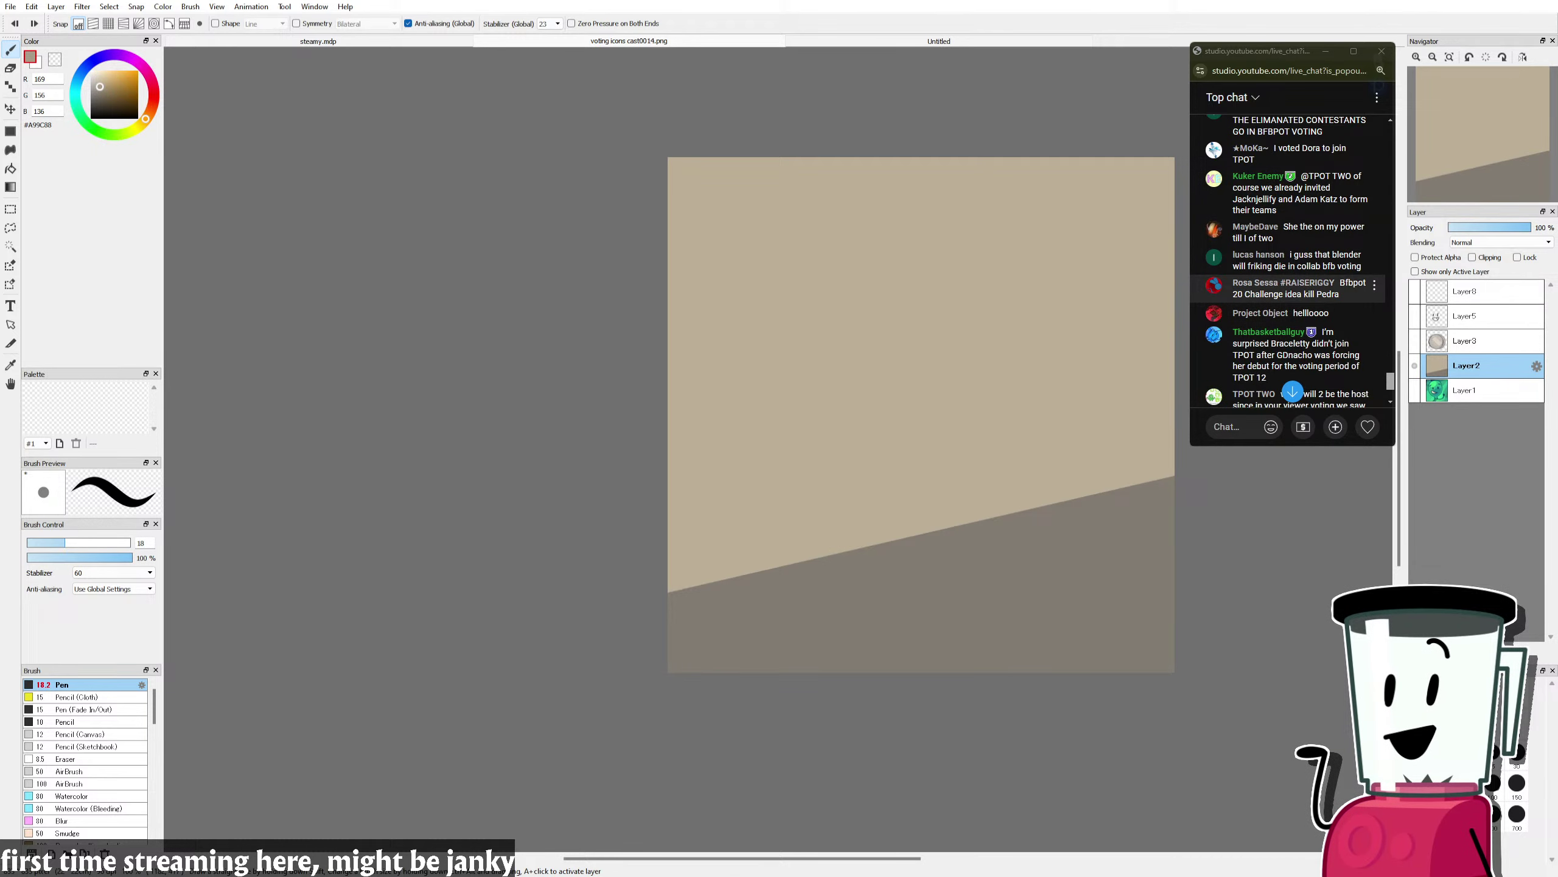
{"action": "left_click_drag", "start_coordinate": [648, 314], "coordinate": [1181, 381]}
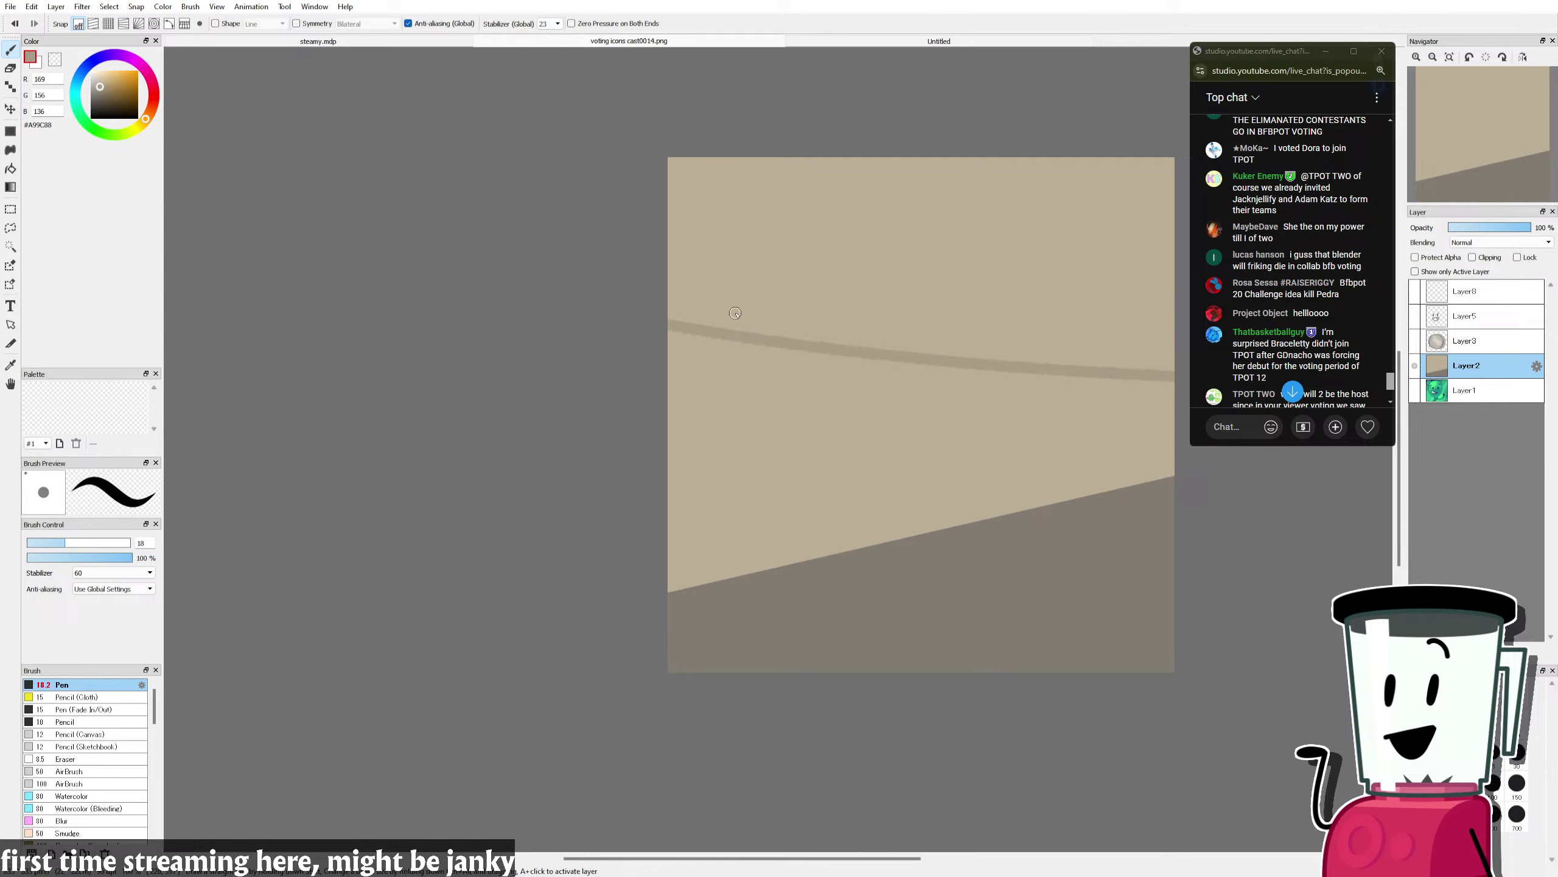
{"action": "key", "text": "ctrl+z"}
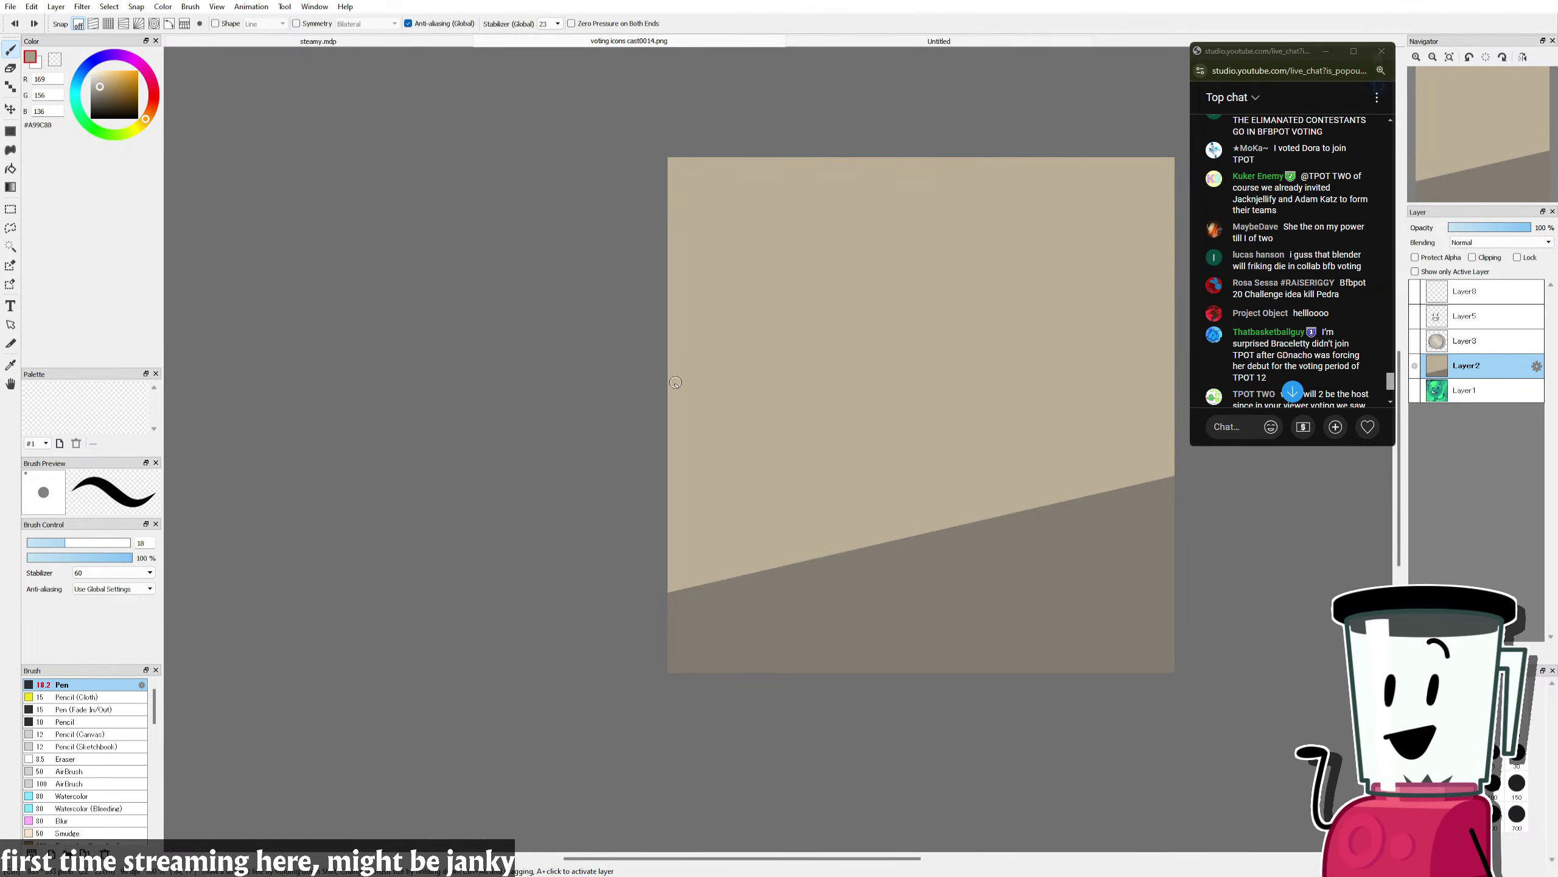
Step: Draw a diagonal line cutting off the wall's upper-left corner and fill that corner with #A99C88 at a lower fill tolerance
{"action": "left_click_drag", "start_coordinate": [676, 381], "coordinate": [797, 115]}
{"action": "key", "text": "g"}
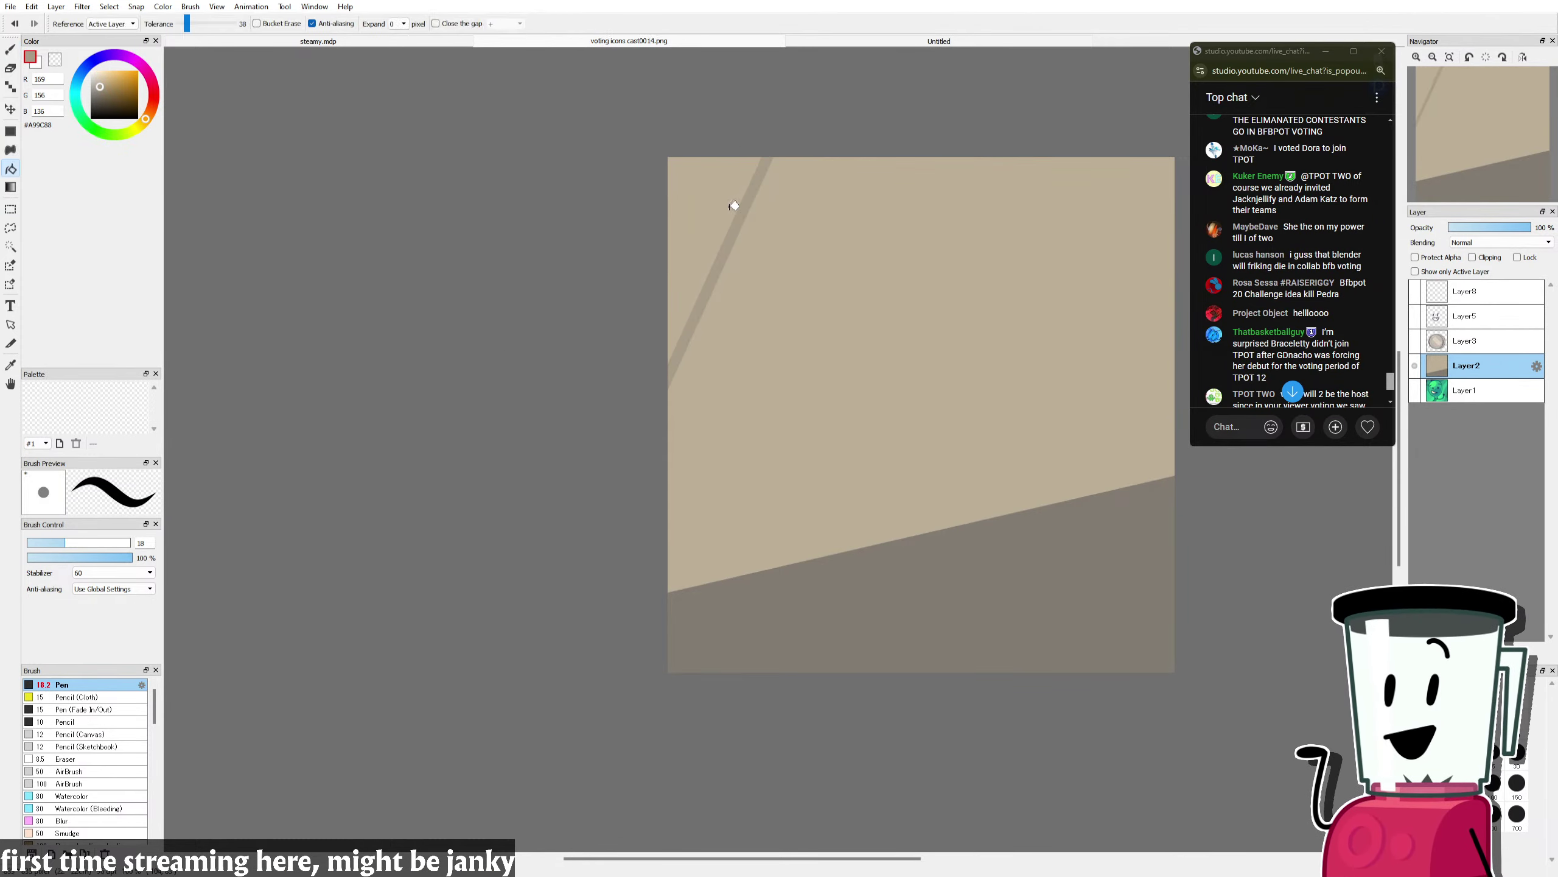
{"action": "left_click", "coordinate": [734, 206]}
{"action": "key", "text": "ctrl+z"}
{"action": "left_click_drag", "start_coordinate": [187, 28], "coordinate": [180, 28]}
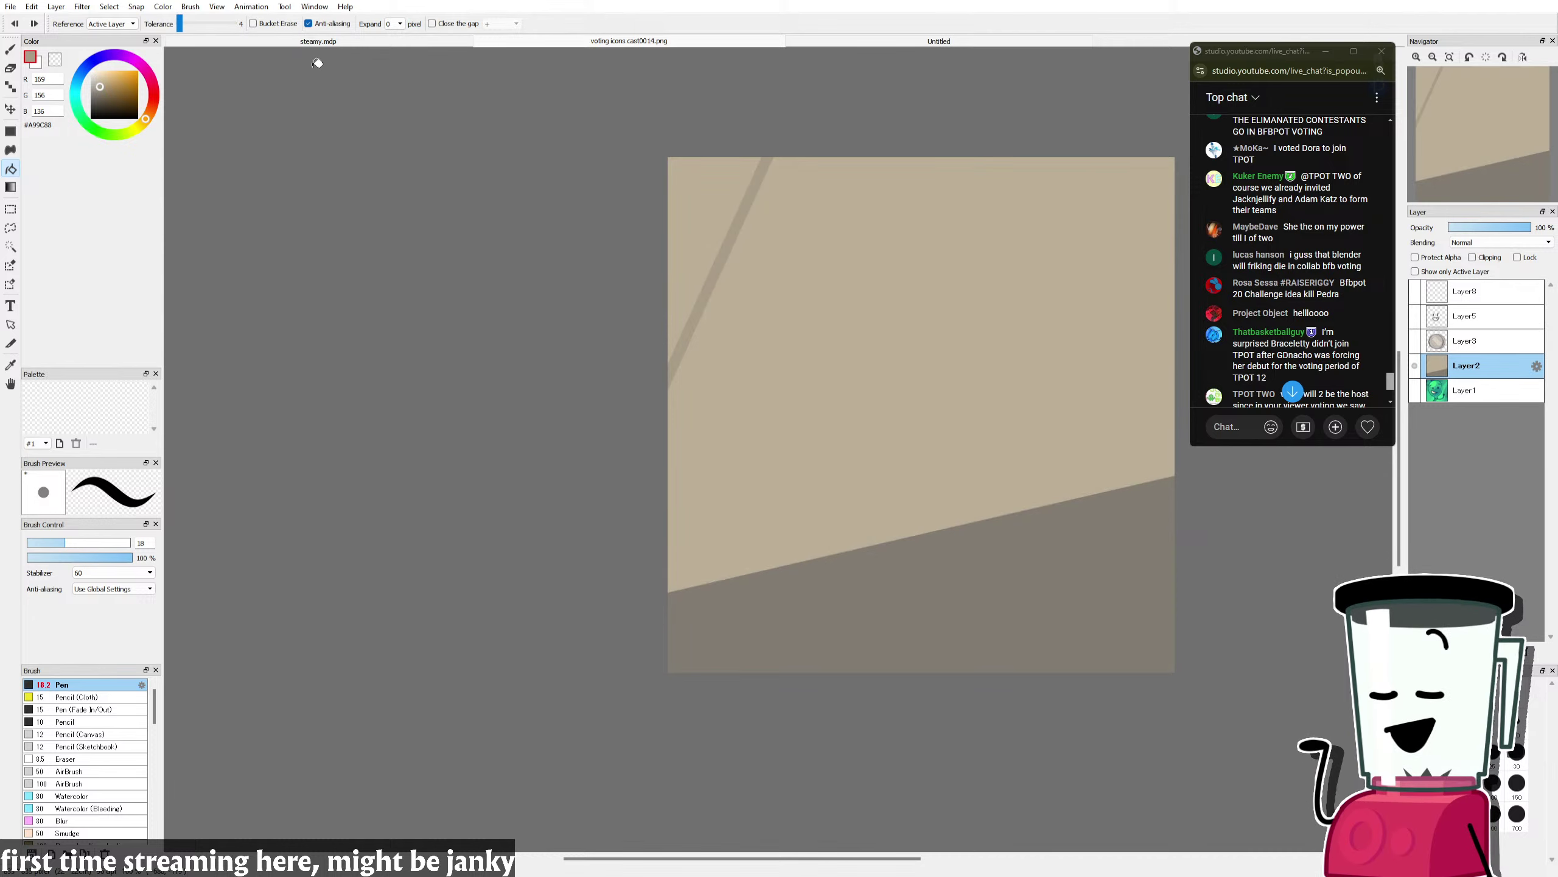
{"action": "left_click", "coordinate": [723, 202]}
{"action": "key", "text": "b"}
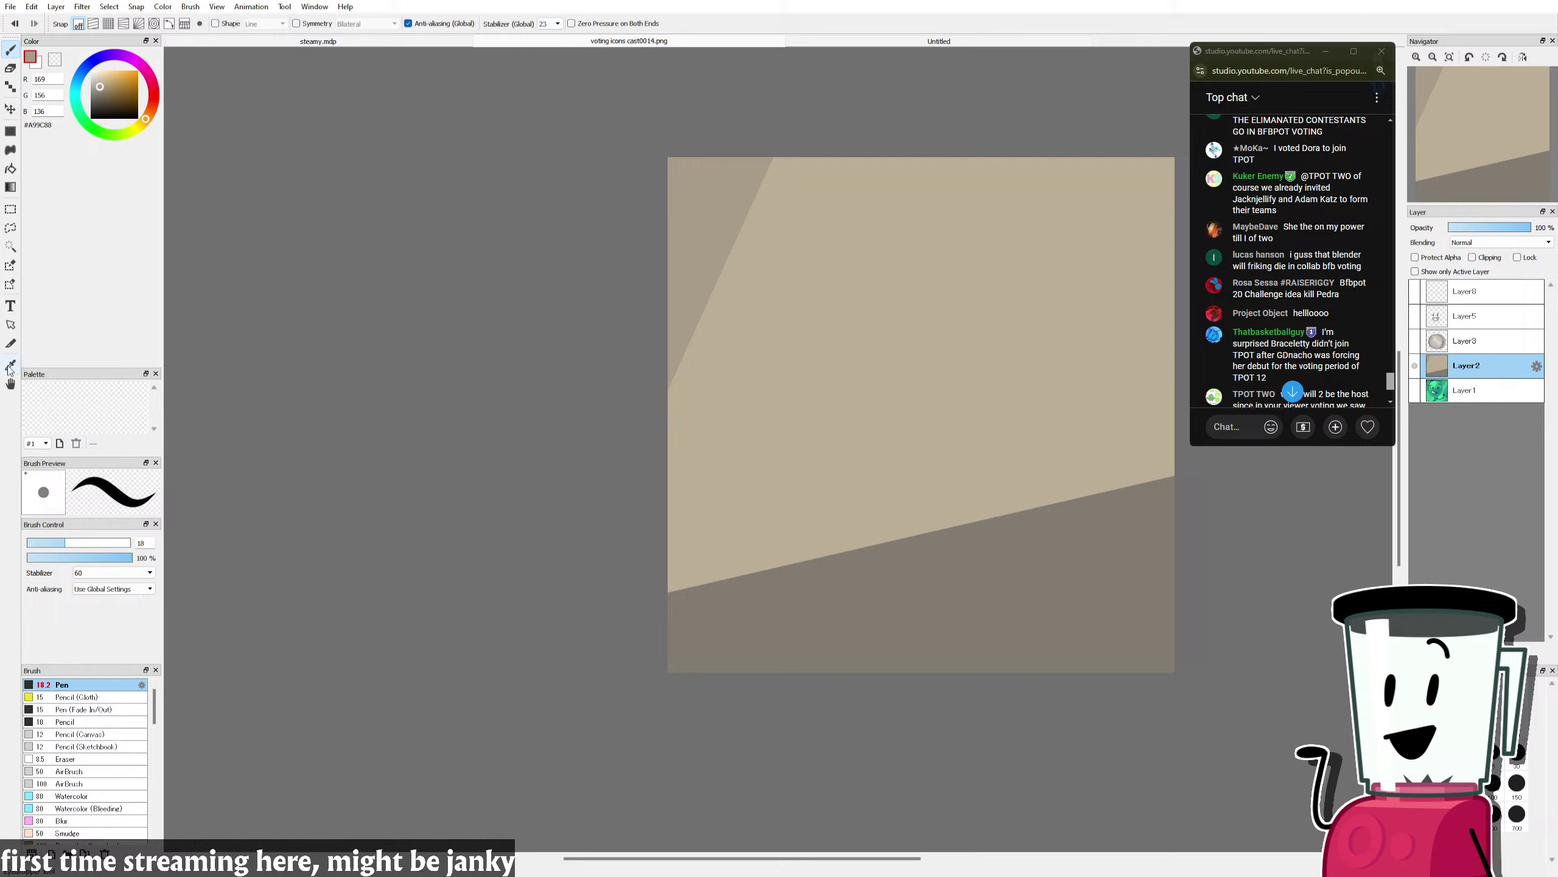
{"action": "left_click", "coordinate": [939, 338], "text": "alt"}
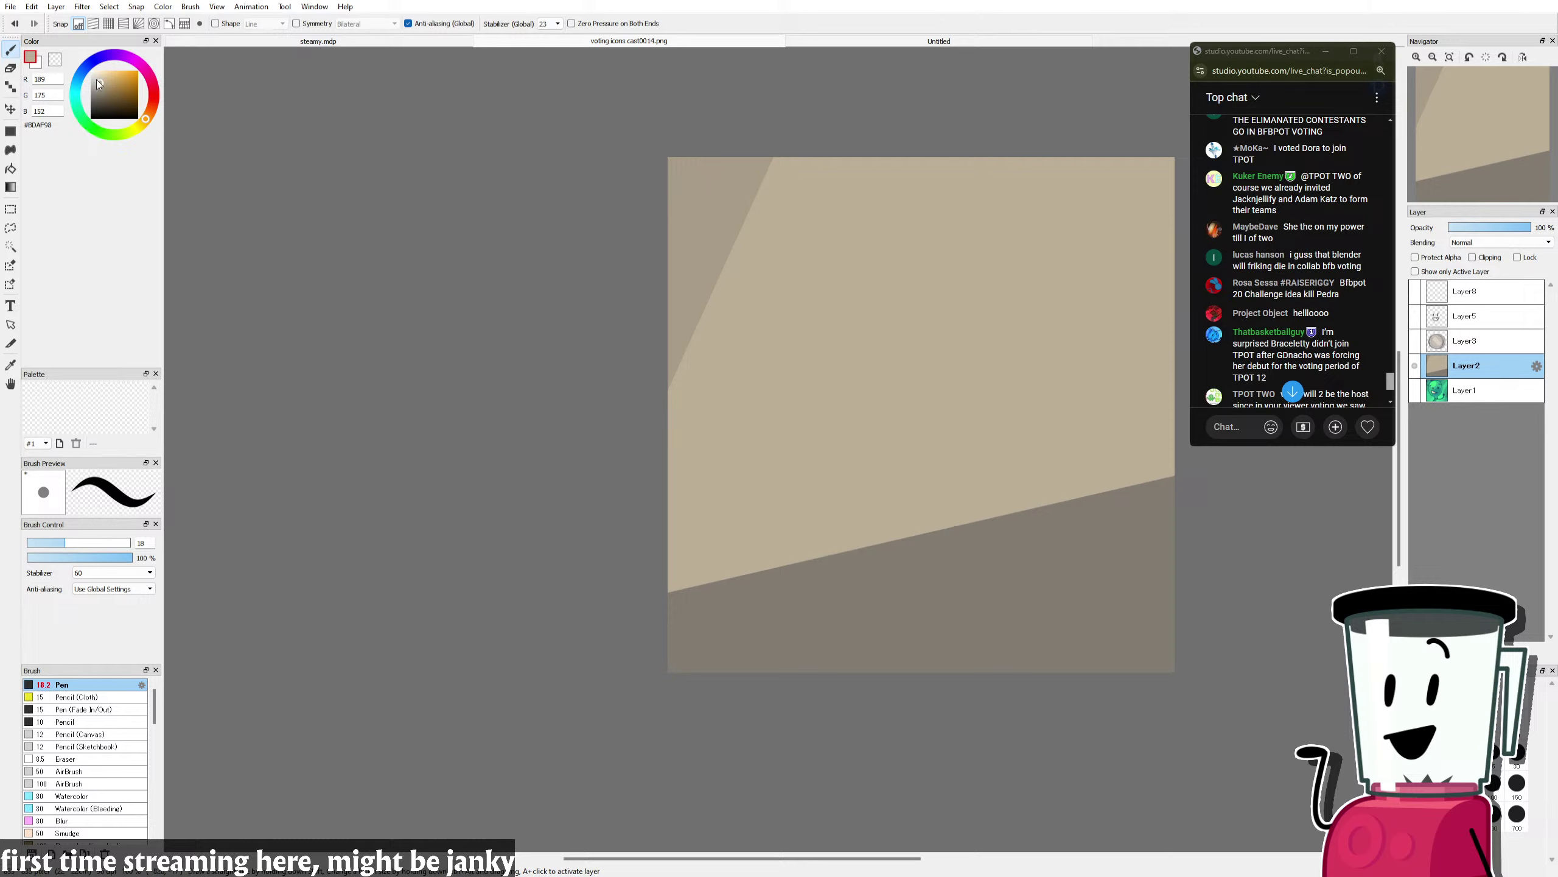
{"action": "left_click", "coordinate": [91, 77]}
{"action": "left_click_drag", "start_coordinate": [939, 152], "coordinate": [663, 463]}
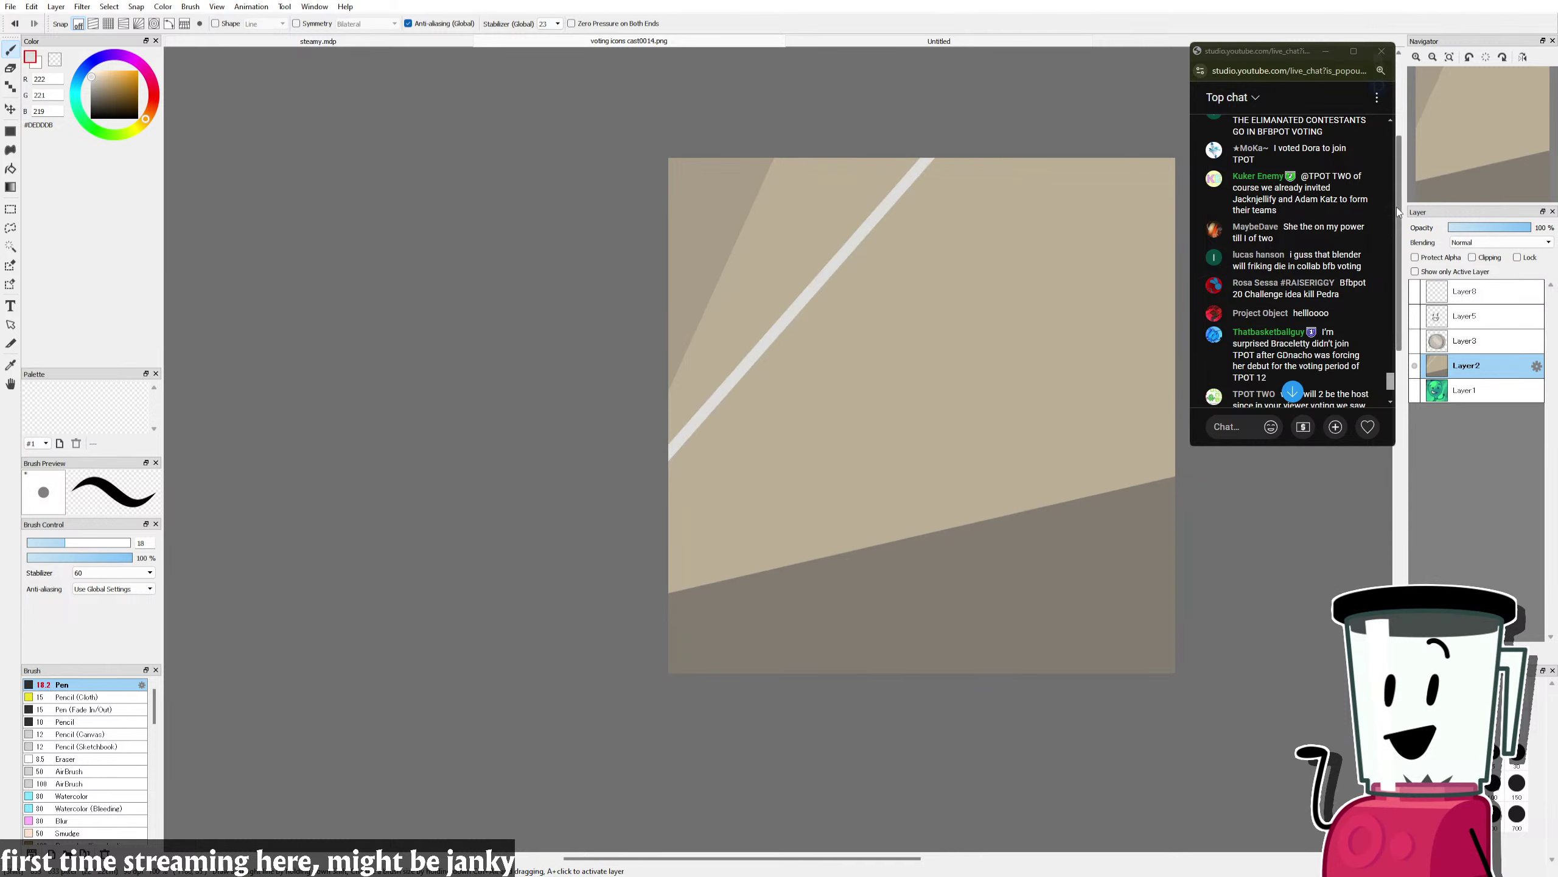
{"action": "key", "text": "ctrl+z"}
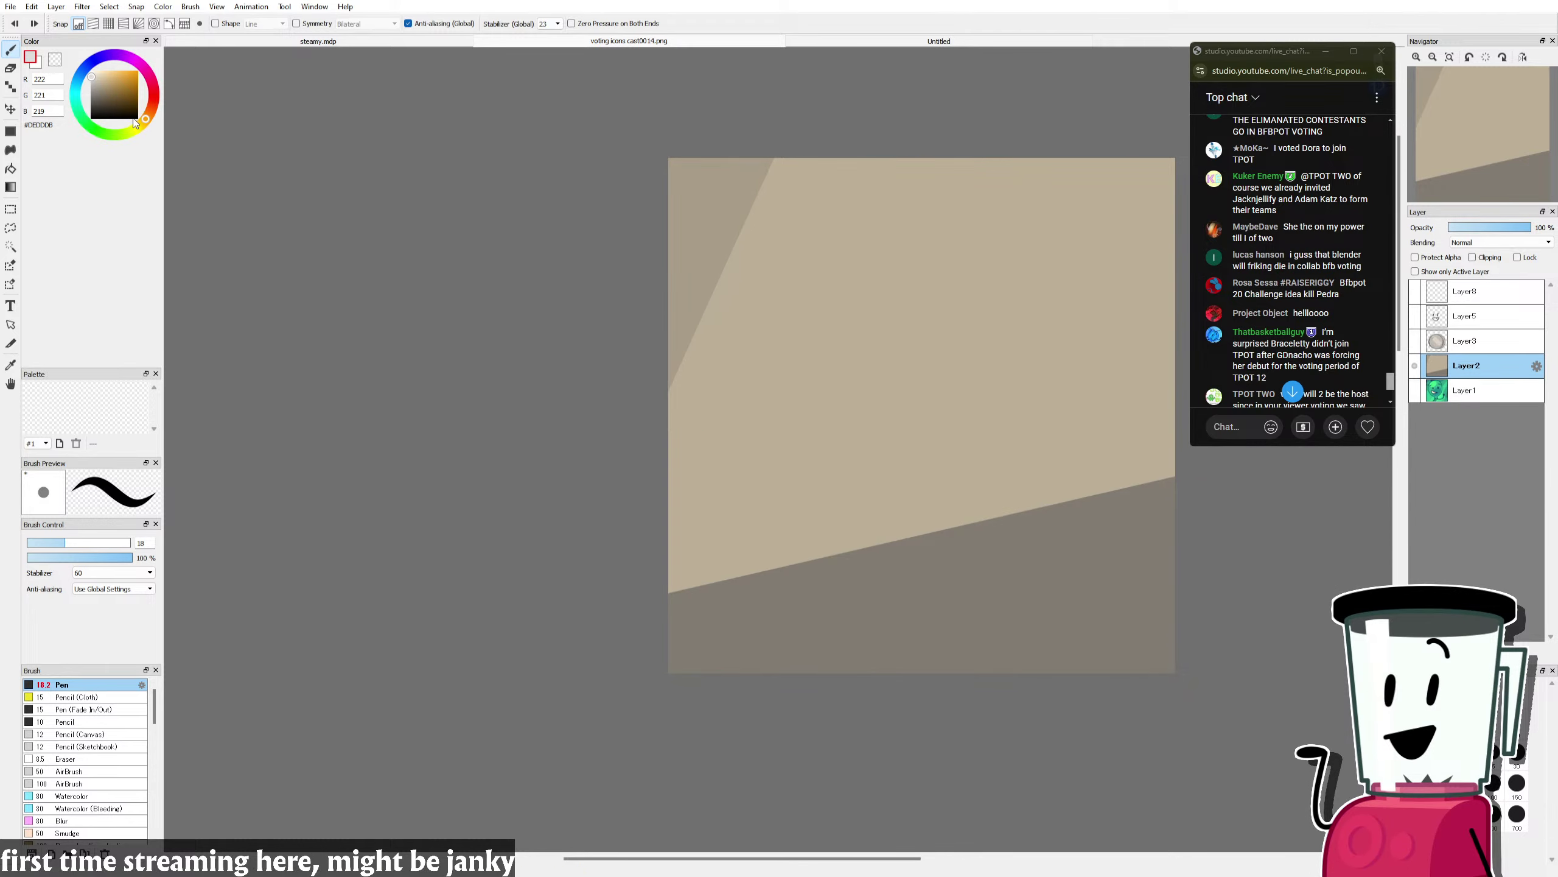
Step: Show Layer3 with the coin drawing and sample the cream colour of its highlight band for the pen
{"action": "left_click", "coordinate": [1433, 341]}
{"action": "left_click", "coordinate": [1415, 341]}
{"action": "left_click", "coordinate": [10, 365]}
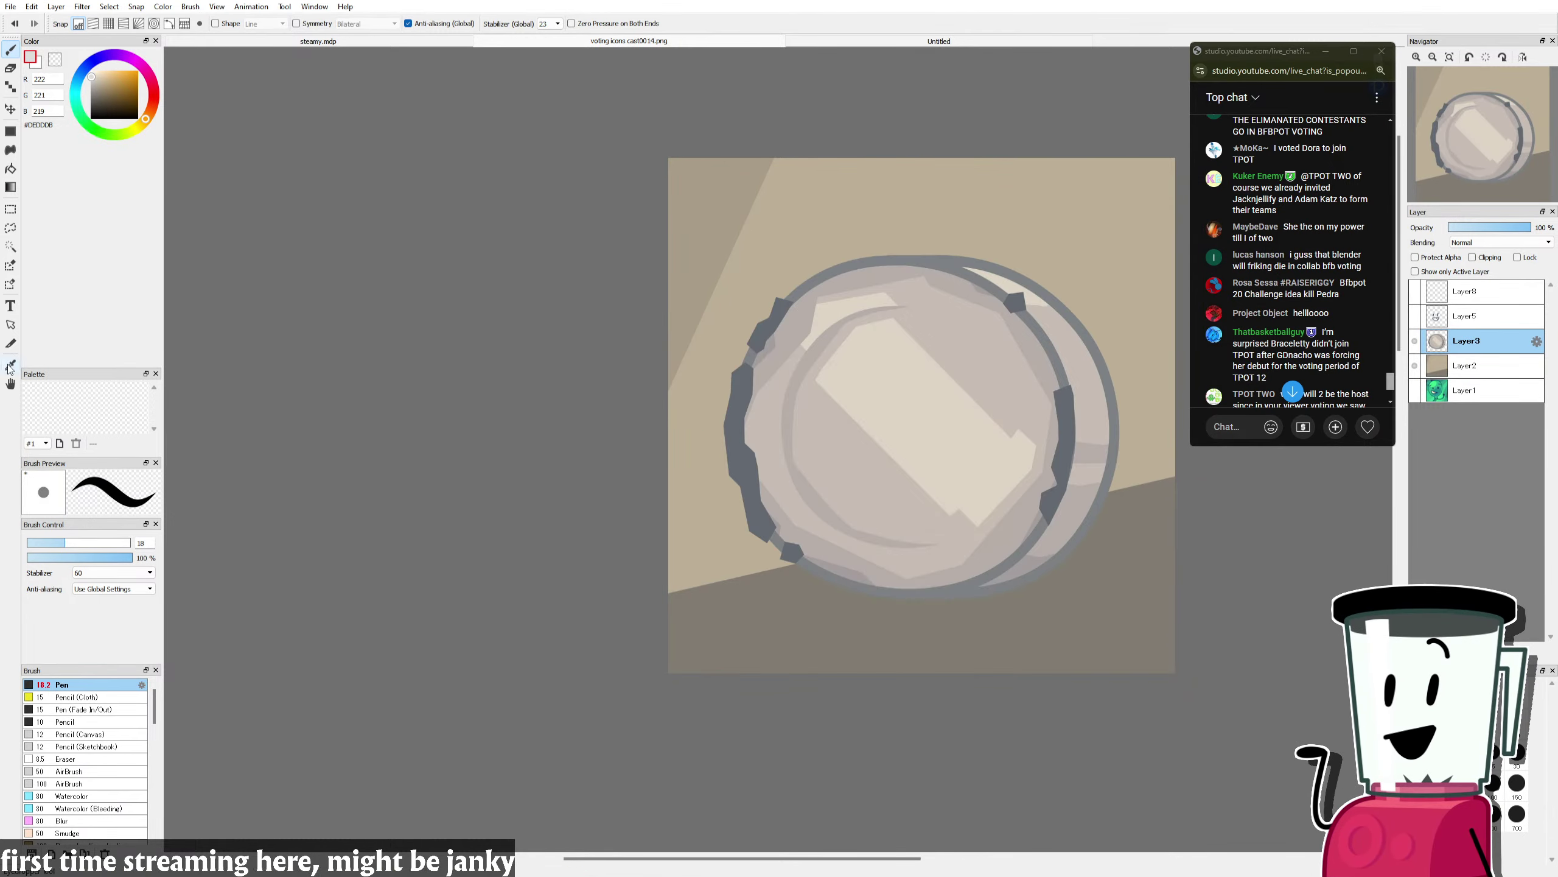
{"action": "left_click", "coordinate": [905, 362]}
{"action": "left_click", "coordinate": [11, 51]}
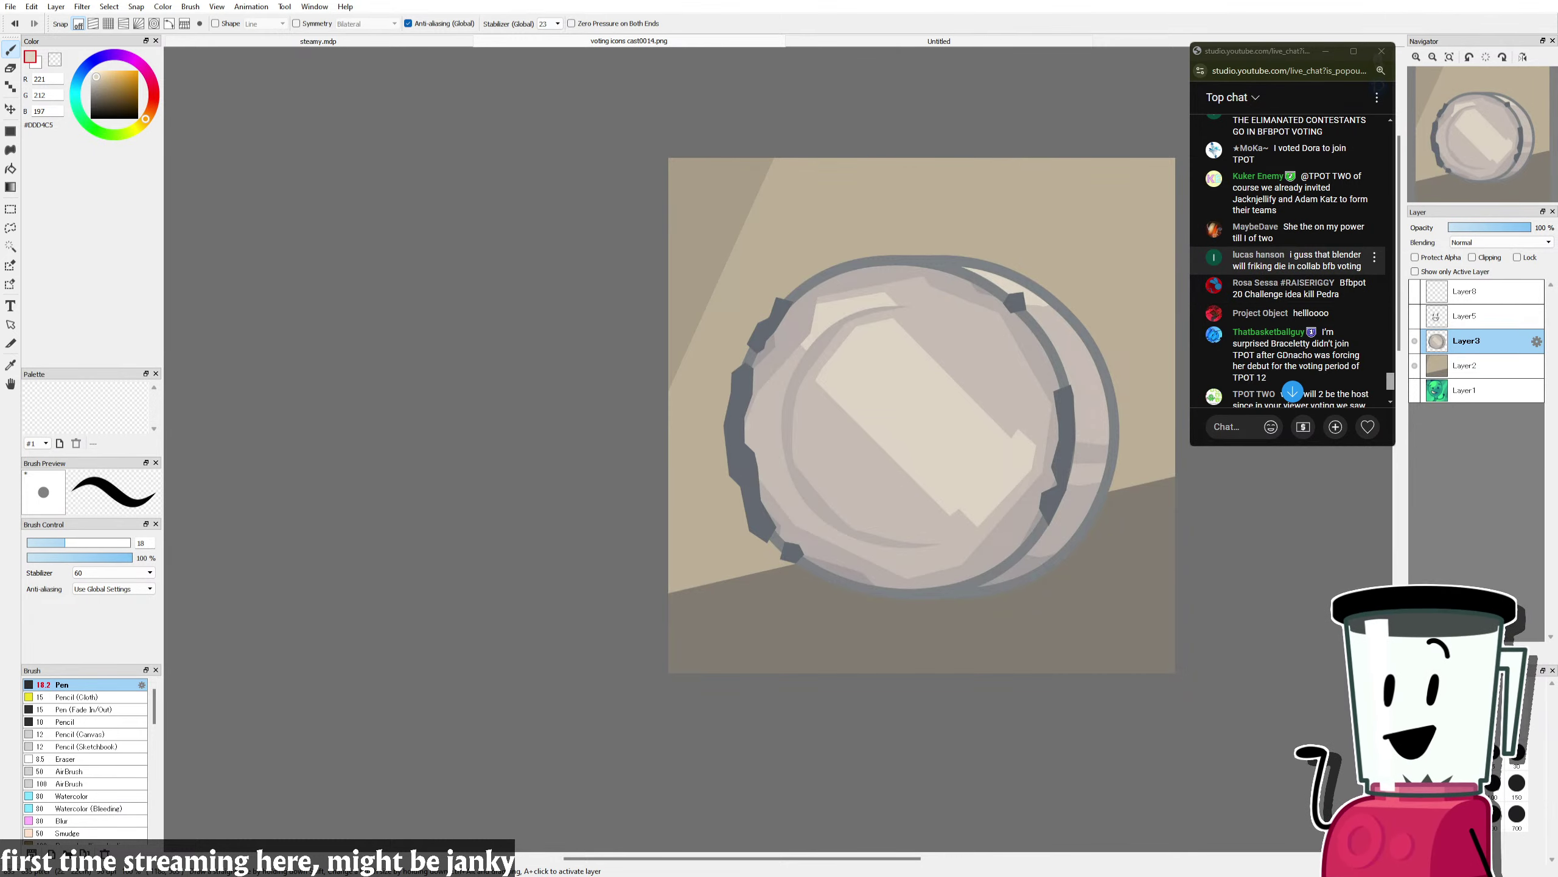
{"action": "scroll", "coordinate": [1295, 344], "scroll_direction": "down", "scroll_amount": 4}
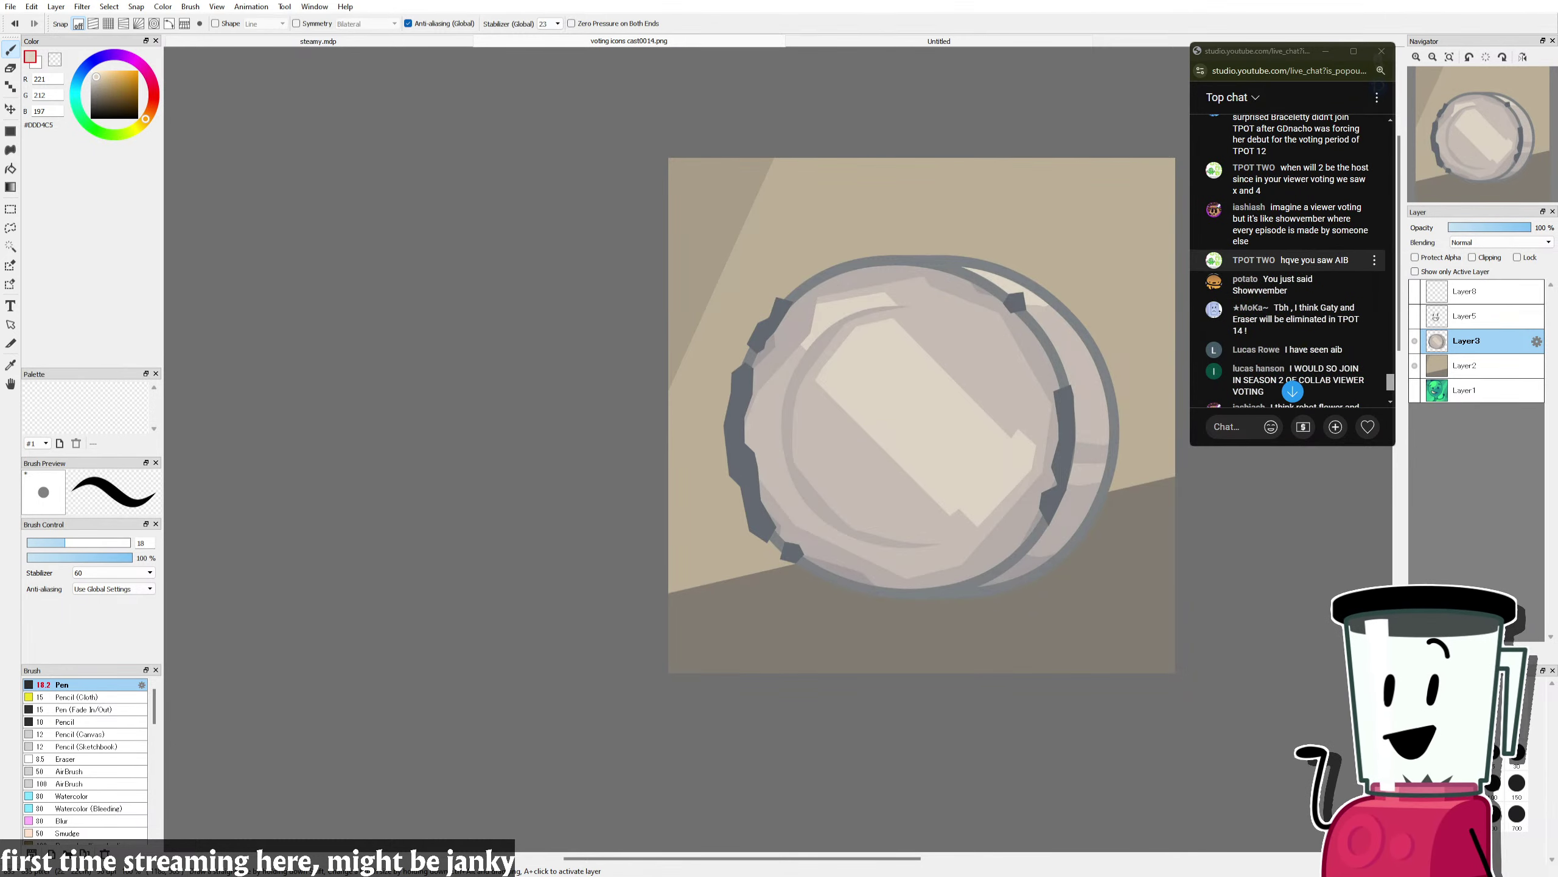
{"action": "scroll", "coordinate": [1319, 178], "scroll_direction": "up", "scroll_amount": 1}
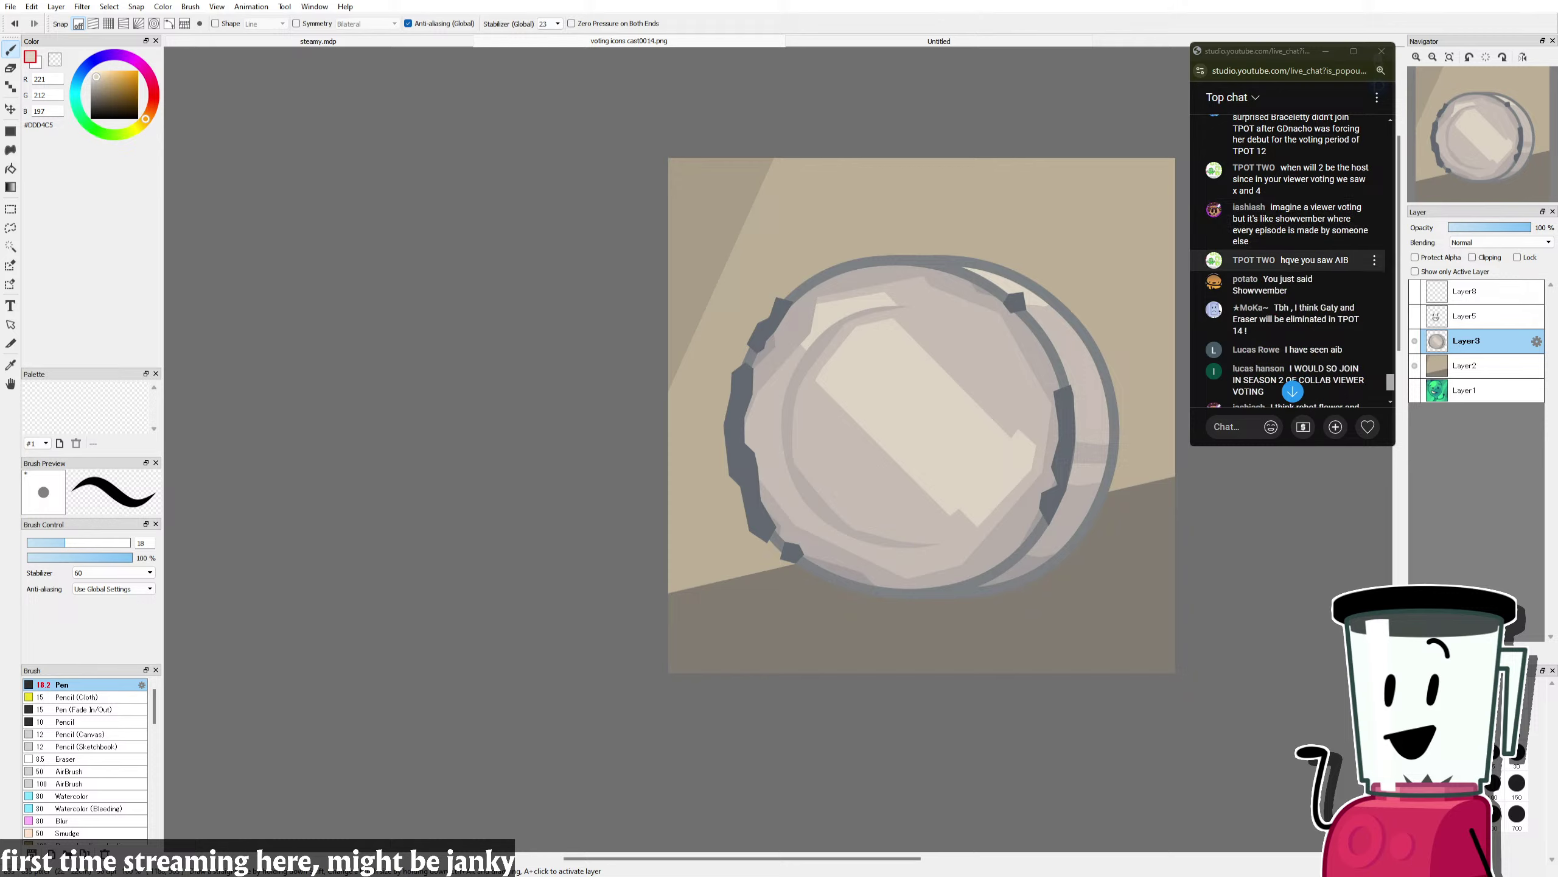
{"action": "scroll", "coordinate": [1289, 258], "scroll_direction": "up", "scroll_amount": 3}
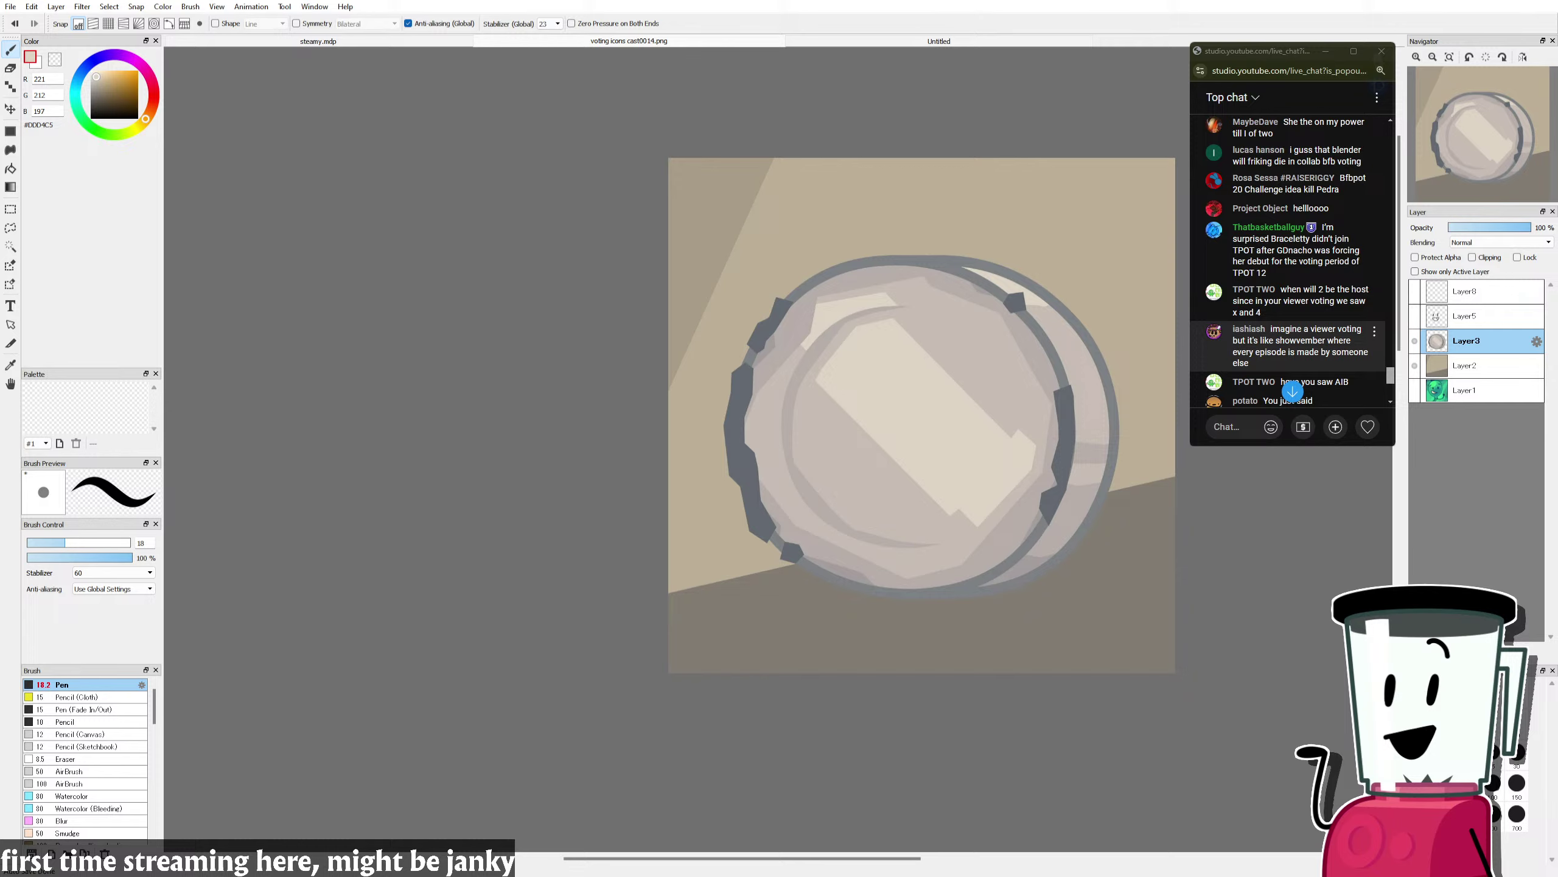
{"action": "left_click", "coordinate": [851, 158], "text": "shift"}
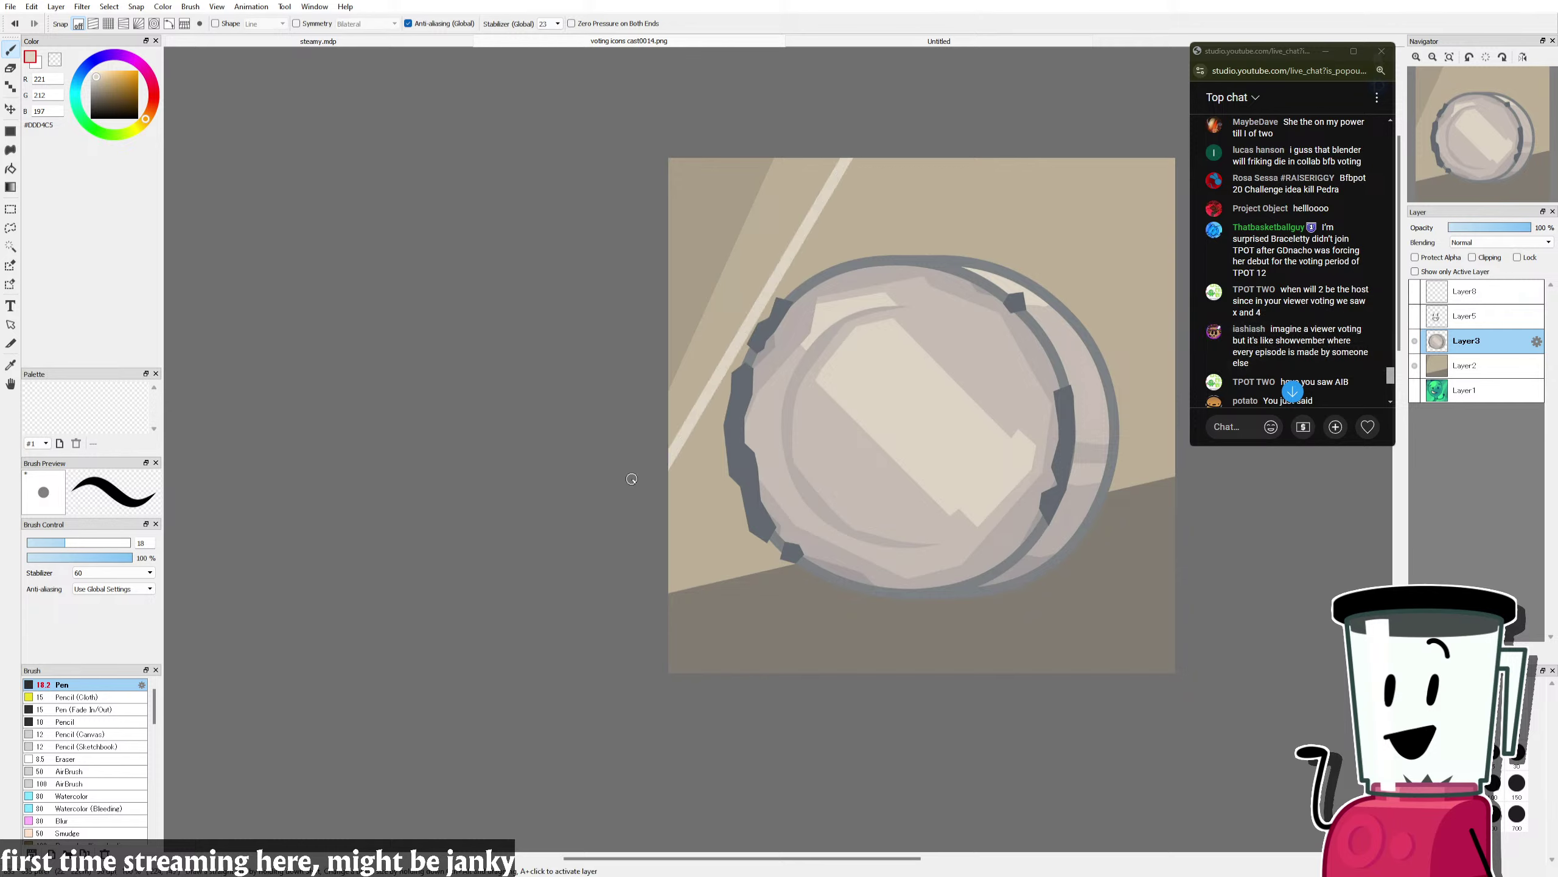
{"action": "left_click", "coordinate": [665, 475]}
{"action": "left_click", "coordinate": [1177, 161], "text": "shift"}
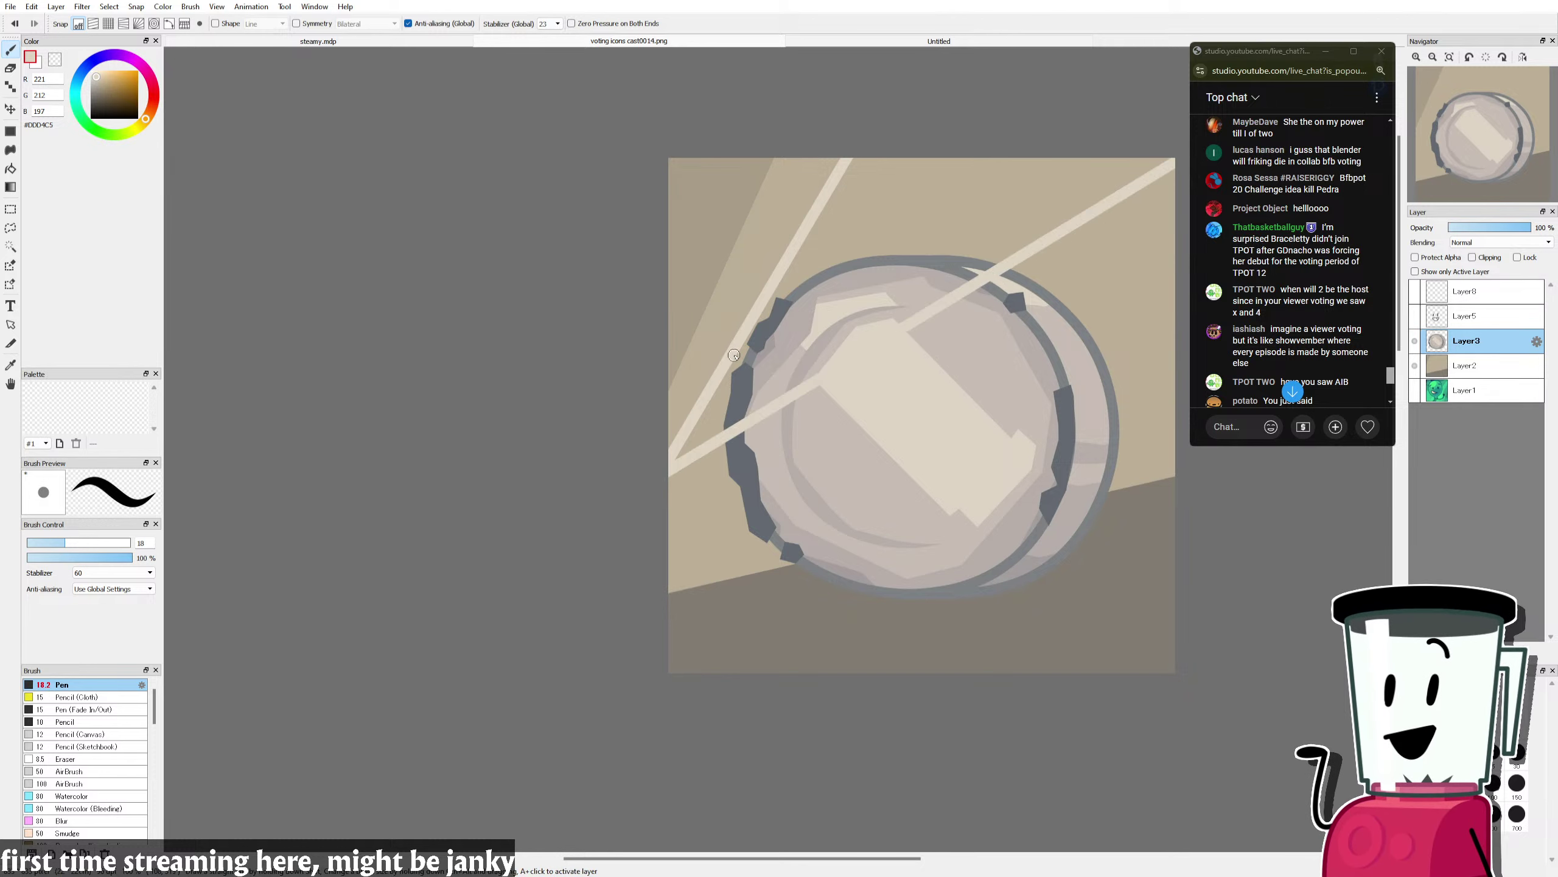
{"action": "key", "text": "ctrl+z"}
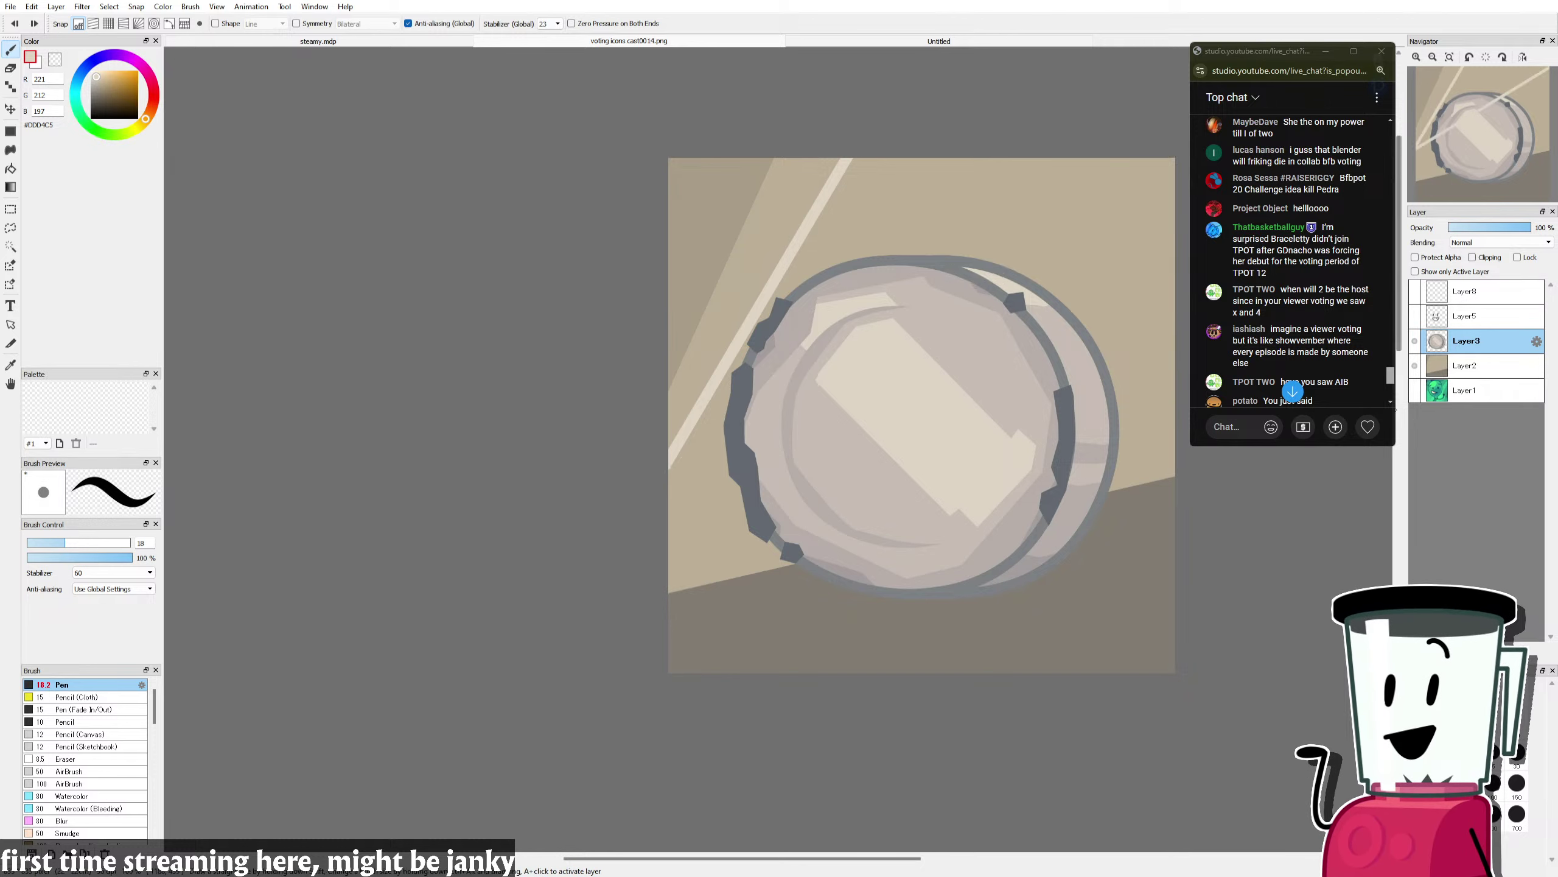
{"action": "key", "text": "ctrl+z"}
Step: Switch to Layer2 and try a short cream stroke on the wall above the coin, undoing it
{"action": "left_click", "coordinate": [1430, 372]}
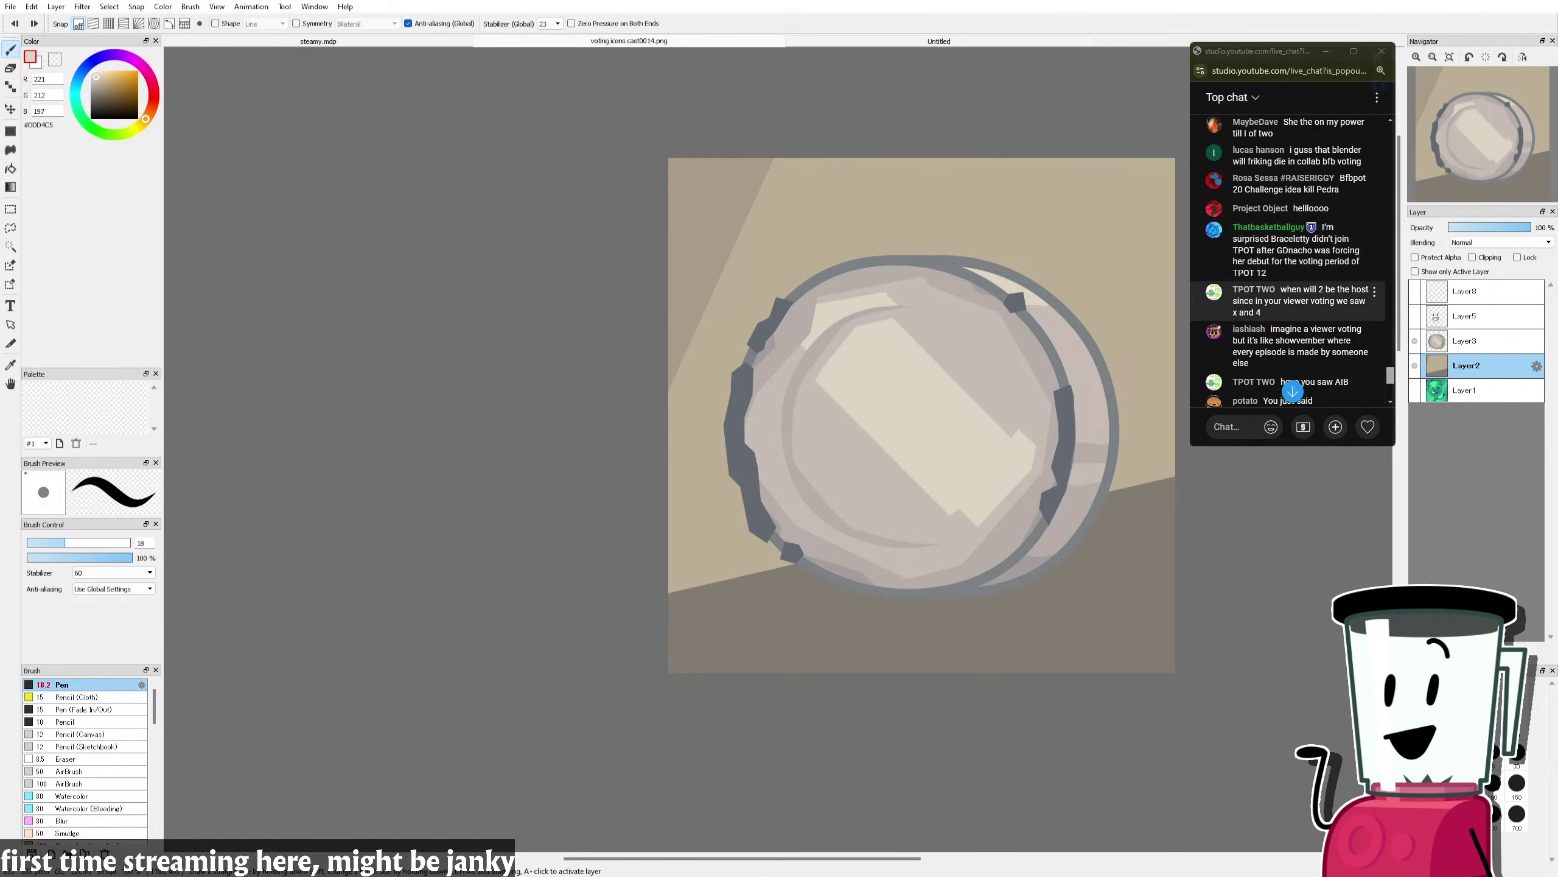
{"action": "scroll", "coordinate": [1289, 288], "scroll_direction": "down", "scroll_amount": 2}
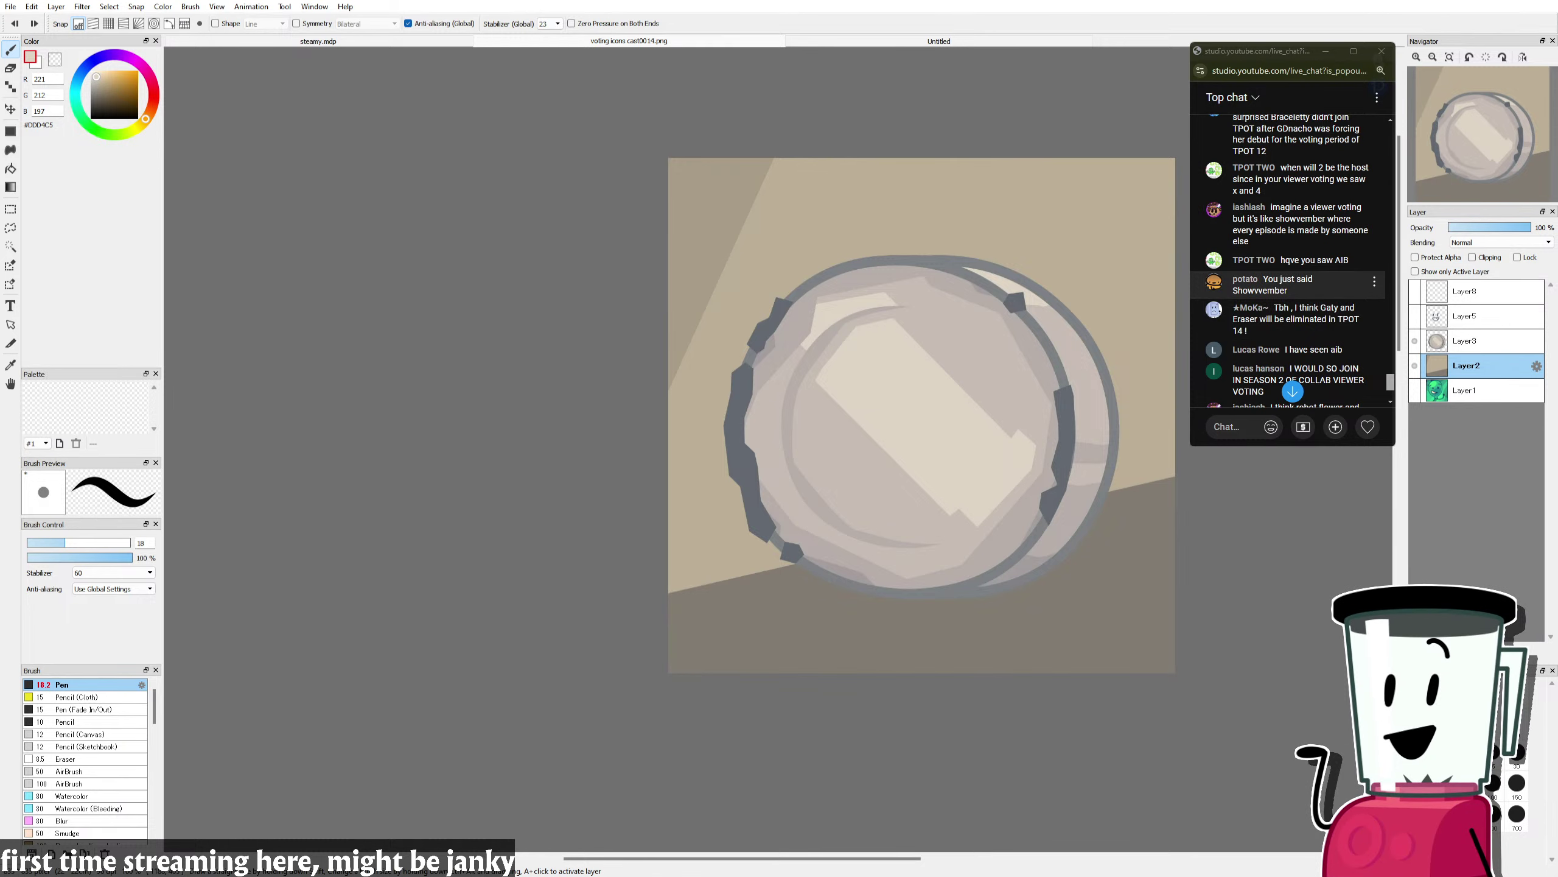
{"action": "scroll", "coordinate": [1289, 288], "scroll_direction": "up", "scroll_amount": 2}
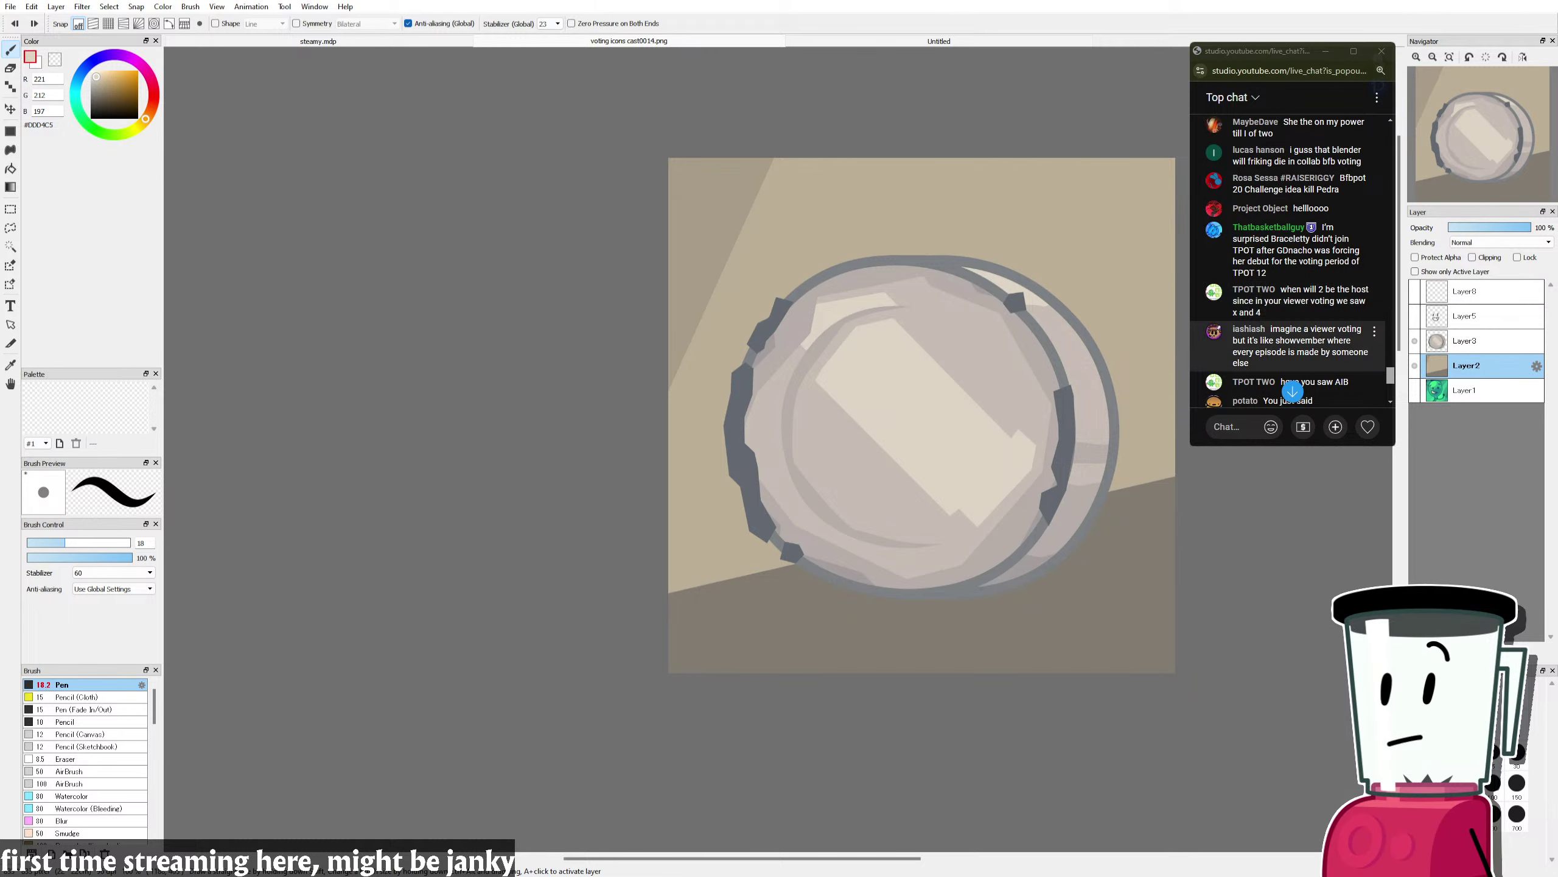
{"action": "scroll", "coordinate": [1289, 319], "scroll_direction": "down", "scroll_amount": 2}
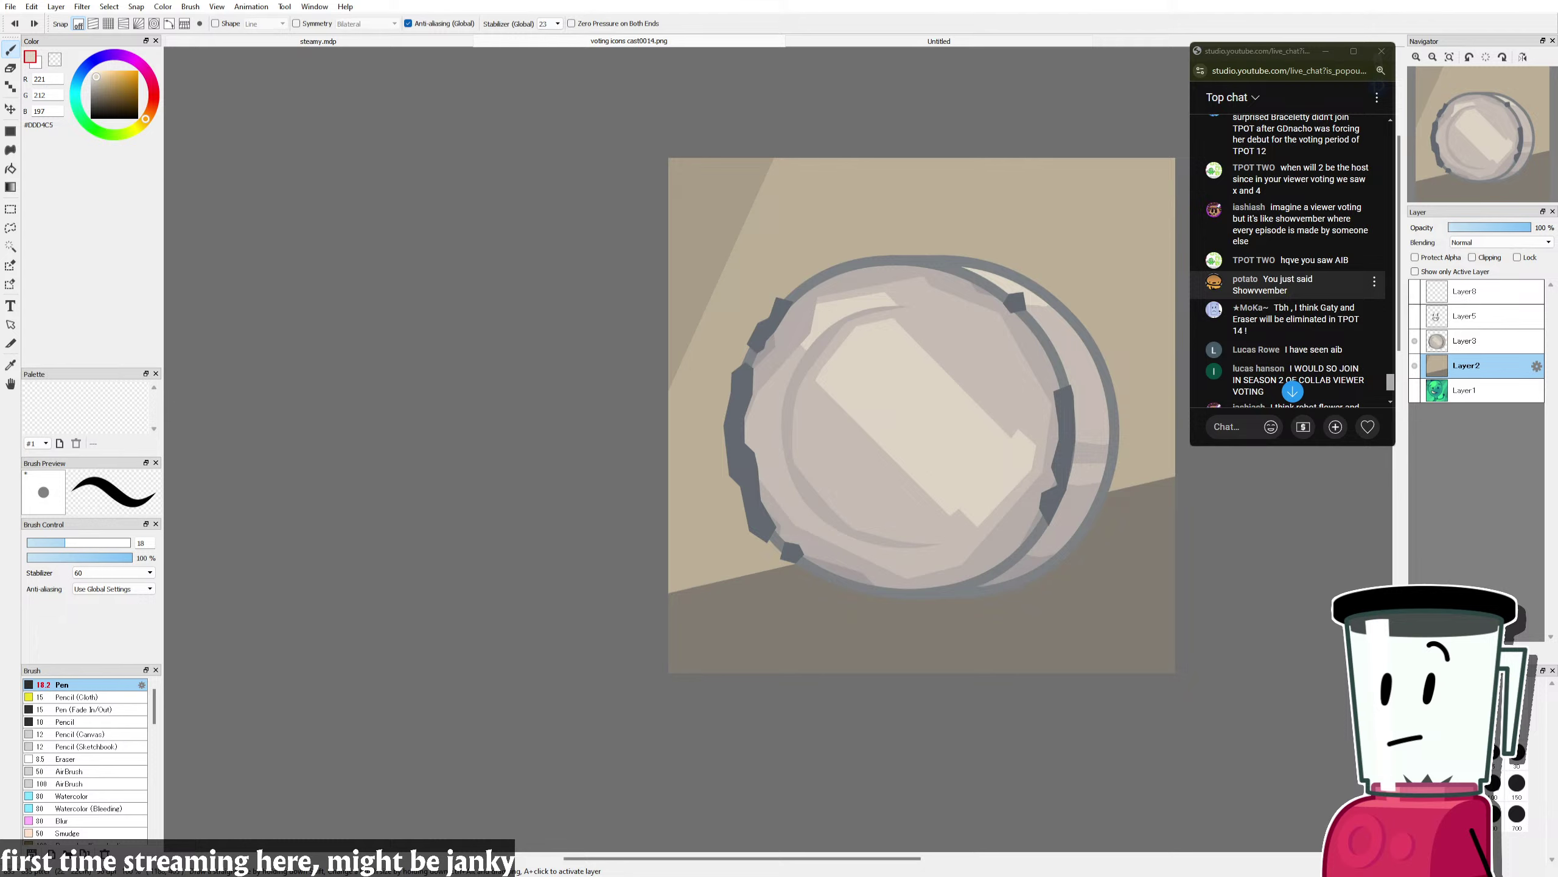
{"action": "scroll", "coordinate": [1294, 262], "scroll_direction": "up", "scroll_amount": 2}
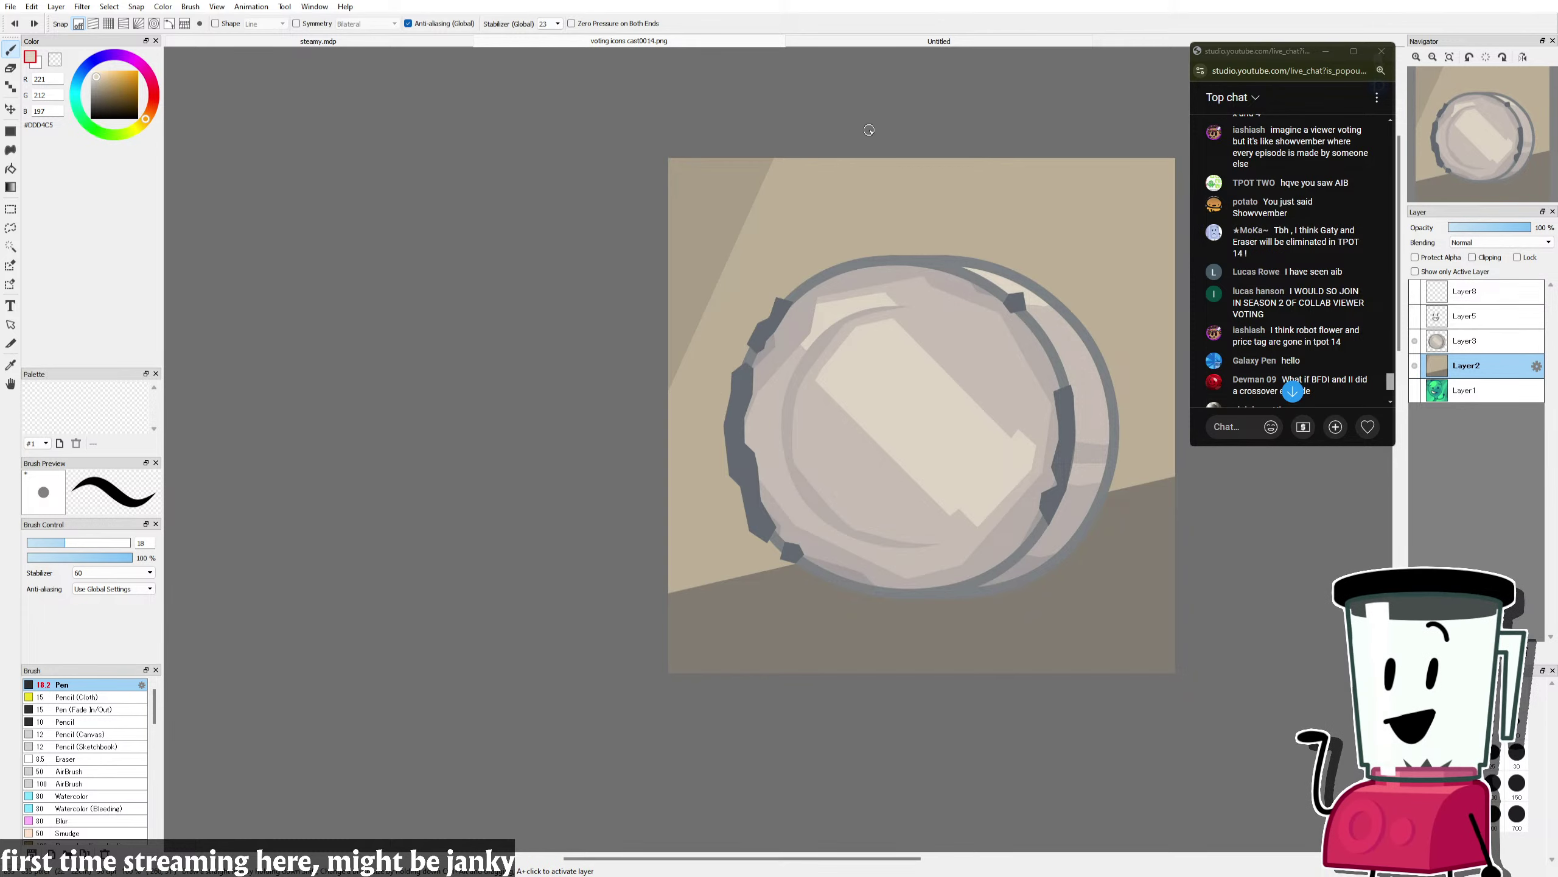
{"action": "left_click_drag", "start_coordinate": [862, 159], "coordinate": [866, 229]}
{"action": "key", "text": "ctrl+z"}
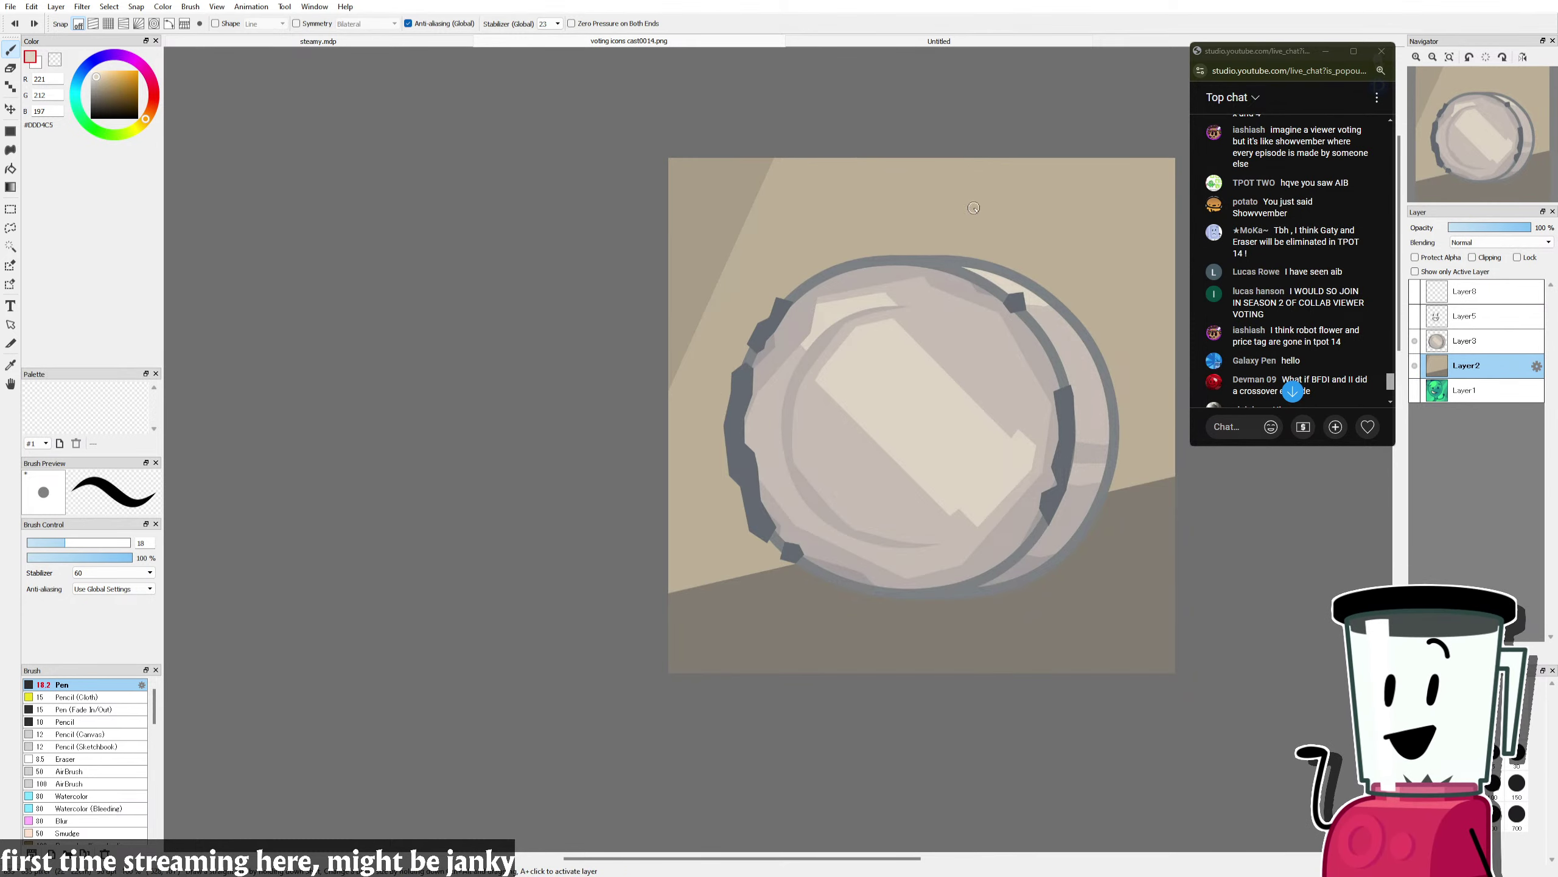
Step: Sample the coin's pinkish-grey face colour and darken it to #A39890 for the pen
{"action": "key", "text": "i"}
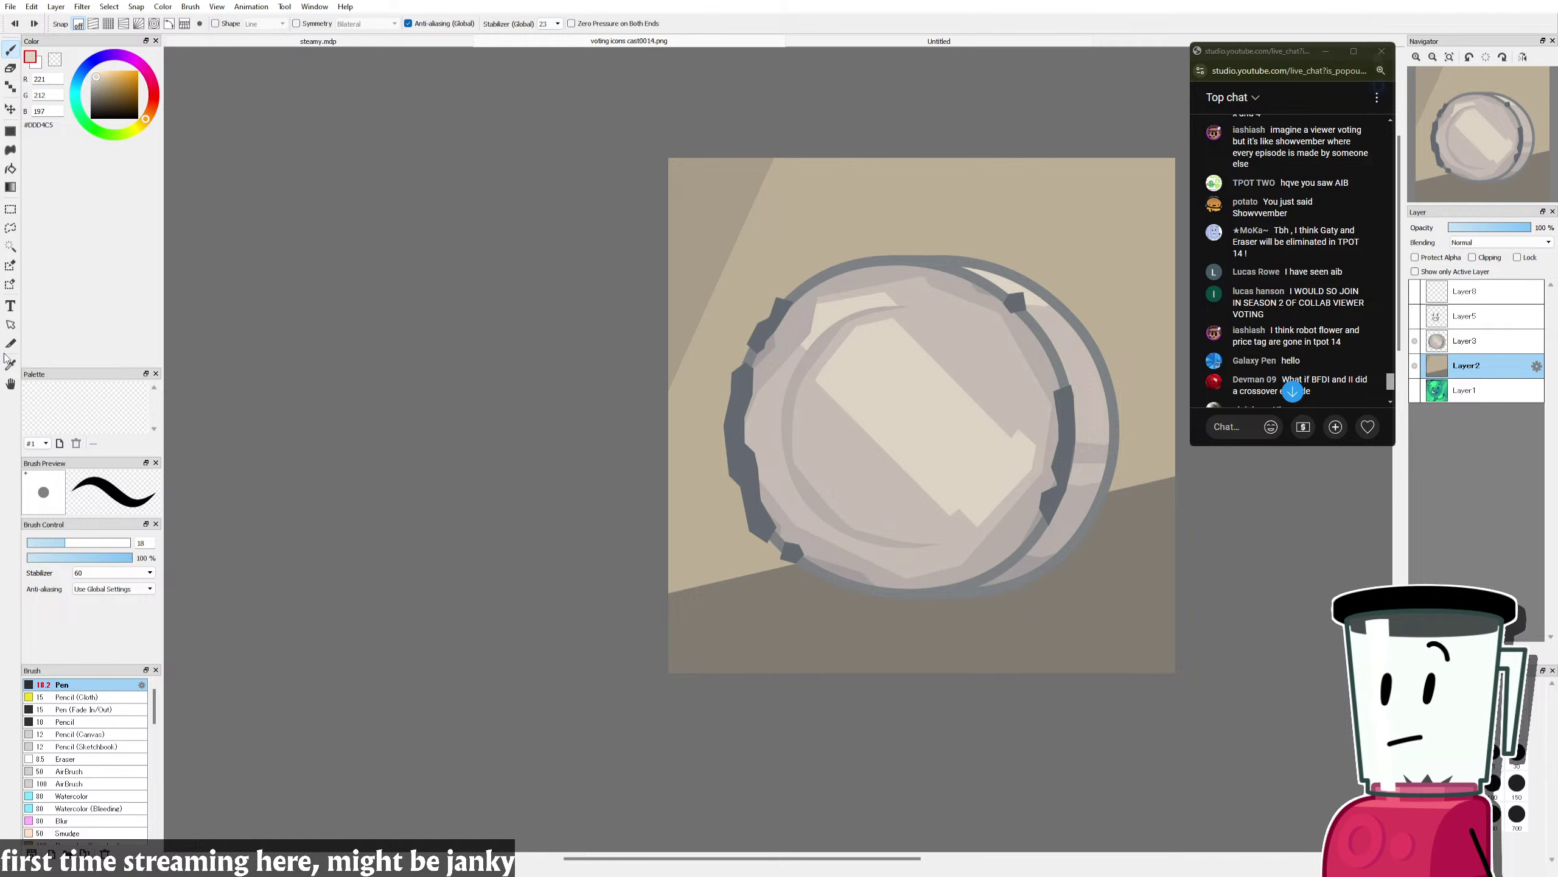
{"action": "left_click", "coordinate": [776, 510]}
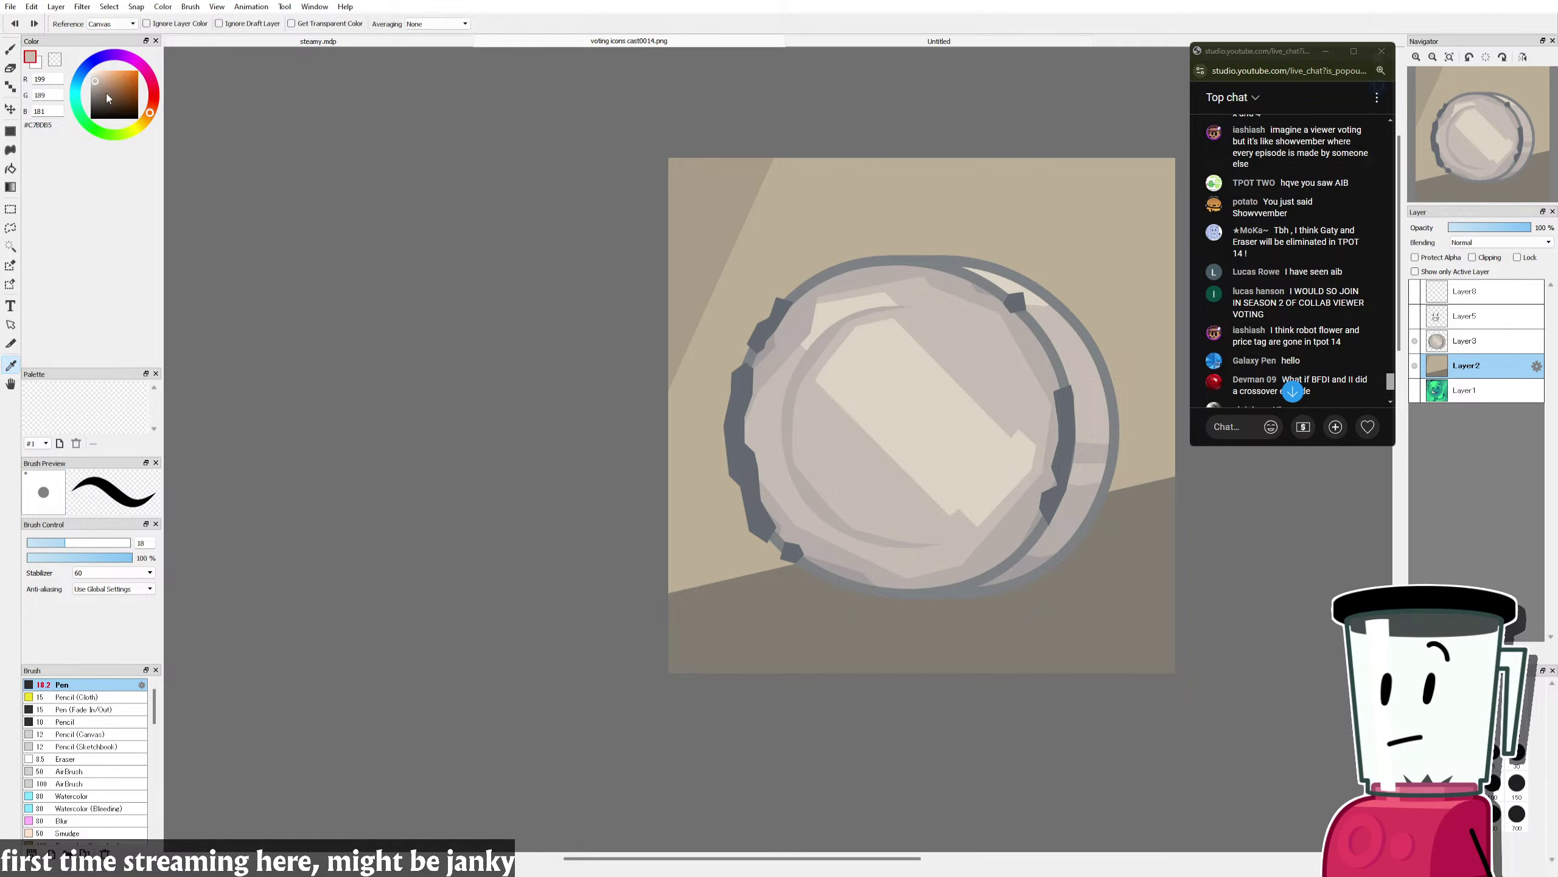
{"action": "left_click", "coordinate": [97, 91]}
{"action": "key", "text": "b"}
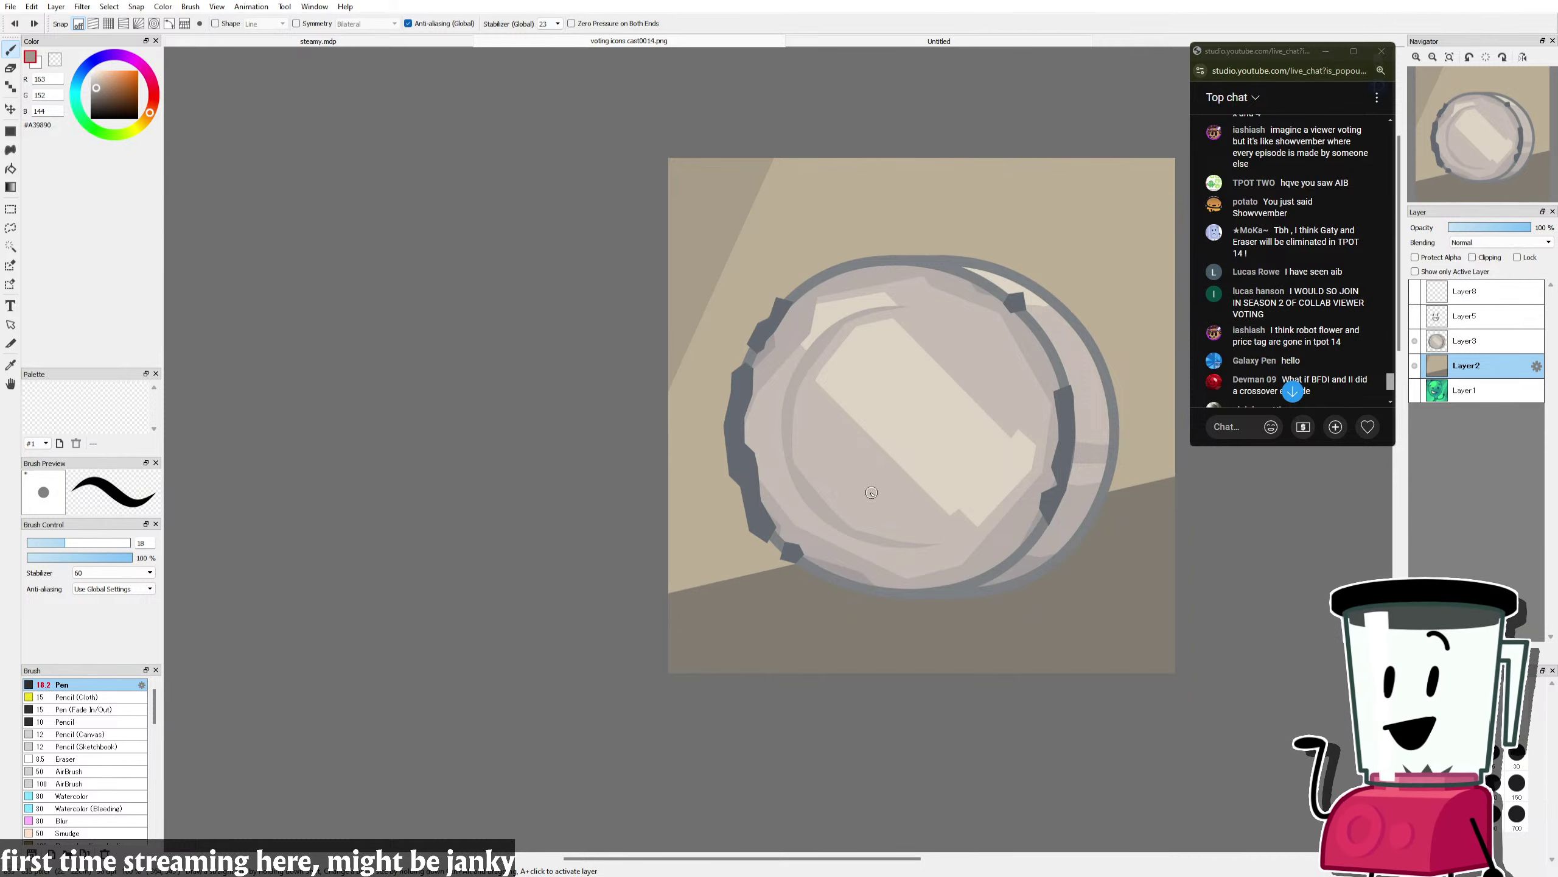
{"action": "left_click_drag", "start_coordinate": [927, 306], "coordinate": [981, 83]}
{"action": "left_click_drag", "start_coordinate": [985, 295], "coordinate": [1186, 51]}
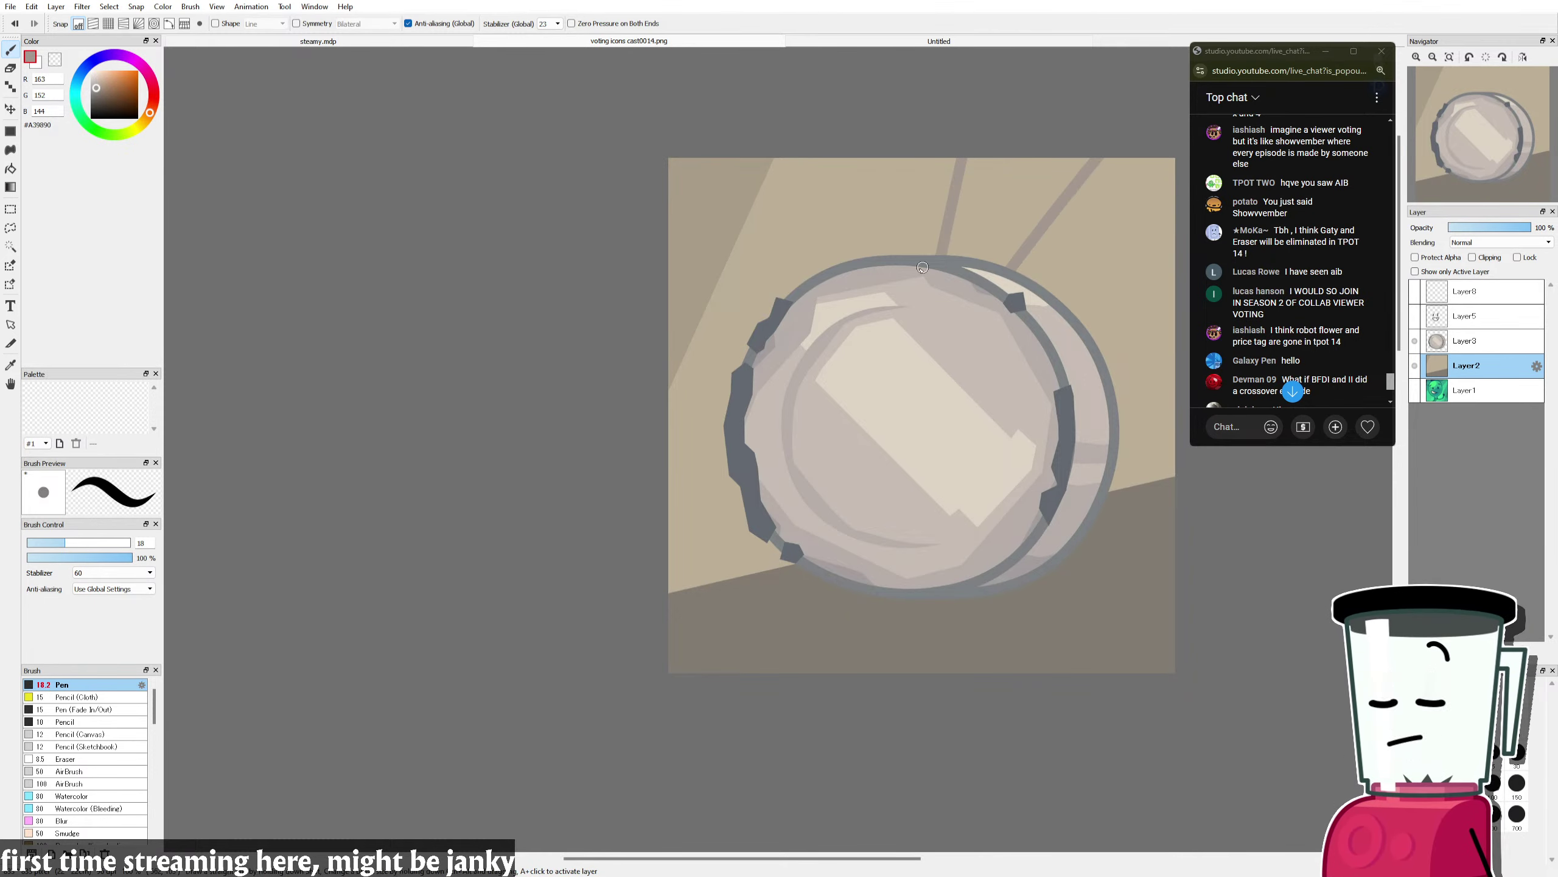
{"action": "key", "text": "ctrl+z"}
{"action": "key", "text": "ctrl+z"}
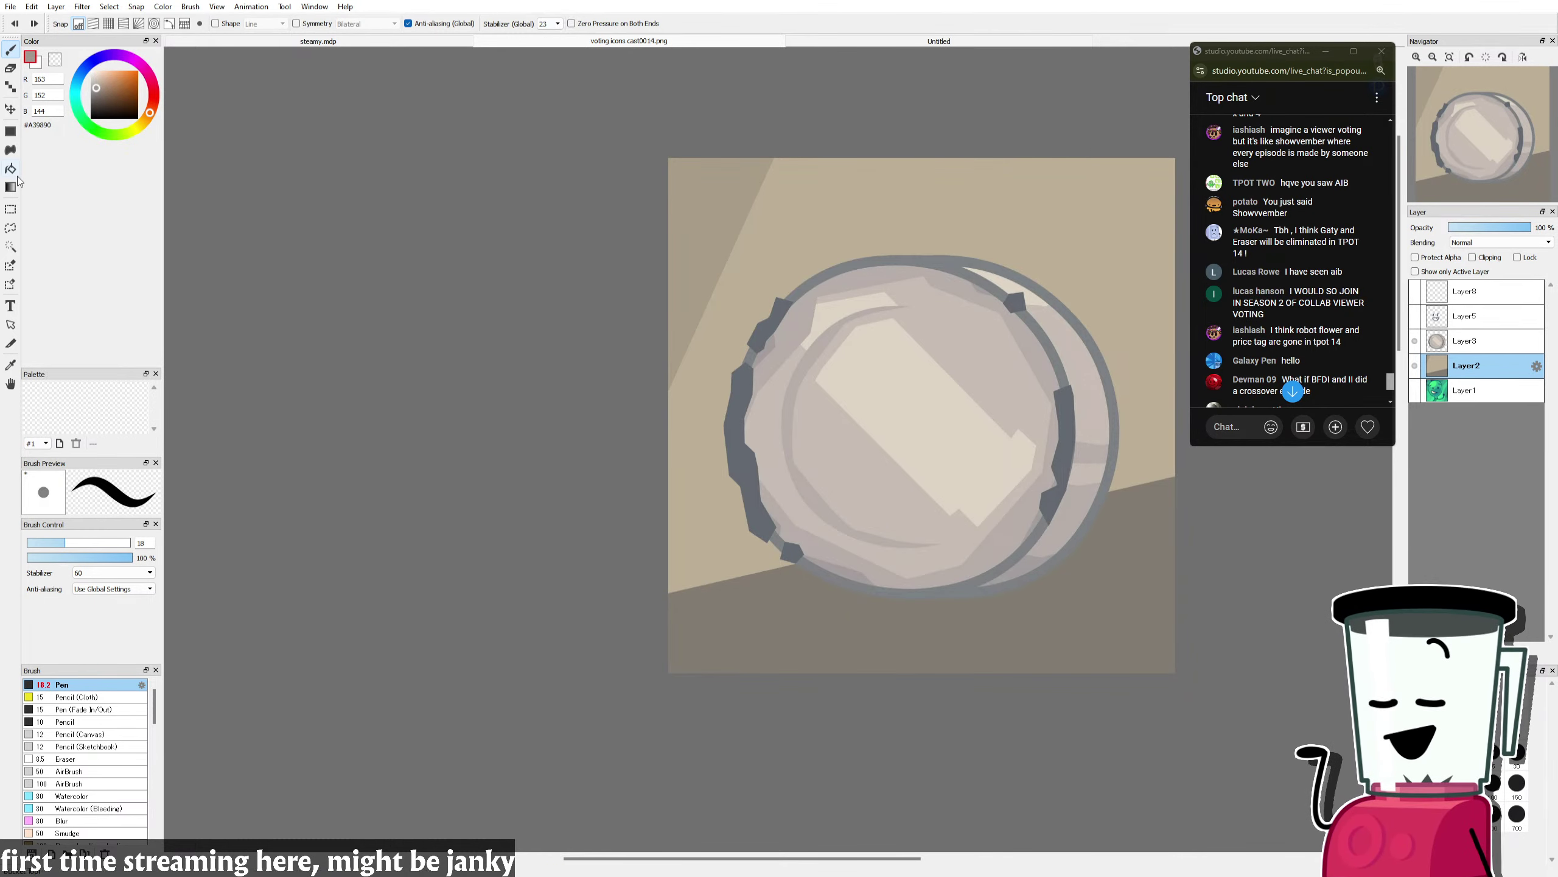
Step: Fill the floor on Layer2 with #A39890, hiding the coin on Layer3 for the fill and showing it again
{"action": "key", "text": "g"}
{"action": "left_click", "coordinate": [1414, 341]}
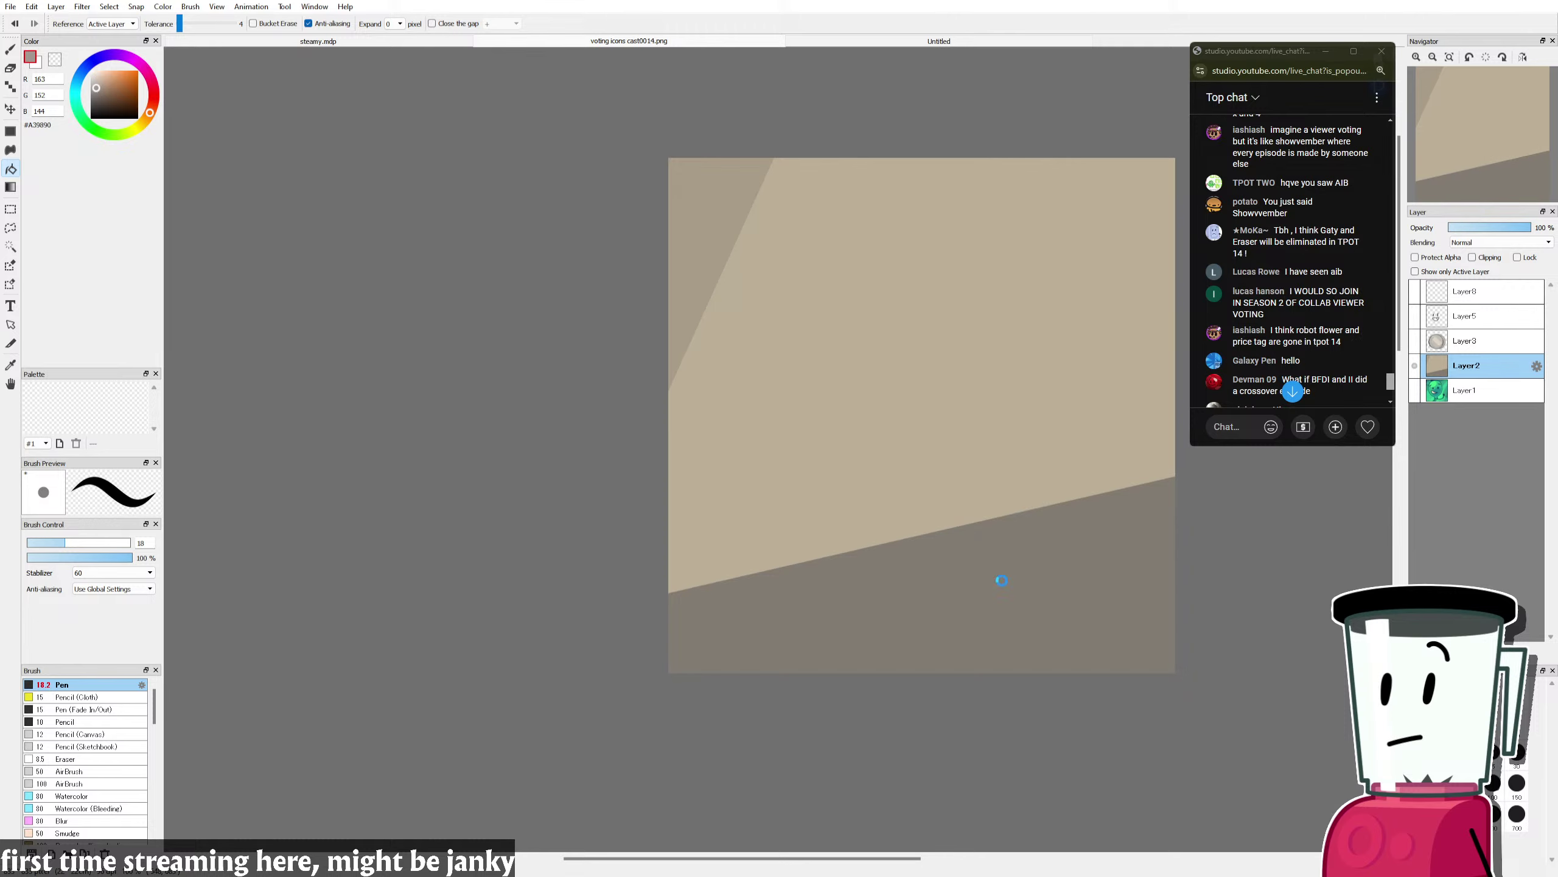
{"action": "left_click", "coordinate": [998, 582]}
{"action": "left_click", "coordinate": [1414, 341]}
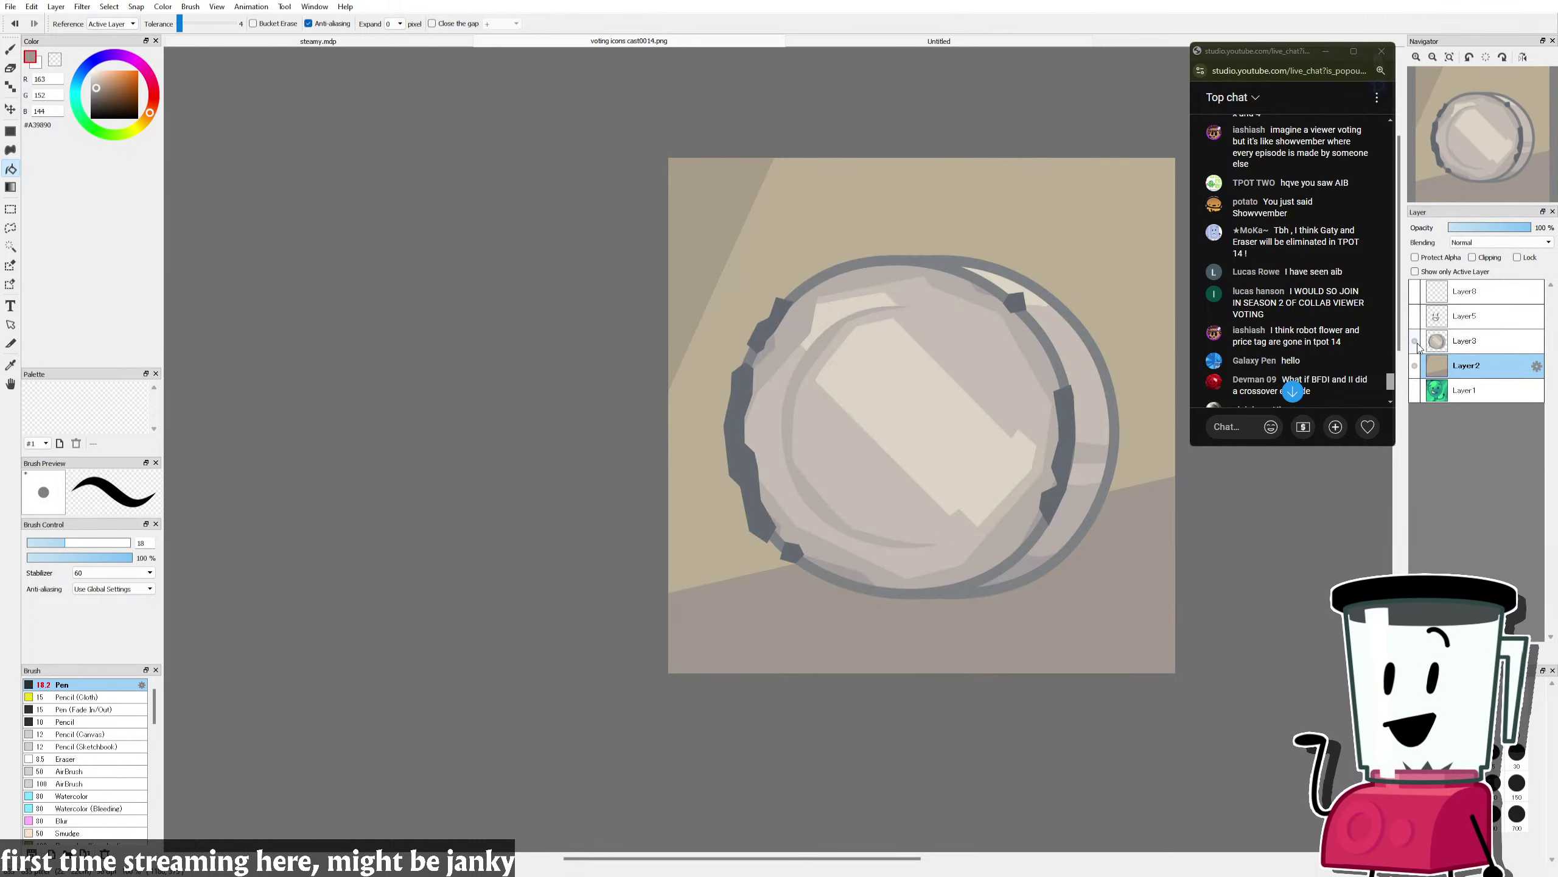
Step: Sample the dark grey of the coin's notched rim and lighten it to #8A929C for the pen
{"action": "key", "text": "i"}
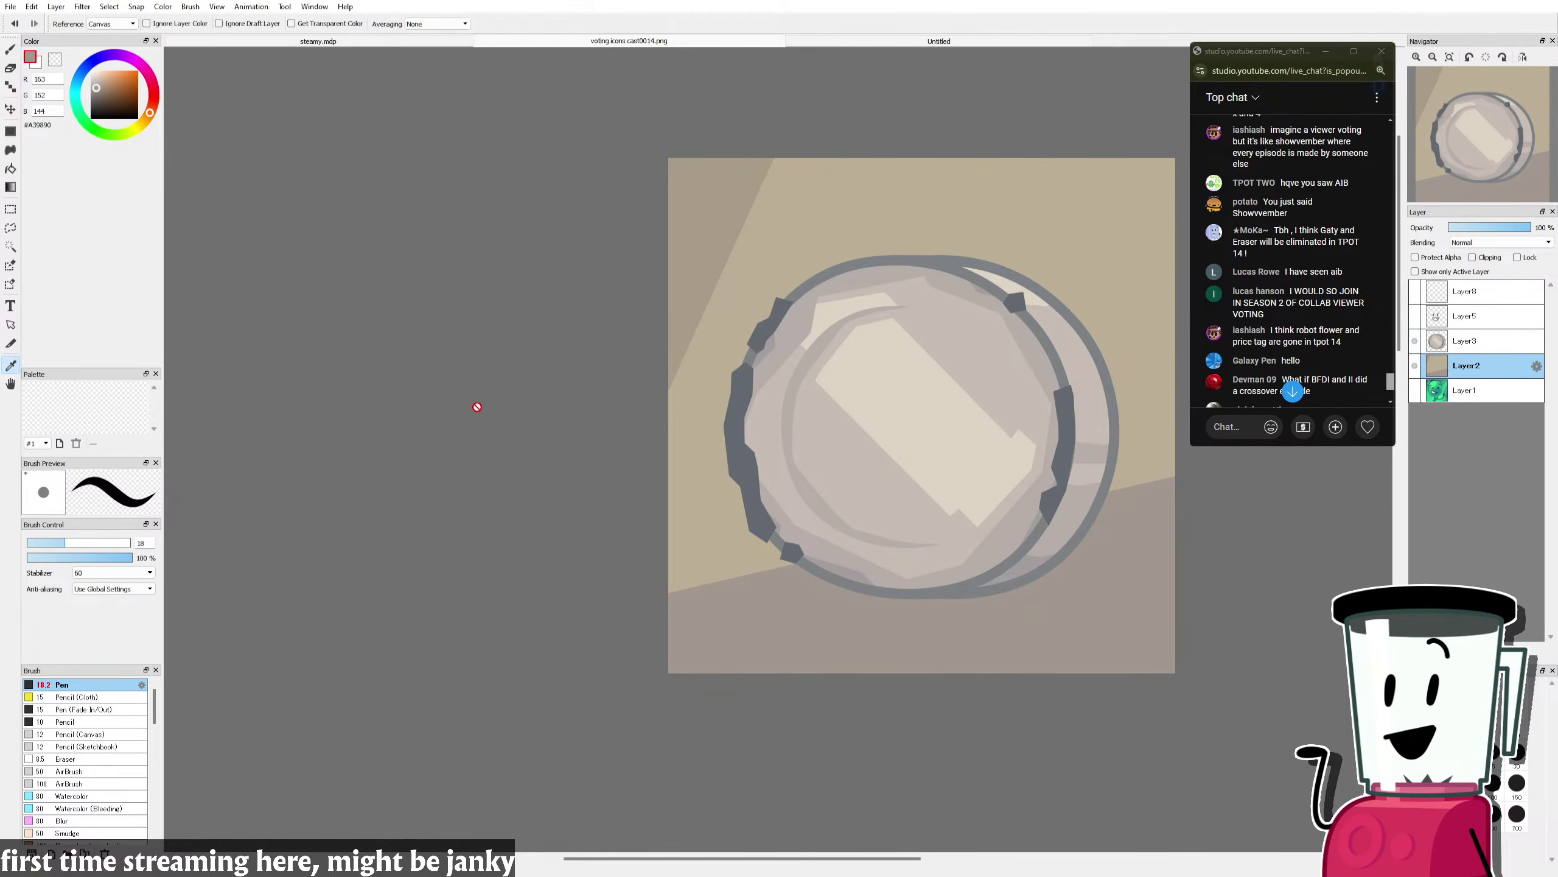
{"action": "left_click", "coordinate": [744, 459]}
{"action": "left_click", "coordinate": [10, 53]}
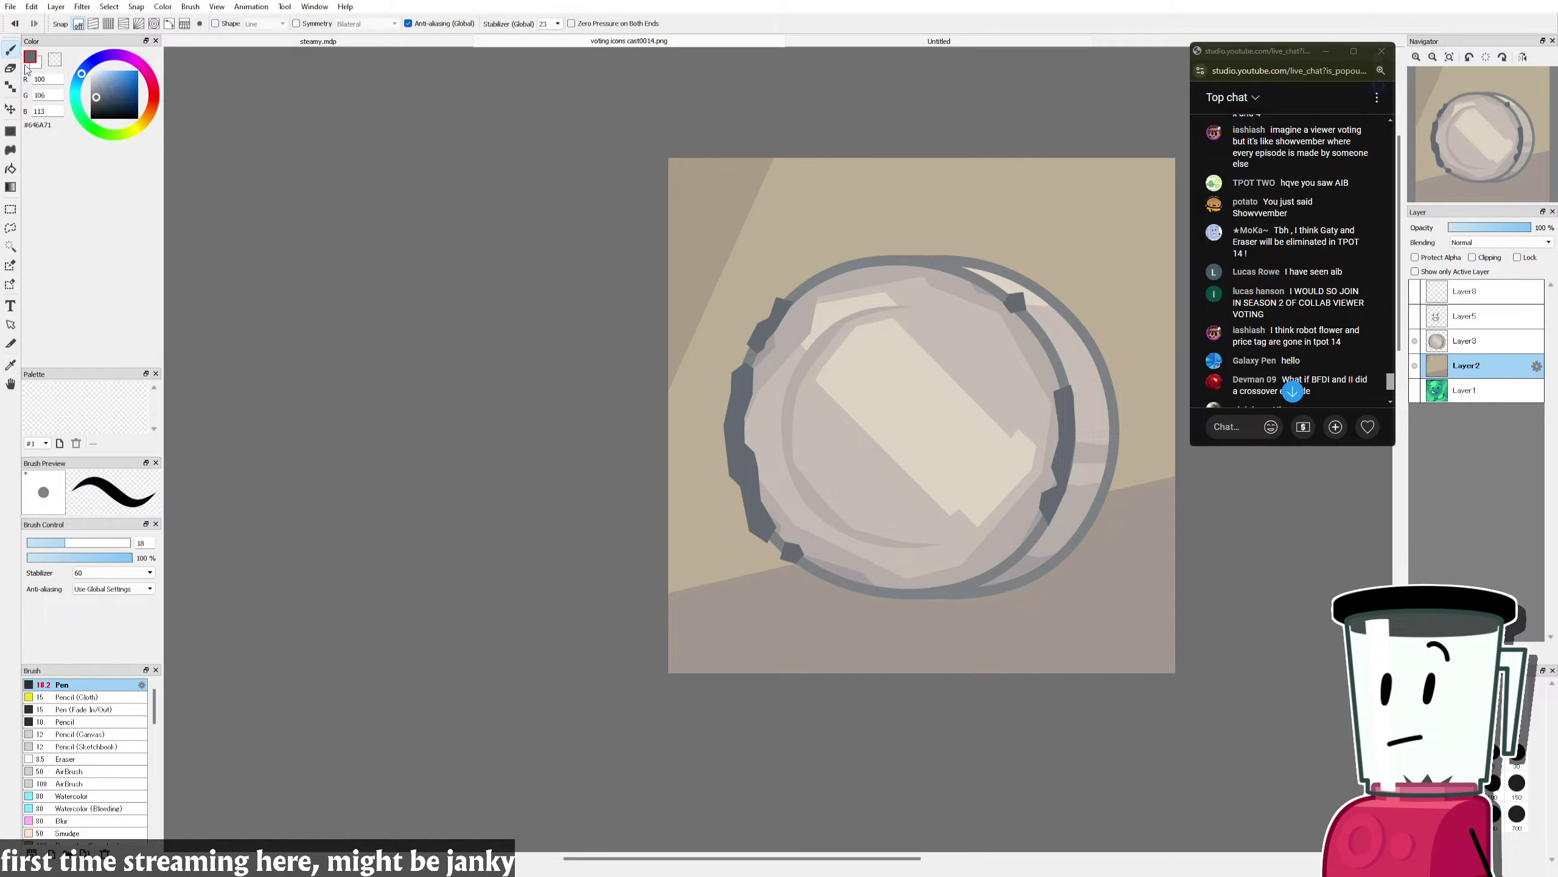
{"action": "left_click", "coordinate": [96, 91]}
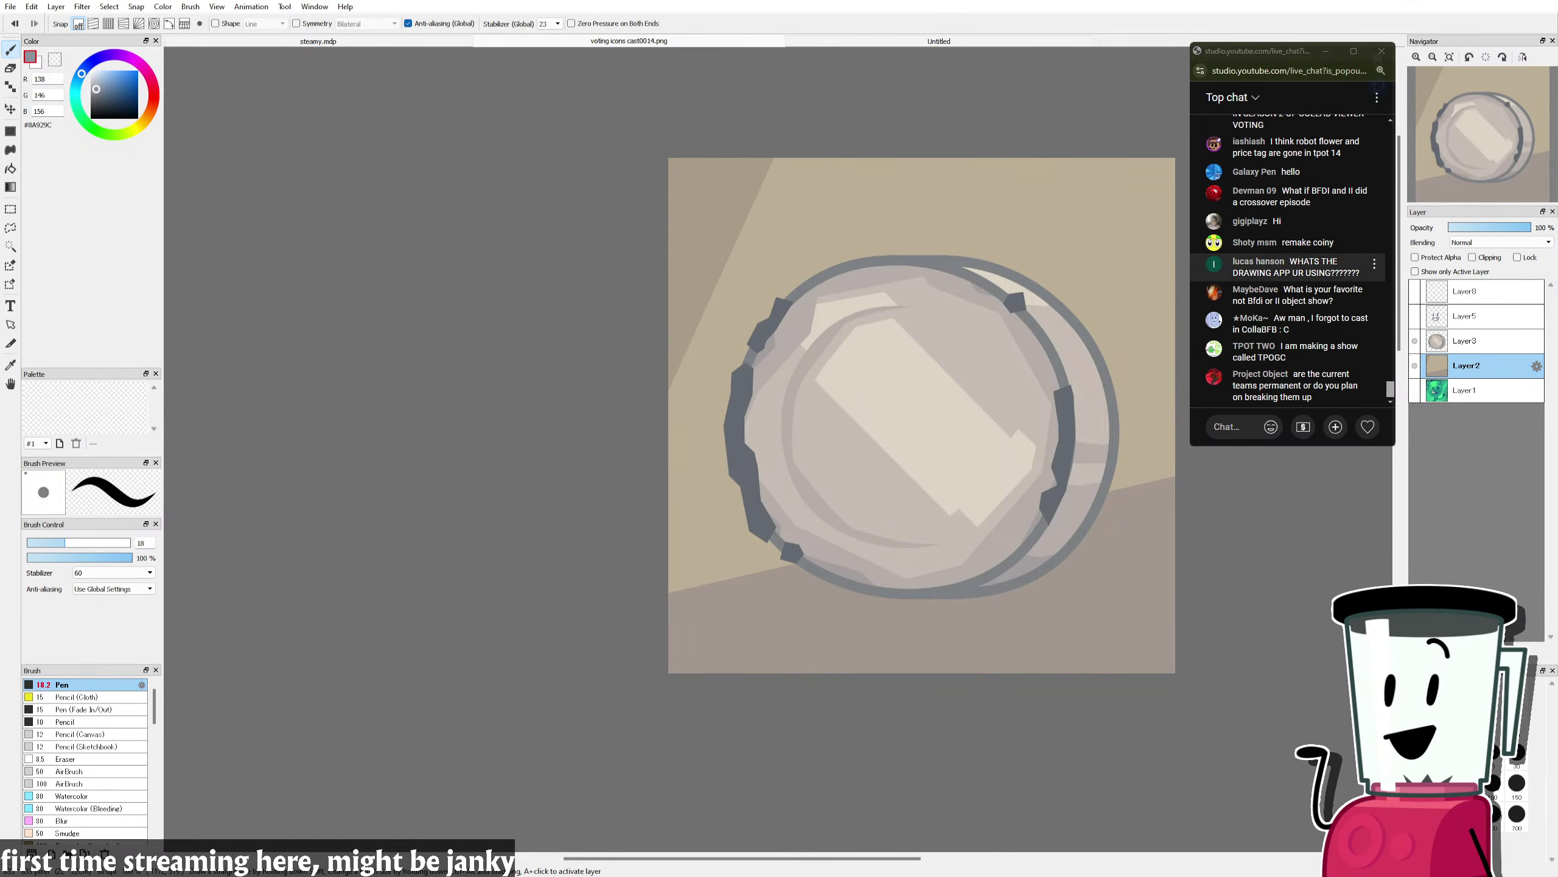
Step: Draw a downward-pointing wedge from the wall's upper edge above the coin and fill it with the blue-grey
{"action": "scroll", "coordinate": [1288, 313], "scroll_direction": "up", "scroll_amount": 2}
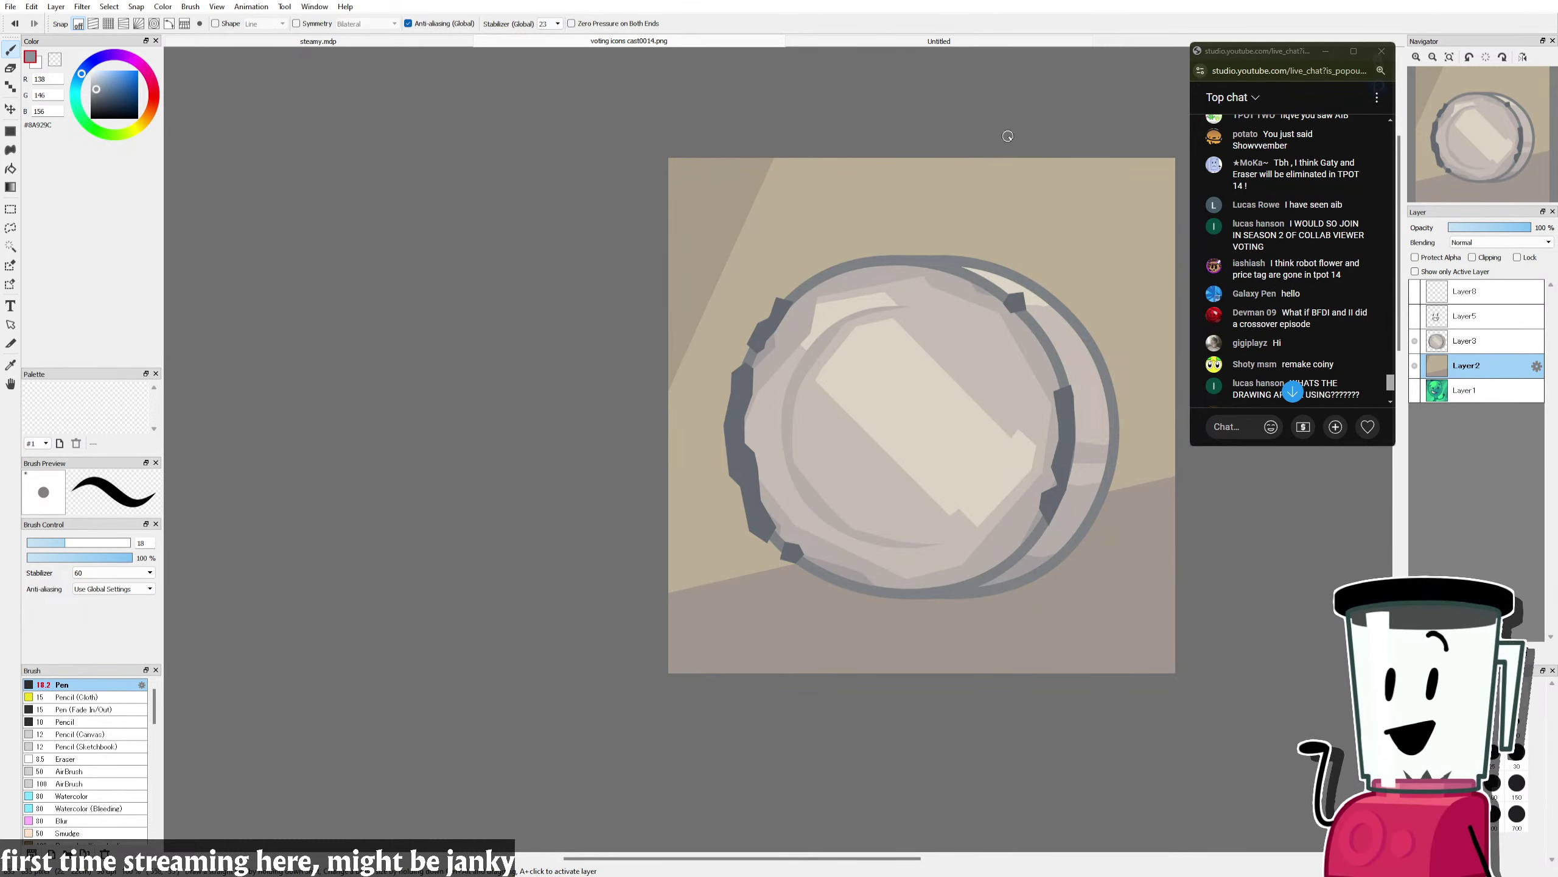
{"action": "mouse_move", "coordinate": [1008, 136]}
{"action": "left_mouse_down"}
{"action": "mouse_move", "coordinate": [1027, 179]}
{"action": "mouse_move", "coordinate": [1083, 156]}
{"action": "left_mouse_up"}
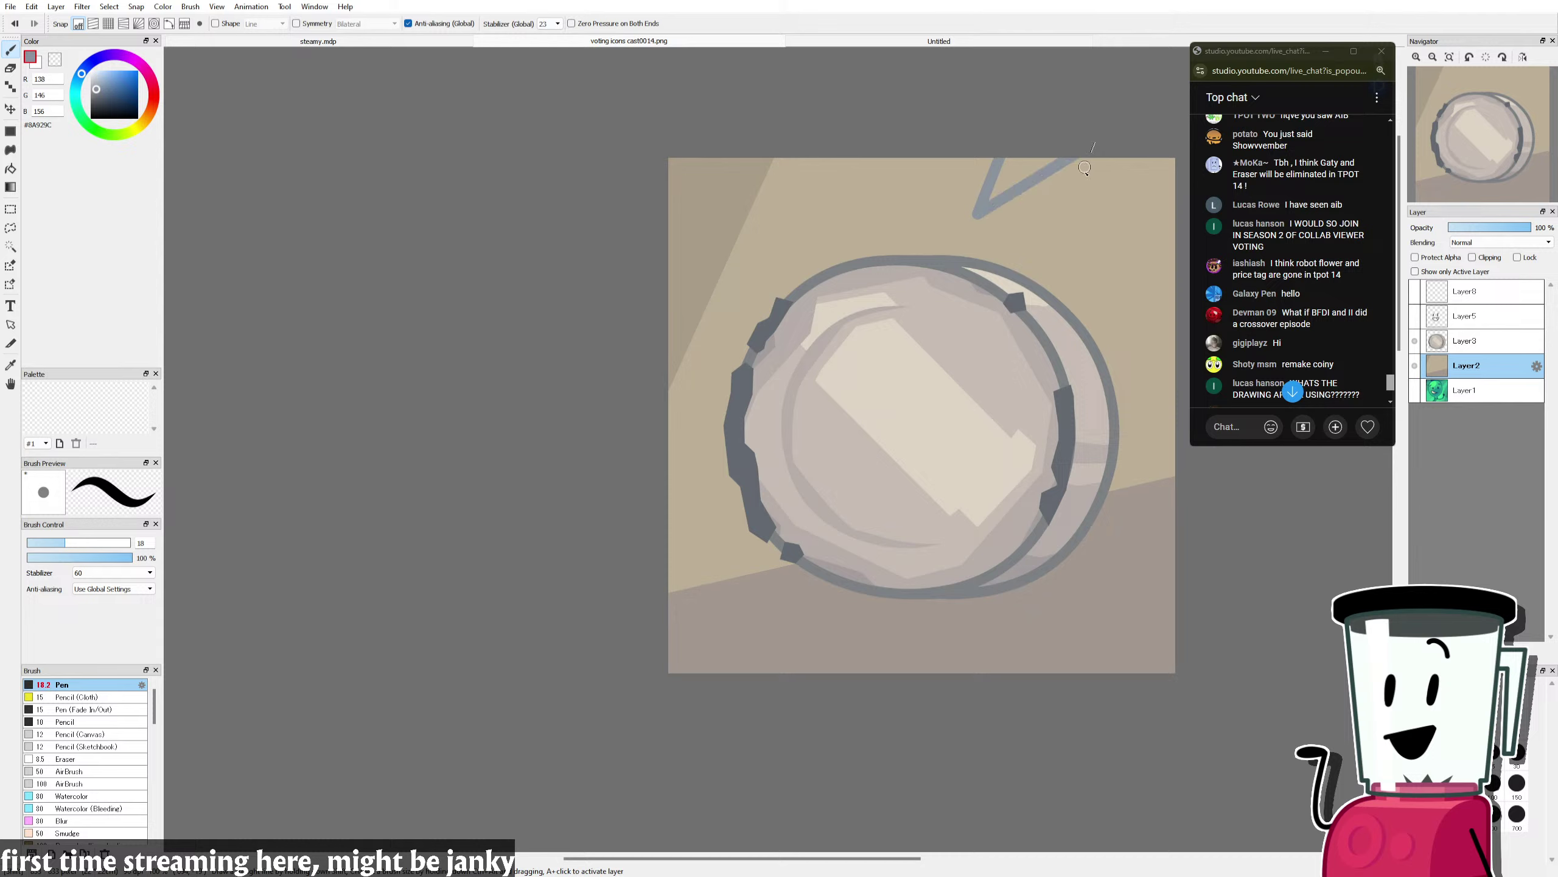
{"action": "left_click", "coordinate": [11, 168]}
{"action": "left_click", "coordinate": [1026, 167]}
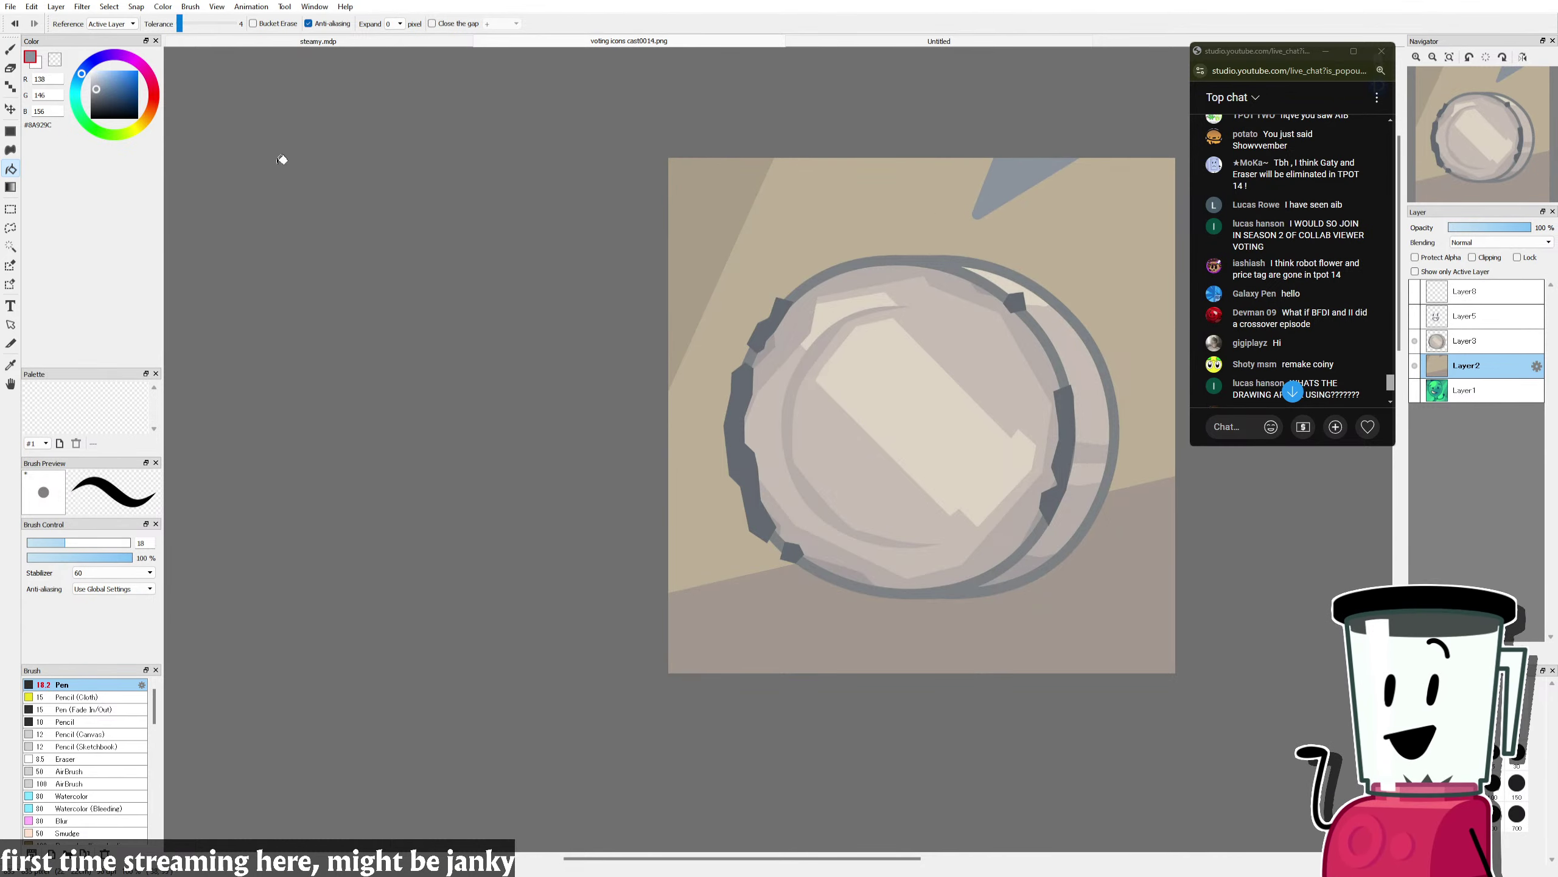
Step: Widen the blue-grey wedge on the wall with straight pen strokes, extending its left side down to the coin
{"action": "left_click", "coordinate": [10, 50]}
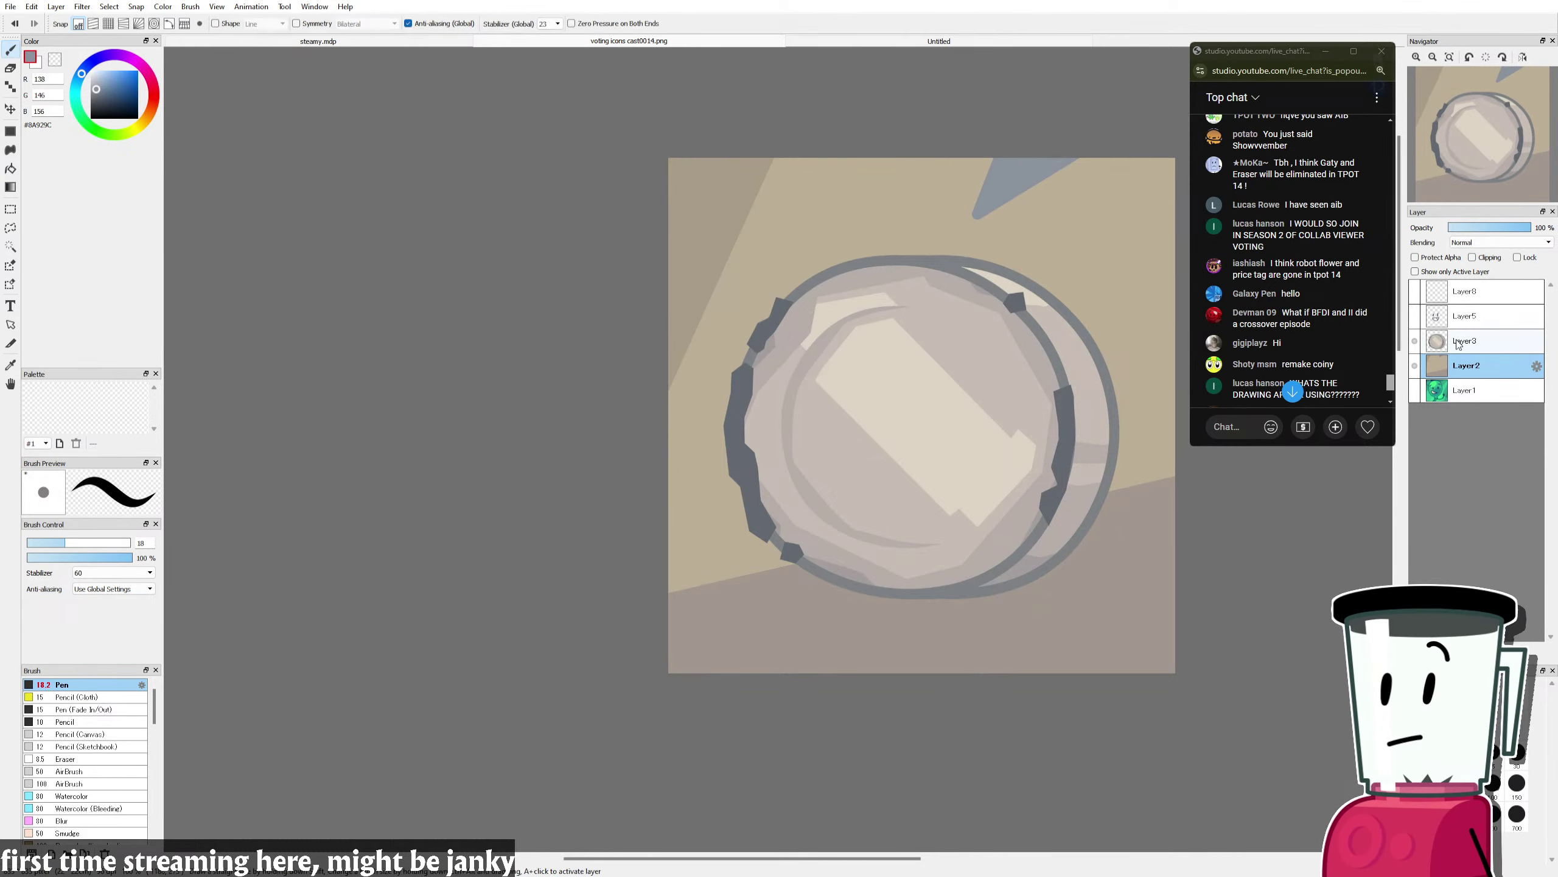
{"action": "scroll", "coordinate": [1289, 320], "scroll_direction": "down", "scroll_amount": 3}
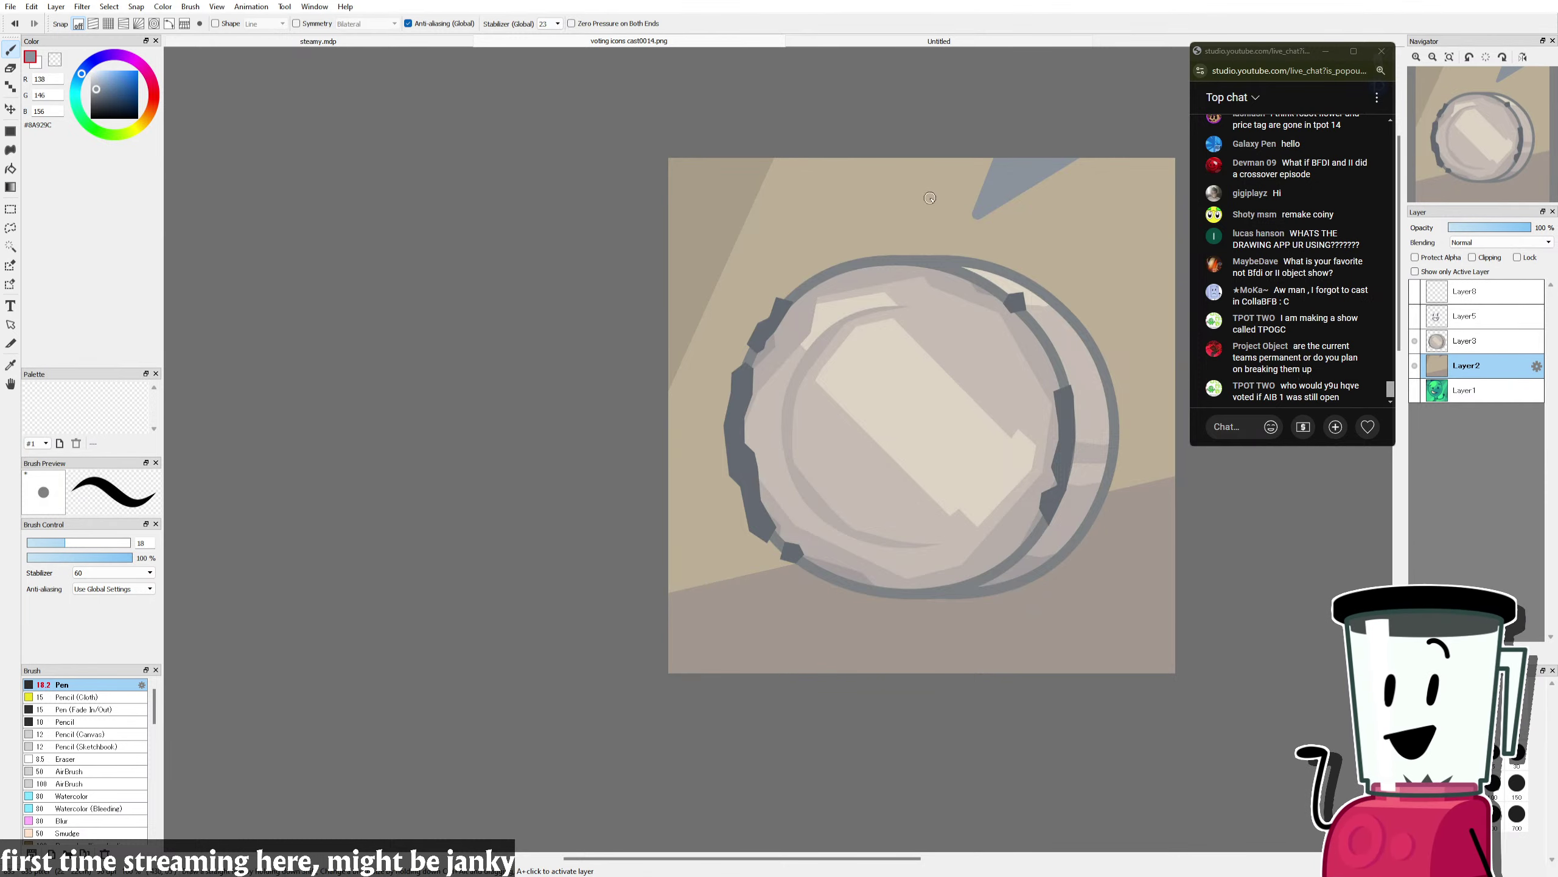
{"action": "left_click", "coordinate": [951, 150], "text": "shift"}
{"action": "mouse_move", "coordinate": [954, 240]}
{"action": "left_mouse_down"}
{"action": "mouse_move", "coordinate": [953, 116]}
{"action": "mouse_move", "coordinate": [965, 213]}
{"action": "mouse_move", "coordinate": [966, 155]}
{"action": "left_mouse_up"}
{"action": "key", "text": "ctrl+z"}
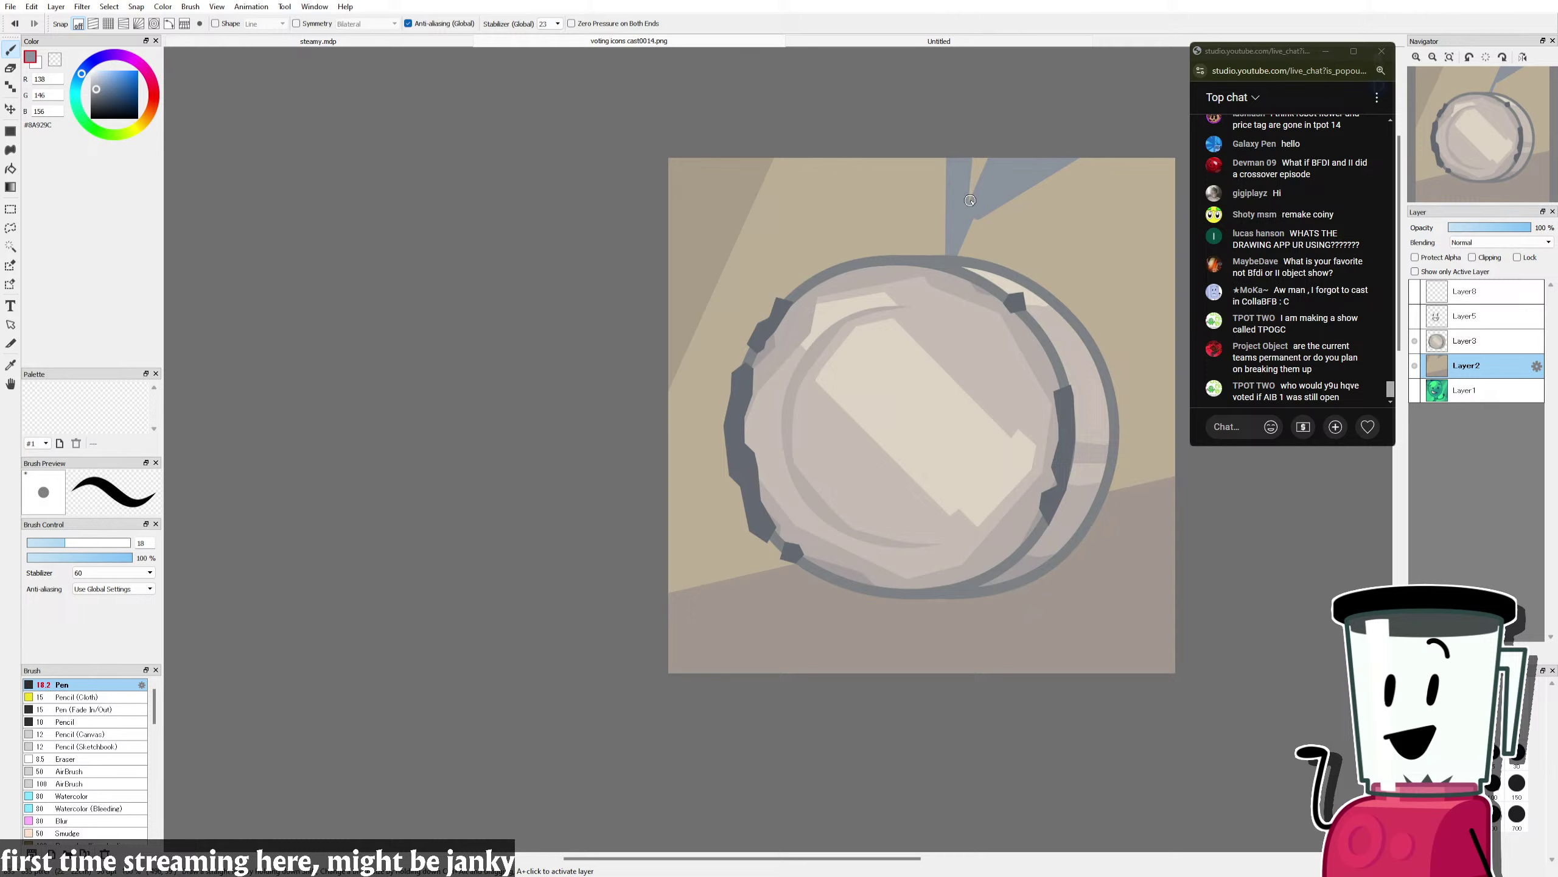
{"action": "left_click", "coordinate": [1112, 140], "text": "shift"}
Step: Add a thin, slightly slanted blue-grey line just left of the wedge, reaching from the canvas edge to the coin
{"action": "scroll", "coordinate": [1289, 276], "scroll_direction": "up", "scroll_amount": 2}
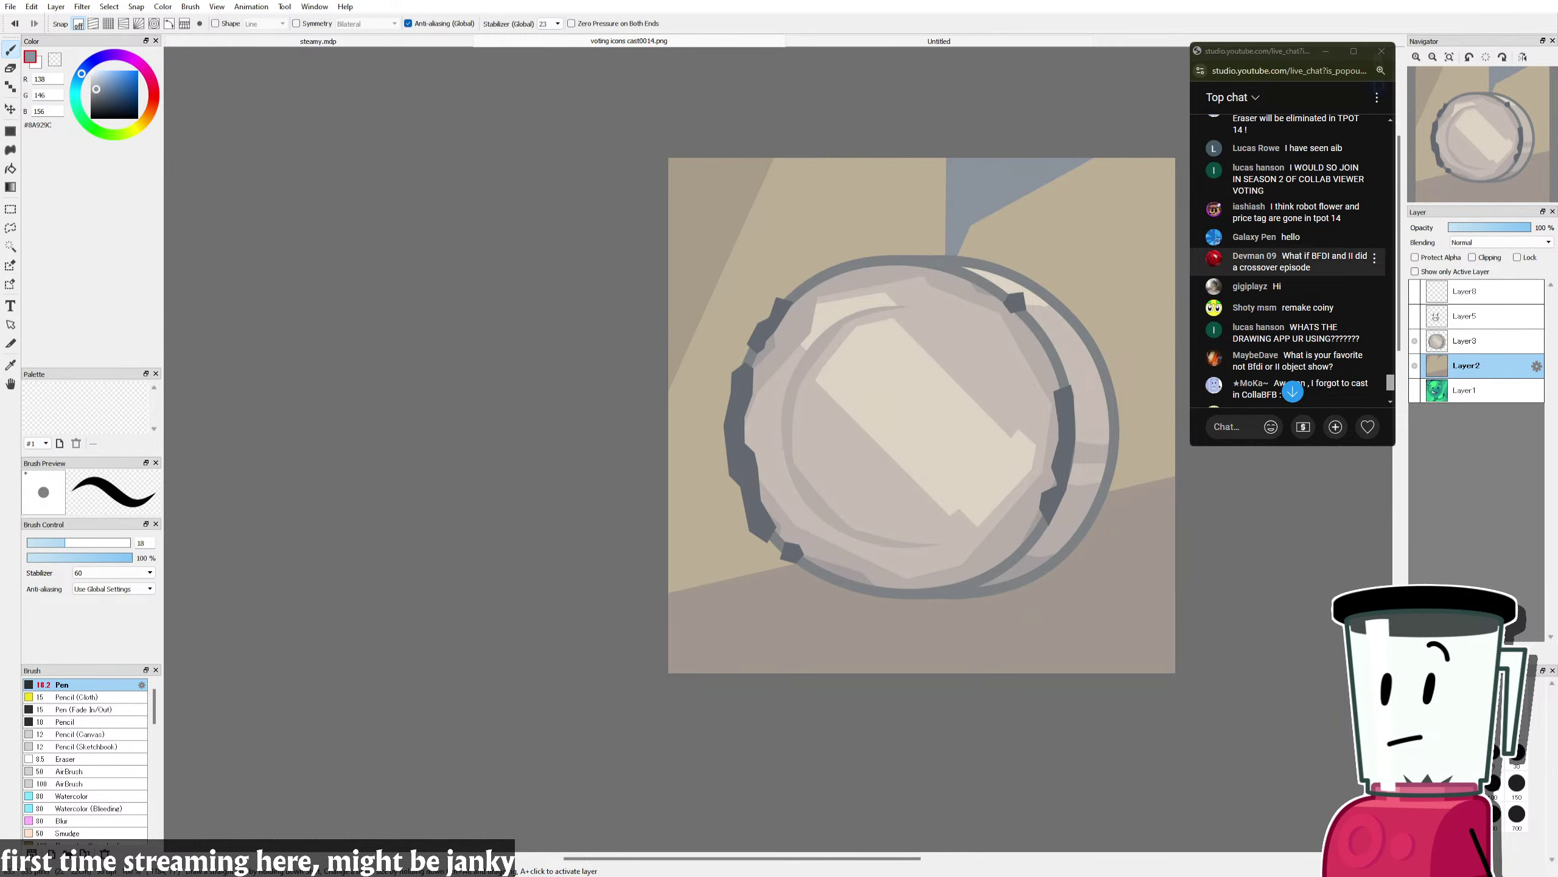
{"action": "scroll", "coordinate": [1292, 264], "scroll_direction": "down", "scroll_amount": 2}
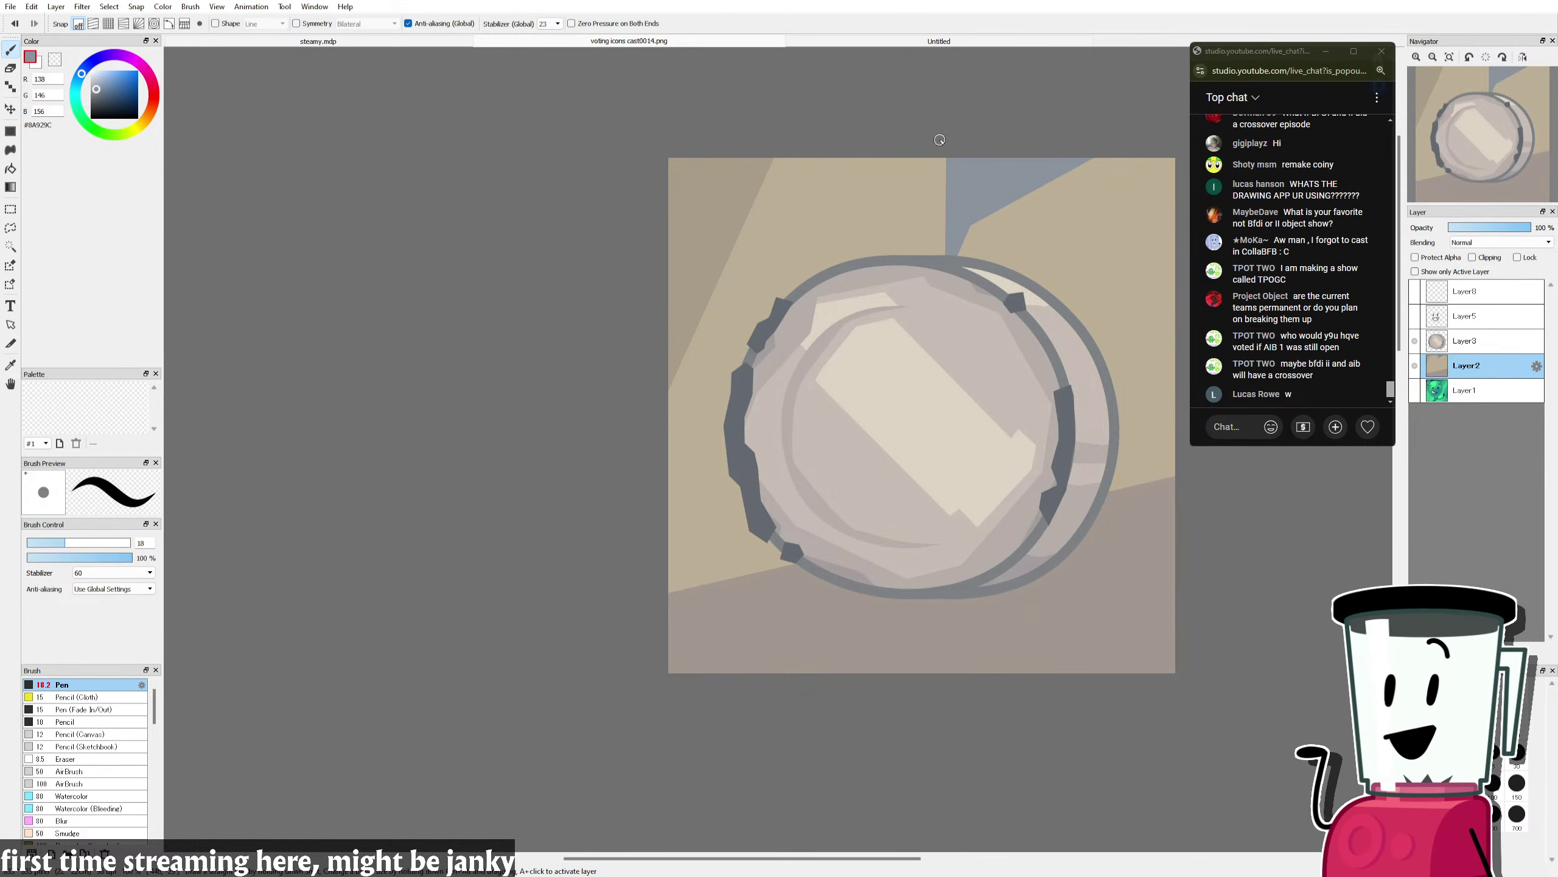
{"action": "left_click_drag", "start_coordinate": [936, 141], "coordinate": [932, 292]}
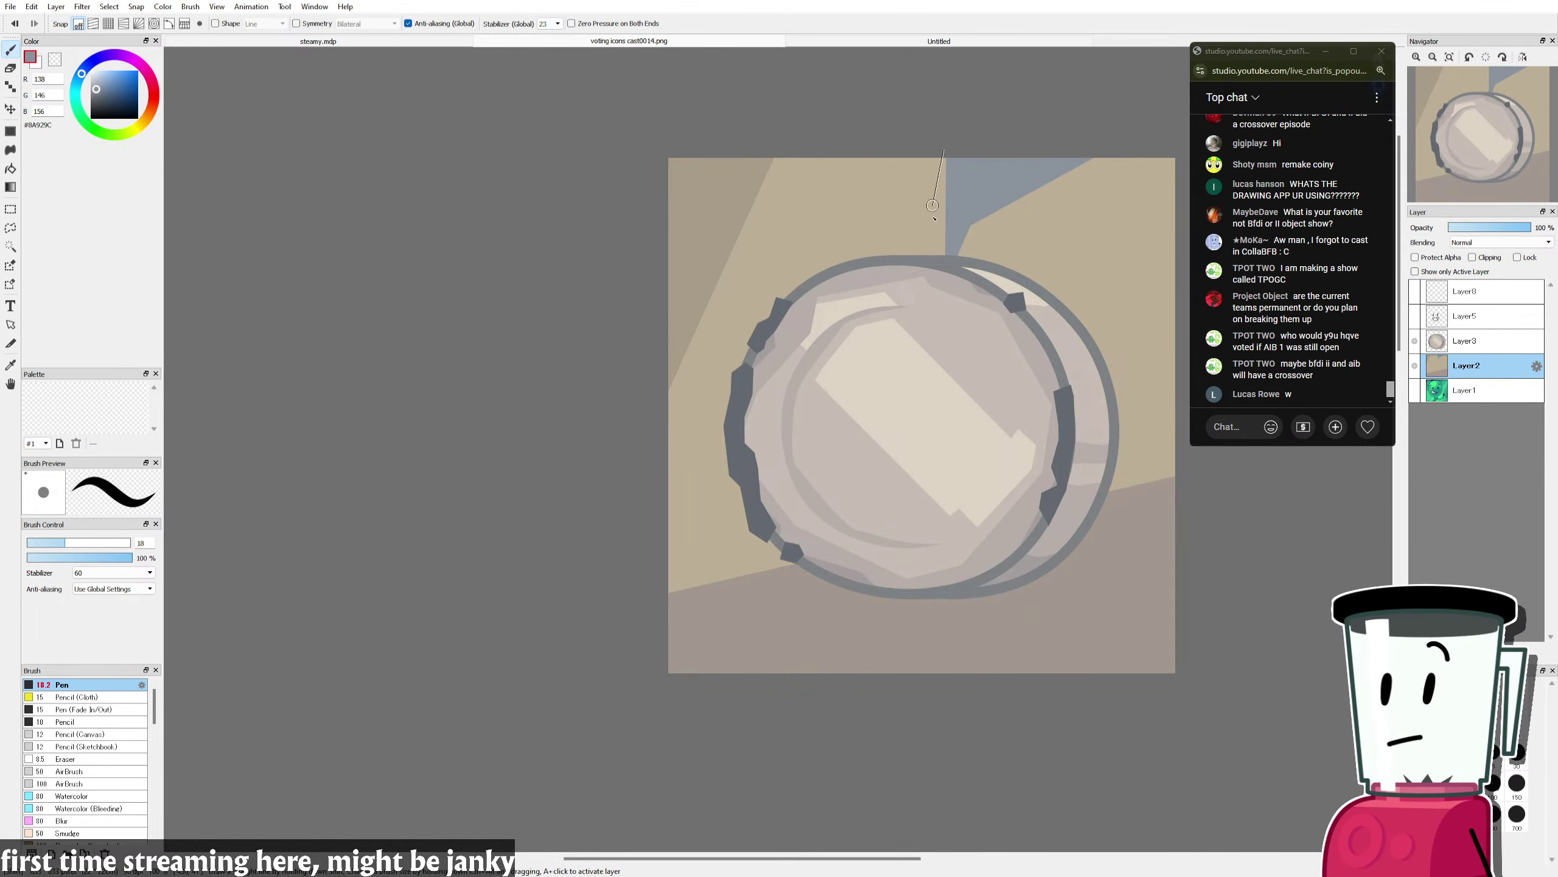
{"action": "key", "text": "ctrl+z"}
{"action": "left_click", "coordinate": [933, 278], "text": "shift"}
Step: Try slanted blue-grey strokes on both sides of the wedge, from the canvas edge to the coin, undoing each one
{"action": "left_click_drag", "start_coordinate": [937, 159], "coordinate": [900, 254]}
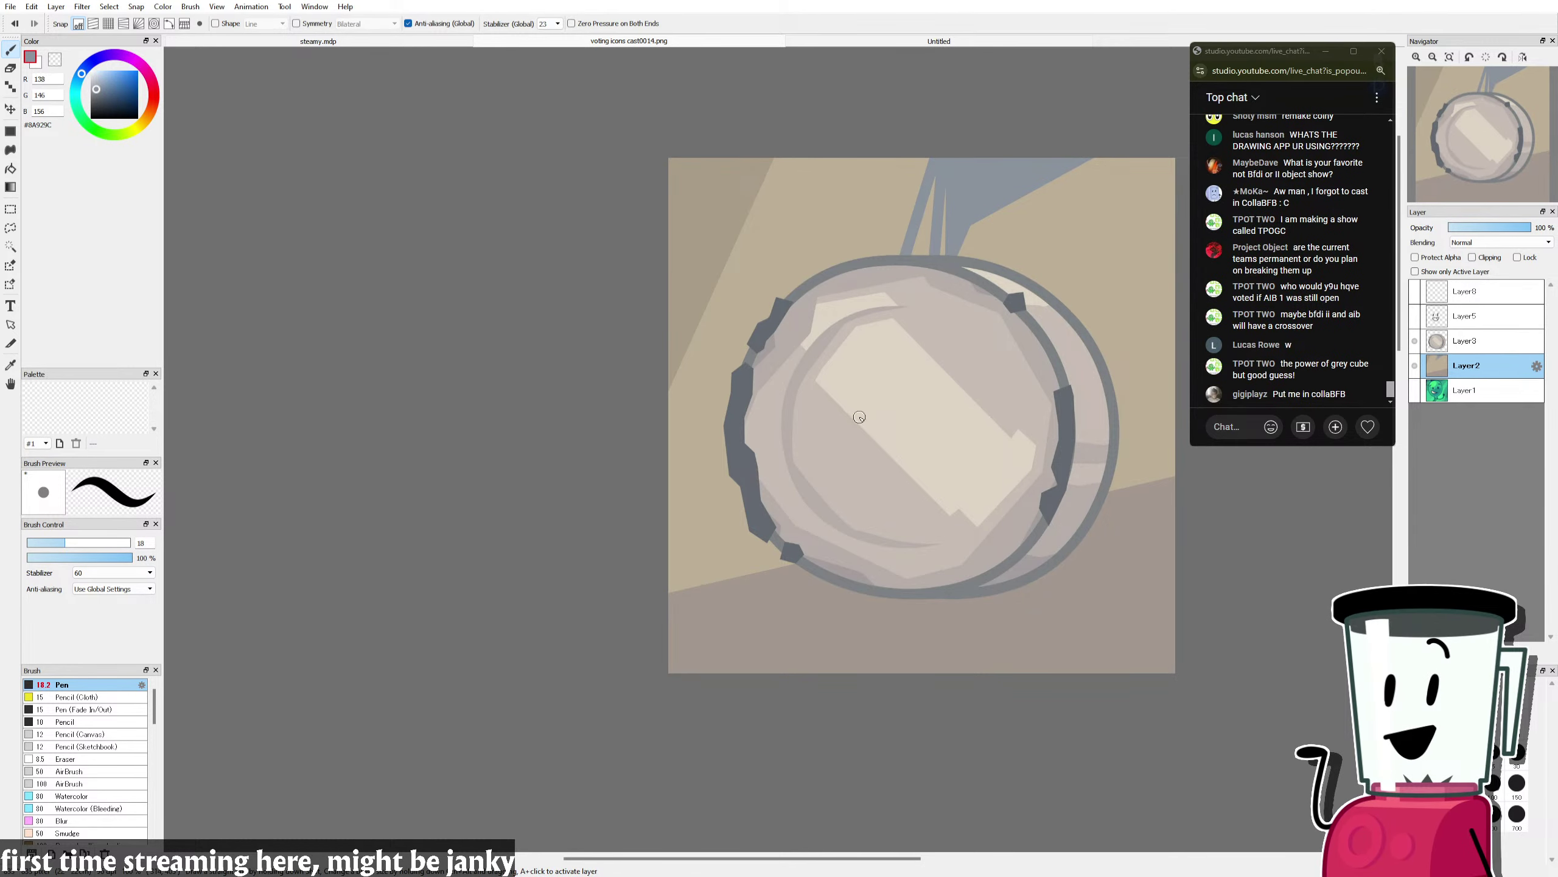
{"action": "key", "text": "ctrl+z"}
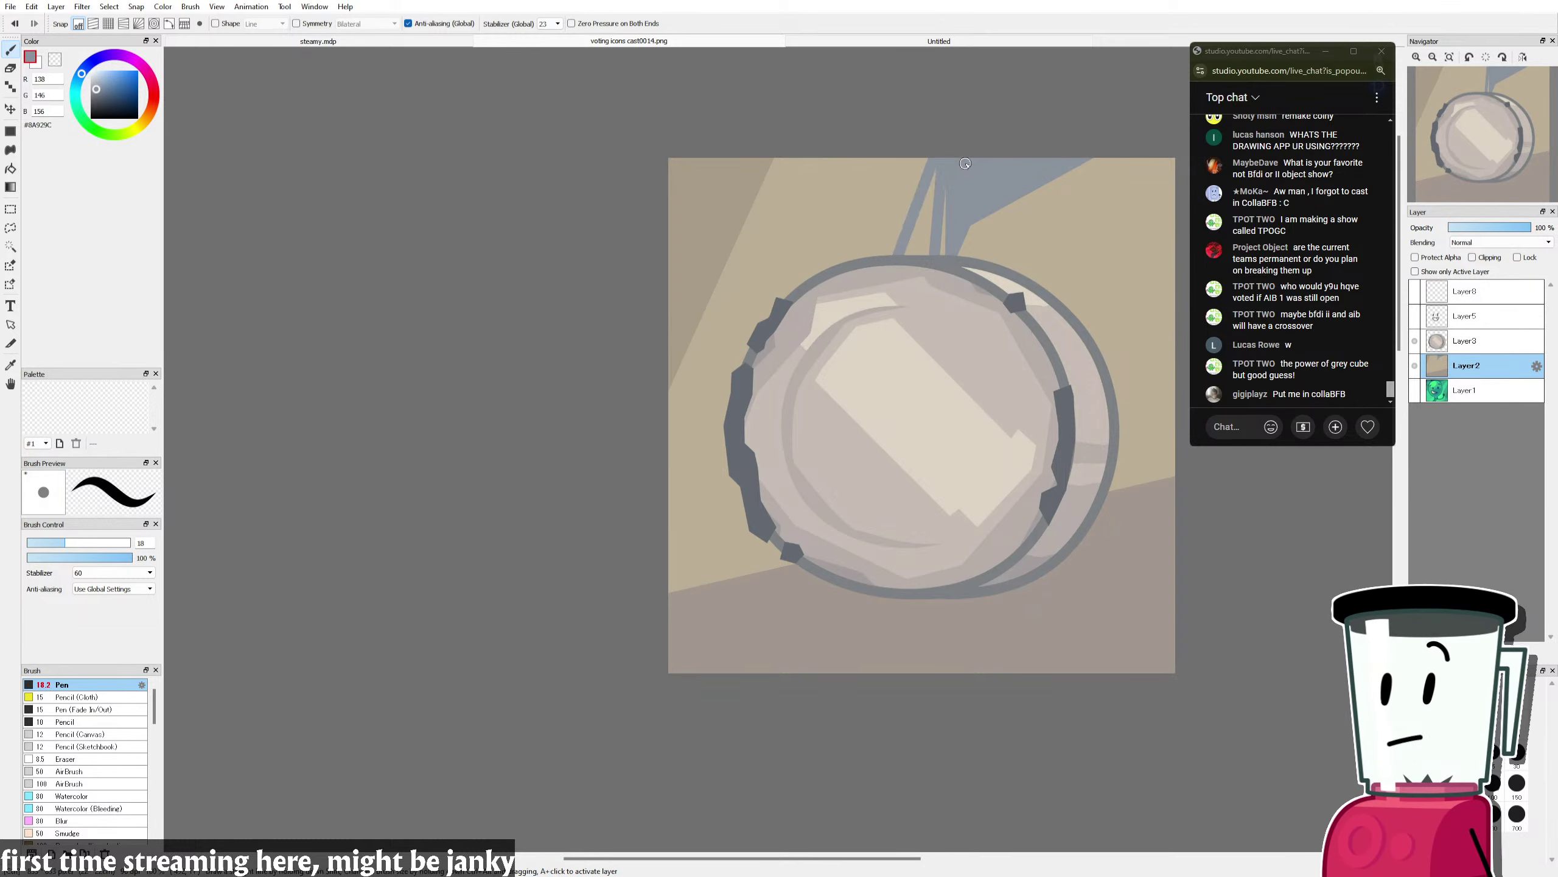
{"action": "key", "text": "ctrl+z"}
{"action": "left_click", "coordinate": [935, 165]}
{"action": "left_click", "coordinate": [845, 307], "text": "shift"}
{"action": "key", "text": "ctrl+z"}
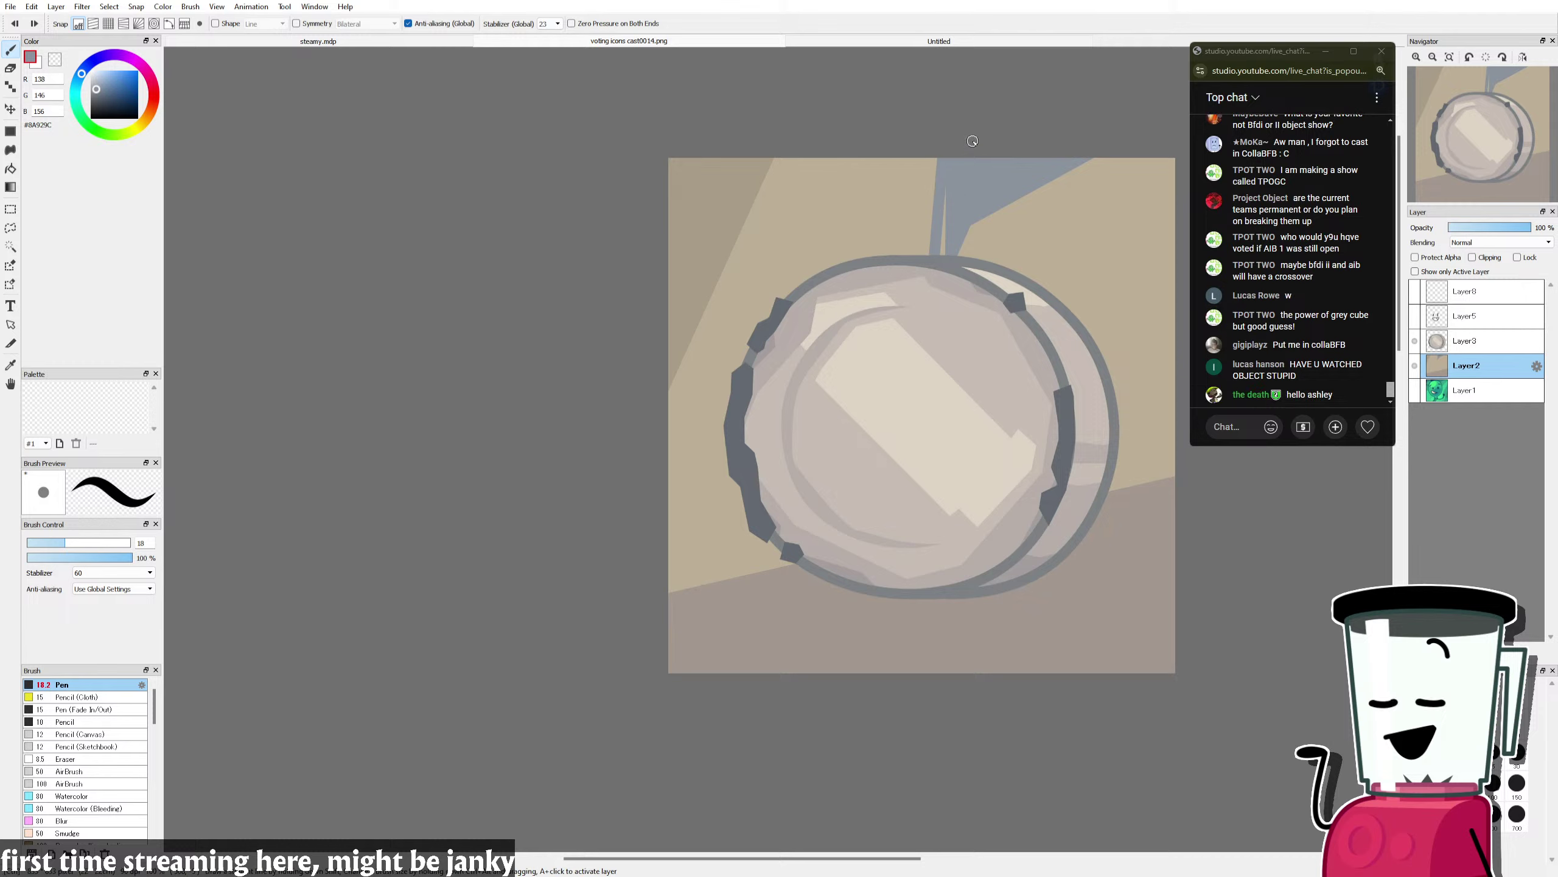
{"action": "left_click", "coordinate": [936, 160]}
{"action": "left_click", "coordinate": [839, 326], "text": "shift"}
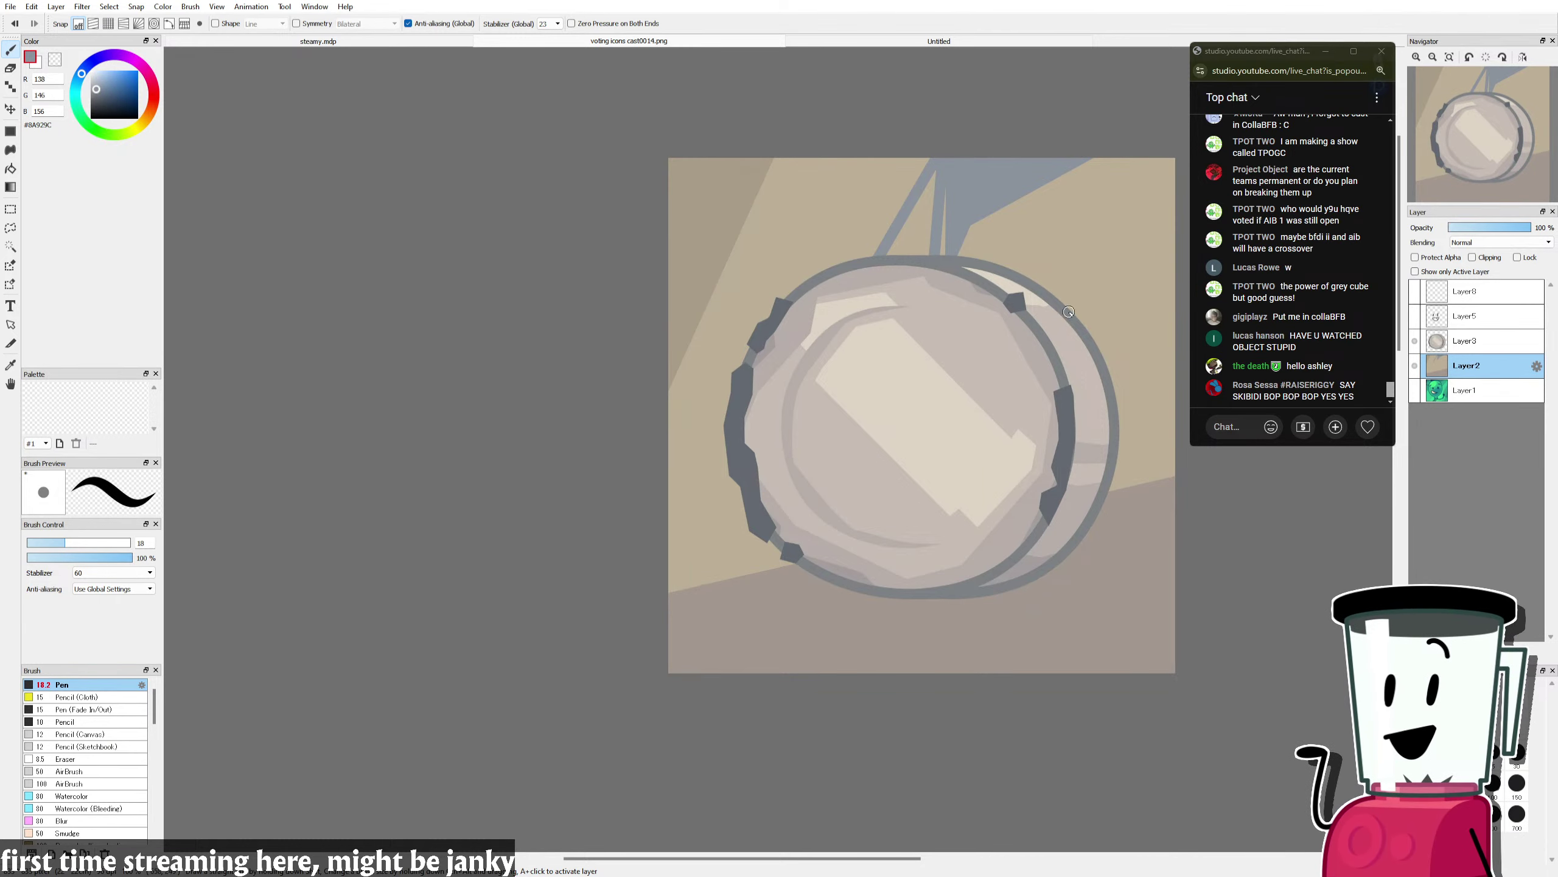
{"action": "key", "text": "ctrl+z"}
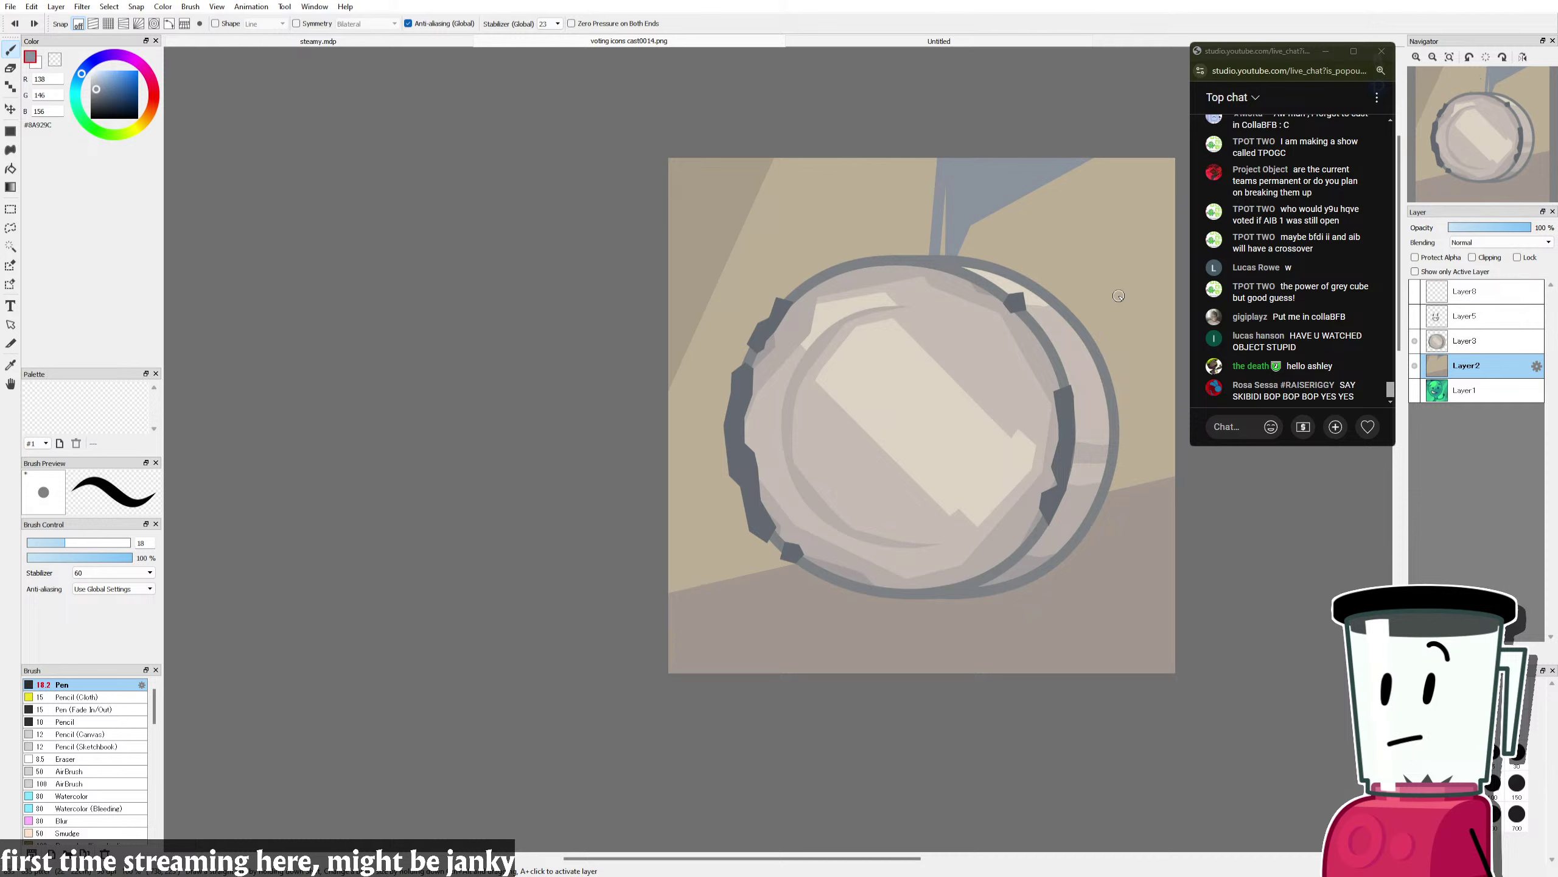
{"action": "left_click_drag", "start_coordinate": [1088, 151], "coordinate": [999, 267]}
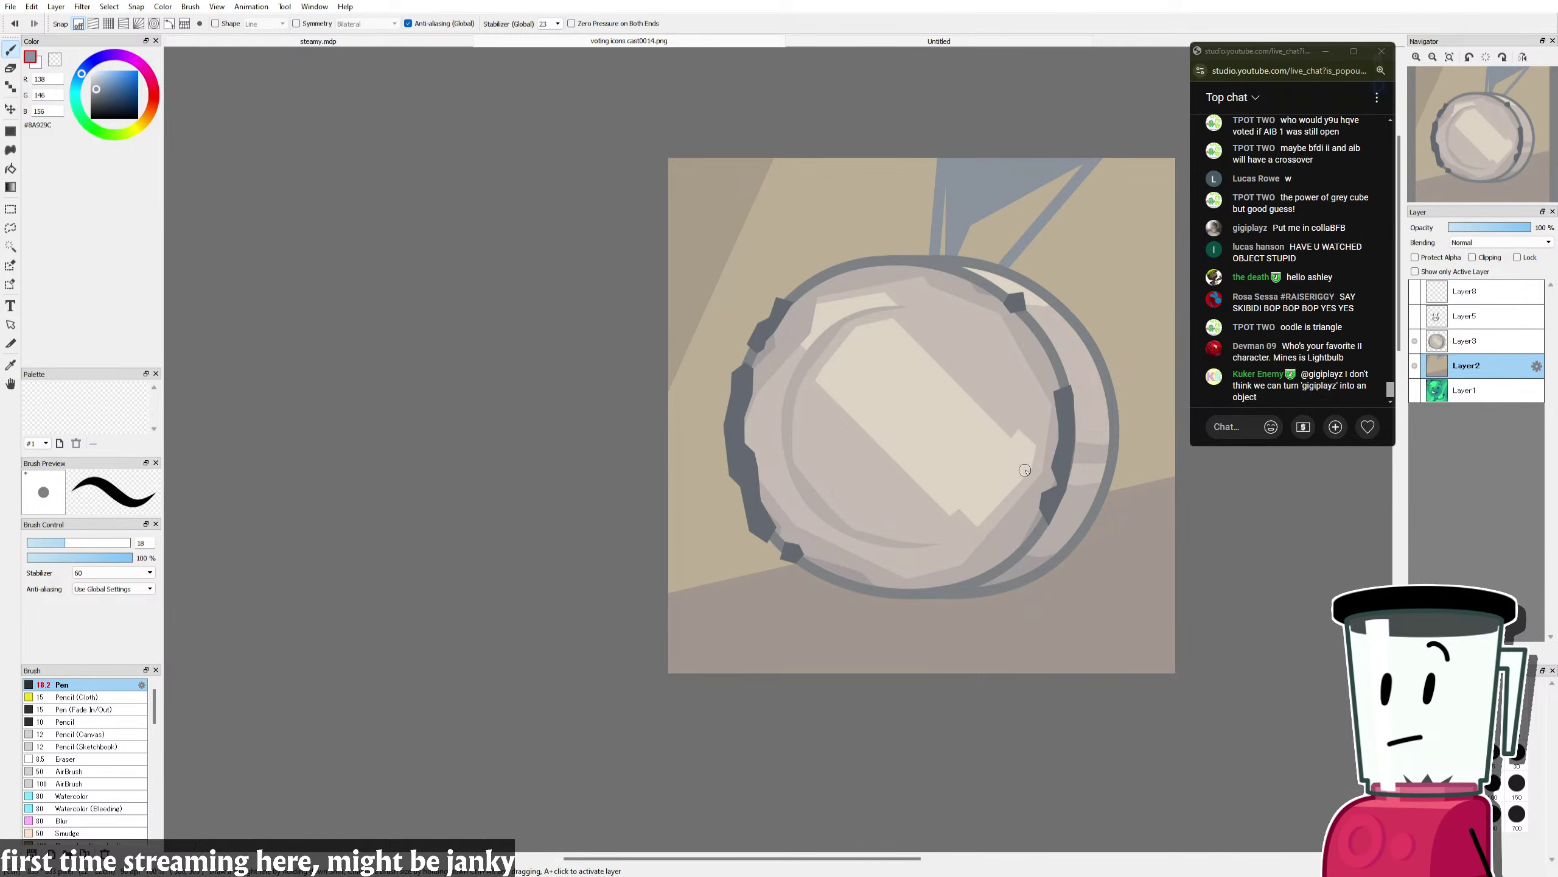
{"action": "key", "text": "ctrl+z"}
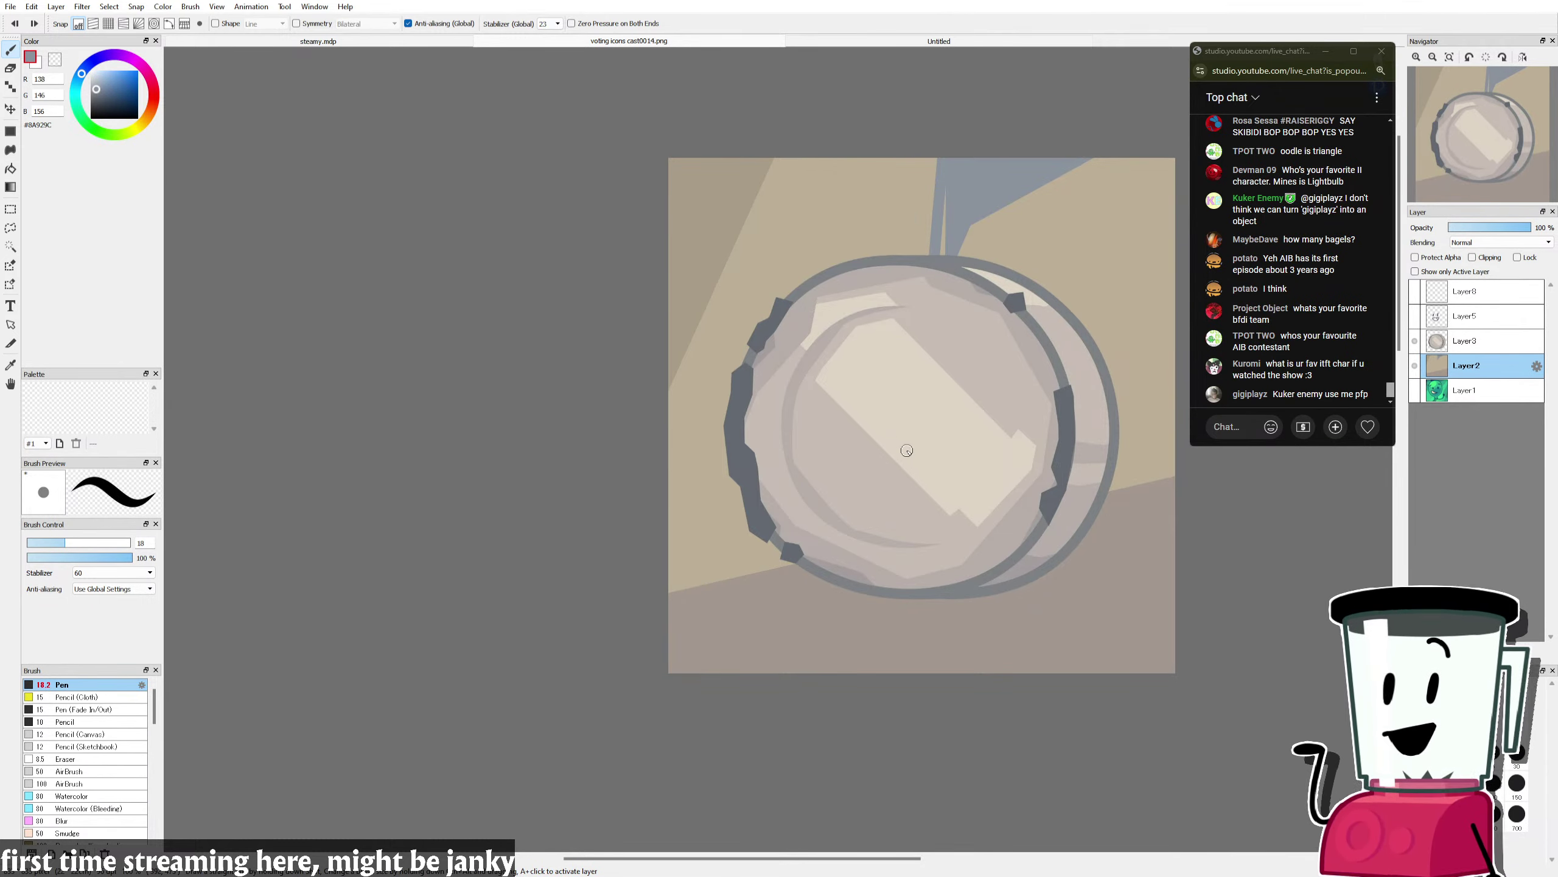
{"action": "scroll", "coordinate": [887, 401], "scroll_direction": "down", "scroll_amount": 2}
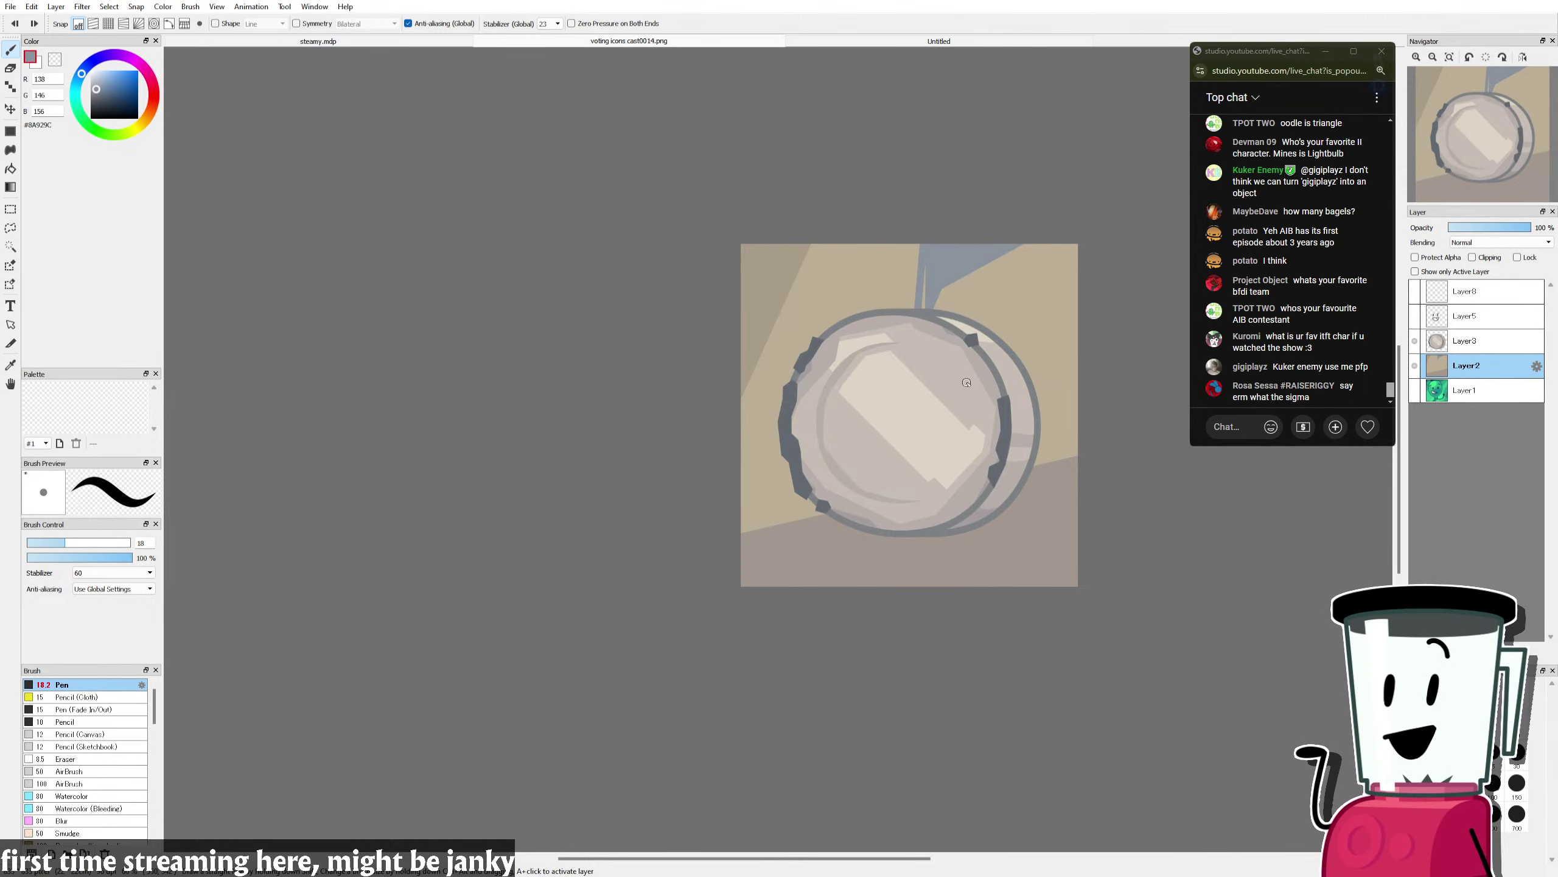
{"action": "scroll", "coordinate": [1040, 321], "scroll_direction": "up", "scroll_amount": 2}
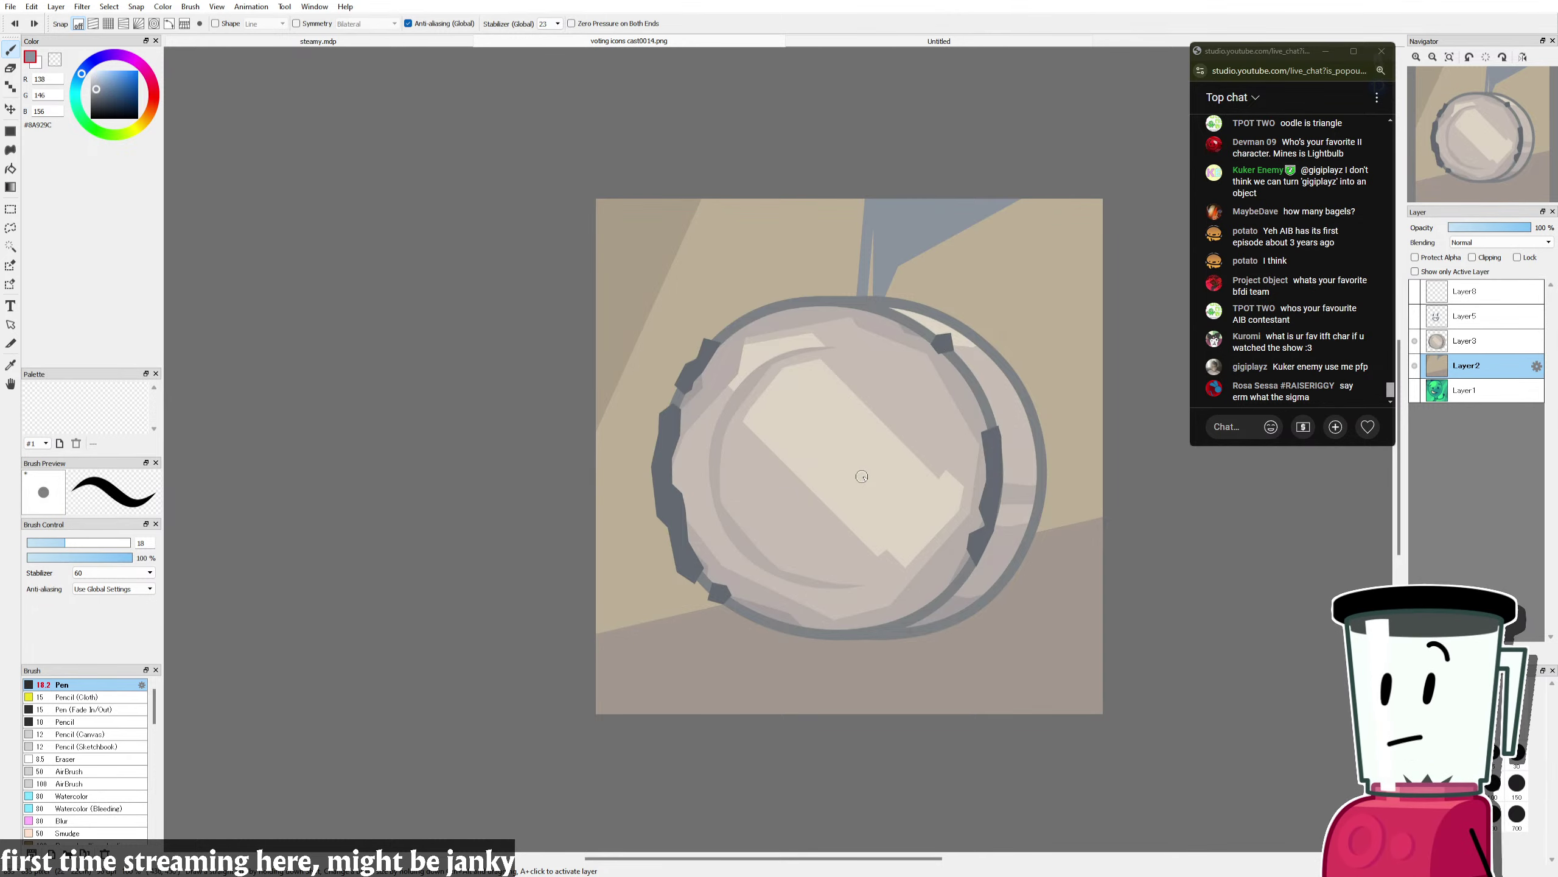
{"action": "scroll", "coordinate": [838, 493], "scroll_direction": "up", "scroll_amount": 2}
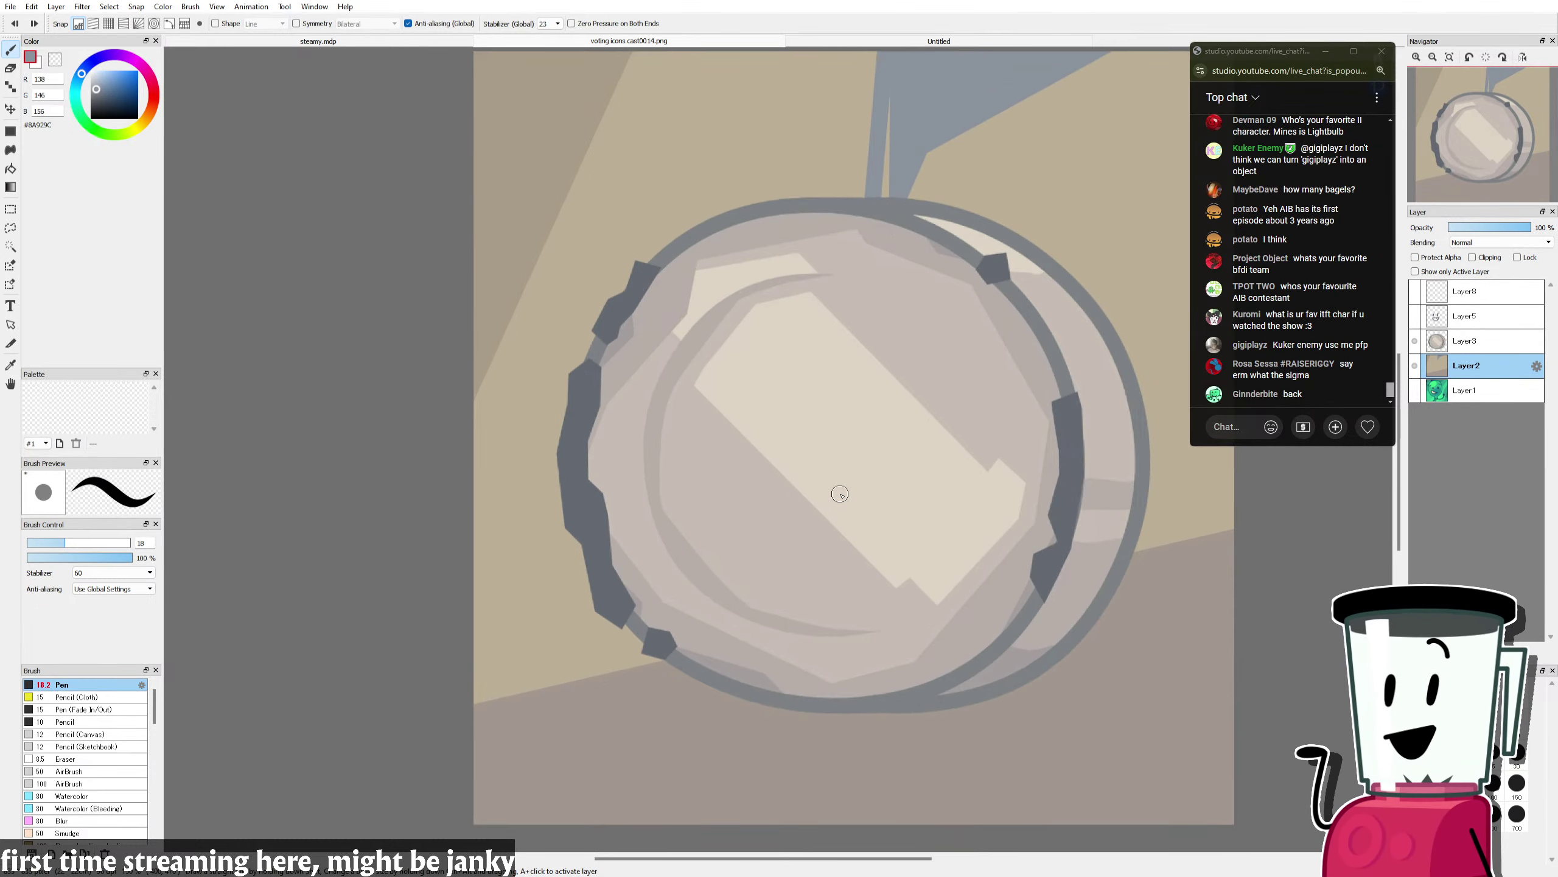
{"action": "scroll", "coordinate": [838, 494], "scroll_direction": "down", "scroll_amount": 2}
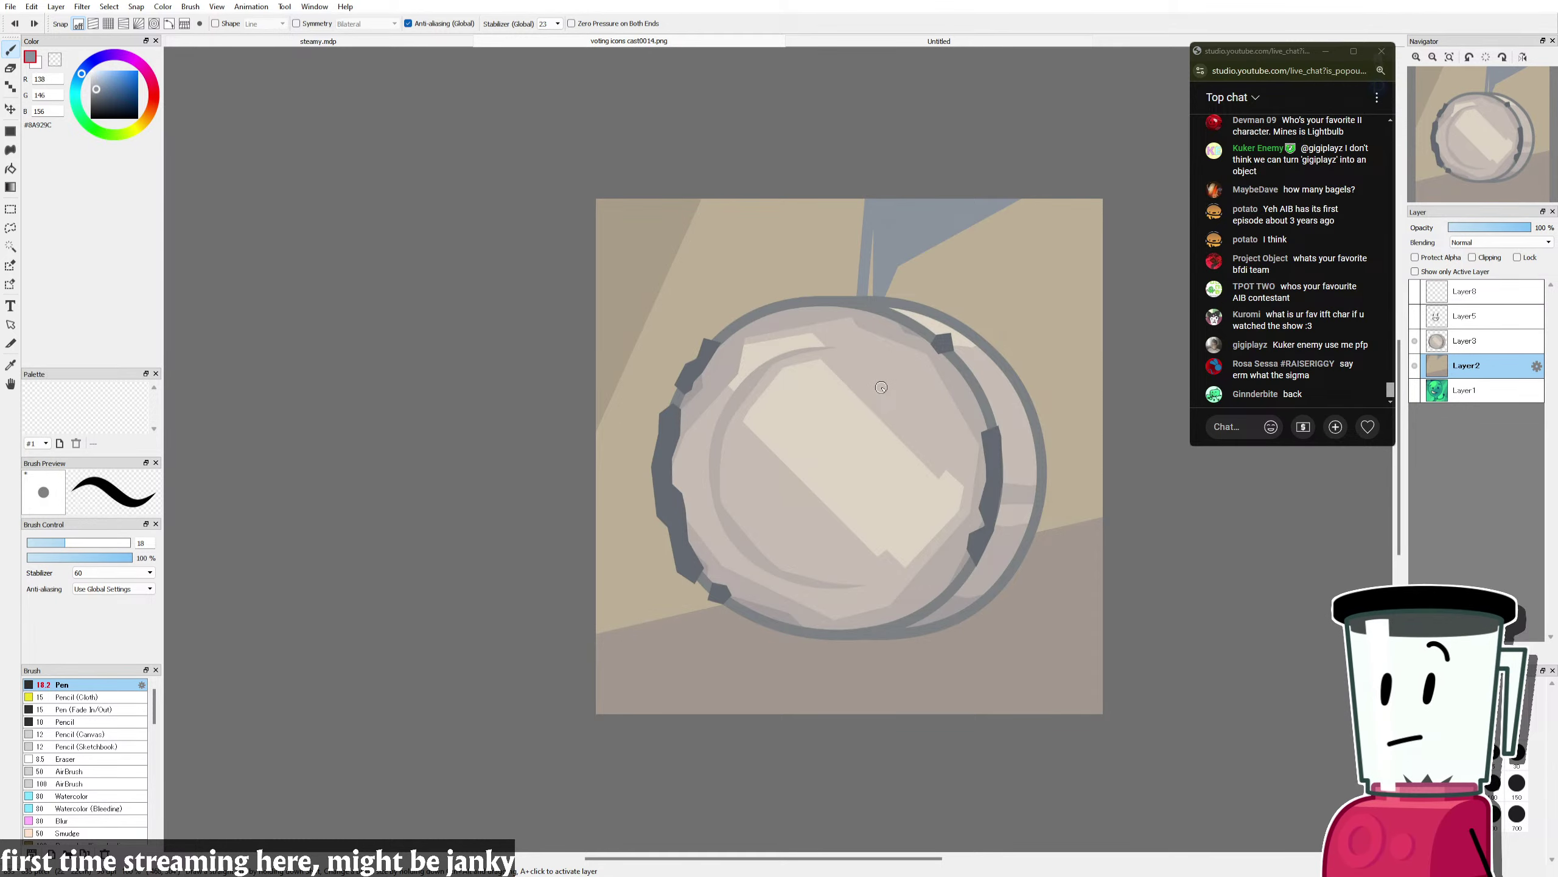
{"action": "scroll", "coordinate": [867, 378], "scroll_direction": "up", "scroll_amount": 1}
{"action": "scroll", "coordinate": [798, 356], "scroll_direction": "down", "scroll_amount": 1}
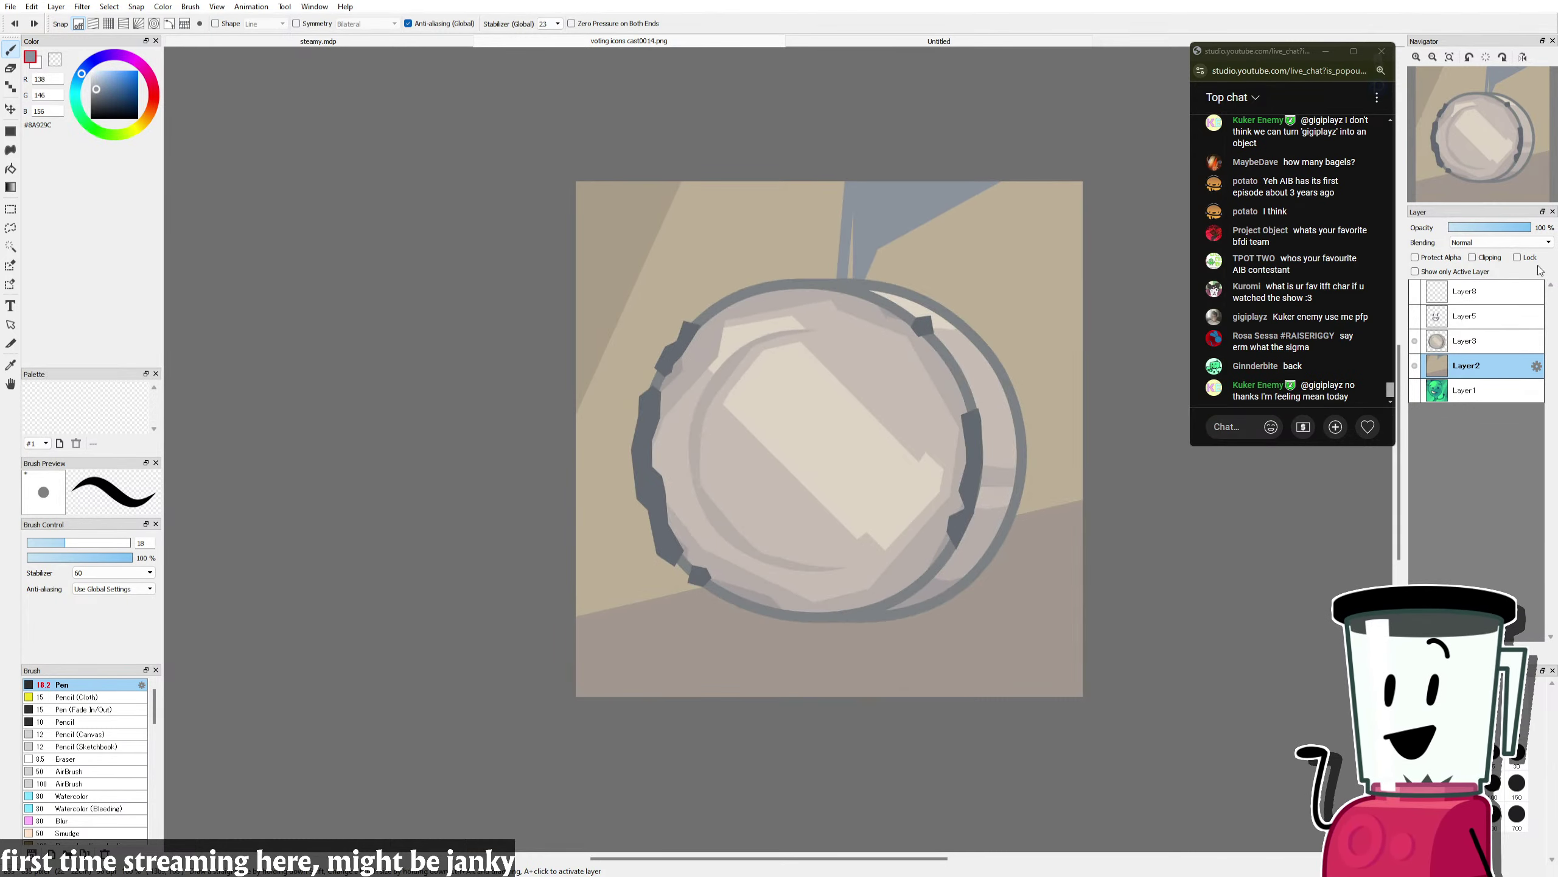
Step: Show Layer5 with the face and nudge the face very slightly to the right on the coin with a transform
{"action": "left_click", "coordinate": [1415, 316]}
{"action": "left_click", "coordinate": [1467, 315]}
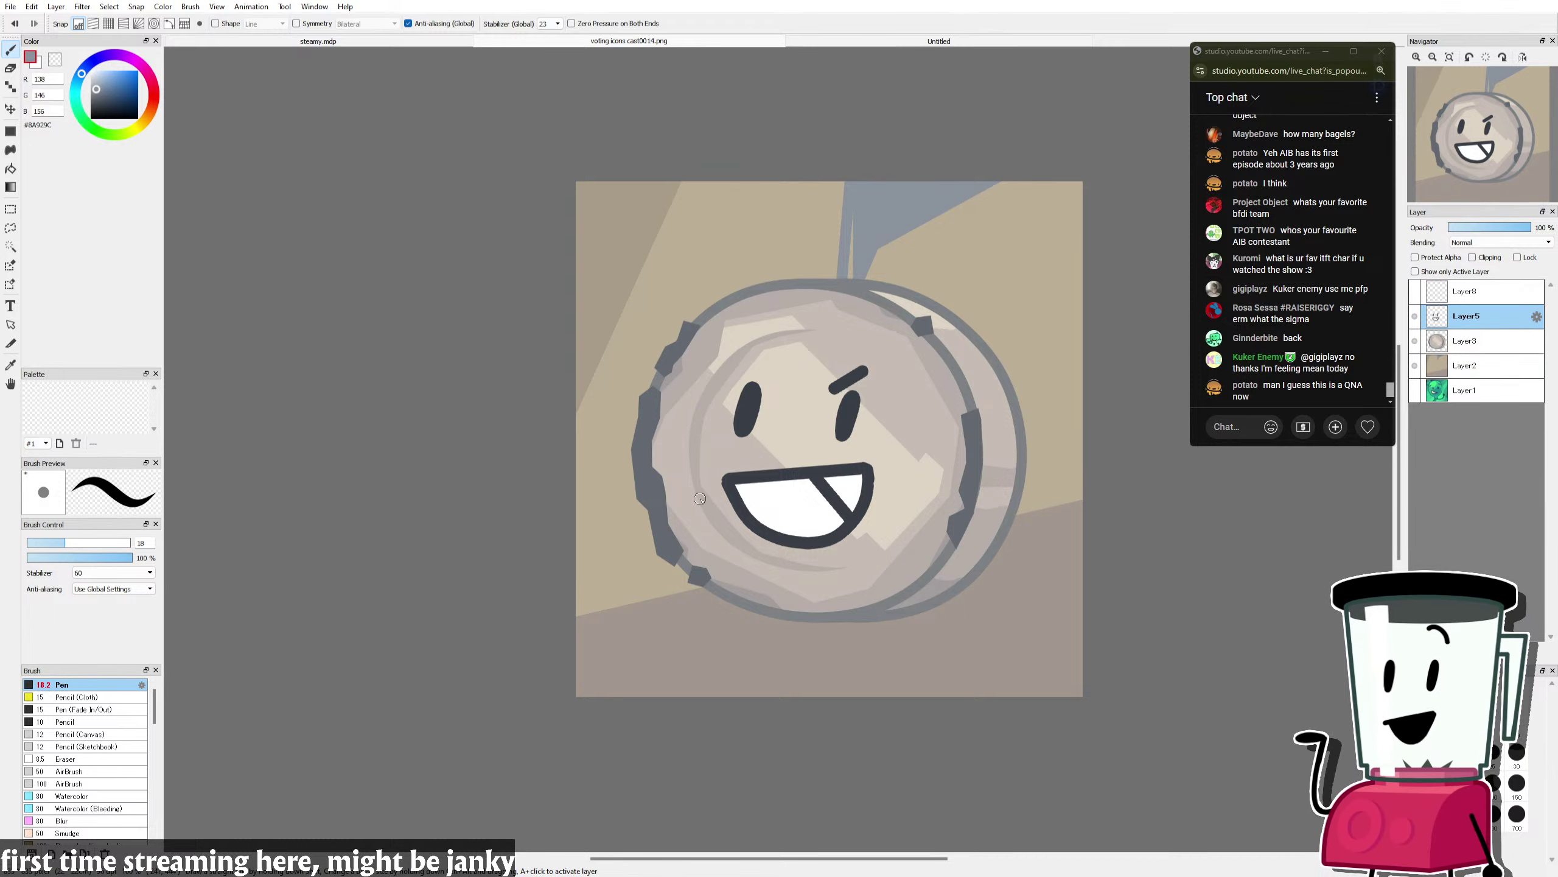
{"action": "key", "text": "ctrl+t"}
{"action": "left_click_drag", "start_coordinate": [805, 431], "coordinate": [807, 432]}
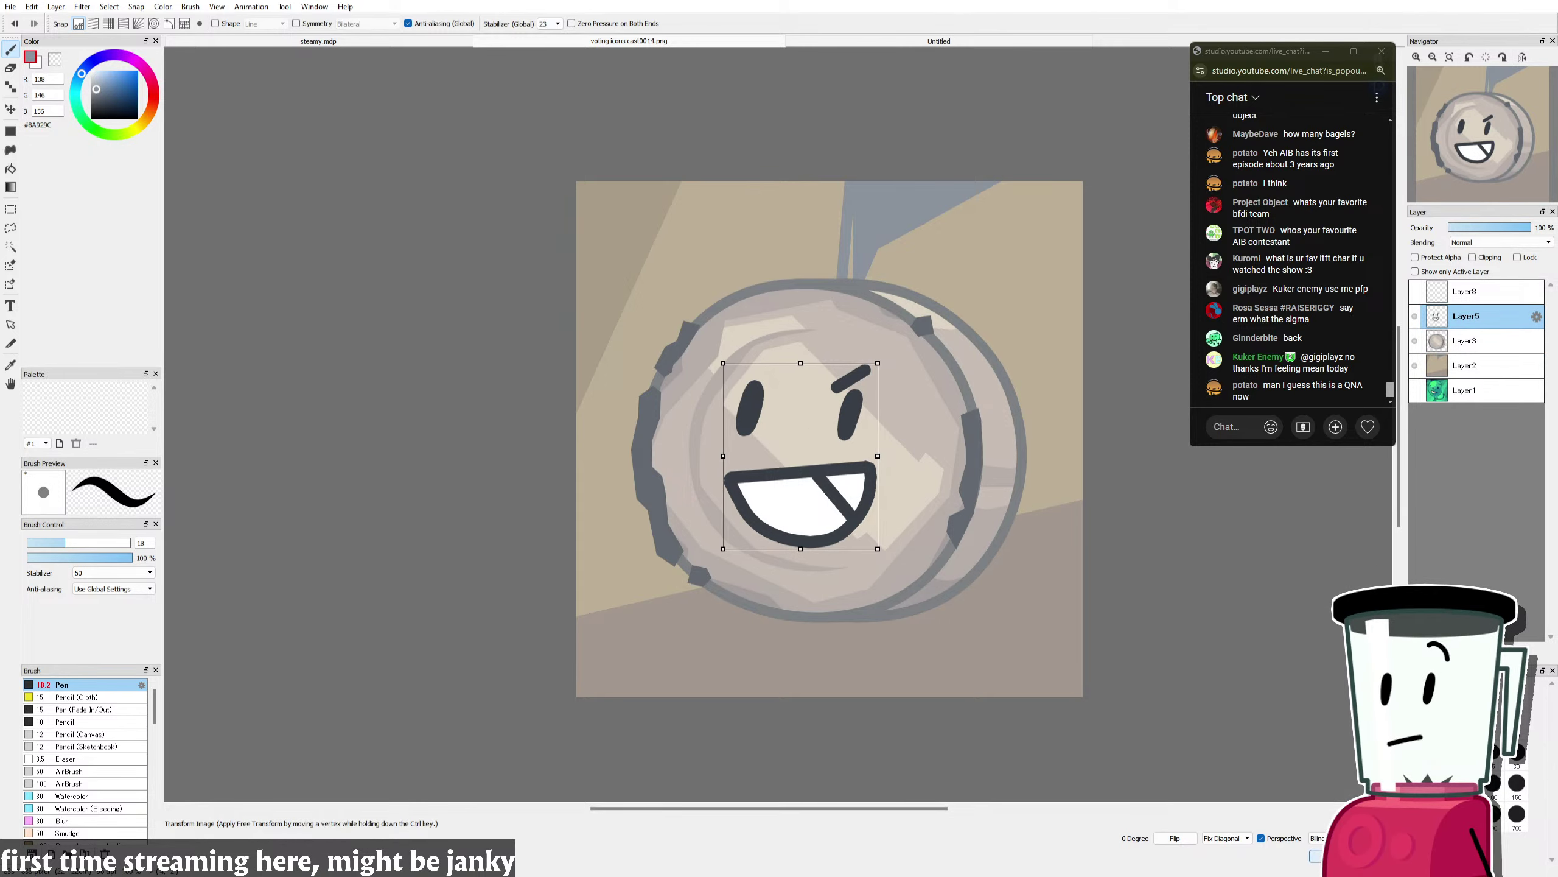
{"action": "left_click", "coordinate": [1309, 851]}
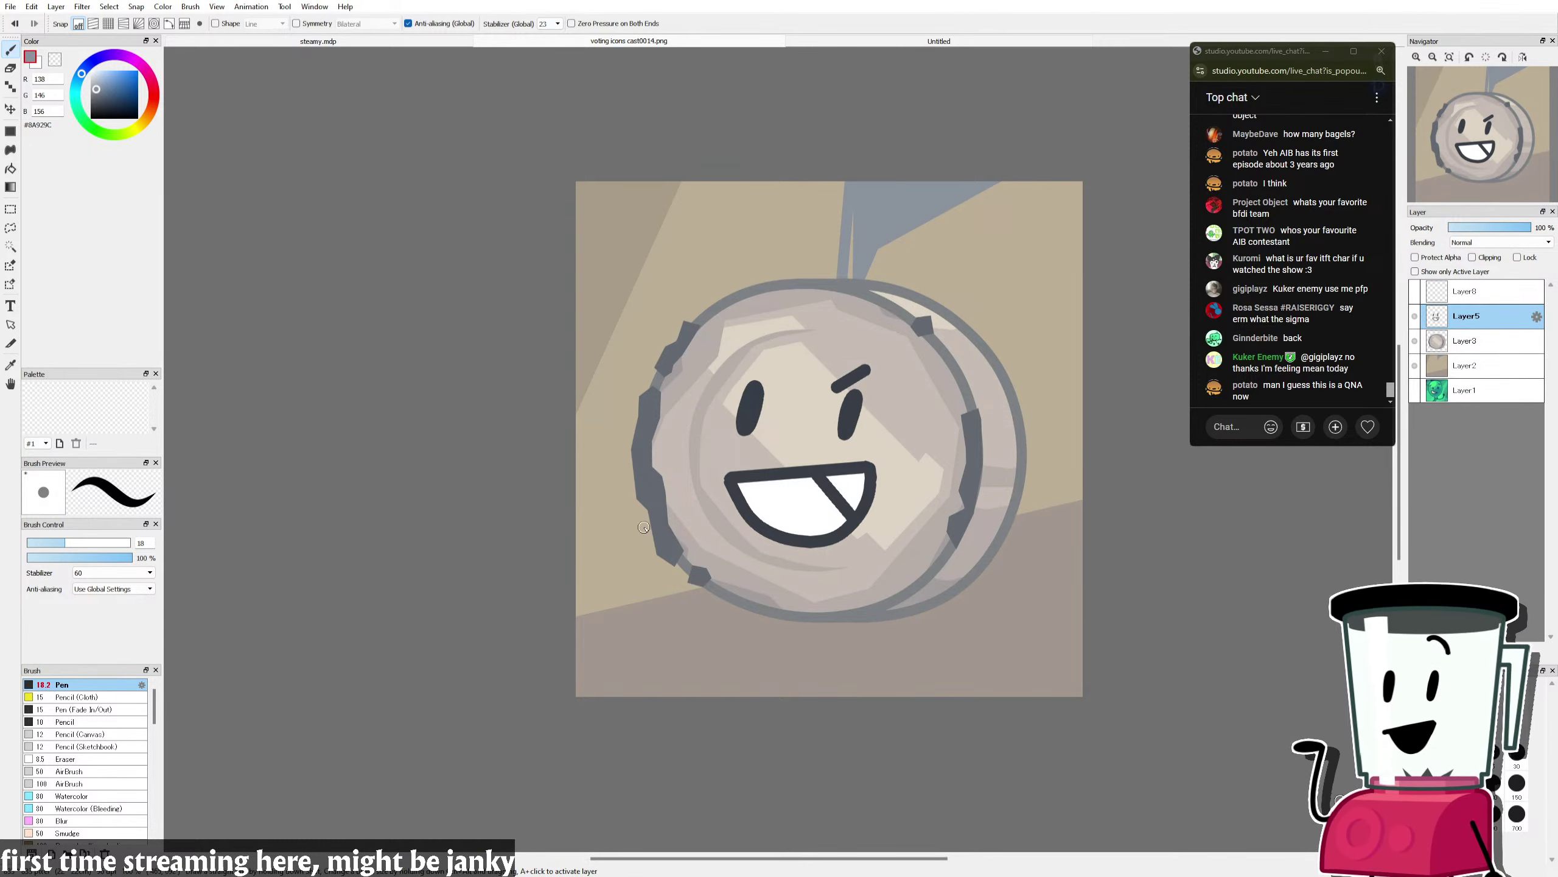
Step: Activate and show the empty topmost layer, and sample the eye's dark colour #383E46 for the pen
{"action": "left_click", "coordinate": [11, 211]}
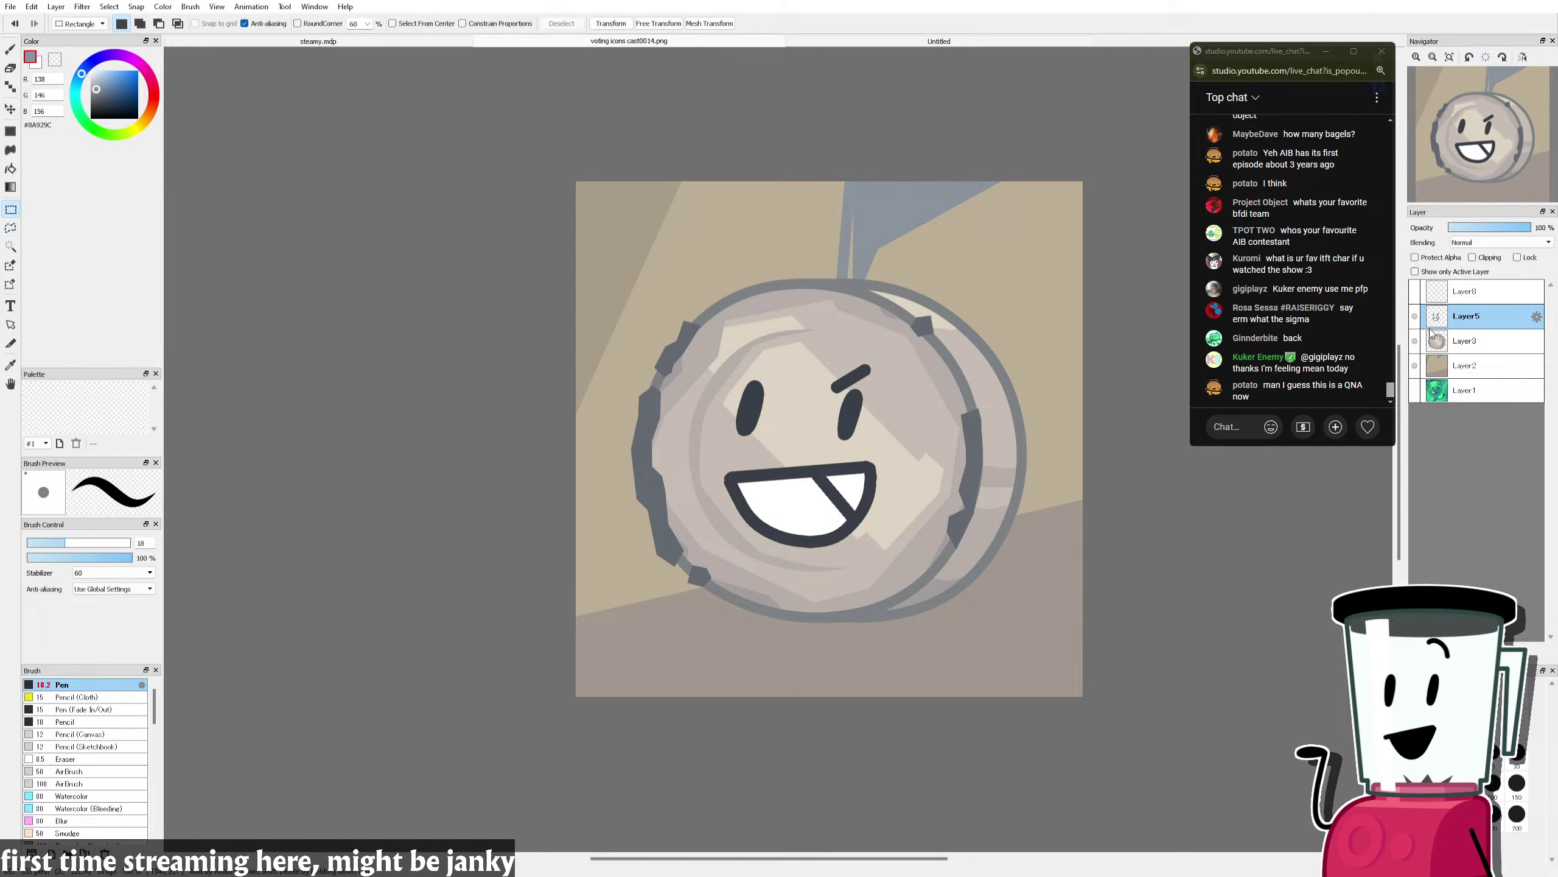
{"action": "left_click", "coordinate": [1454, 292]}
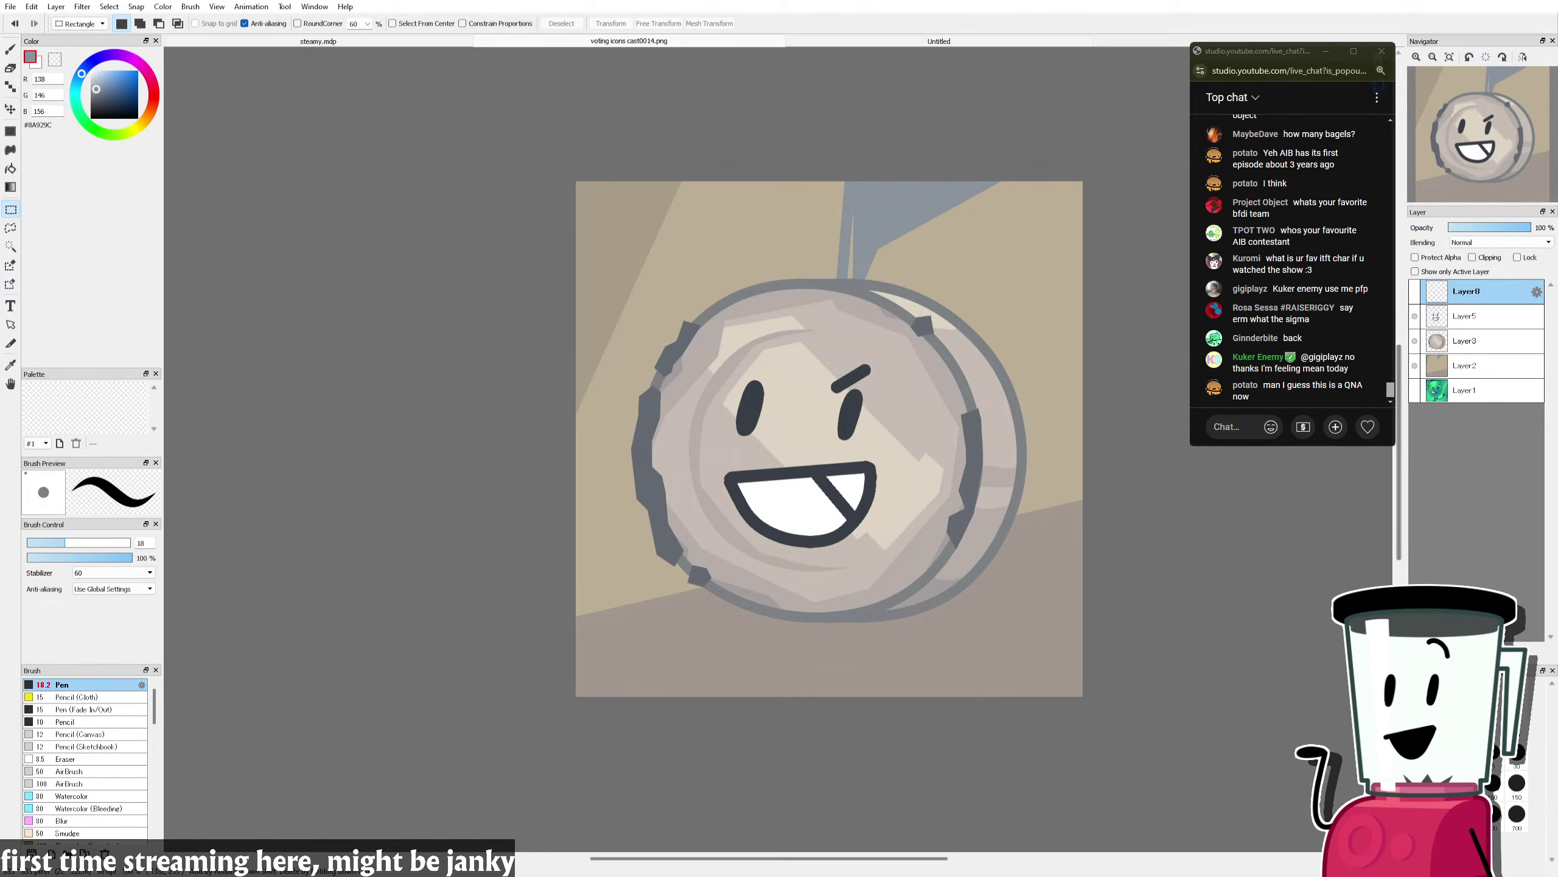
{"action": "left_click", "coordinate": [10, 365]}
{"action": "left_click", "coordinate": [759, 390]}
{"action": "left_click", "coordinate": [10, 49]}
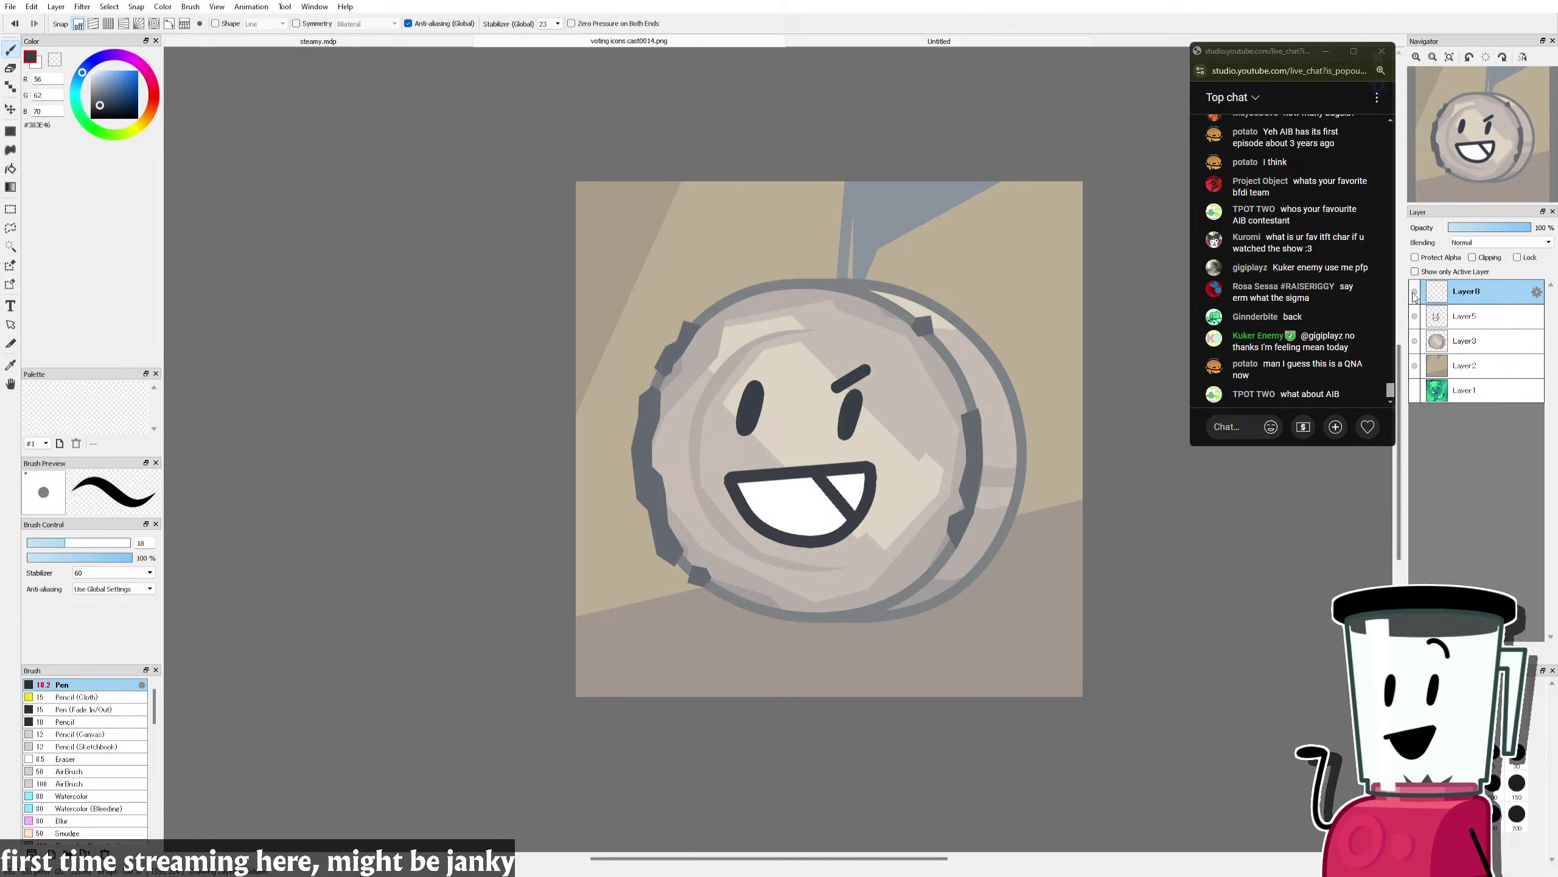
Step: Draw a thin dark arm curving up along the coin's right rim on the topmost layer, undoing strokes that miss
{"action": "left_click_drag", "start_coordinate": [981, 487], "coordinate": [1006, 325]}
{"action": "key", "text": "ctrl+z"}
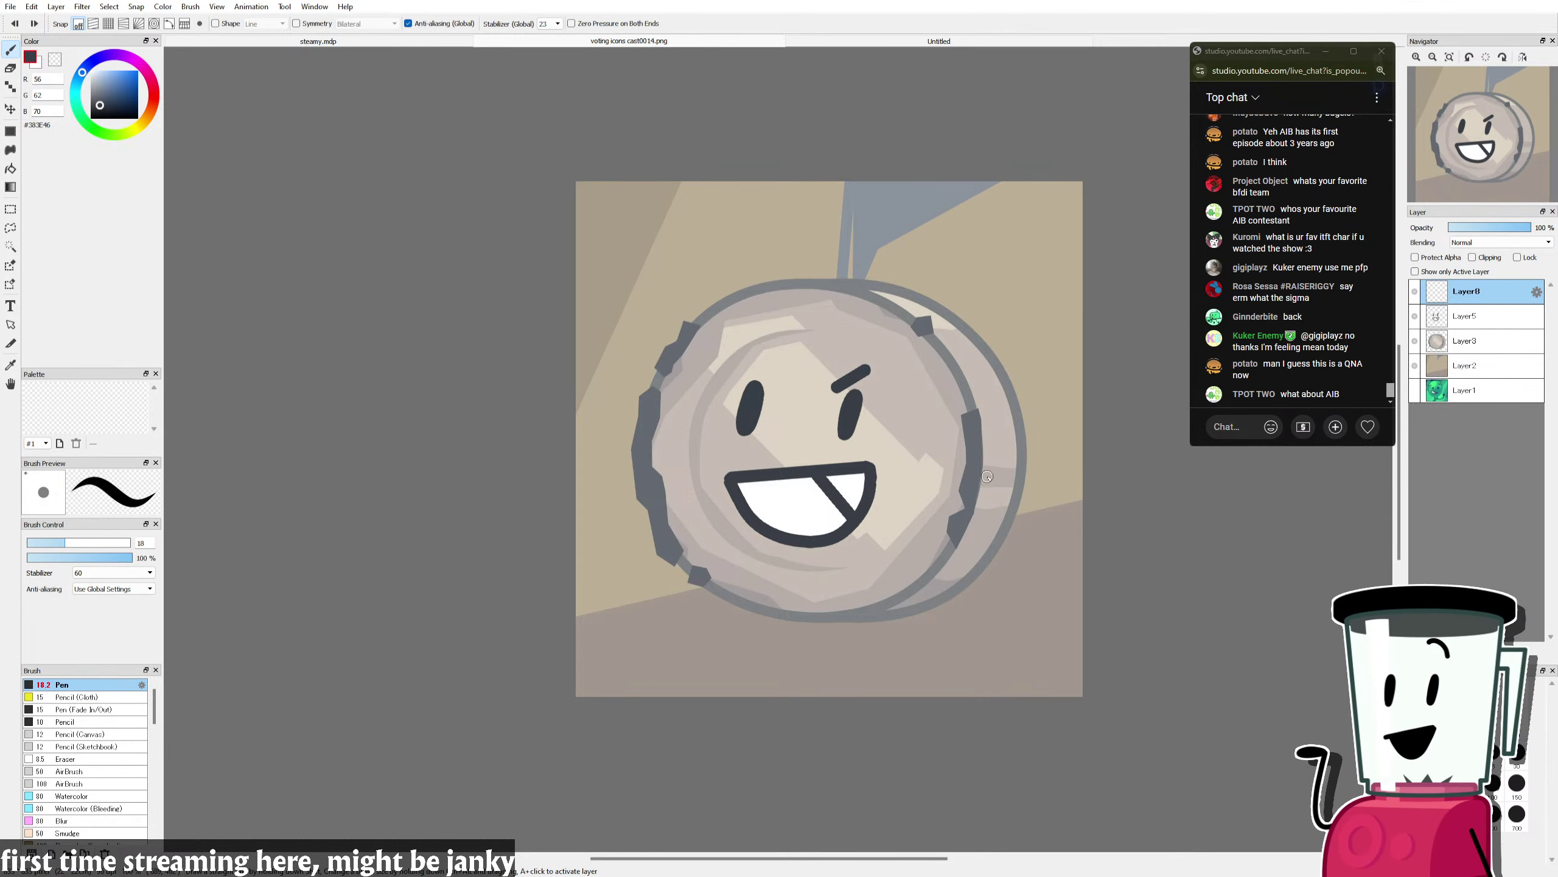
{"action": "left_click_drag", "start_coordinate": [978, 484], "coordinate": [921, 363]}
{"action": "key", "text": "ctrl+z"}
{"action": "left_click_drag", "start_coordinate": [981, 489], "coordinate": [941, 332]}
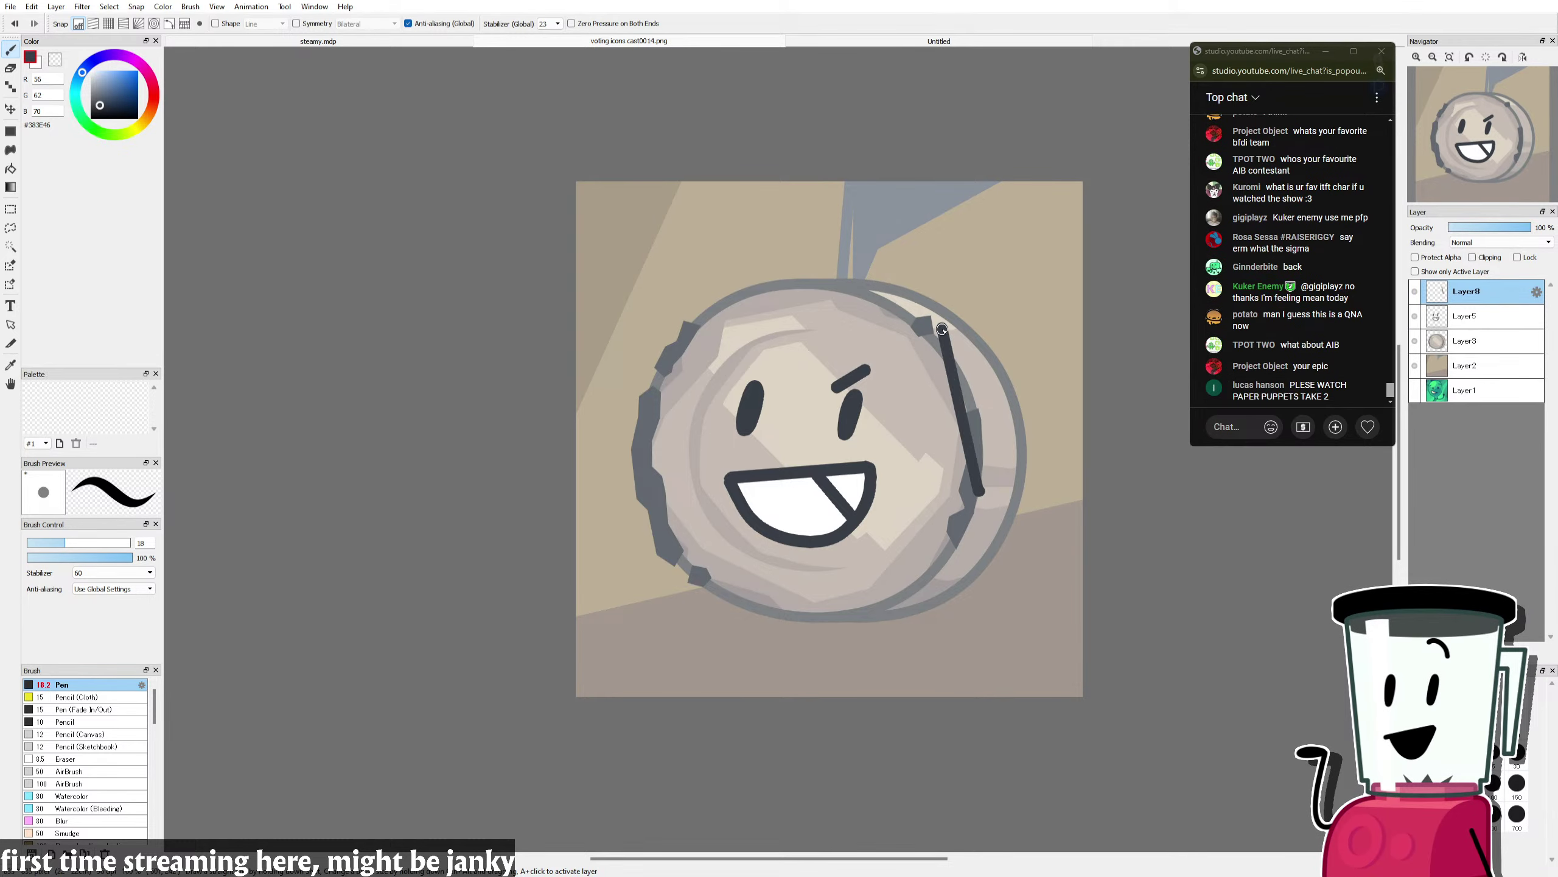
Step: Draw a solid round dark hand at the upper end of the arm
{"action": "scroll", "coordinate": [942, 331], "scroll_direction": "up", "scroll_amount": 4}
{"action": "scroll", "coordinate": [936, 365], "scroll_direction": "up", "scroll_amount": 4}
{"action": "mouse_move", "coordinate": [933, 411]}
{"action": "left_mouse_down"}
{"action": "mouse_move", "coordinate": [694, 391]}
{"action": "mouse_move", "coordinate": [900, 157]}
{"action": "mouse_move", "coordinate": [1126, 315]}
{"action": "mouse_move", "coordinate": [893, 518]}
{"action": "mouse_move", "coordinate": [660, 398]}
{"action": "mouse_move", "coordinate": [809, 215]}
{"action": "mouse_move", "coordinate": [1037, 239]}
{"action": "mouse_move", "coordinate": [983, 367]}
{"action": "mouse_move", "coordinate": [705, 343]}
{"action": "mouse_move", "coordinate": [889, 282]}
{"action": "mouse_move", "coordinate": [943, 363]}
{"action": "mouse_move", "coordinate": [749, 359]}
{"action": "left_mouse_up"}
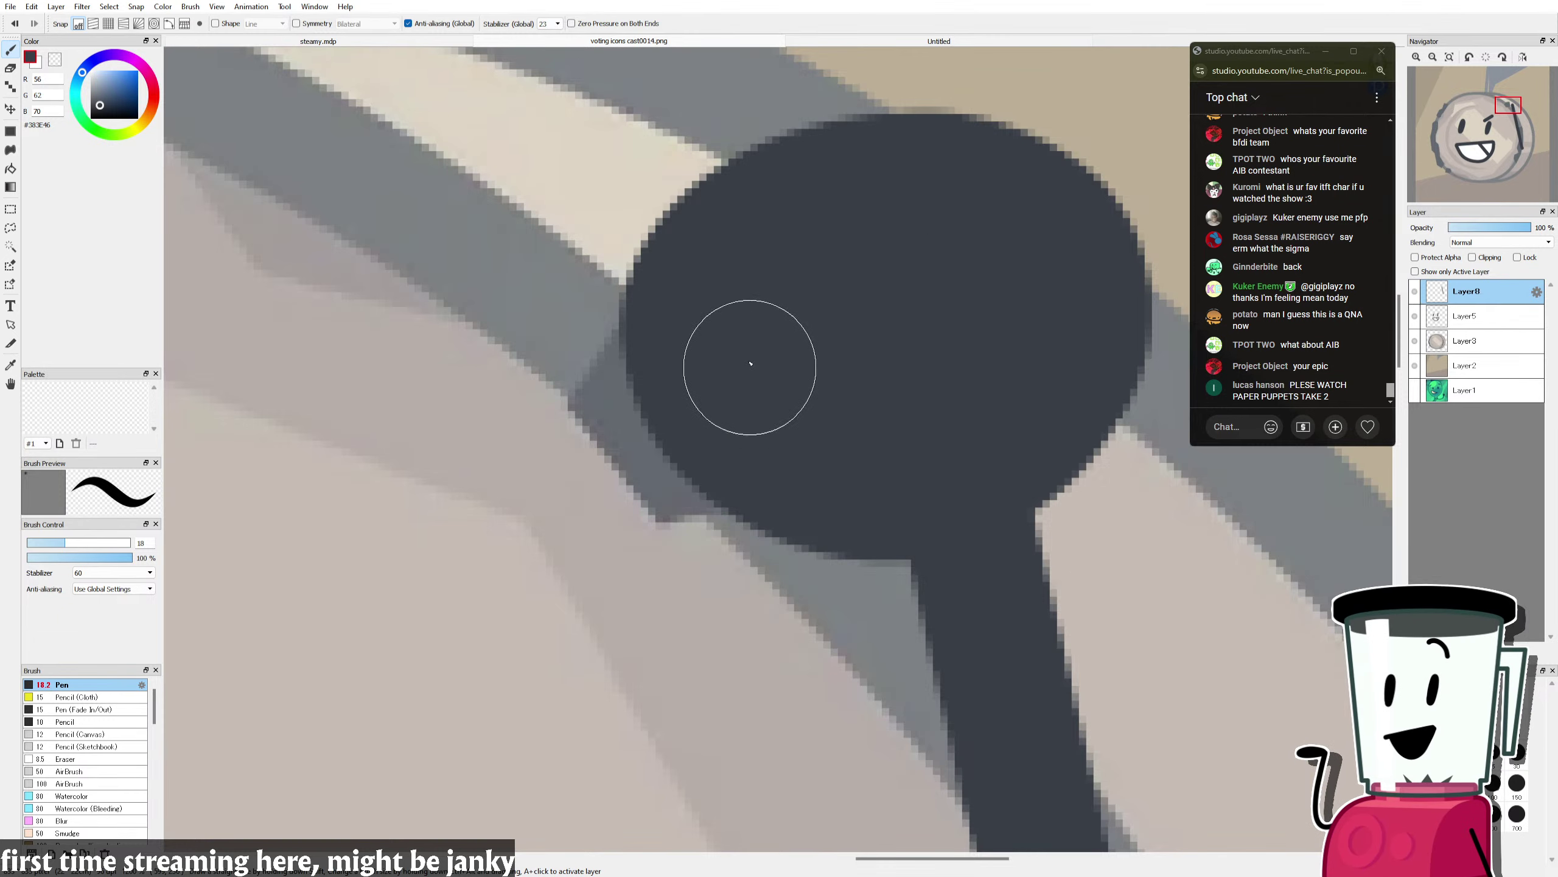
Step: Finish filling the round hand and rotate the arm about 26° clockwise so it leans outward from the coin
{"action": "mouse_move", "coordinate": [964, 362]}
{"action": "left_mouse_down"}
{"action": "mouse_move", "coordinate": [929, 338]}
{"action": "mouse_move", "coordinate": [922, 356]}
{"action": "left_mouse_up"}
{"action": "scroll", "coordinate": [923, 356], "scroll_direction": "down", "scroll_amount": 6}
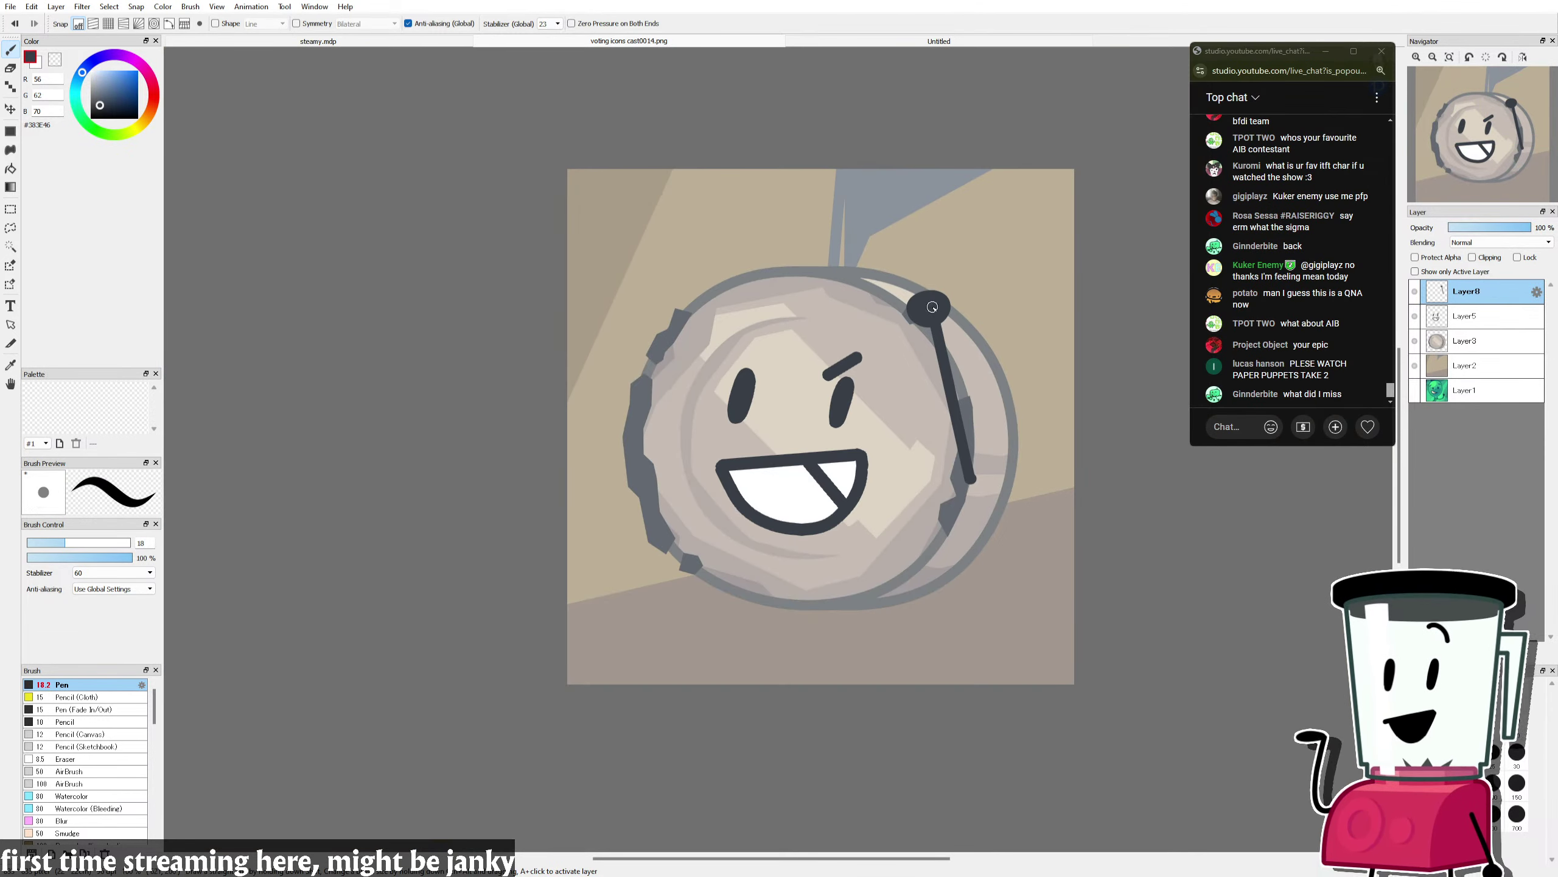
{"action": "key", "text": "ctrl+t"}
{"action": "left_click_drag", "start_coordinate": [966, 277], "coordinate": [1002, 300]}
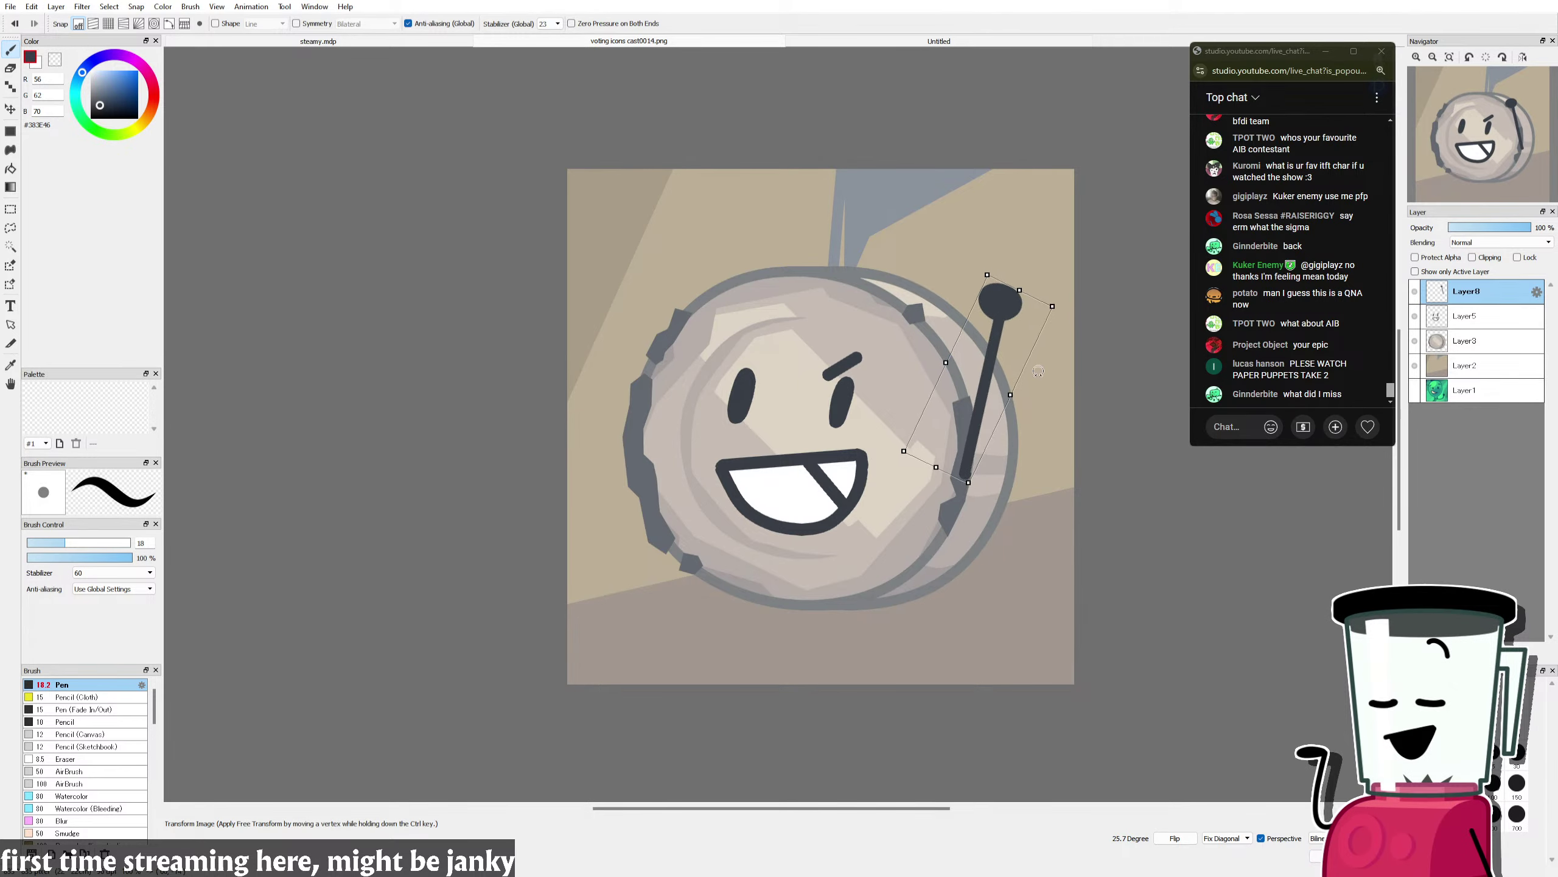
{"action": "key", "text": "Return"}
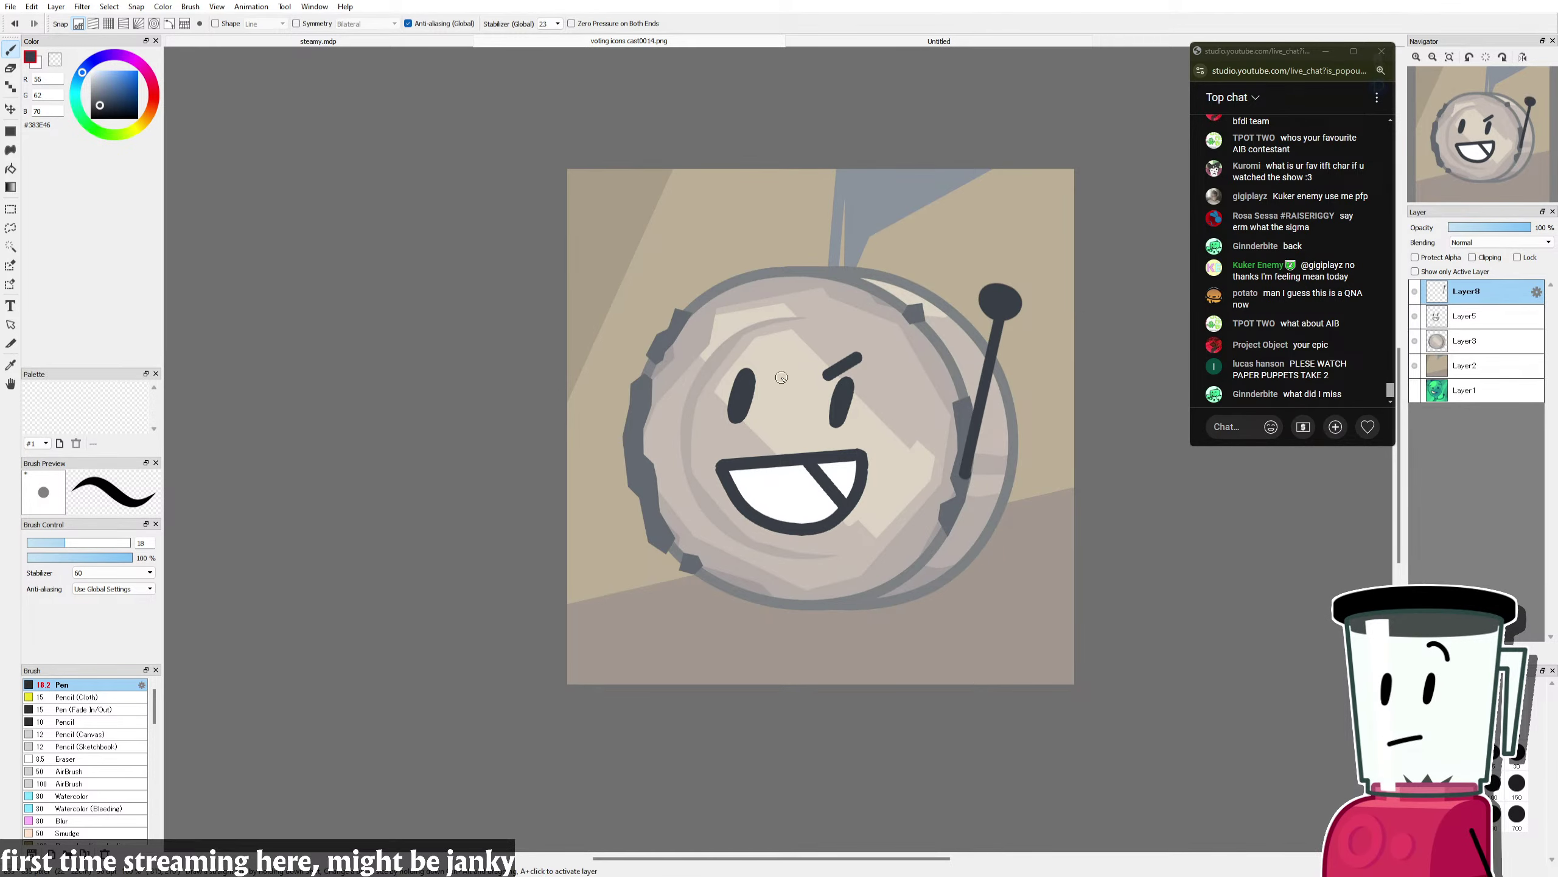
Step: Select the right arm with a rectangle, shift it slightly outward onto the coin's side rim, and deselect
{"action": "left_click", "coordinate": [10, 208]}
{"action": "left_click_drag", "start_coordinate": [933, 240], "coordinate": [1118, 566]}
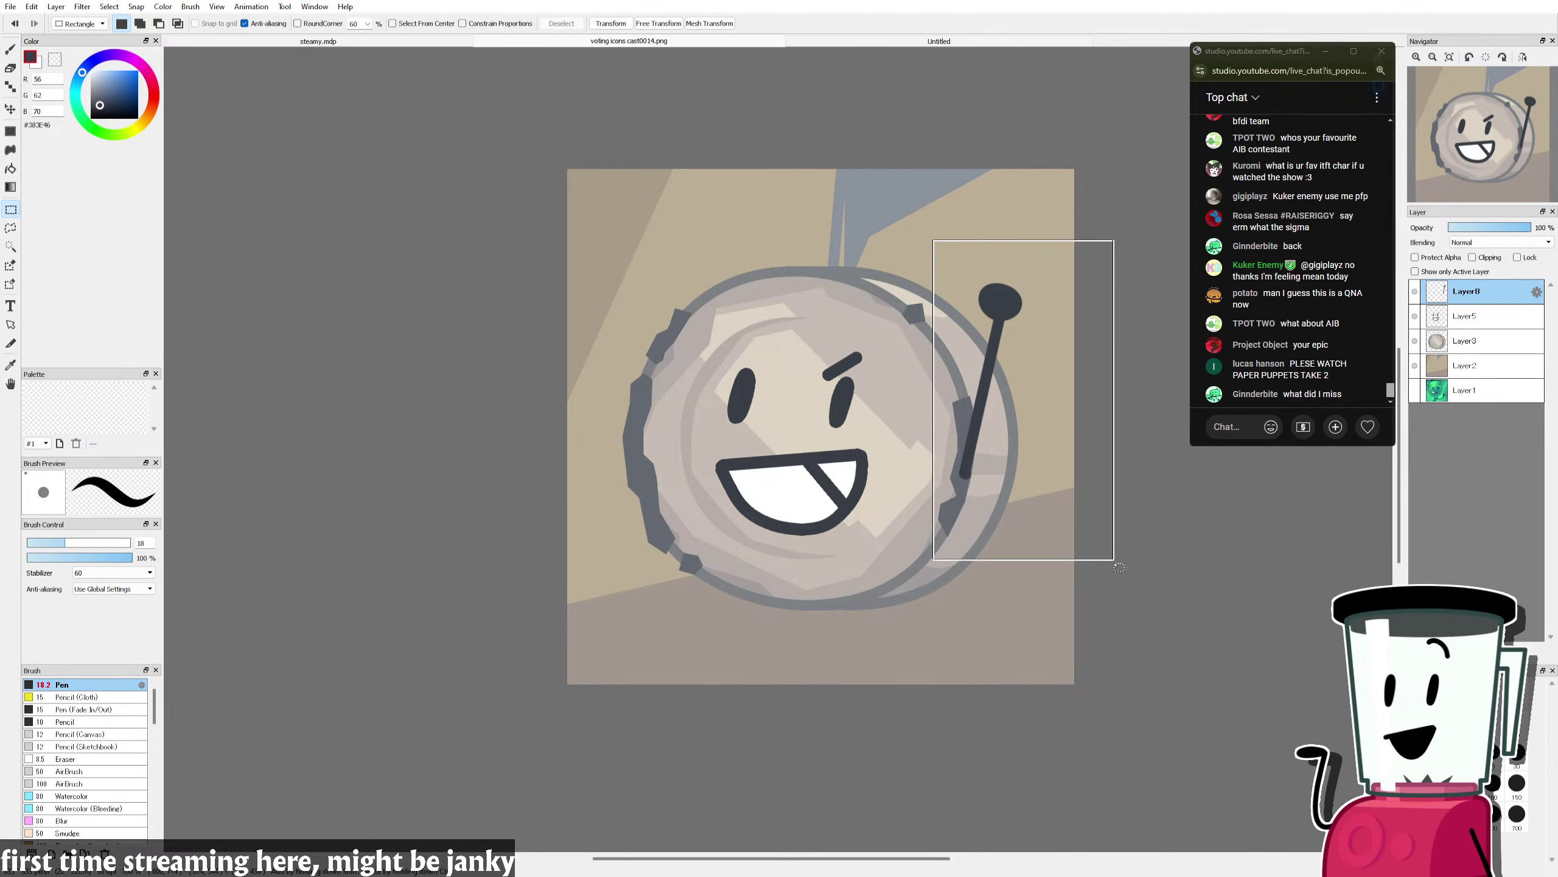
{"action": "key", "text": "ctrl+t"}
{"action": "left_click_drag", "start_coordinate": [1013, 398], "coordinate": [1033, 396]}
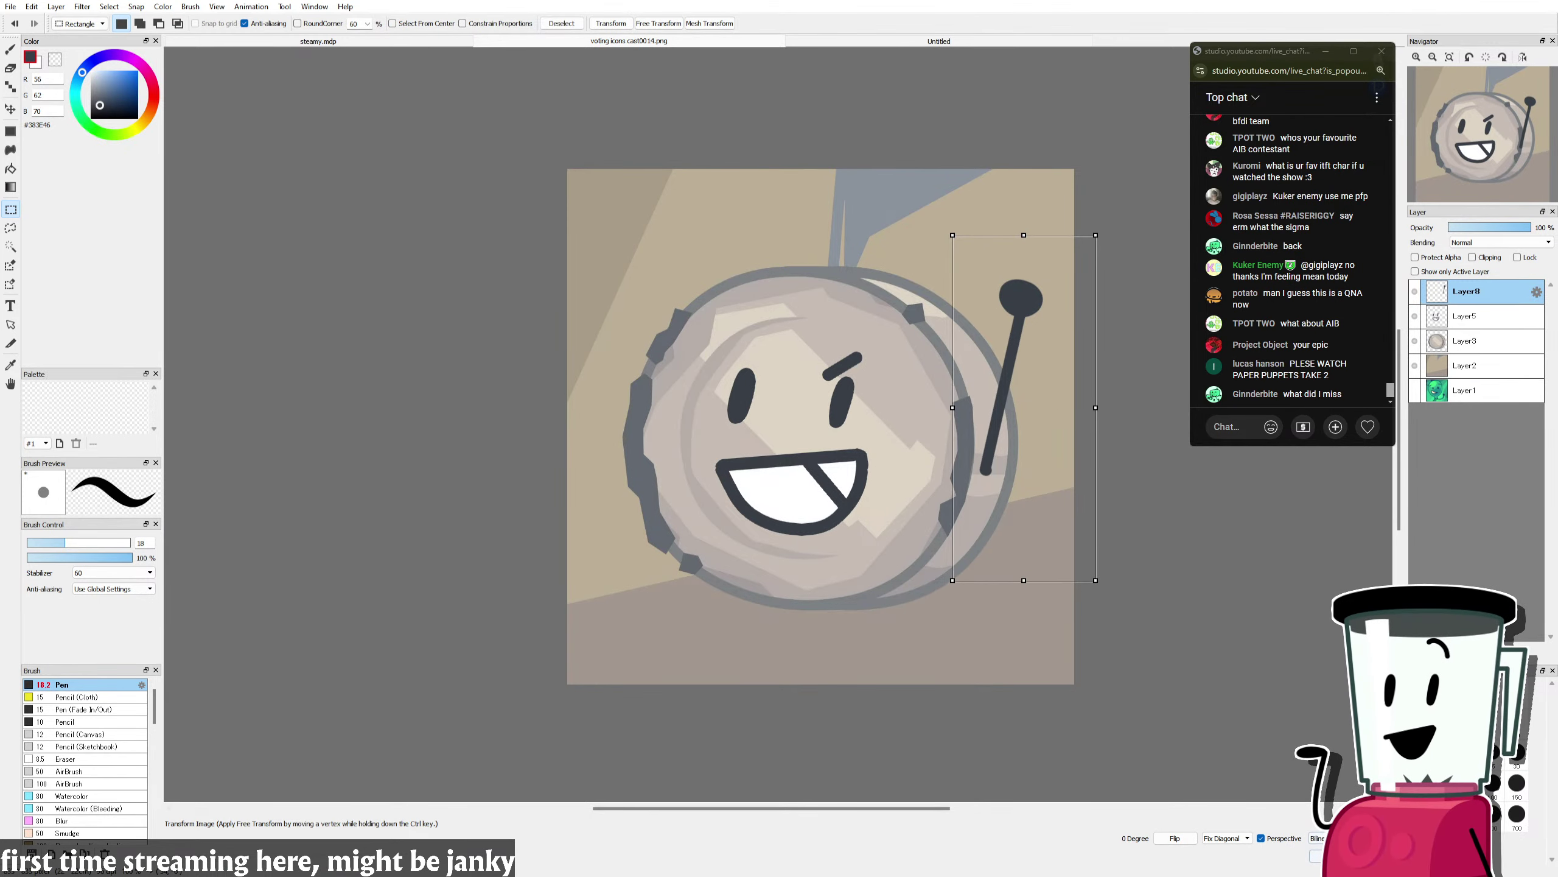
{"action": "key", "text": "Return"}
{"action": "key", "text": "ctrl+d"}
Step: Clean up the lower end of the right arm with the eraser and pen to give it a smooth rounded tip
{"action": "scroll", "coordinate": [1043, 503], "scroll_direction": "up", "scroll_amount": 5}
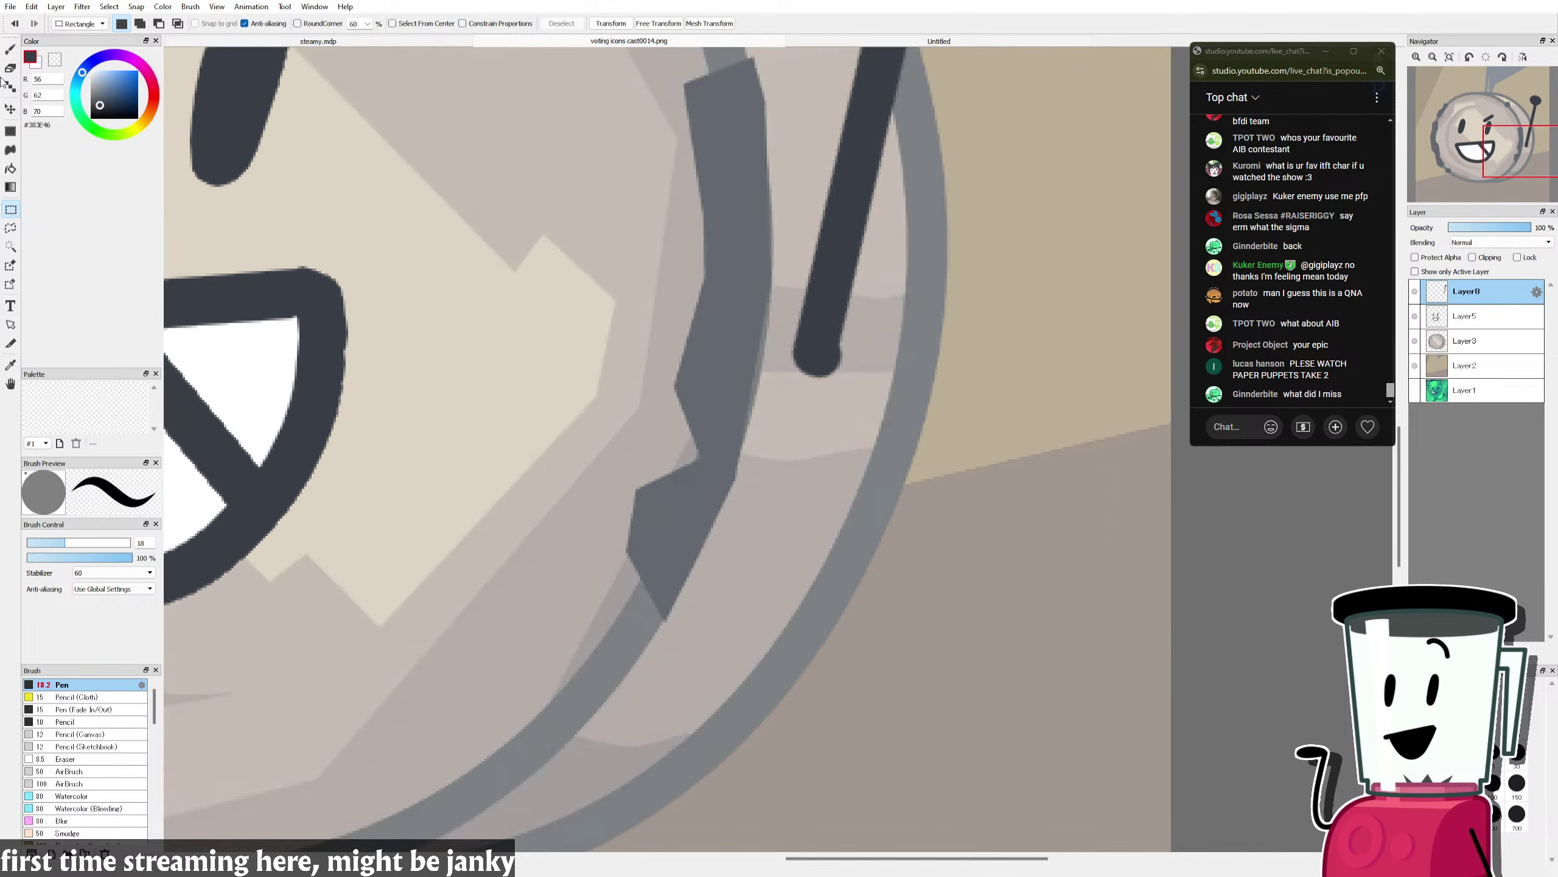
{"action": "left_click", "coordinate": [10, 69]}
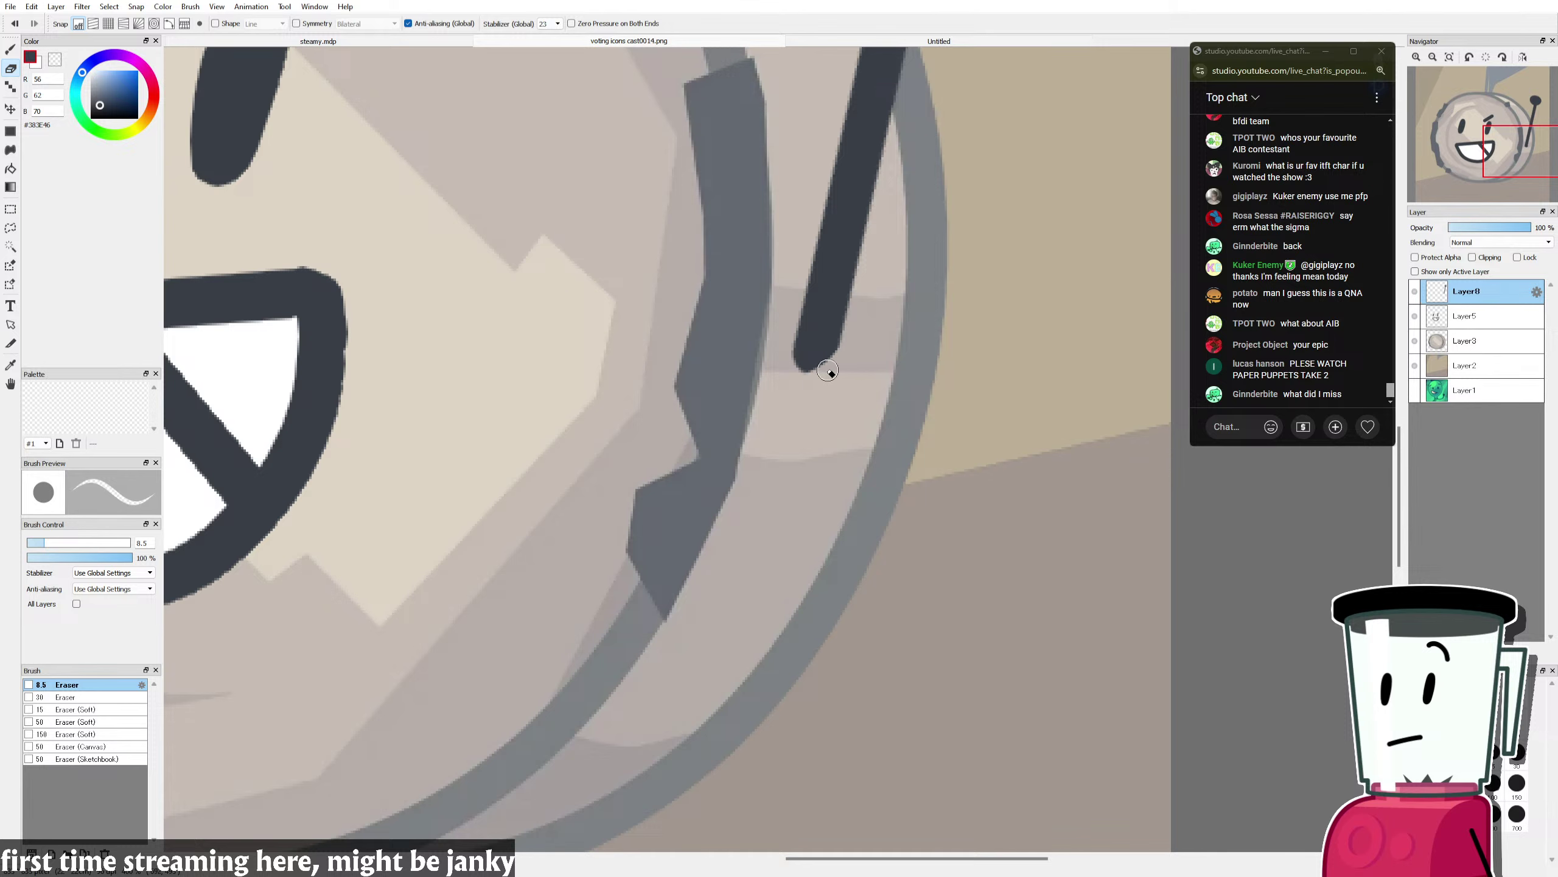
{"action": "left_click", "coordinate": [11, 50]}
{"action": "scroll", "coordinate": [879, 313], "scroll_direction": "up", "scroll_amount": 3}
{"action": "mouse_move", "coordinate": [713, 411]}
{"action": "left_mouse_down"}
{"action": "mouse_move", "coordinate": [695, 452]}
{"action": "mouse_move", "coordinate": [711, 444]}
{"action": "mouse_move", "coordinate": [695, 410]}
{"action": "mouse_move", "coordinate": [686, 442]}
{"action": "left_mouse_up"}
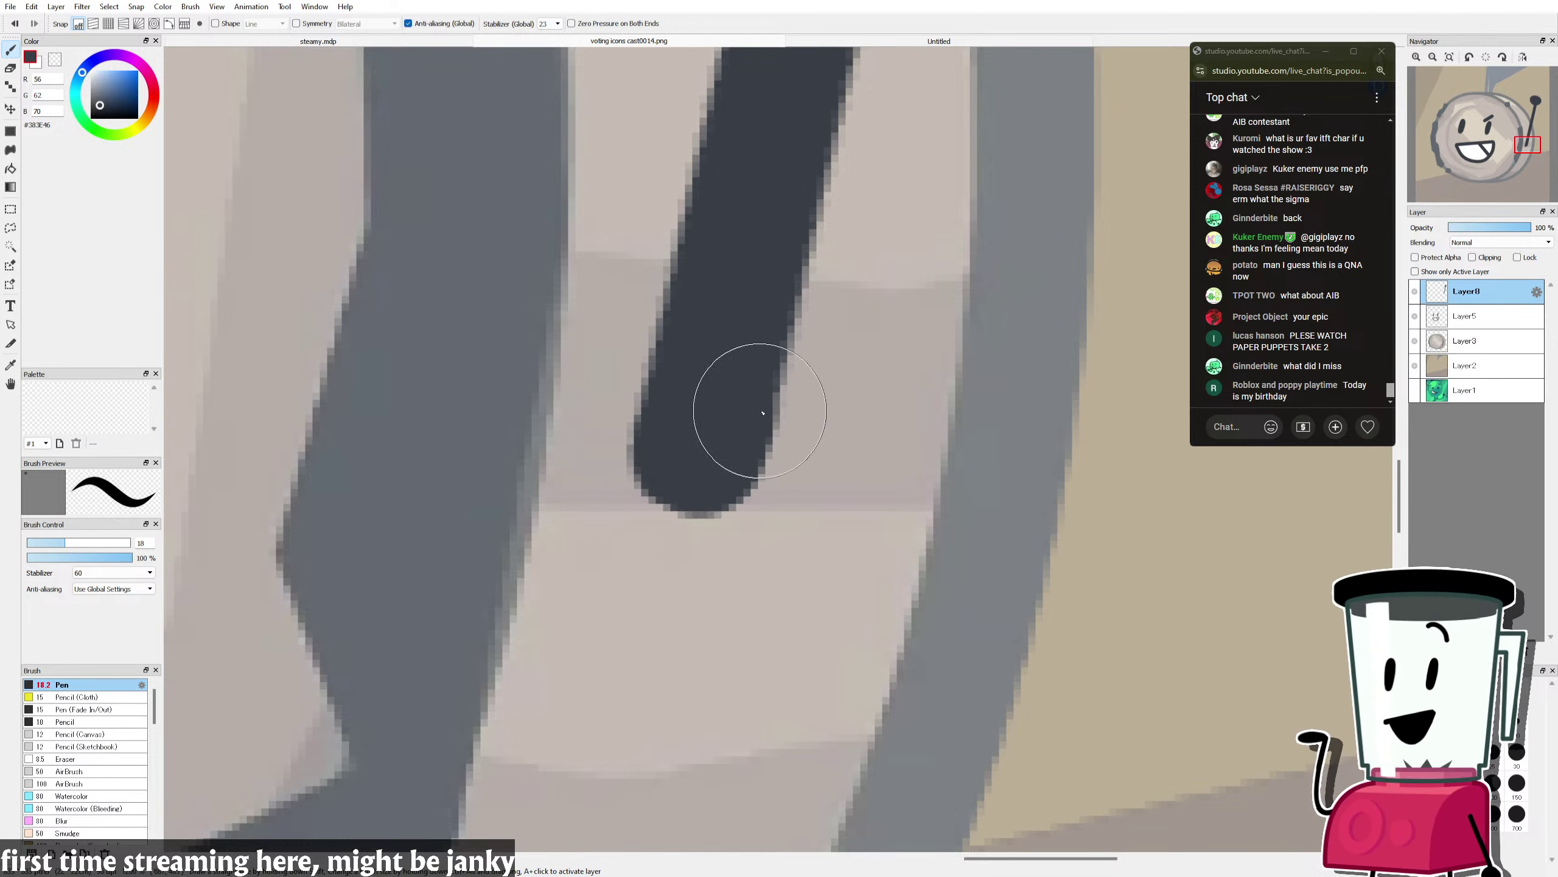
Step: Add a new layer and place it directly below the coin's Layer3
{"action": "scroll", "coordinate": [1007, 355], "scroll_direction": "down", "scroll_amount": 3}
{"action": "scroll", "coordinate": [1006, 355], "scroll_direction": "down", "scroll_amount": 3}
{"action": "left_click", "coordinate": [1495, 339]}
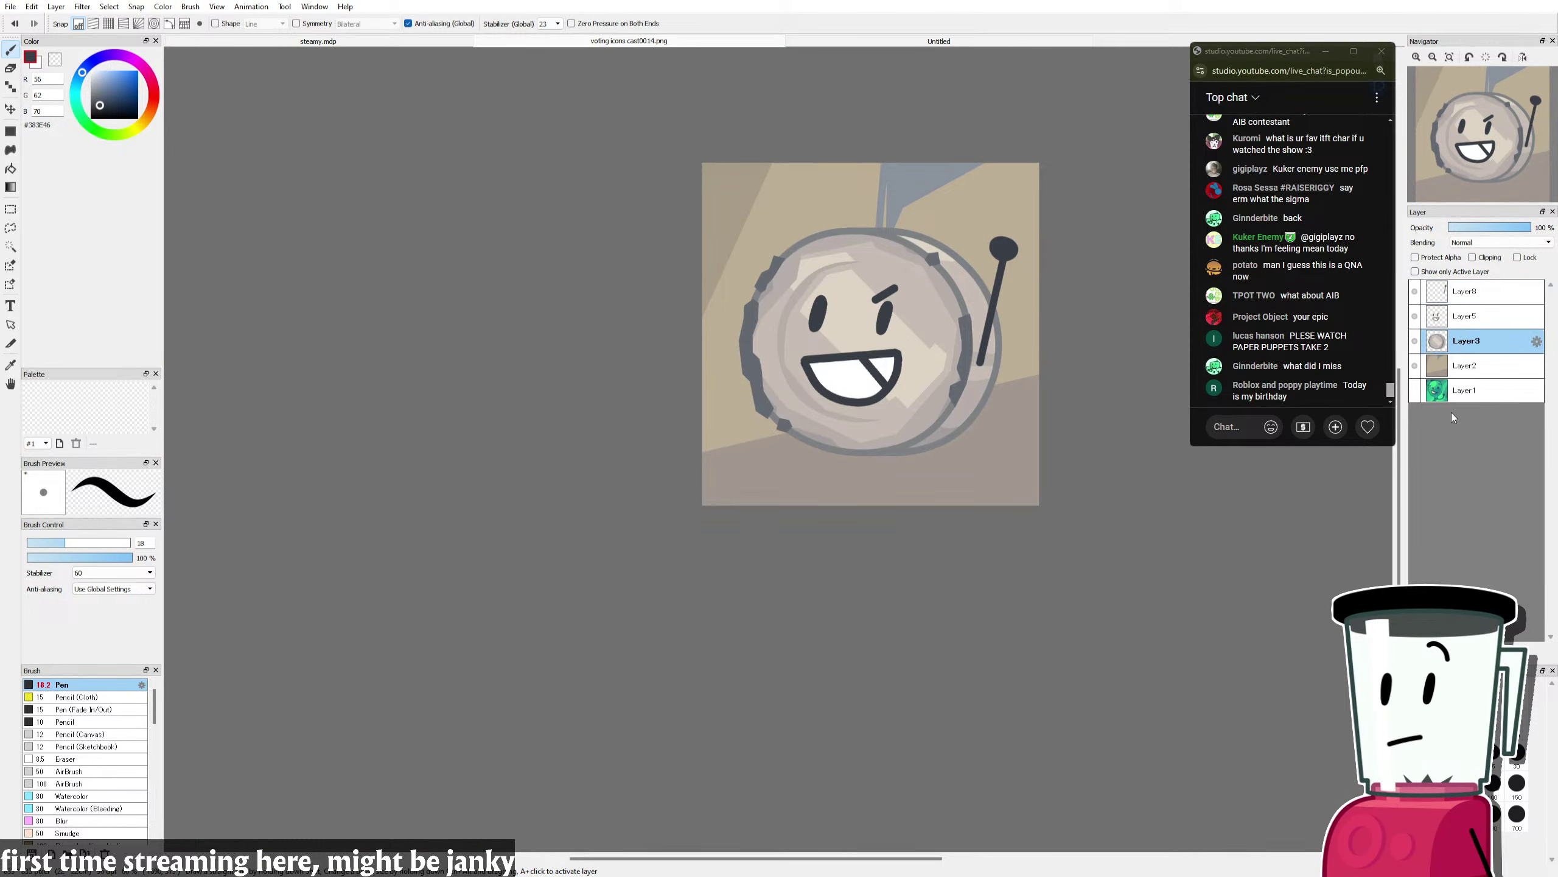
{"action": "left_click", "coordinate": [1417, 651]}
{"action": "left_click_drag", "start_coordinate": [1464, 347], "coordinate": [1467, 375]}
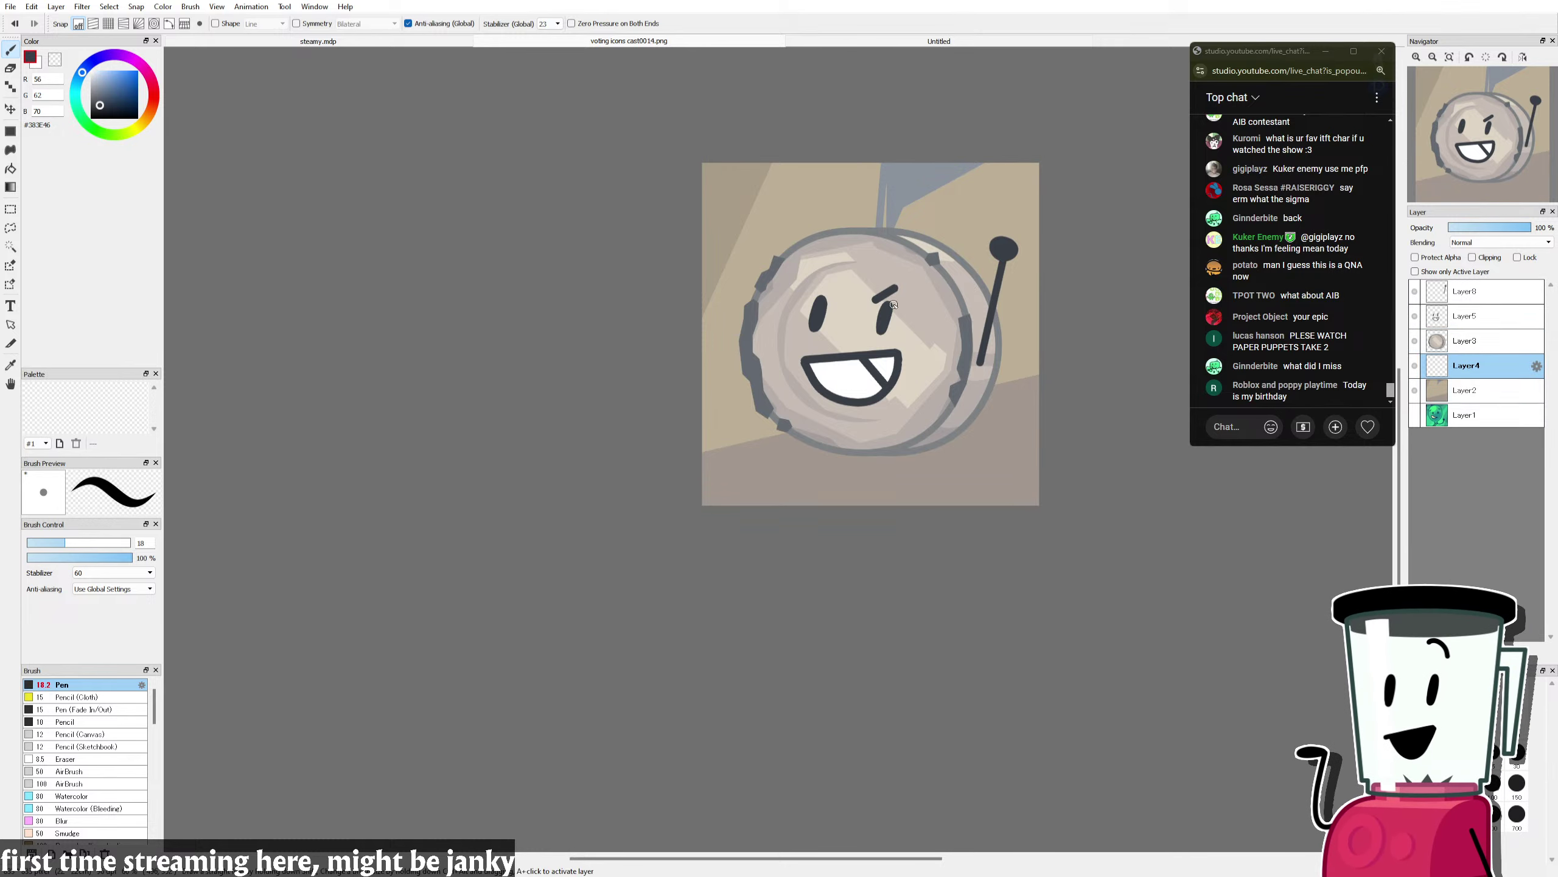
Step: Draw a short dark arm with a solid round hand rising from behind the coin's upper-left edge, undoing strokes that miss
{"action": "key", "text": "ctrl+plus"}
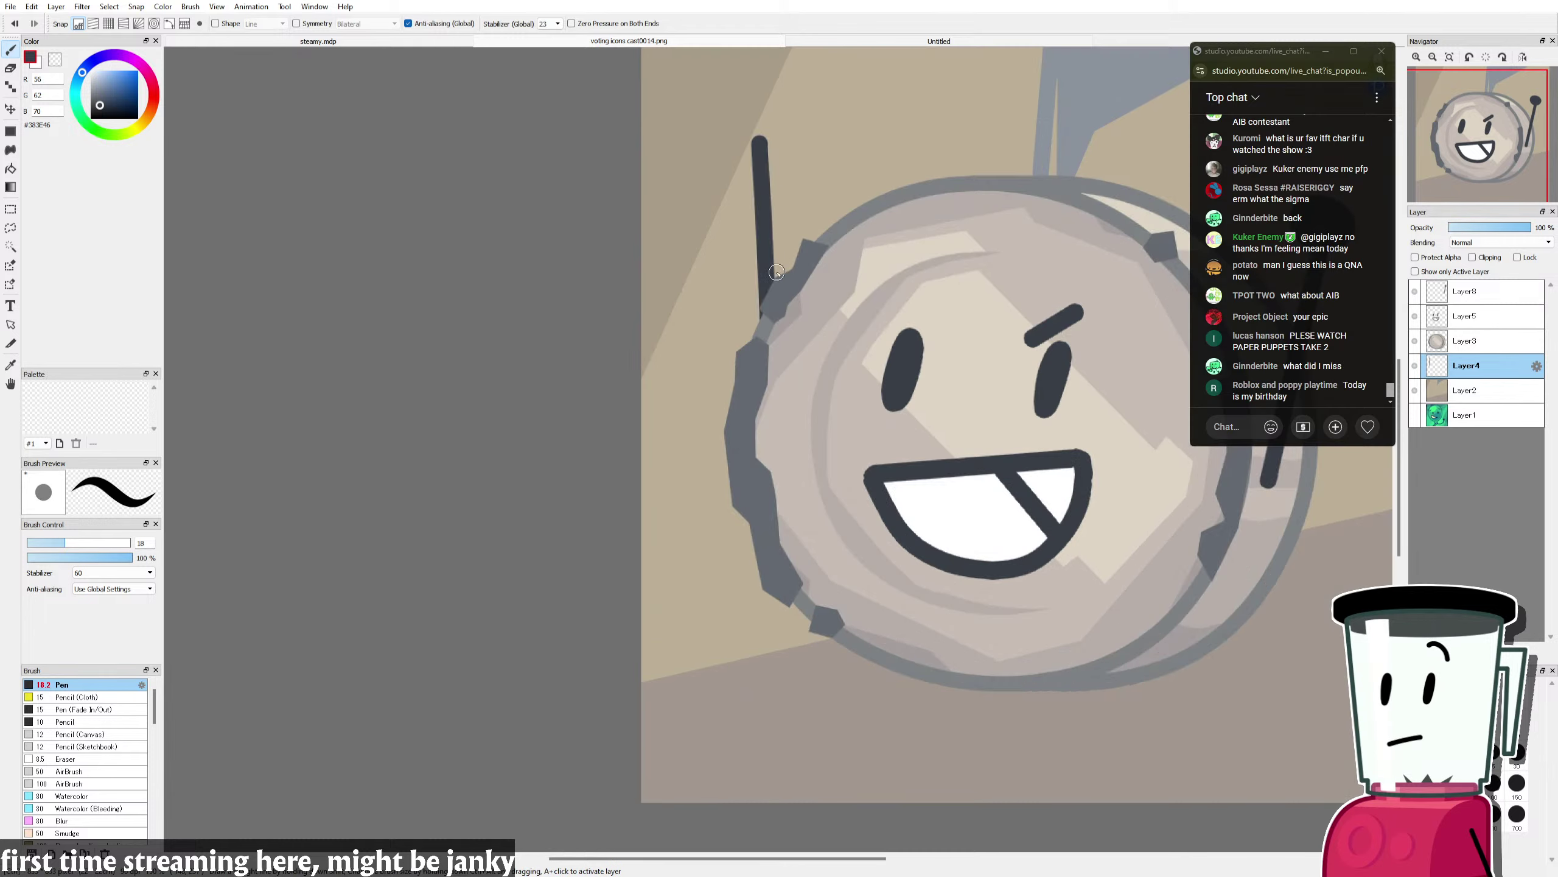
{"action": "mouse_move", "coordinate": [766, 319]}
{"action": "left_mouse_down"}
{"action": "mouse_move", "coordinate": [752, 197]}
{"action": "mouse_move", "coordinate": [770, 203]}
{"action": "mouse_move", "coordinate": [727, 198]}
{"action": "mouse_move", "coordinate": [775, 200]}
{"action": "mouse_move", "coordinate": [736, 198]}
{"action": "left_mouse_up"}
{"action": "key", "text": "ctrl+z"}
{"action": "key", "text": "ctrl+z"}
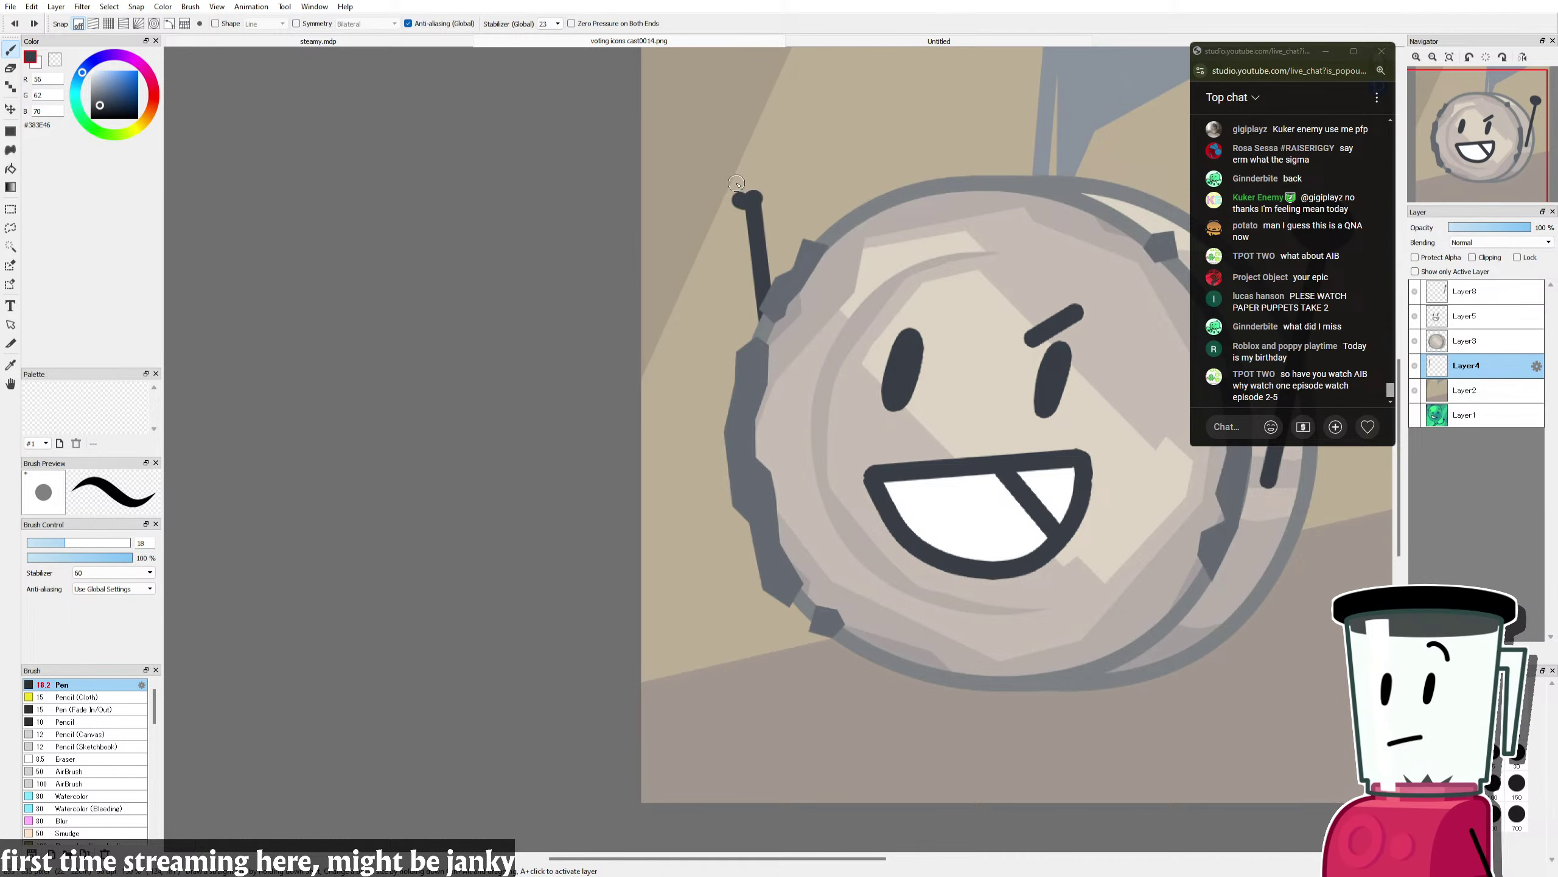
{"action": "key", "text": "ctrl+z"}
{"action": "mouse_move", "coordinate": [759, 203]}
{"action": "left_mouse_down"}
{"action": "mouse_move", "coordinate": [774, 172]}
{"action": "mouse_move", "coordinate": [760, 205]}
{"action": "left_mouse_up"}
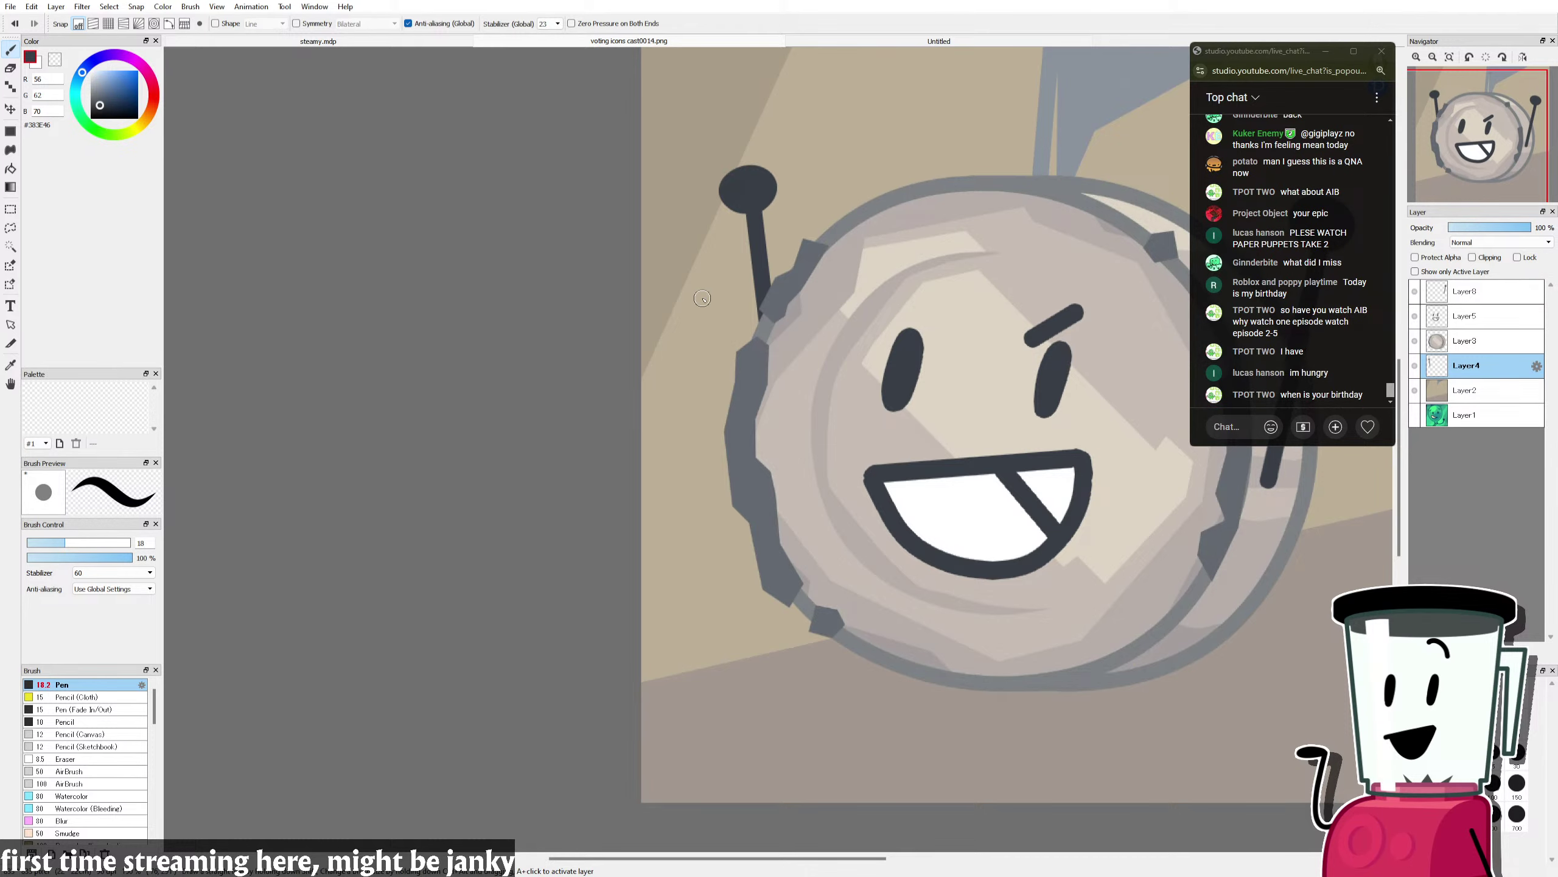
Step: Draw a dark bent leg with an oval foot coming from behind the coin's lower-right edge, undoing strokes that miss
{"action": "scroll", "coordinate": [704, 389], "scroll_direction": "down", "scroll_amount": 4}
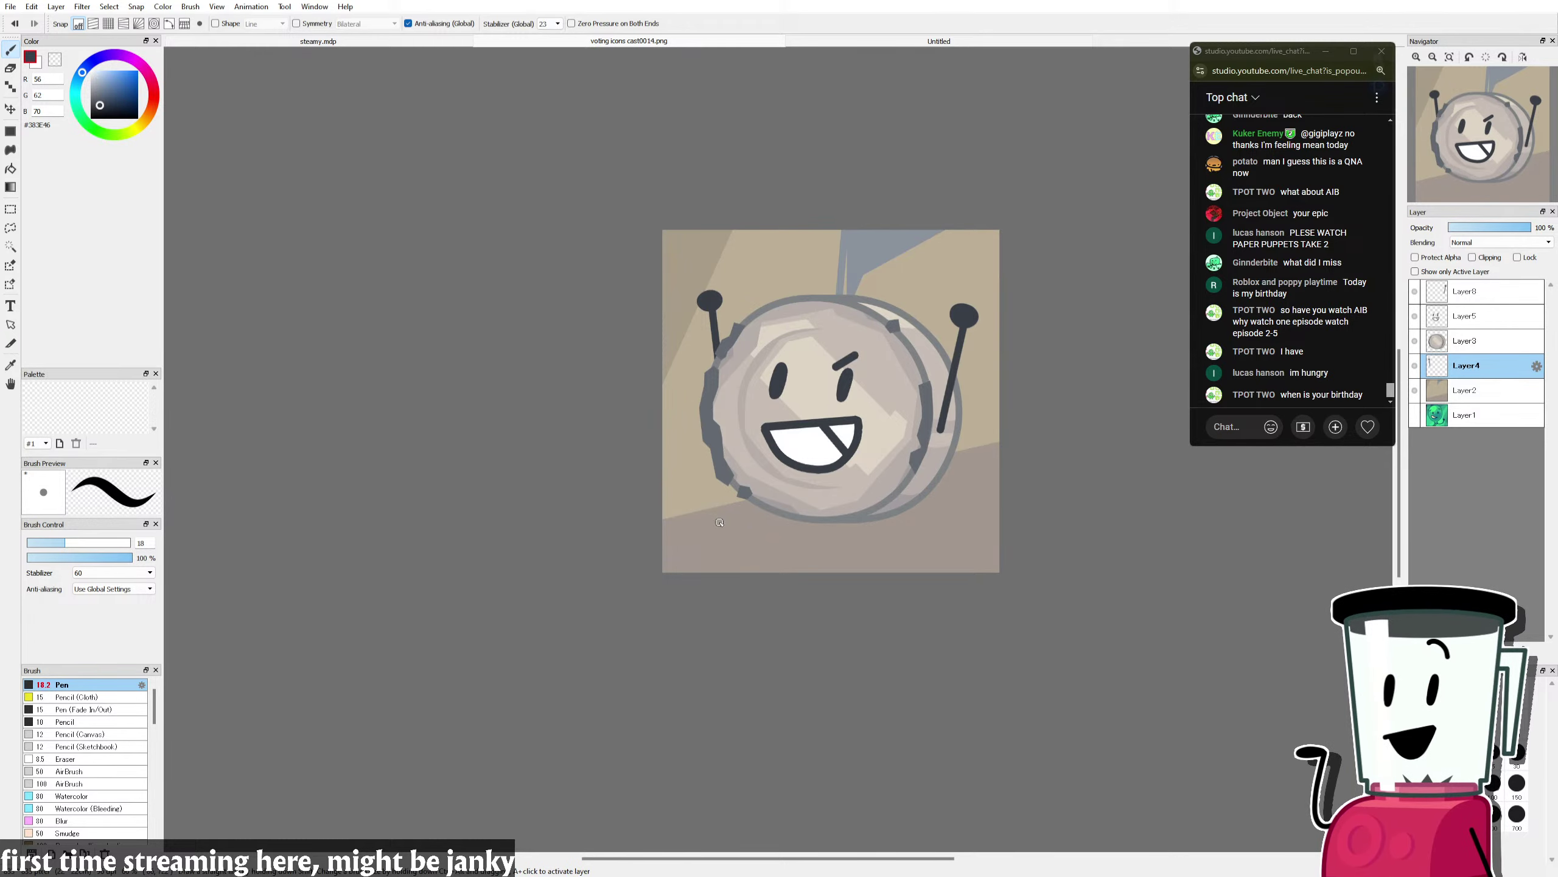
{"action": "scroll", "coordinate": [866, 498], "scroll_direction": "up", "scroll_amount": 2}
{"action": "left_click_drag", "start_coordinate": [908, 526], "coordinate": [1000, 577]}
{"action": "key", "text": "ctrl+z"}
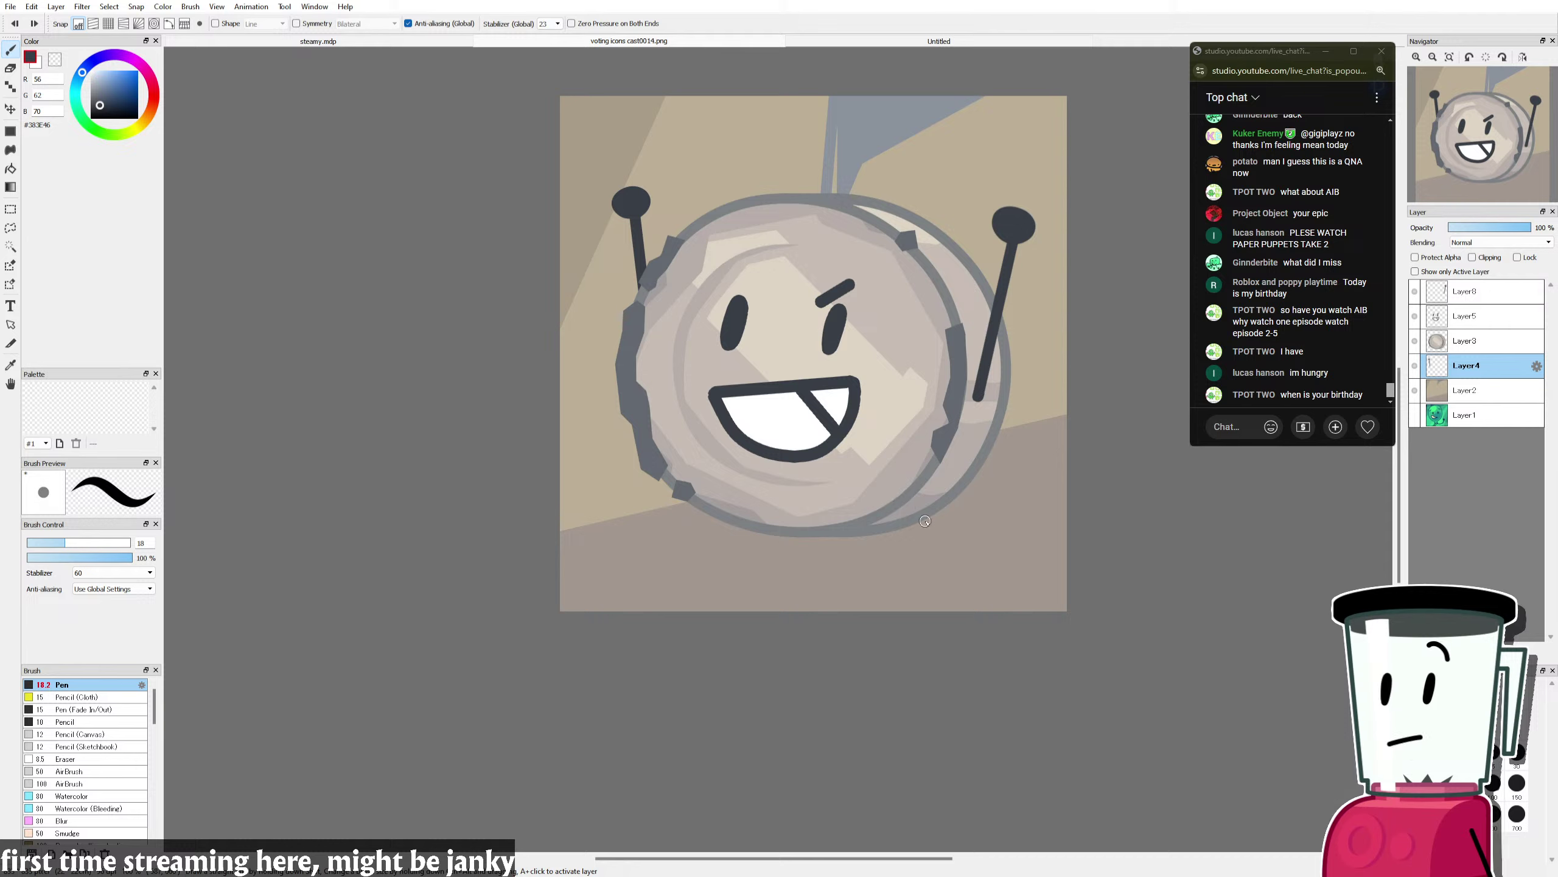
{"action": "left_click_drag", "start_coordinate": [921, 515], "coordinate": [976, 617]}
{"action": "key", "text": "ctrl+z"}
{"action": "mouse_move", "coordinate": [1002, 526]}
{"action": "left_mouse_down"}
{"action": "mouse_move", "coordinate": [955, 564]}
{"action": "mouse_move", "coordinate": [1000, 556]}
{"action": "left_mouse_up"}
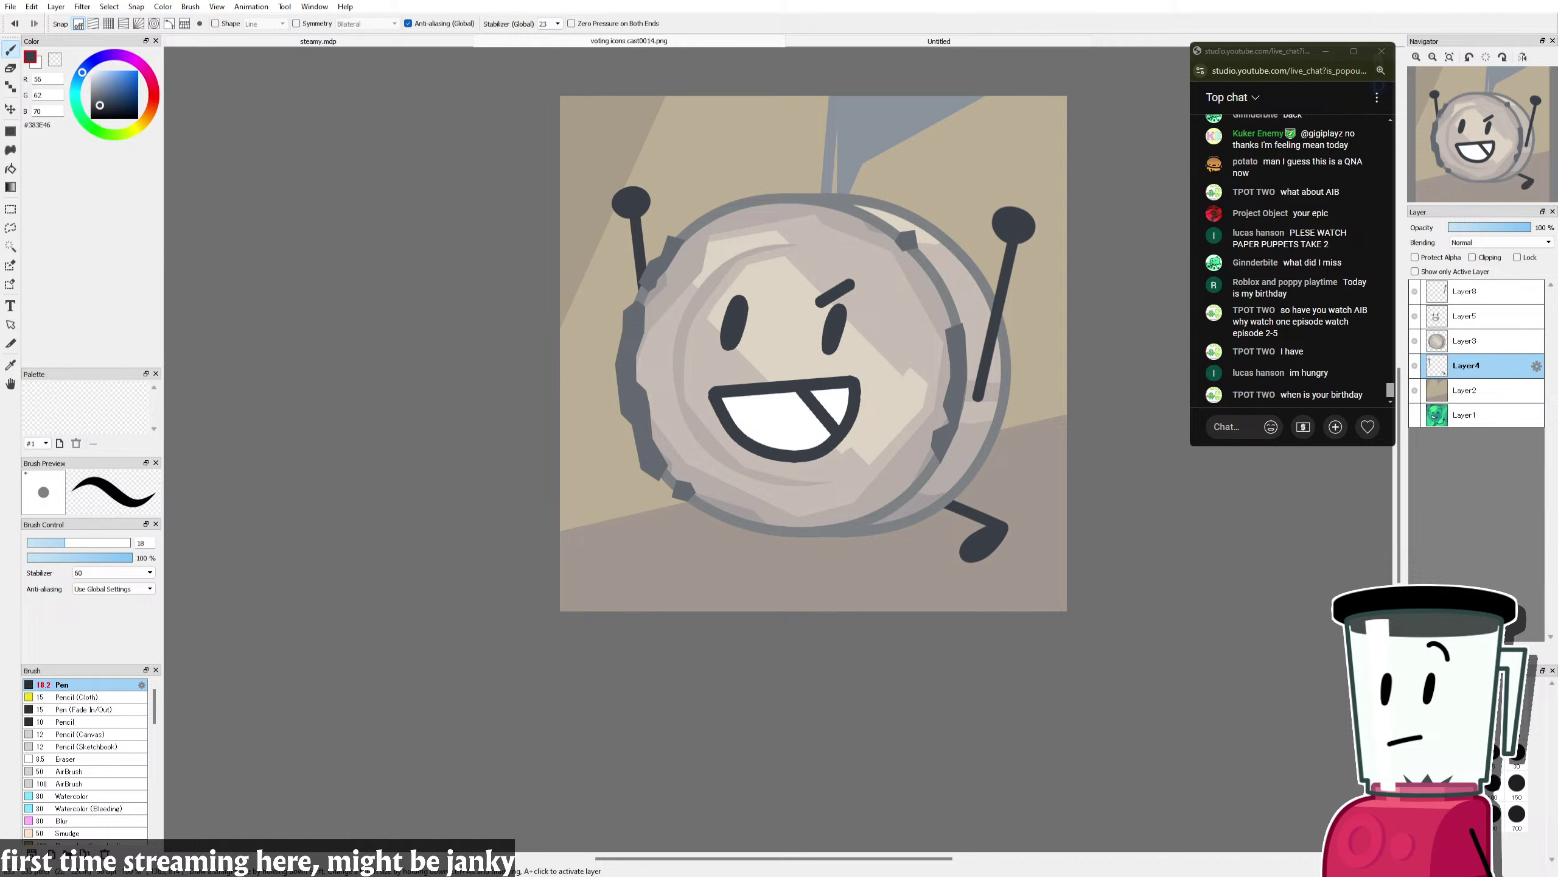
Step: Reactivate Layer4 and draw a second dark leg with an oval foot from behind the coin's lower-left edge
{"action": "left_click", "coordinate": [1456, 348]}
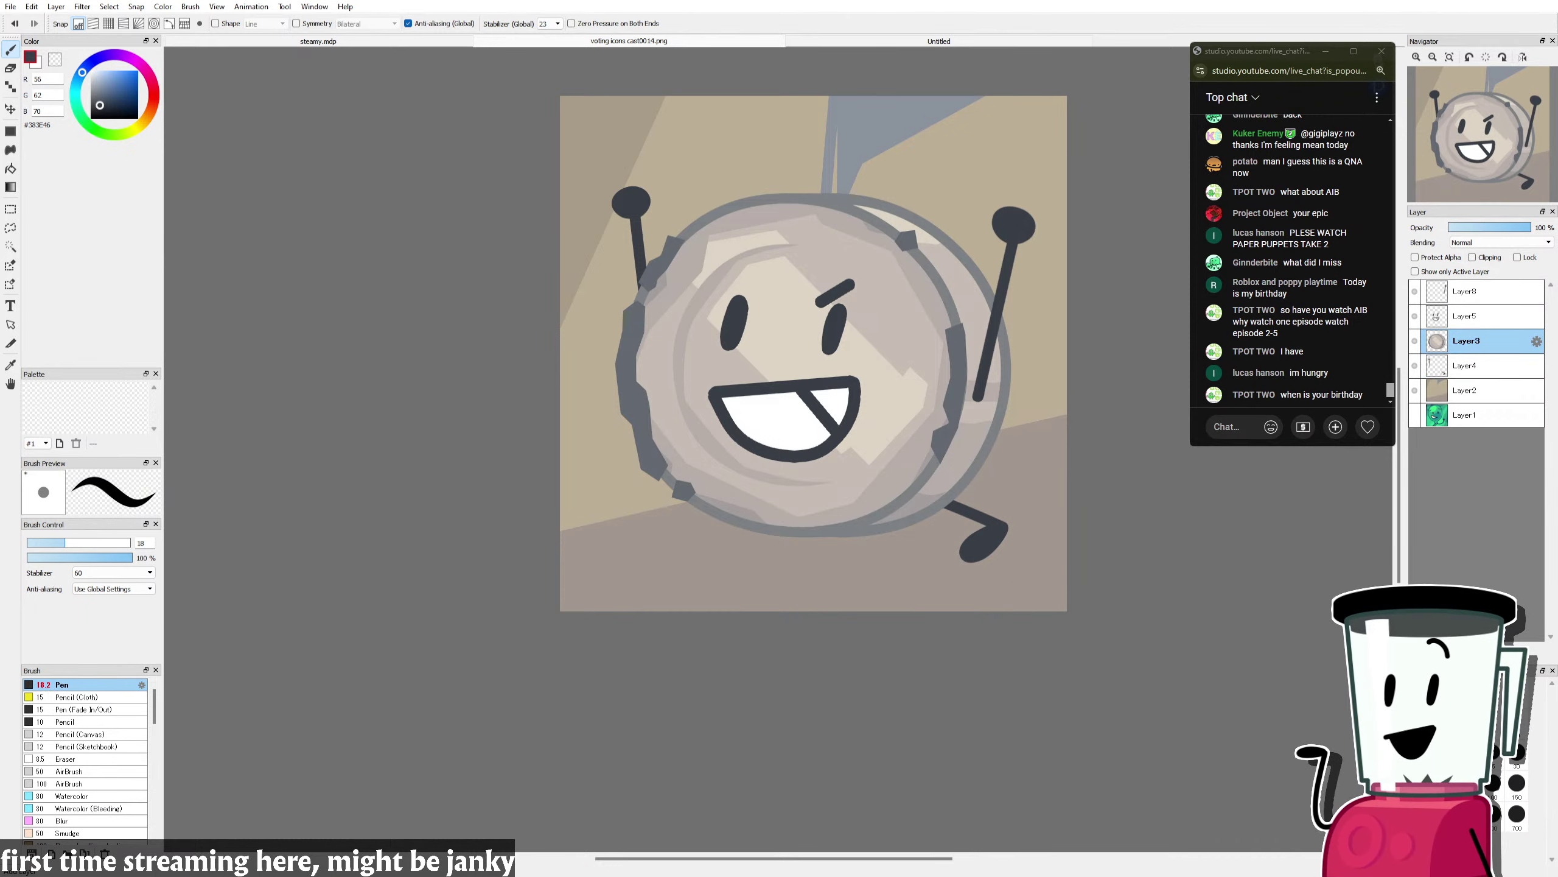
{"action": "left_click", "coordinate": [1472, 291]}
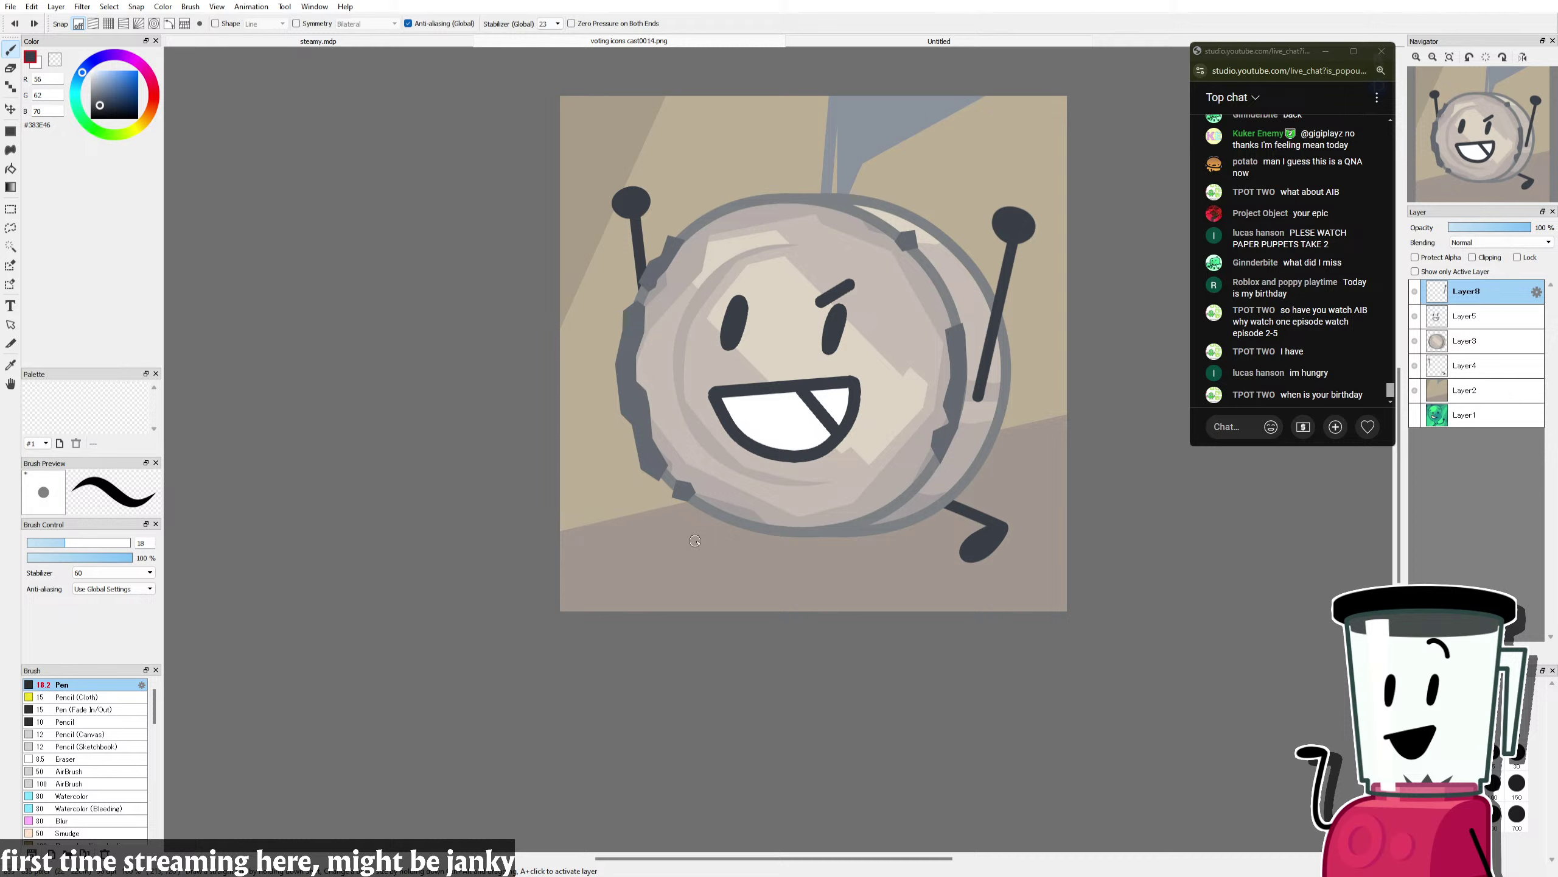
{"action": "left_click", "coordinate": [1463, 374]}
{"action": "left_click_drag", "start_coordinate": [729, 513], "coordinate": [656, 568]}
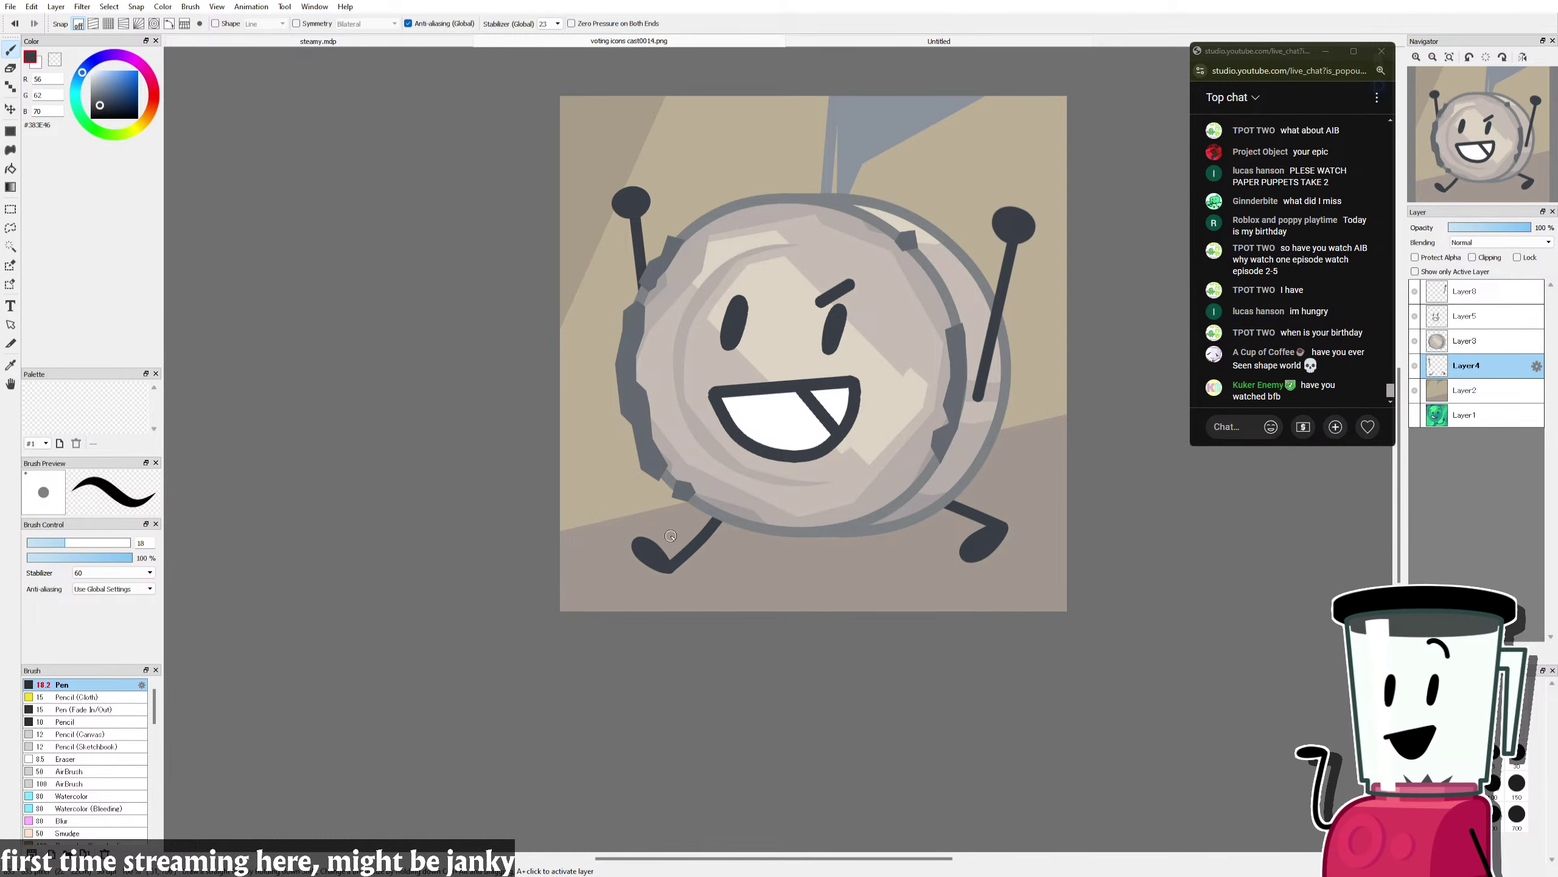
Step: Select the left leg with a rectangle, rotate it about 23° clockwise and move it up against the coin's rim
{"action": "scroll", "coordinate": [714, 505], "scroll_direction": "up", "scroll_amount": 2}
{"action": "left_click", "coordinate": [10, 211]}
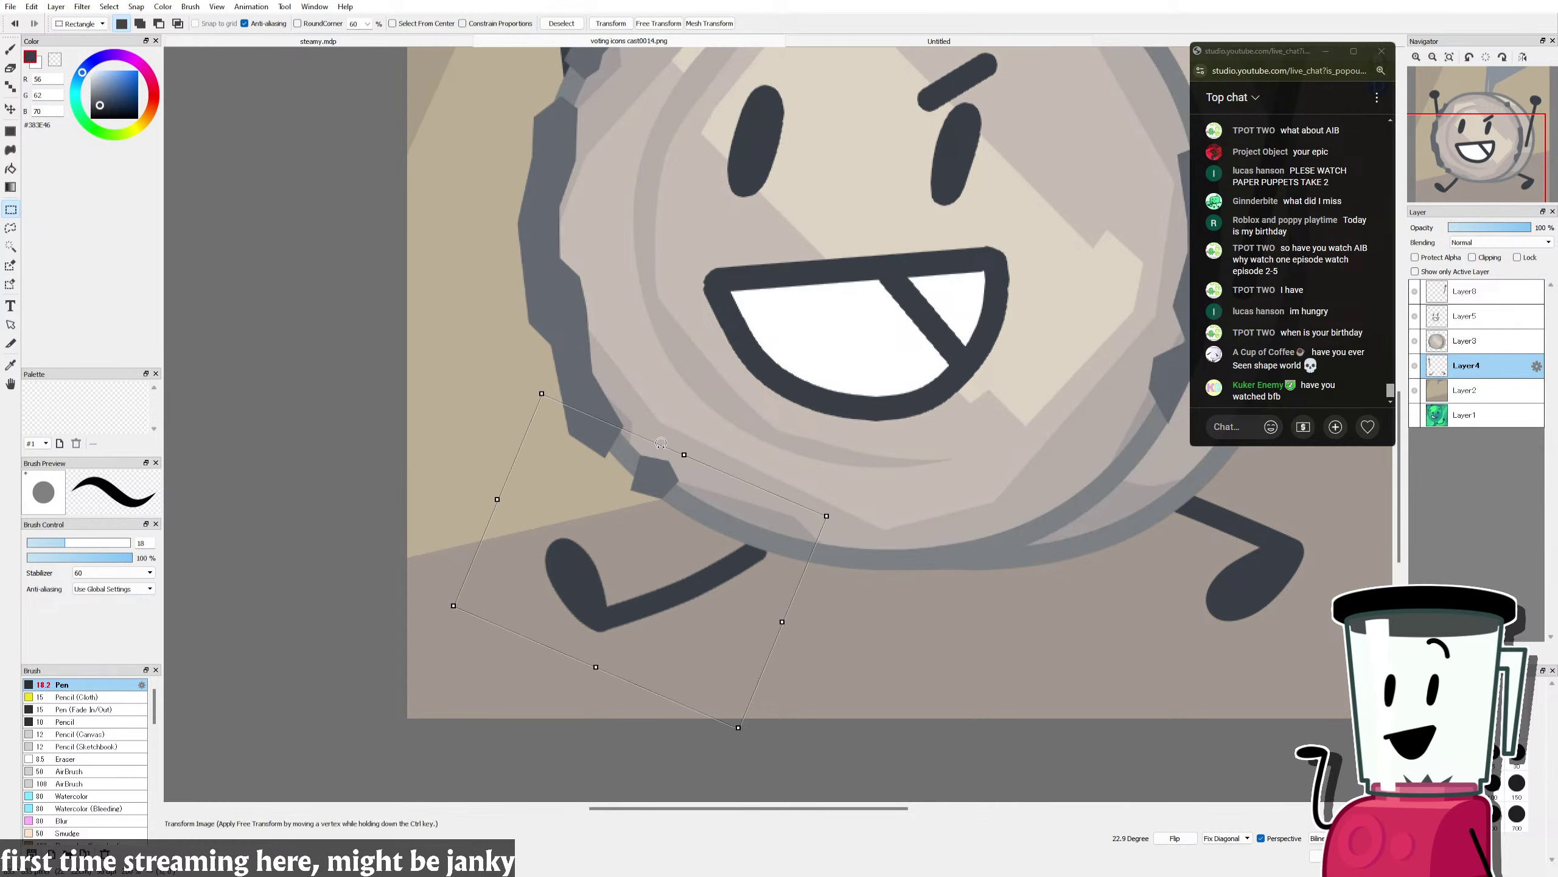
{"action": "left_click_drag", "start_coordinate": [695, 587], "coordinate": [670, 531]}
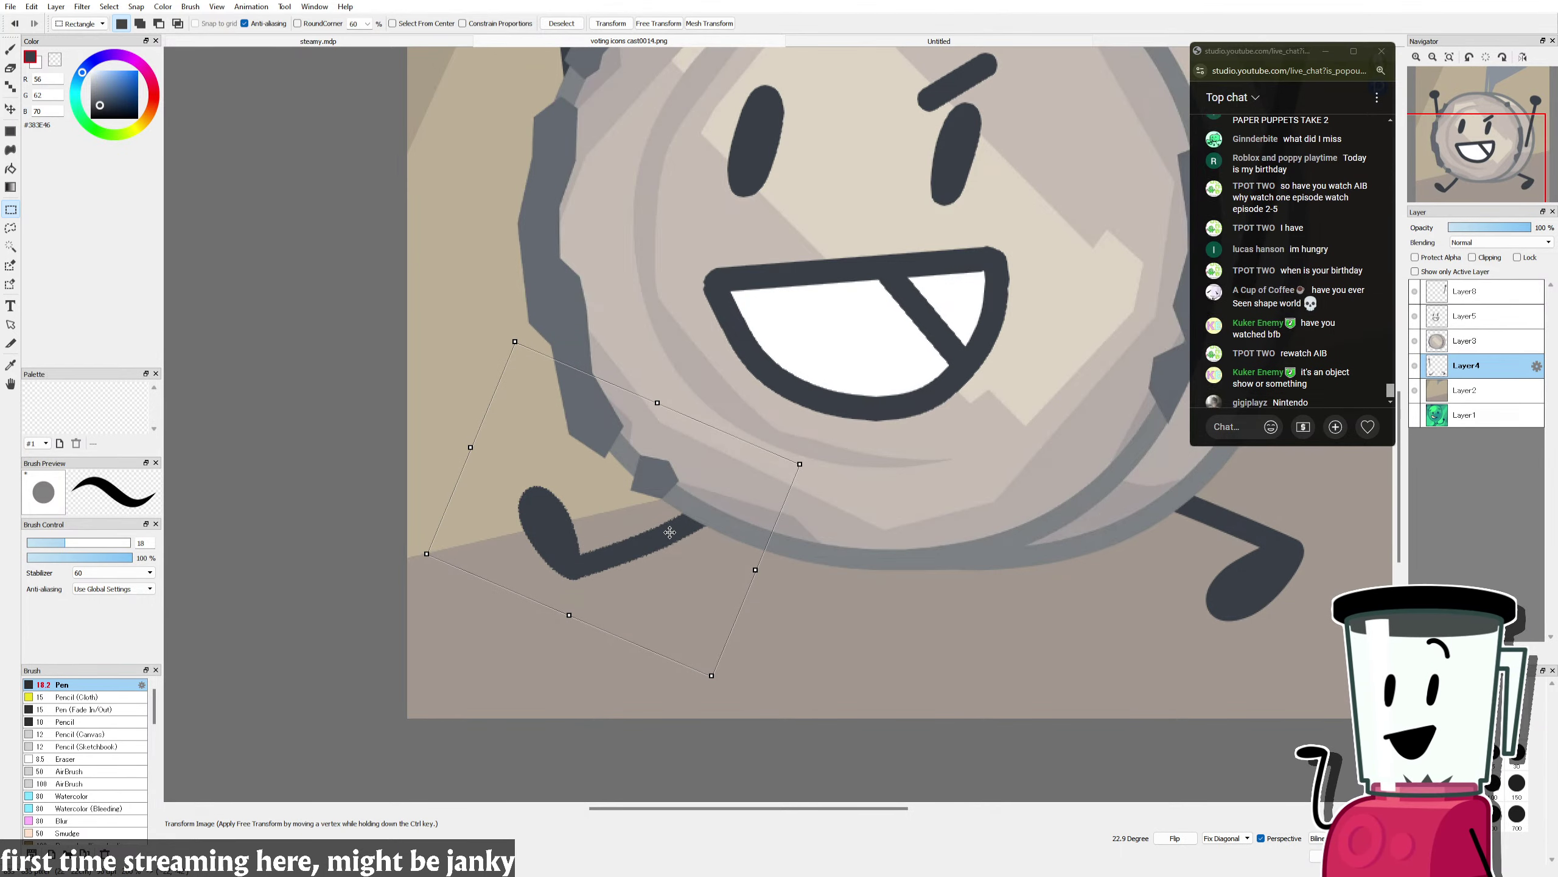
{"action": "key", "text": "Return"}
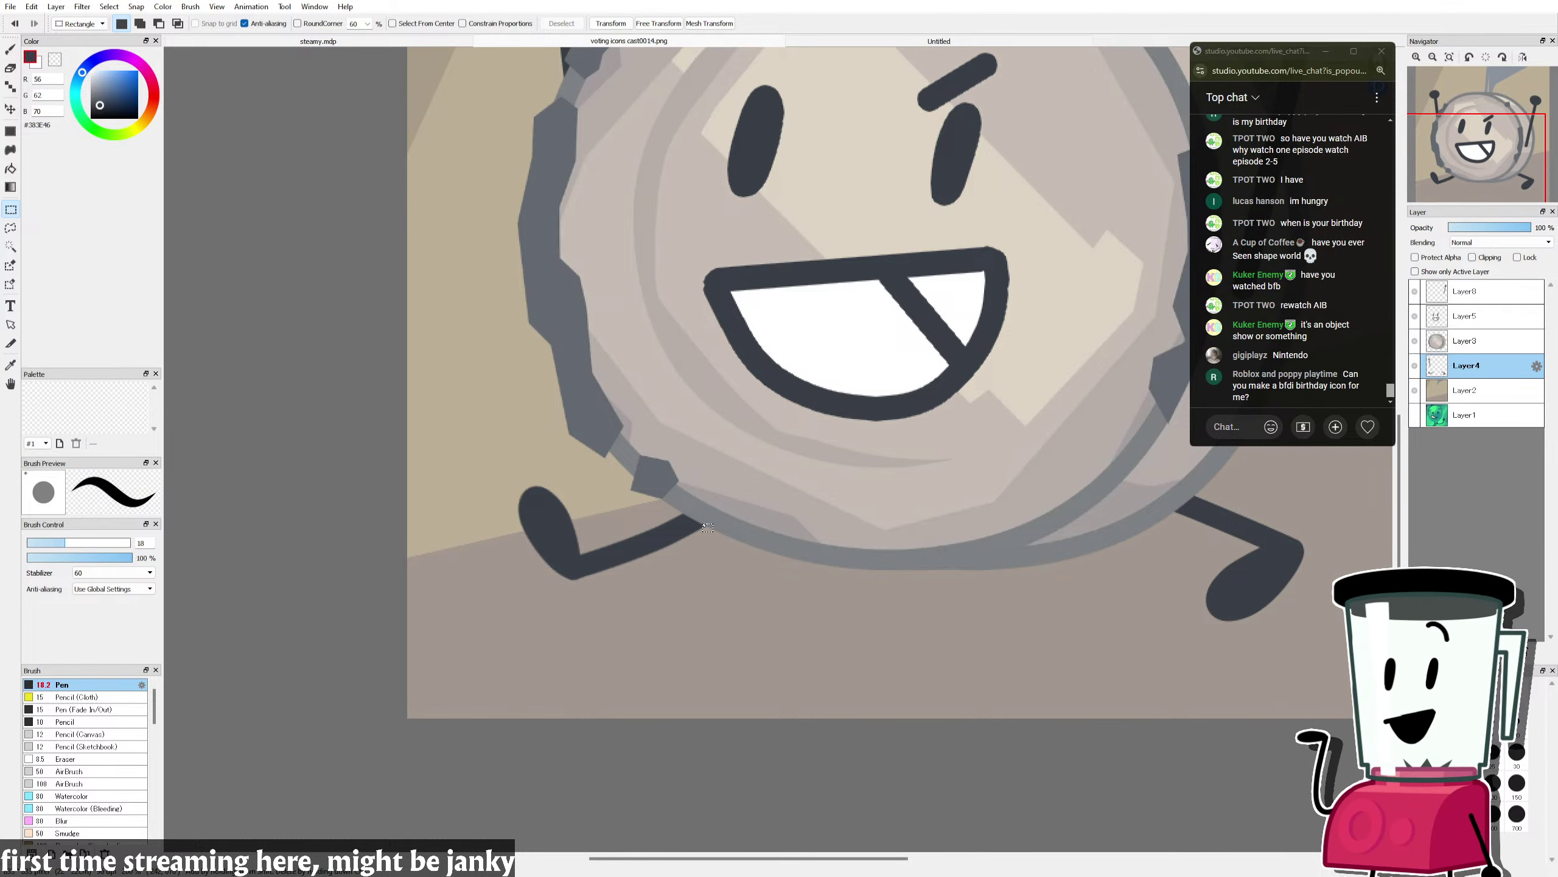
Step: Rotate the left leg about 5° counterclockwise, fine-tune its position against the coin, and deselect it
{"action": "scroll", "coordinate": [705, 528], "scroll_direction": "down", "scroll_amount": 1}
{"action": "key", "text": "ctrl+t"}
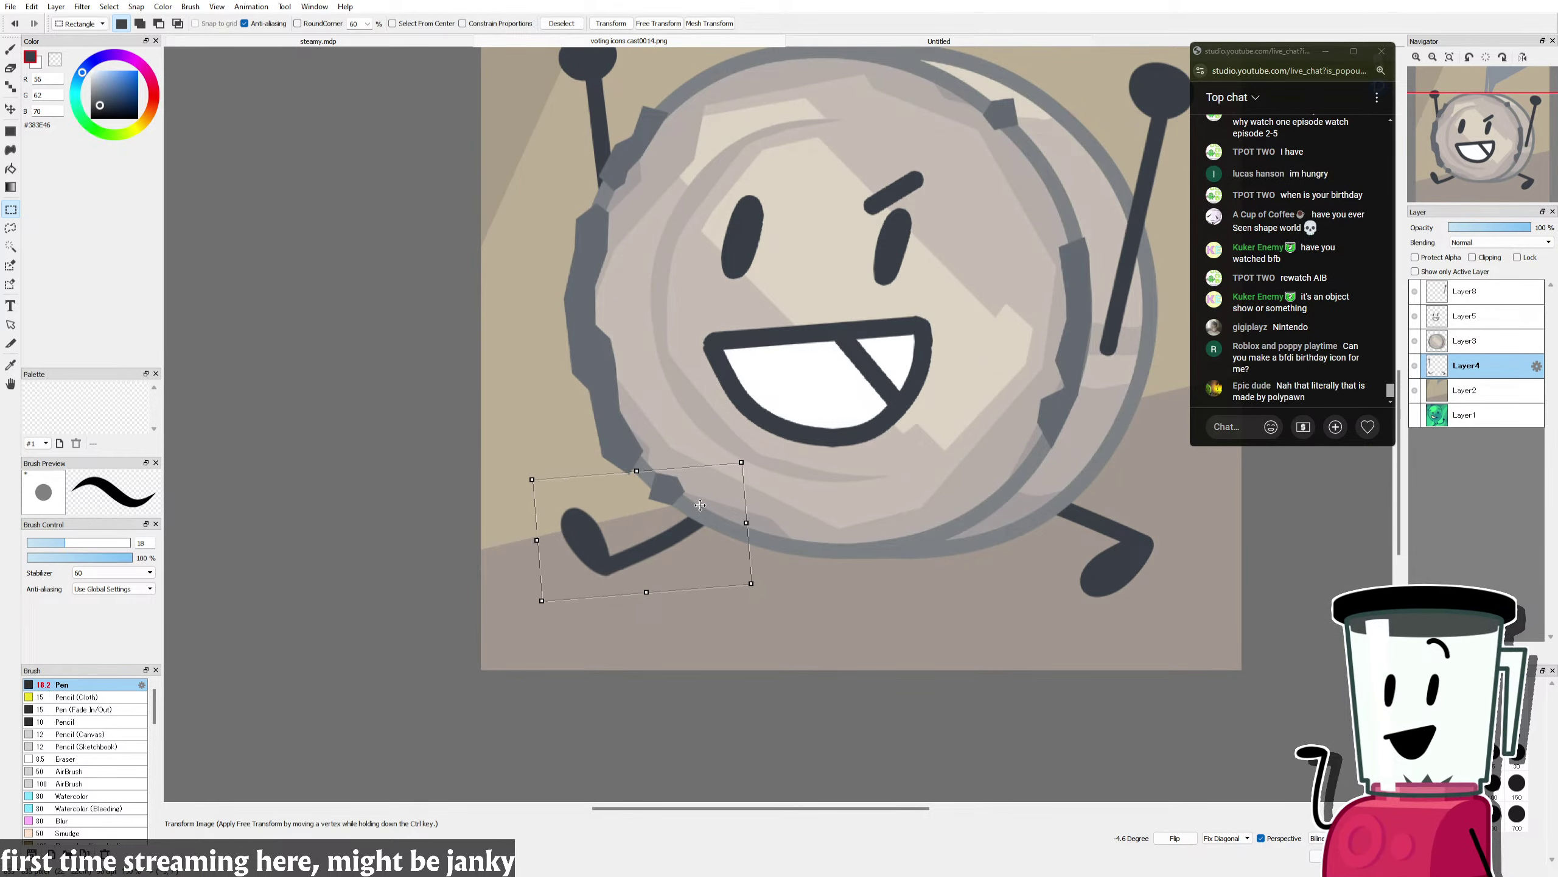
{"action": "left_click_drag", "start_coordinate": [689, 543], "coordinate": [705, 506]}
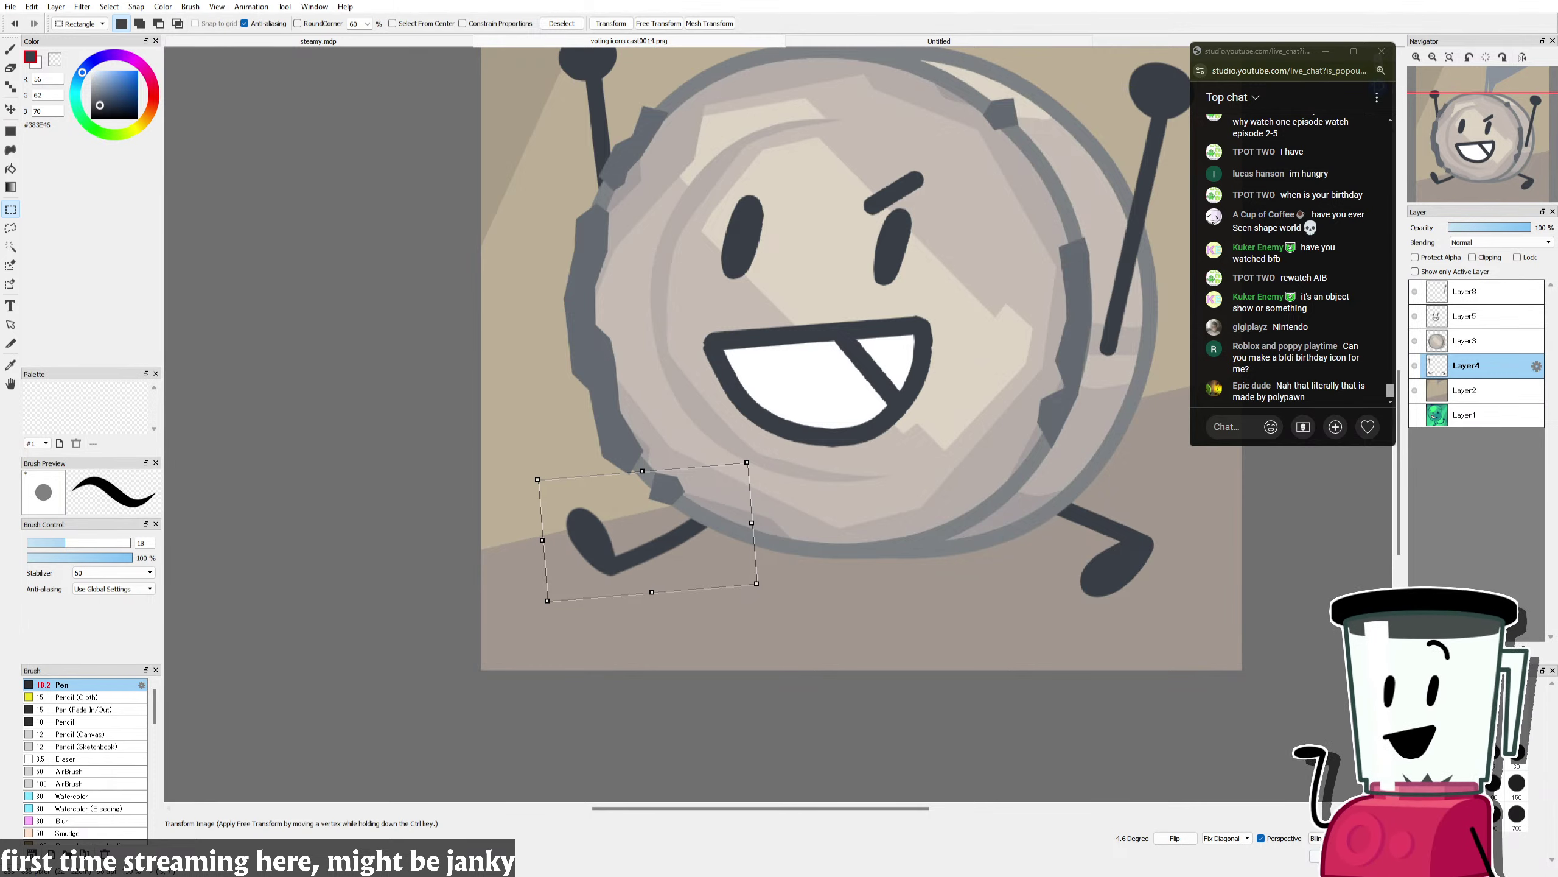
{"action": "key", "text": "Return"}
{"action": "left_click", "coordinate": [1003, 613]}
Step: Select the right leg, rotate it about 14° clockwise and reposition it under the coin's lower-right edge
{"action": "scroll", "coordinate": [939, 591], "scroll_direction": "down", "scroll_amount": 5}
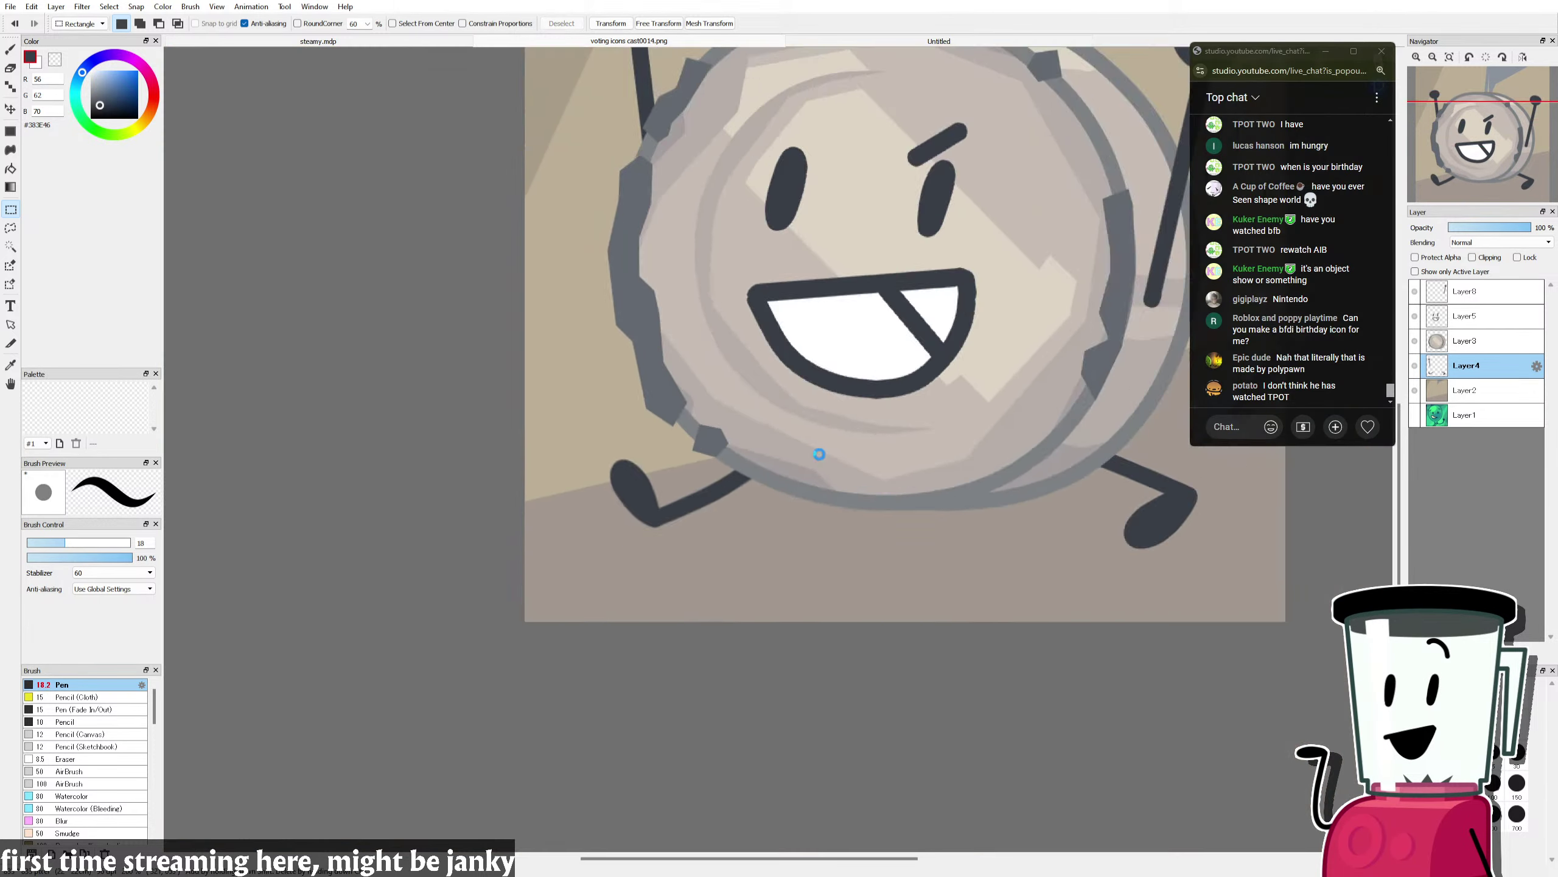
{"action": "mouse_move", "coordinate": [1017, 432]}
{"action": "left_mouse_down"}
{"action": "mouse_move", "coordinate": [901, 529]}
{"action": "mouse_move", "coordinate": [872, 520]}
{"action": "left_mouse_up"}
{"action": "key", "text": "ctrl+t"}
{"action": "left_click_drag", "start_coordinate": [971, 481], "coordinate": [964, 494]}
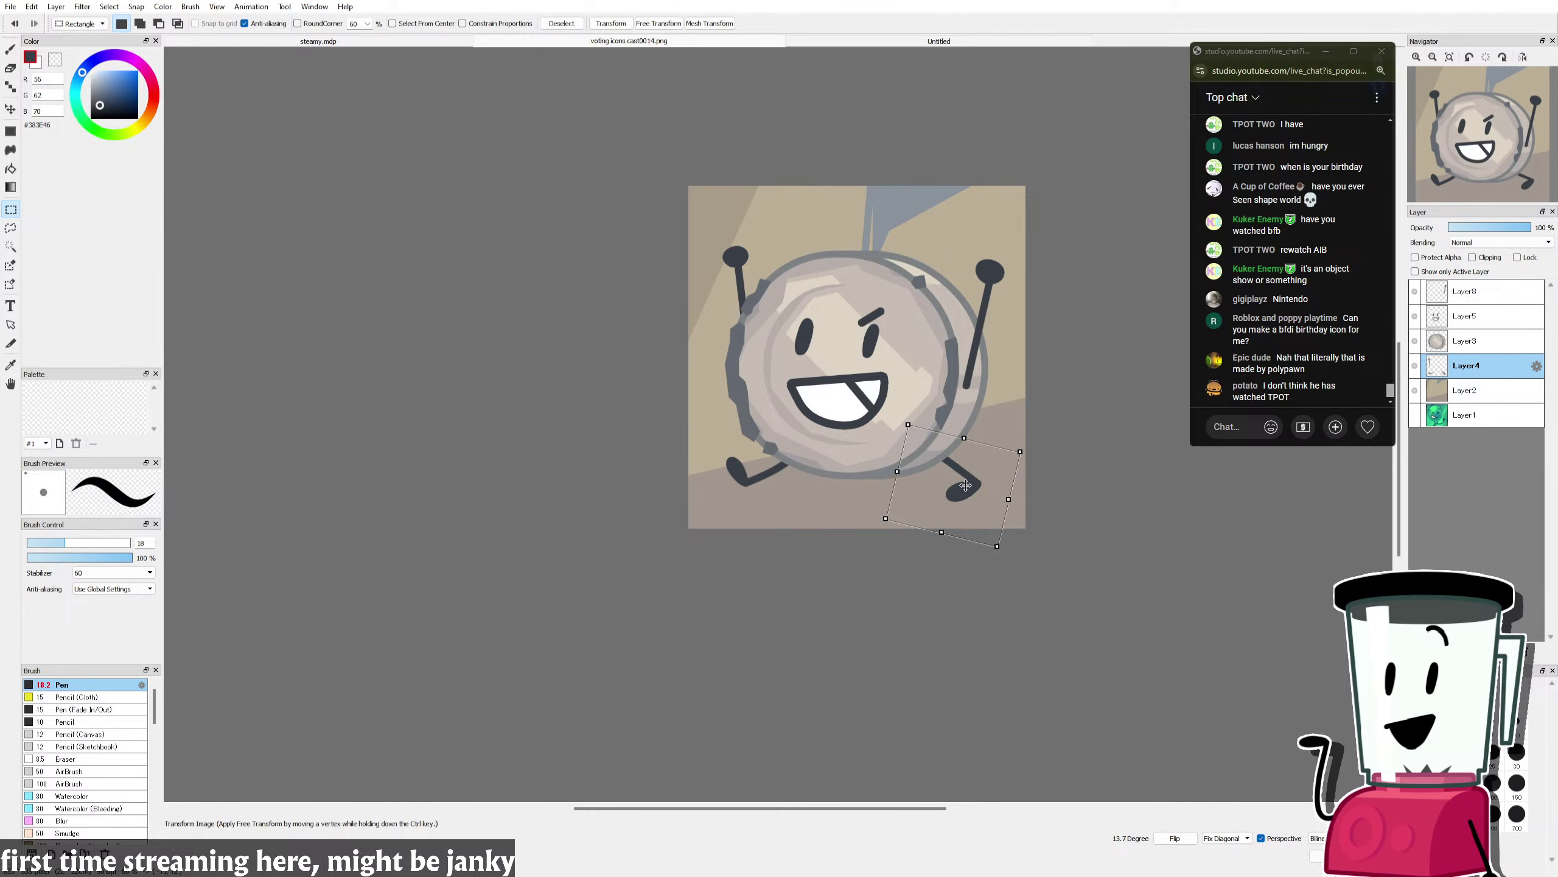
{"action": "key", "text": "Escape"}
Step: Select the left leg, rotate it about 95° counterclockwise and move it inward beneath the coin
{"action": "mouse_move", "coordinate": [710, 437]}
{"action": "left_mouse_down"}
{"action": "mouse_move", "coordinate": [800, 520]}
{"action": "mouse_move", "coordinate": [778, 484]}
{"action": "left_mouse_up"}
{"action": "key", "text": "ctrl+t"}
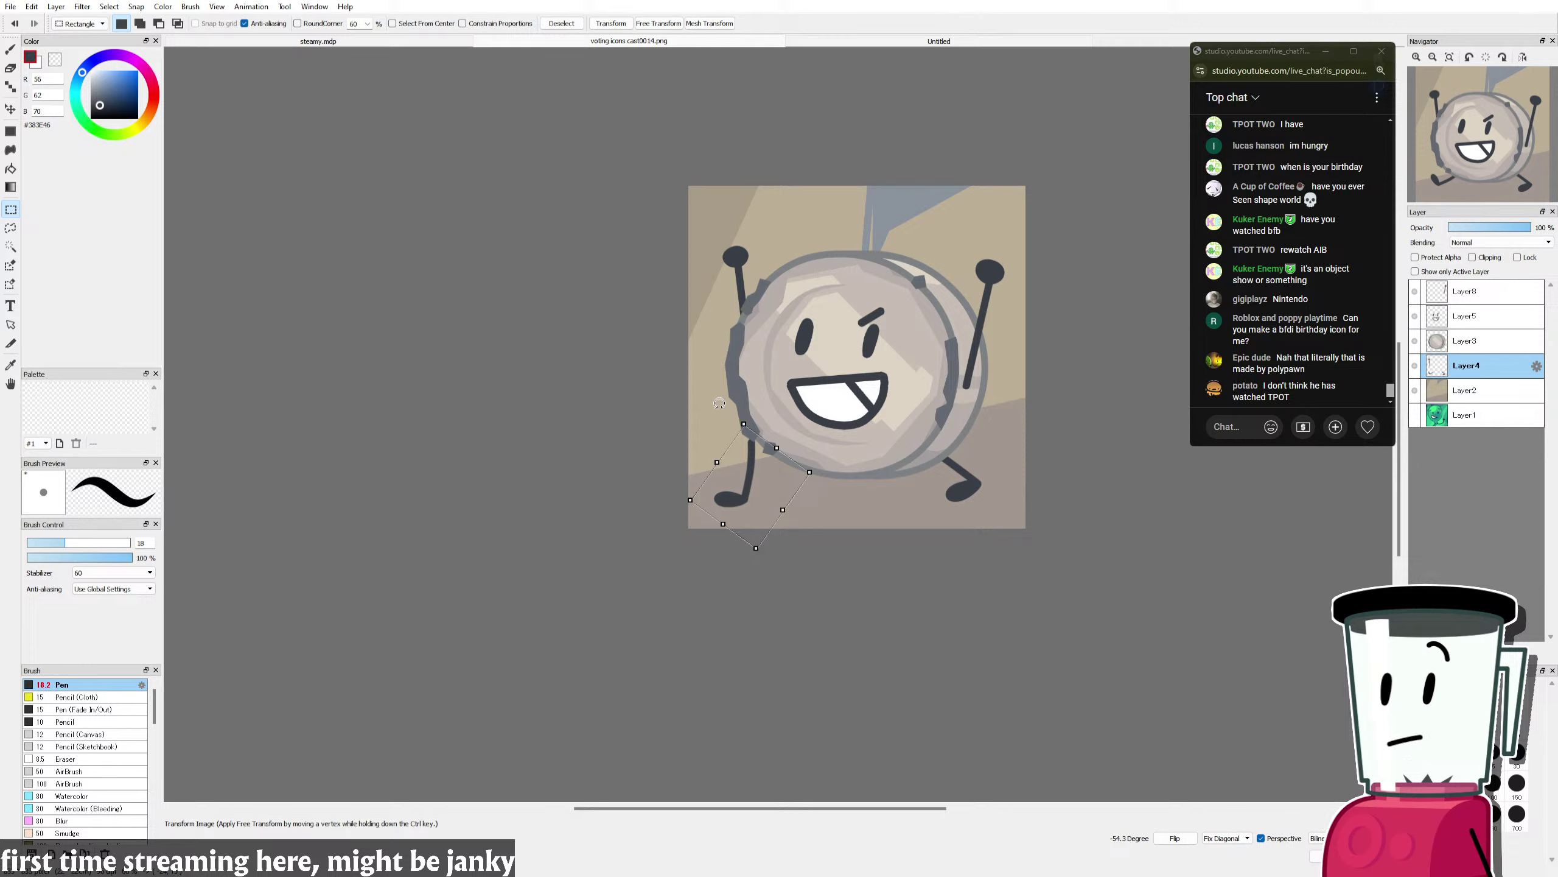
{"action": "left_click_drag", "start_coordinate": [720, 404], "coordinate": [784, 405]}
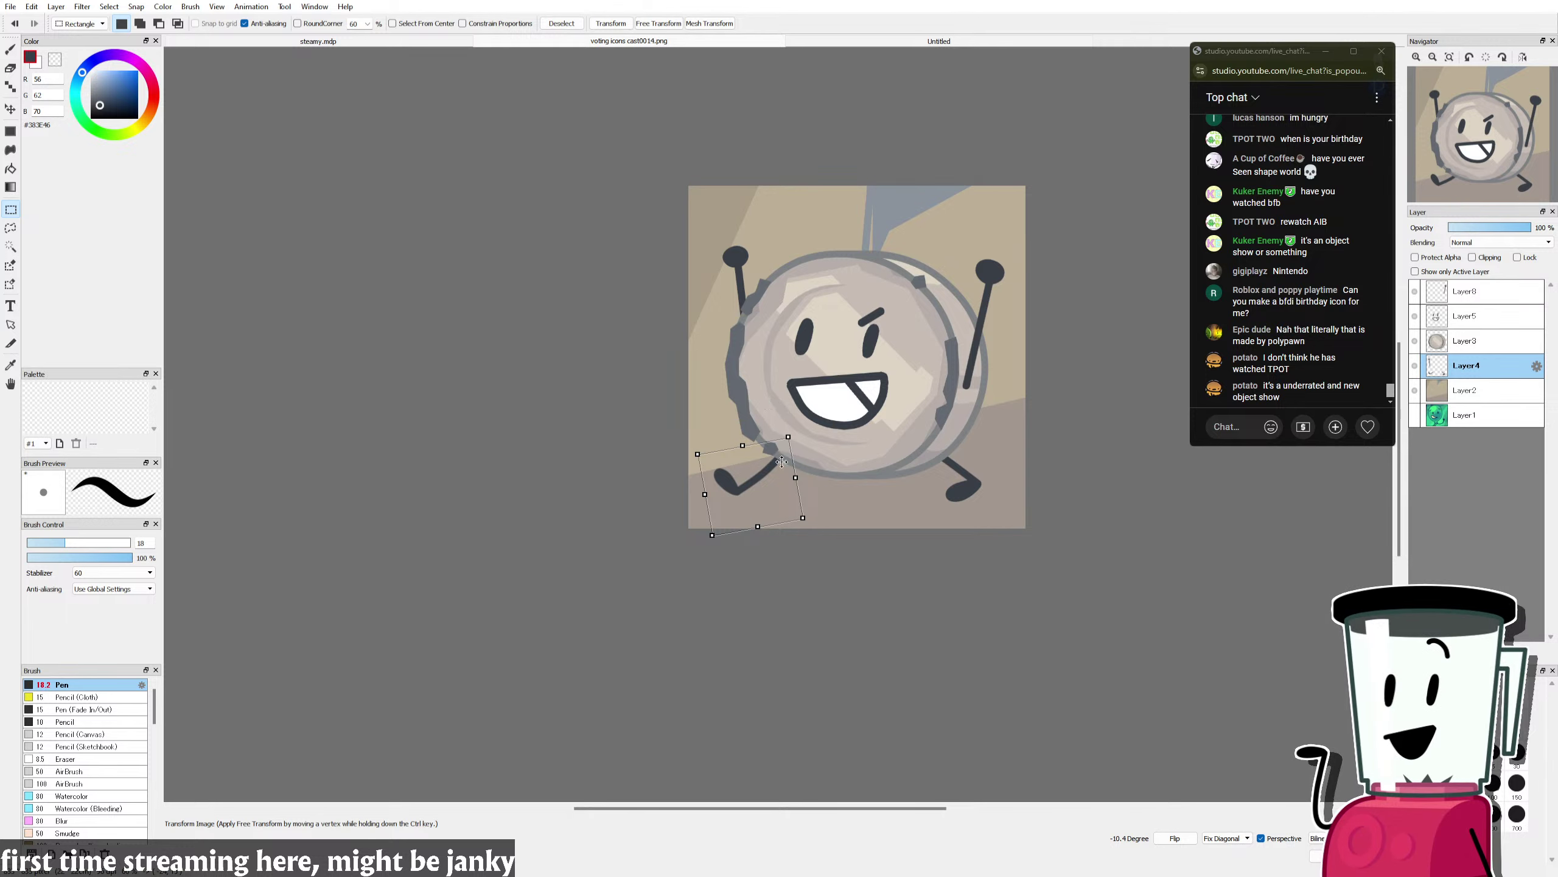
{"action": "left_click_drag", "start_coordinate": [767, 488], "coordinate": [782, 472]}
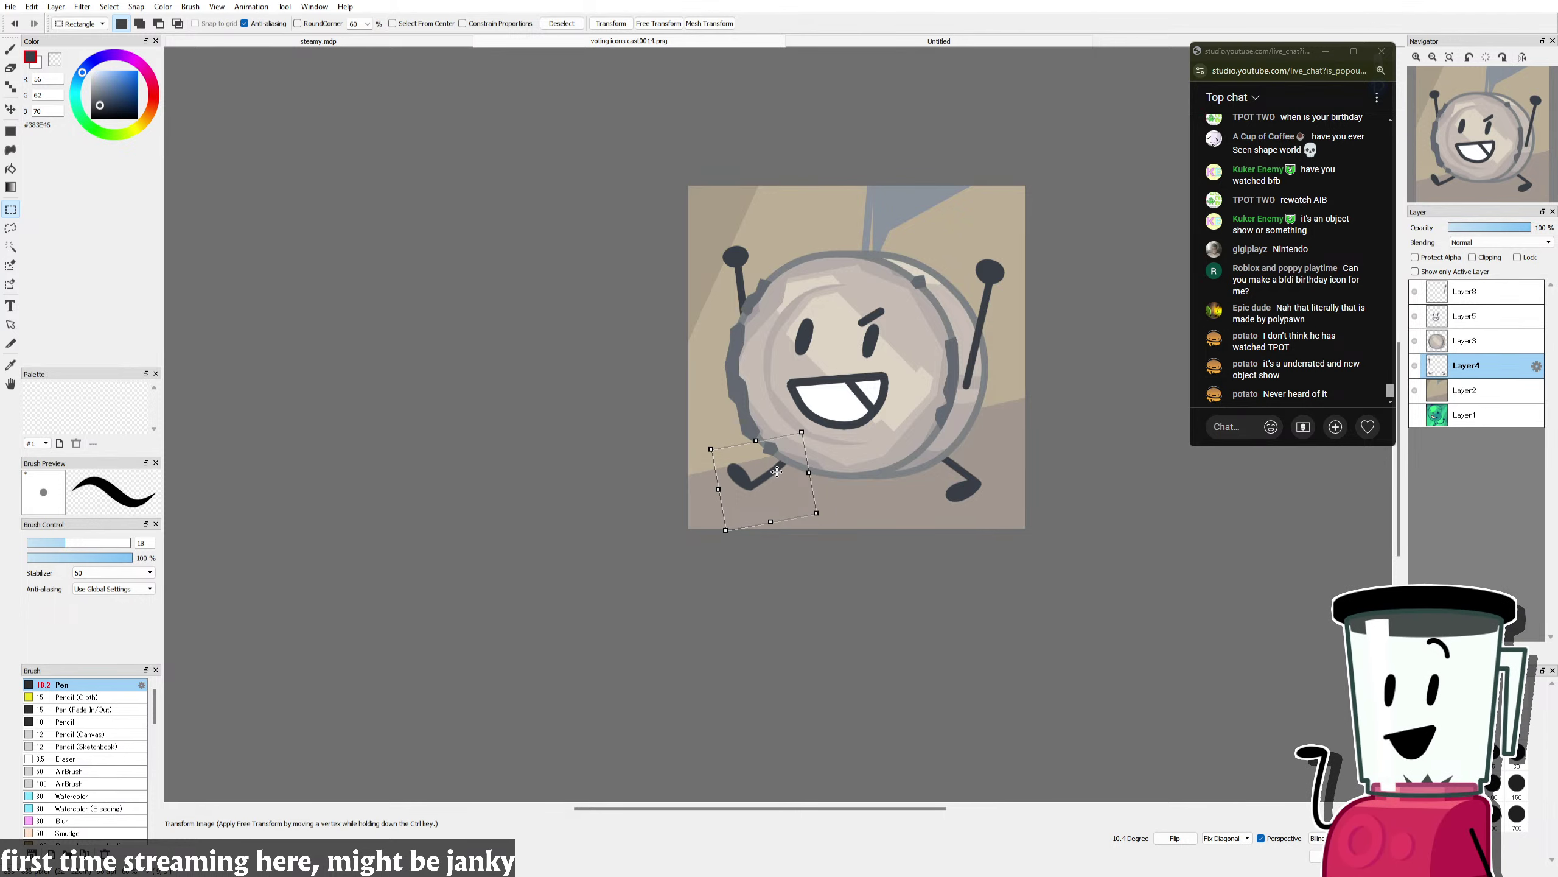
{"action": "left_click_drag", "start_coordinate": [697, 472], "coordinate": [749, 548]}
{"action": "left_click_drag", "start_coordinate": [753, 474], "coordinate": [824, 485]}
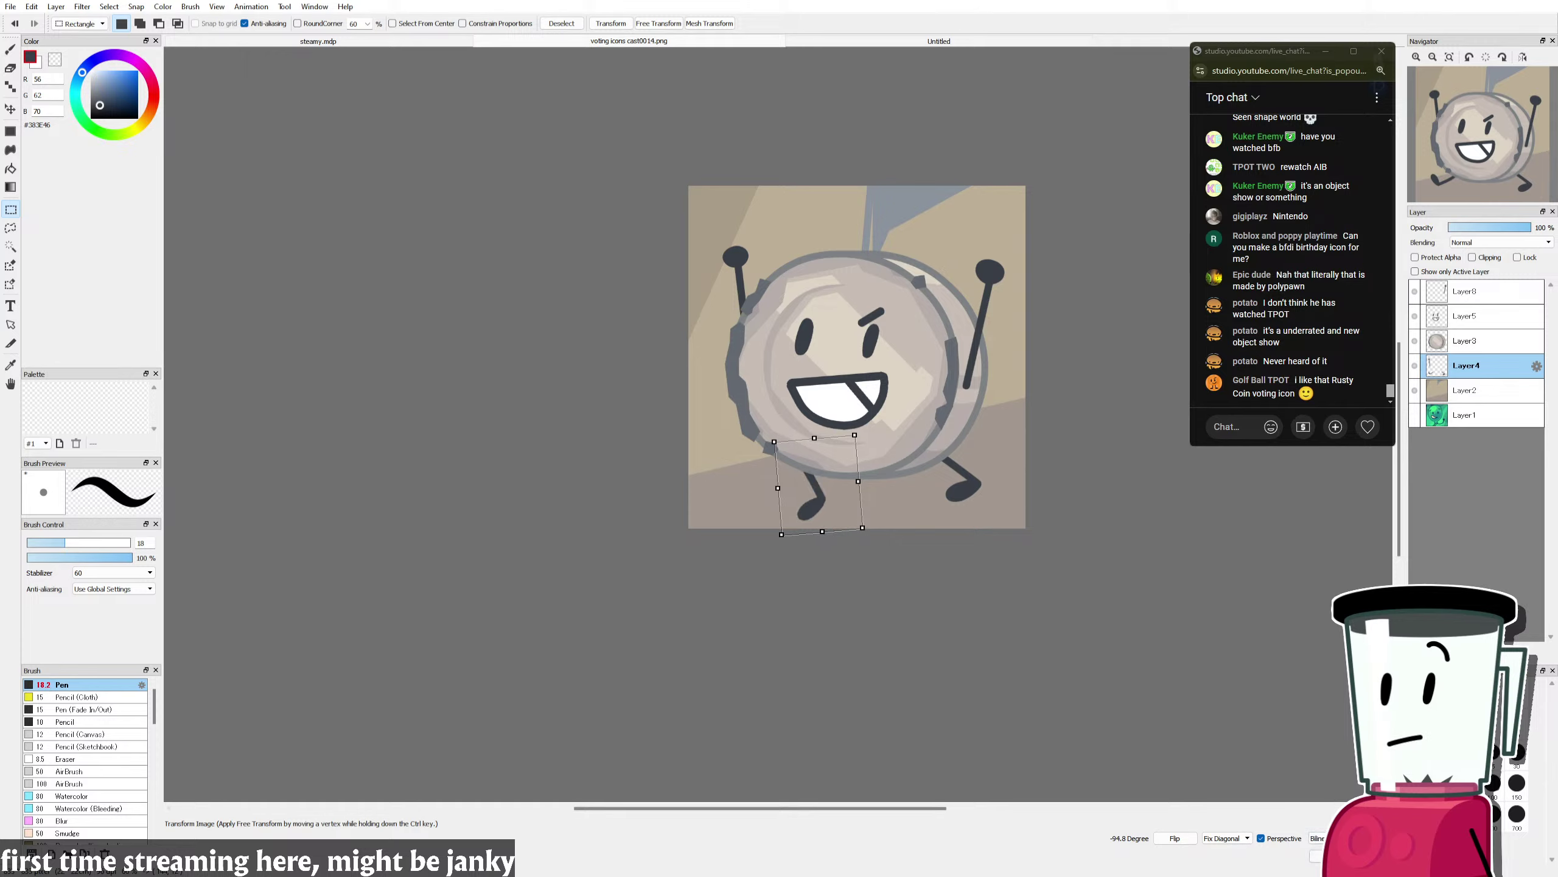
{"action": "key", "text": "Return"}
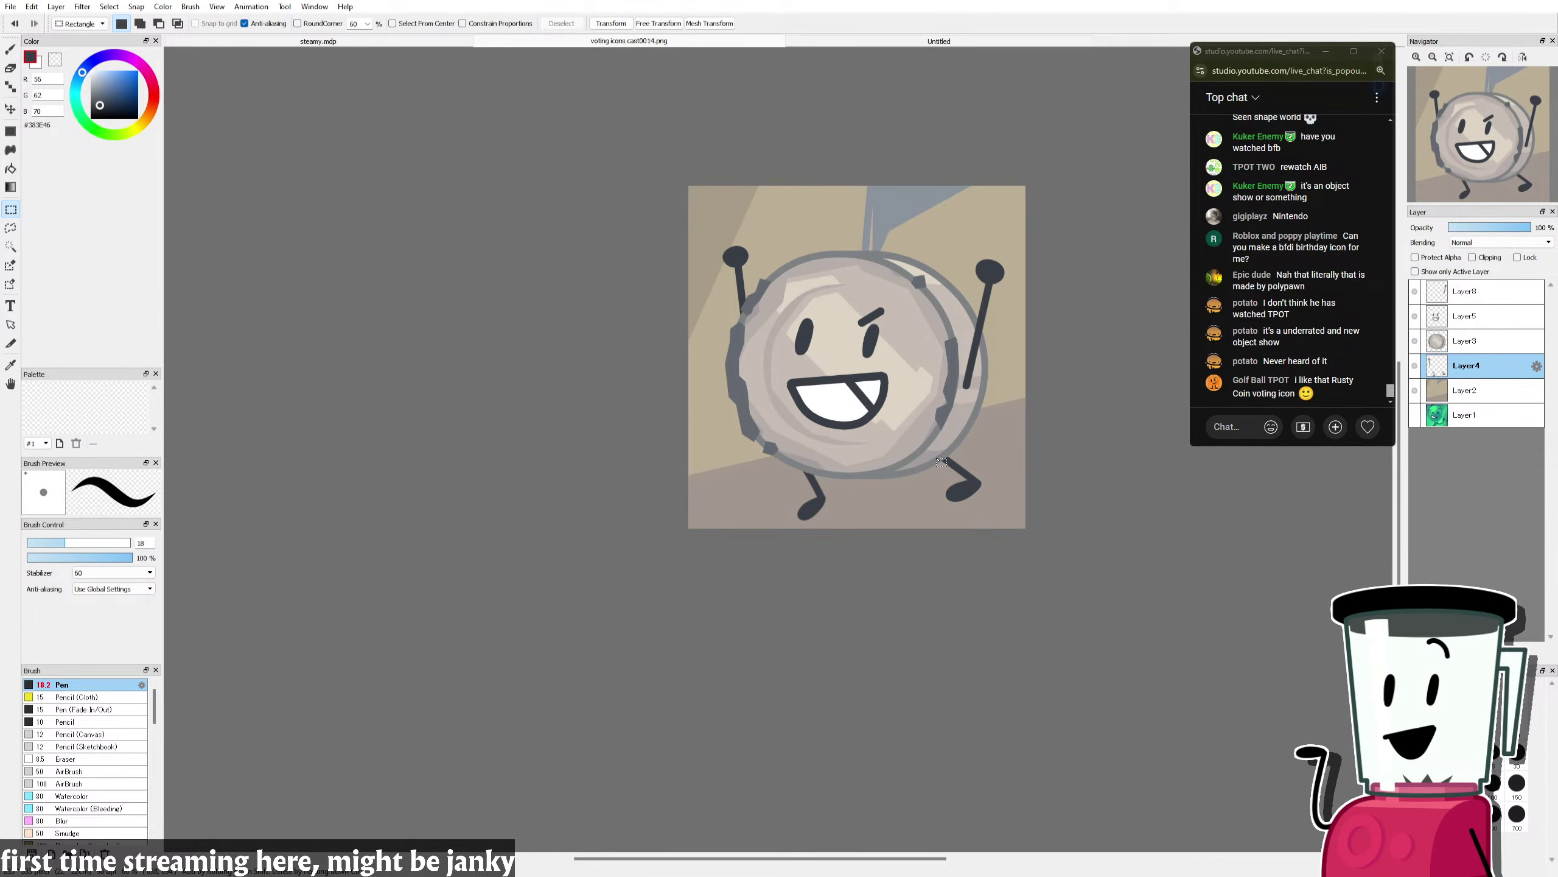
Step: Select the right leg, rotate it 15° clockwise and move it inward and down beneath the coin
{"action": "left_click_drag", "start_coordinate": [901, 436], "coordinate": [1009, 533]}
{"action": "key", "text": "ctrl+t"}
{"action": "left_click_drag", "start_coordinate": [984, 417], "coordinate": [1000, 427]}
{"action": "left_click_drag", "start_coordinate": [971, 488], "coordinate": [937, 504]}
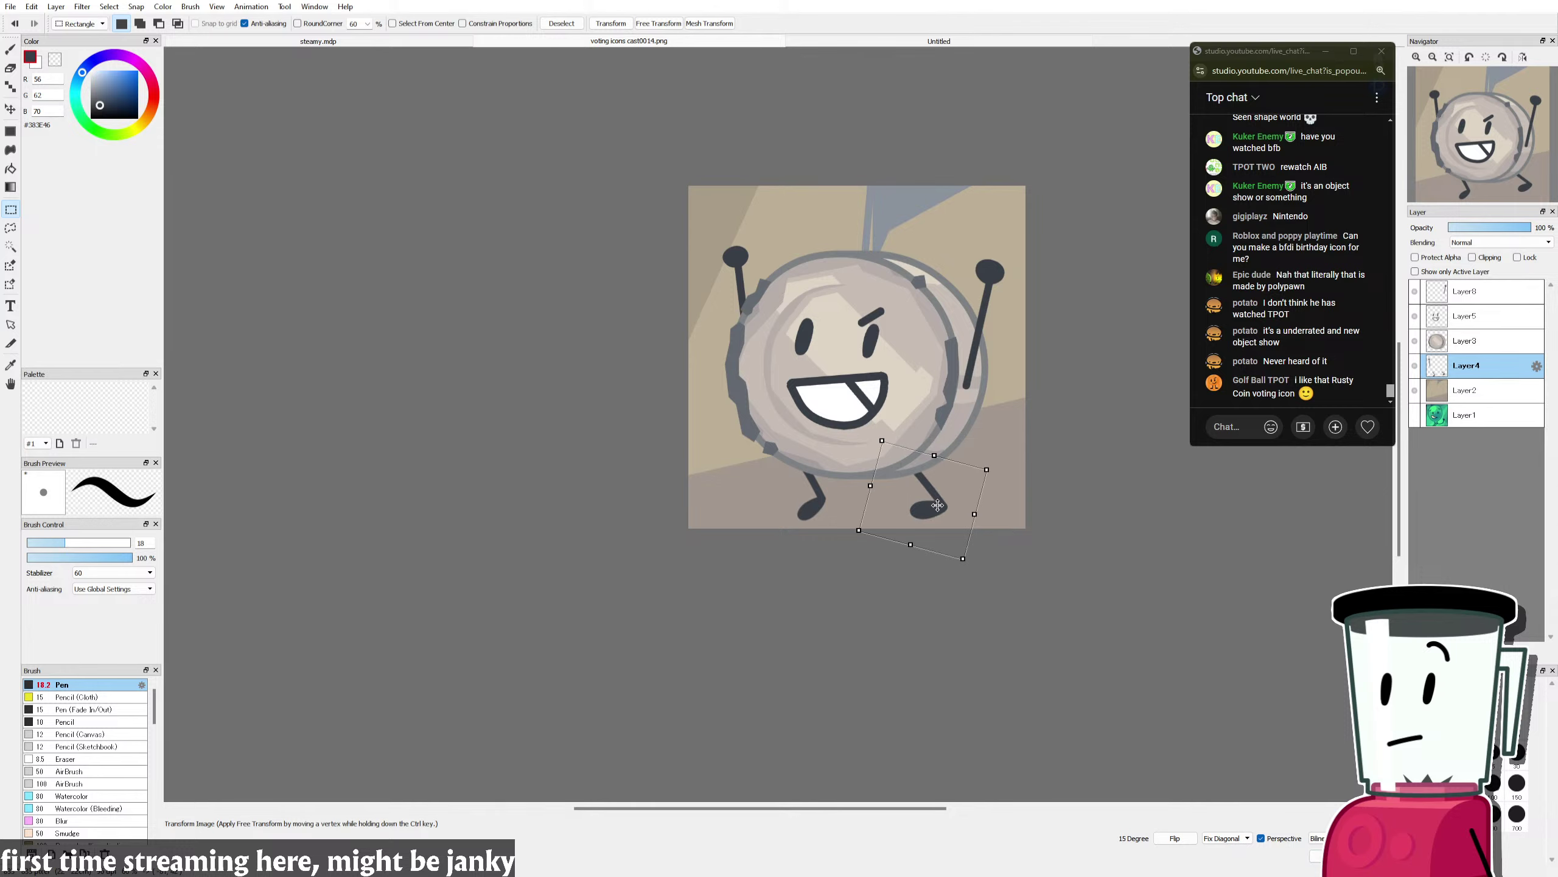
{"action": "key", "text": "Return"}
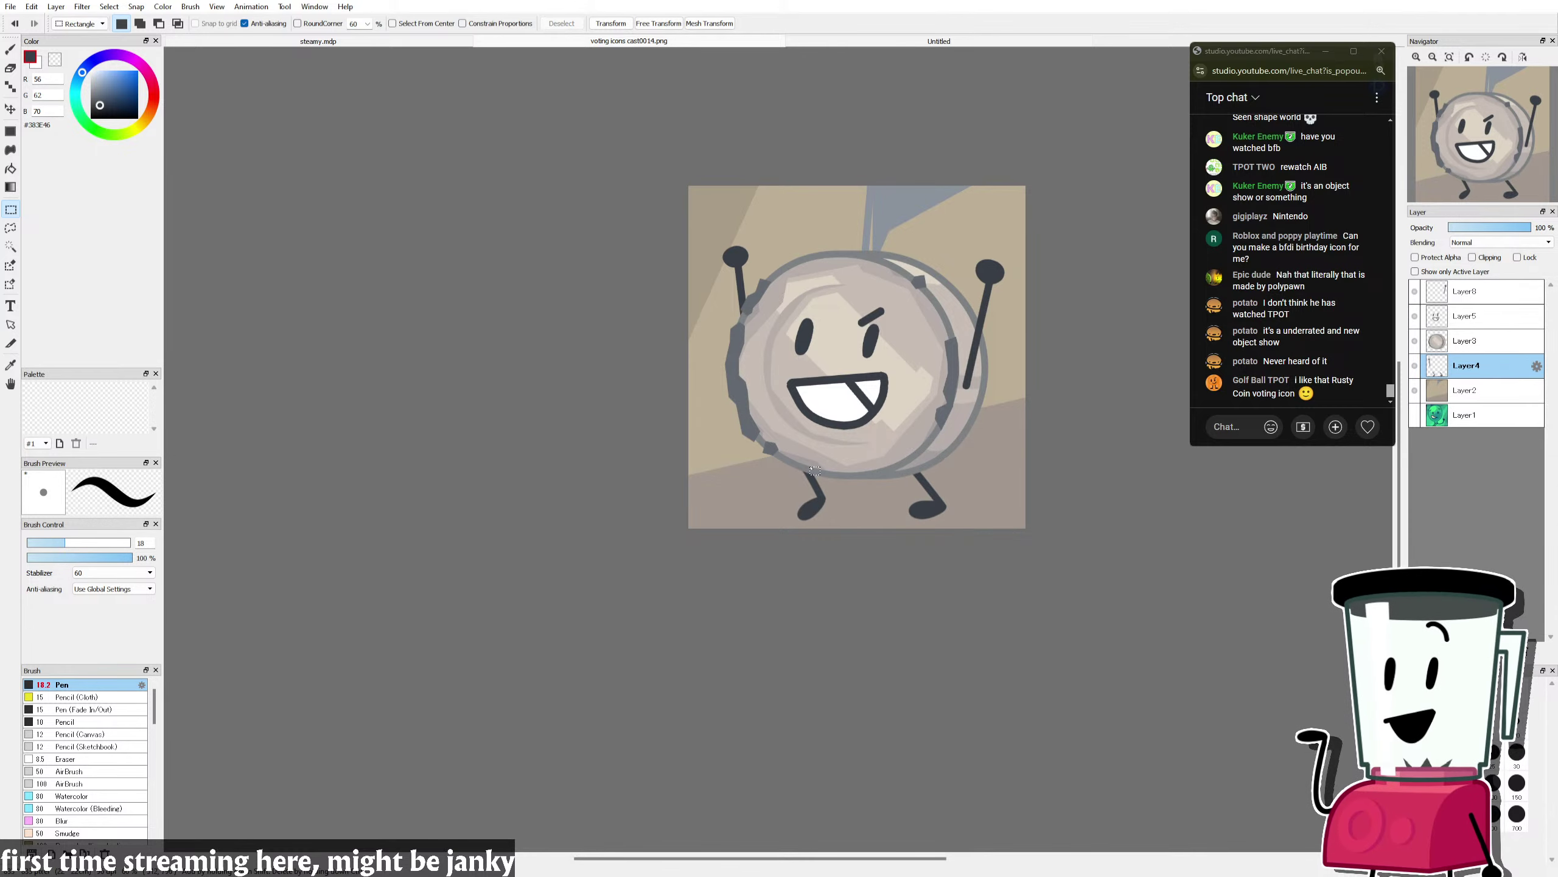
Step: Select the left leg beneath the coin and rotate it about 16° clockwise
{"action": "scroll", "coordinate": [800, 459], "scroll_direction": "up", "scroll_amount": 3}
{"action": "left_click_drag", "start_coordinate": [758, 442], "coordinate": [894, 614]}
{"action": "key", "text": "ctrl+t"}
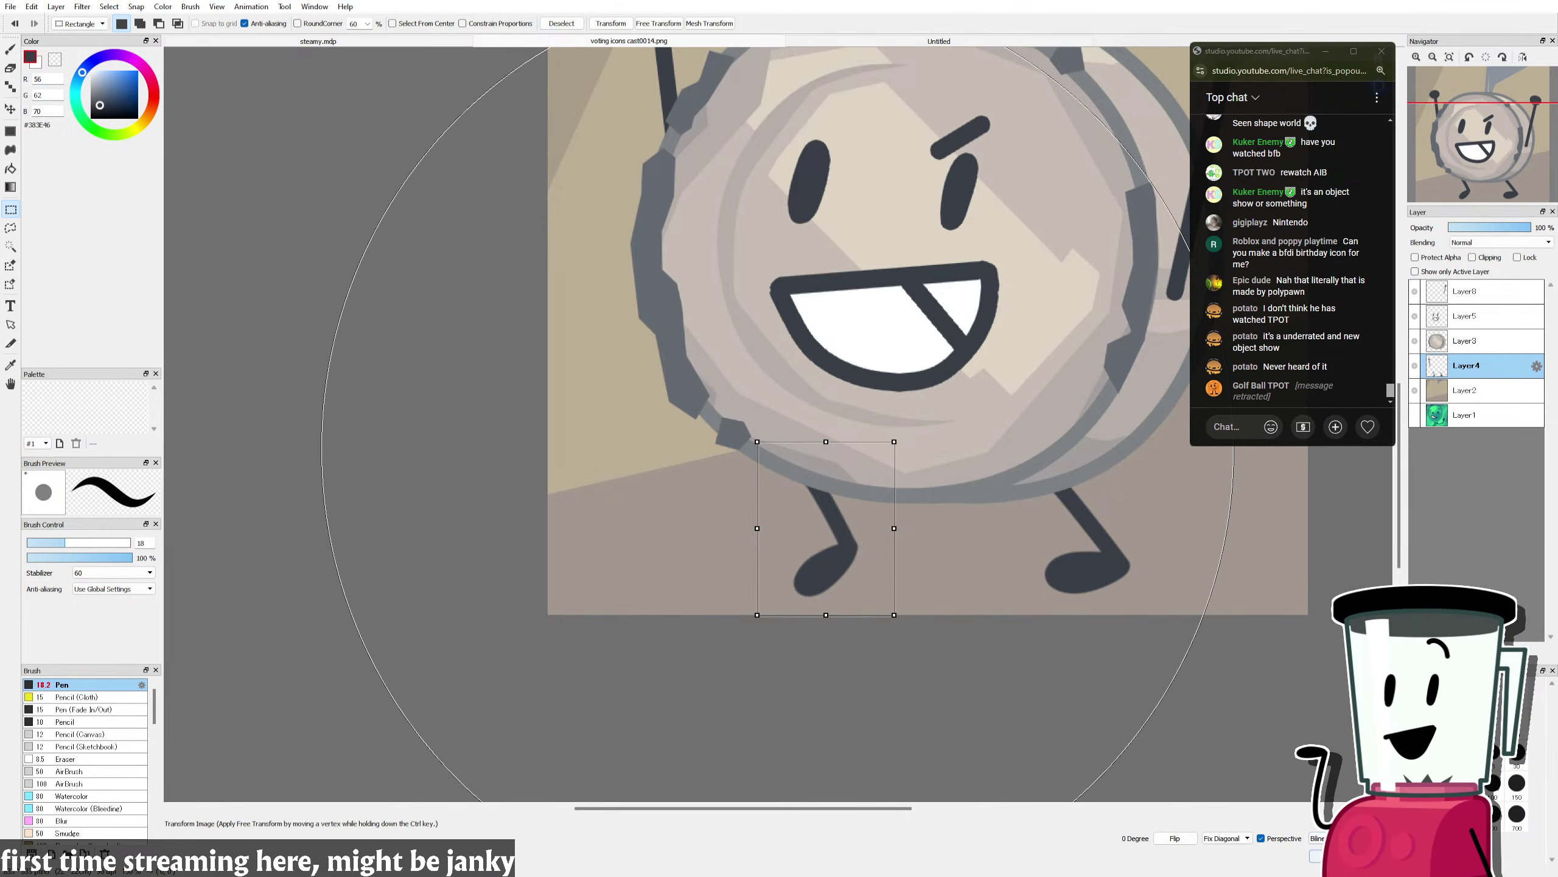
{"action": "key", "text": "Return"}
{"action": "key", "text": "ctrl+d"}
{"action": "left_click_drag", "start_coordinate": [713, 422], "coordinate": [915, 614]}
{"action": "key", "text": "ctrl+t"}
{"action": "left_click_drag", "start_coordinate": [816, 375], "coordinate": [845, 374]}
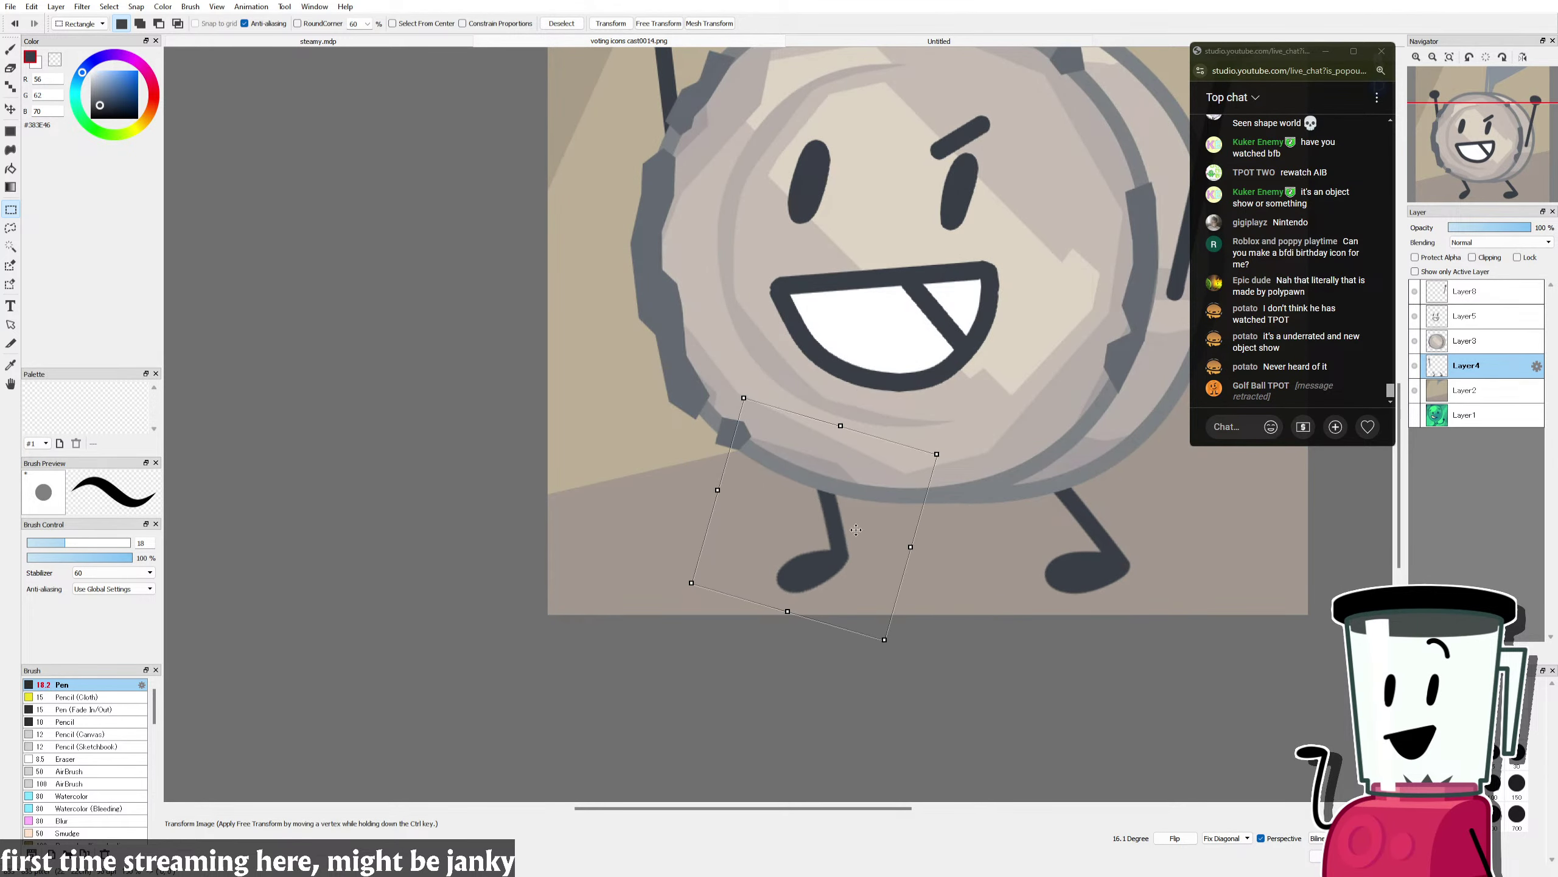
{"action": "key", "text": "Return"}
Step: Clear both legs from beneath the coin and lighten the colours of the background layer, Layer2
{"action": "left_click_drag", "start_coordinate": [1240, 408], "coordinate": [758, 645]}
{"action": "scroll", "coordinate": [854, 297], "scroll_direction": "down", "scroll_amount": 4}
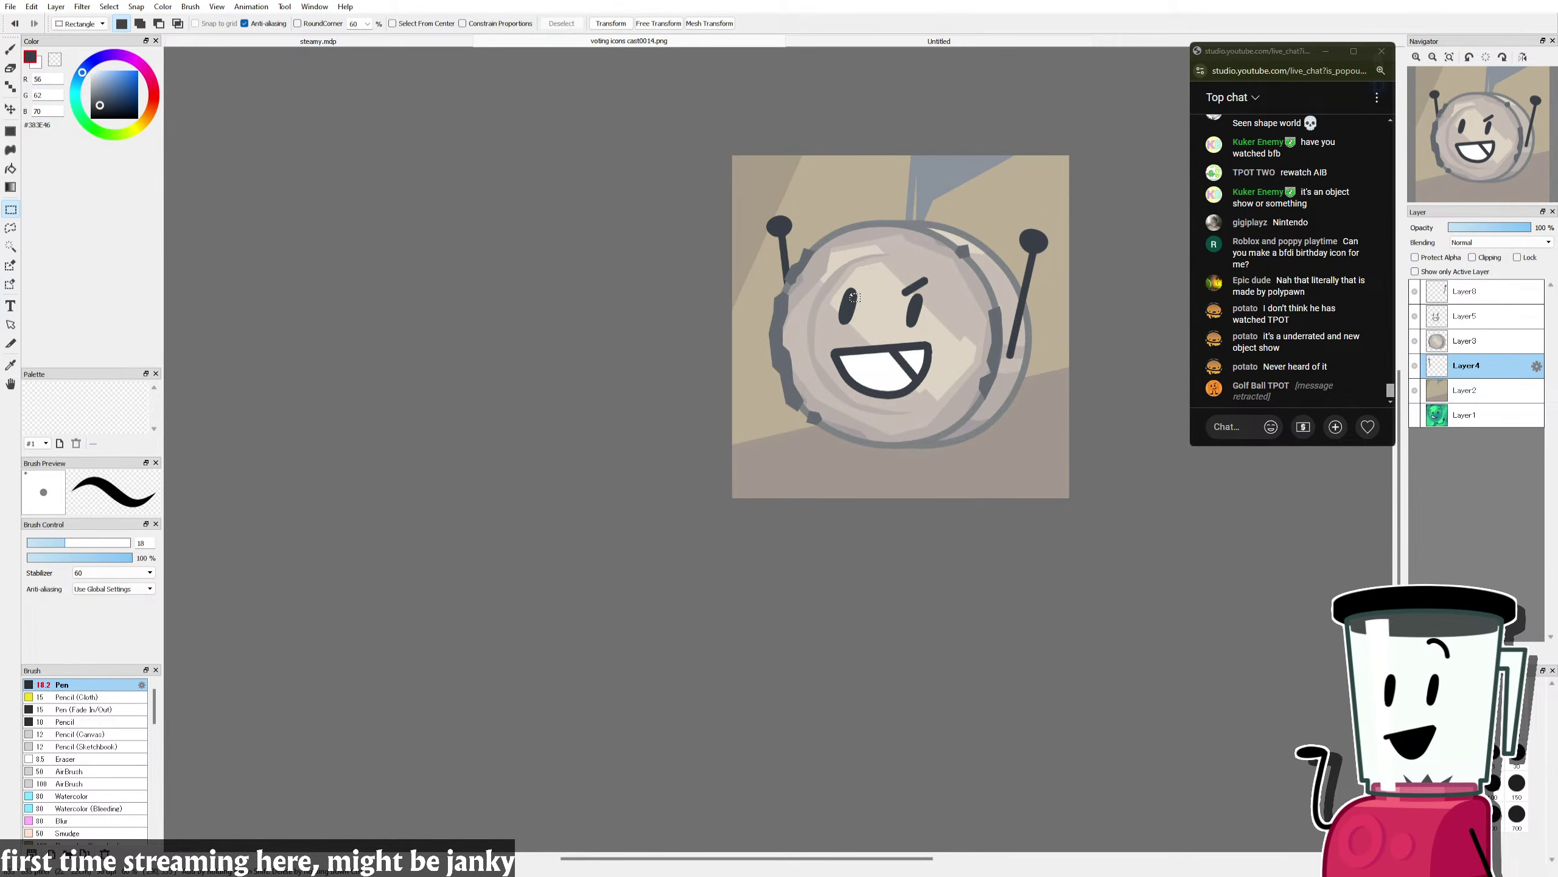
{"action": "left_click", "coordinate": [1466, 390]}
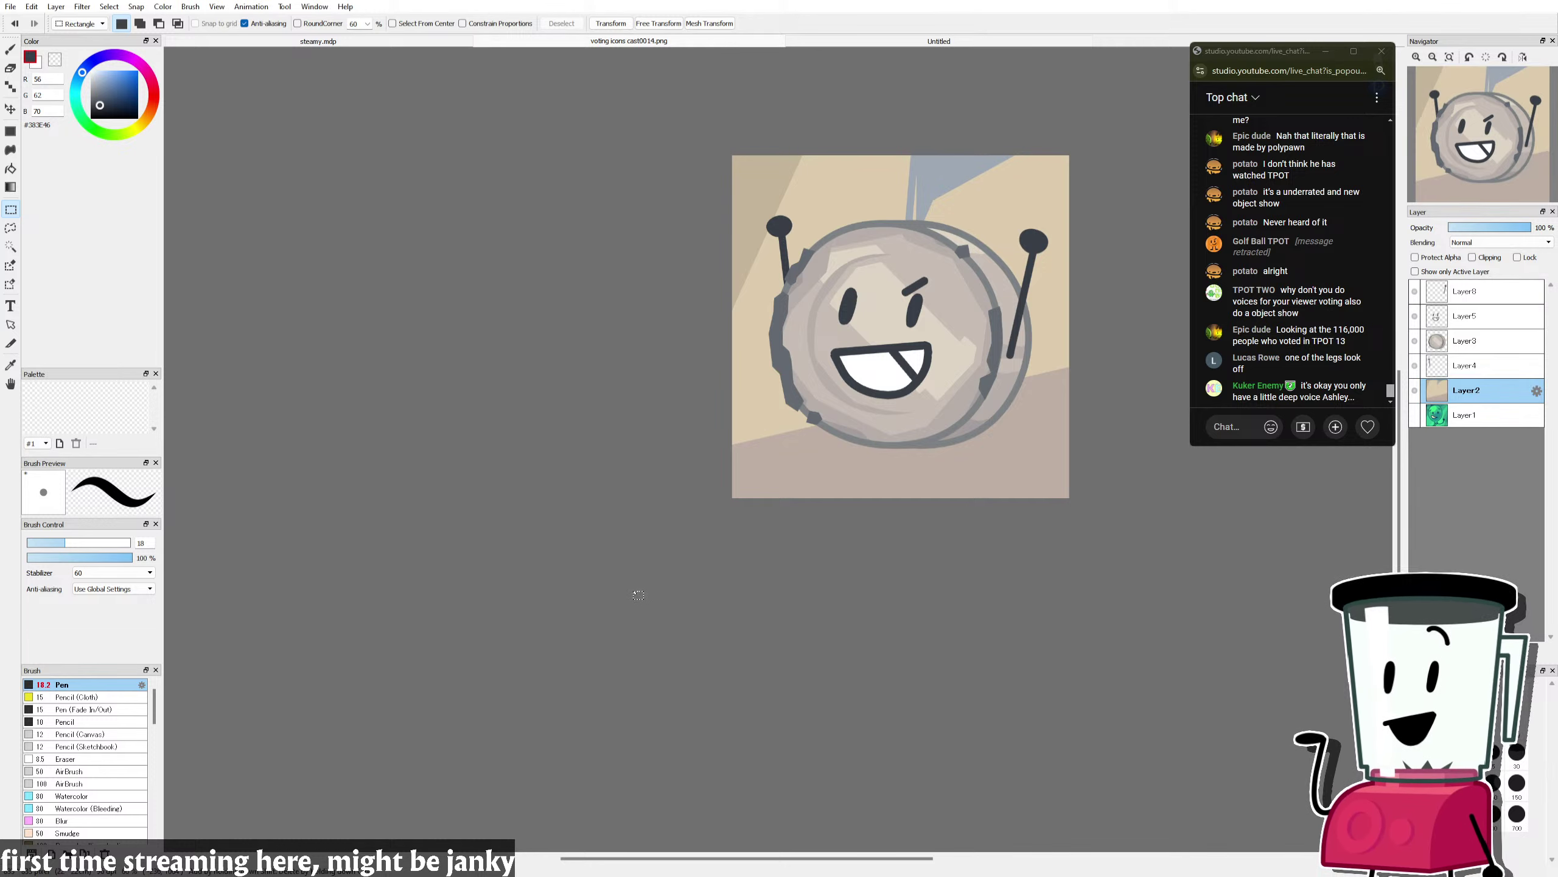
{"action": "key", "text": "b"}
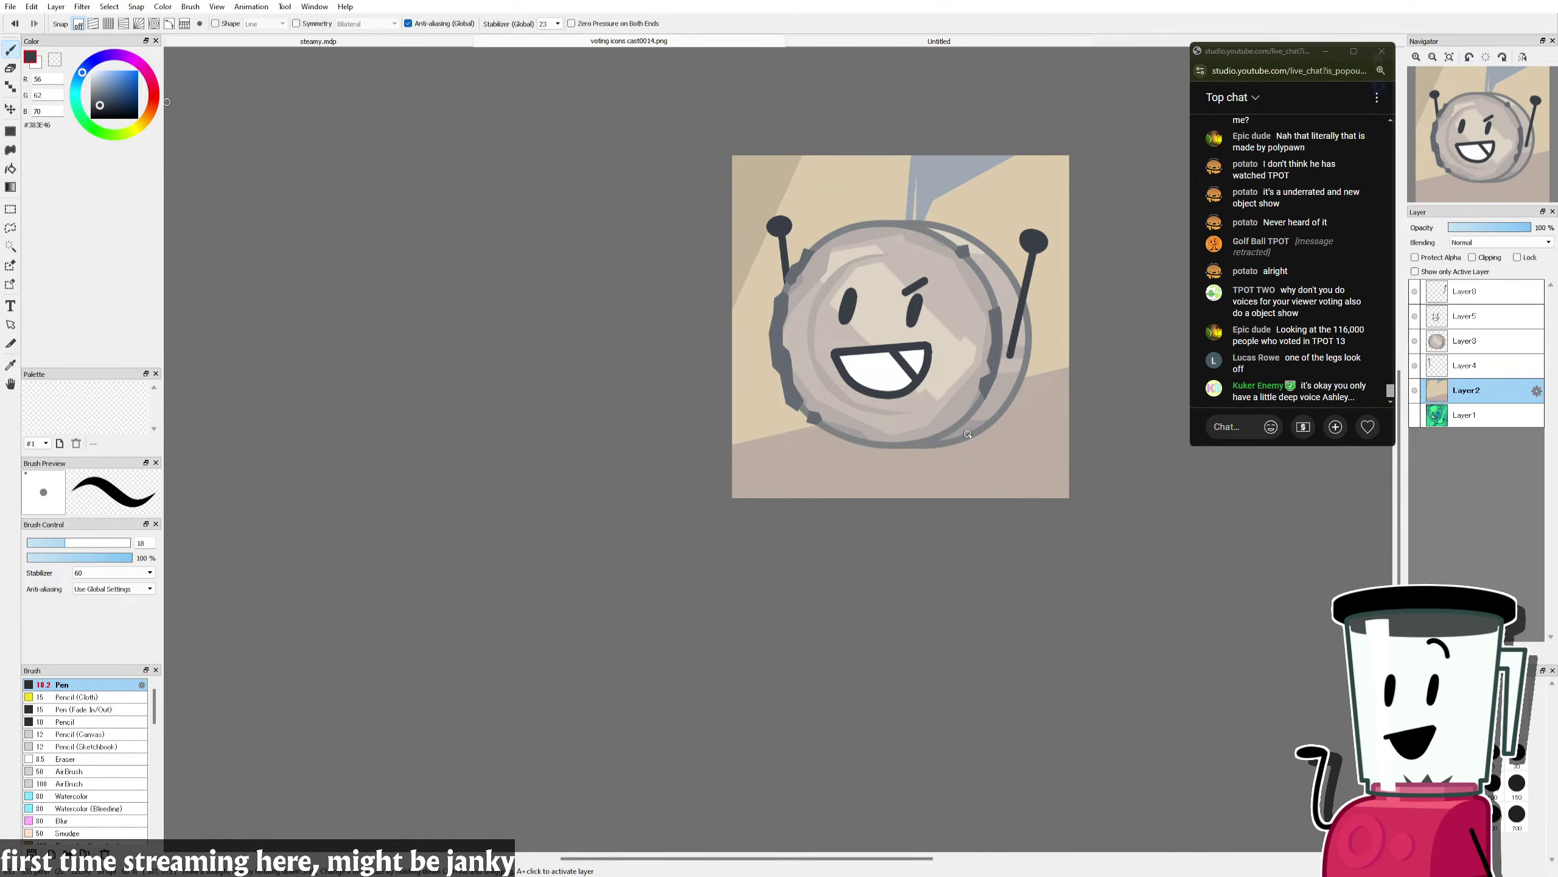
Step: Inspect the coin icon at several magnifications and compare it with the reference coin in the Untitled document
{"action": "scroll", "coordinate": [920, 430], "scroll_direction": "down", "scroll_amount": 3}
{"action": "scroll", "coordinate": [969, 439], "scroll_direction": "up", "scroll_amount": 3}
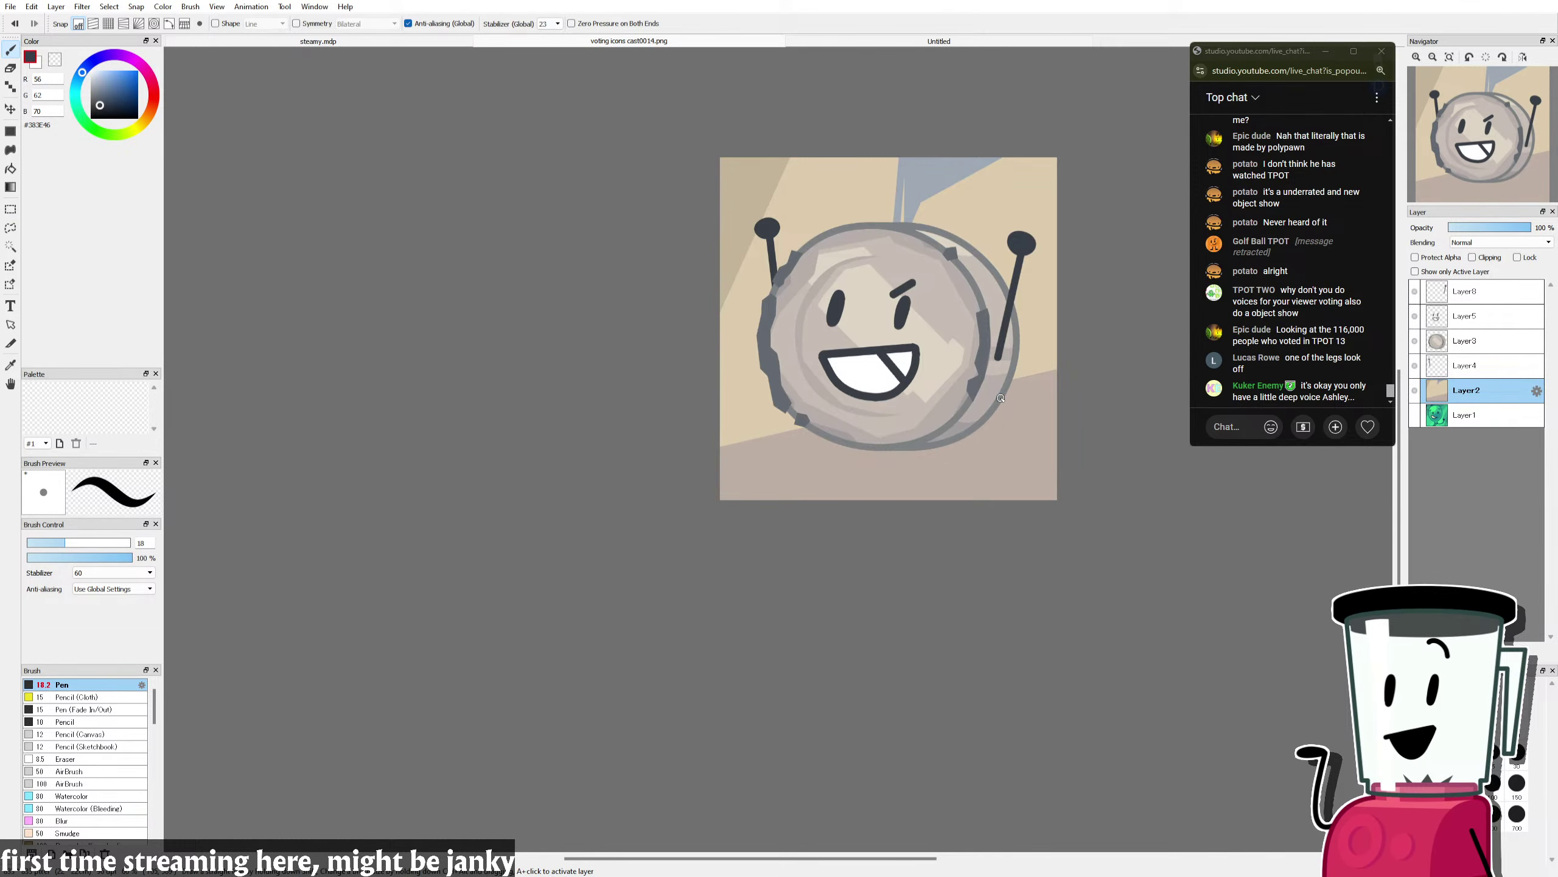
{"action": "scroll", "coordinate": [1001, 397], "scroll_direction": "up", "scroll_amount": 3}
{"action": "scroll", "coordinate": [889, 393], "scroll_direction": "down", "scroll_amount": 2}
{"action": "scroll", "coordinate": [862, 391], "scroll_direction": "up", "scroll_amount": 2}
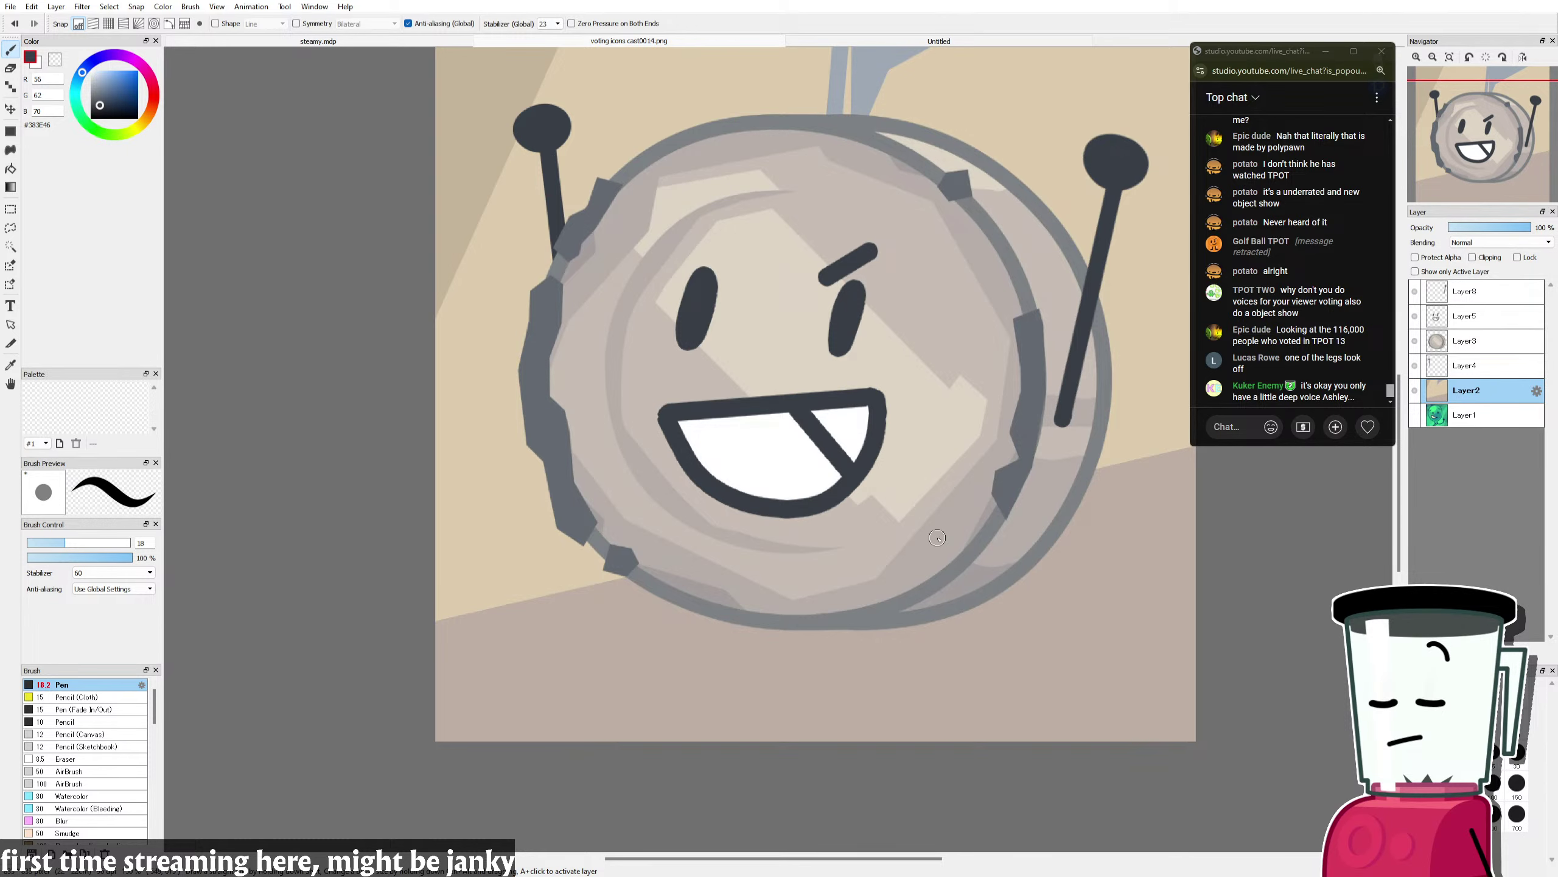
{"action": "scroll", "coordinate": [908, 491], "scroll_direction": "up", "scroll_amount": 1}
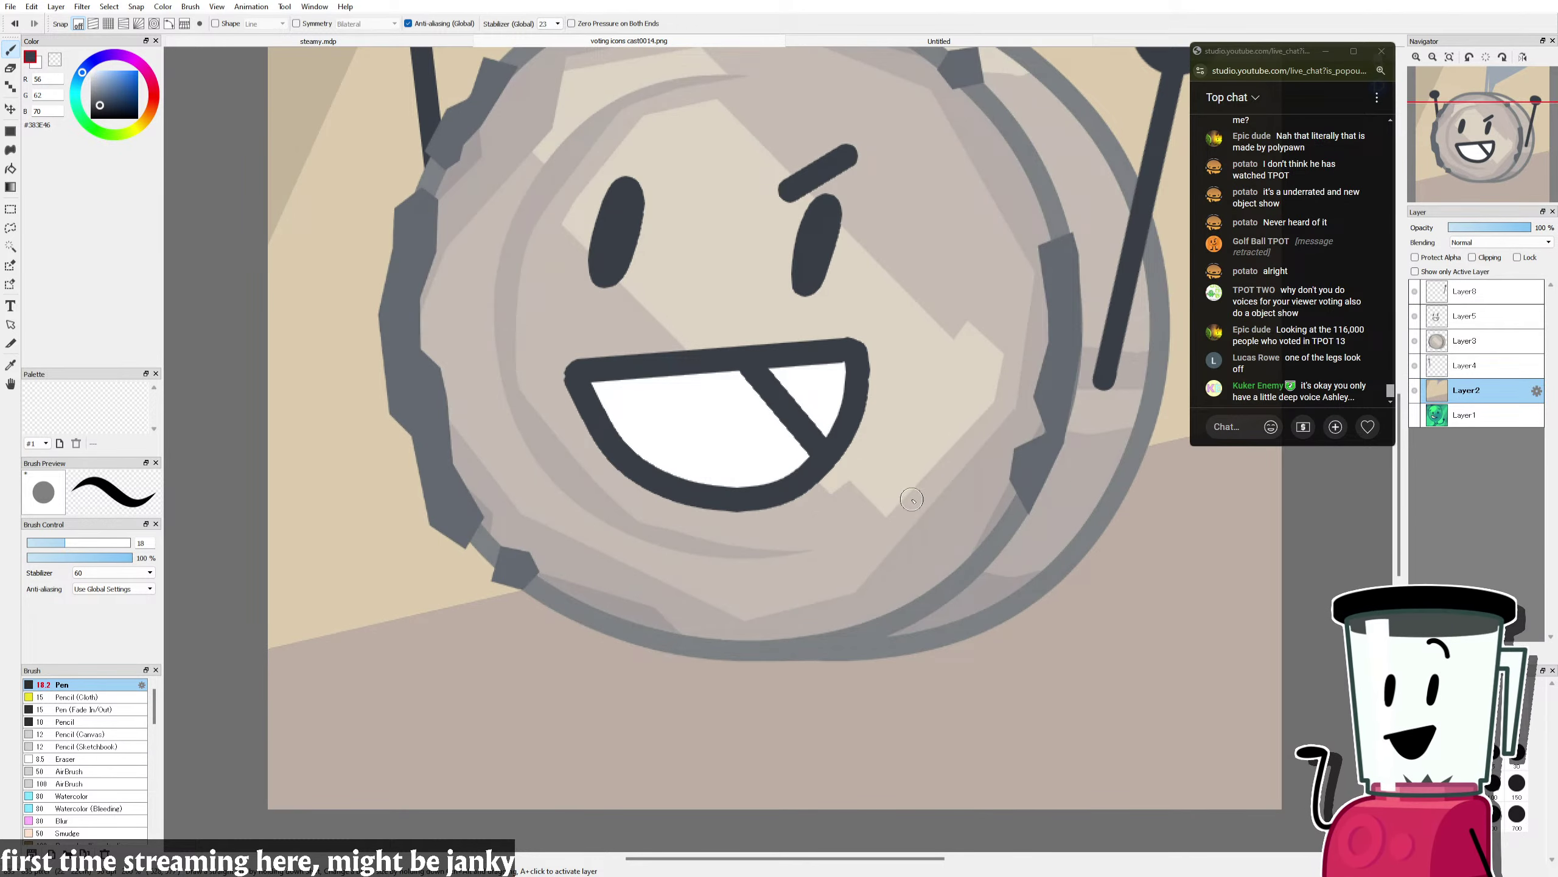
{"action": "scroll", "coordinate": [759, 531], "scroll_direction": "down", "scroll_amount": 1}
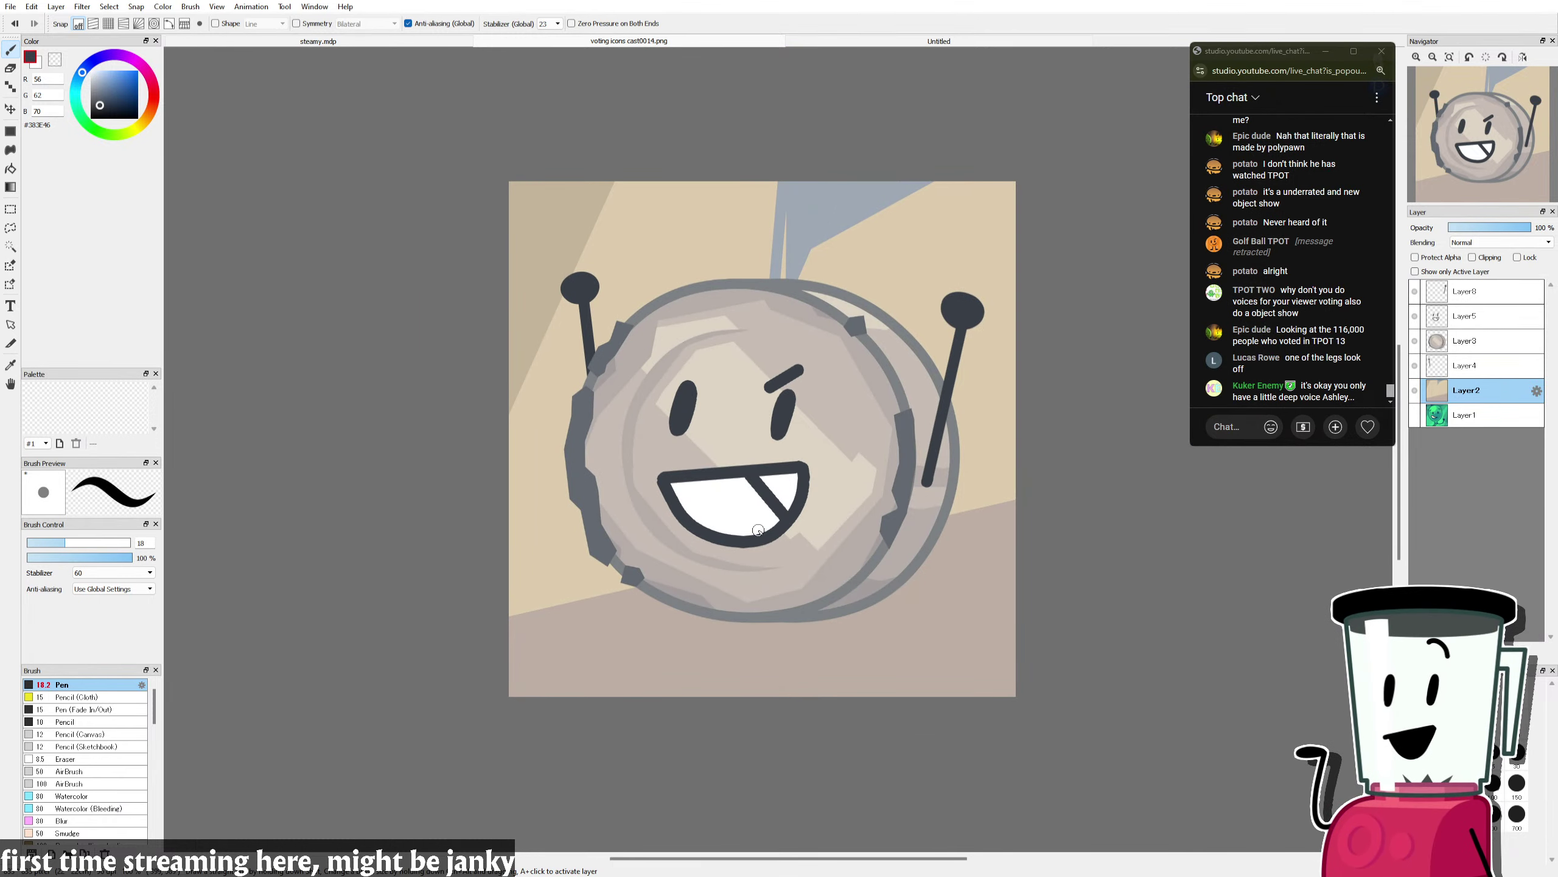
{"action": "left_click", "coordinate": [798, 42]}
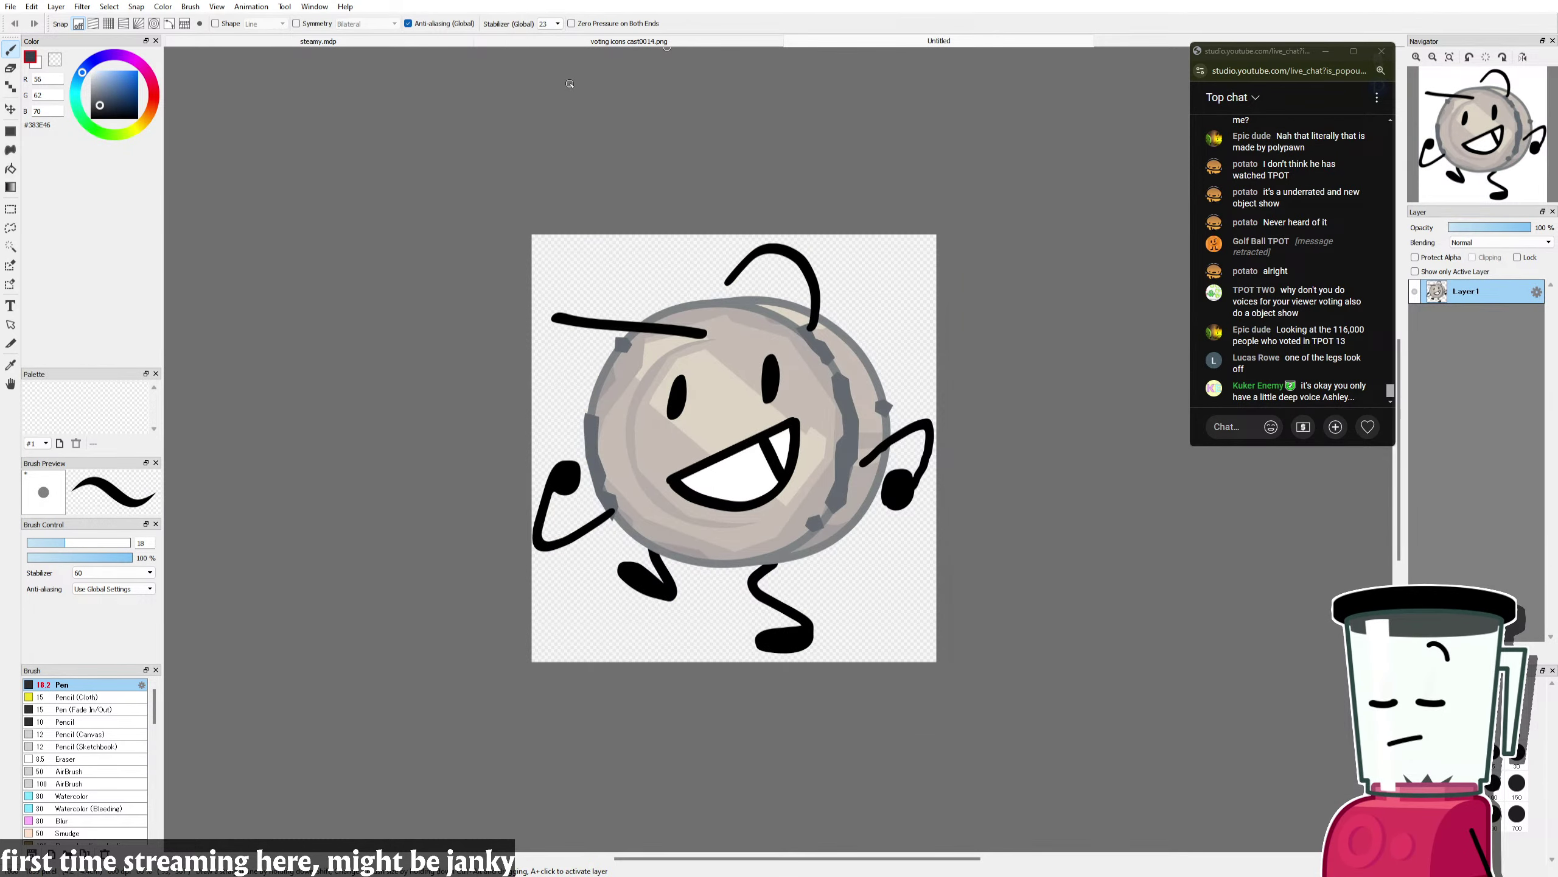
{"action": "left_click", "coordinate": [582, 42]}
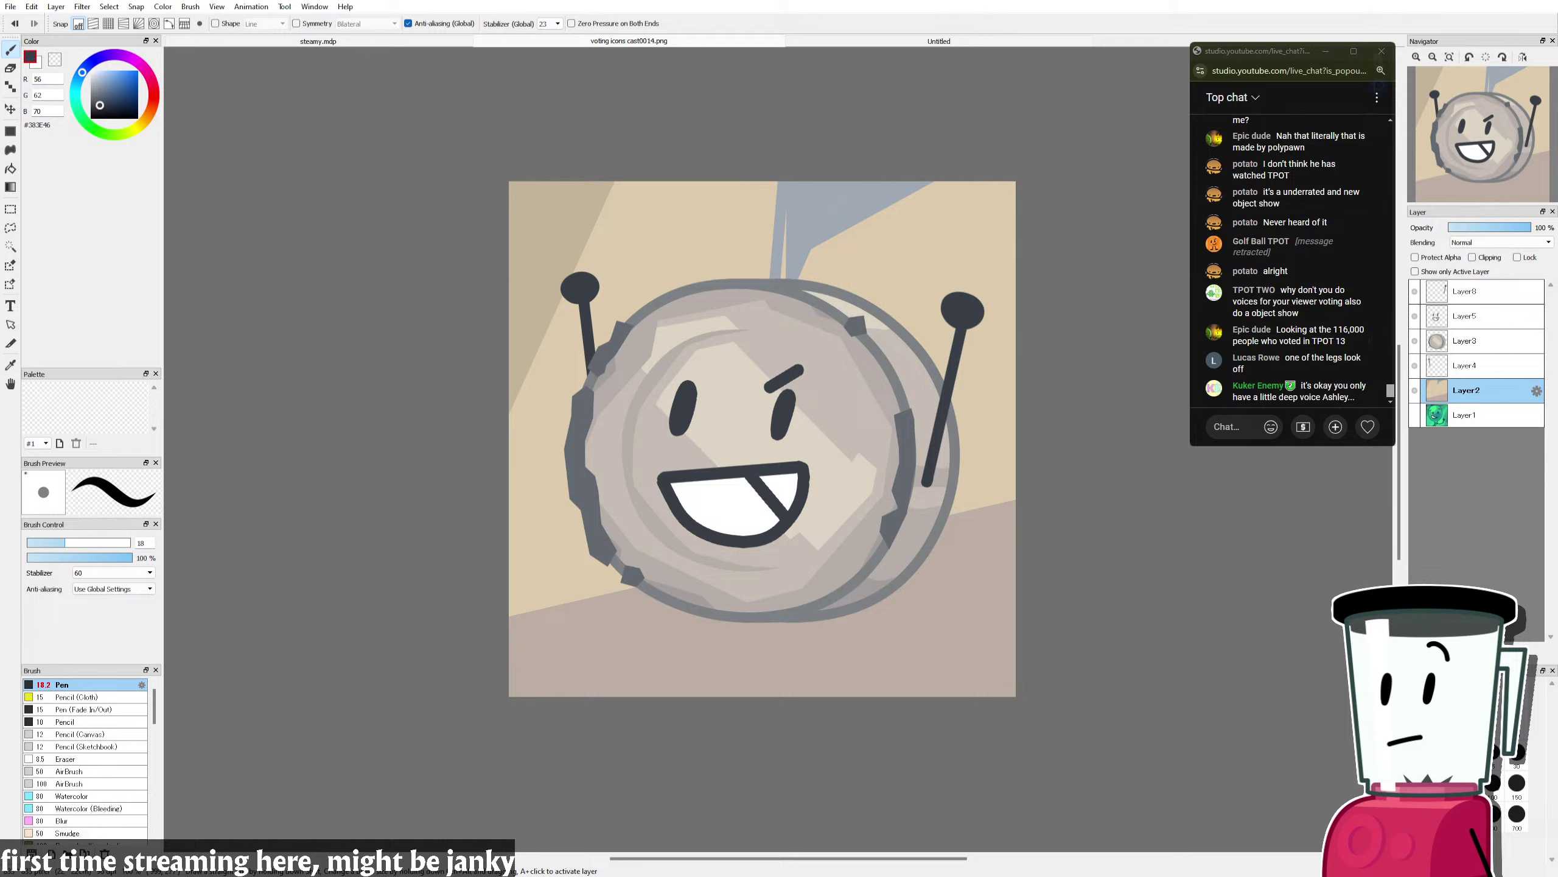
Step: Try drawing a slanted left eyebrow above the coin's left eye on the face layer, Layer5, then undo it
{"action": "left_click", "coordinate": [796, 450], "text": "alt"}
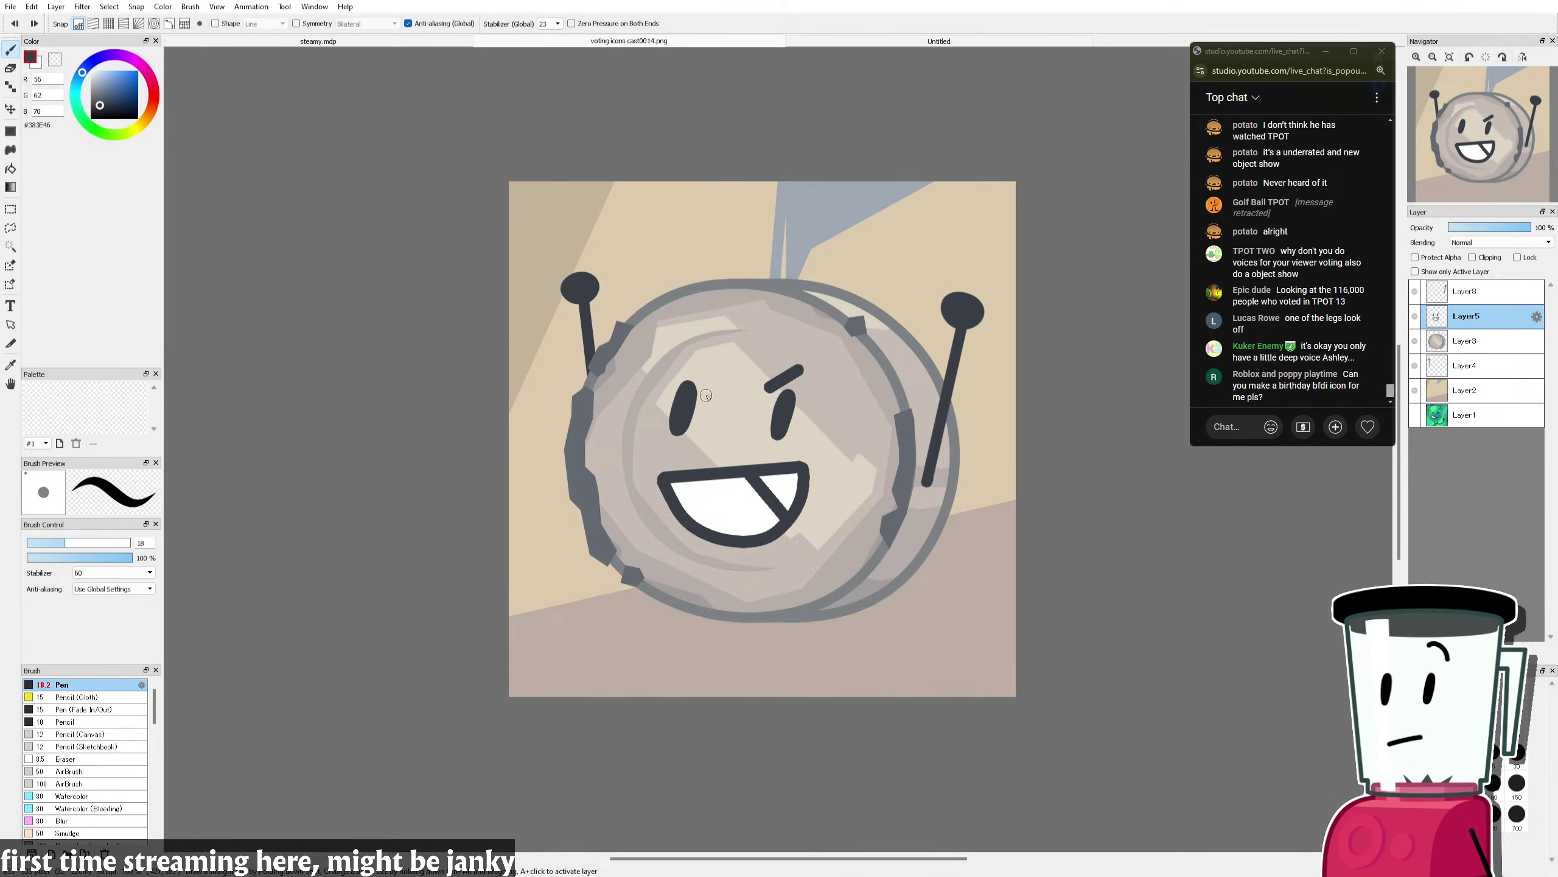
{"action": "mouse_move", "coordinate": [710, 383]}
{"action": "left_mouse_down"}
{"action": "mouse_move", "coordinate": [668, 362]}
{"action": "mouse_move", "coordinate": [695, 365]}
{"action": "mouse_move", "coordinate": [680, 350]}
{"action": "left_mouse_up"}
{"action": "key", "text": "ctrl+z"}
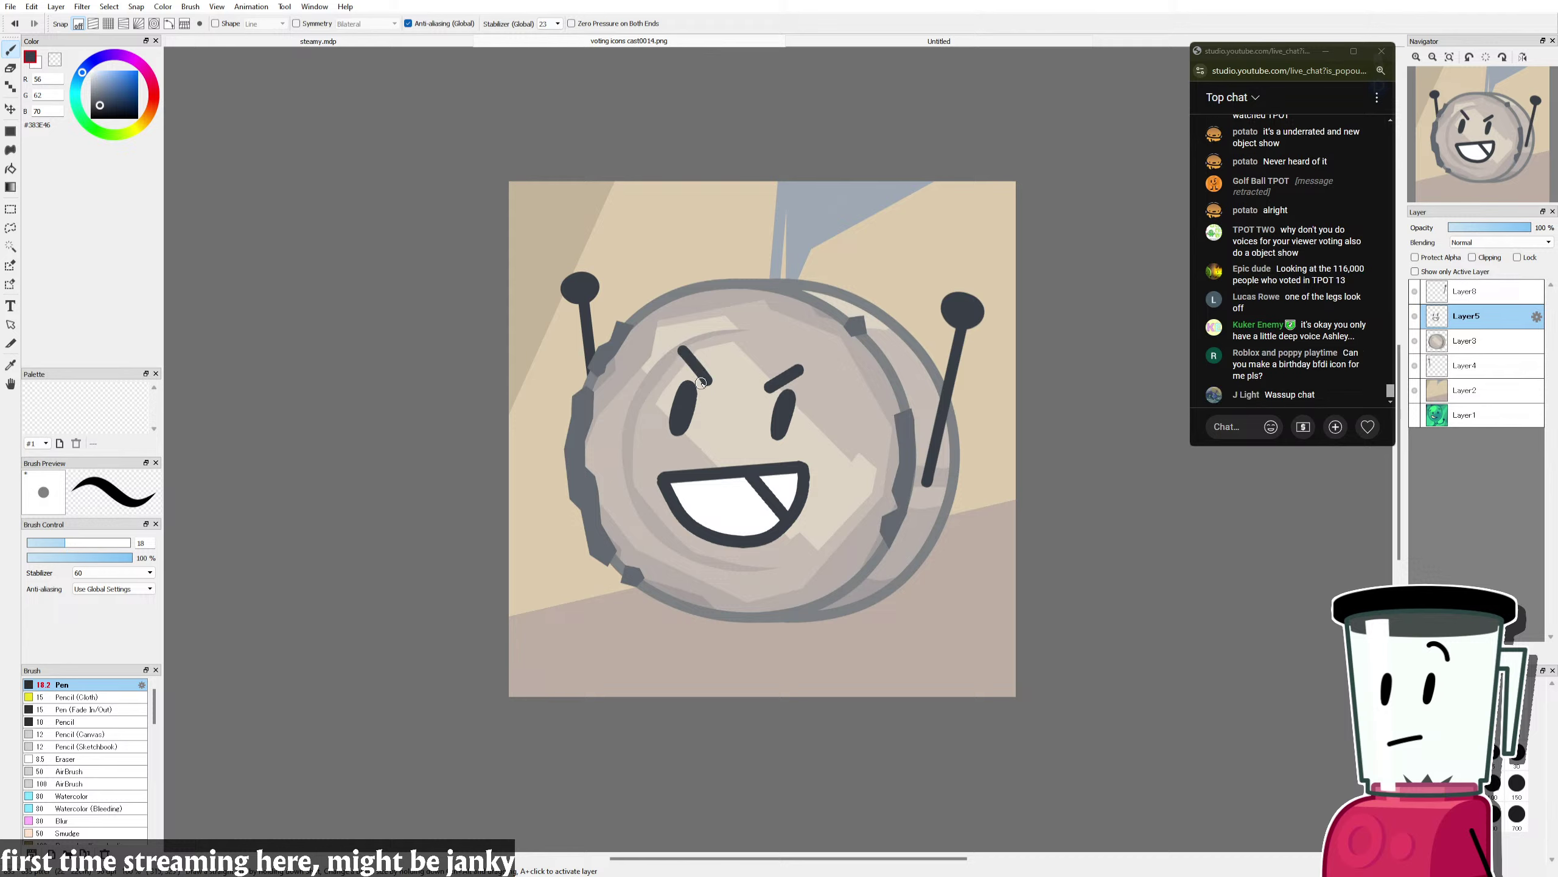
{"action": "key", "text": "ctrl+z"}
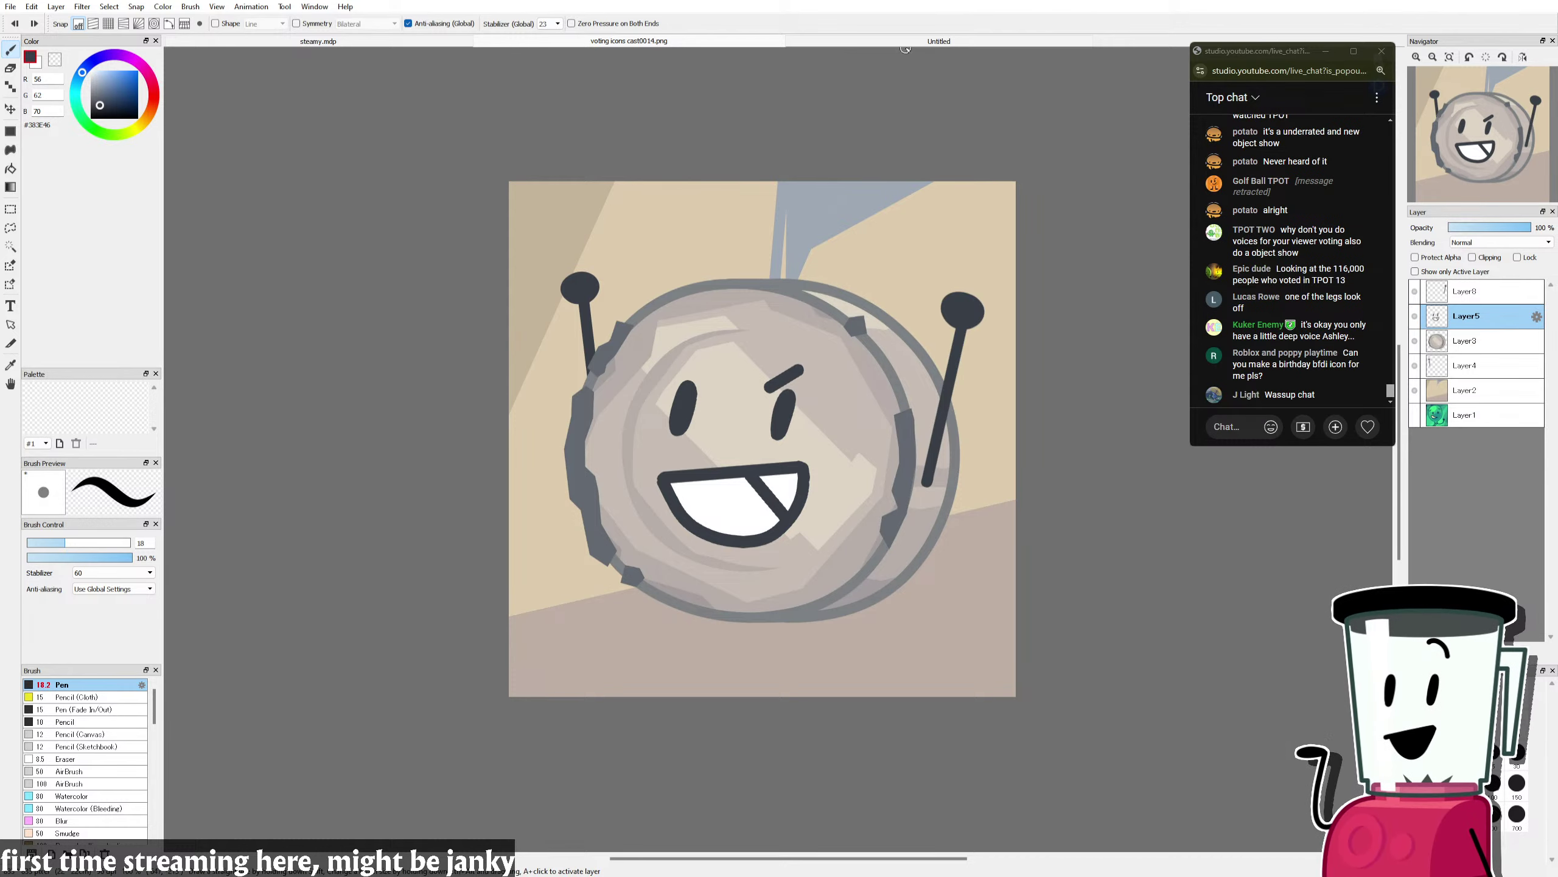
Step: Check the limbs of the reference coin in the Untitled document and add a new layer above Layer4 in the icon
{"action": "left_click", "coordinate": [905, 44]}
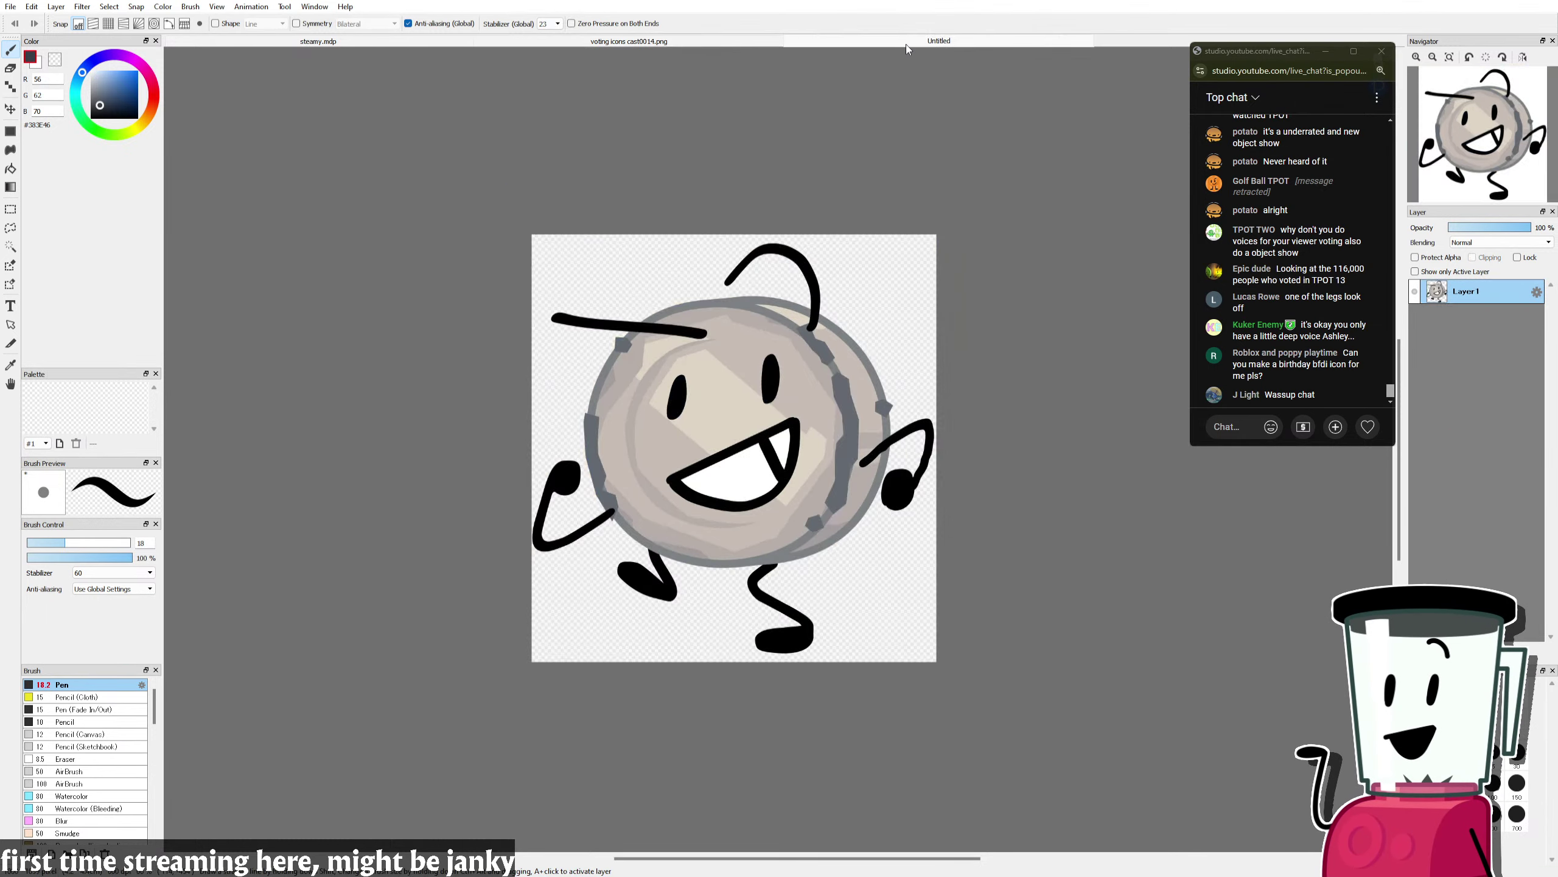
{"action": "left_click", "coordinate": [706, 41]}
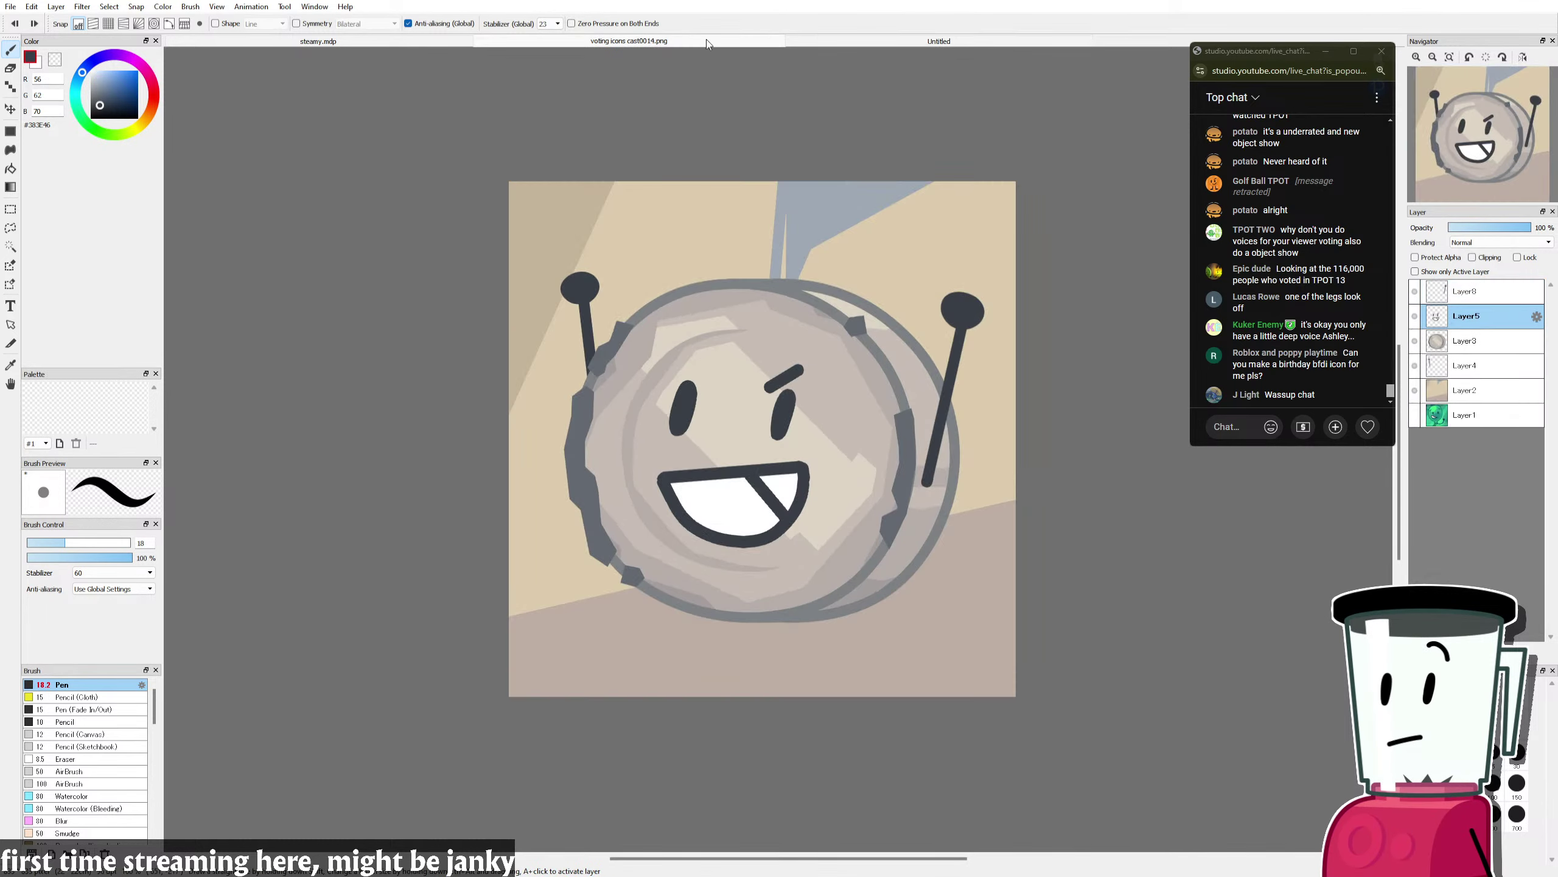
{"action": "left_click", "coordinate": [854, 44]}
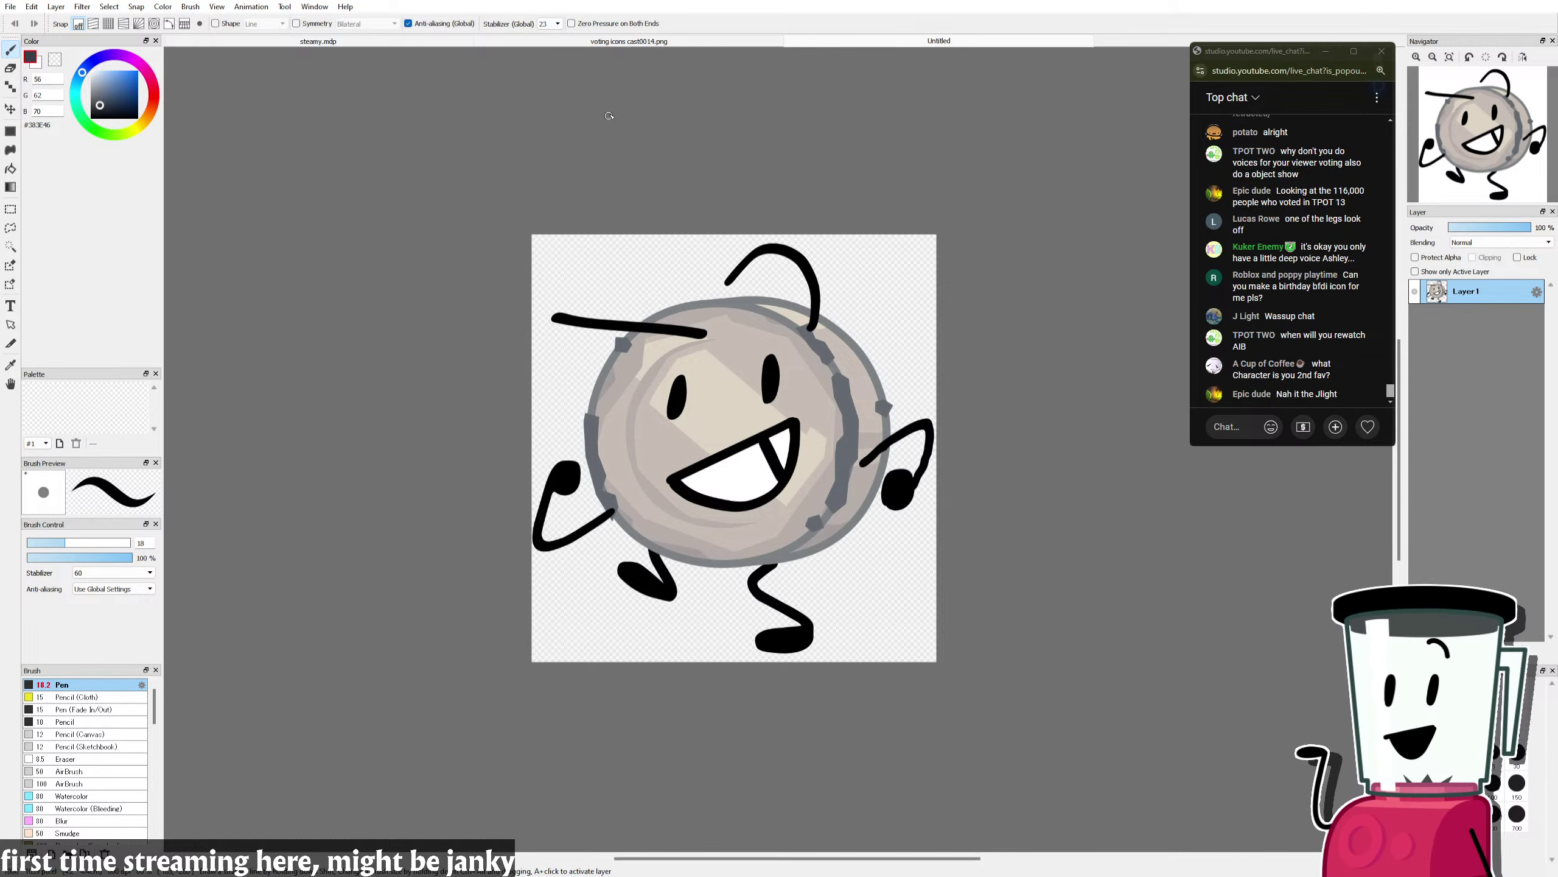
{"action": "left_click", "coordinate": [647, 43]}
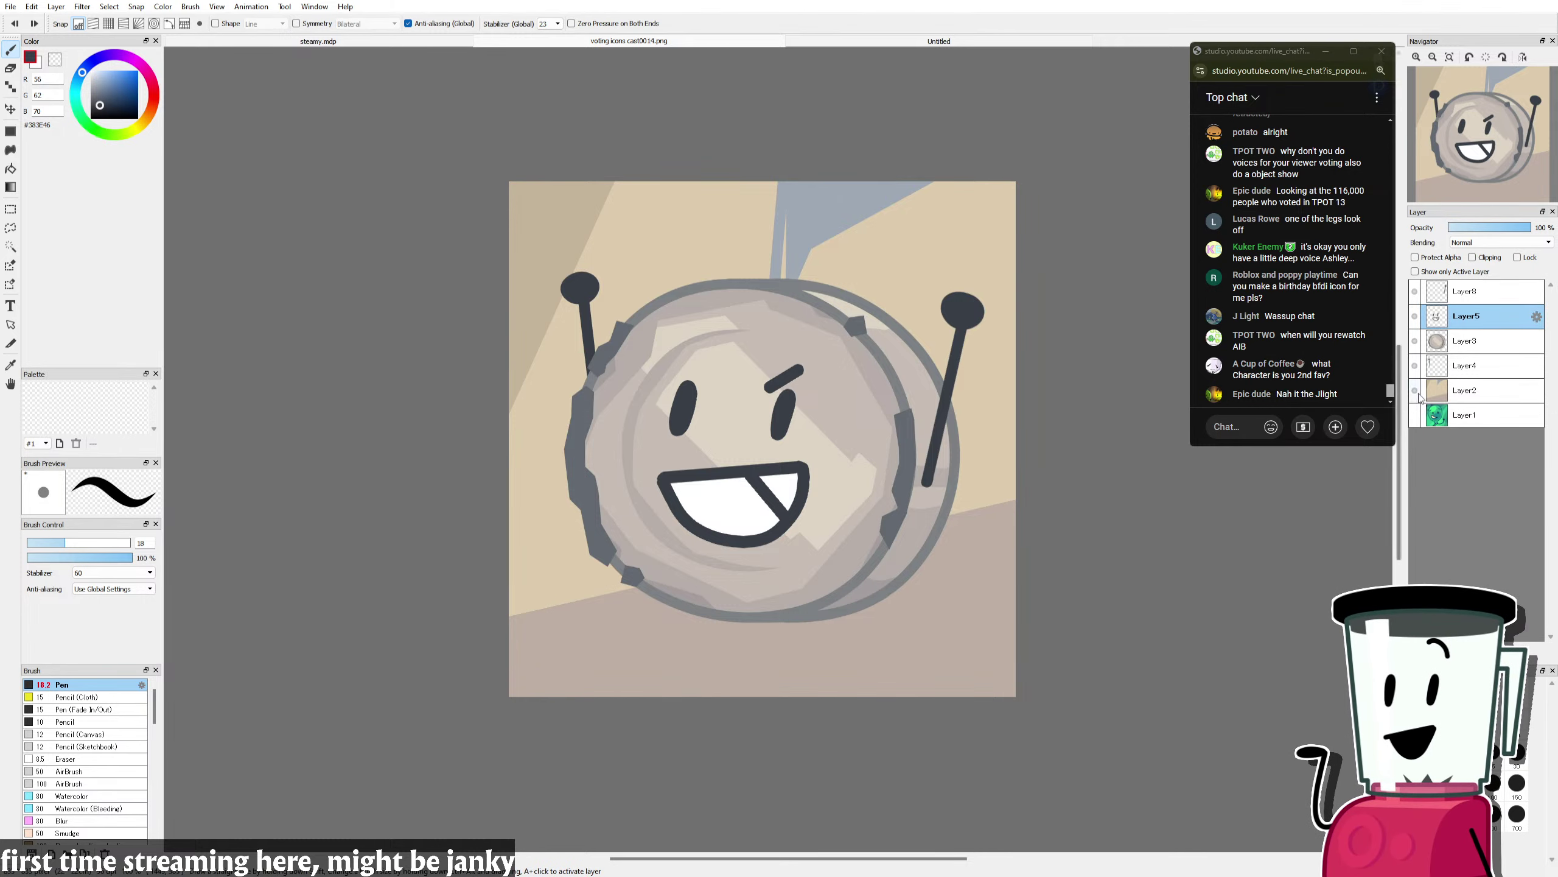
{"action": "left_click", "coordinate": [1461, 366]}
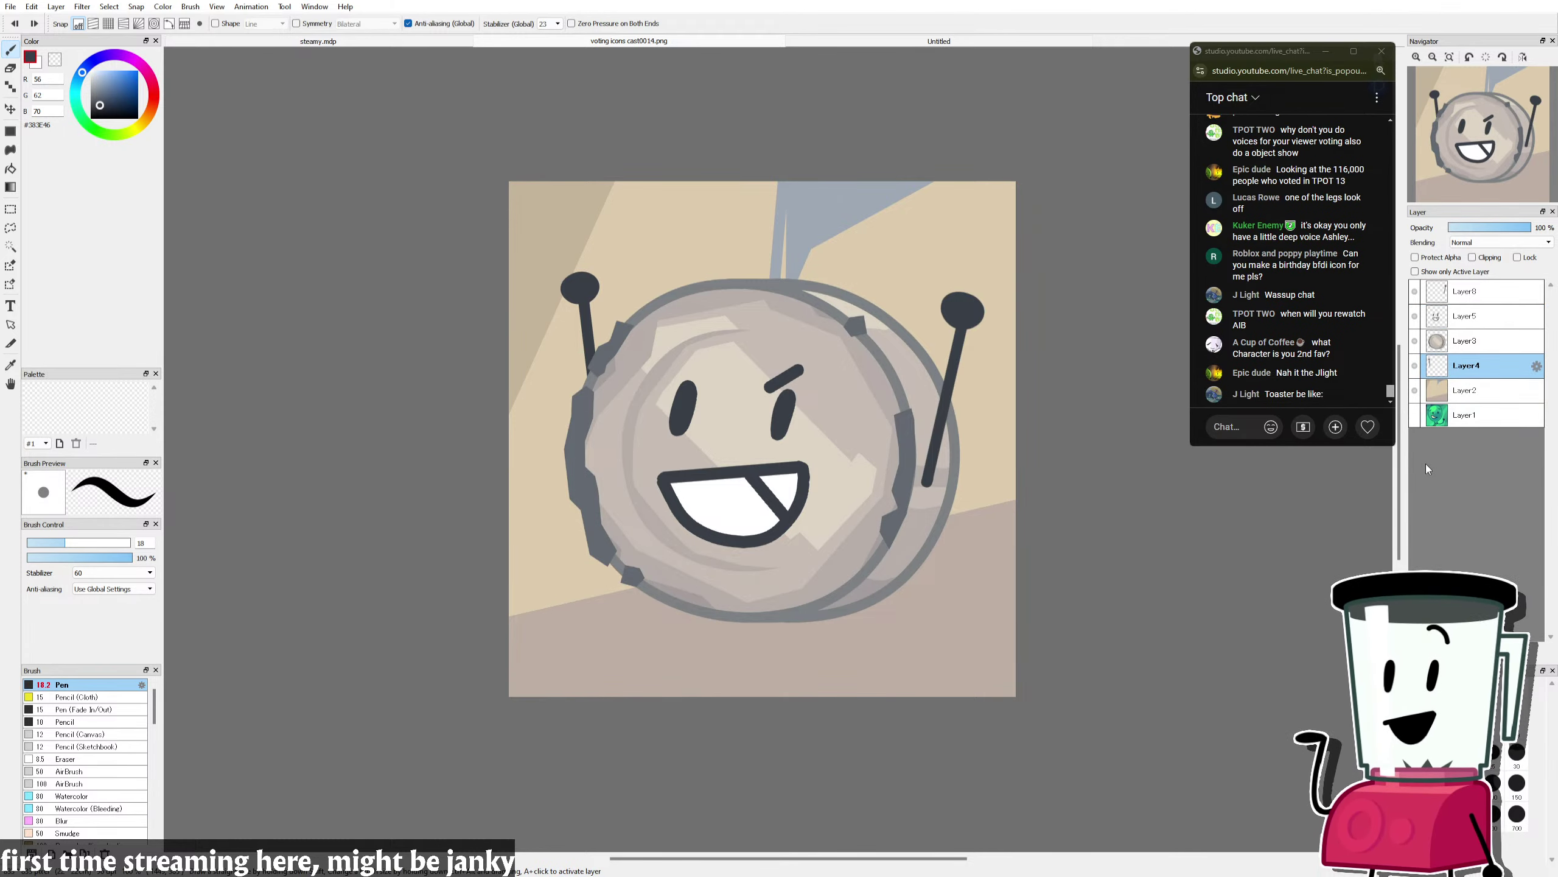
{"action": "key", "text": "ctrl+shift+n"}
Step: Try several short bent legs with a small foot below the coin's lower-right edge, undoing the rejected strokes
{"action": "left_click_drag", "start_coordinate": [883, 598], "coordinate": [915, 641]}
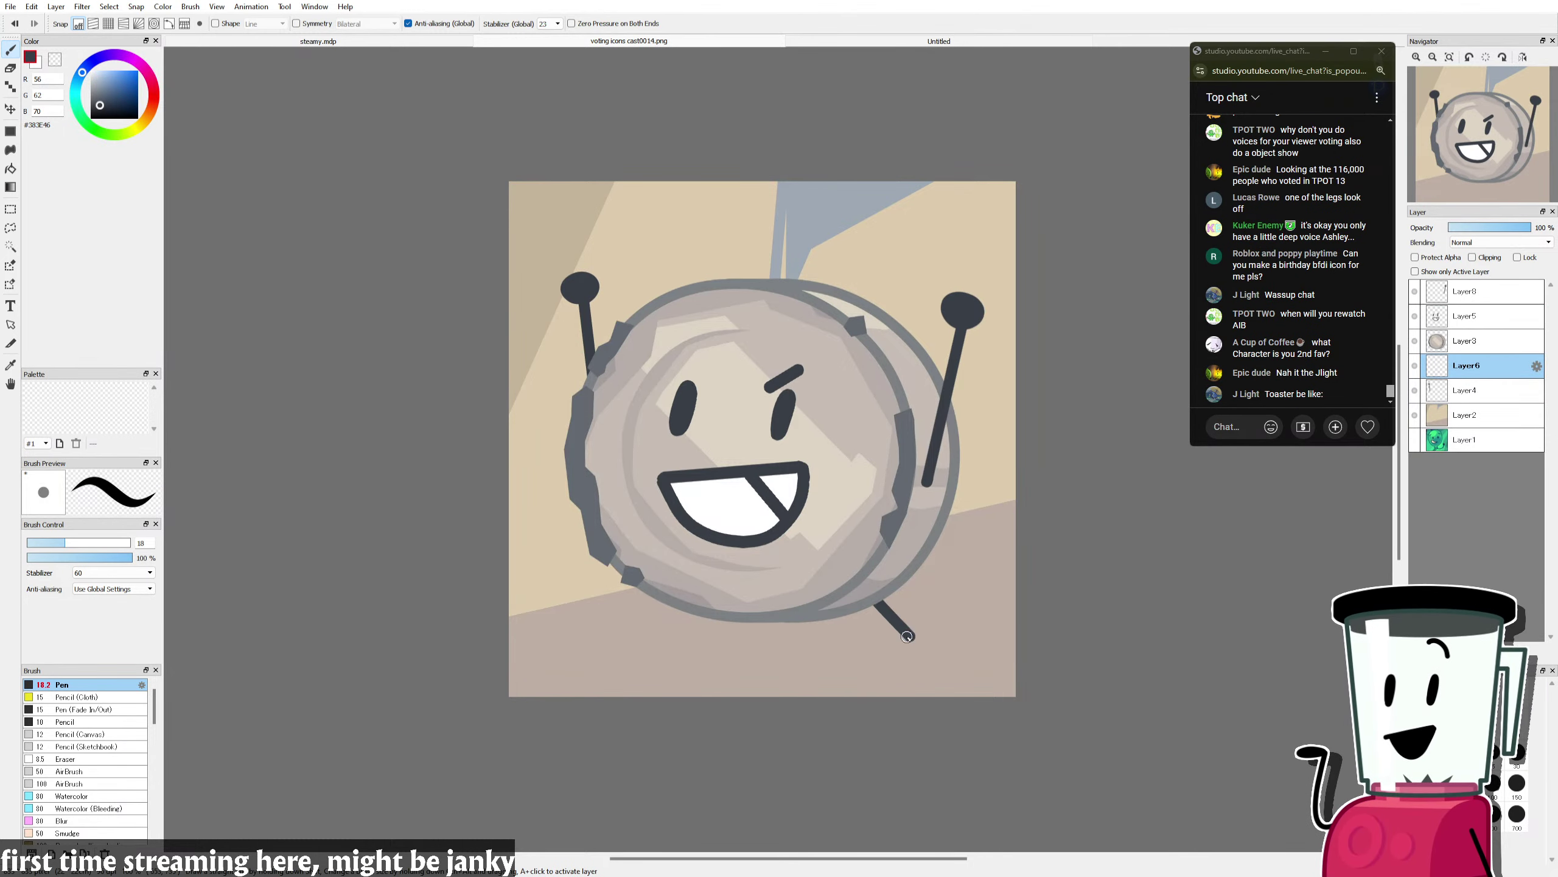
{"action": "key", "text": "ctrl+z"}
{"action": "mouse_move", "coordinate": [889, 590]}
{"action": "left_mouse_down"}
{"action": "mouse_move", "coordinate": [942, 639]}
{"action": "mouse_move", "coordinate": [912, 657]}
{"action": "left_mouse_up"}
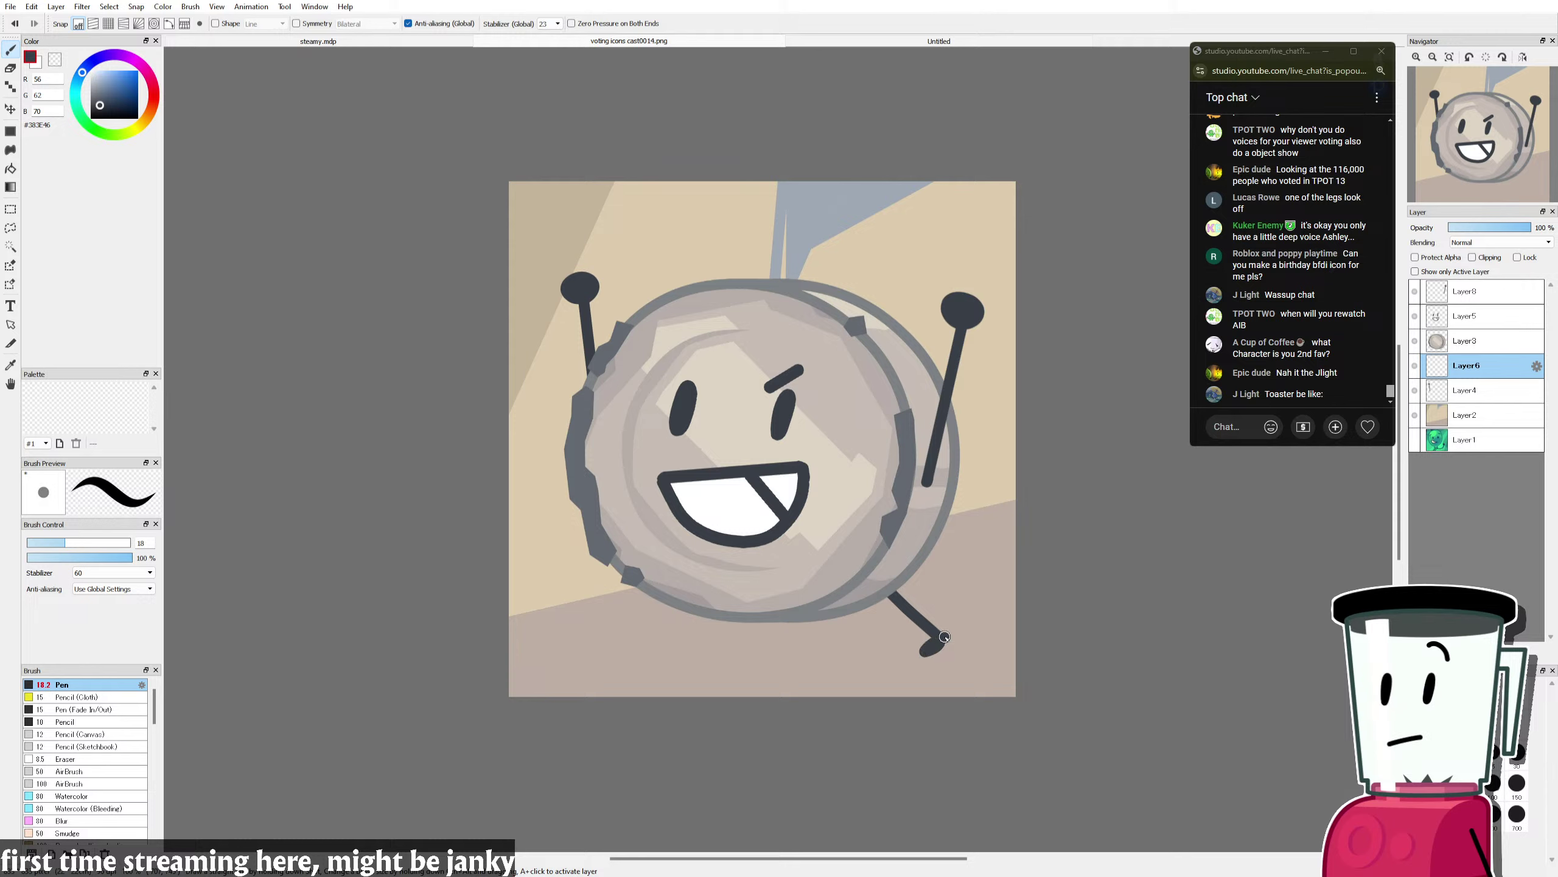
{"action": "key", "text": "ctrl+z"}
{"action": "key", "text": "ctrl+z"}
{"action": "left_click_drag", "start_coordinate": [896, 589], "coordinate": [954, 632]}
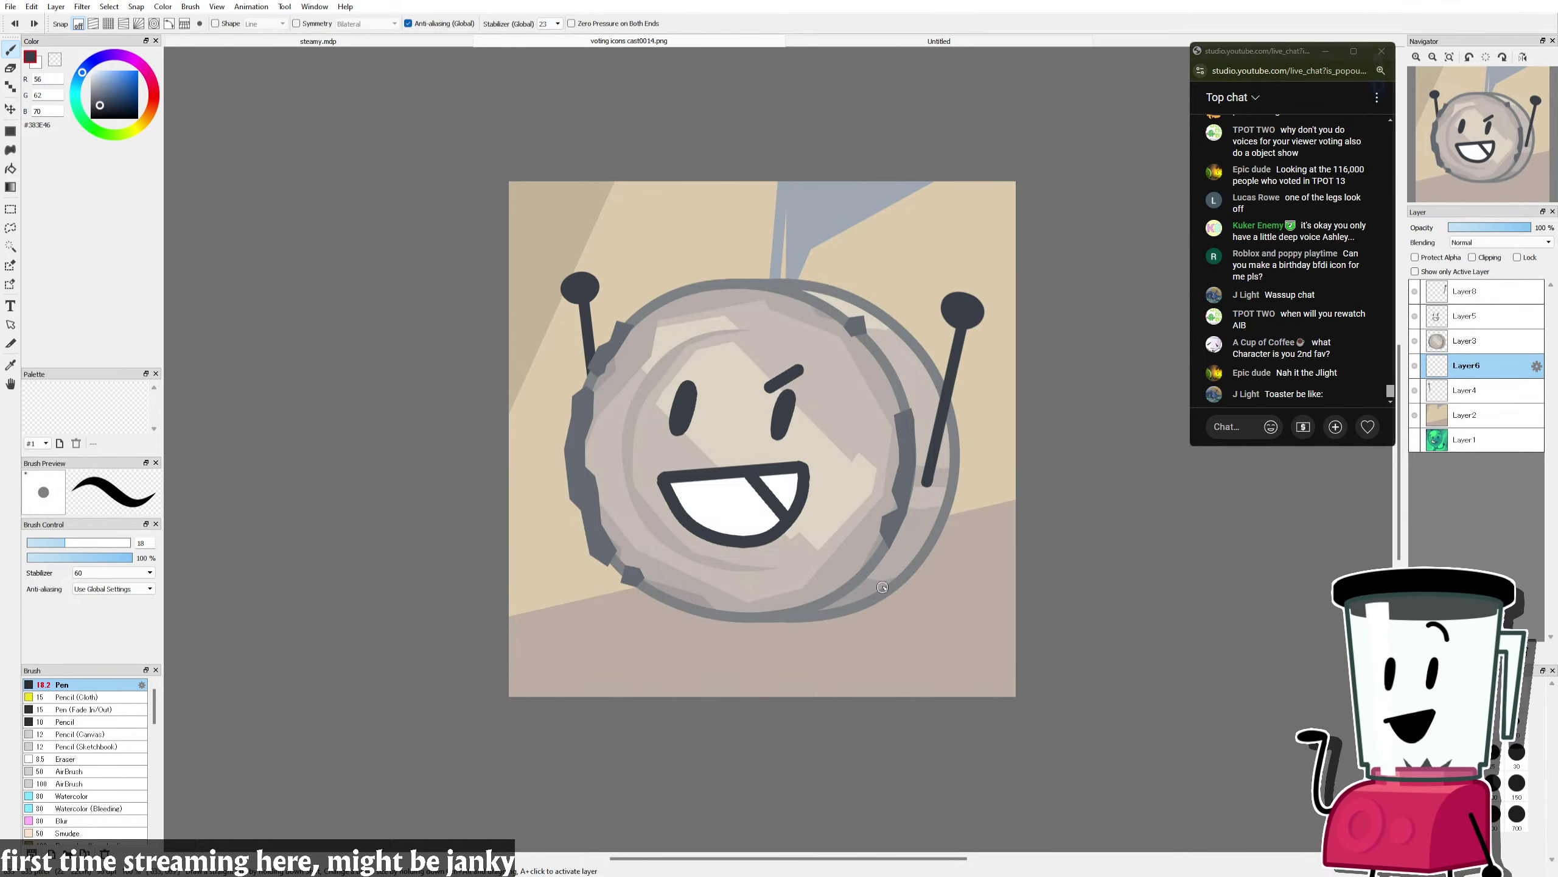
{"action": "key", "text": "ctrl+z"}
{"action": "mouse_move", "coordinate": [890, 591]}
{"action": "left_mouse_down"}
{"action": "mouse_move", "coordinate": [938, 624]}
{"action": "mouse_move", "coordinate": [918, 632]}
{"action": "left_mouse_up"}
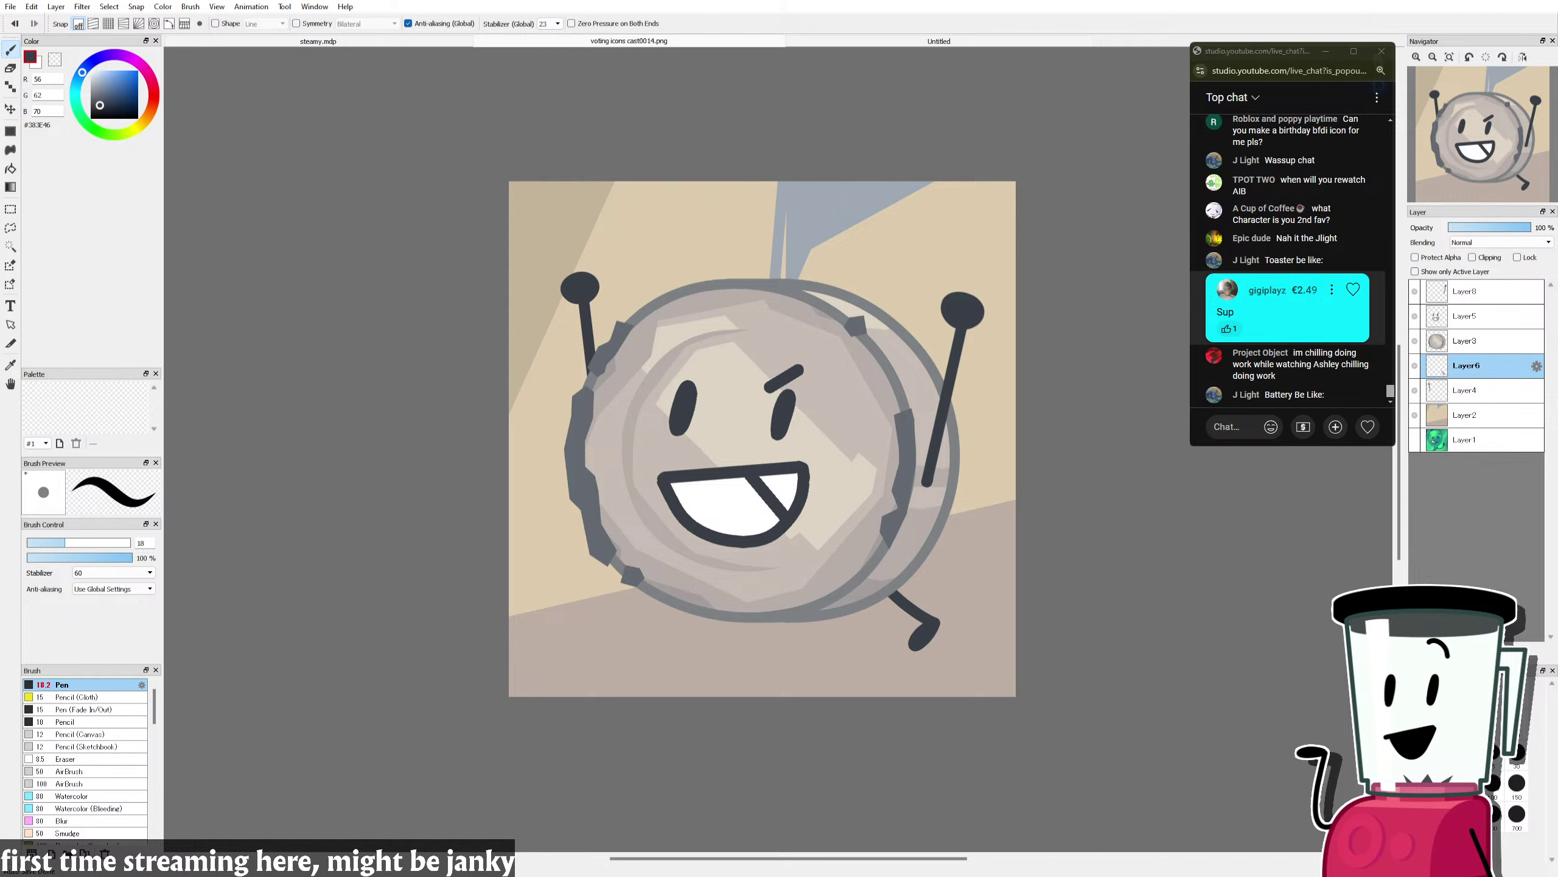
Step: Give a heart to the highlighted paid message in the live chat
{"action": "left_click", "coordinate": [1353, 289]}
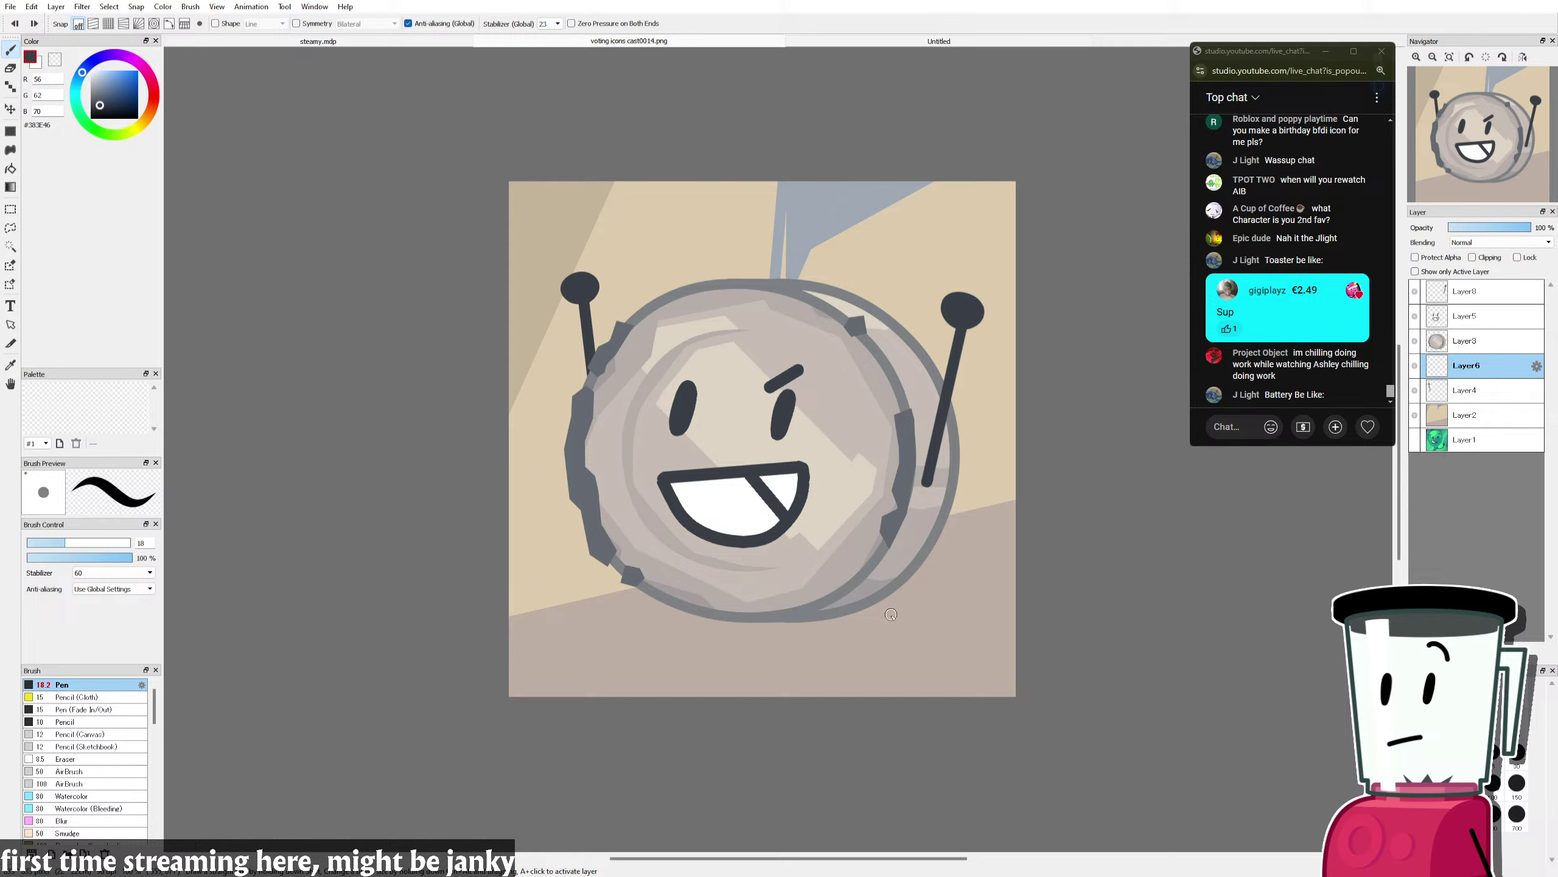
Step: Try longer right-leg strokes from the coin's lower-right edge with an inward-pointing foot, undoing the rejected versions
{"action": "mouse_move", "coordinate": [866, 606]}
{"action": "left_mouse_down"}
{"action": "mouse_move", "coordinate": [935, 634]}
{"action": "mouse_move", "coordinate": [890, 671]}
{"action": "mouse_move", "coordinate": [935, 632]}
{"action": "left_mouse_up"}
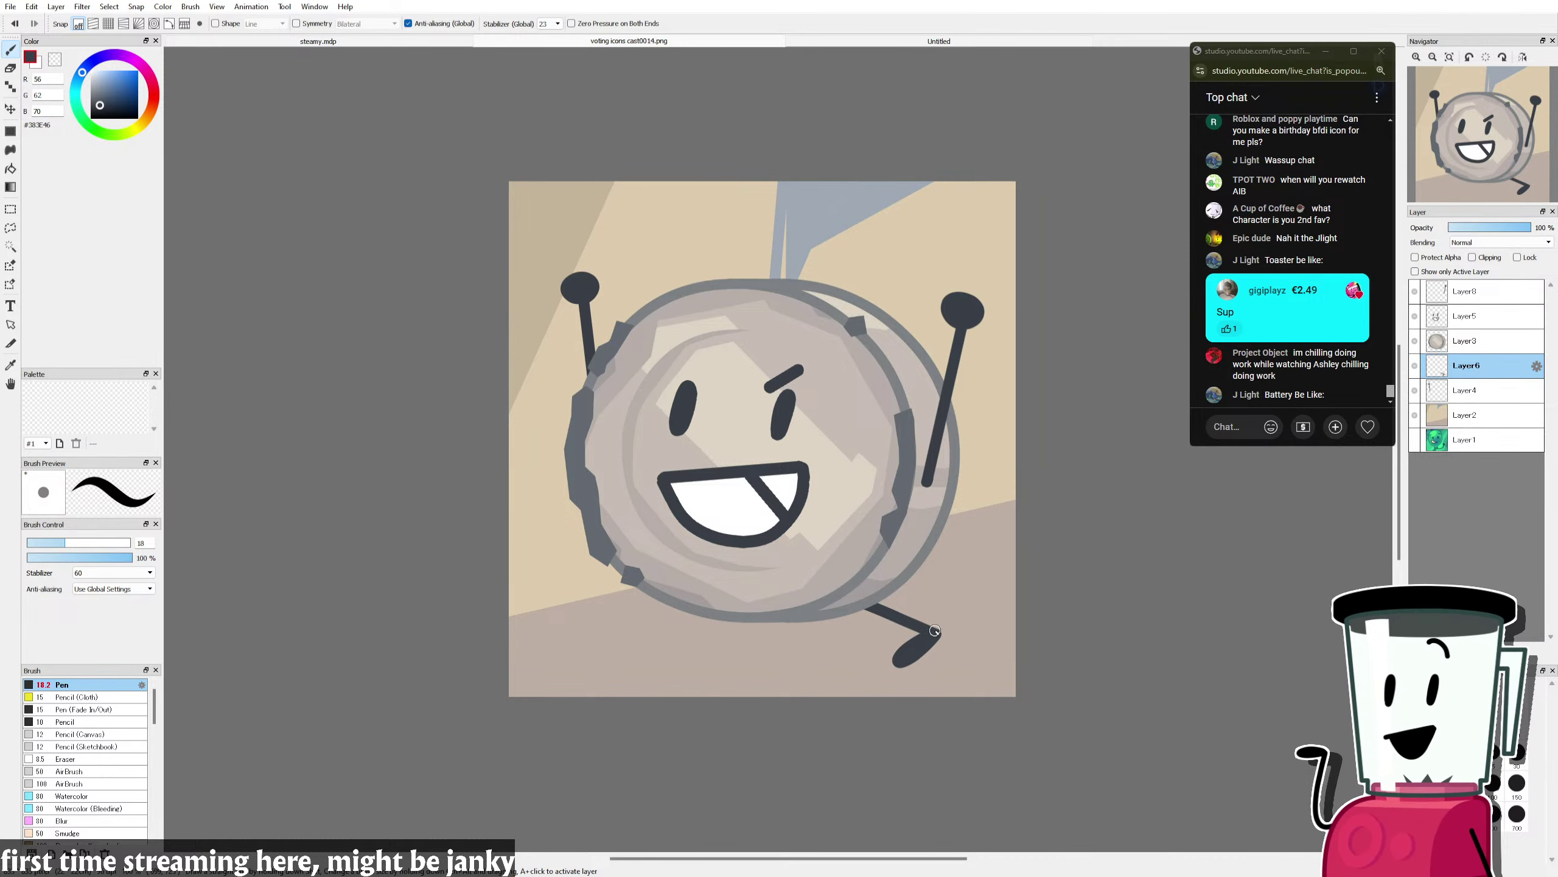
{"action": "key", "text": "ctrl+z"}
{"action": "key", "text": "ctrl+z"}
{"action": "key", "text": "ctrl+z"}
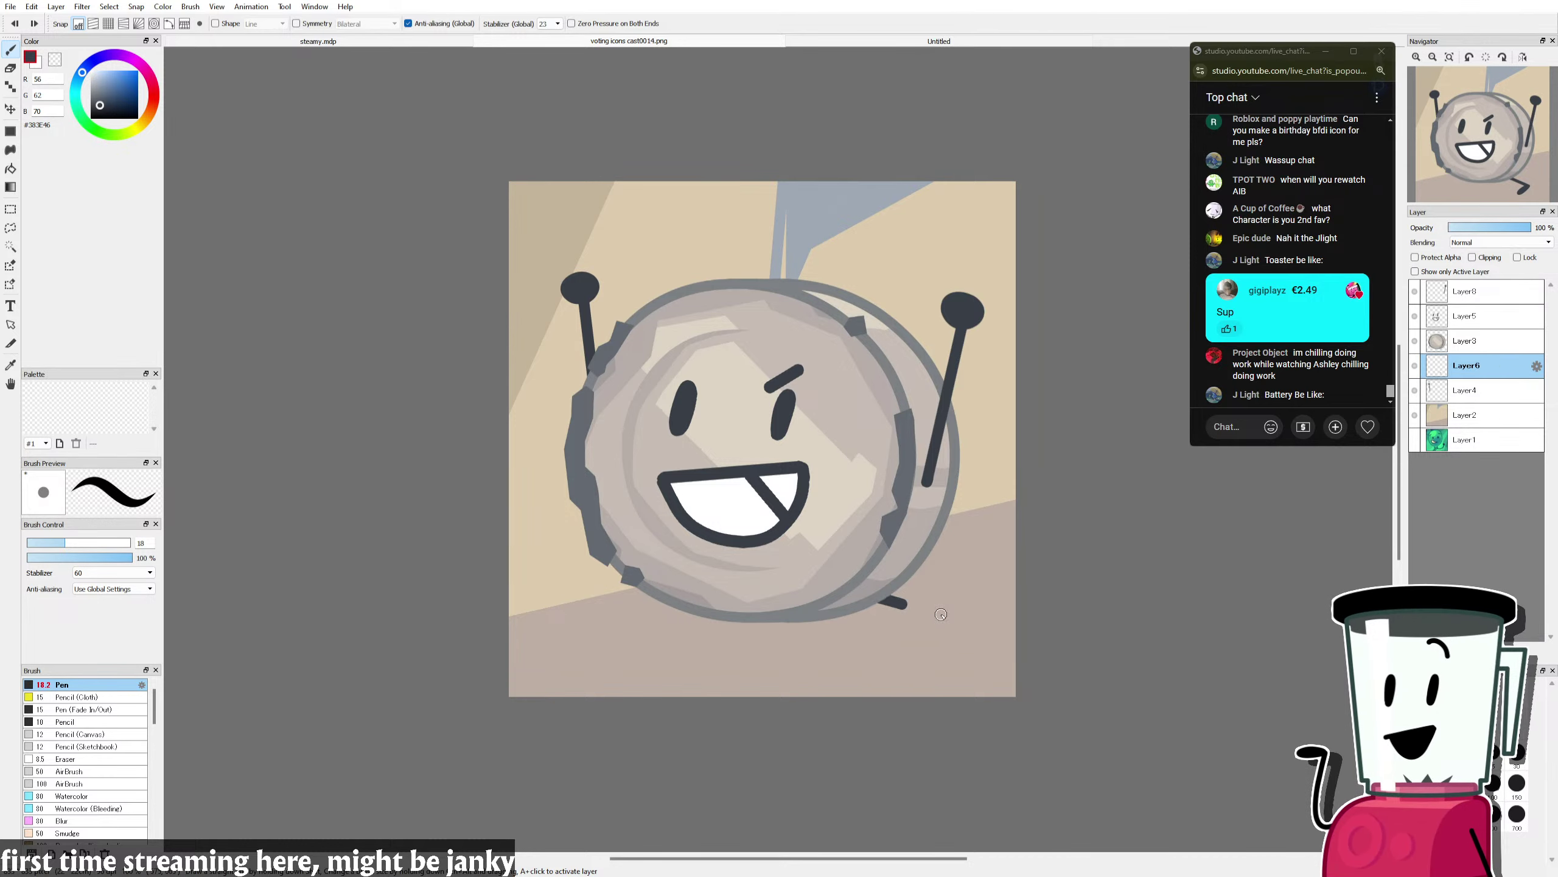
{"action": "mouse_move", "coordinate": [872, 605]}
{"action": "left_mouse_down"}
{"action": "mouse_move", "coordinate": [950, 642]}
{"action": "mouse_move", "coordinate": [914, 663]}
{"action": "left_mouse_up"}
{"action": "key", "text": "ctrl+z"}
{"action": "key", "text": "ctrl+z"}
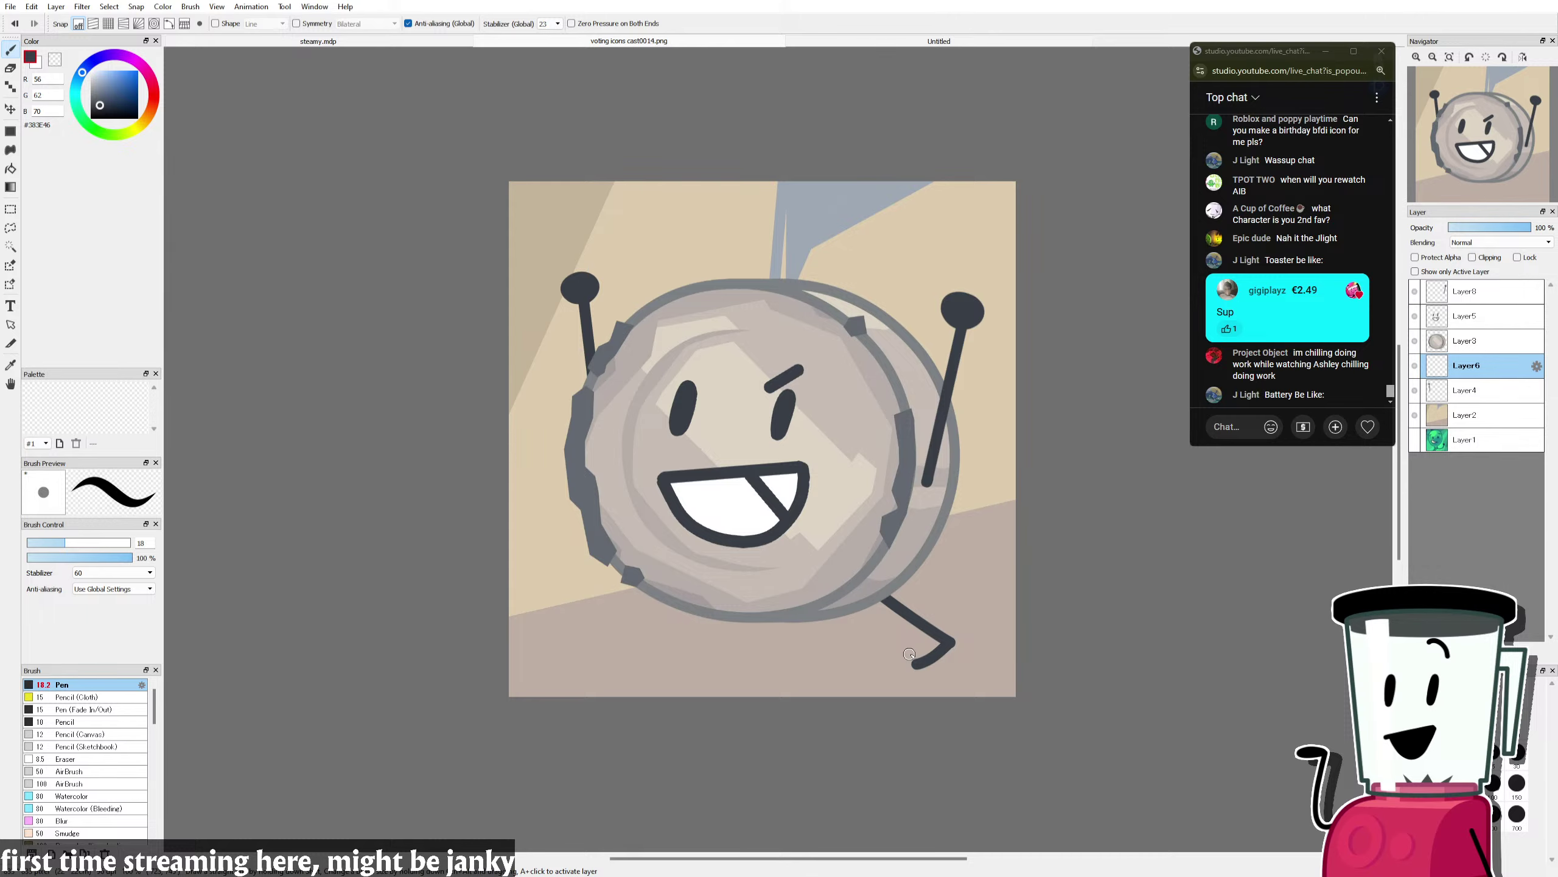
{"action": "key", "text": "ctrl+z"}
Step: Try two dark foot shapes at the end of the straight right leg, then undo the foot and leg
{"action": "scroll", "coordinate": [931, 660], "scroll_direction": "up", "scroll_amount": 3}
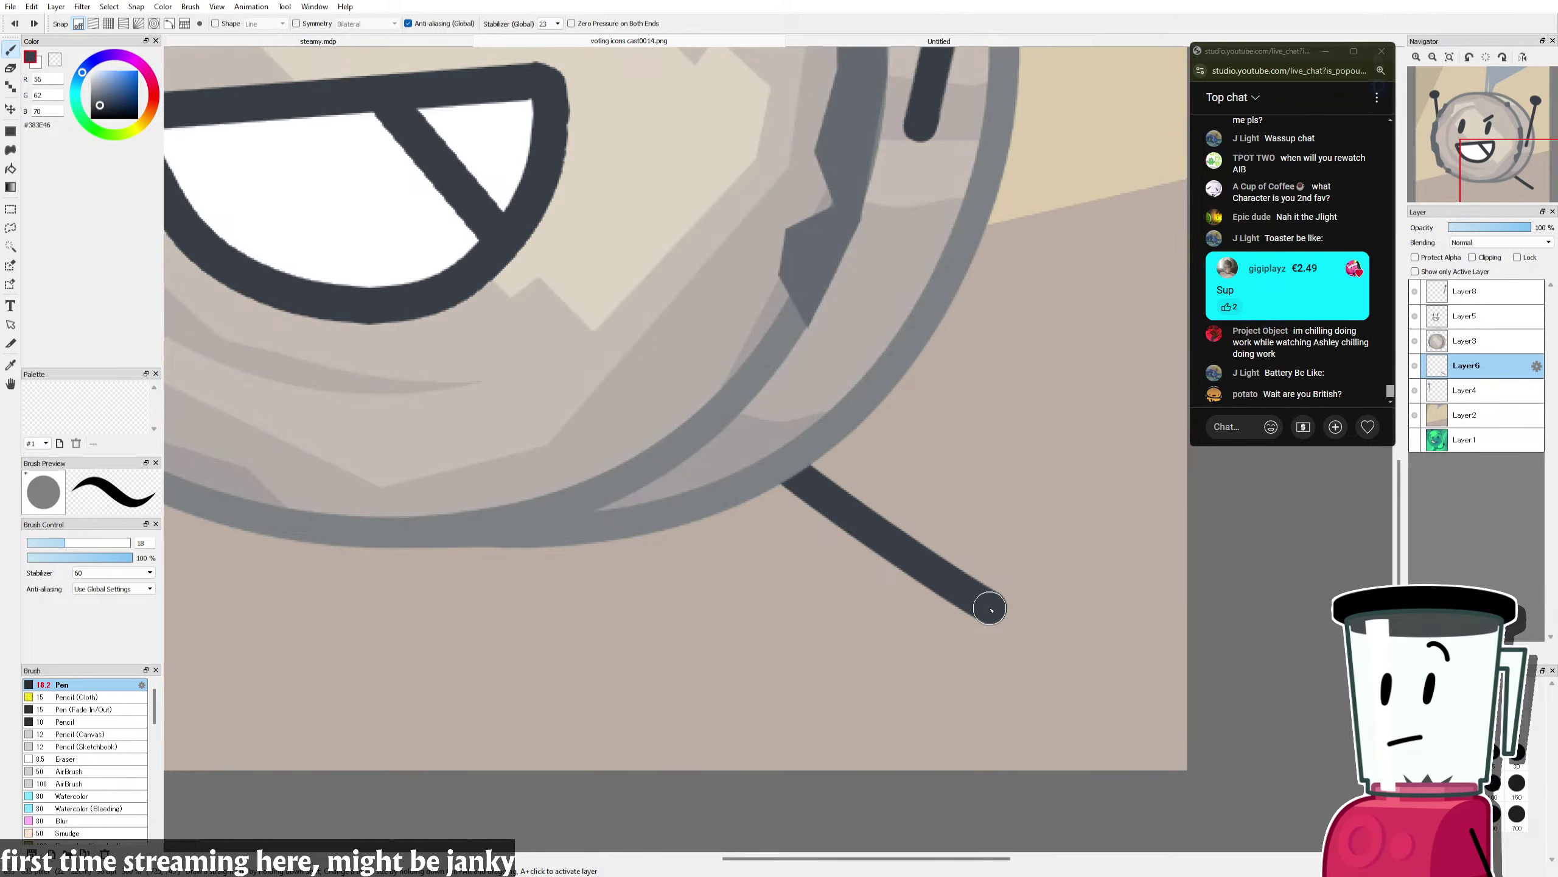
{"action": "left_click_drag", "start_coordinate": [990, 609], "coordinate": [972, 620]}
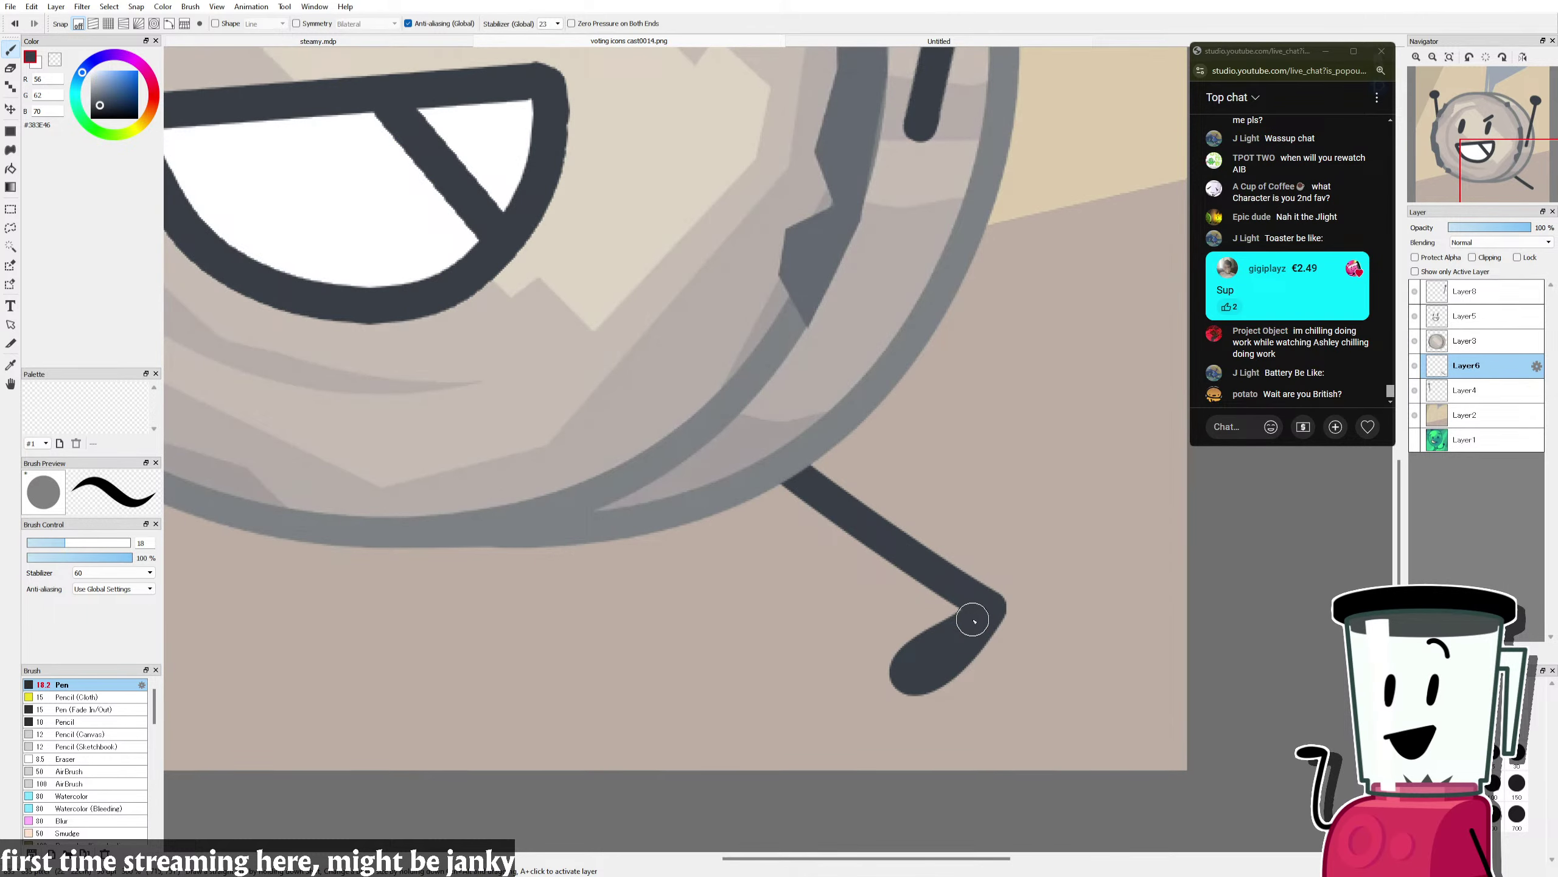
{"action": "scroll", "coordinate": [972, 620], "scroll_direction": "down", "scroll_amount": 4}
{"action": "key", "text": "ctrl+z"}
{"action": "scroll", "coordinate": [977, 585], "scroll_direction": "up", "scroll_amount": 3}
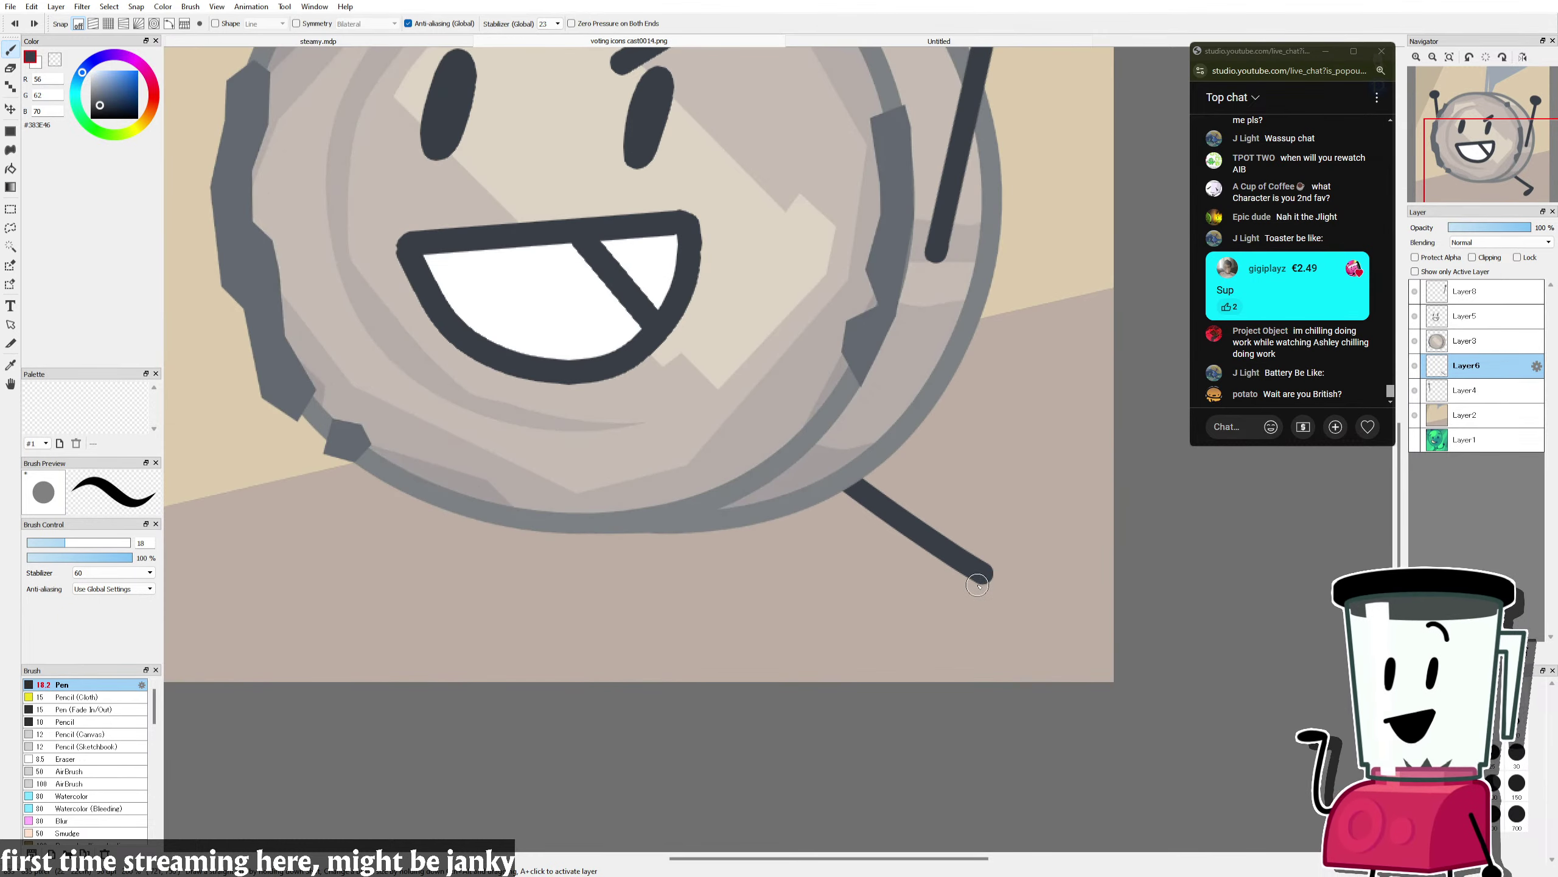
{"action": "mouse_move", "coordinate": [978, 585]}
{"action": "left_mouse_down"}
{"action": "mouse_move", "coordinate": [973, 619]}
{"action": "mouse_move", "coordinate": [933, 643]}
{"action": "left_mouse_up"}
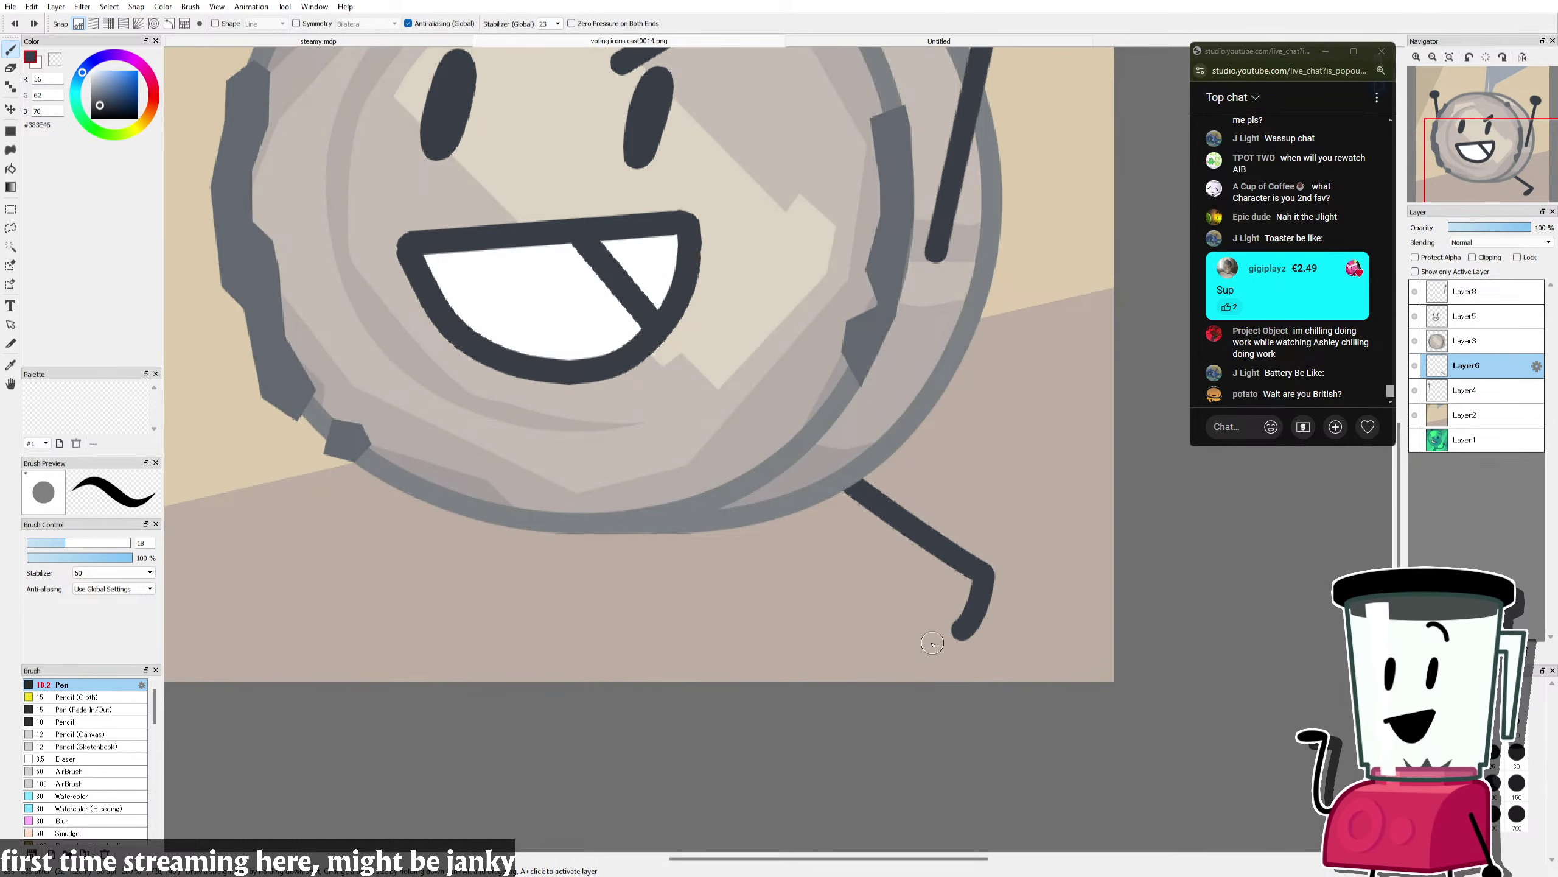
{"action": "scroll", "coordinate": [981, 577], "scroll_direction": "down", "scroll_amount": 3}
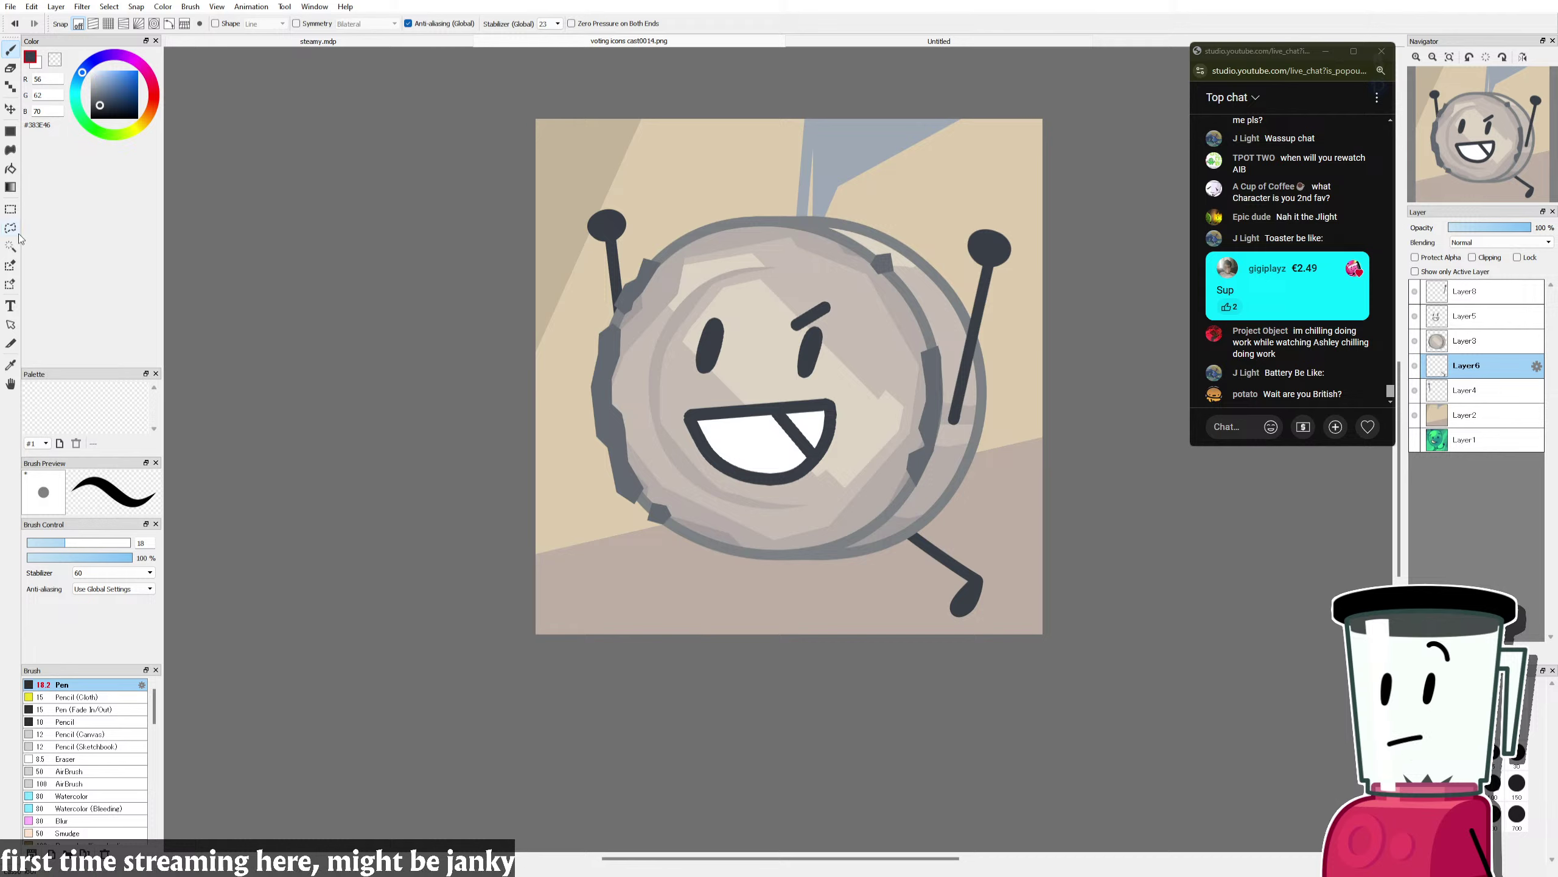
{"action": "key", "text": "ctrl+z"}
{"action": "key", "text": "ctrl+z"}
Step: Try a curved leg stroke from the coin's lower-right edge, undo it, and look back through earlier live chat messages
{"action": "left_click_drag", "start_coordinate": [885, 531], "coordinate": [971, 540]}
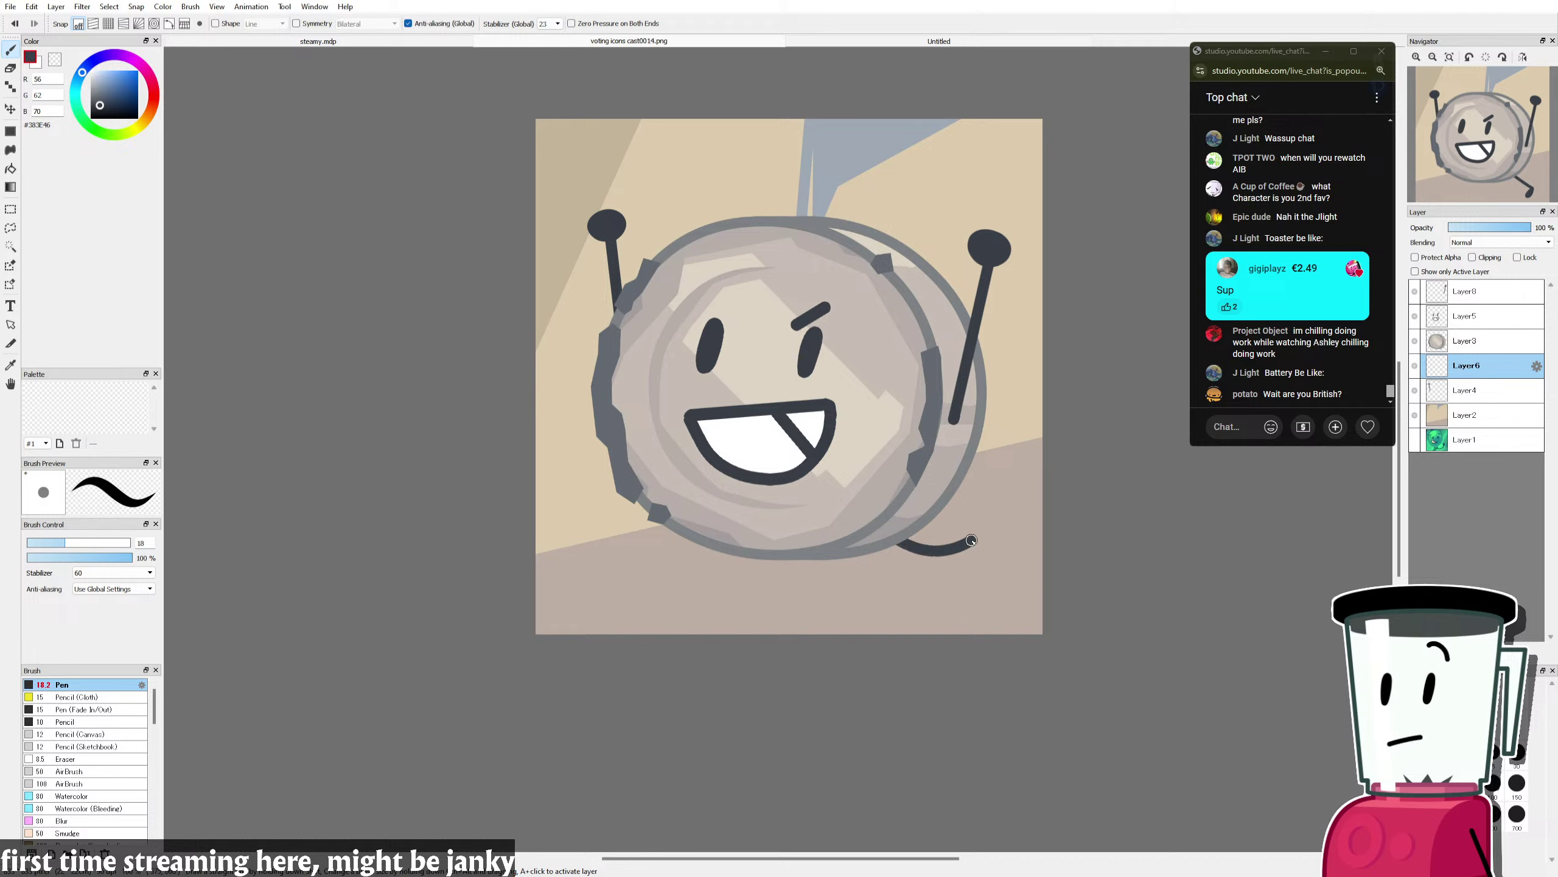
{"action": "key", "text": "ctrl+z"}
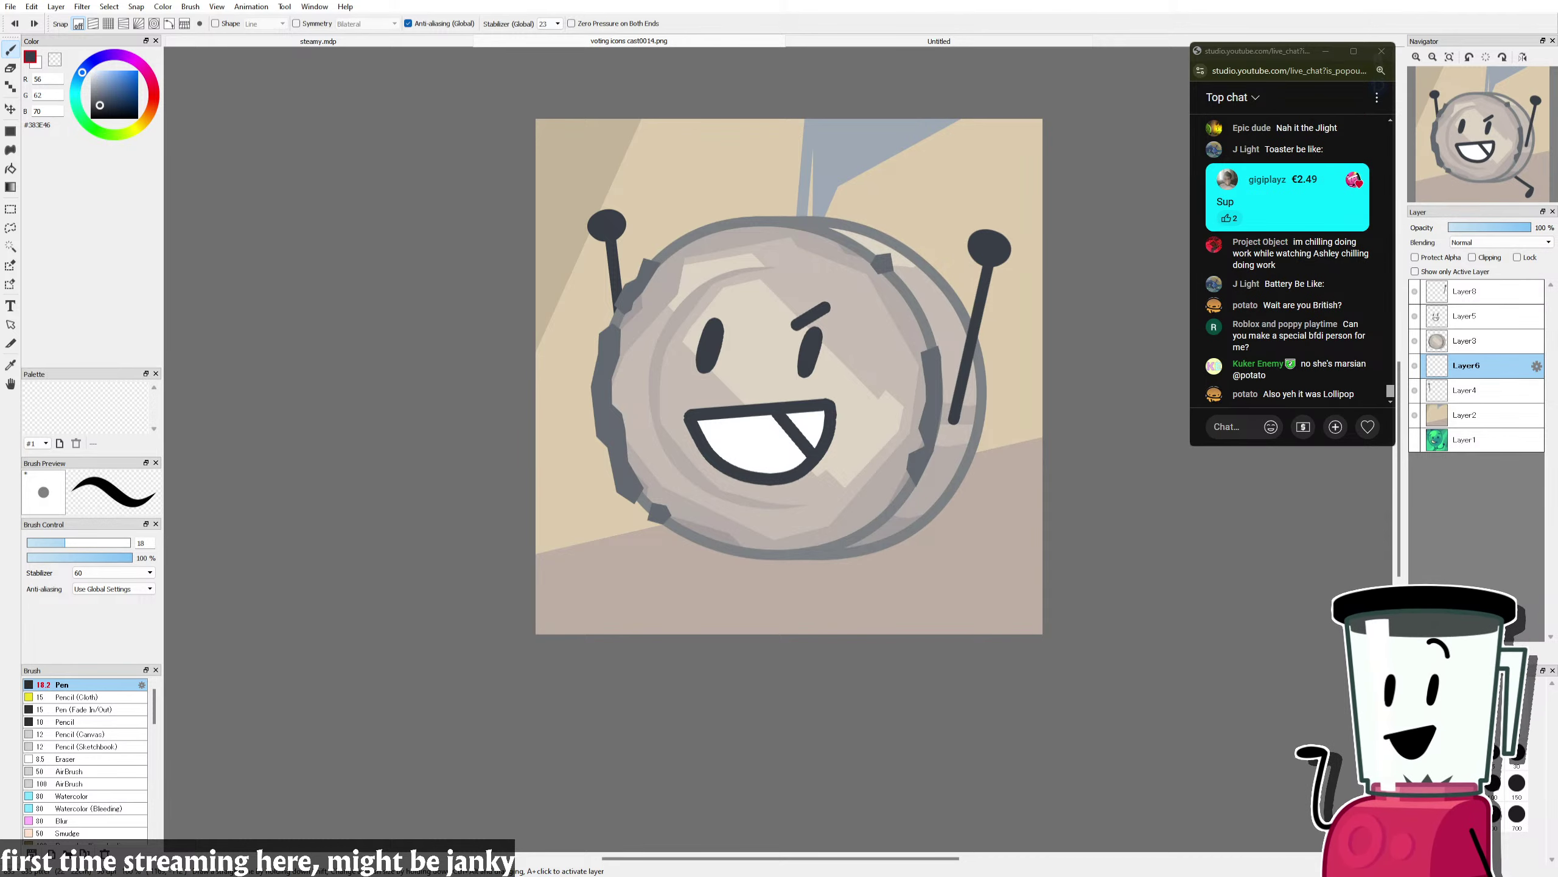
{"action": "scroll", "coordinate": [1289, 338], "scroll_direction": "up", "scroll_amount": 4}
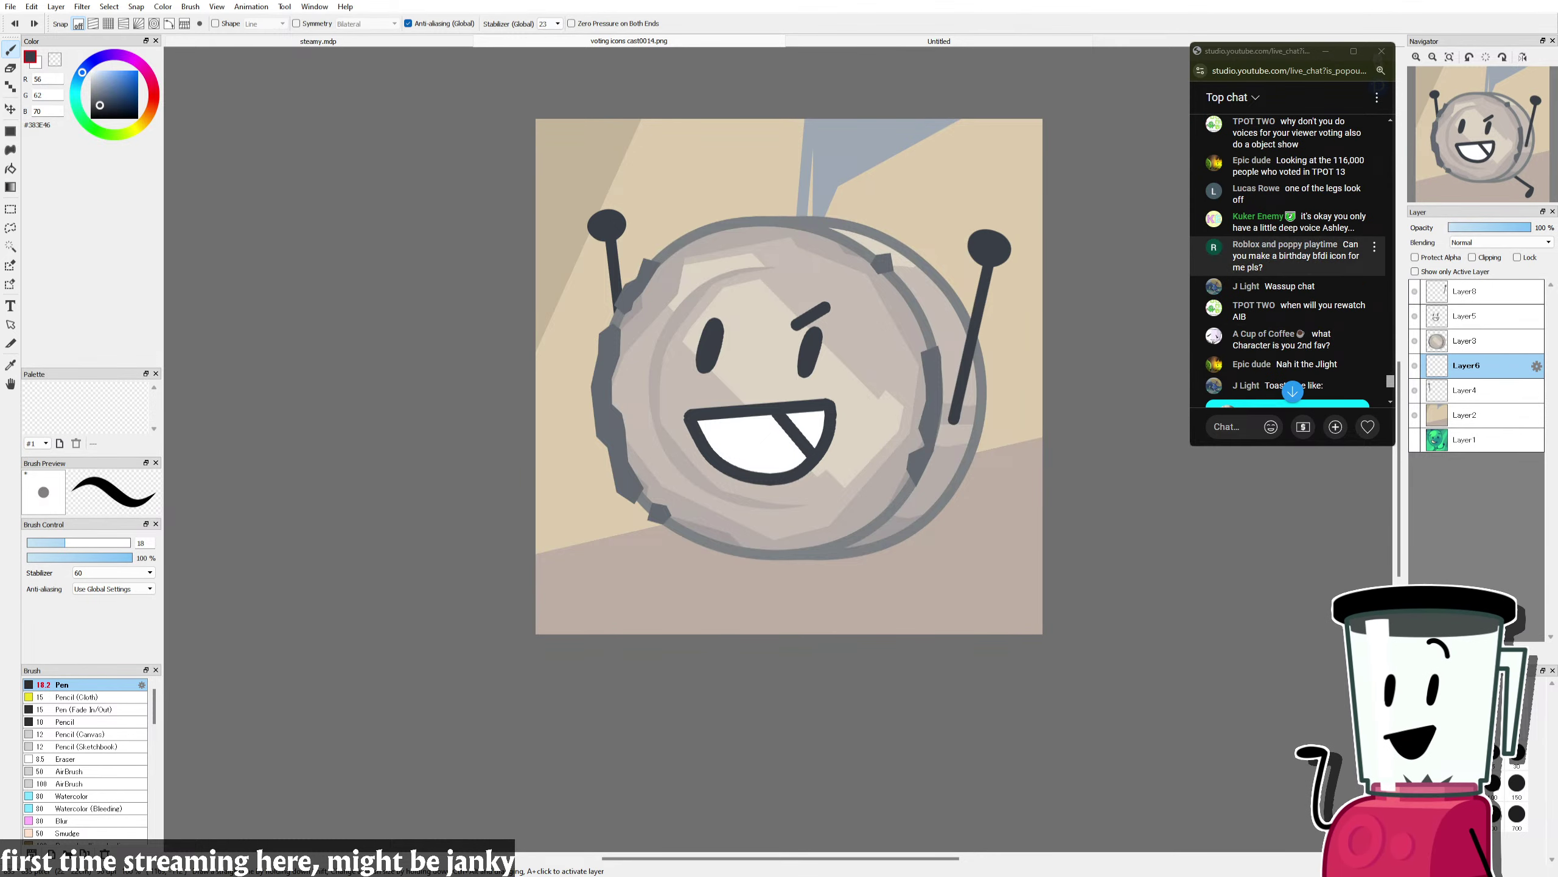
Step: Open the copied picture of the coin with raised arms and running legs as a new canvas, and return to the voting icon
{"action": "scroll", "coordinate": [1289, 254], "scroll_direction": "down", "scroll_amount": 4}
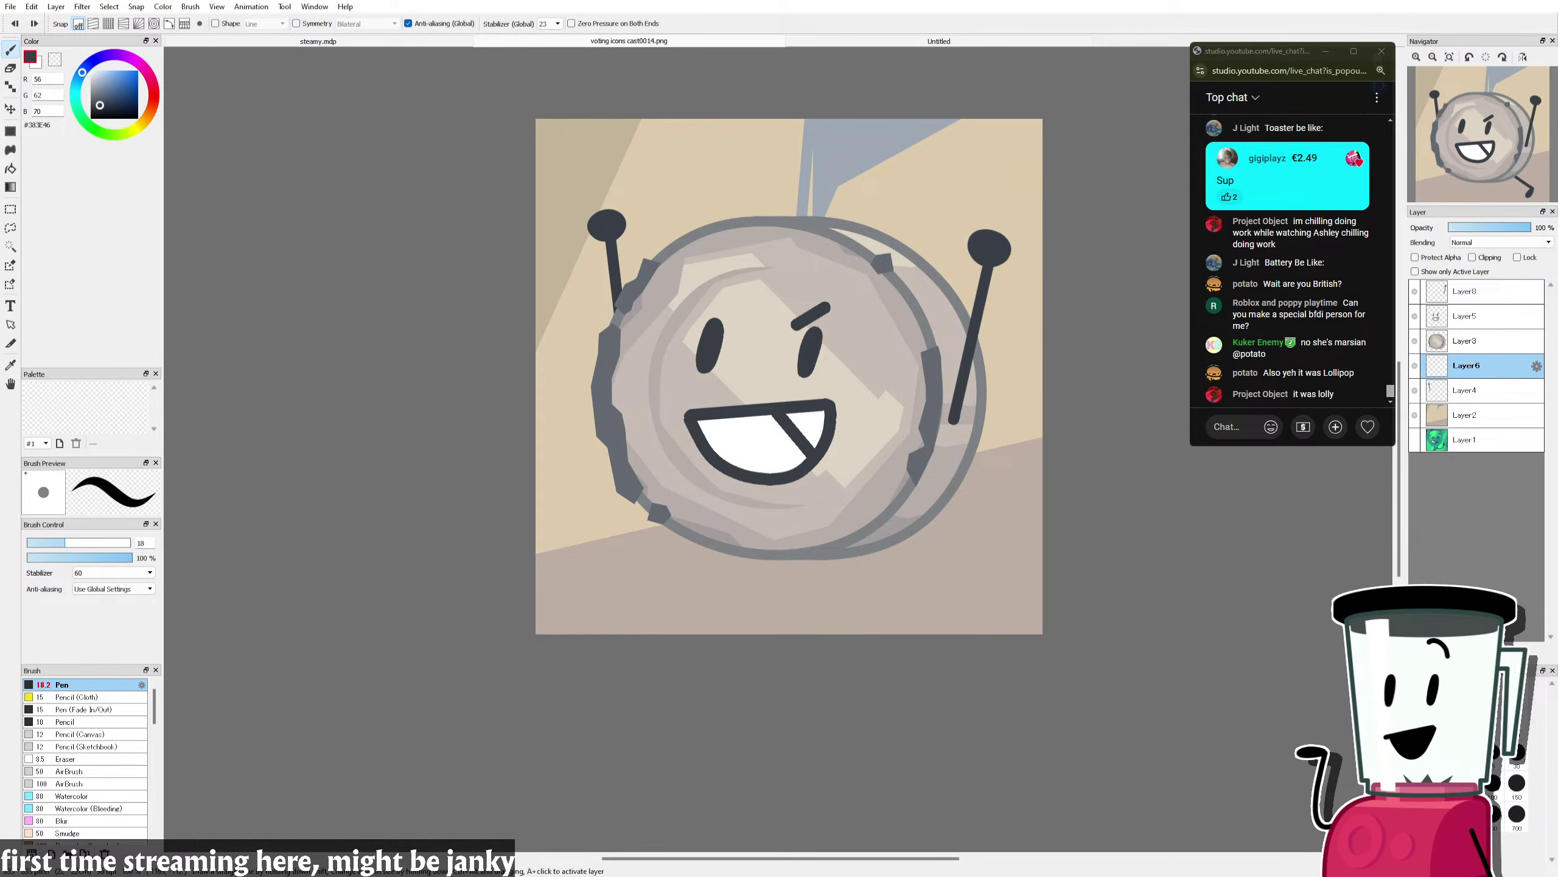
{"action": "left_click", "coordinate": [959, 40]}
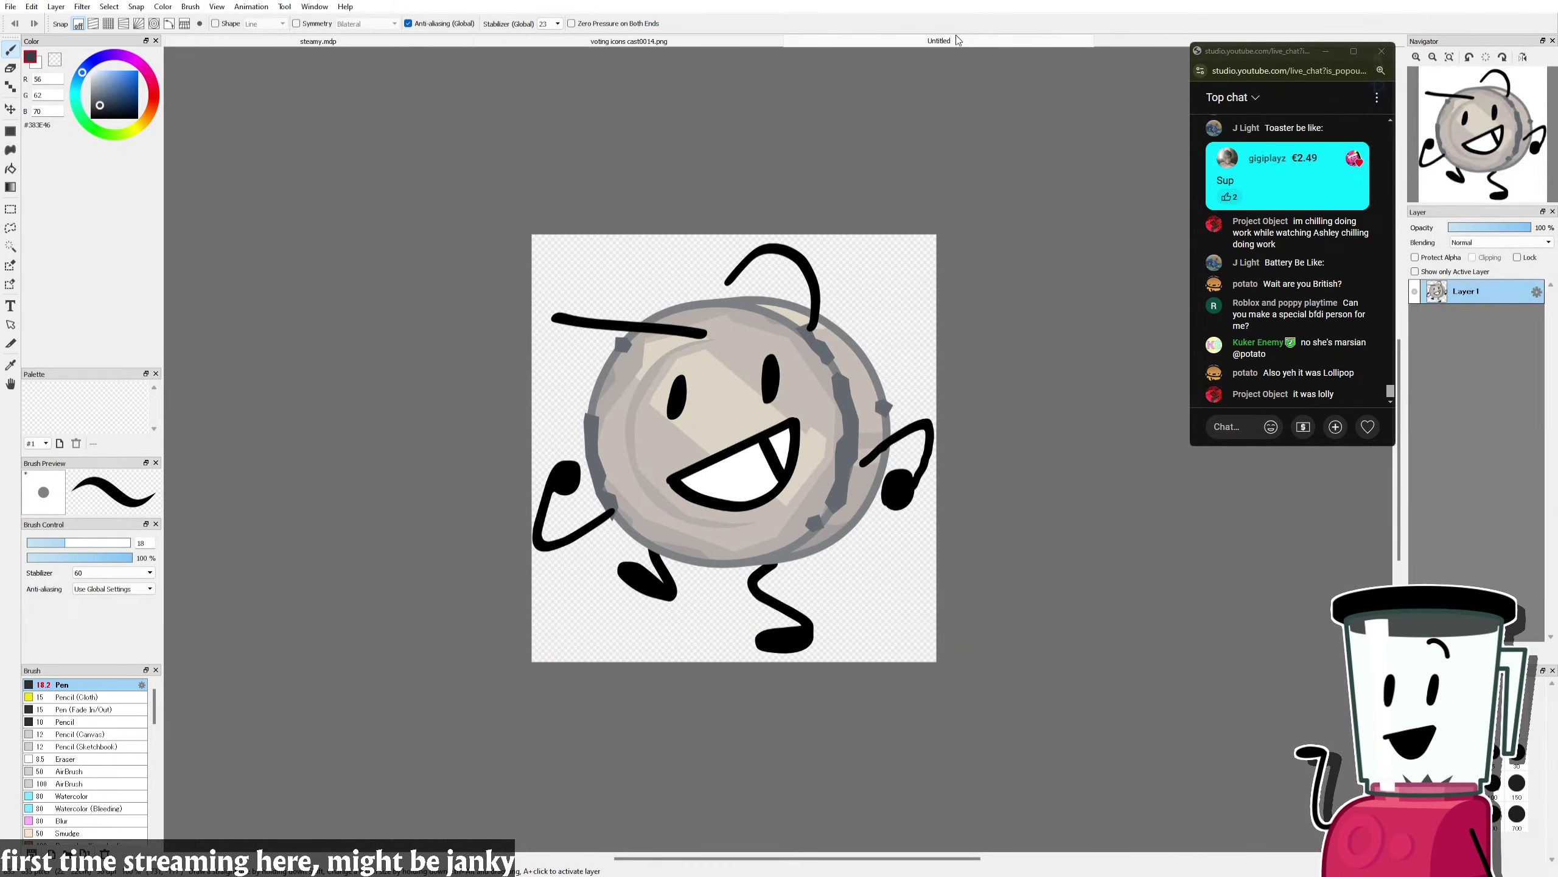
{"action": "left_click", "coordinate": [10, 7]}
{"action": "left_click", "coordinate": [45, 35]}
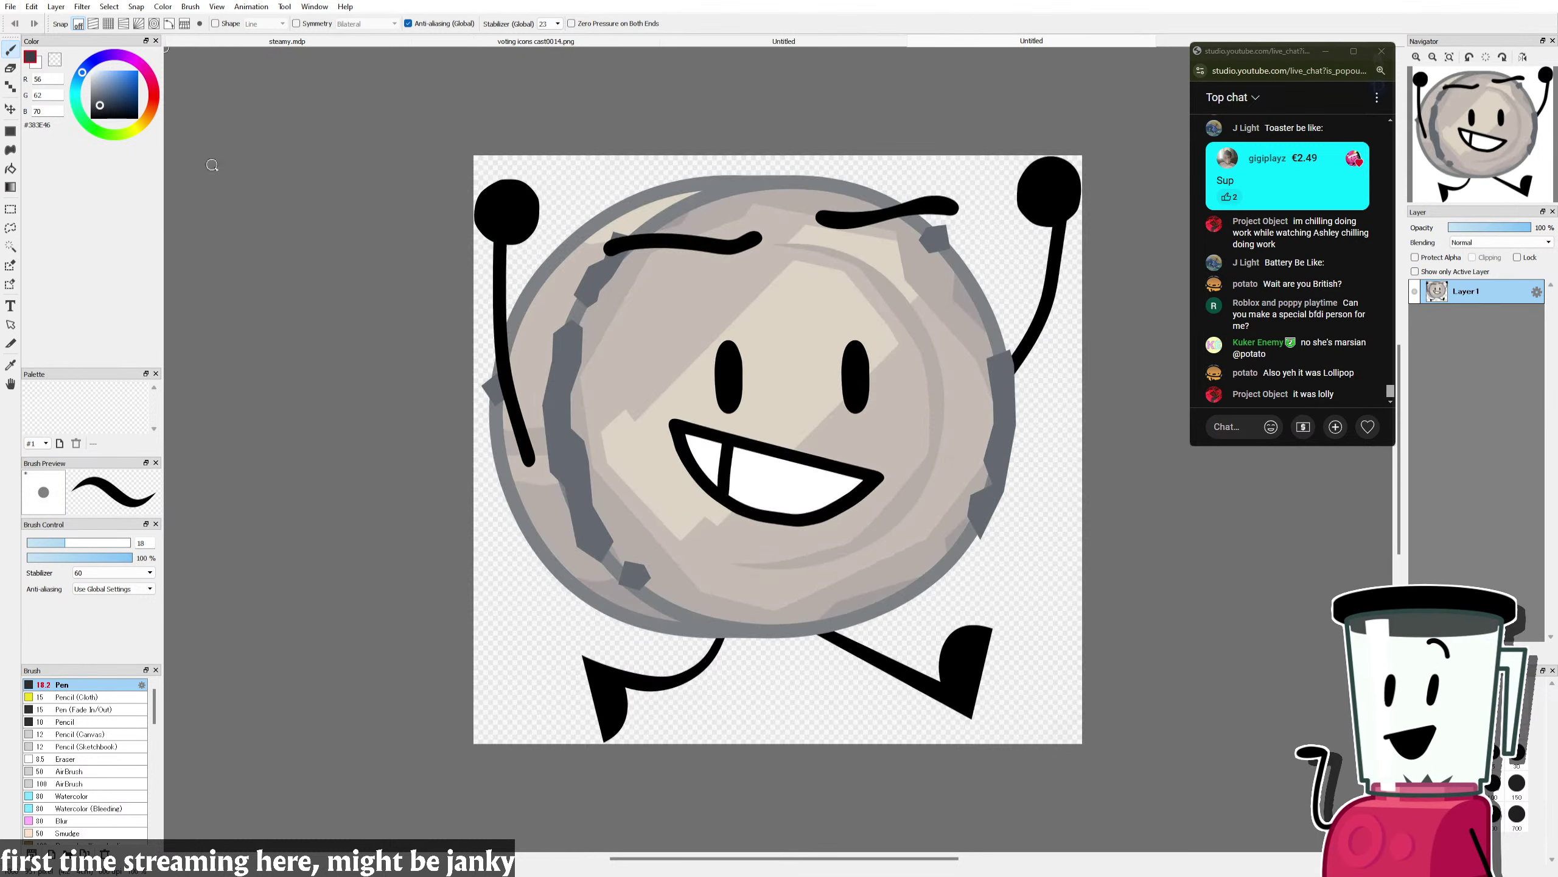
{"action": "left_click", "coordinate": [522, 41]}
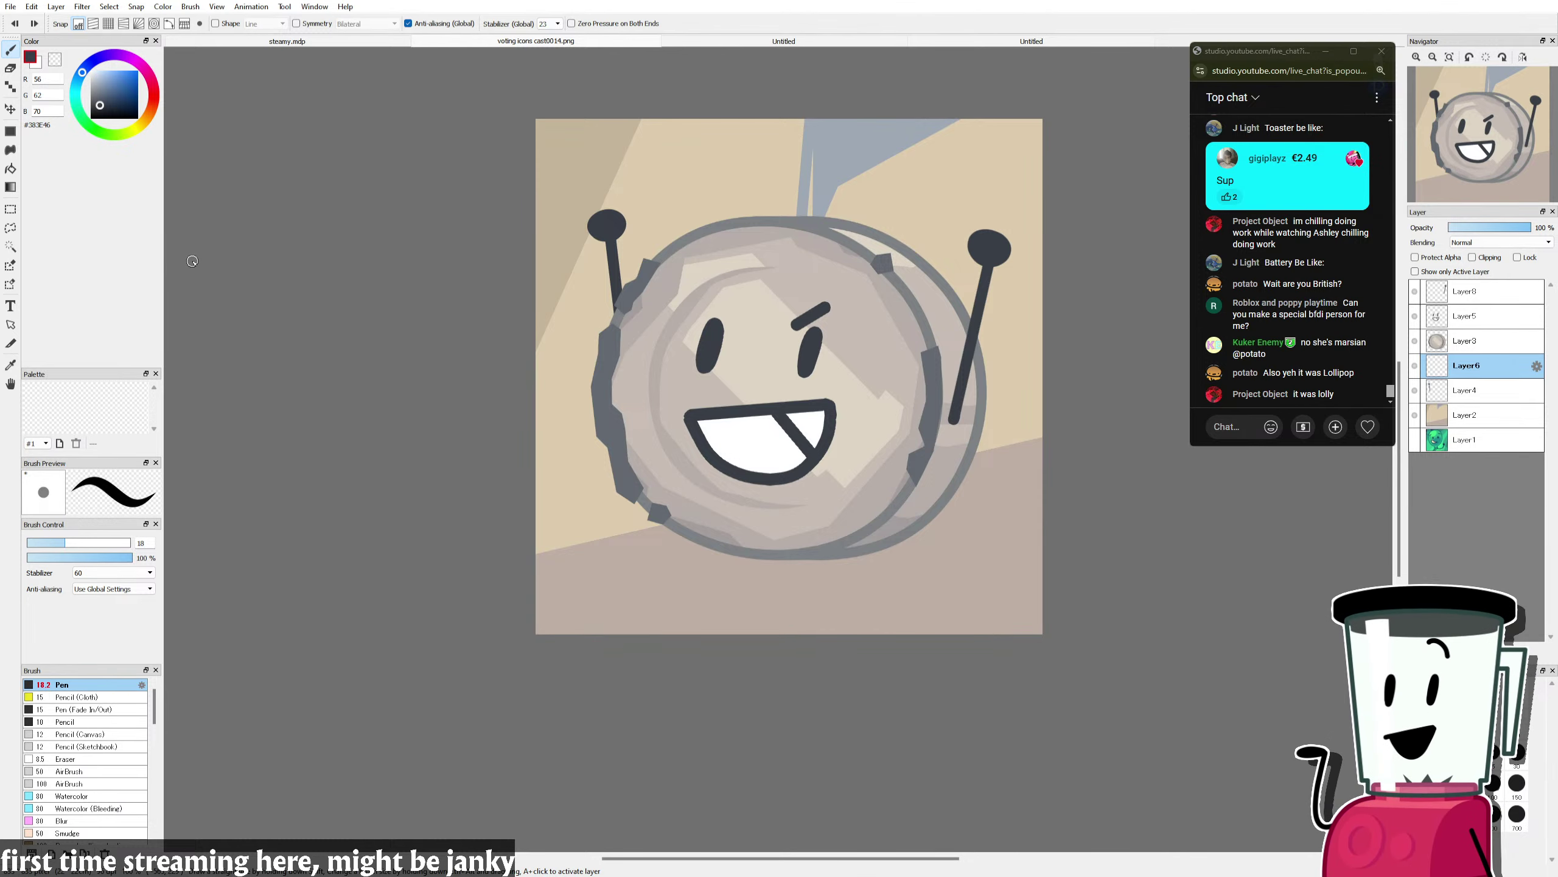
Step: Compare the voting icon's pose with the newly opened running coin reference
{"action": "scroll", "coordinate": [794, 423], "scroll_direction": "up", "scroll_amount": 4}
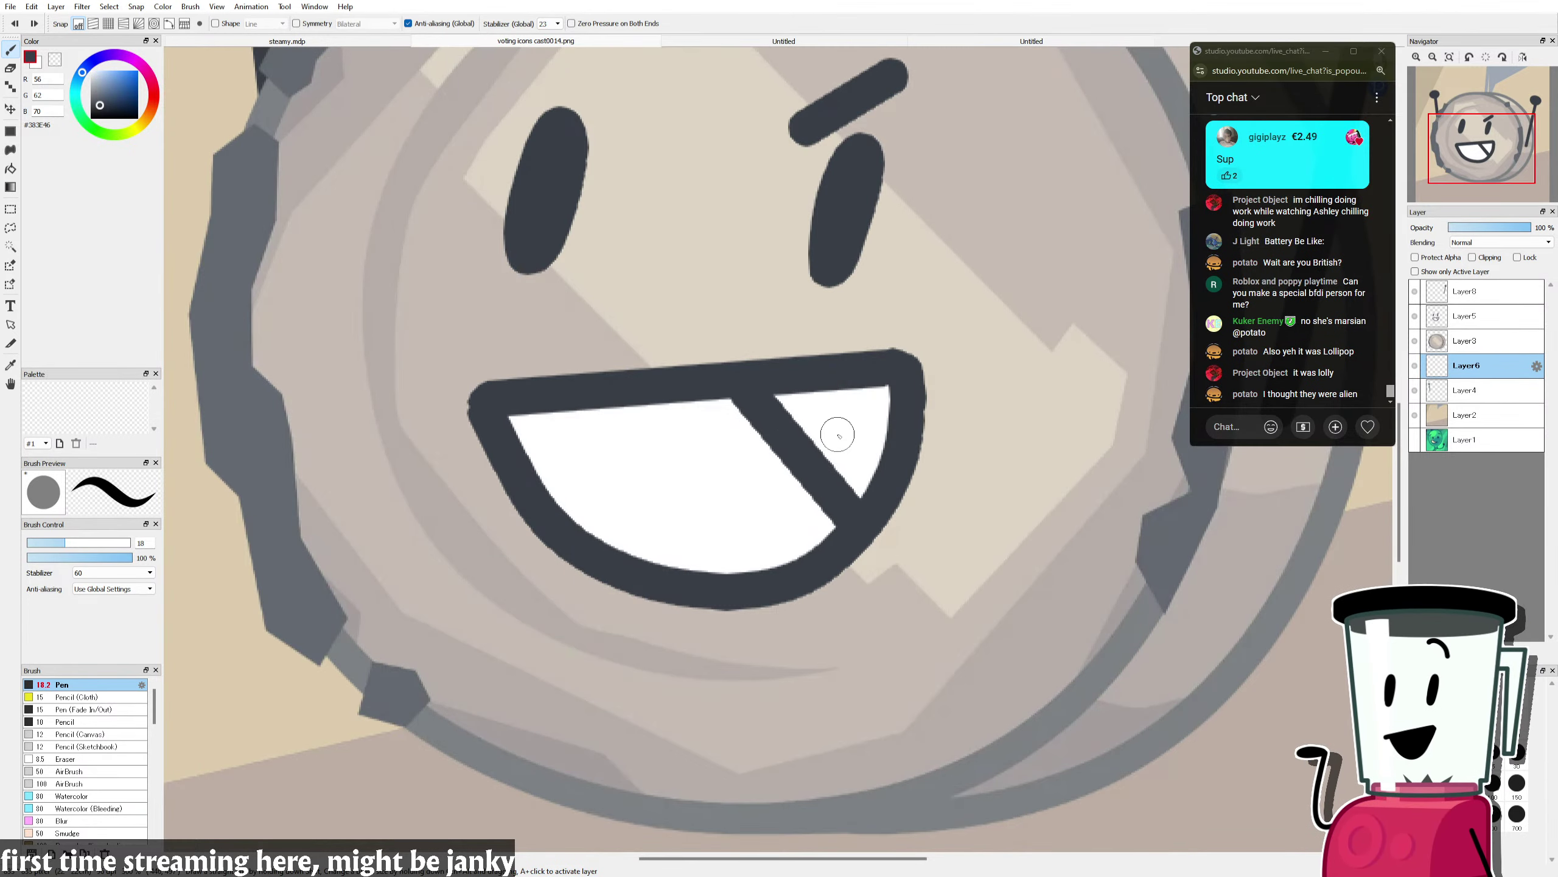
{"action": "scroll", "coordinate": [852, 465], "scroll_direction": "down", "scroll_amount": 4}
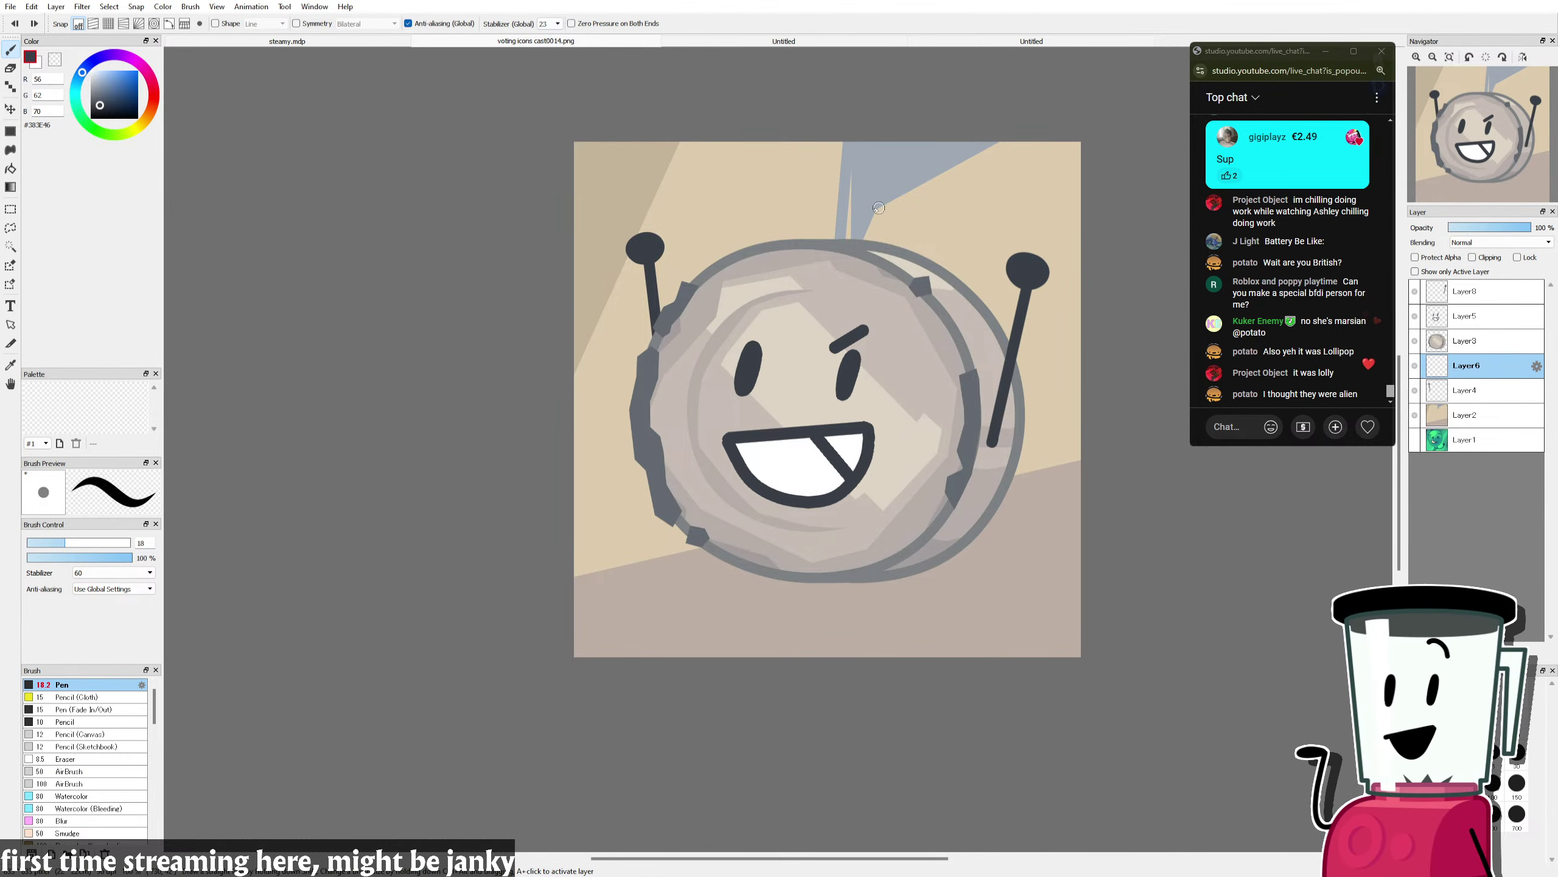
{"action": "left_click", "coordinate": [1007, 42]}
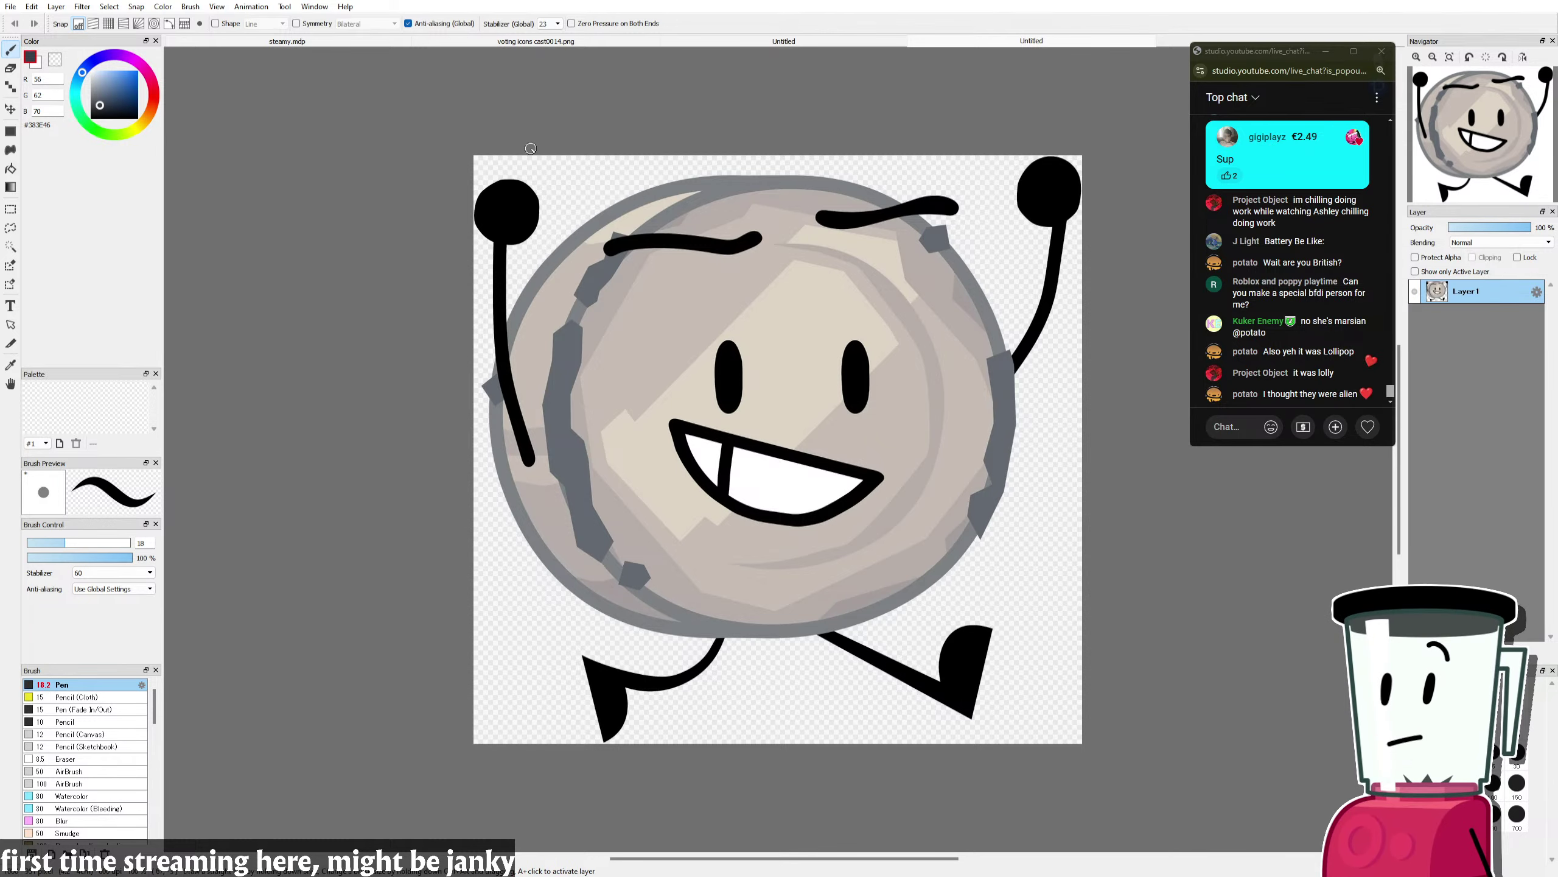
{"action": "left_click", "coordinate": [599, 39]}
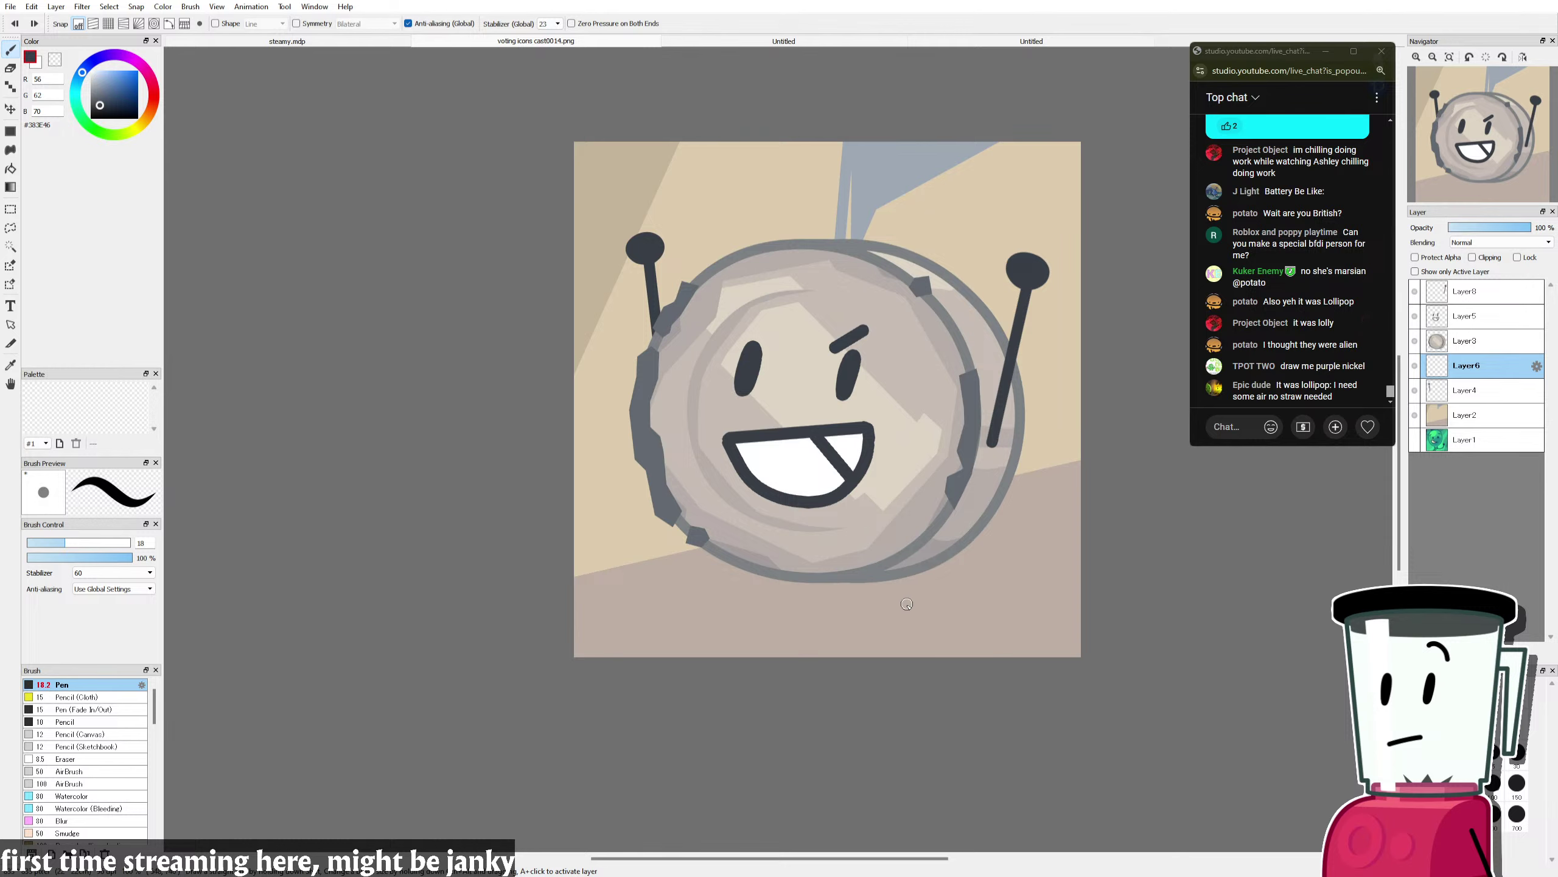
Step: Draw a dark curved right leg from the coin's lower-right edge, bending up to a knee-like corner with a downward-pointing foot
{"action": "scroll", "coordinate": [915, 603], "scroll_direction": "up", "scroll_amount": 1}
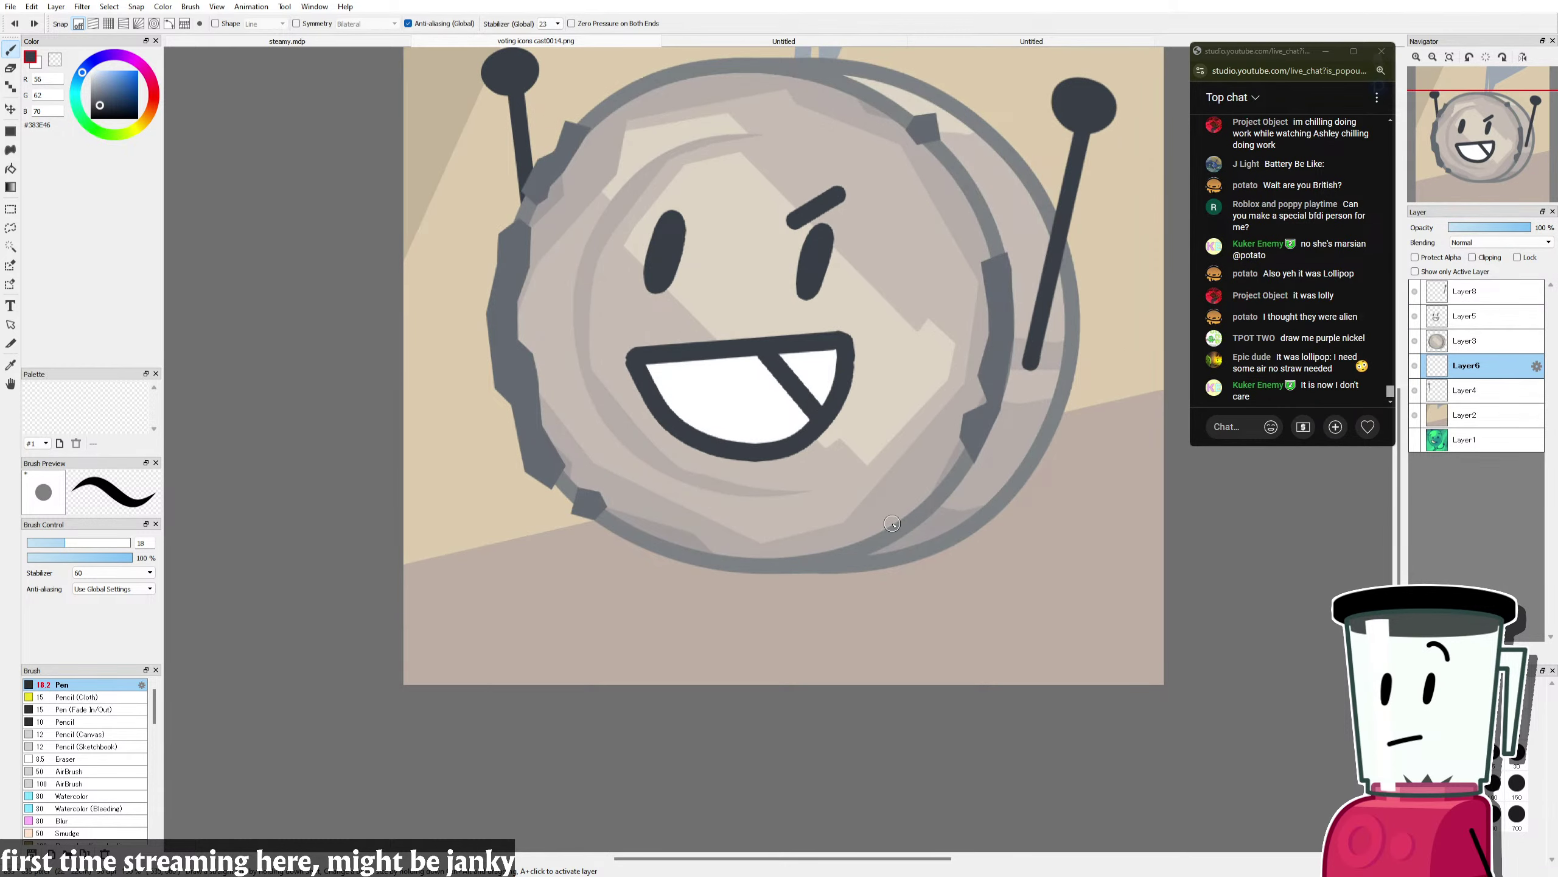
{"action": "mouse_move", "coordinate": [914, 560]}
{"action": "left_mouse_down"}
{"action": "mouse_move", "coordinate": [970, 572]}
{"action": "mouse_move", "coordinate": [1024, 530]}
{"action": "mouse_move", "coordinate": [1057, 615]}
{"action": "left_mouse_up"}
{"action": "key", "text": "ctrl+z"}
{"action": "left_click_drag", "start_coordinate": [1020, 526], "coordinate": [1047, 600]}
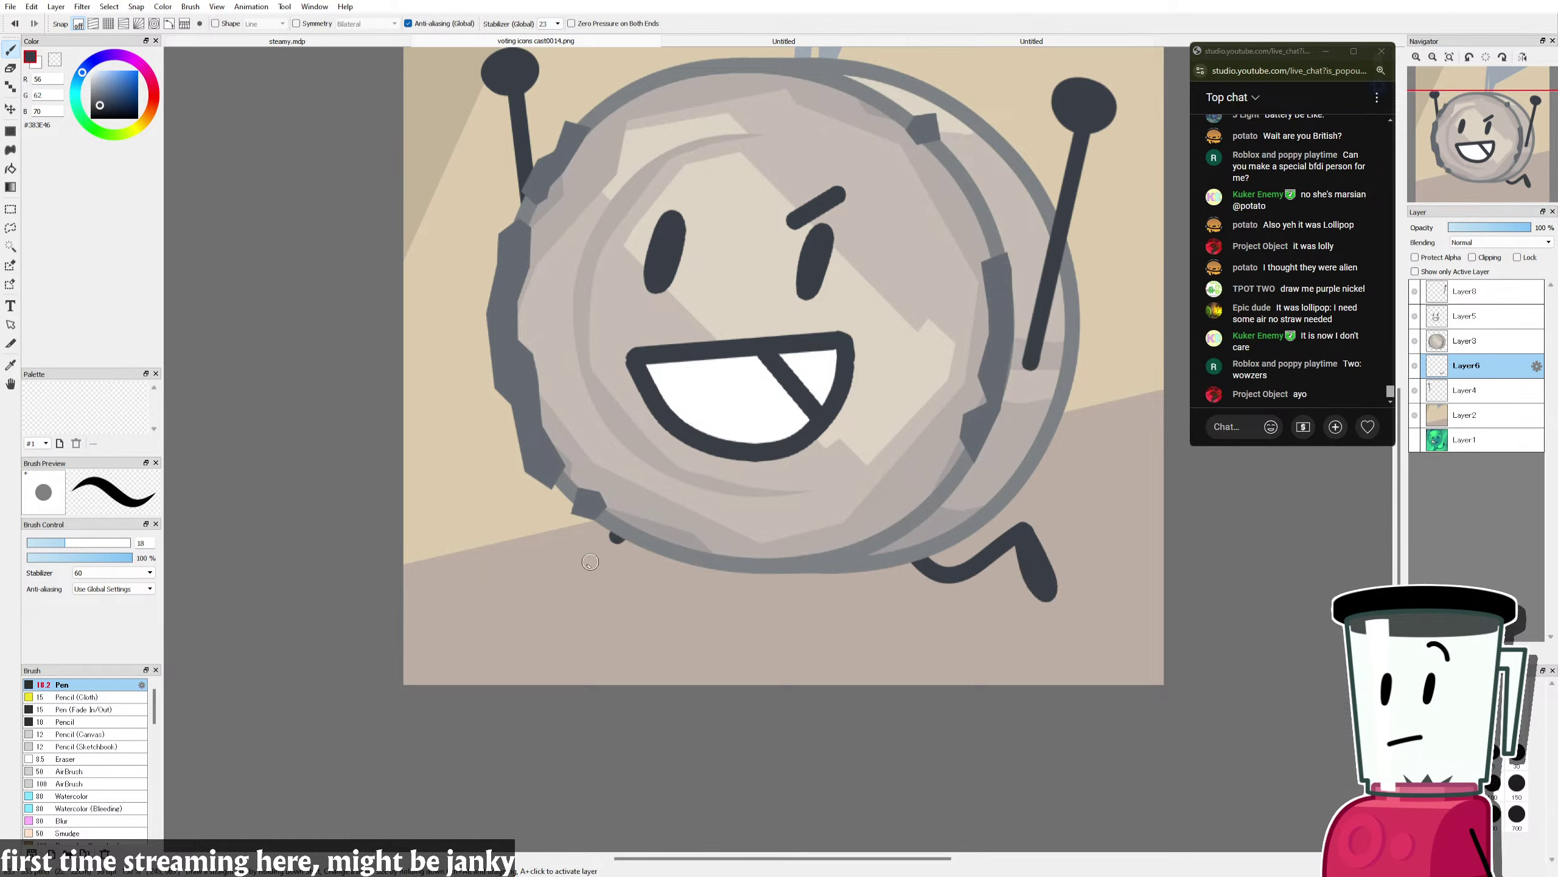
Step: Draw a straight dark left leg slanting down from the coin's lower-left edge with an upward-pointing oval foot, undoing rejected foot strokes
{"action": "left_click_drag", "start_coordinate": [590, 562], "coordinate": [513, 652]}
{"action": "left_click_drag", "start_coordinate": [461, 598], "coordinate": [460, 596]}
{"action": "key", "text": "ctrl+z"}
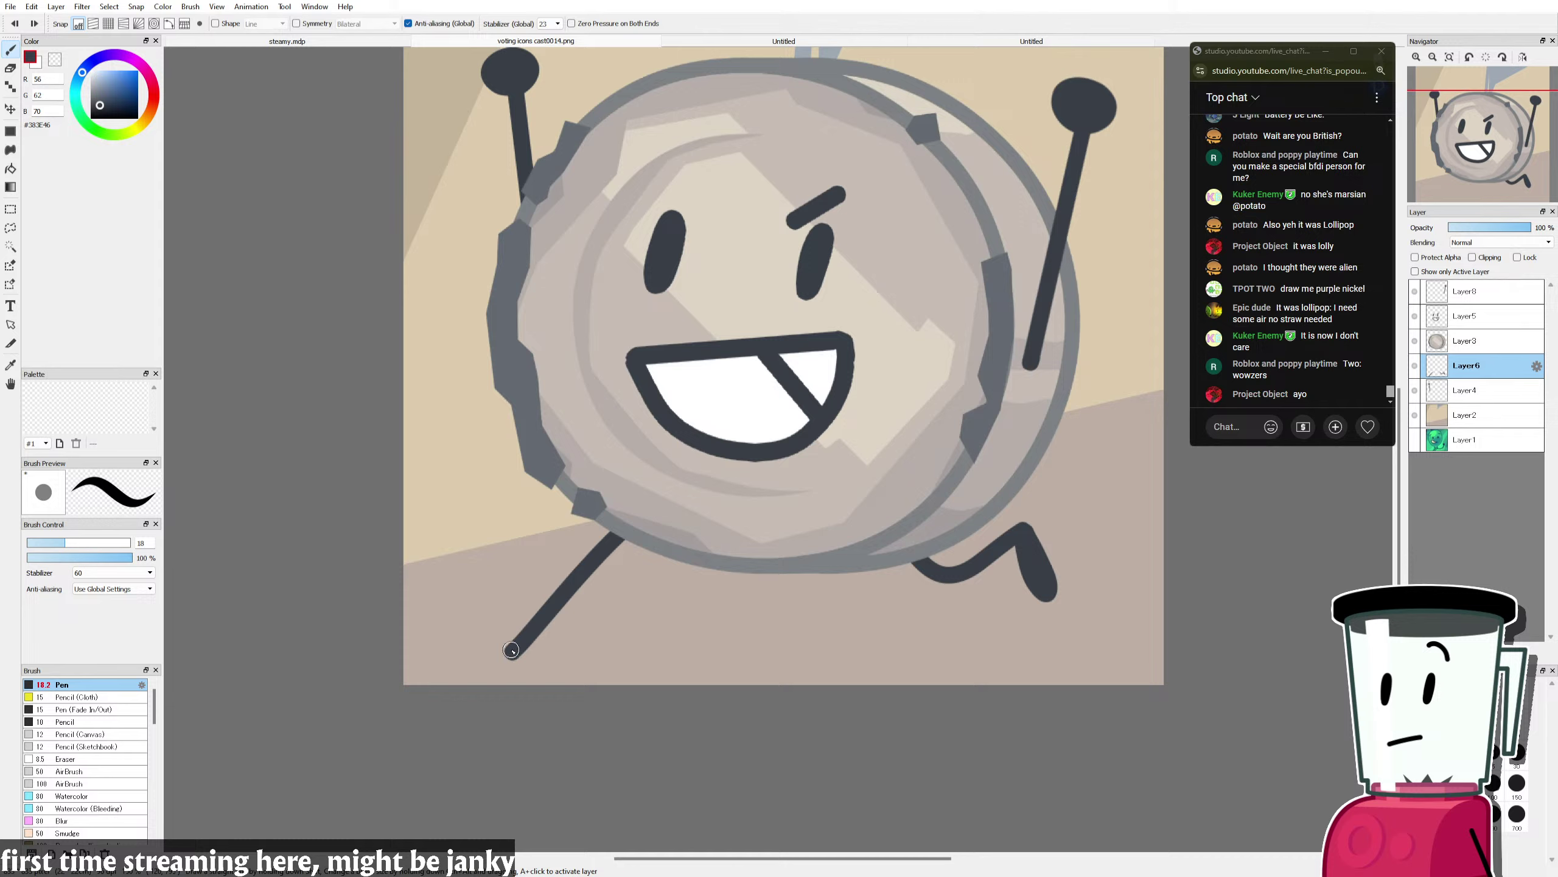
{"action": "key", "text": "ctrl+z"}
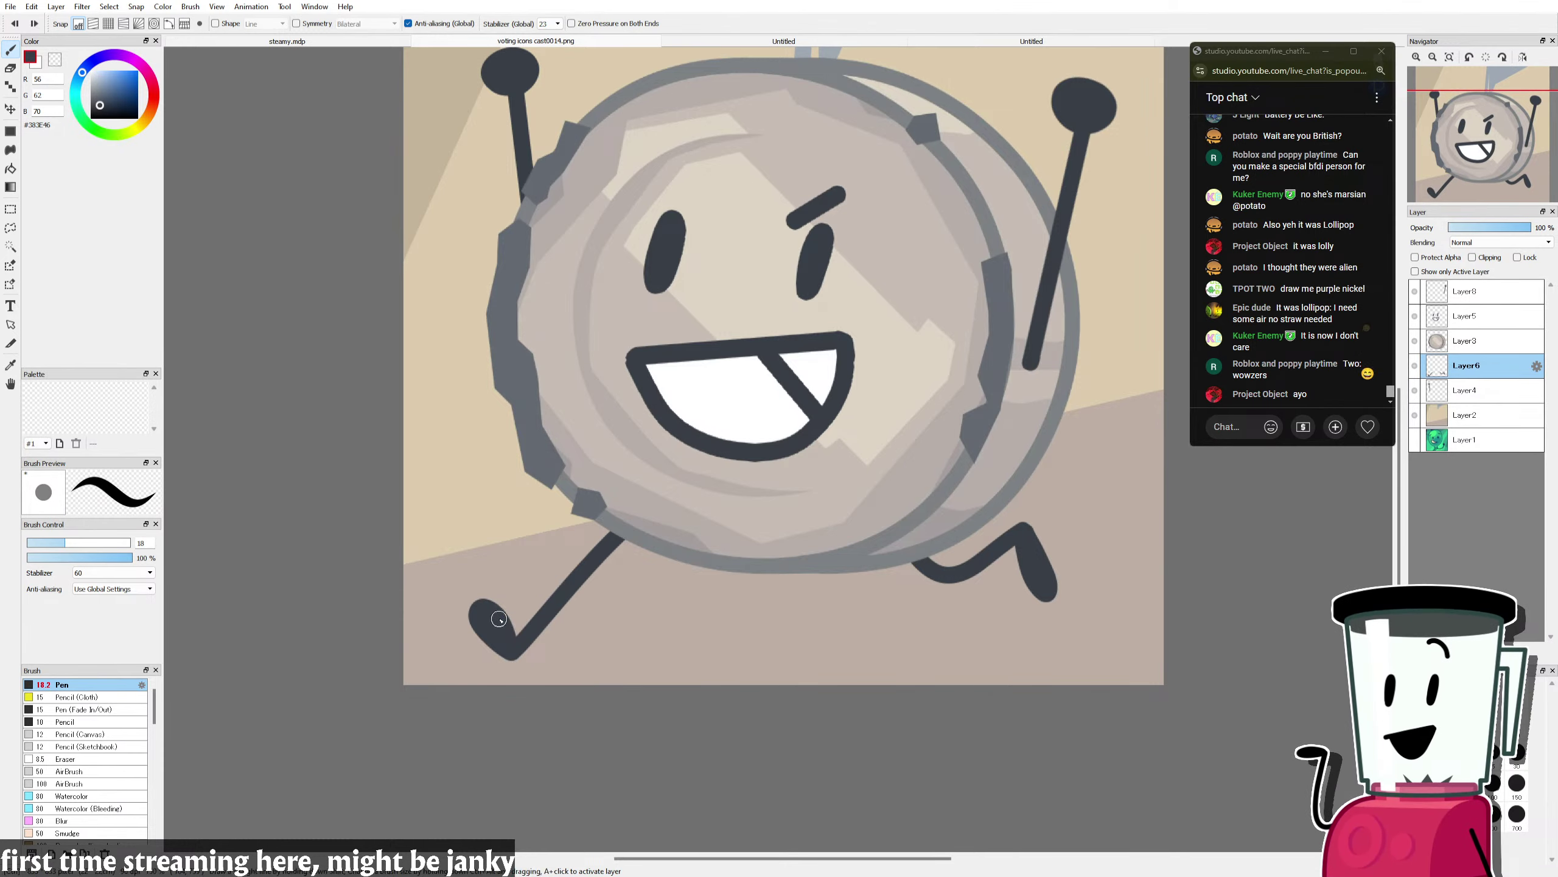
Step: Redraw the left foot as a taller, narrower oval rising from the heel, undoing rejected strokes
{"action": "scroll", "coordinate": [469, 639], "scroll_direction": "up", "scroll_amount": 4}
{"action": "mouse_move", "coordinate": [615, 677]}
{"action": "left_mouse_down"}
{"action": "mouse_move", "coordinate": [520, 594]}
{"action": "mouse_move", "coordinate": [434, 475]}
{"action": "mouse_move", "coordinate": [502, 457]}
{"action": "mouse_move", "coordinate": [613, 681]}
{"action": "mouse_move", "coordinate": [508, 522]}
{"action": "mouse_move", "coordinate": [505, 454]}
{"action": "mouse_move", "coordinate": [537, 475]}
{"action": "mouse_move", "coordinate": [625, 667]}
{"action": "mouse_move", "coordinate": [483, 461]}
{"action": "mouse_move", "coordinate": [577, 521]}
{"action": "mouse_move", "coordinate": [630, 631]}
{"action": "mouse_move", "coordinate": [630, 670]}
{"action": "mouse_move", "coordinate": [559, 578]}
{"action": "mouse_move", "coordinate": [514, 446]}
{"action": "mouse_move", "coordinate": [612, 554]}
{"action": "mouse_move", "coordinate": [633, 658]}
{"action": "mouse_move", "coordinate": [617, 628]}
{"action": "mouse_move", "coordinate": [611, 677]}
{"action": "mouse_move", "coordinate": [538, 504]}
{"action": "mouse_move", "coordinate": [607, 674]}
{"action": "mouse_move", "coordinate": [546, 522]}
{"action": "mouse_move", "coordinate": [560, 519]}
{"action": "mouse_move", "coordinate": [596, 582]}
{"action": "mouse_move", "coordinate": [609, 650]}
{"action": "left_mouse_up"}
{"action": "key", "text": "ctrl+z"}
{"action": "key", "text": "ctrl+z"}
{"action": "key", "text": "ctrl+z"}
{"action": "key", "text": "ctrl+z"}
{"action": "scroll", "coordinate": [617, 628], "scroll_direction": "down", "scroll_amount": 2}
{"action": "scroll", "coordinate": [609, 661], "scroll_direction": "up", "scroll_amount": 1}
{"action": "key", "text": "ctrl+z"}
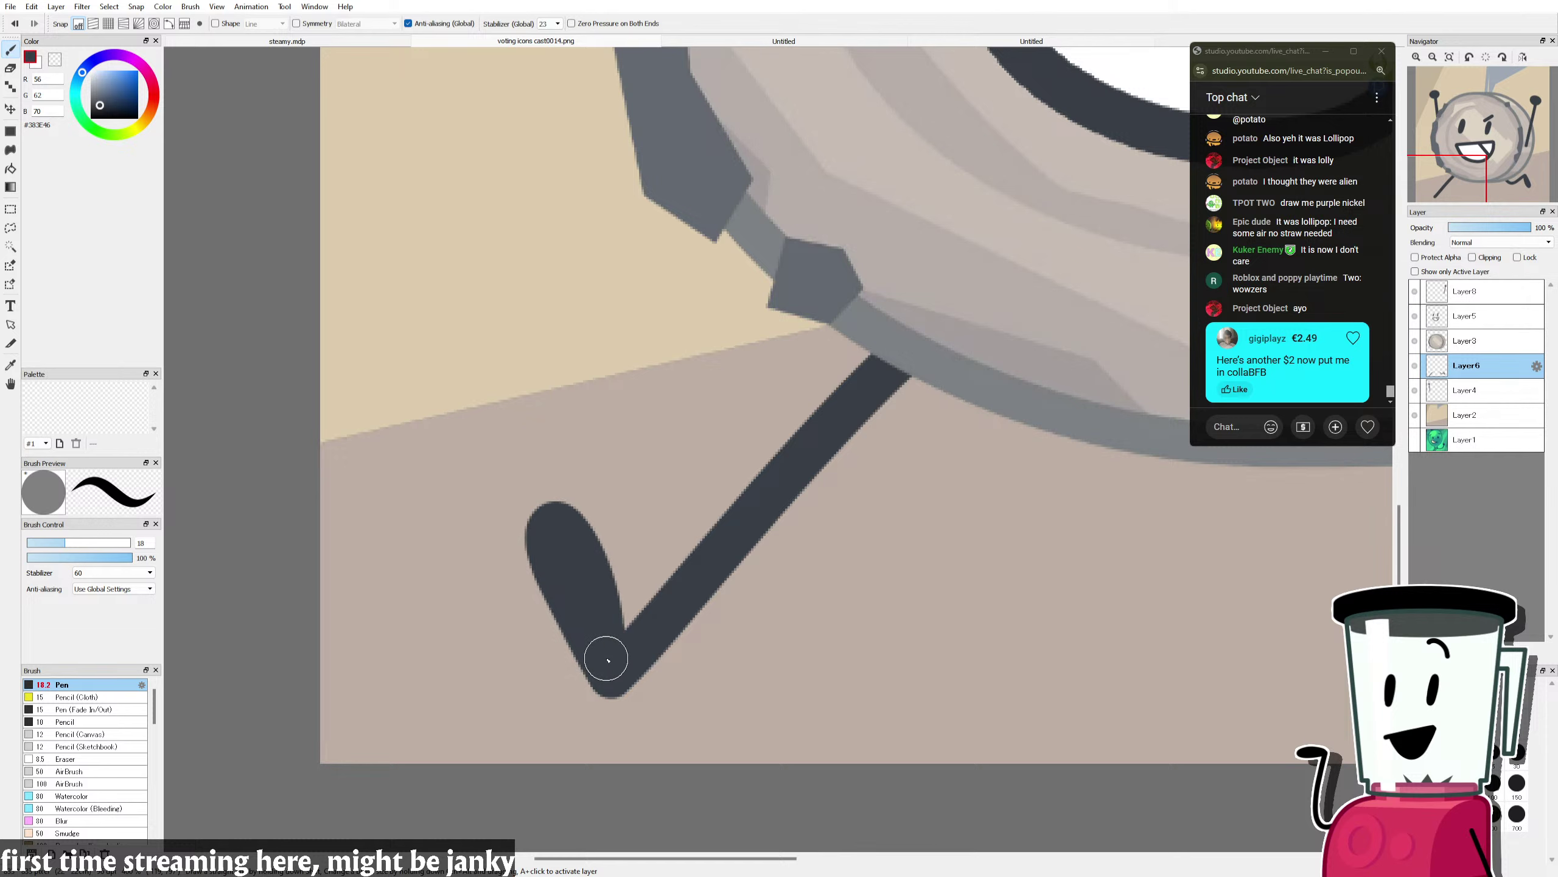
{"action": "scroll", "coordinate": [656, 613], "scroll_direction": "down", "scroll_amount": 5}
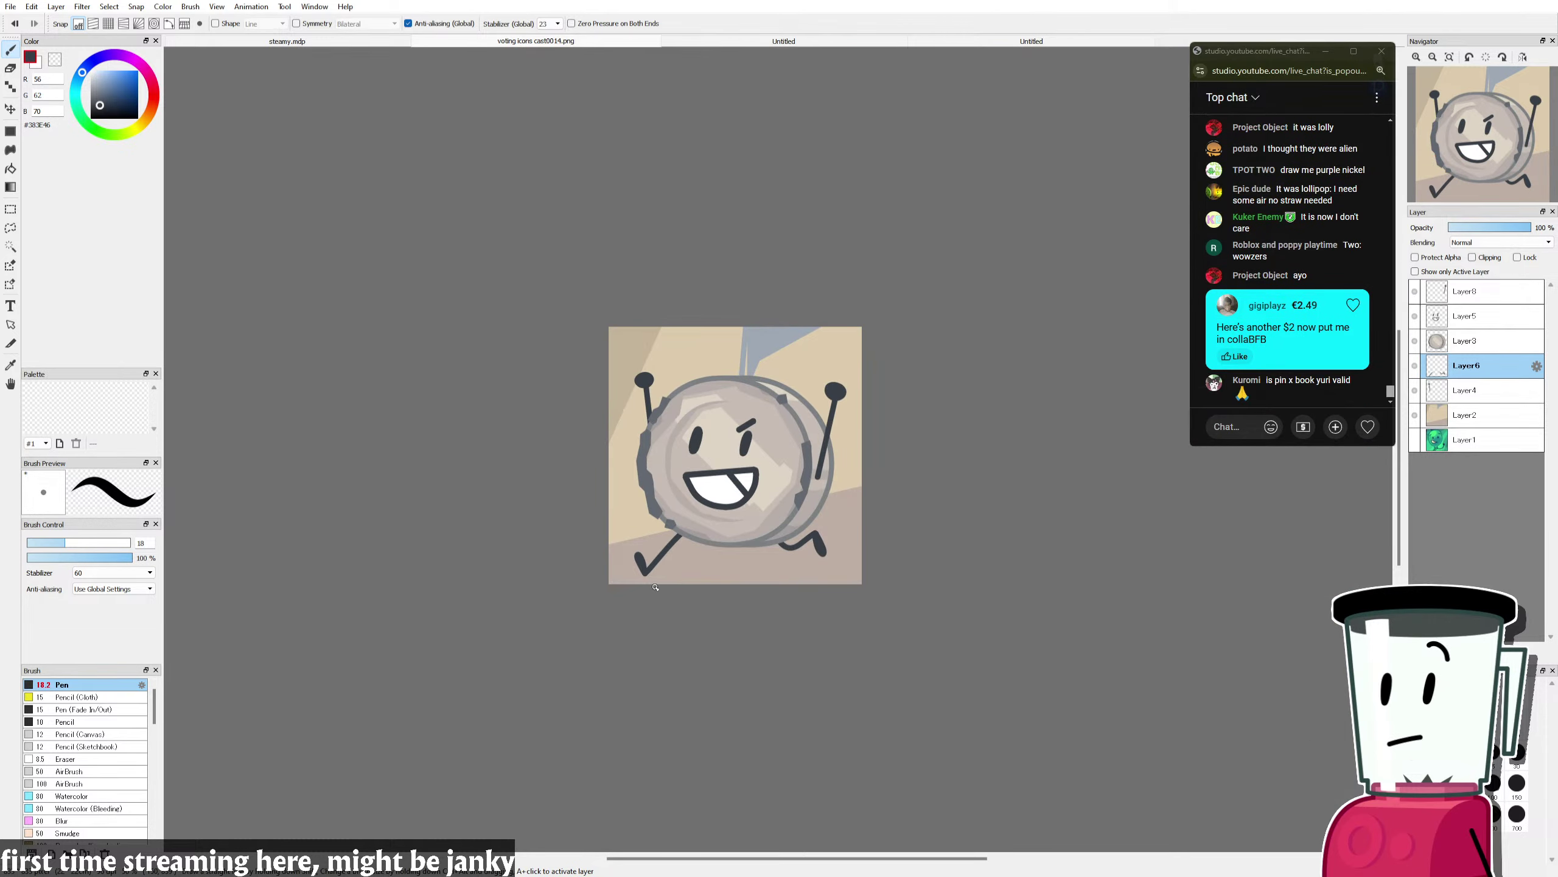
{"action": "scroll", "coordinate": [656, 612], "scroll_direction": "up", "scroll_amount": 3}
{"action": "scroll", "coordinate": [648, 639], "scroll_direction": "down", "scroll_amount": 2}
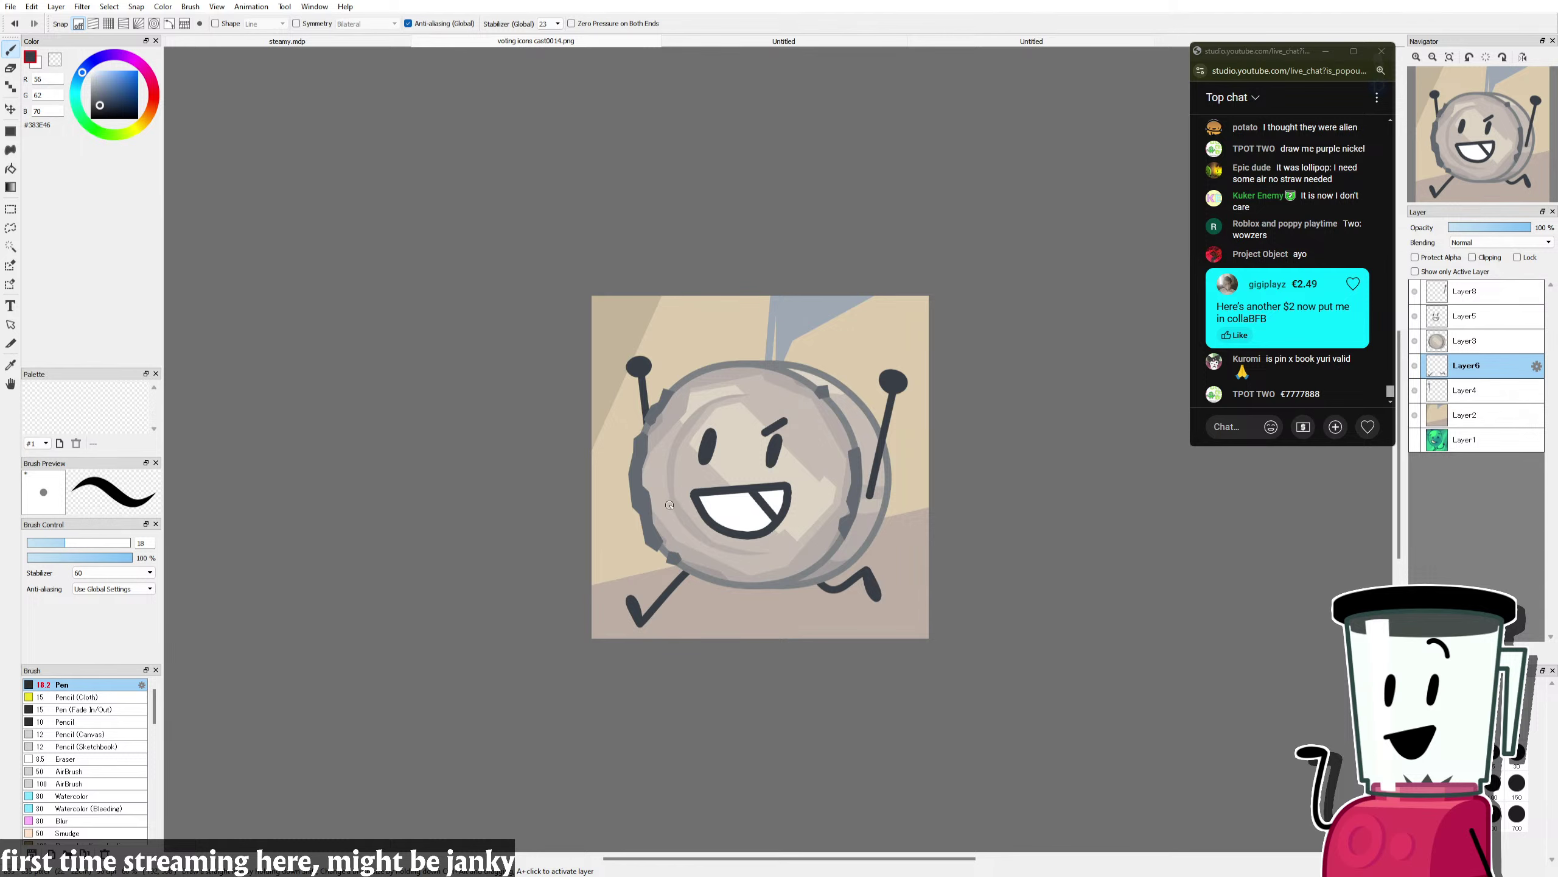
Step: Select the left leg with a rectangle, rotate it slightly clockwise to a flatter slant, reposition it, and deselect
{"action": "scroll", "coordinate": [670, 505], "scroll_direction": "up", "scroll_amount": 3}
{"action": "key", "text": "m"}
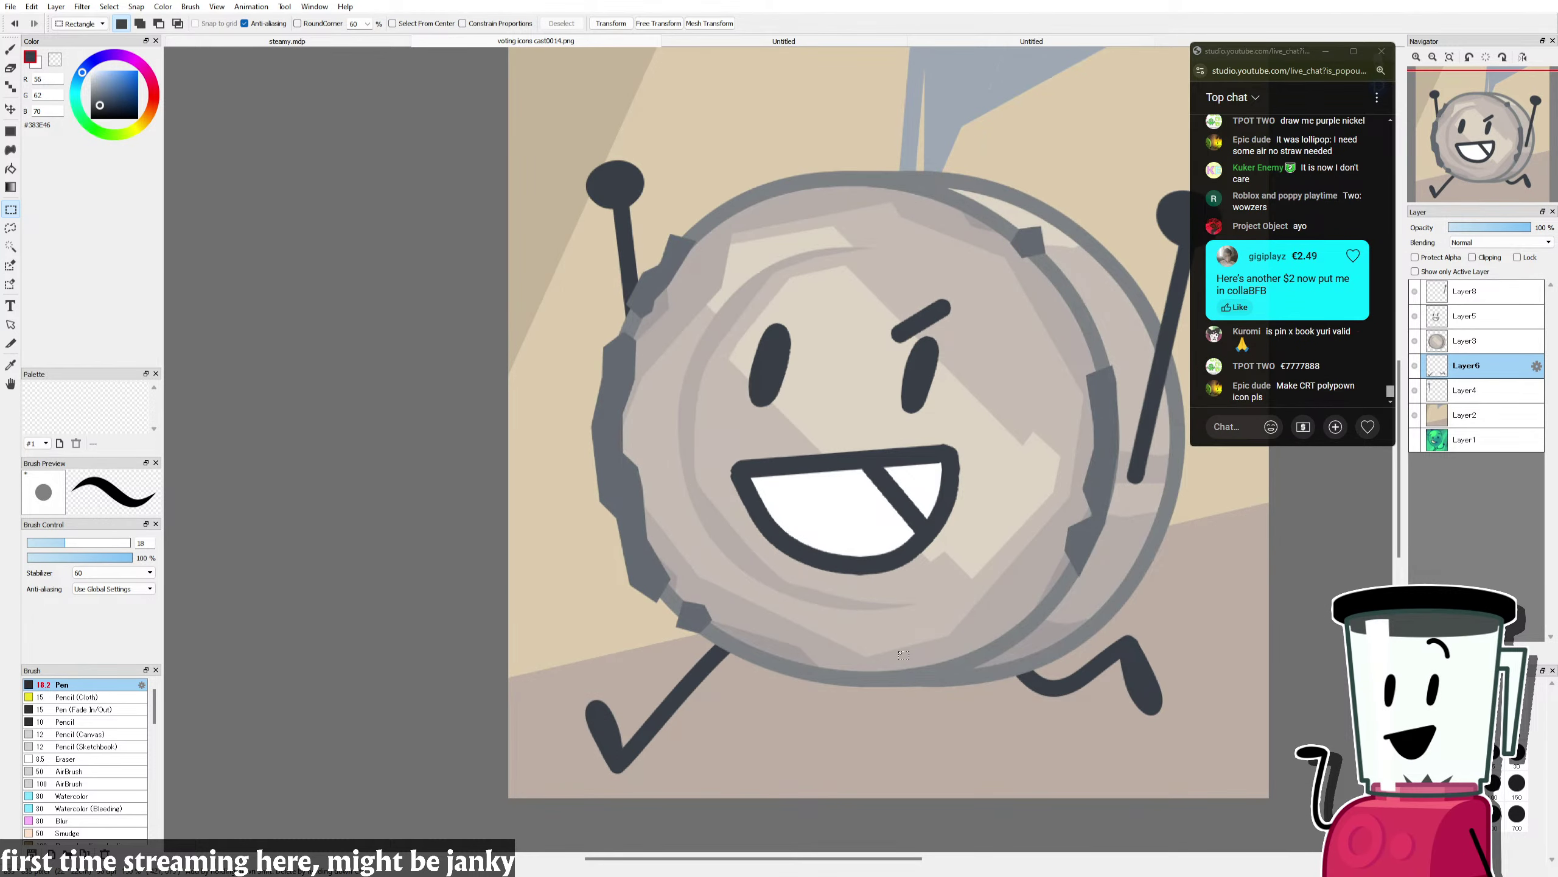
{"action": "left_click_drag", "start_coordinate": [535, 585], "coordinate": [816, 798]}
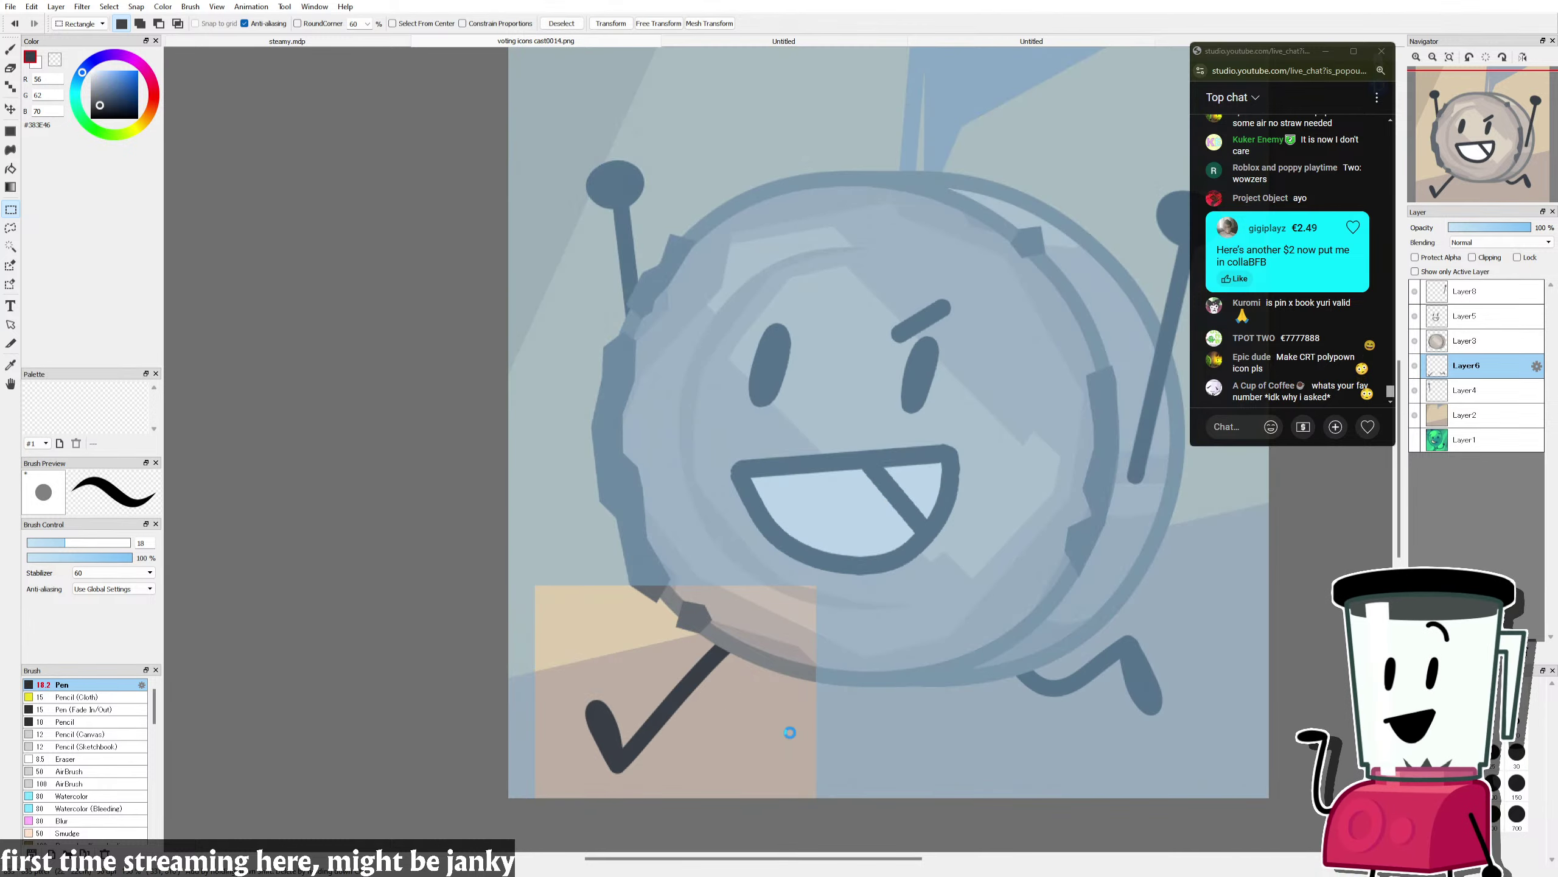
{"action": "key", "text": "ctrl+t"}
{"action": "left_click_drag", "start_coordinate": [756, 678], "coordinate": [774, 660]}
{"action": "left_click_drag", "start_coordinate": [781, 514], "coordinate": [816, 542]}
{"action": "left_click_drag", "start_coordinate": [751, 662], "coordinate": [722, 664]}
{"action": "key", "text": "Return"}
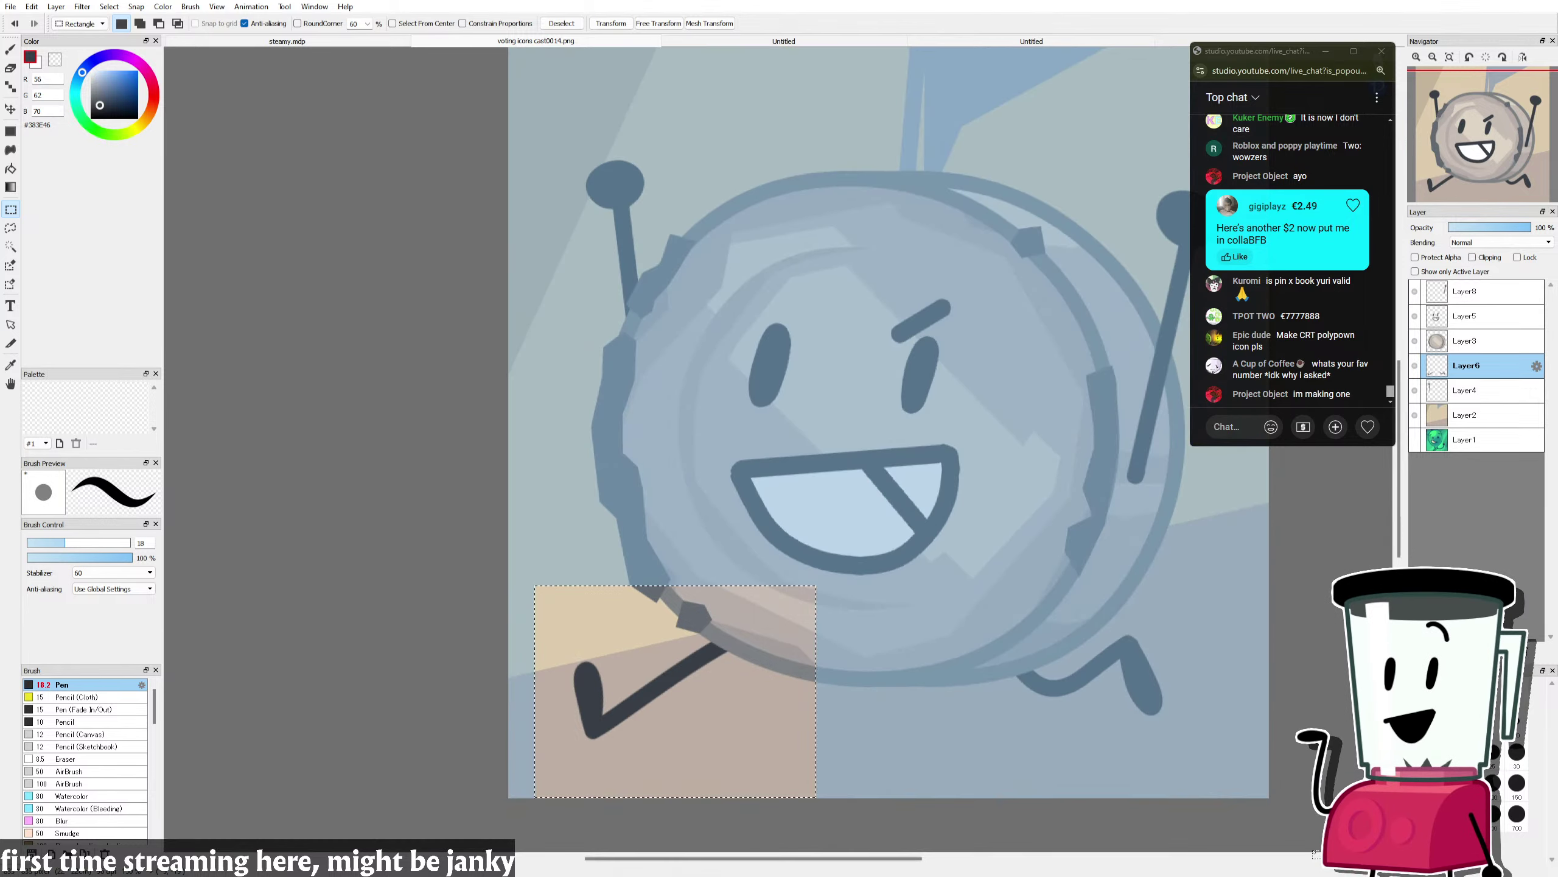
{"action": "key", "text": "ctrl+d"}
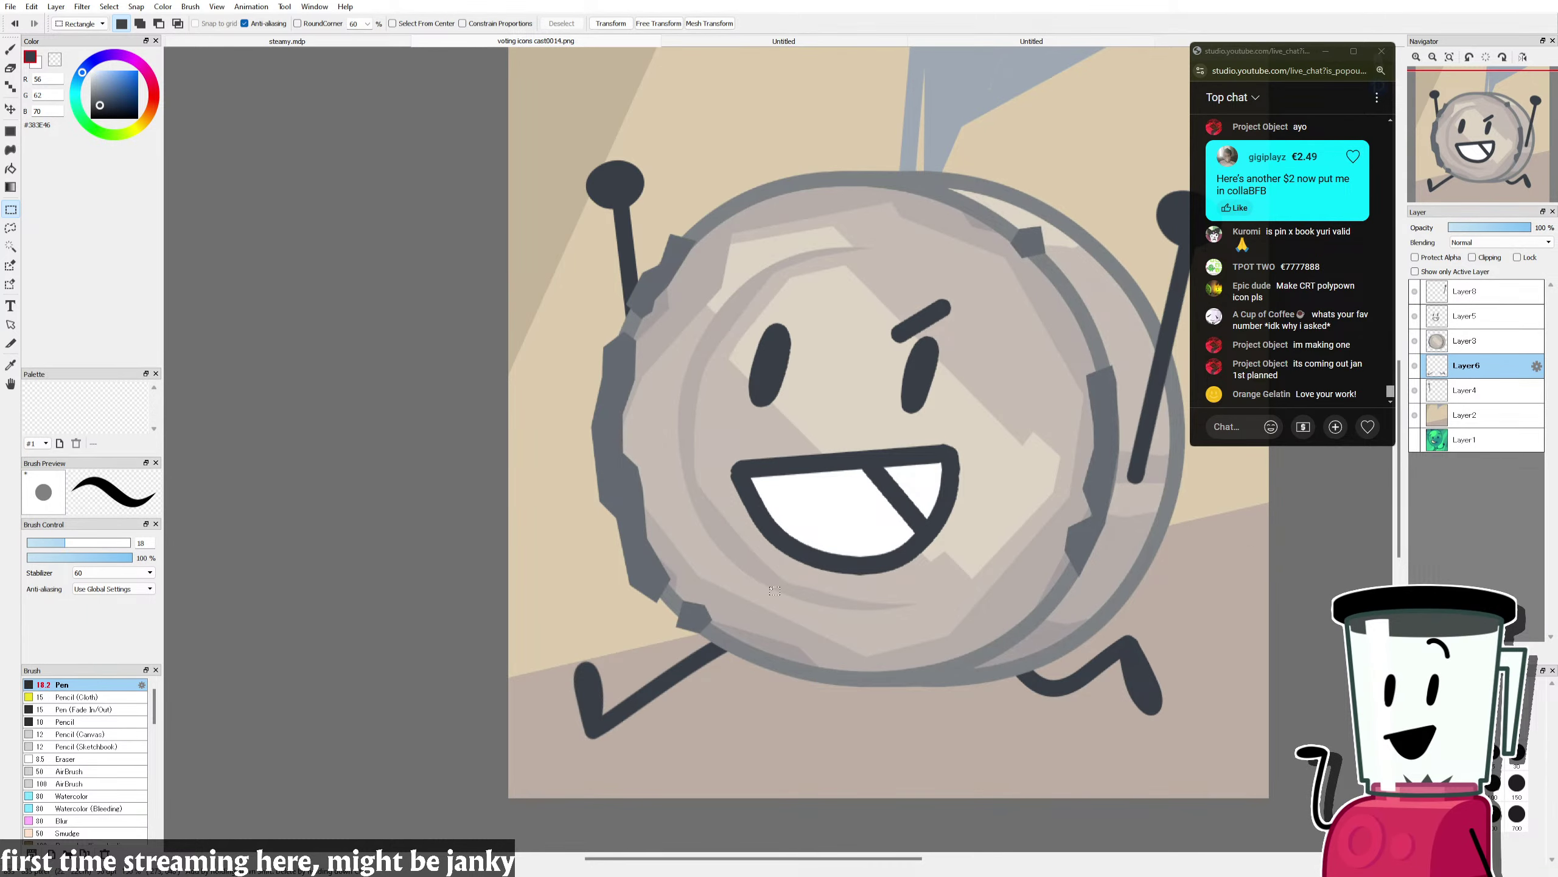
Step: Select the right leg with a rectangle, enlarge it slightly, shift it a little to the right, and deselect
{"action": "scroll", "coordinate": [774, 591], "scroll_direction": "up", "scroll_amount": 1}
{"action": "scroll", "coordinate": [1011, 670], "scroll_direction": "down", "scroll_amount": 1}
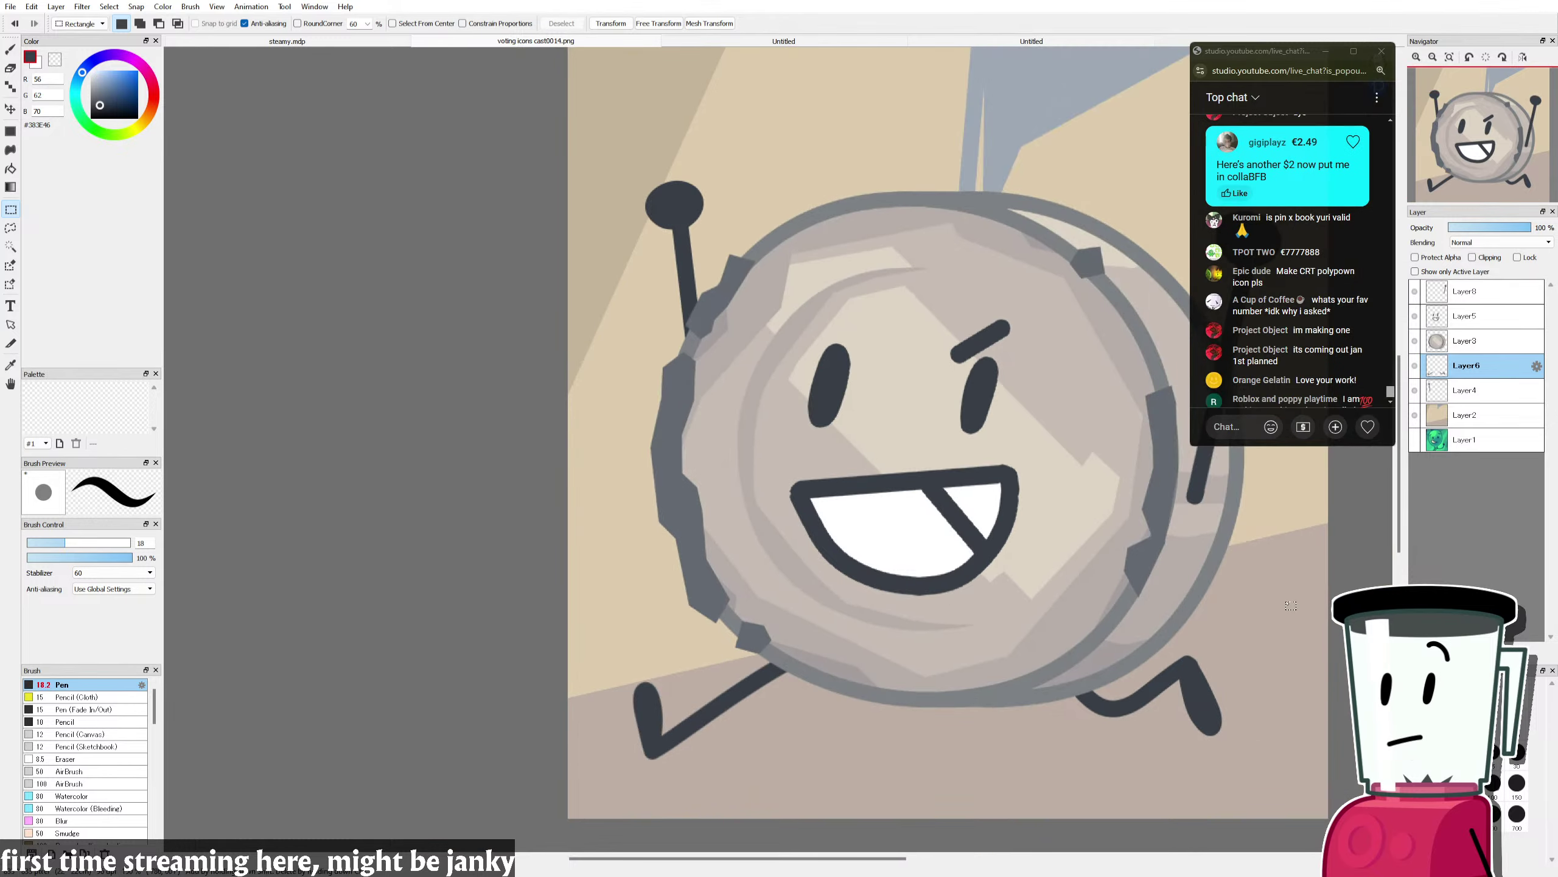
{"action": "left_click_drag", "start_coordinate": [1295, 579], "coordinate": [1038, 793]}
{"action": "key", "text": "ctrl+t"}
{"action": "left_click_drag", "start_coordinate": [1295, 792], "coordinate": [1314, 806]}
{"action": "left_click_drag", "start_coordinate": [1164, 728], "coordinate": [1170, 731]}
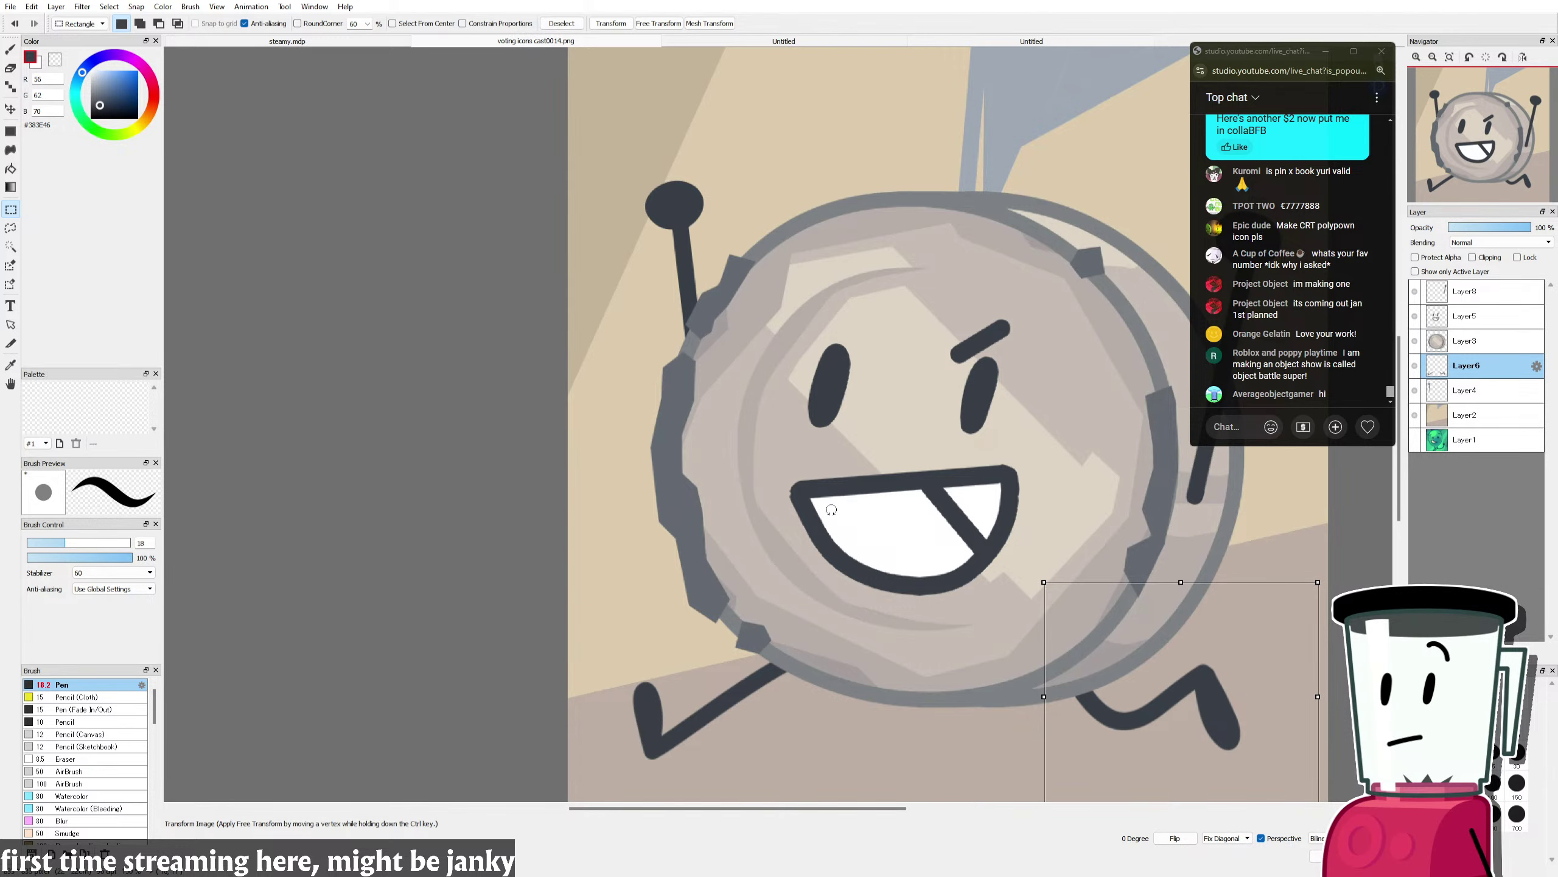
{"action": "scroll", "coordinate": [855, 491], "scroll_direction": "down", "scroll_amount": 1}
{"action": "scroll", "coordinate": [1158, 657], "scroll_direction": "up", "scroll_amount": 2}
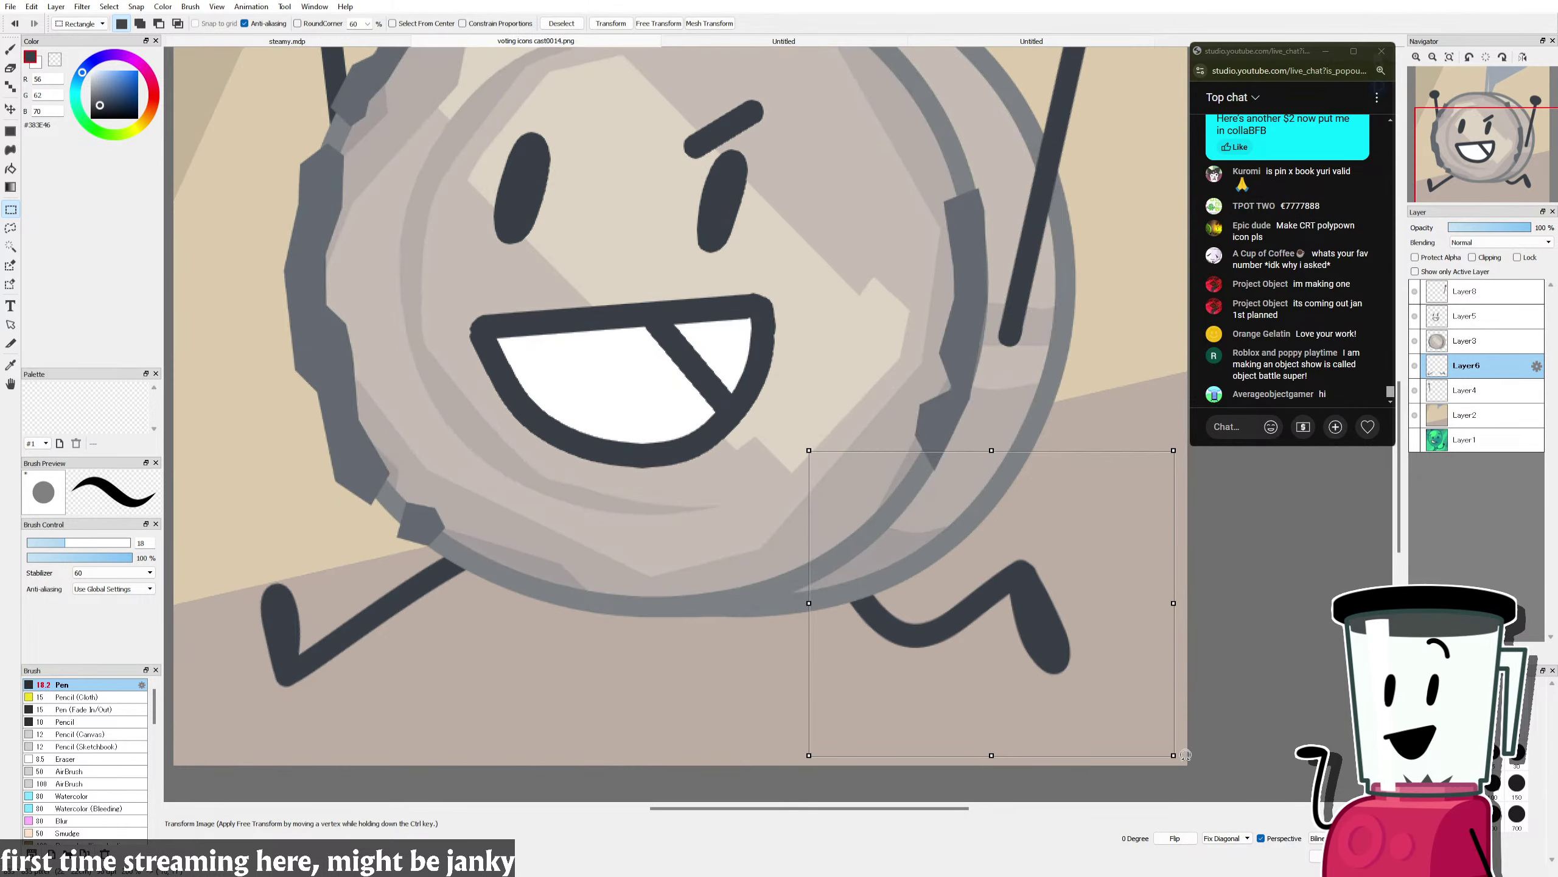
{"action": "left_click_drag", "start_coordinate": [1185, 755], "coordinate": [1198, 762]}
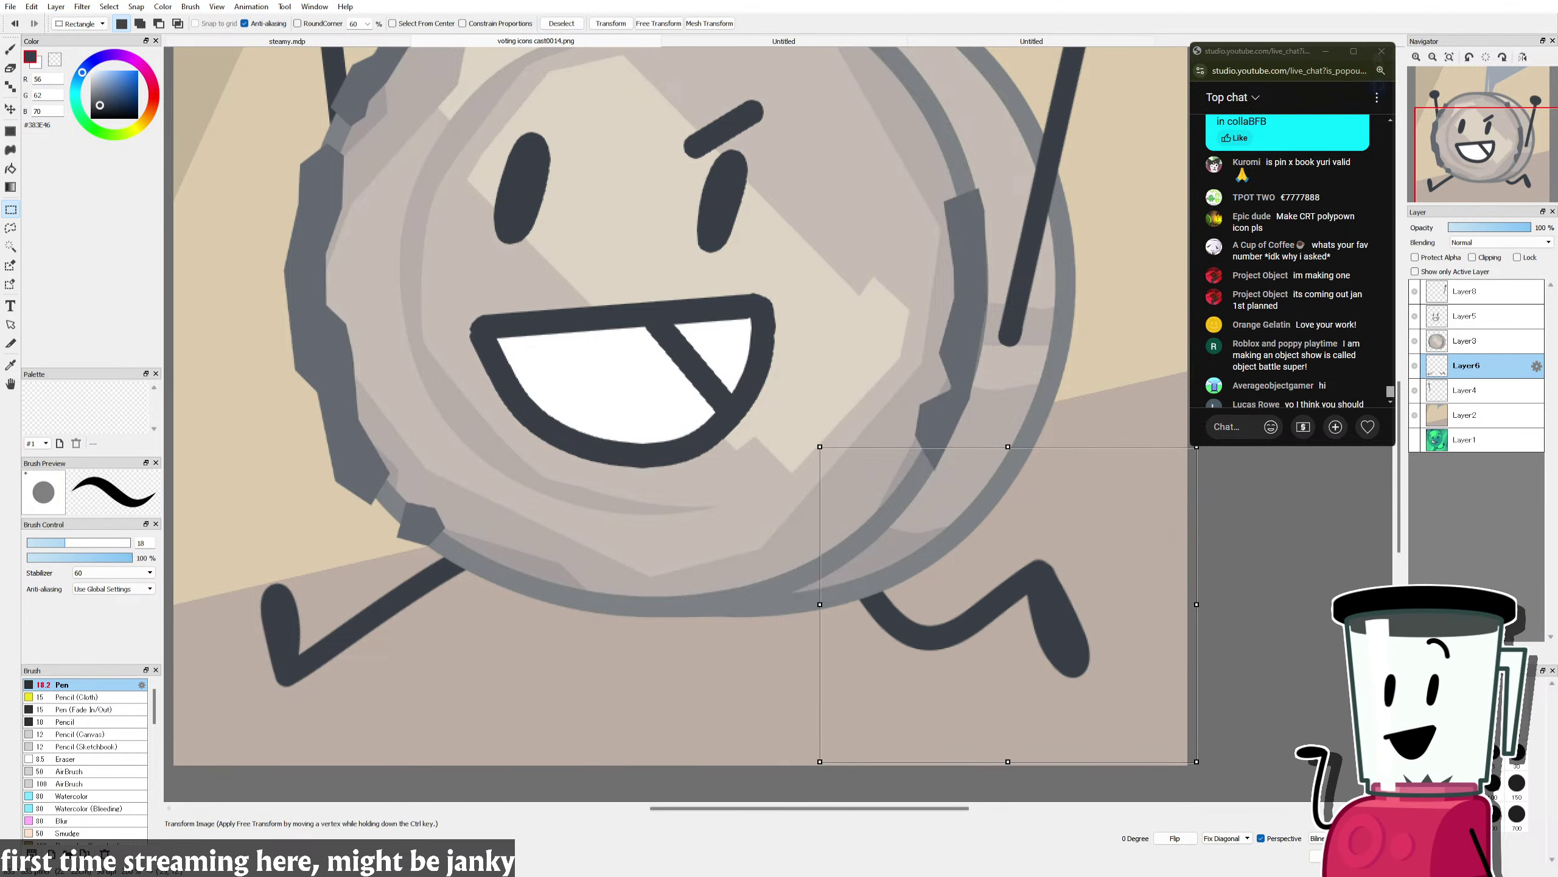
{"action": "key", "text": "Return"}
{"action": "left_click", "coordinate": [1092, 657]}
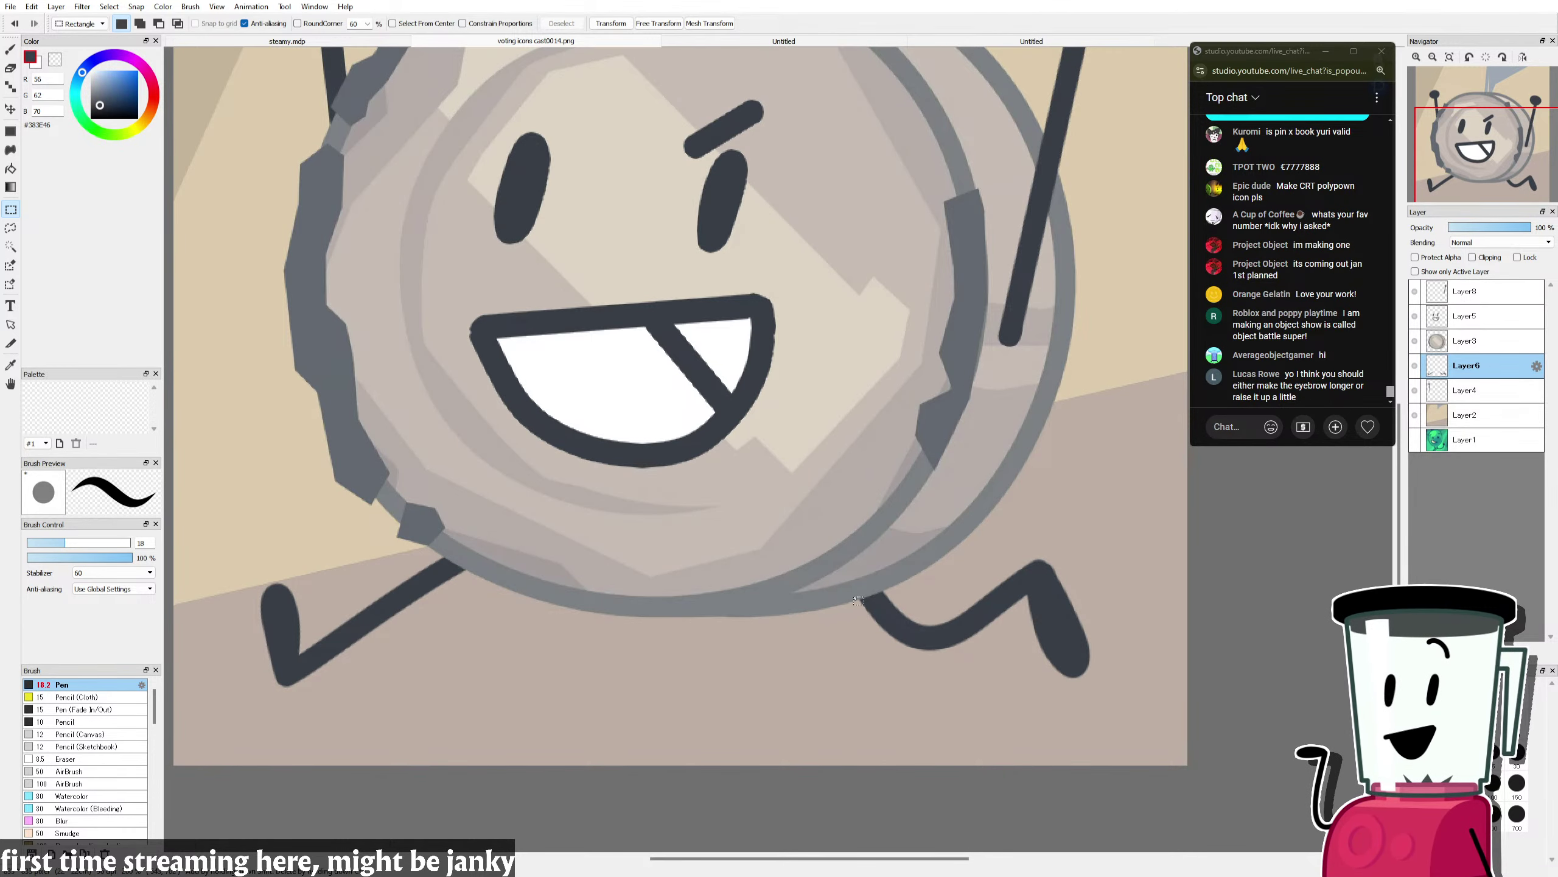
Step: Select the left leg again, enlarge it slightly, and adjust its position under the coin
{"action": "scroll", "coordinate": [859, 600], "scroll_direction": "down", "scroll_amount": 5}
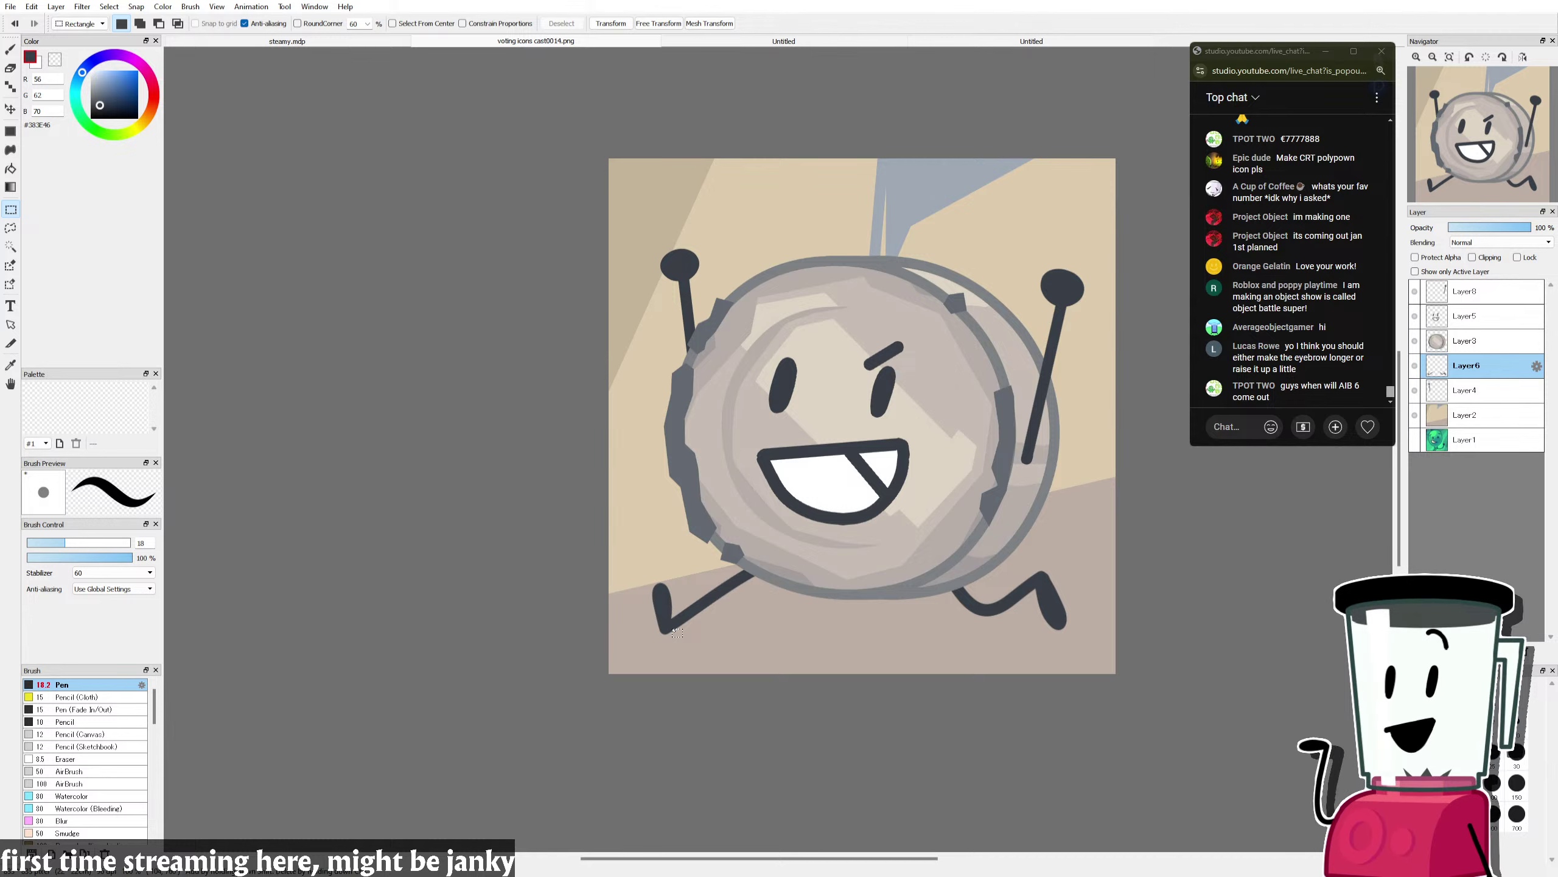
{"action": "left_click_drag", "start_coordinate": [609, 527], "coordinate": [777, 658]}
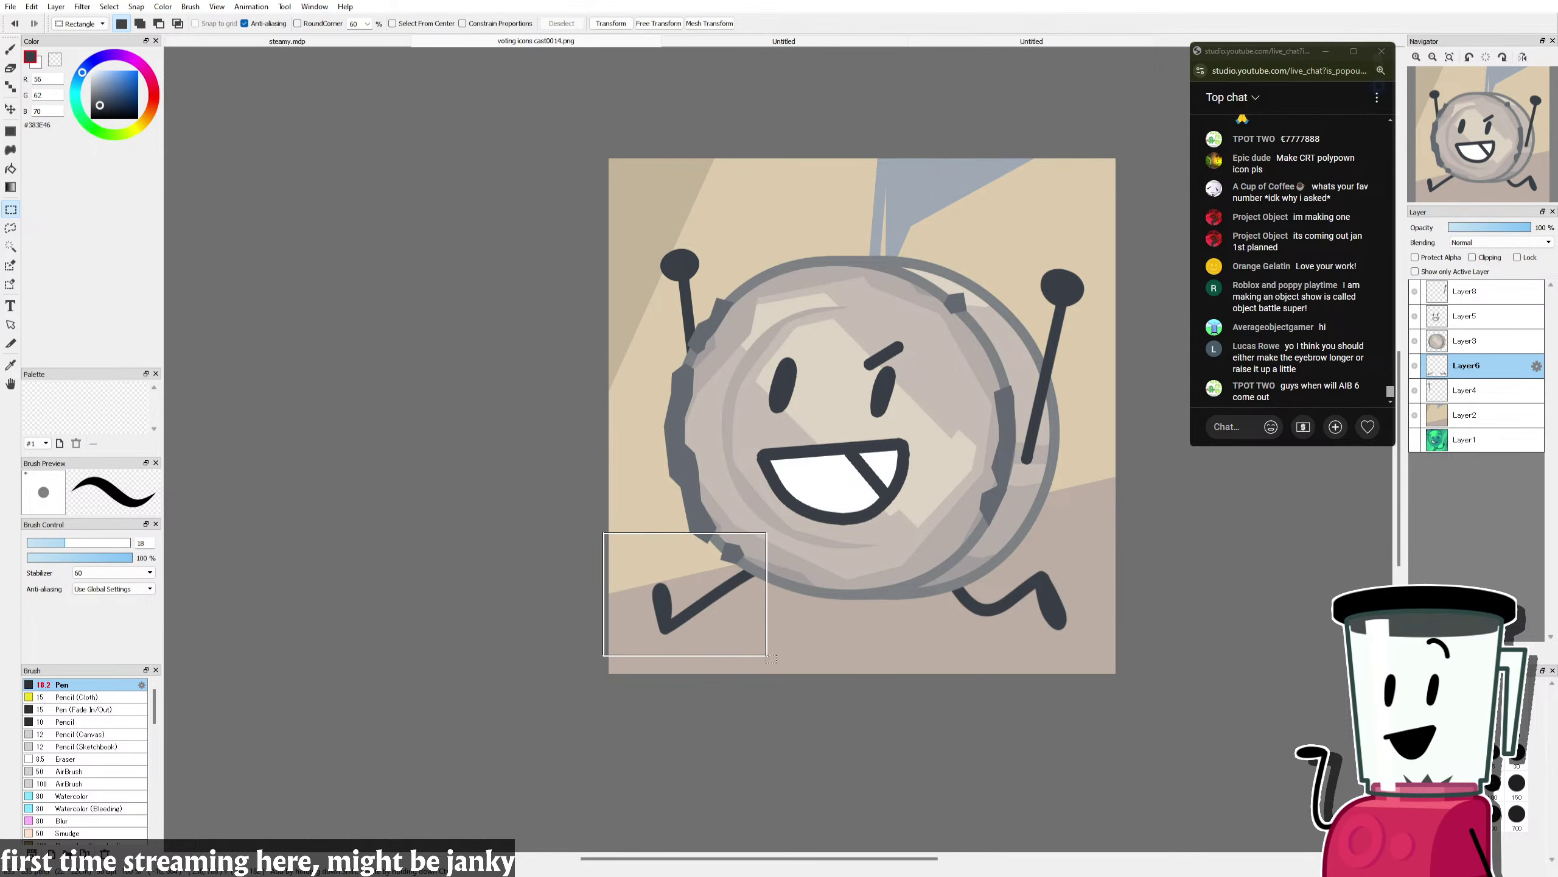
{"action": "key", "text": "ctrl+t"}
{"action": "left_click_drag", "start_coordinate": [786, 532], "coordinate": [791, 517]}
{"action": "left_click_drag", "start_coordinate": [706, 624], "coordinate": [712, 617]}
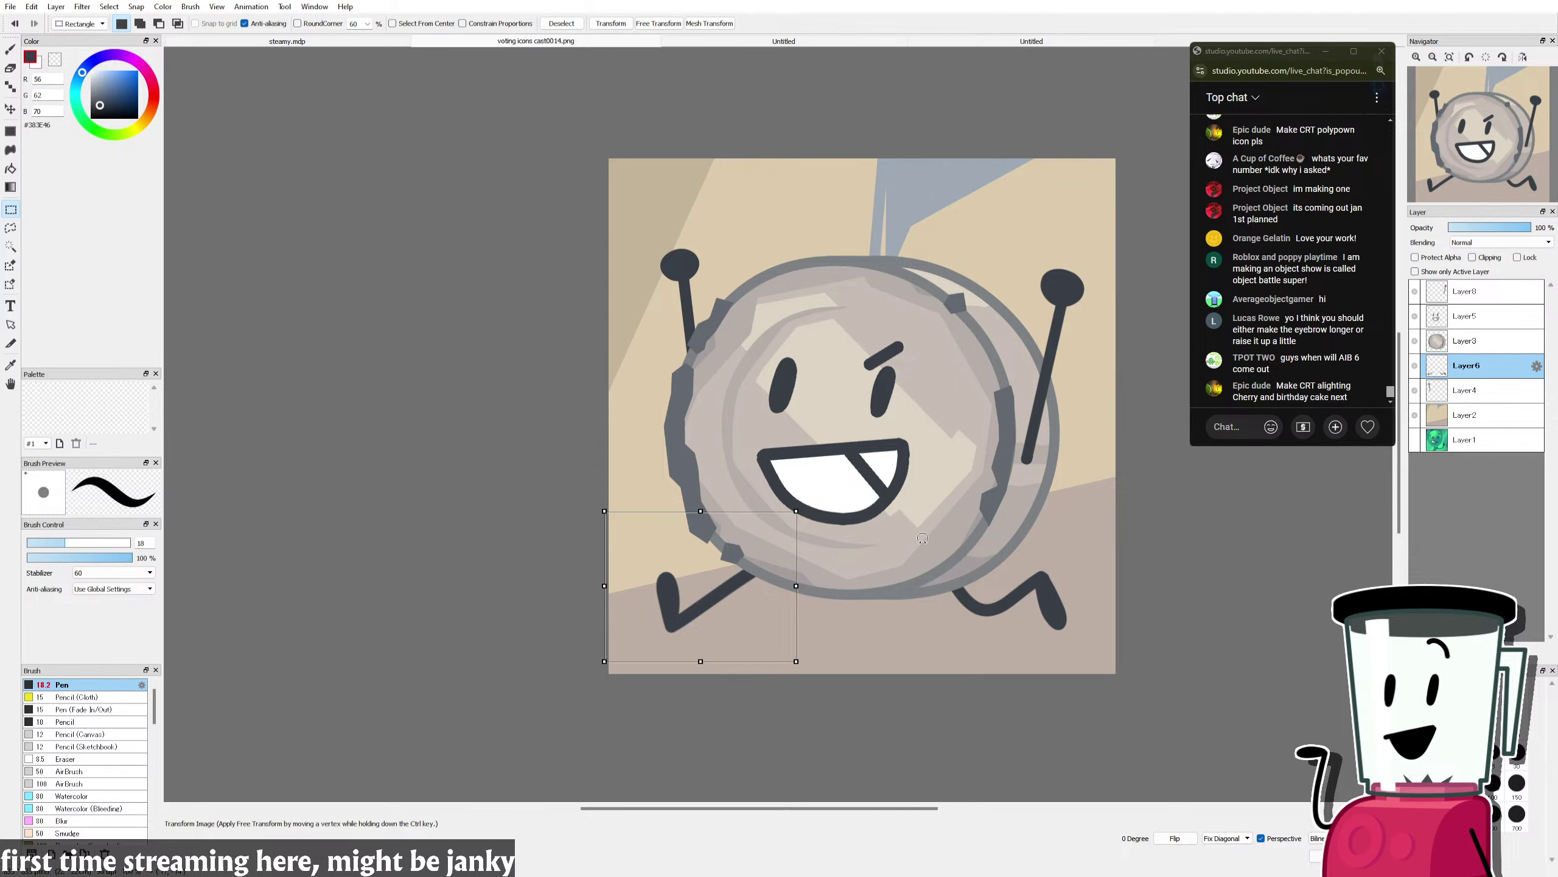
{"action": "key", "text": "Return"}
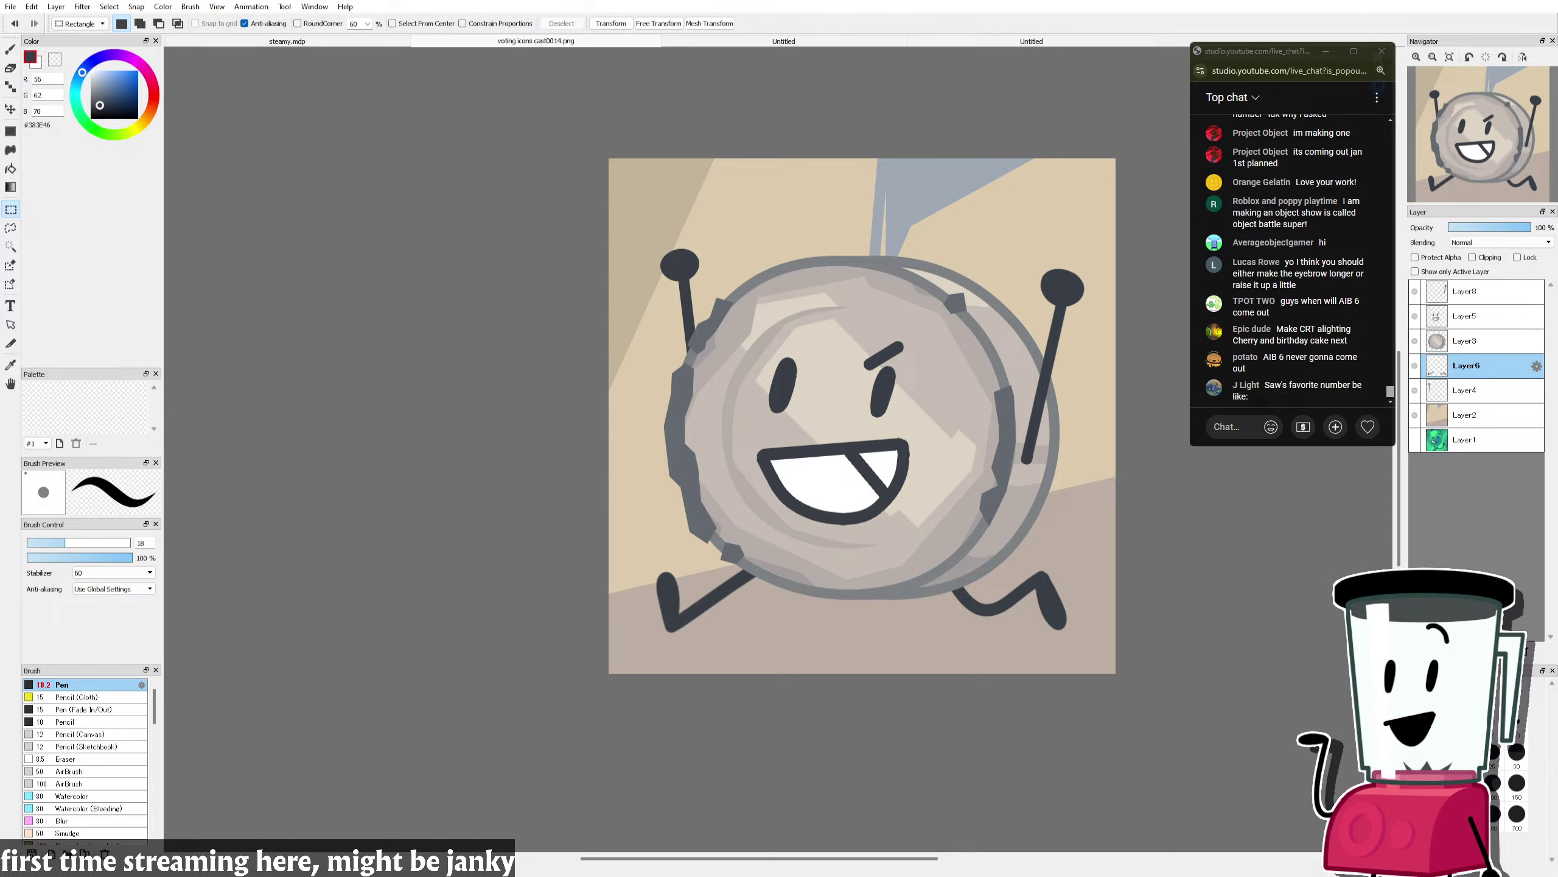
Step: Switch to the browser, look through the existing character icons on the vote counter's allicons sheet, and return to the drawing
{"action": "key", "text": "alt+Tab"}
{"action": "left_click", "coordinate": [954, 418]}
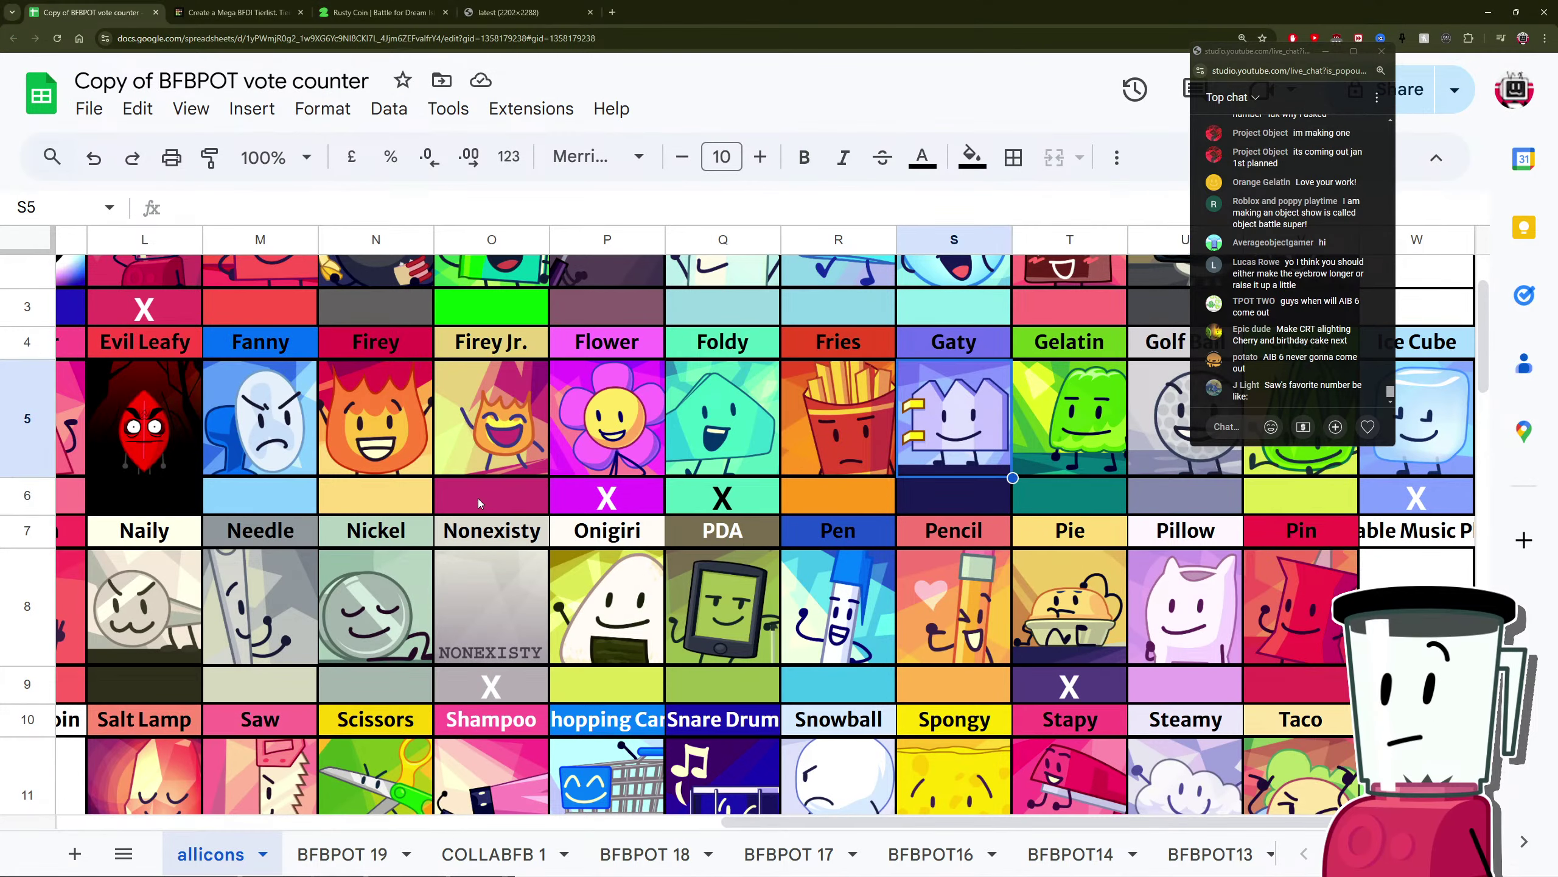
{"action": "scroll", "coordinate": [864, 617], "scroll_direction": "down", "scroll_amount": 2}
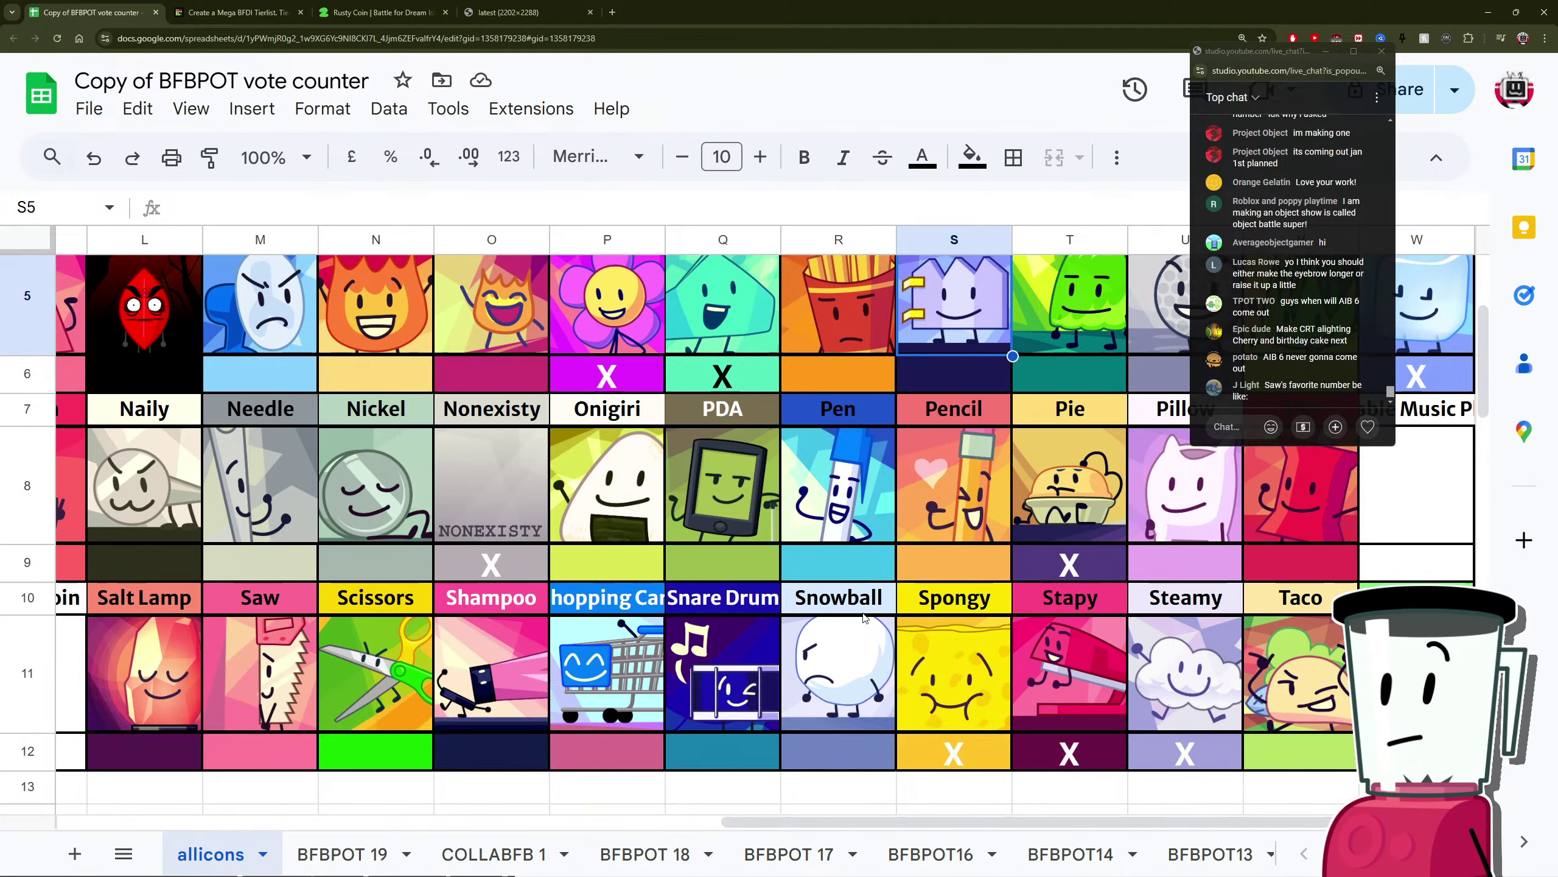
{"action": "scroll", "coordinate": [850, 616], "scroll_direction": "up", "scroll_amount": 4}
{"action": "left_click_drag", "start_coordinate": [771, 820], "coordinate": [202, 789]}
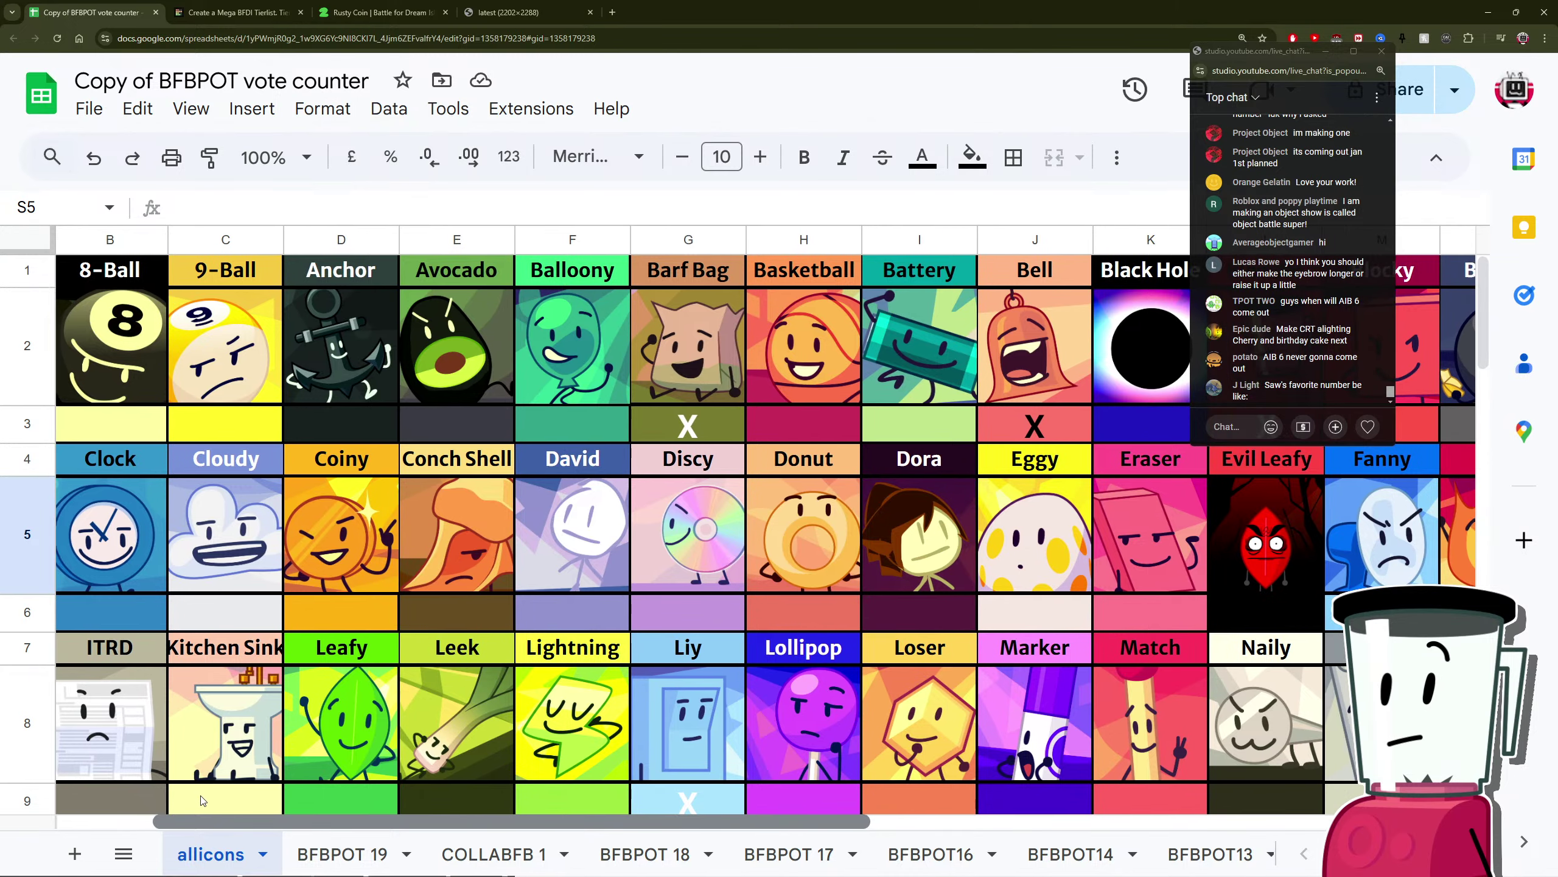
{"action": "scroll", "coordinate": [397, 704], "scroll_direction": "down", "scroll_amount": 4}
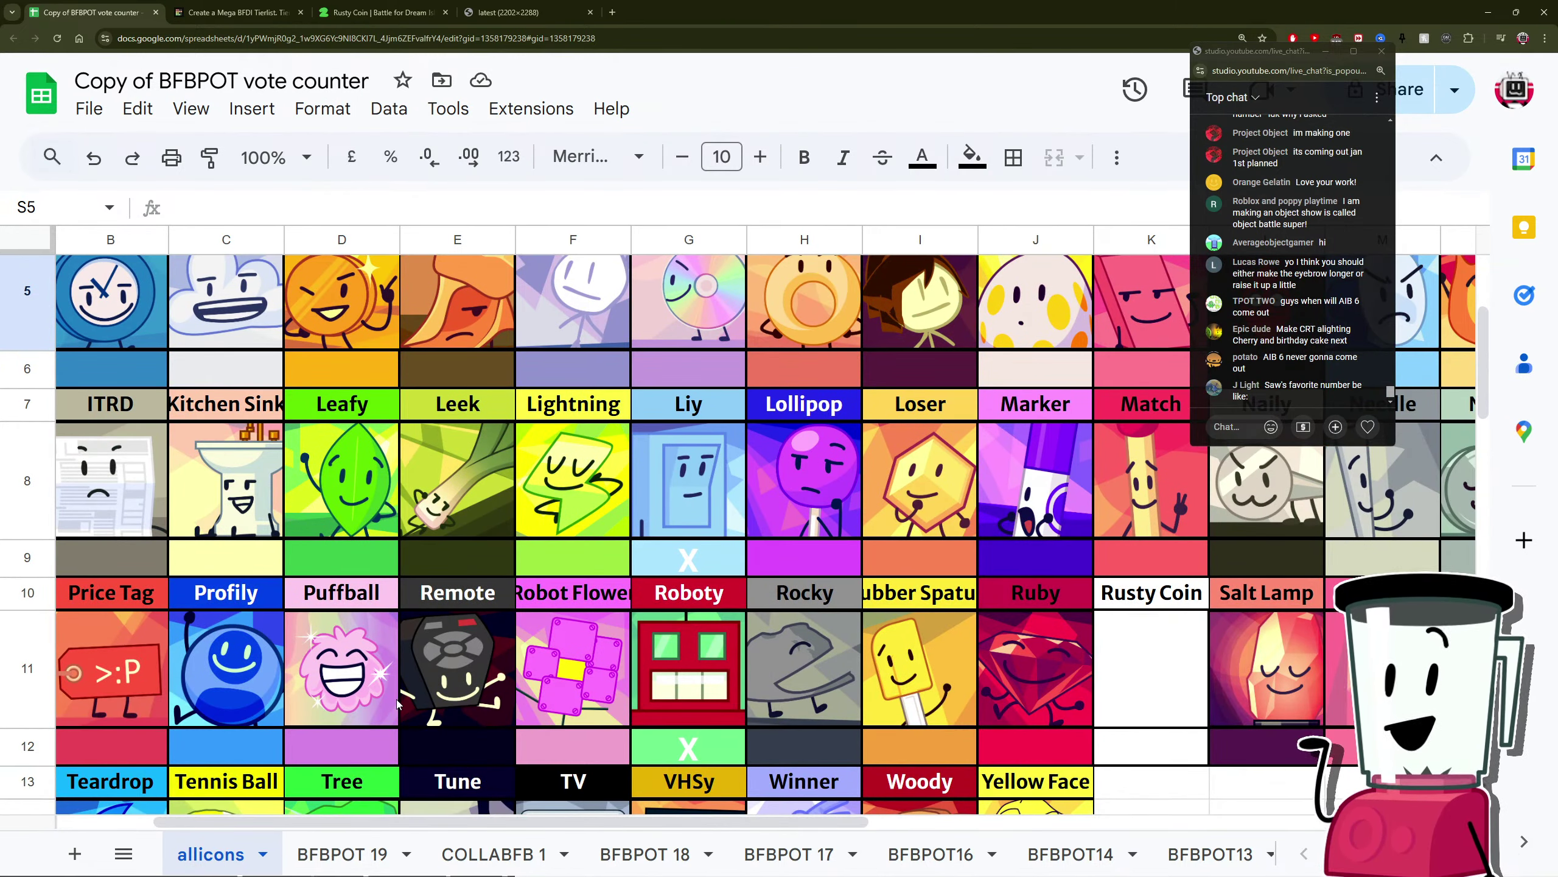
{"action": "scroll", "coordinate": [421, 702], "scroll_direction": "up", "scroll_amount": 2}
{"action": "scroll", "coordinate": [421, 701], "scroll_direction": "up", "scroll_amount": 2}
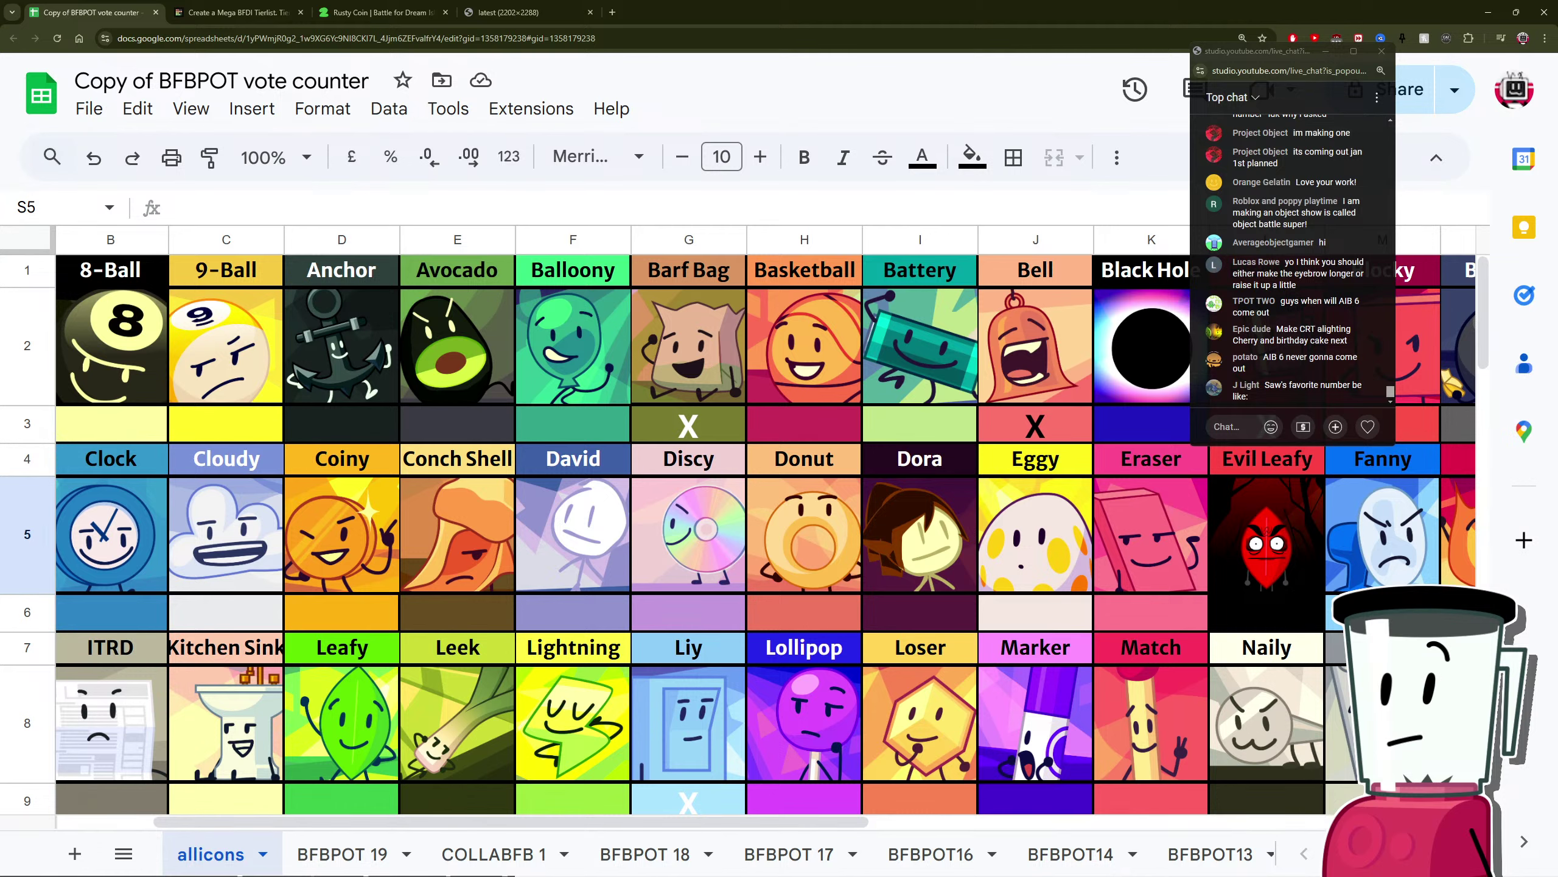
{"action": "key", "text": "alt+Tab"}
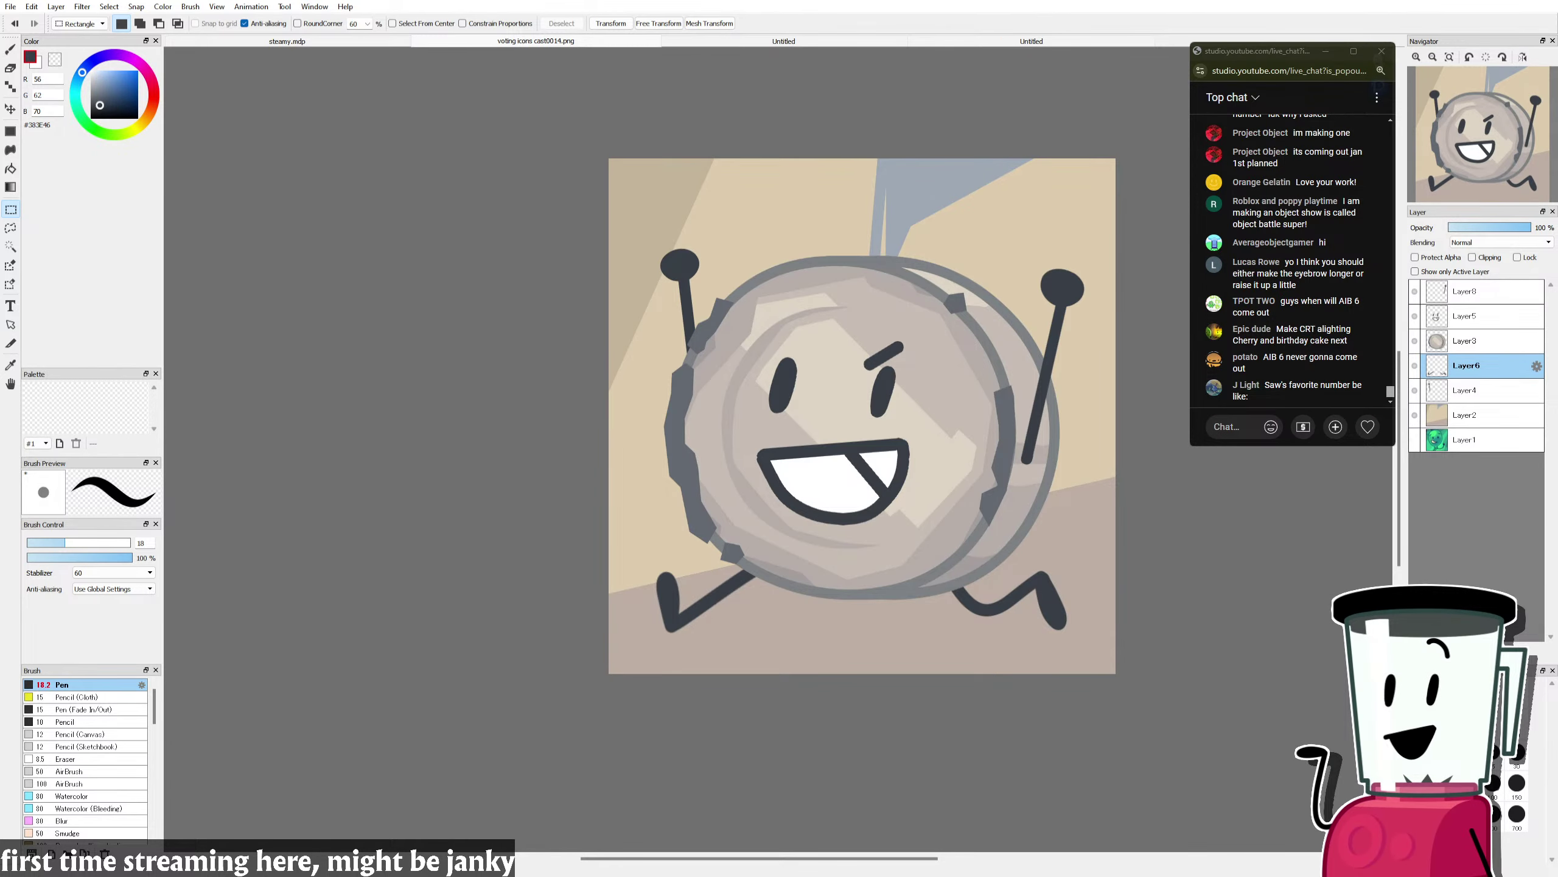
{"action": "key", "text": "alt+Tab"}
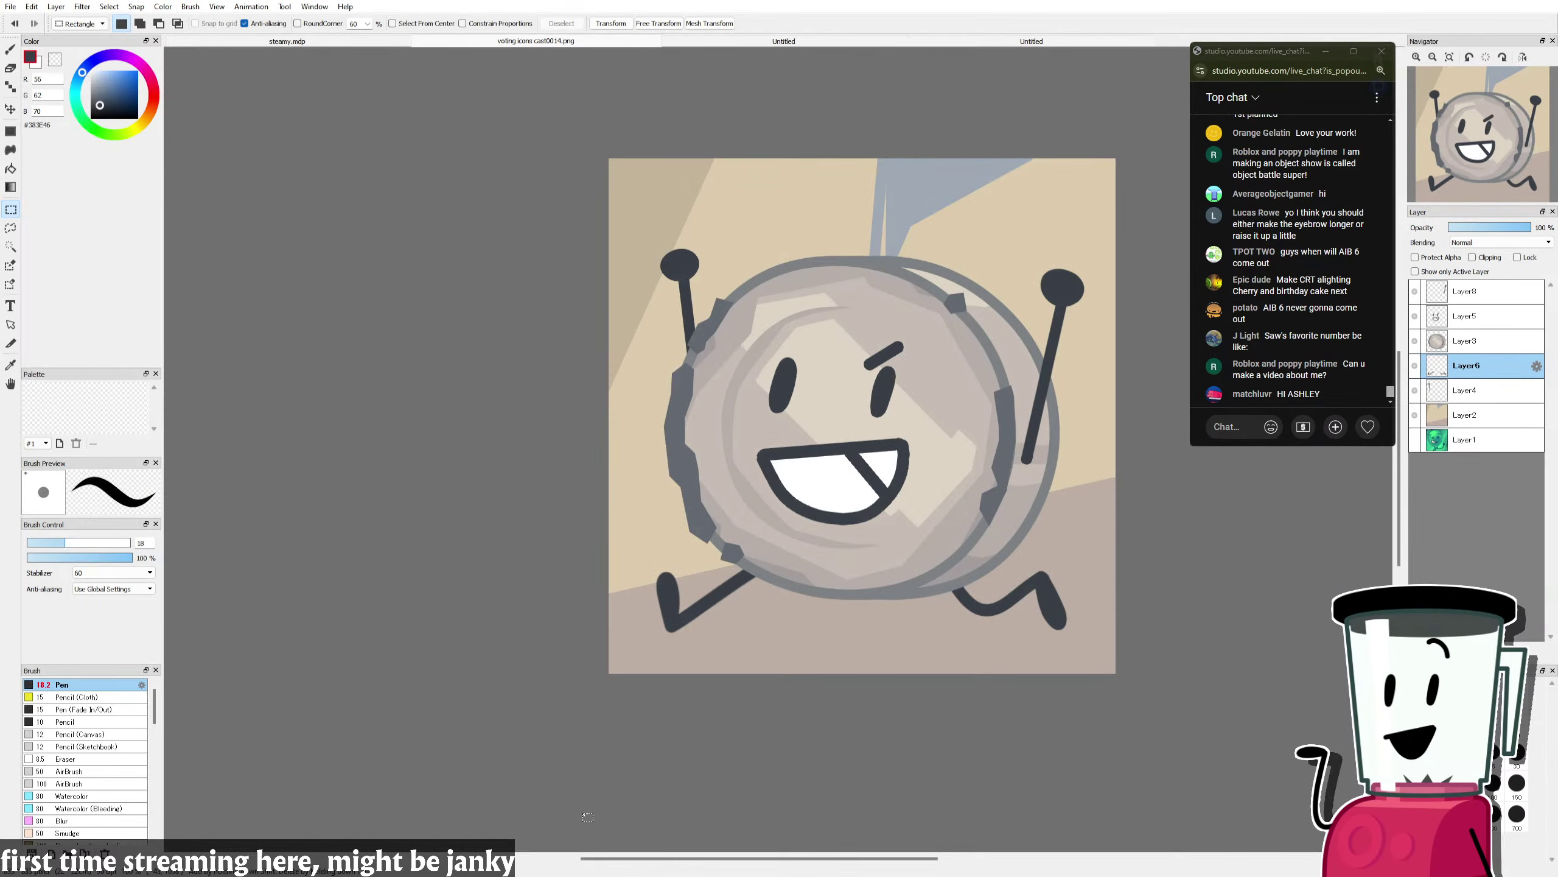
Step: Select the left leg with a rectangle, rotate it 6.2 degrees clockwise, and adjust its position under the coin
{"action": "left_click_drag", "start_coordinate": [612, 690], "coordinate": [786, 531]}
{"action": "key", "text": "ctrl+t"}
{"action": "left_click_drag", "start_coordinate": [791, 590], "coordinate": [788, 611]}
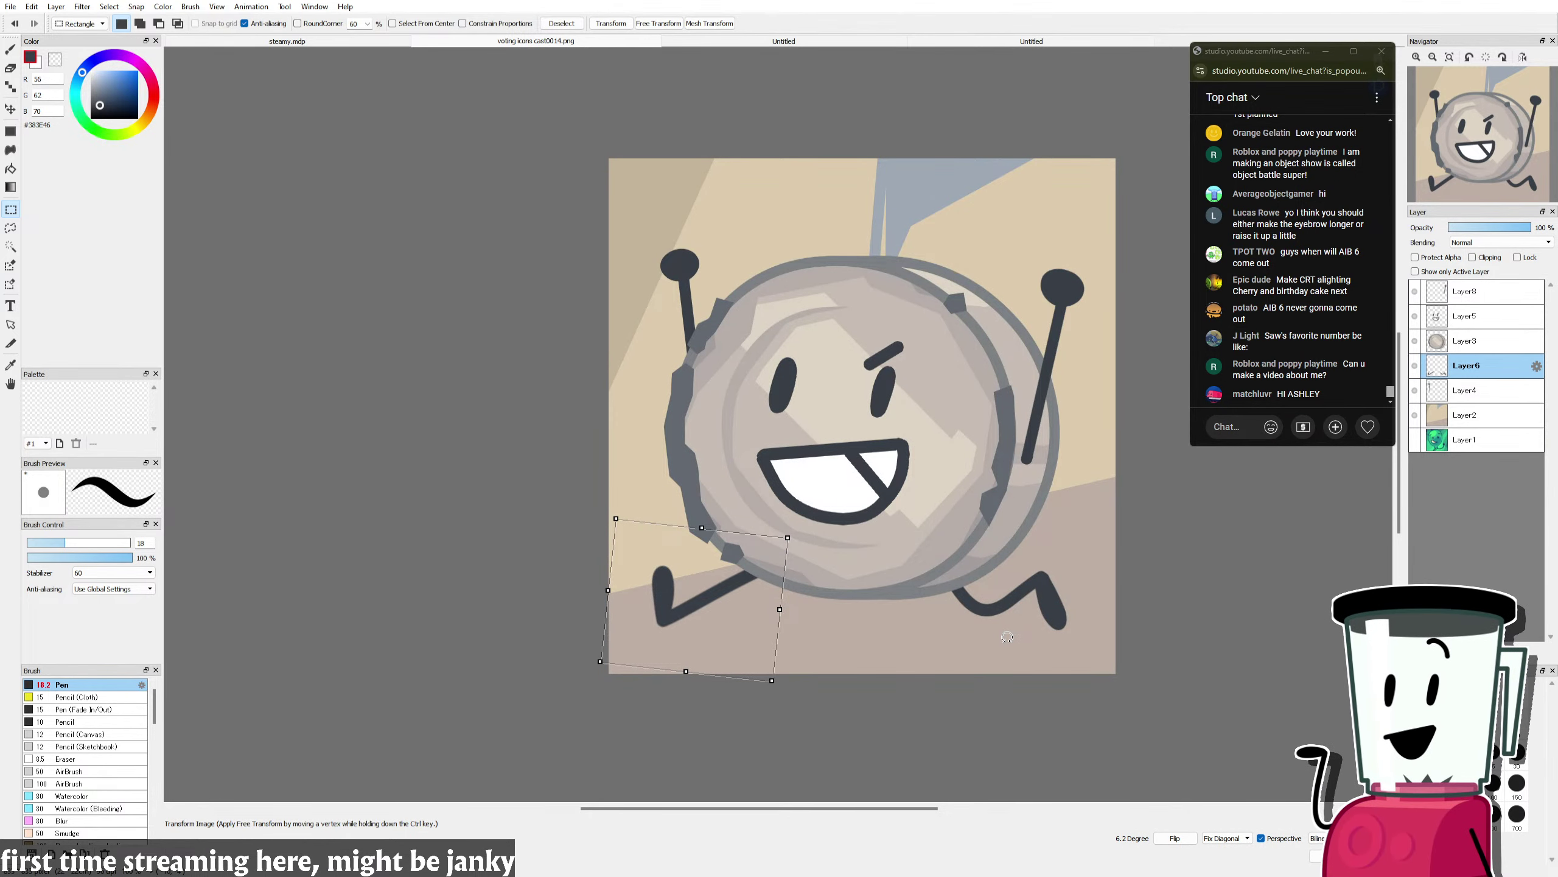
{"action": "left_click_drag", "start_coordinate": [724, 610], "coordinate": [724, 608]}
{"action": "key", "text": "Return"}
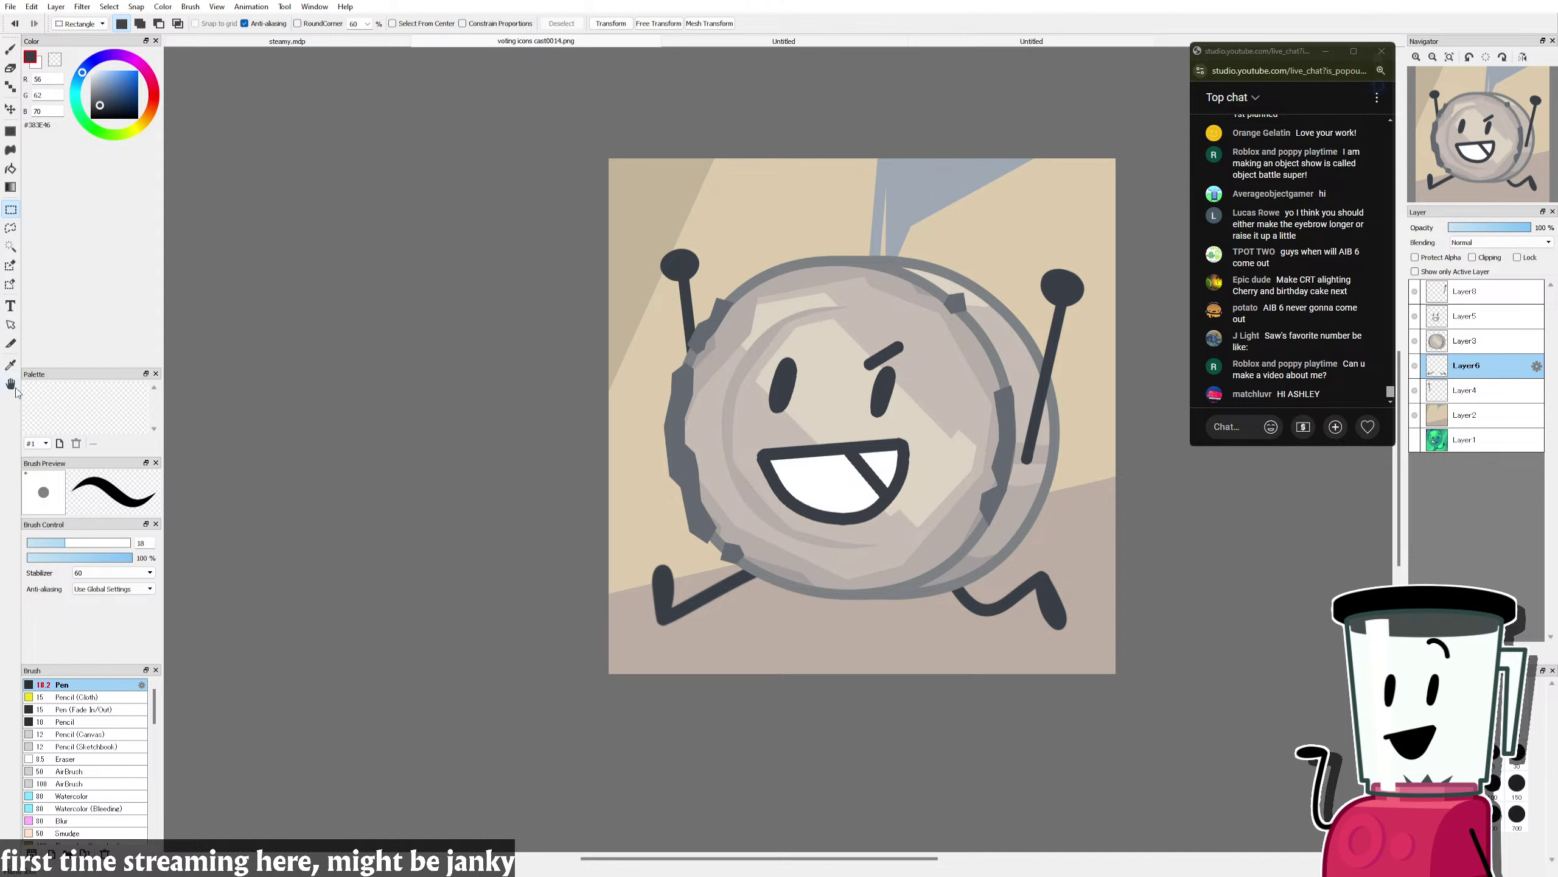
{"action": "left_click", "coordinate": [10, 367]}
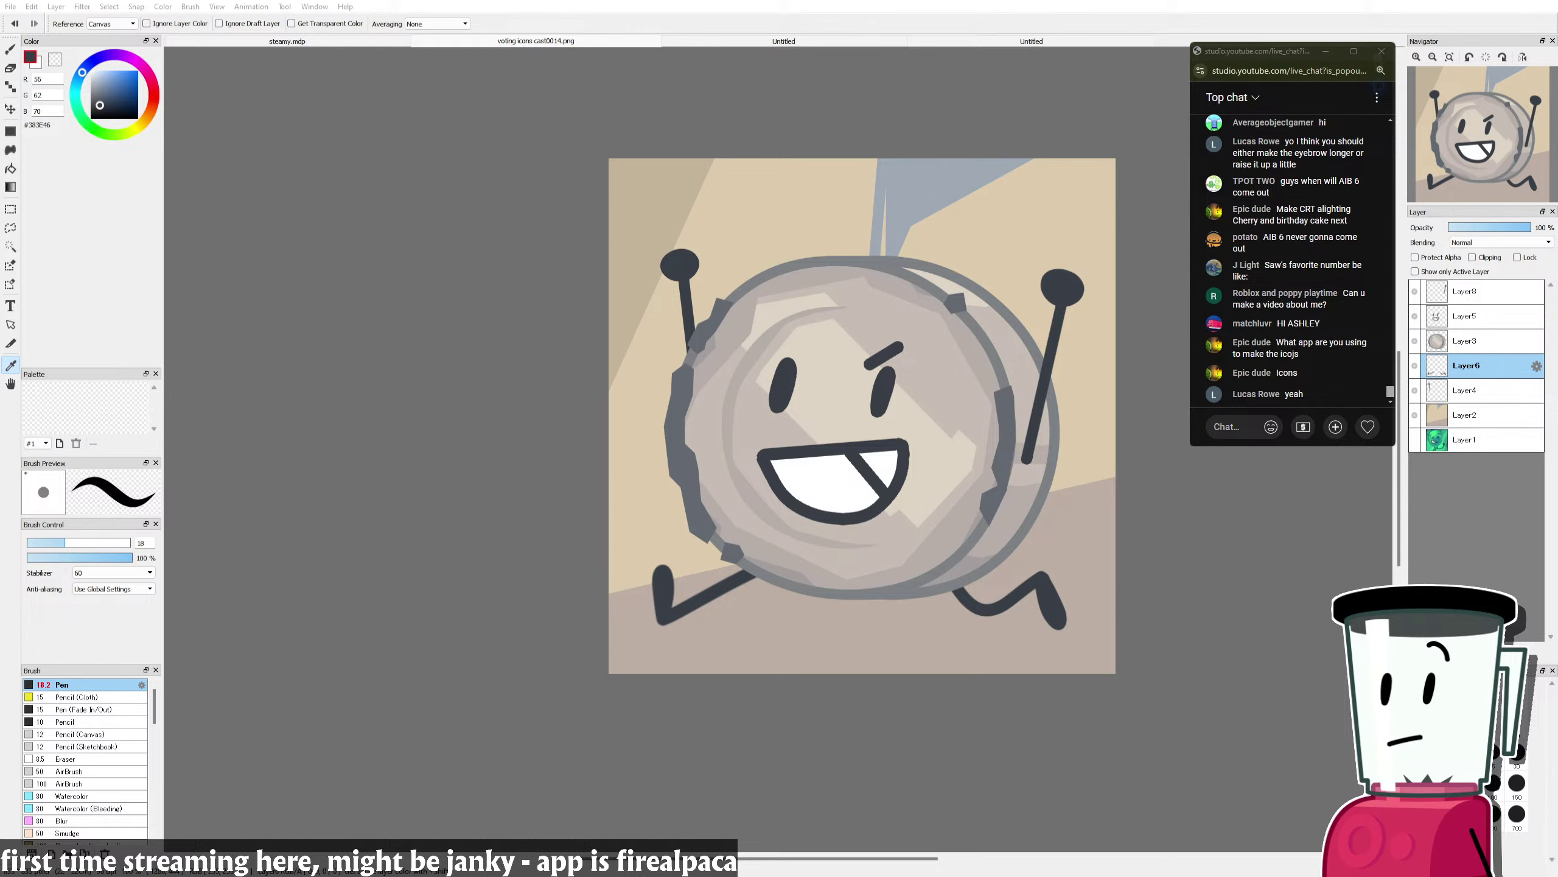
{"action": "key", "text": "alt+Tab"}
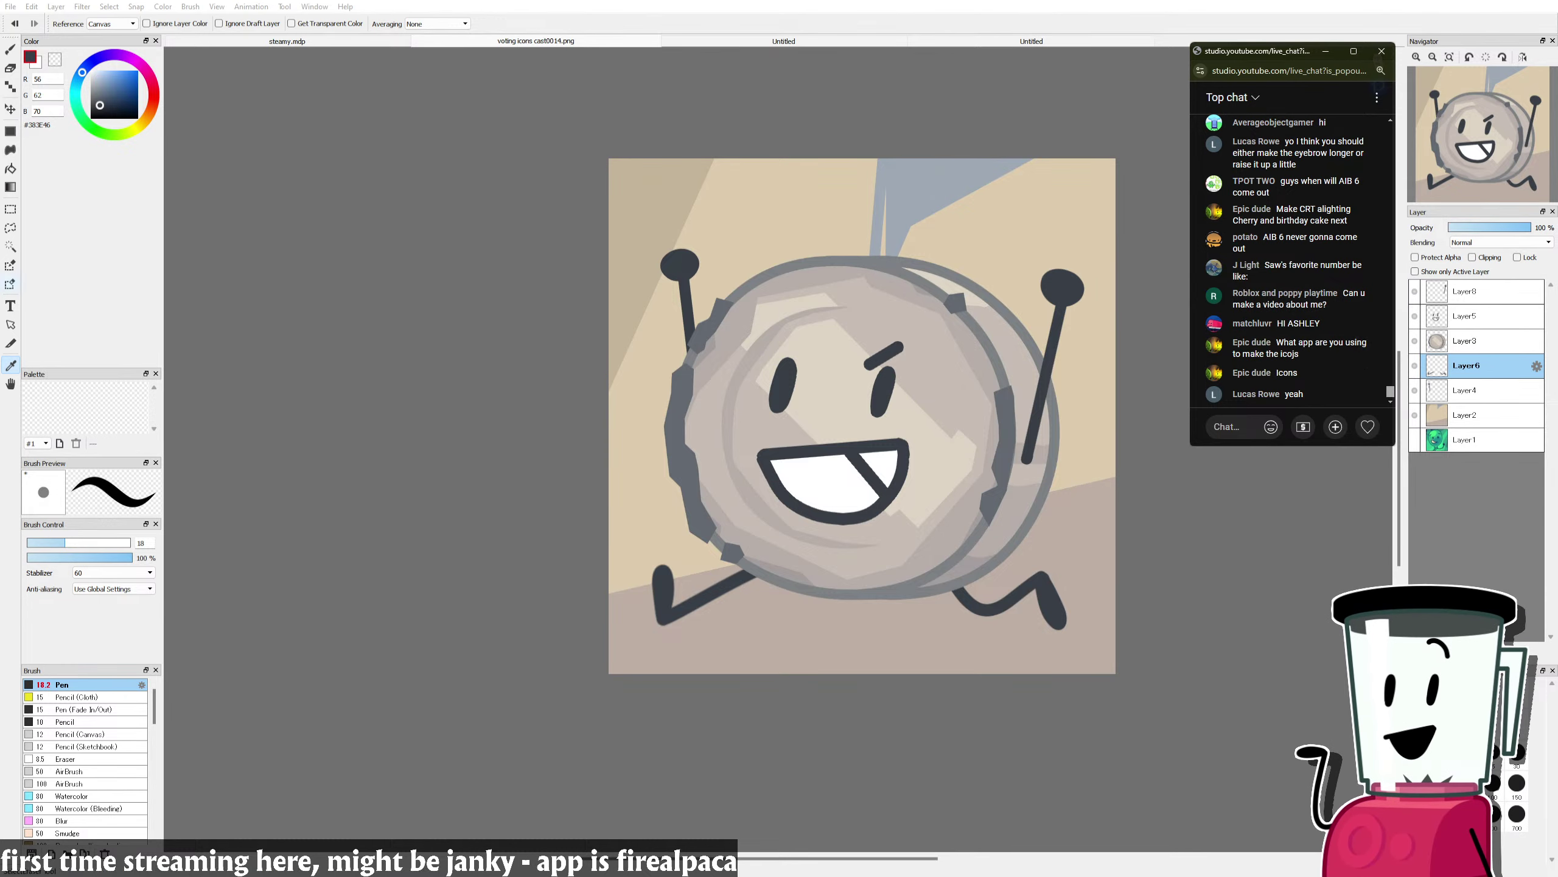
{"action": "left_click", "coordinate": [335, 342]}
{"action": "key", "text": "m"}
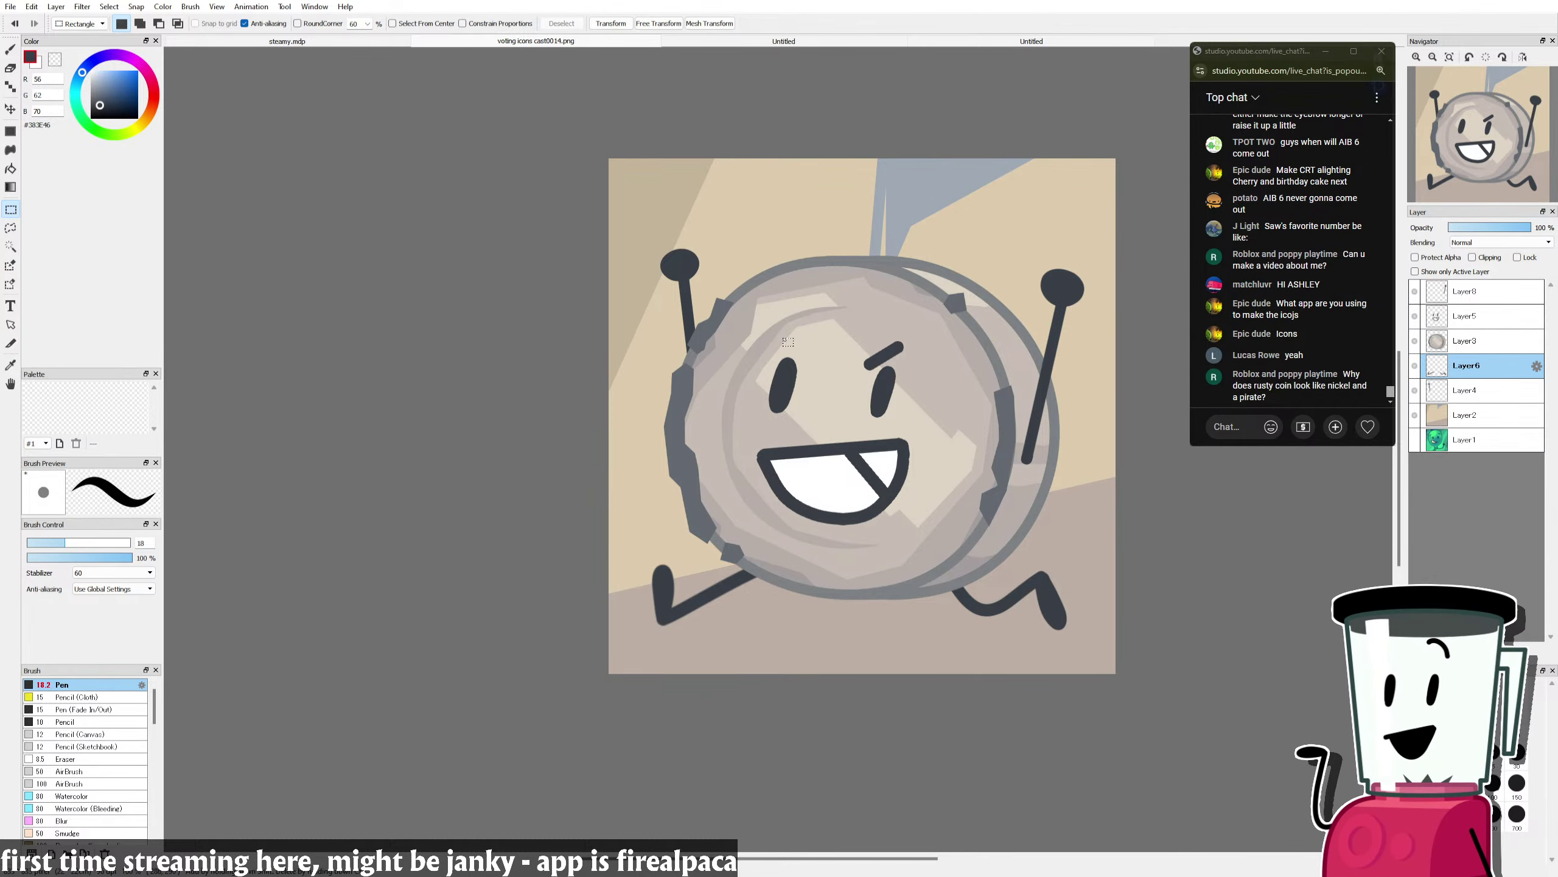
Step: Make the face layer, Layer5, active and toggle its visibility to check which features it holds
{"action": "scroll", "coordinate": [1029, 439], "scroll_direction": "up", "scroll_amount": 3}
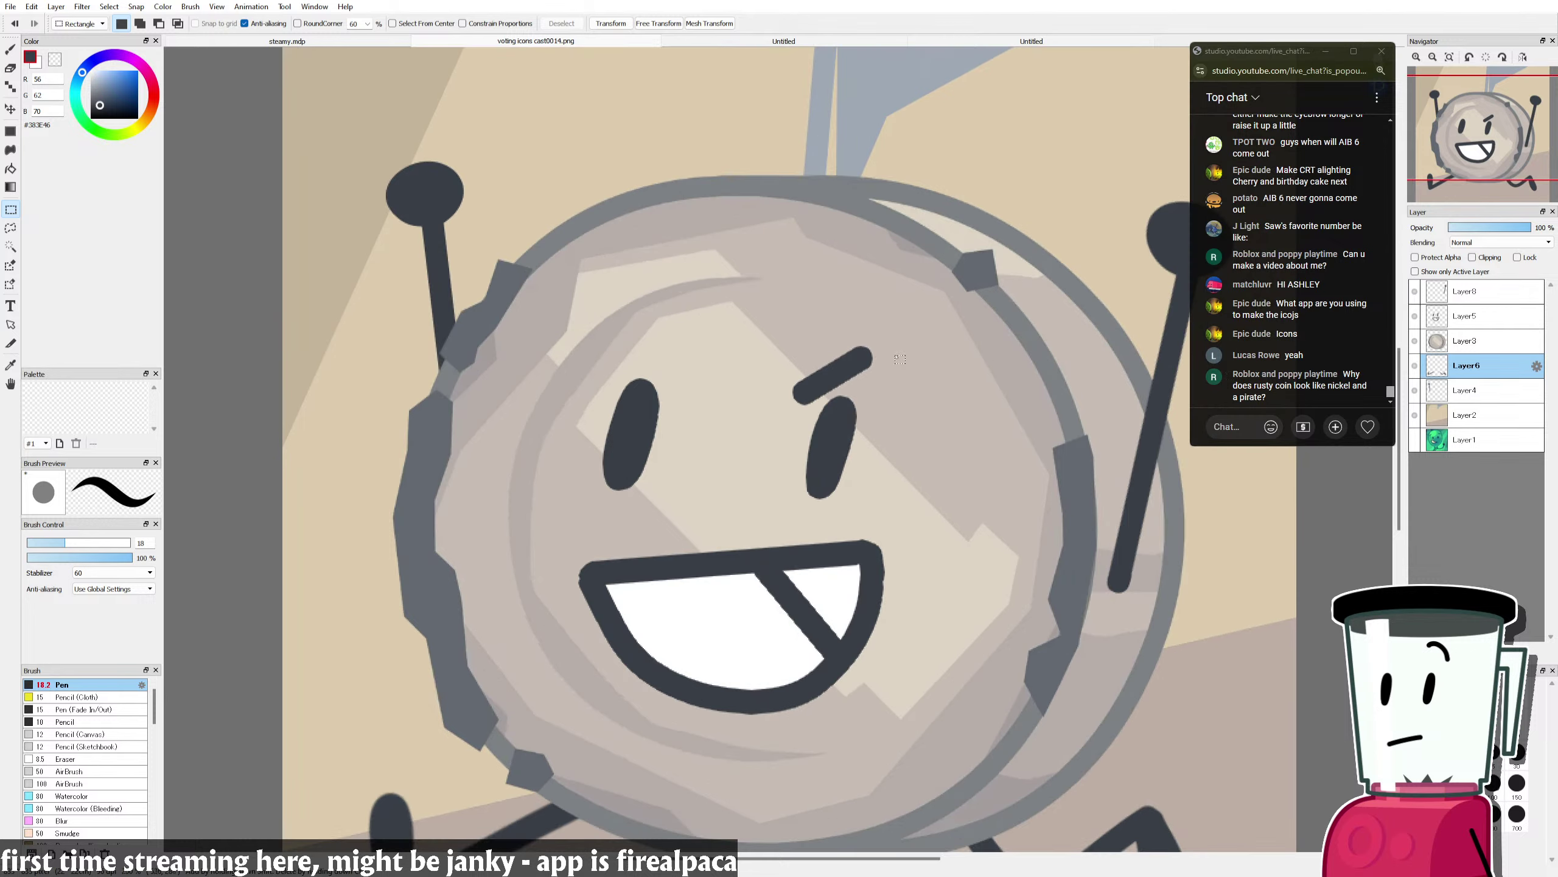
{"action": "left_click", "coordinate": [1421, 325]}
{"action": "left_click", "coordinate": [1414, 316]}
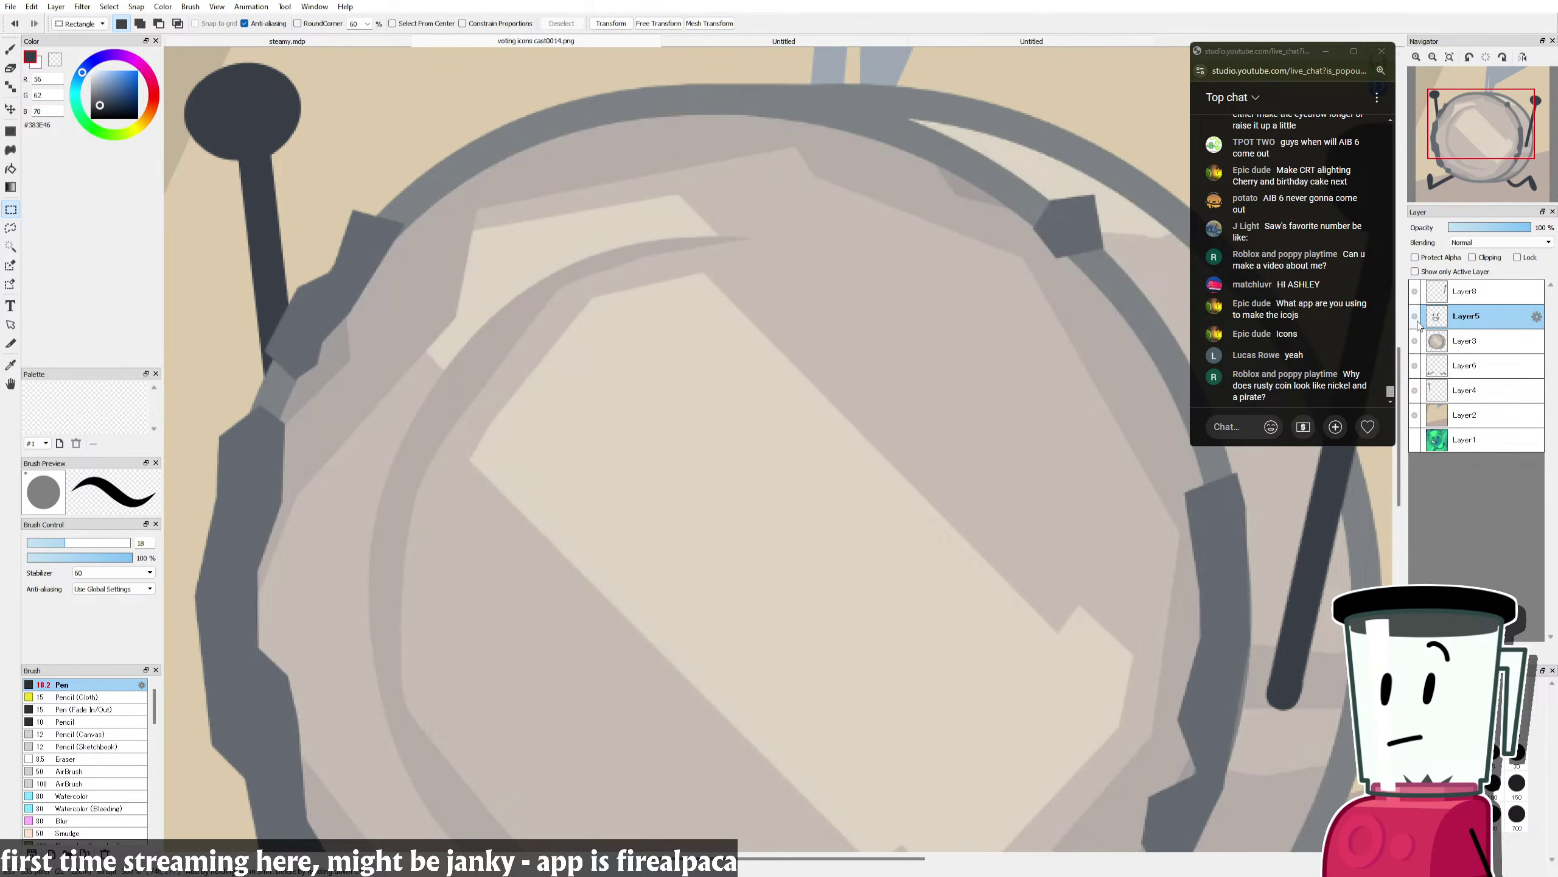
{"action": "left_click", "coordinate": [1414, 315]}
{"action": "left_click", "coordinate": [1415, 316]}
{"action": "left_click", "coordinate": [1414, 315]}
Step: Lasso the eyebrow, move it higher above the eye, enlarge it slightly, and deselect
{"action": "left_click", "coordinate": [10, 228]}
{"action": "left_click_drag", "start_coordinate": [716, 340], "coordinate": [1004, 340]}
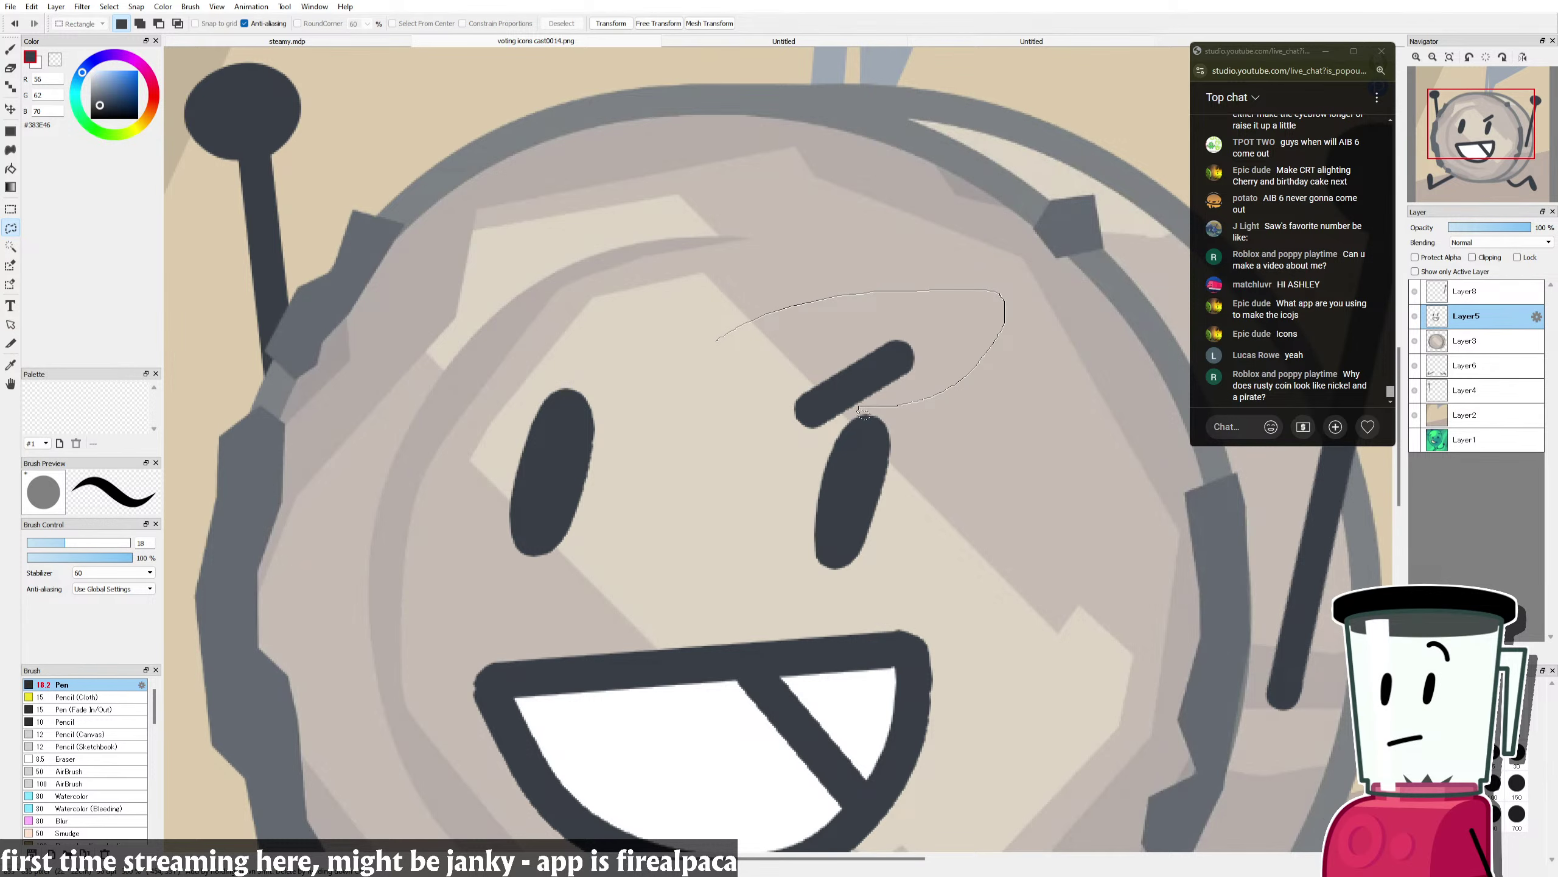
{"action": "mouse_move", "coordinate": [845, 284]}
{"action": "left_mouse_down"}
{"action": "mouse_move", "coordinate": [867, 345]}
{"action": "mouse_move", "coordinate": [863, 305]}
{"action": "left_mouse_up"}
{"action": "key", "text": "ctrl+t"}
{"action": "scroll", "coordinate": [832, 294], "scroll_direction": "down", "scroll_amount": 3}
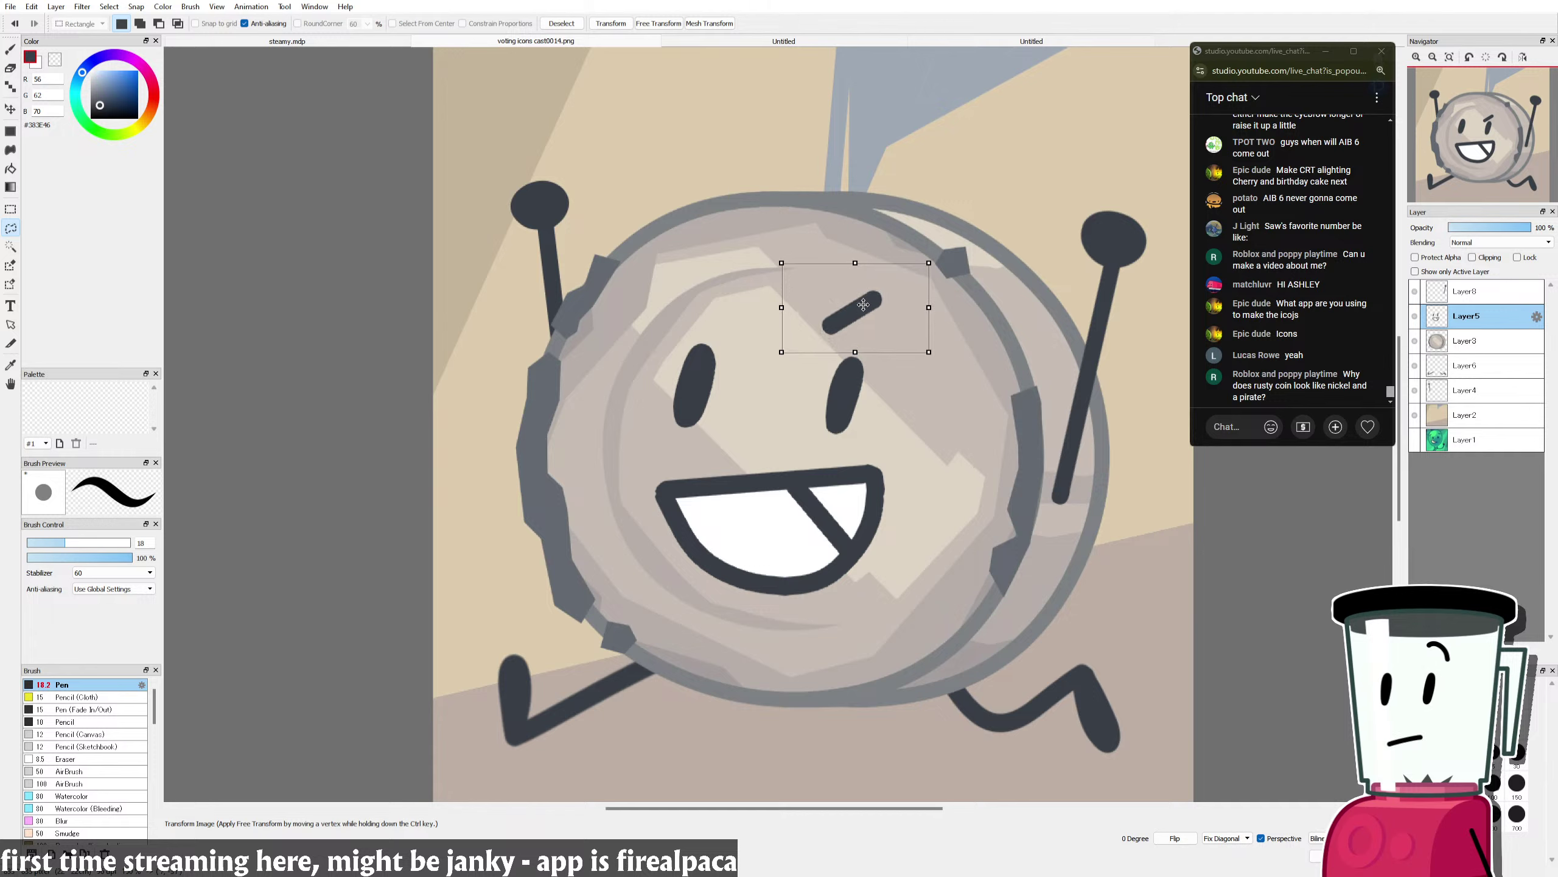
{"action": "left_click_drag", "start_coordinate": [932, 263], "coordinate": [949, 250]}
{"action": "left_click_drag", "start_coordinate": [876, 287], "coordinate": [874, 294]}
{"action": "scroll", "coordinate": [1288, 265], "scroll_direction": "up", "scroll_amount": 4}
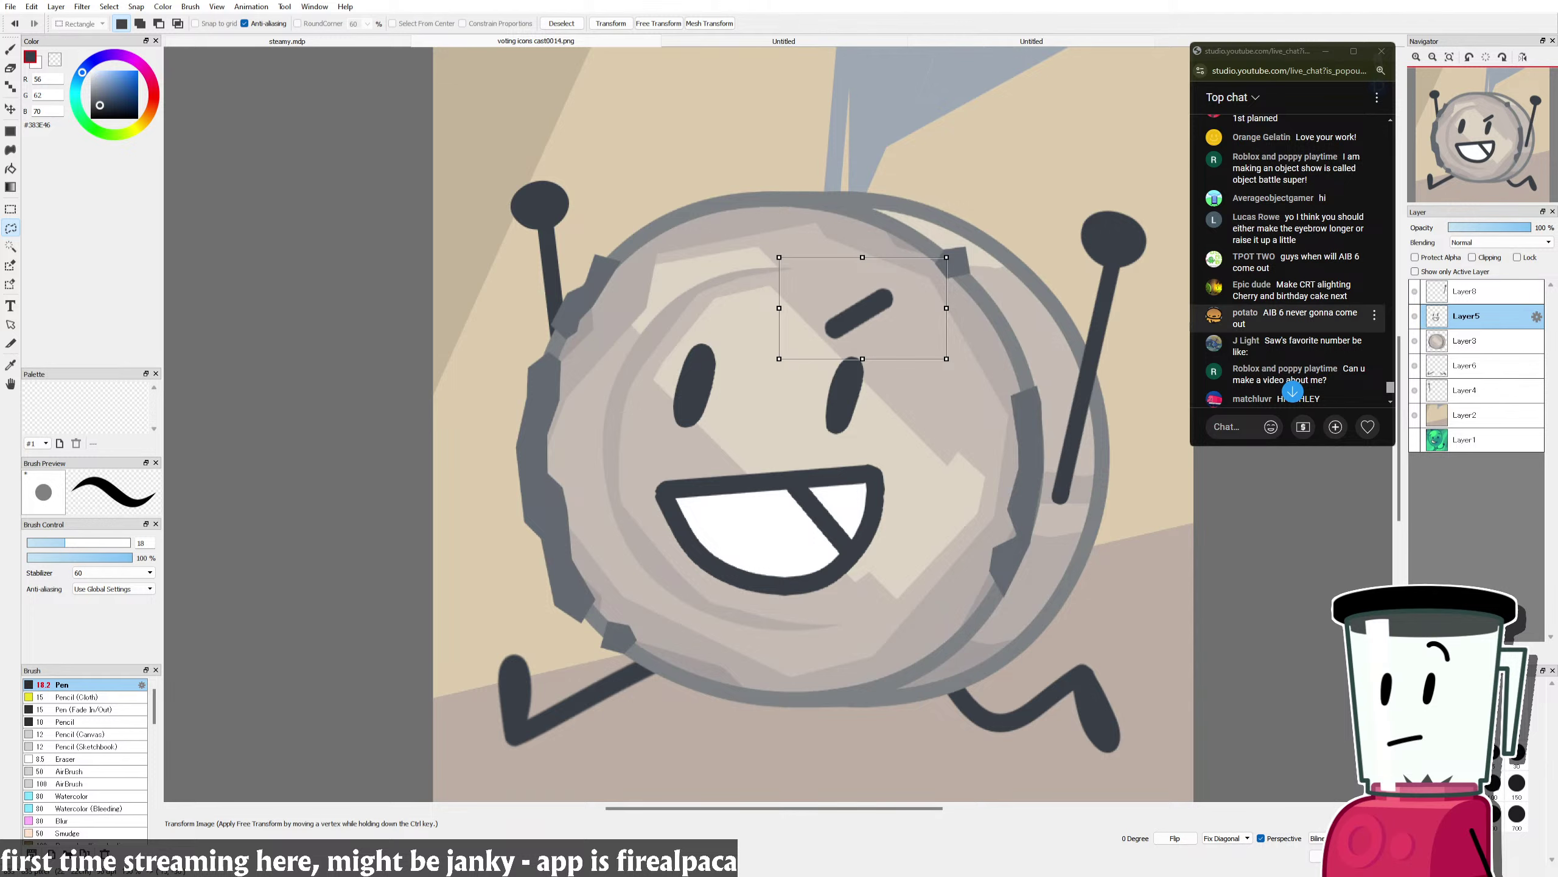
{"action": "scroll", "coordinate": [1289, 265], "scroll_direction": "down", "scroll_amount": 5}
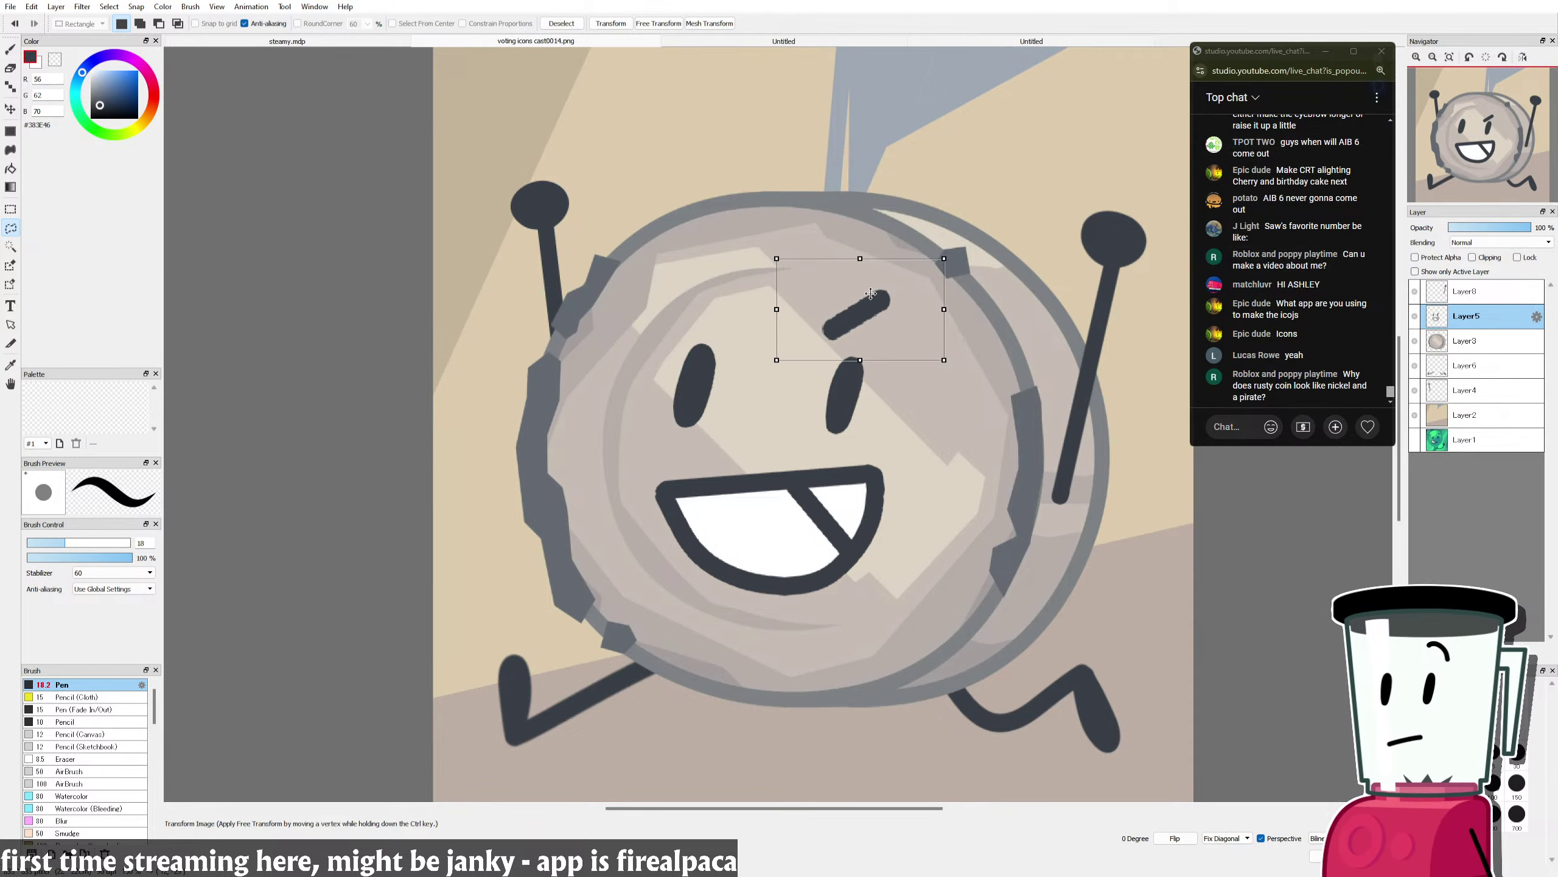
{"action": "left_click_drag", "start_coordinate": [861, 264], "coordinate": [858, 267]}
{"action": "left_click_drag", "start_coordinate": [778, 318], "coordinate": [833, 296]}
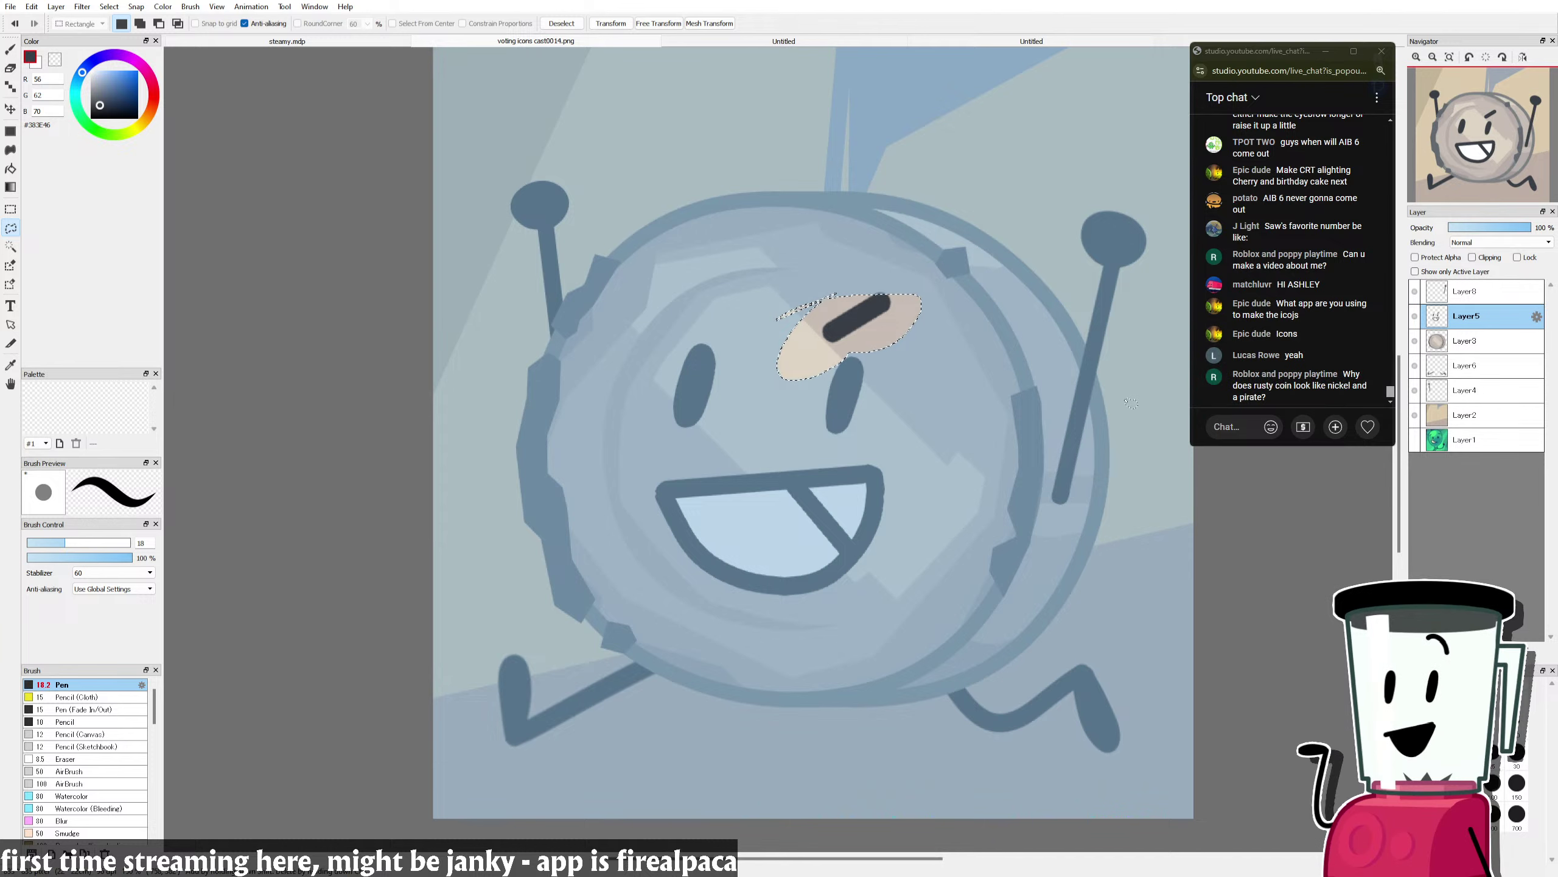
{"action": "left_click", "coordinate": [10, 209]}
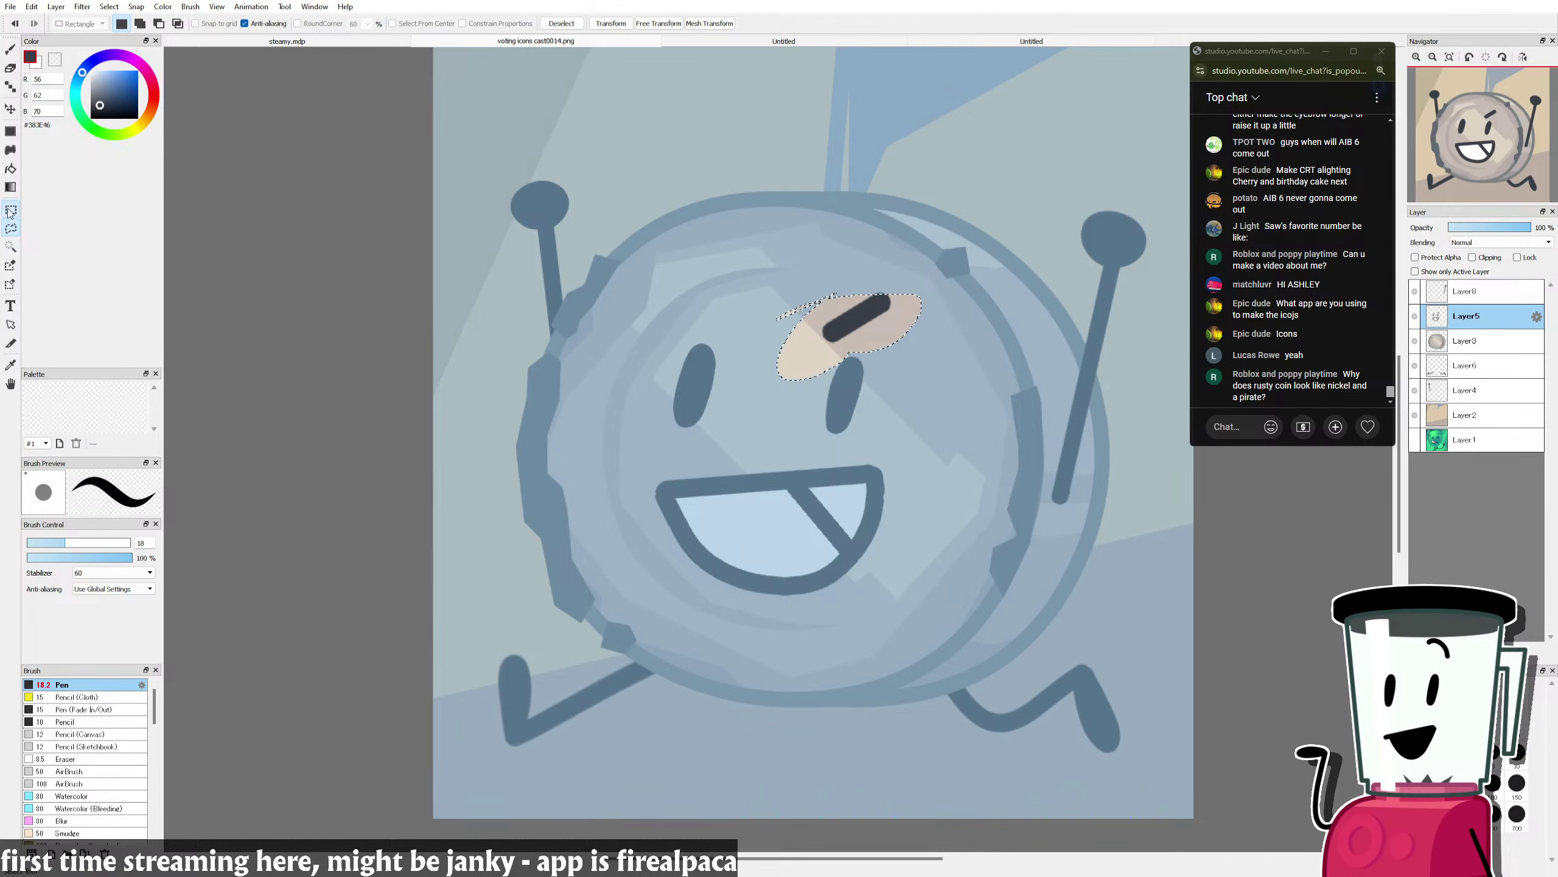
{"action": "left_click", "coordinate": [540, 331]}
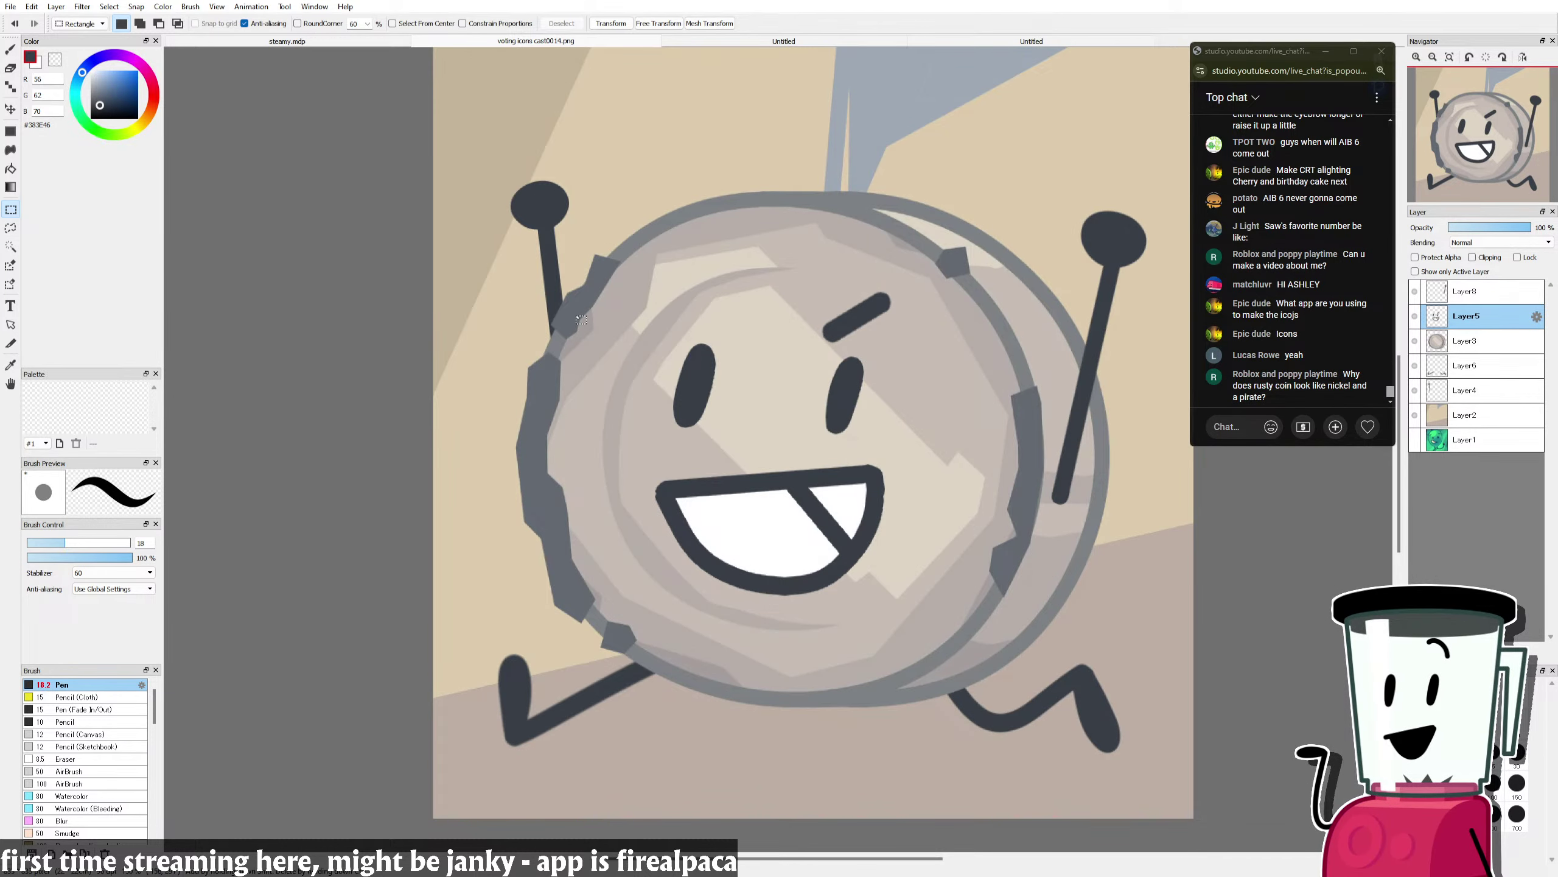
Step: Move the left arm on Layer4 slightly upward and apply the transform
{"action": "key", "text": "b"}
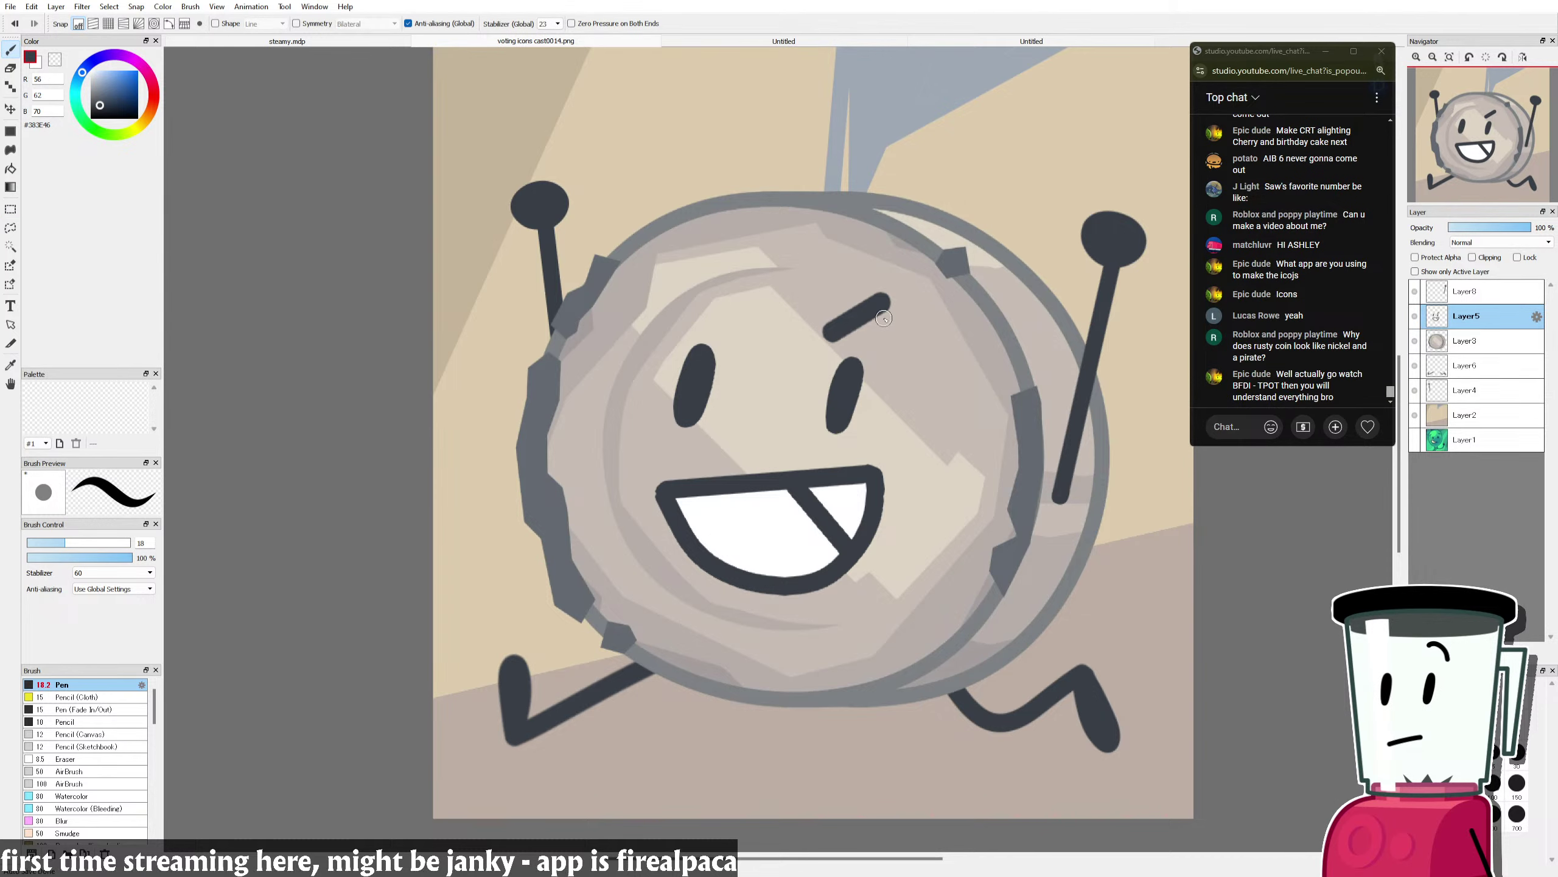
{"action": "scroll", "coordinate": [749, 303], "scroll_direction": "up", "scroll_amount": 3}
{"action": "scroll", "coordinate": [780, 326], "scroll_direction": "down", "scroll_amount": 5}
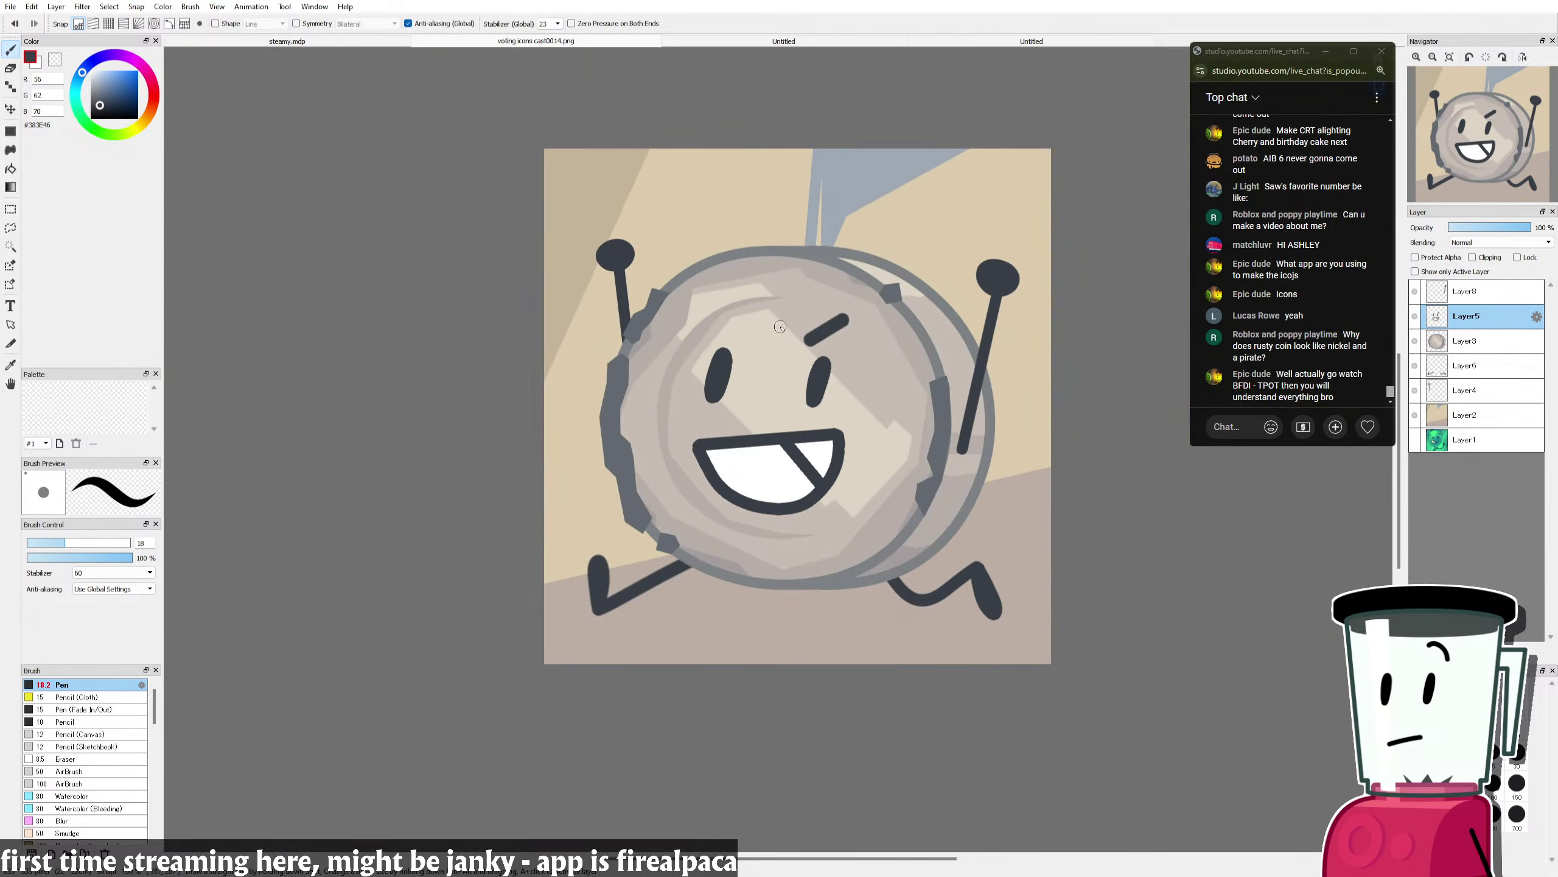
{"action": "scroll", "coordinate": [670, 303], "scroll_direction": "up", "scroll_amount": 2}
{"action": "left_click", "coordinate": [1457, 388]}
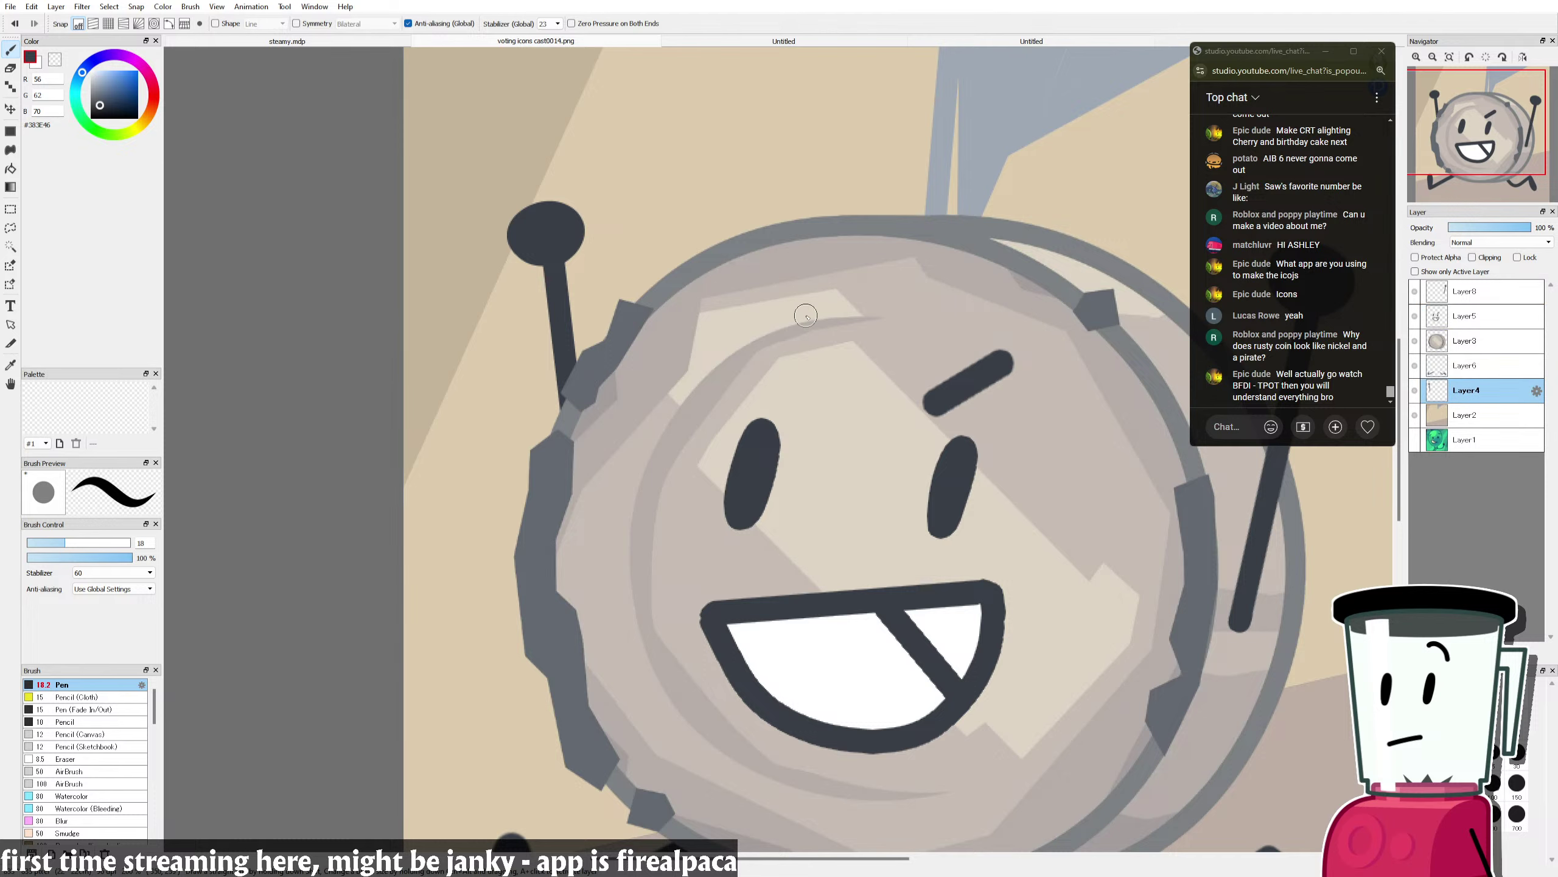
{"action": "key", "text": "ctrl+t"}
{"action": "scroll", "coordinate": [571, 374], "scroll_direction": "up", "scroll_amount": 2}
{"action": "scroll", "coordinate": [538, 237], "scroll_direction": "down", "scroll_amount": 4}
{"action": "left_click_drag", "start_coordinate": [546, 278], "coordinate": [545, 263]}
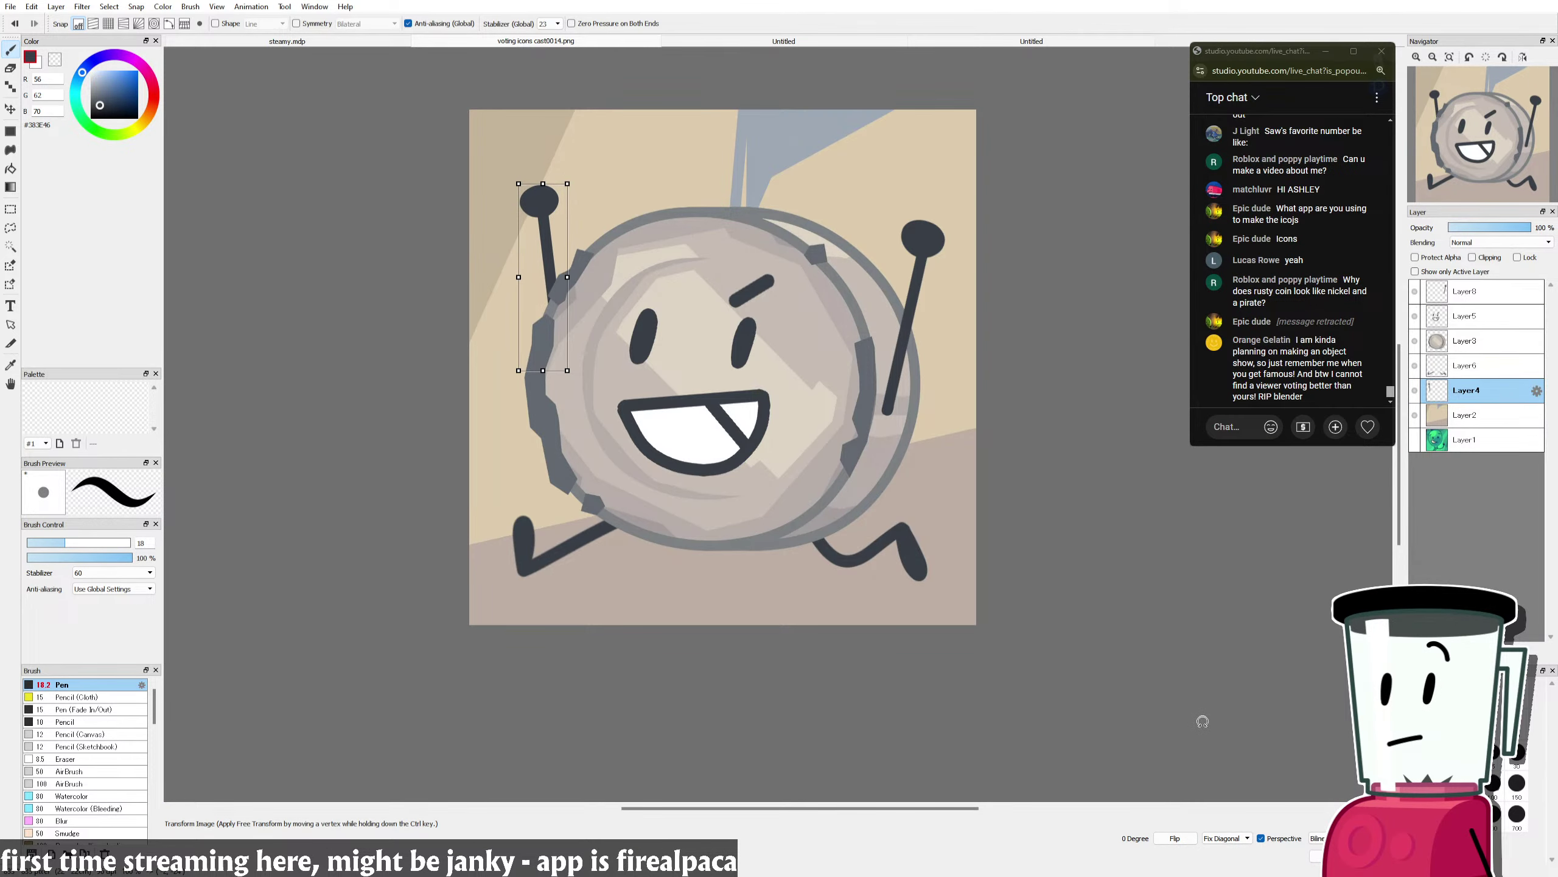
{"action": "key", "text": "Return"}
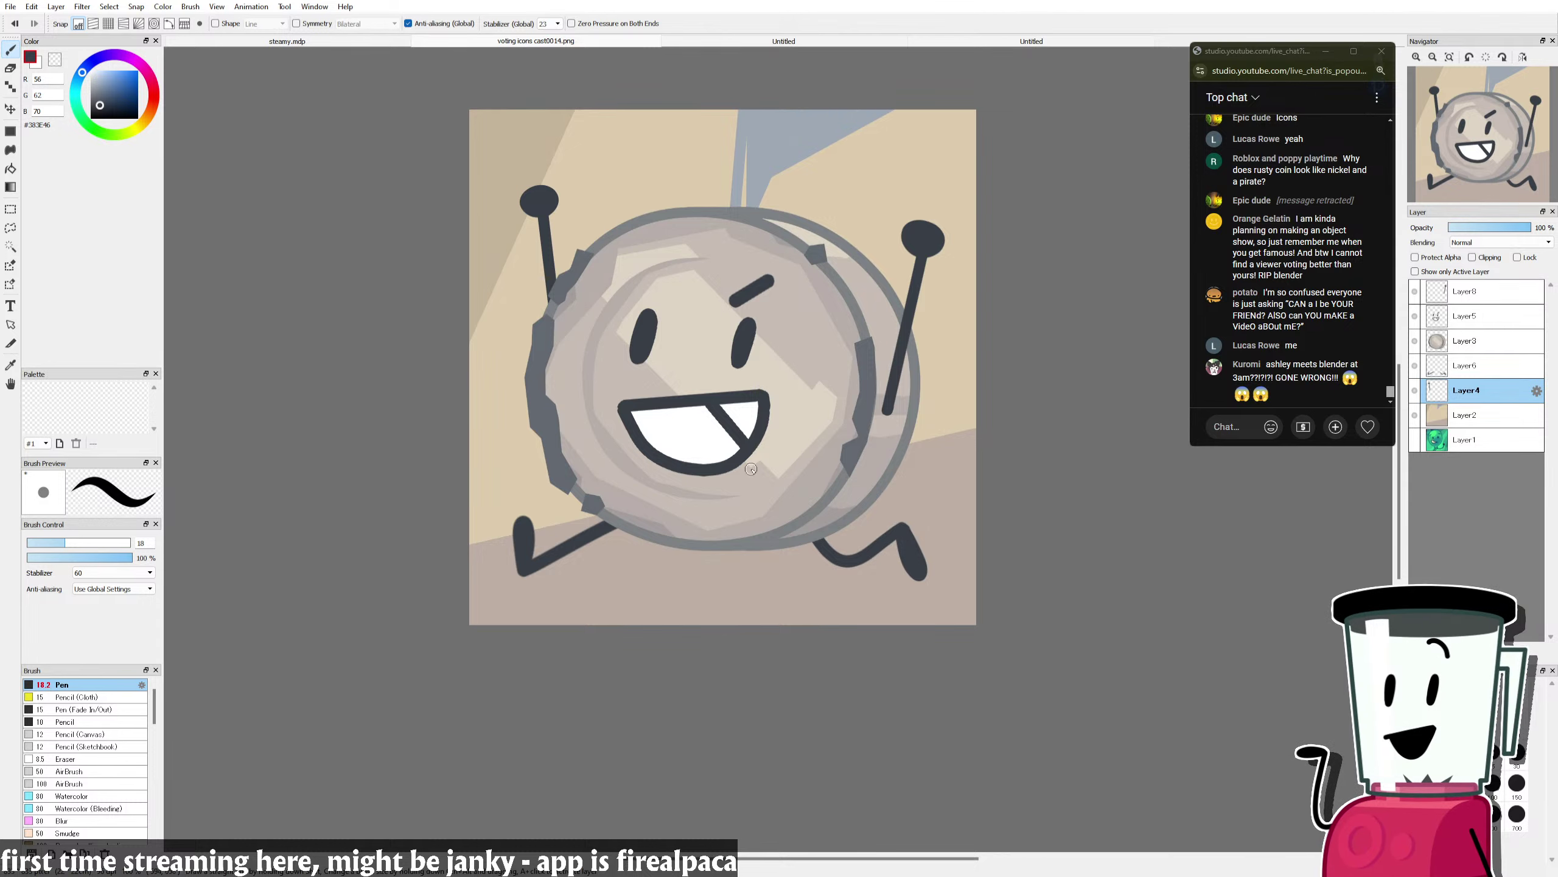
Step: Look through the other open untitled documents and return to the voting icon drawing
{"action": "left_click", "coordinate": [1048, 41]}
{"action": "left_click", "coordinate": [748, 43]}
{"action": "left_click", "coordinate": [587, 41]}
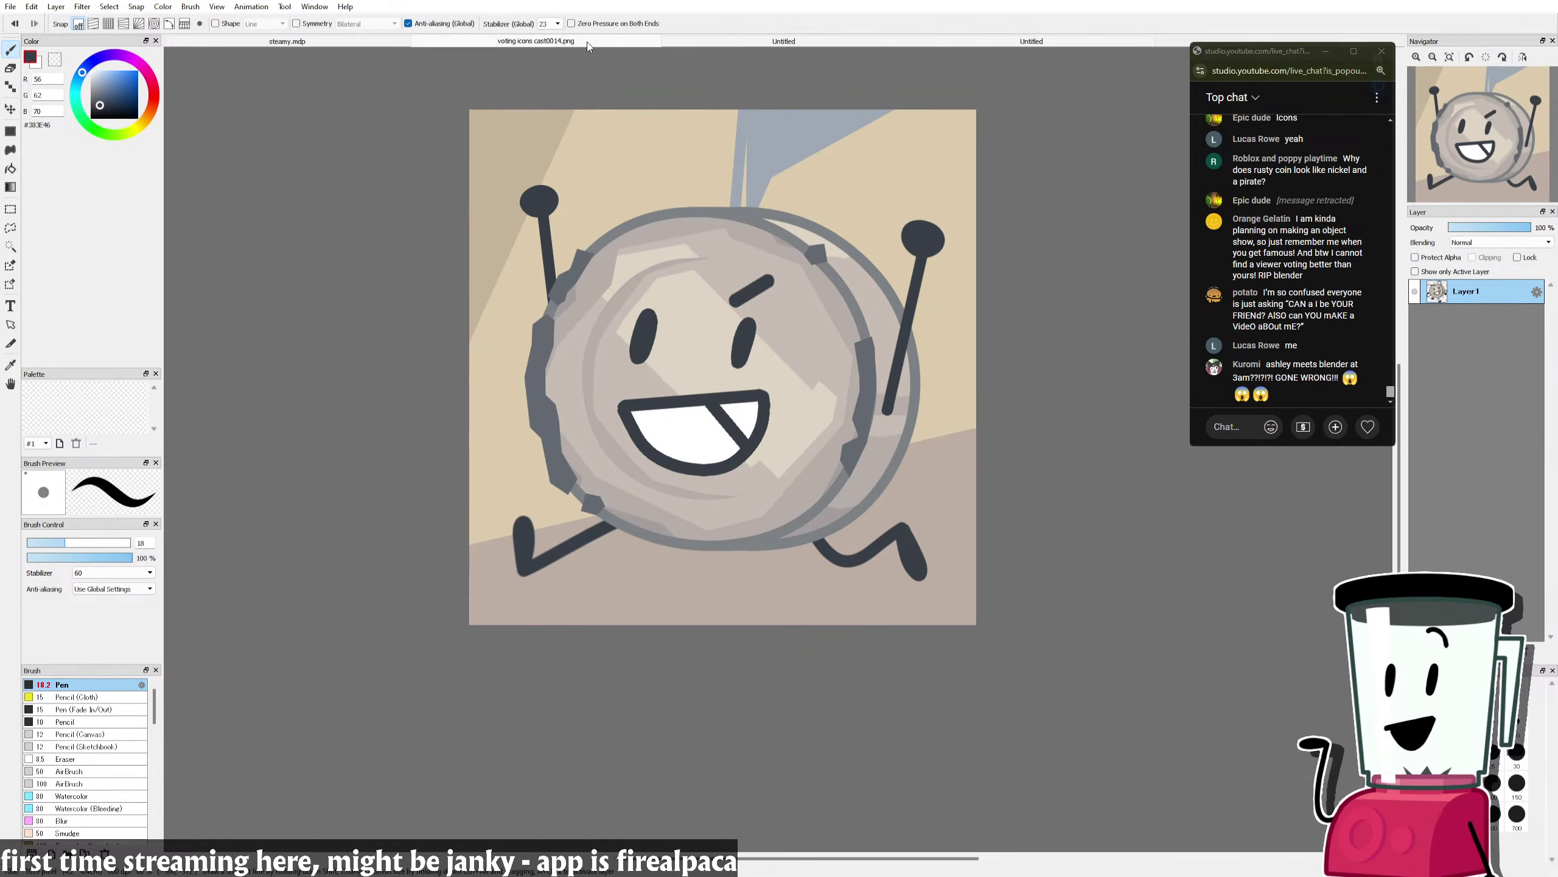
{"action": "left_click", "coordinate": [11, 211]}
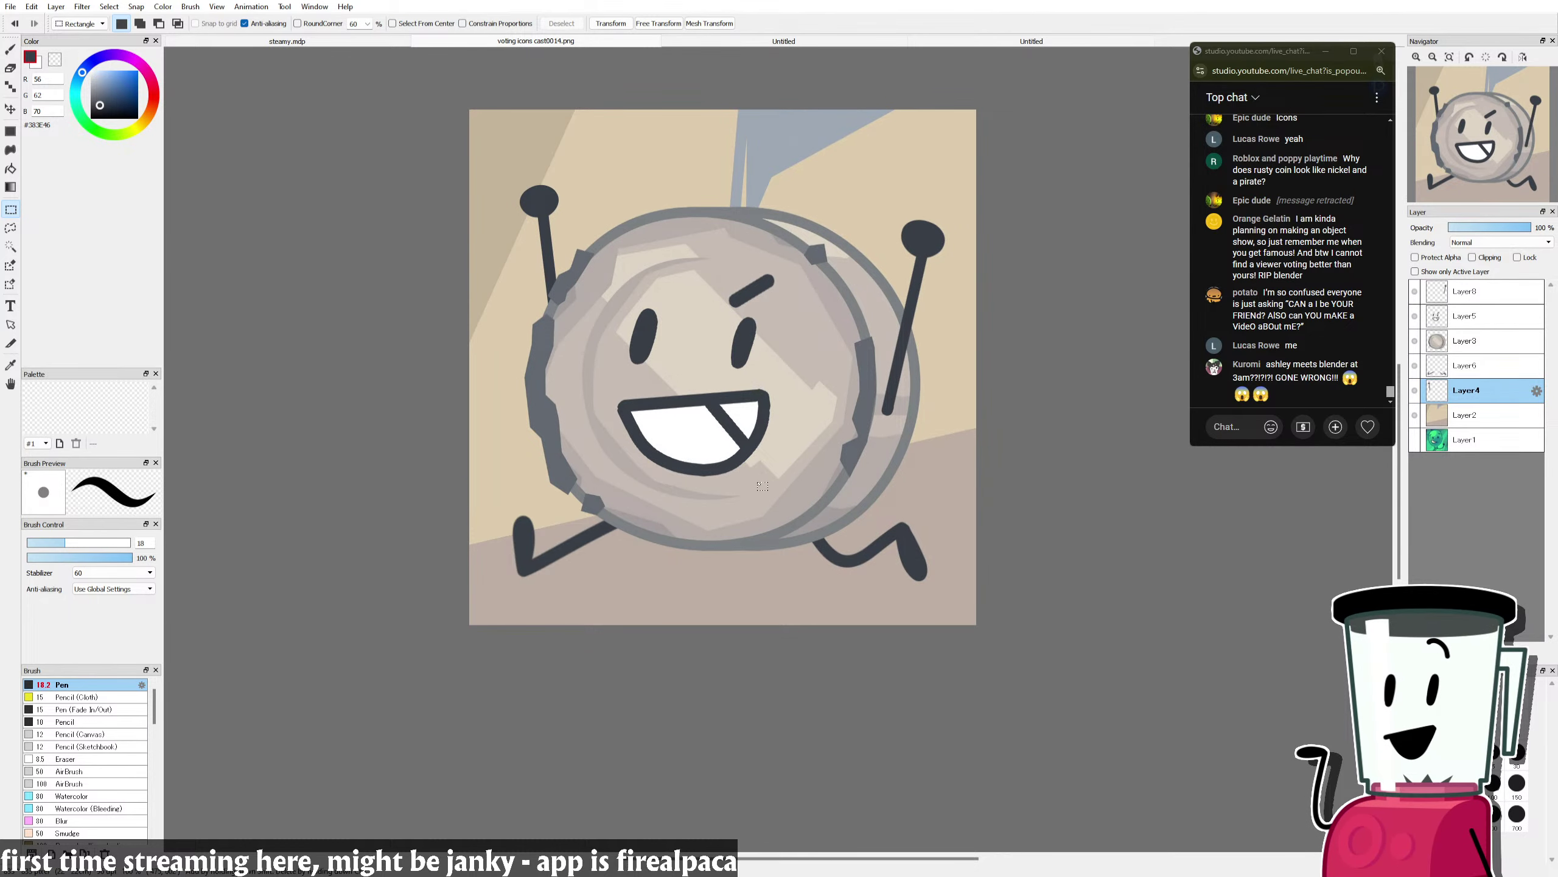
{"action": "left_click_drag", "start_coordinate": [759, 481], "coordinate": [957, 624]}
{"action": "key", "text": "ctrl+t"}
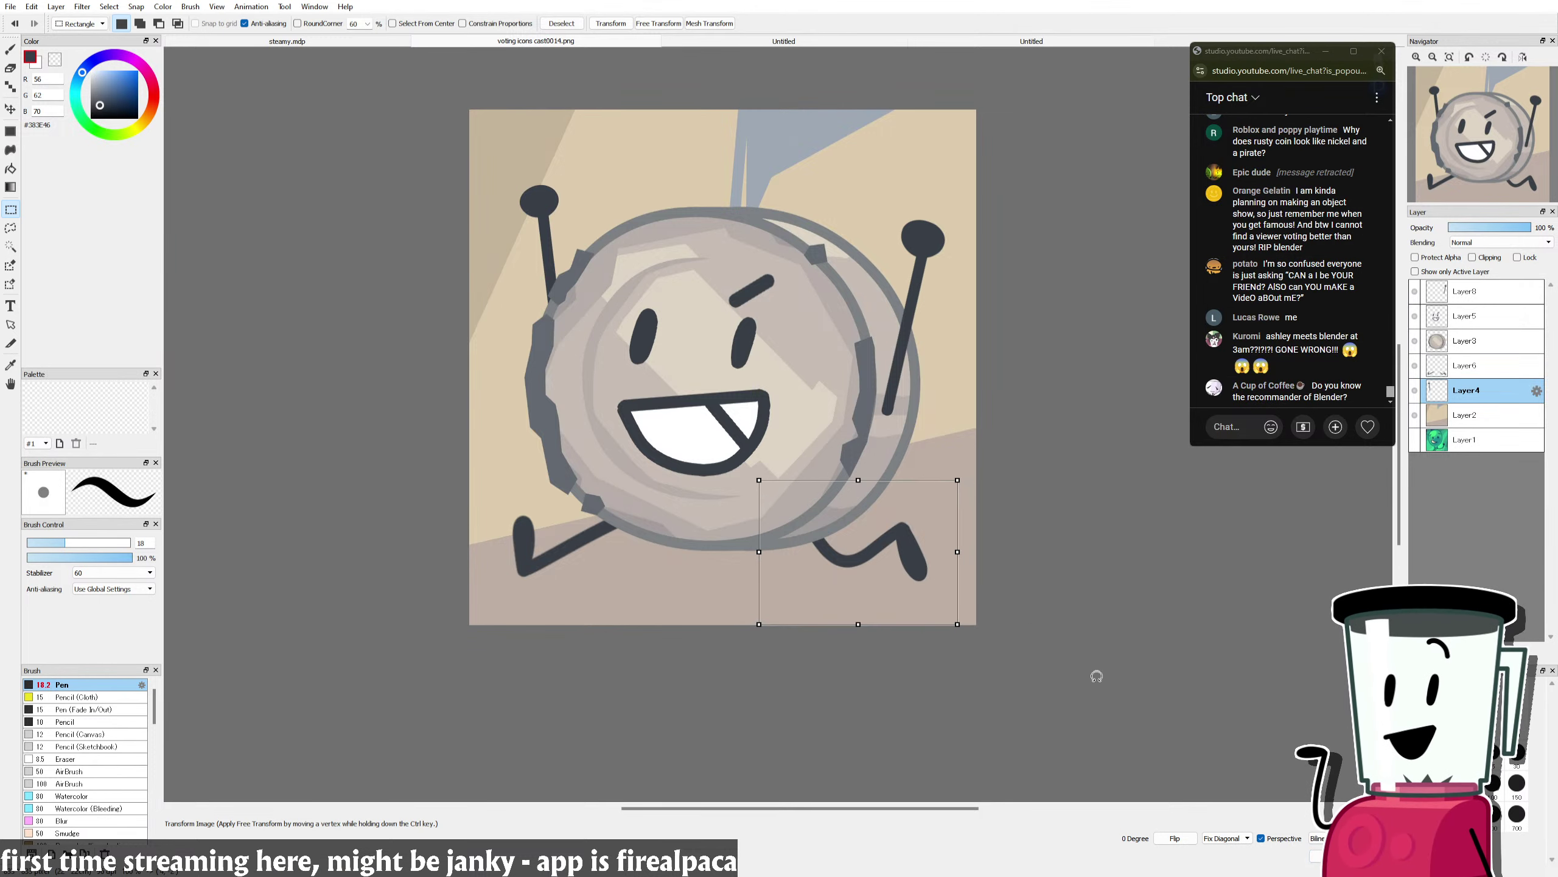
{"action": "key", "text": "Escape"}
{"action": "key", "text": "ctrl+d"}
Step: On Layer6, stretch both legs slightly wider together, move them up a little, and apply the transform
{"action": "left_click", "coordinate": [1467, 363]}
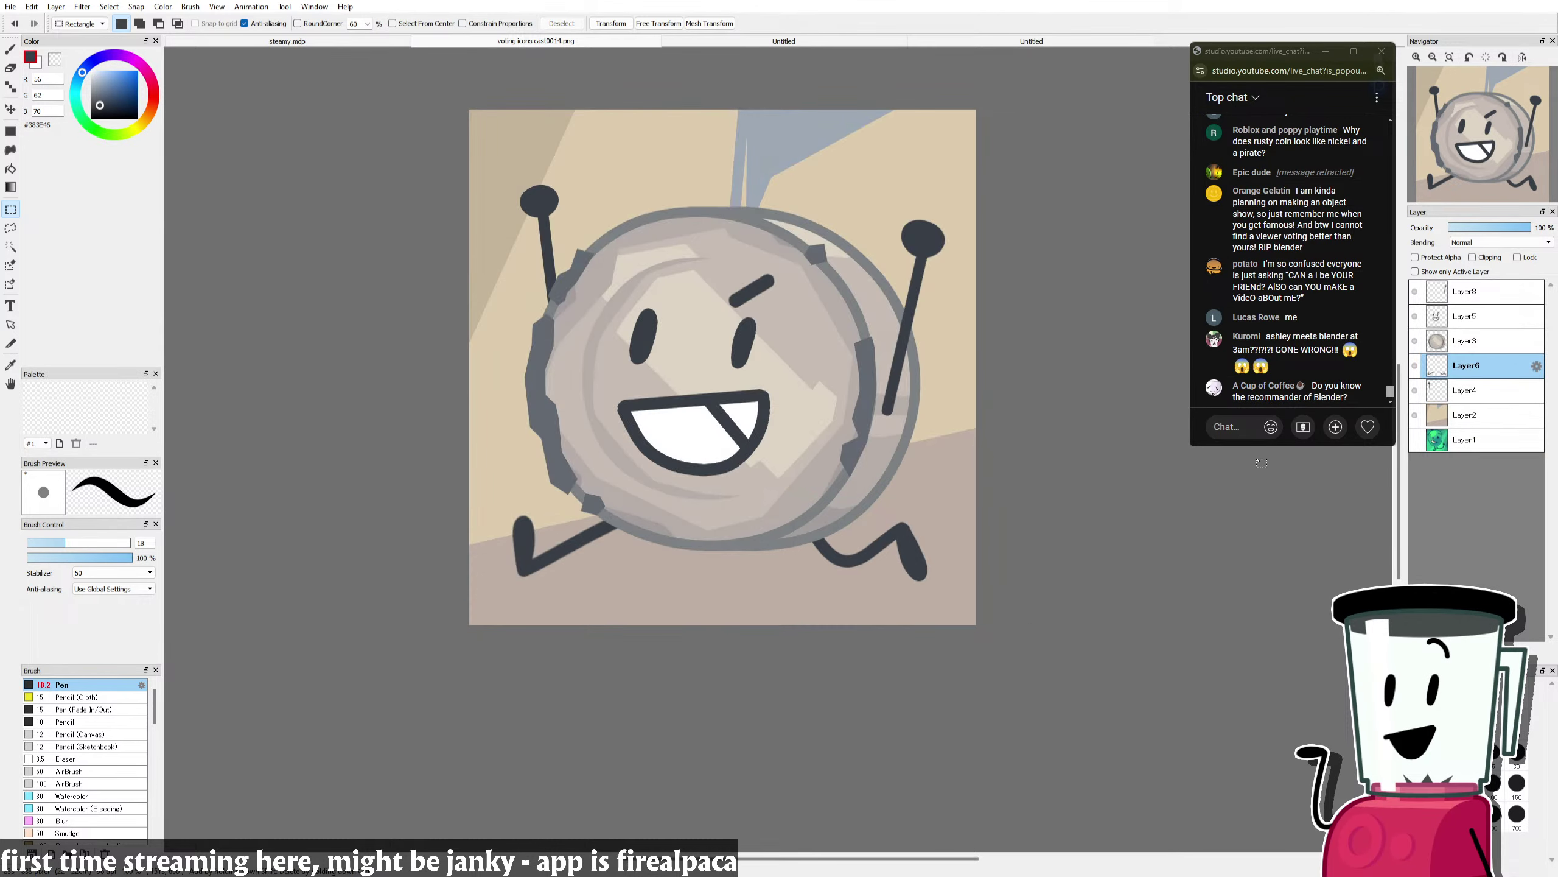
{"action": "left_click_drag", "start_coordinate": [990, 471], "coordinate": [906, 518]}
{"action": "key", "text": "ctrl+d"}
{"action": "key", "text": "ctrl+t"}
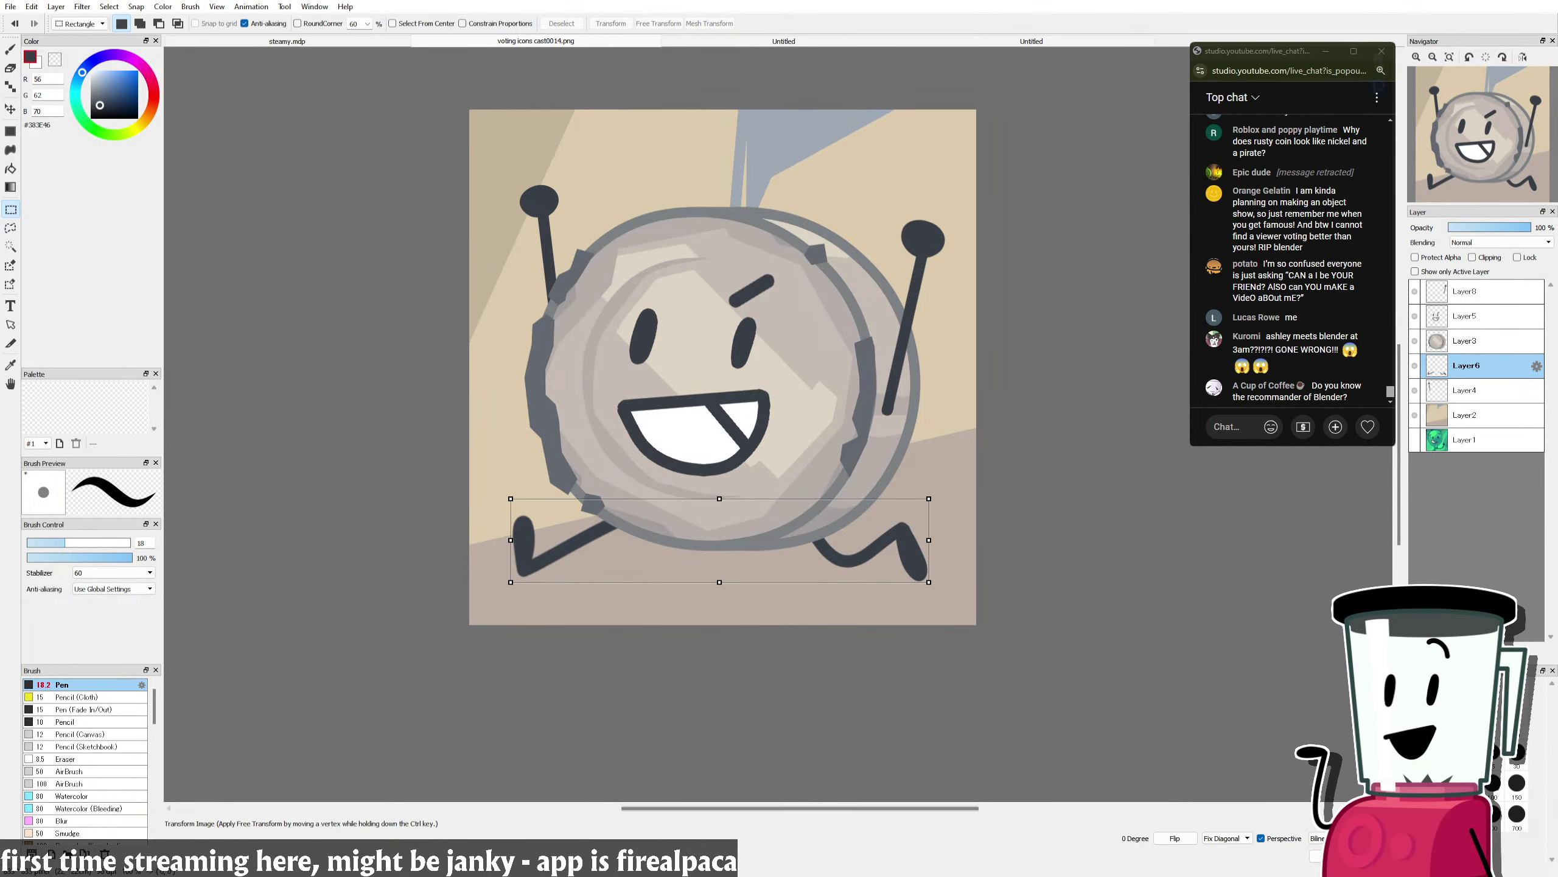
{"action": "left_click_drag", "start_coordinate": [929, 581], "coordinate": [873, 540]}
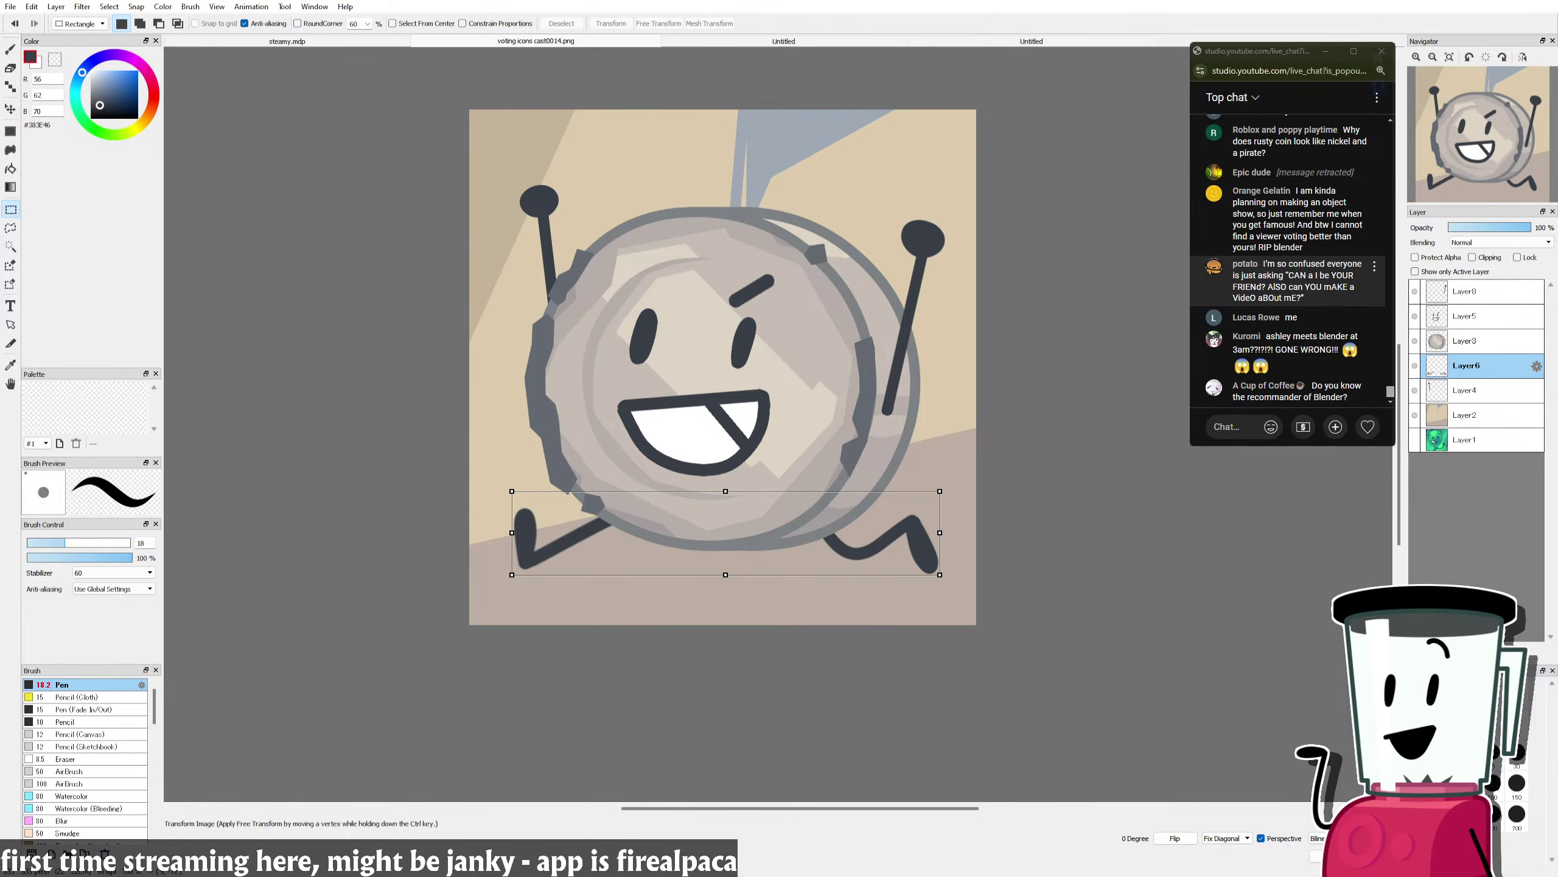
{"action": "key", "text": "Return"}
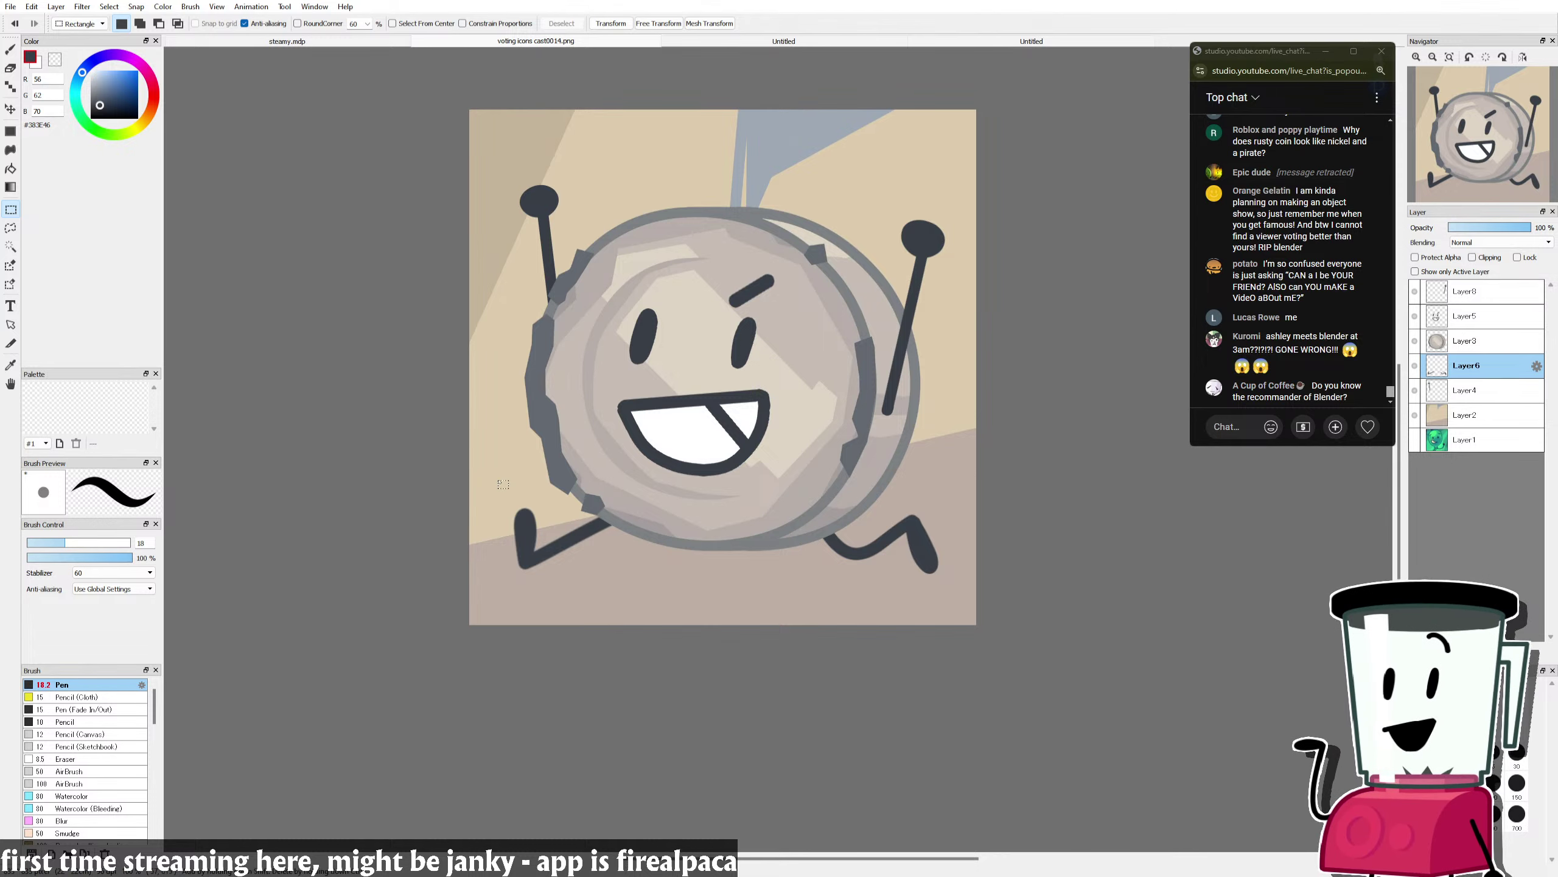
Step: Select the left leg with a rectangle and nudge it slightly down and to the left
{"action": "left_click_drag", "start_coordinate": [487, 470], "coordinate": [666, 607]}
{"action": "key", "text": "ctrl+t"}
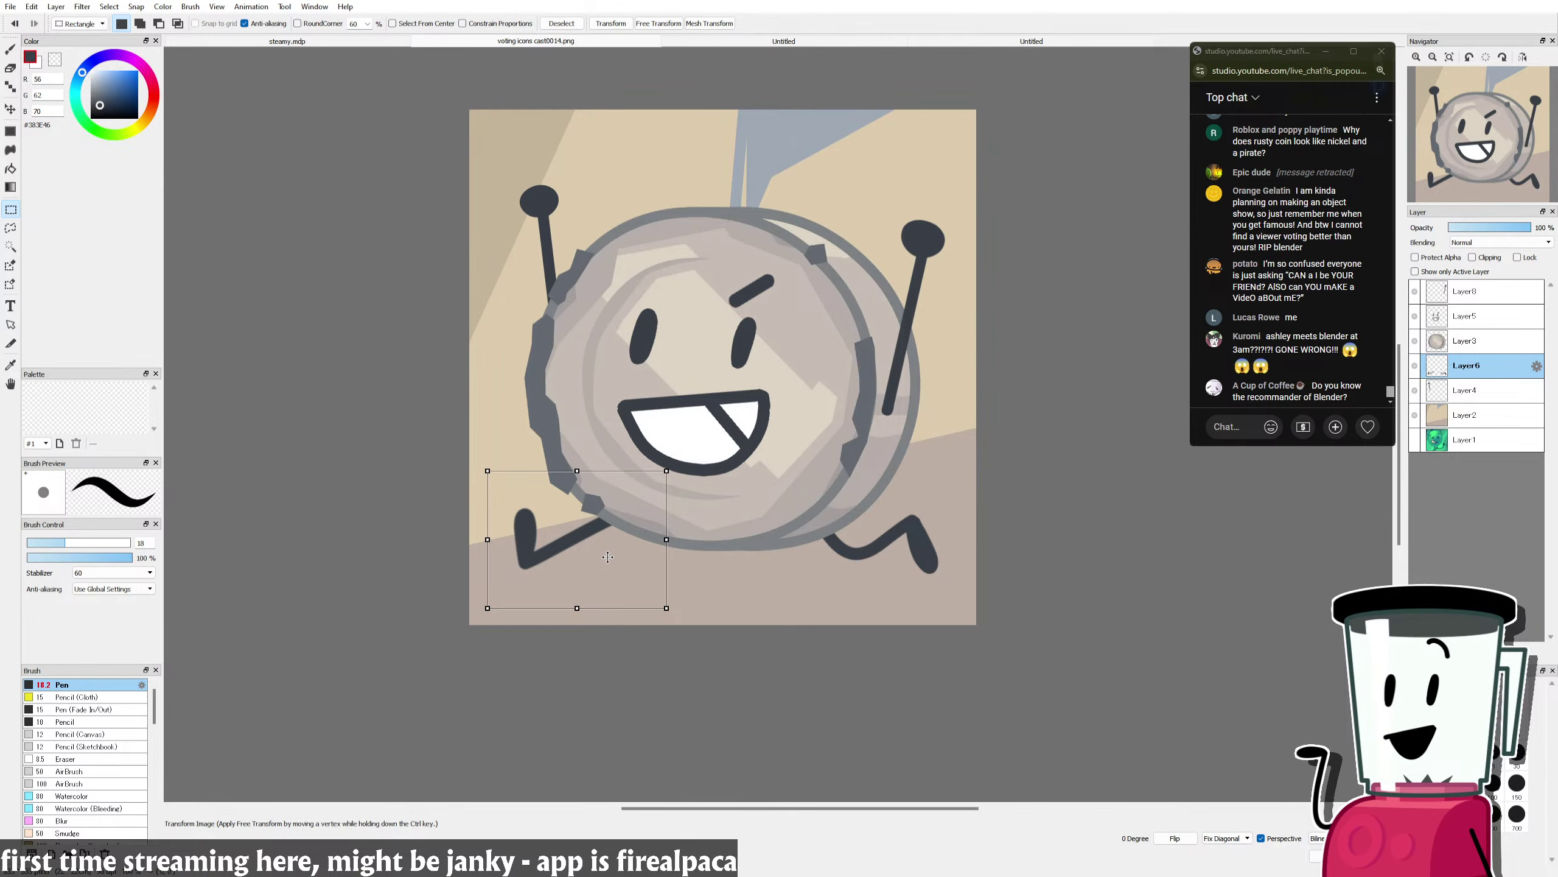
{"action": "left_click_drag", "start_coordinate": [605, 561], "coordinate": [604, 563]}
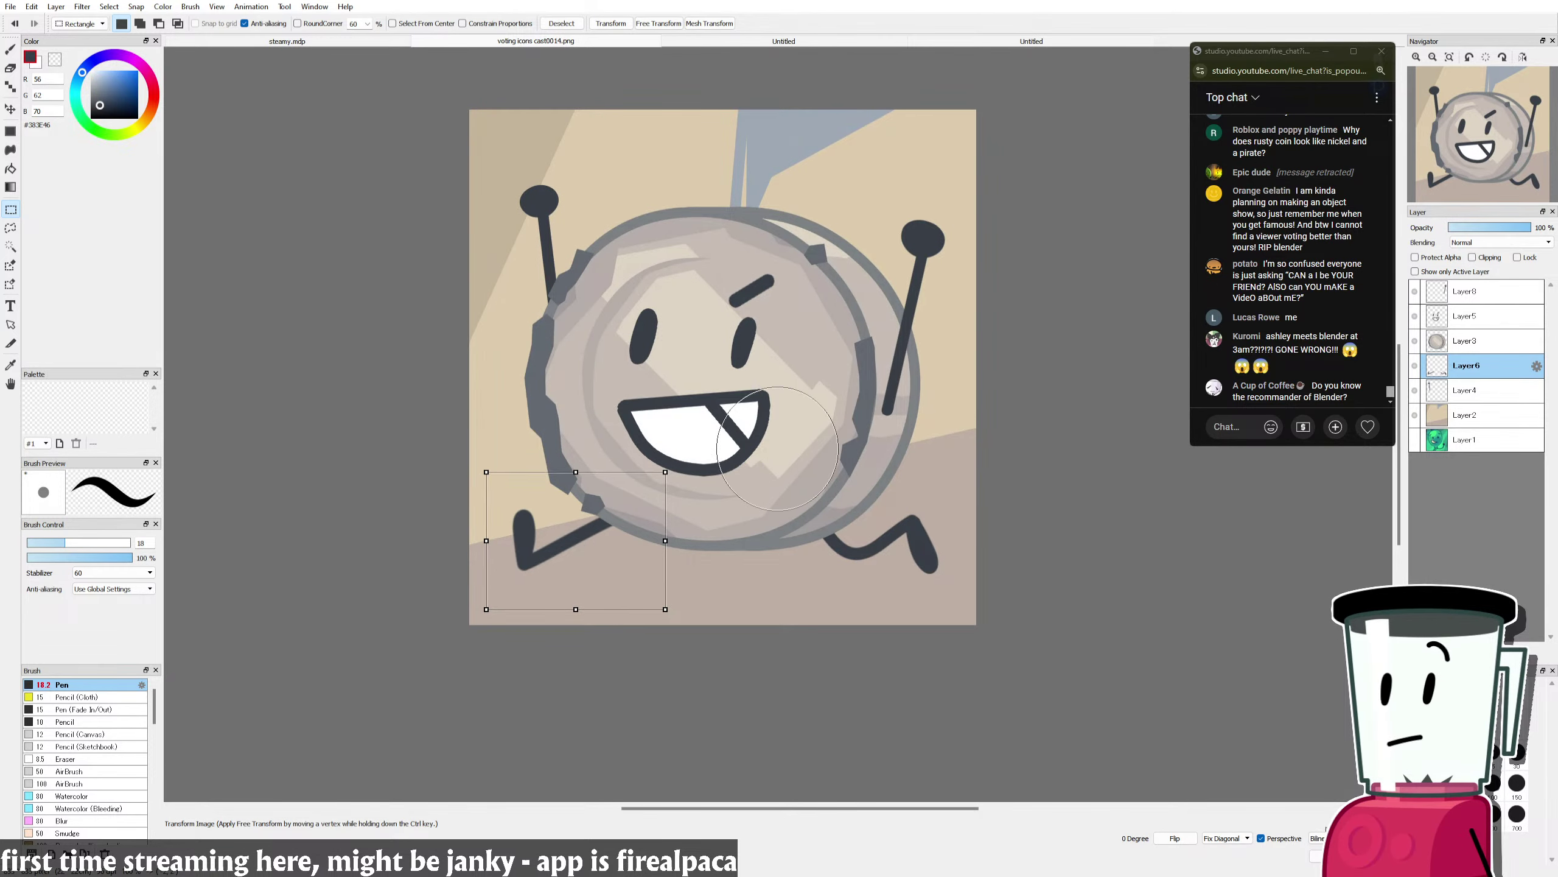
{"action": "key", "text": "Return"}
Step: Reorder Layer4 above Layer6, raise the left arm slightly, and deselect
{"action": "left_click", "coordinate": [1456, 393]}
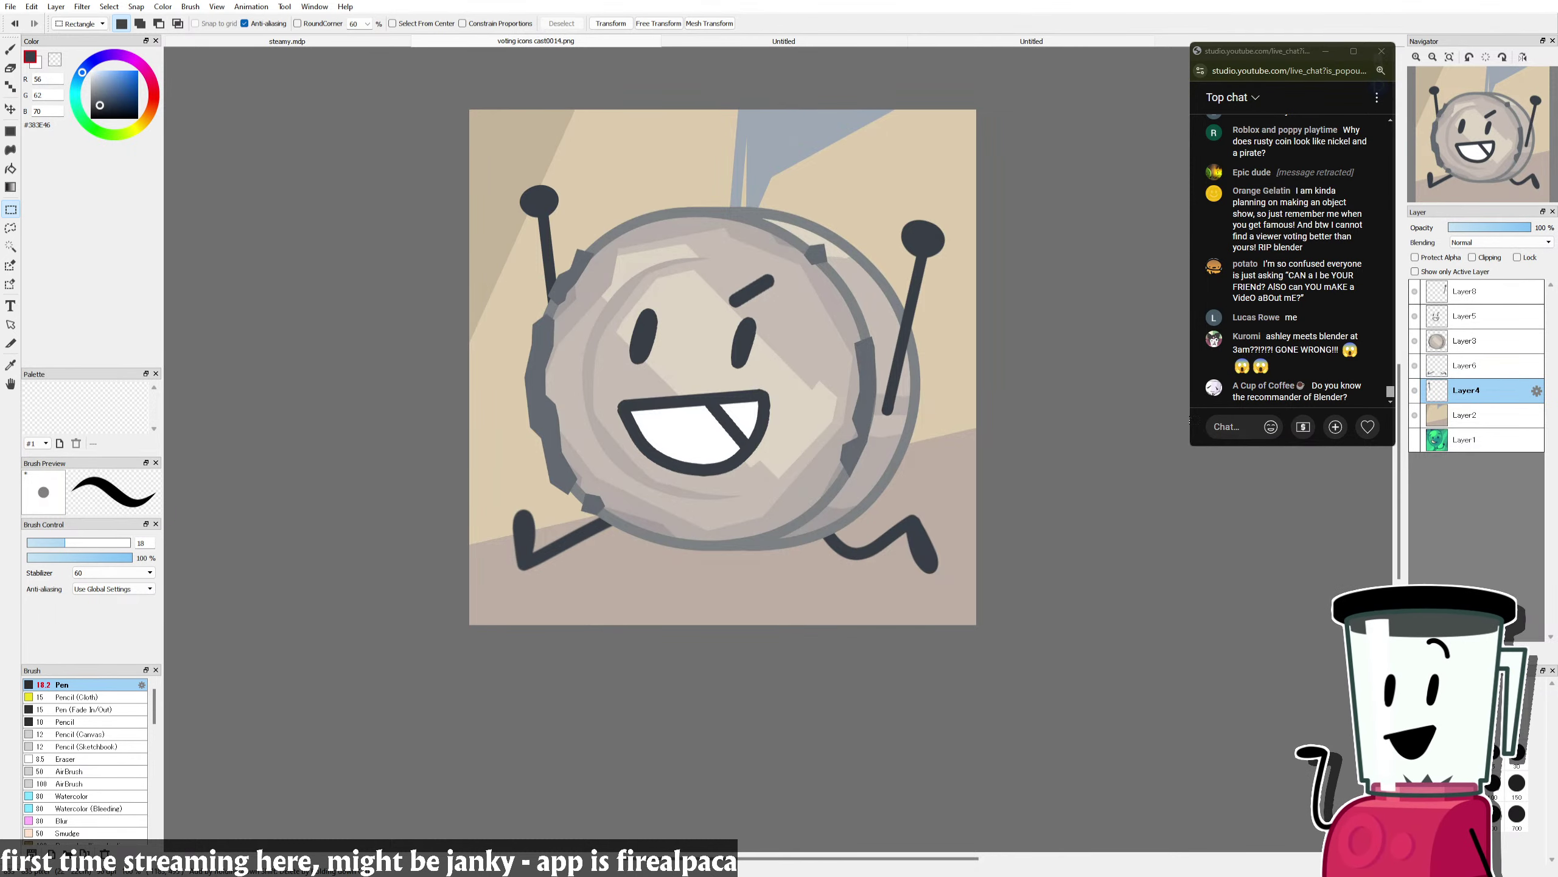
{"action": "mouse_move", "coordinate": [1467, 393]}
{"action": "left_mouse_down"}
{"action": "mouse_move", "coordinate": [1455, 285]}
{"action": "mouse_move", "coordinate": [1457, 399]}
{"action": "mouse_move", "coordinate": [1454, 377]}
{"action": "left_mouse_up"}
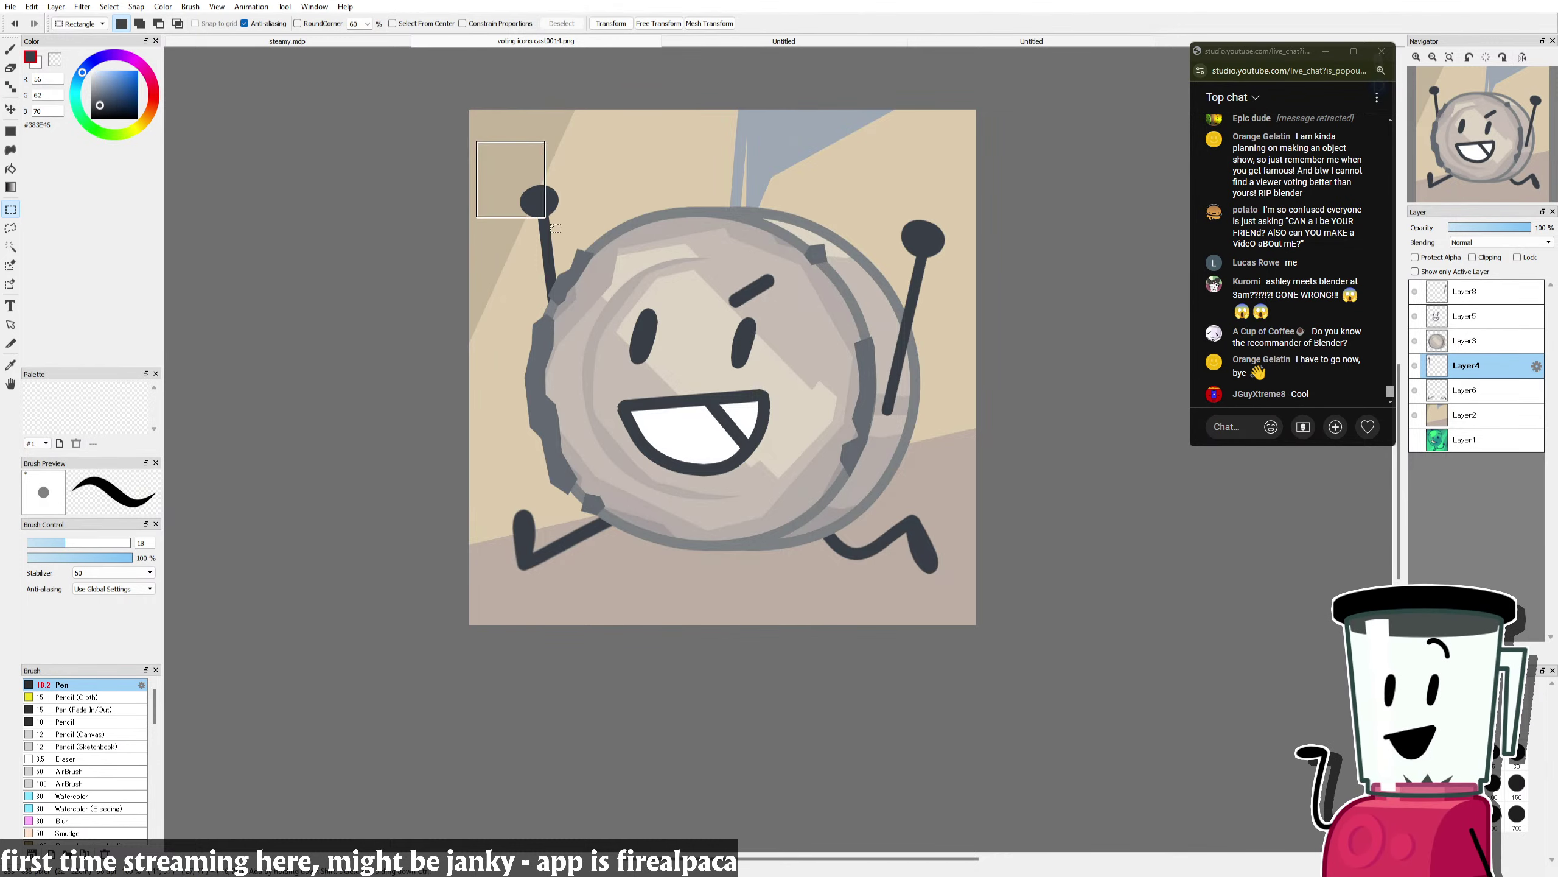
{"action": "left_click_drag", "start_coordinate": [476, 140], "coordinate": [717, 403]}
{"action": "key", "text": "ctrl+t"}
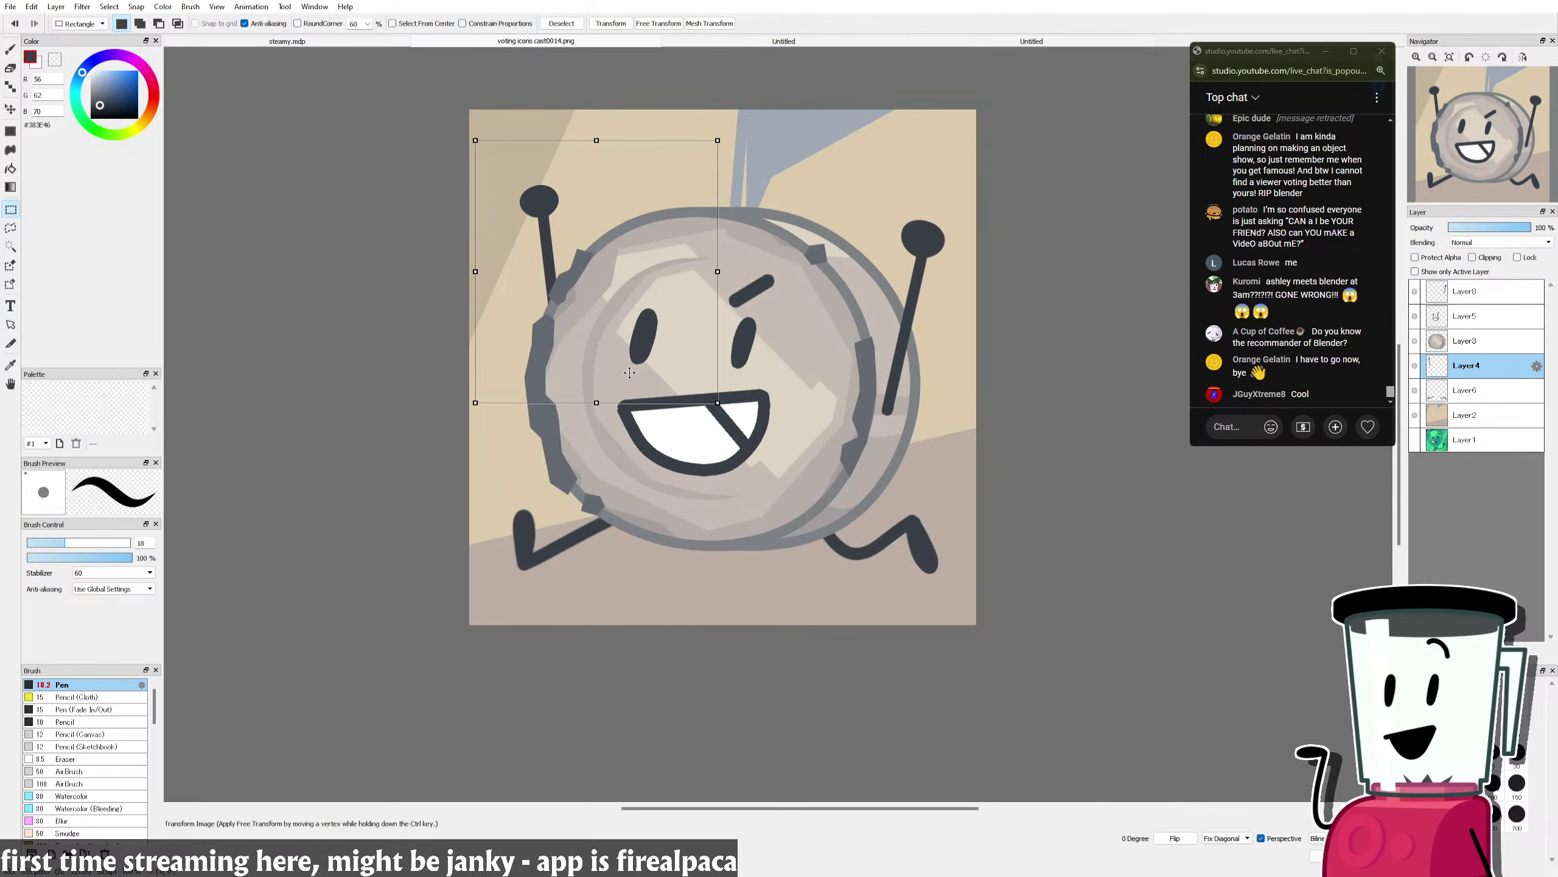
{"action": "left_click_drag", "start_coordinate": [630, 373], "coordinate": [629, 366]}
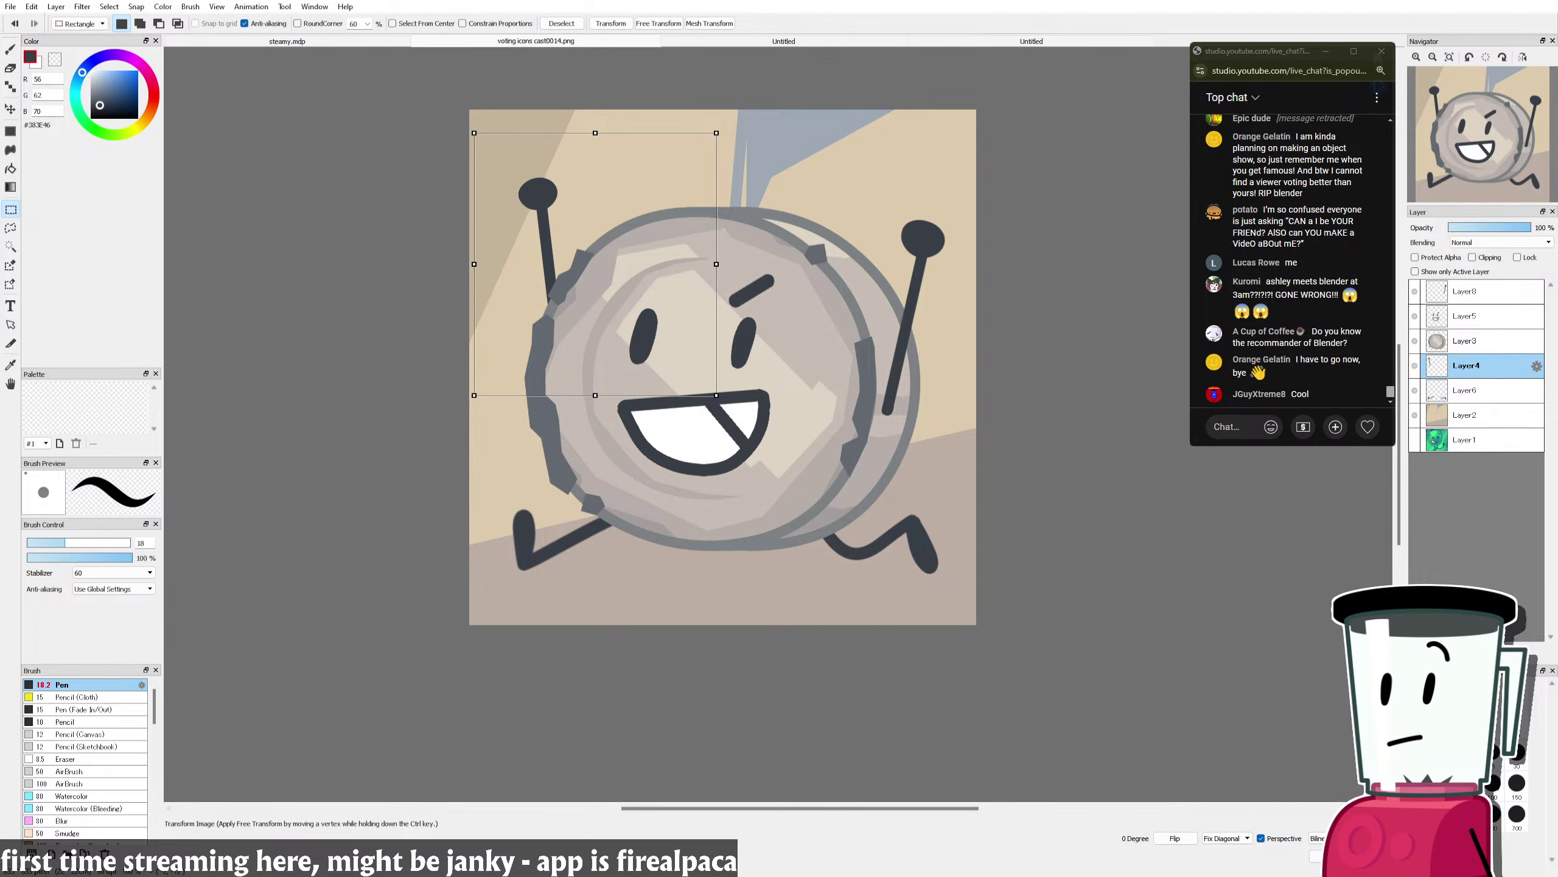
{"action": "key", "text": "Return"}
{"action": "key", "text": "ctrl+d"}
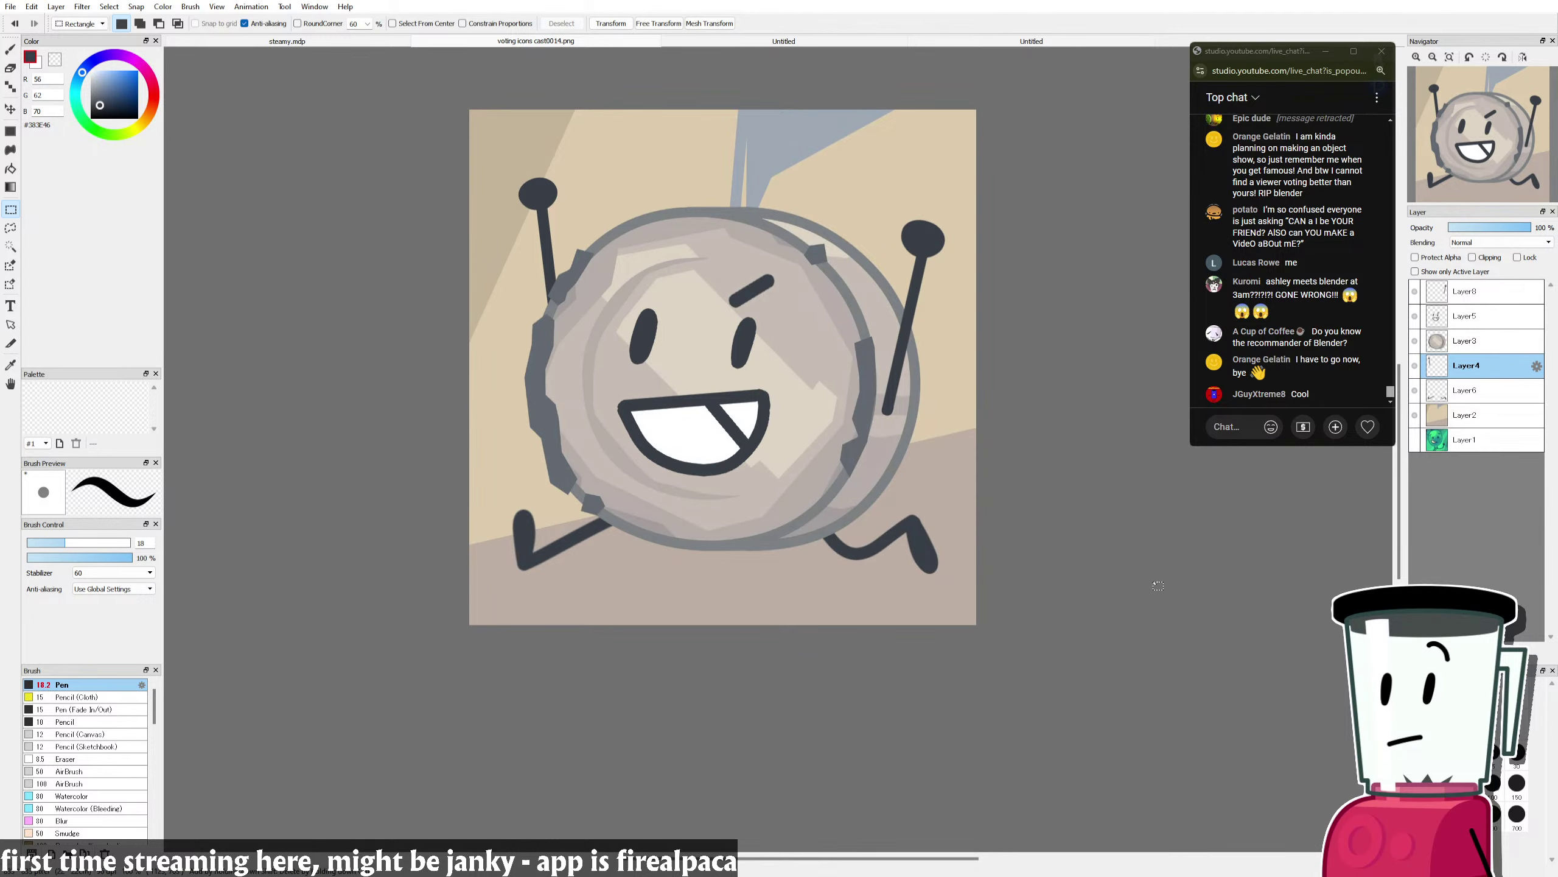
Step: On the topmost layer, select the right arm with a rectangle, move it up slightly, apply the transform, and deselect
{"action": "left_click", "coordinate": [1470, 297]}
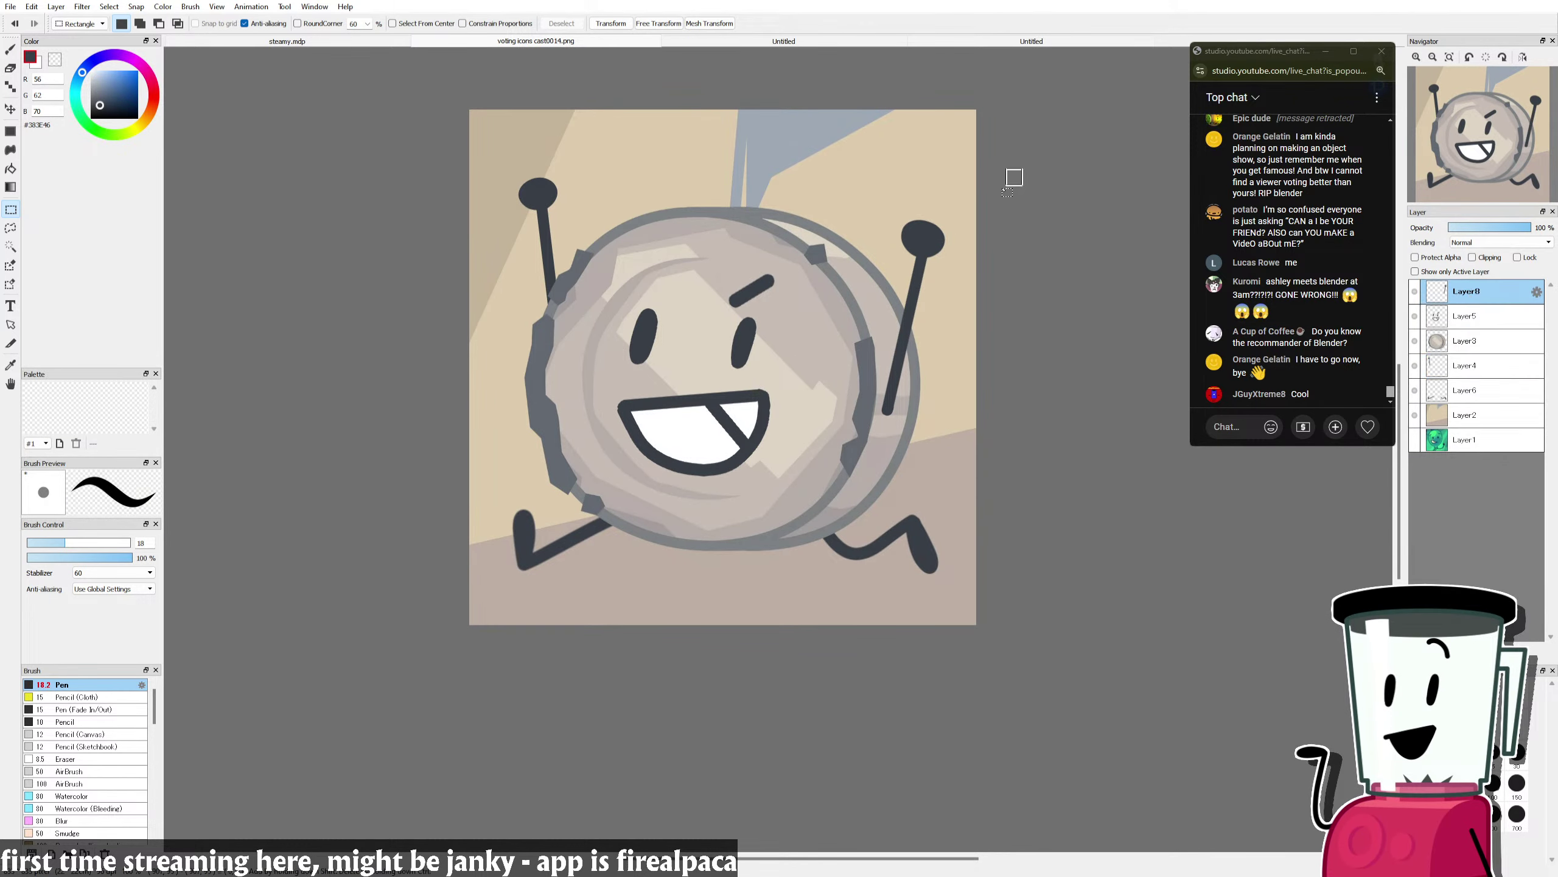
{"action": "left_click_drag", "start_coordinate": [1010, 172], "coordinate": [825, 457]}
{"action": "key", "text": "ctrl+t"}
{"action": "left_click_drag", "start_coordinate": [919, 394], "coordinate": [919, 372]}
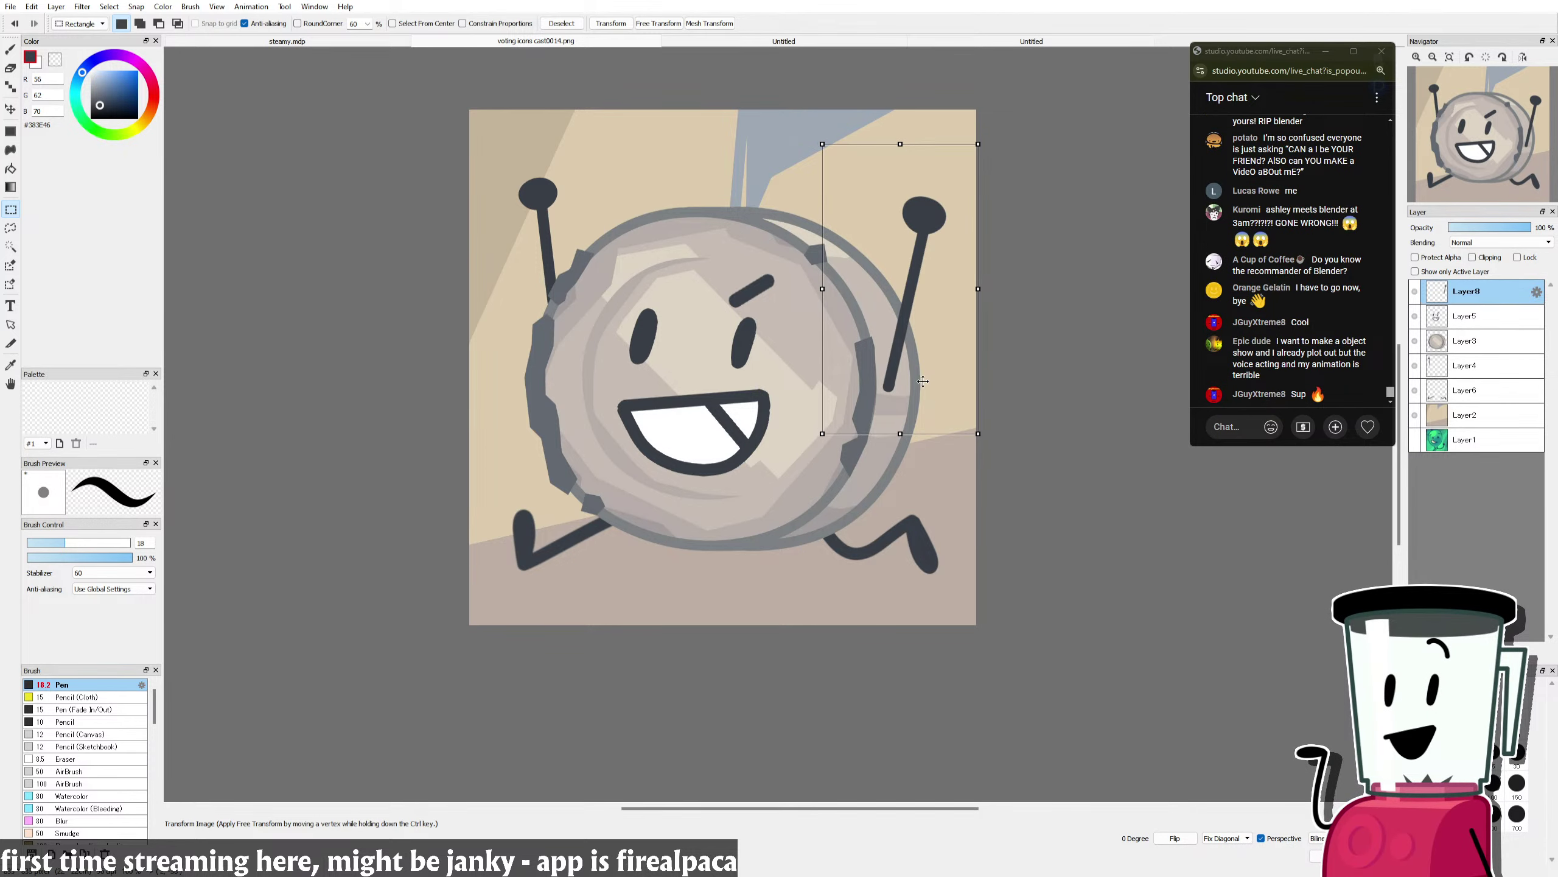
{"action": "key", "text": "Return"}
{"action": "key", "text": "ctrl+d"}
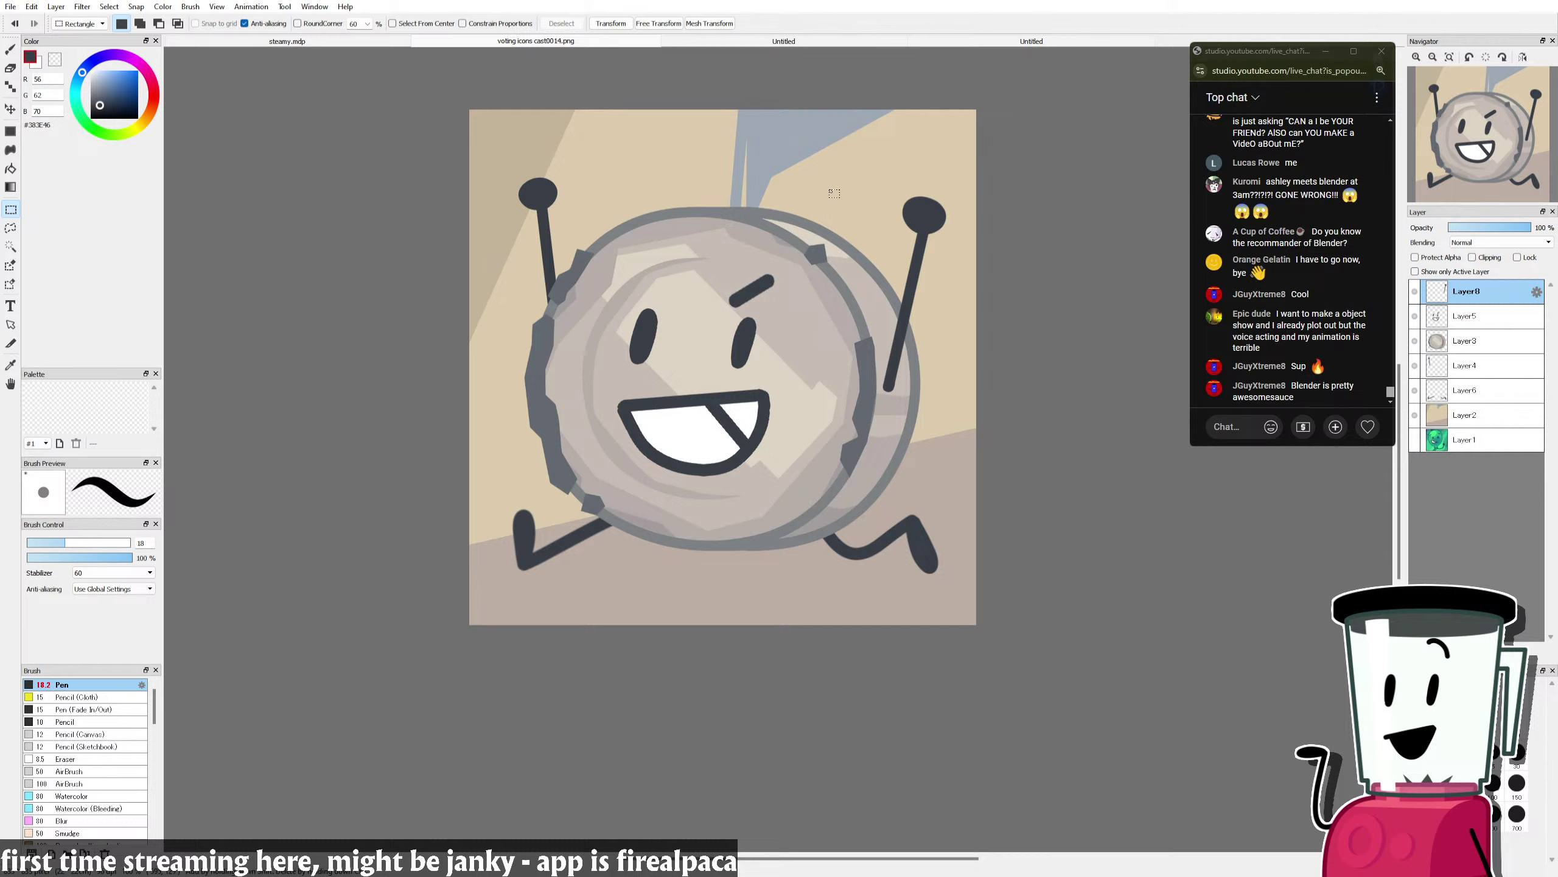
Step: Enlarge the right arm slightly, shift it a little to the right, and apply the transform
{"action": "left_click_drag", "start_coordinate": [806, 153], "coordinate": [1016, 455]}
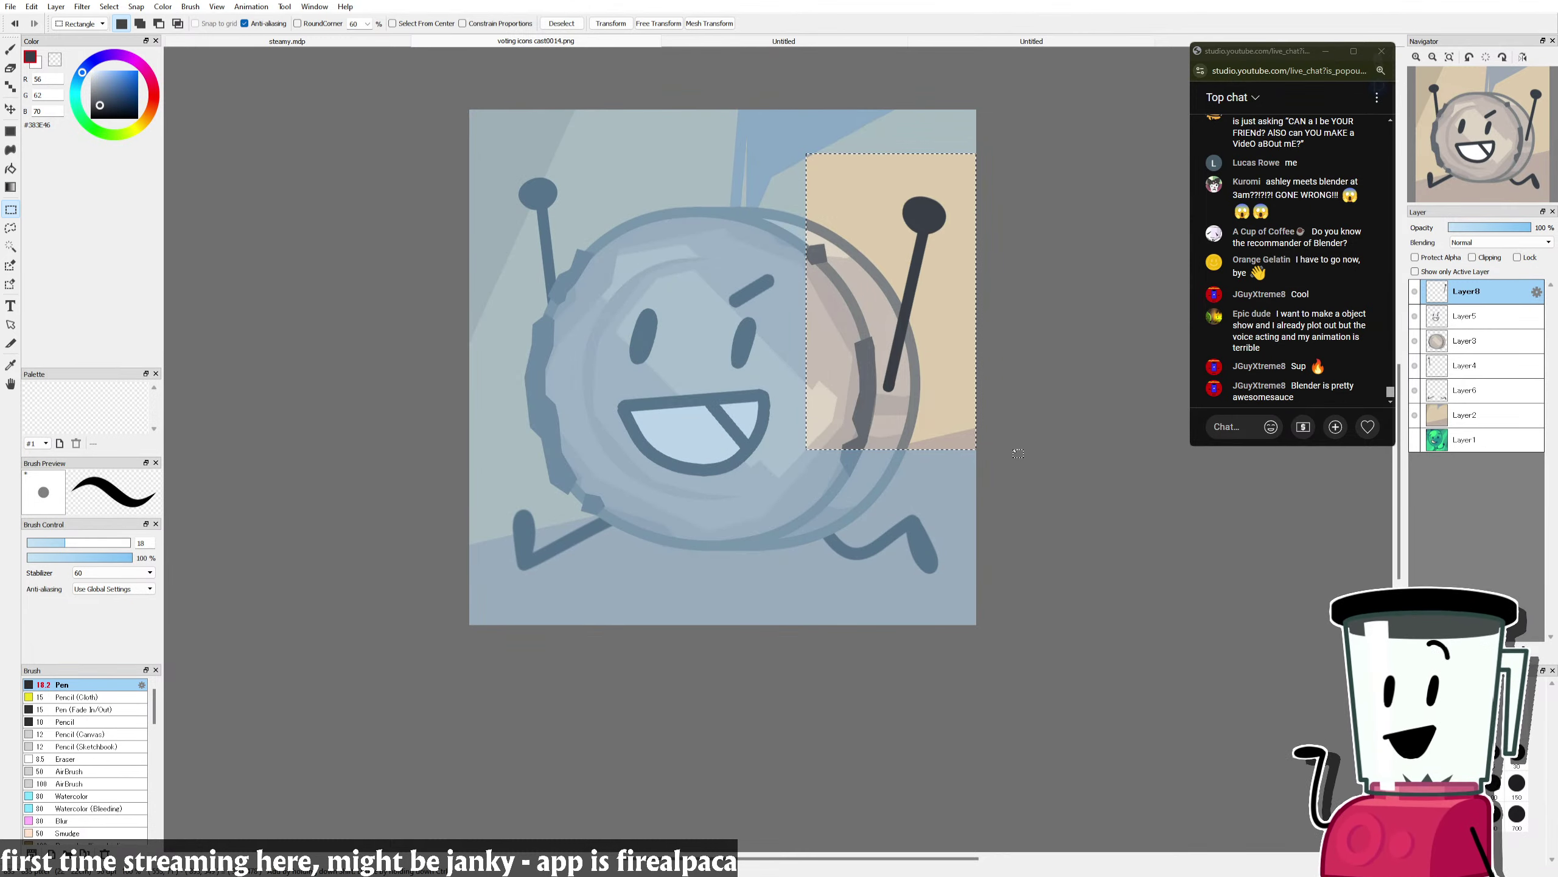
{"action": "key", "text": "ctrl+t"}
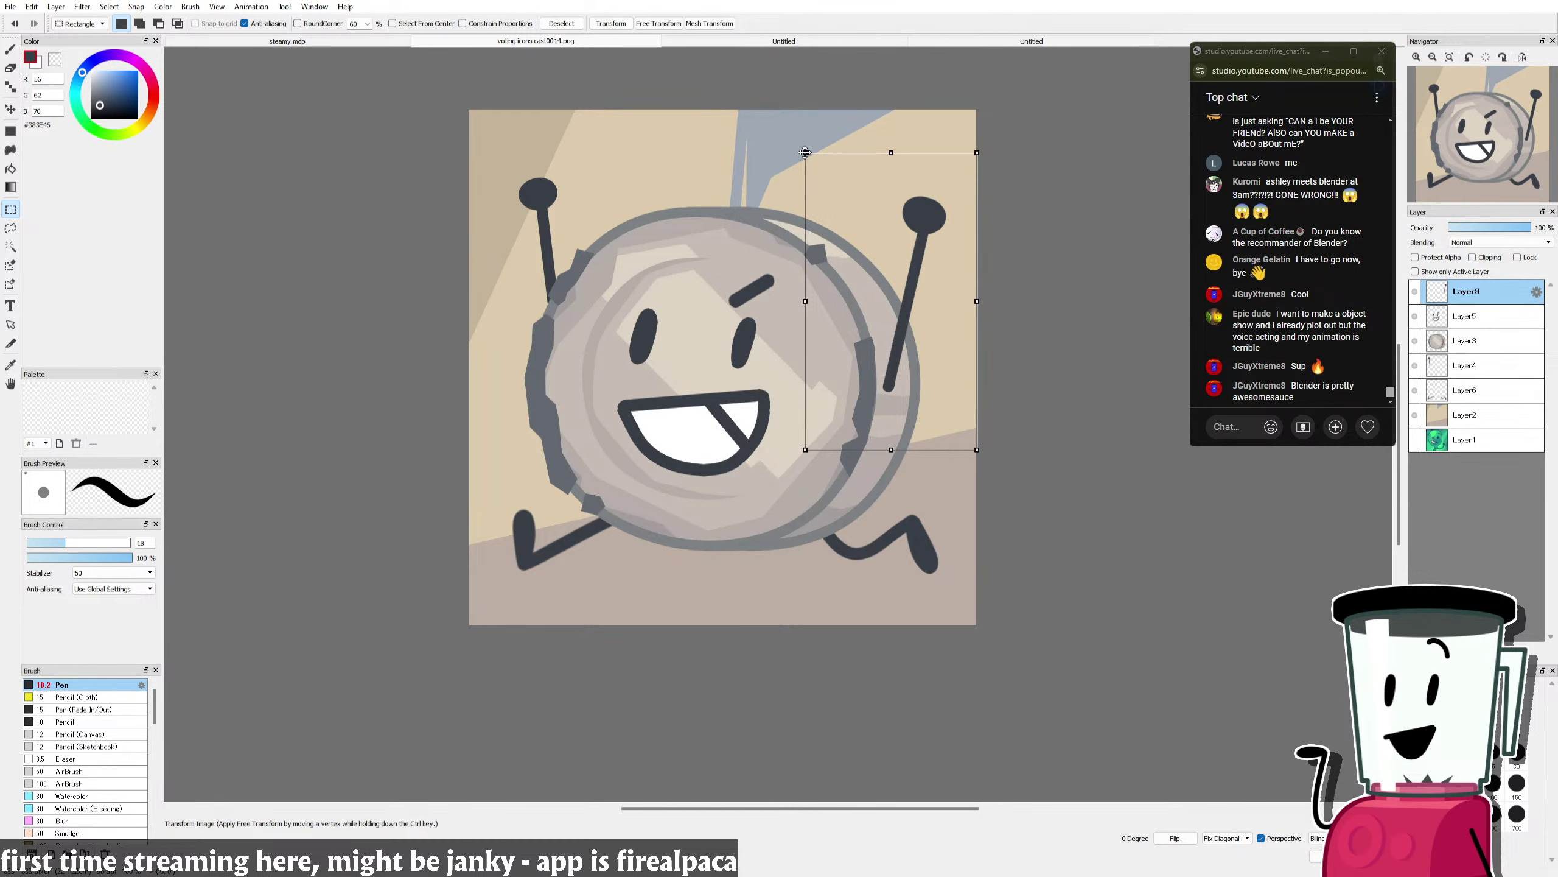
{"action": "left_click_drag", "start_coordinate": [805, 152], "coordinate": [793, 133]}
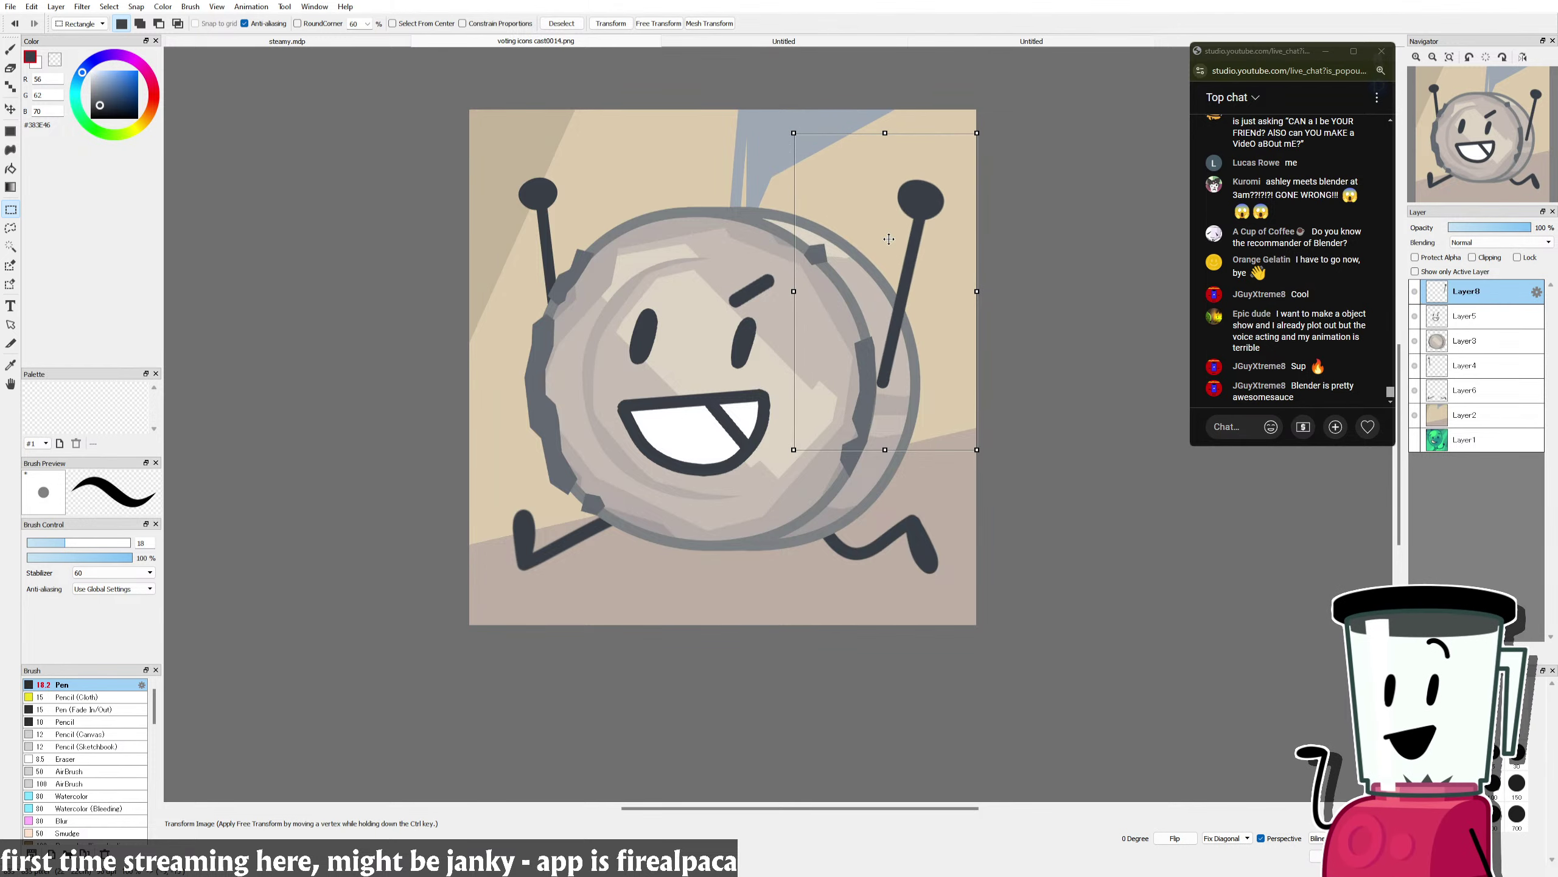
{"action": "left_click_drag", "start_coordinate": [889, 239], "coordinate": [894, 240]}
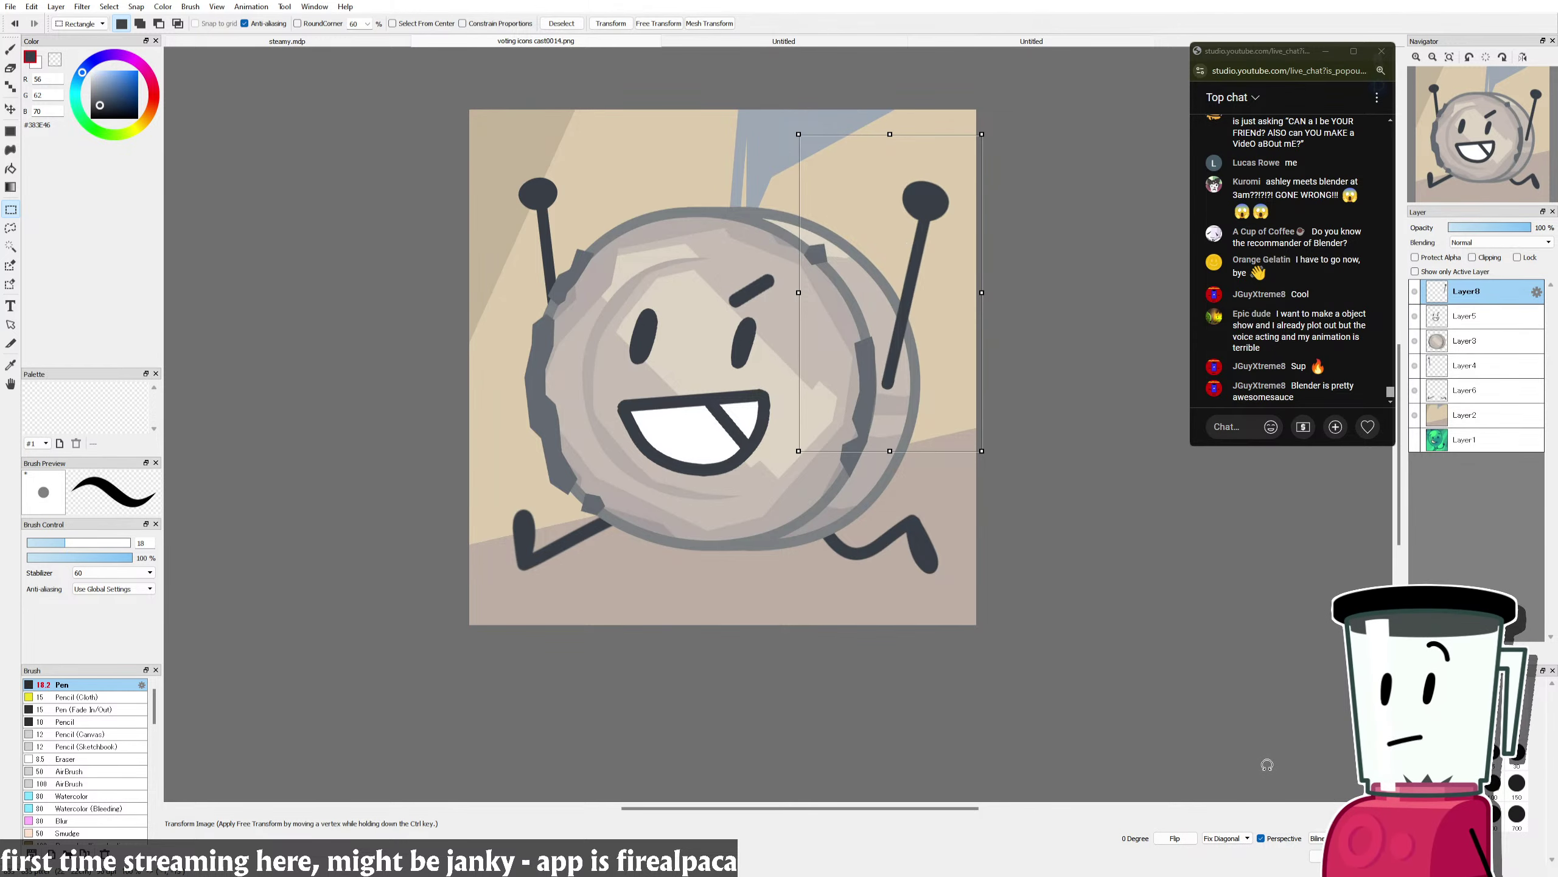
{"action": "key", "text": "Return"}
Step: Select the left arm on Layer4 with a rectangle and enlarge it slightly, extending it up and to the left
{"action": "left_click", "coordinate": [1466, 365]}
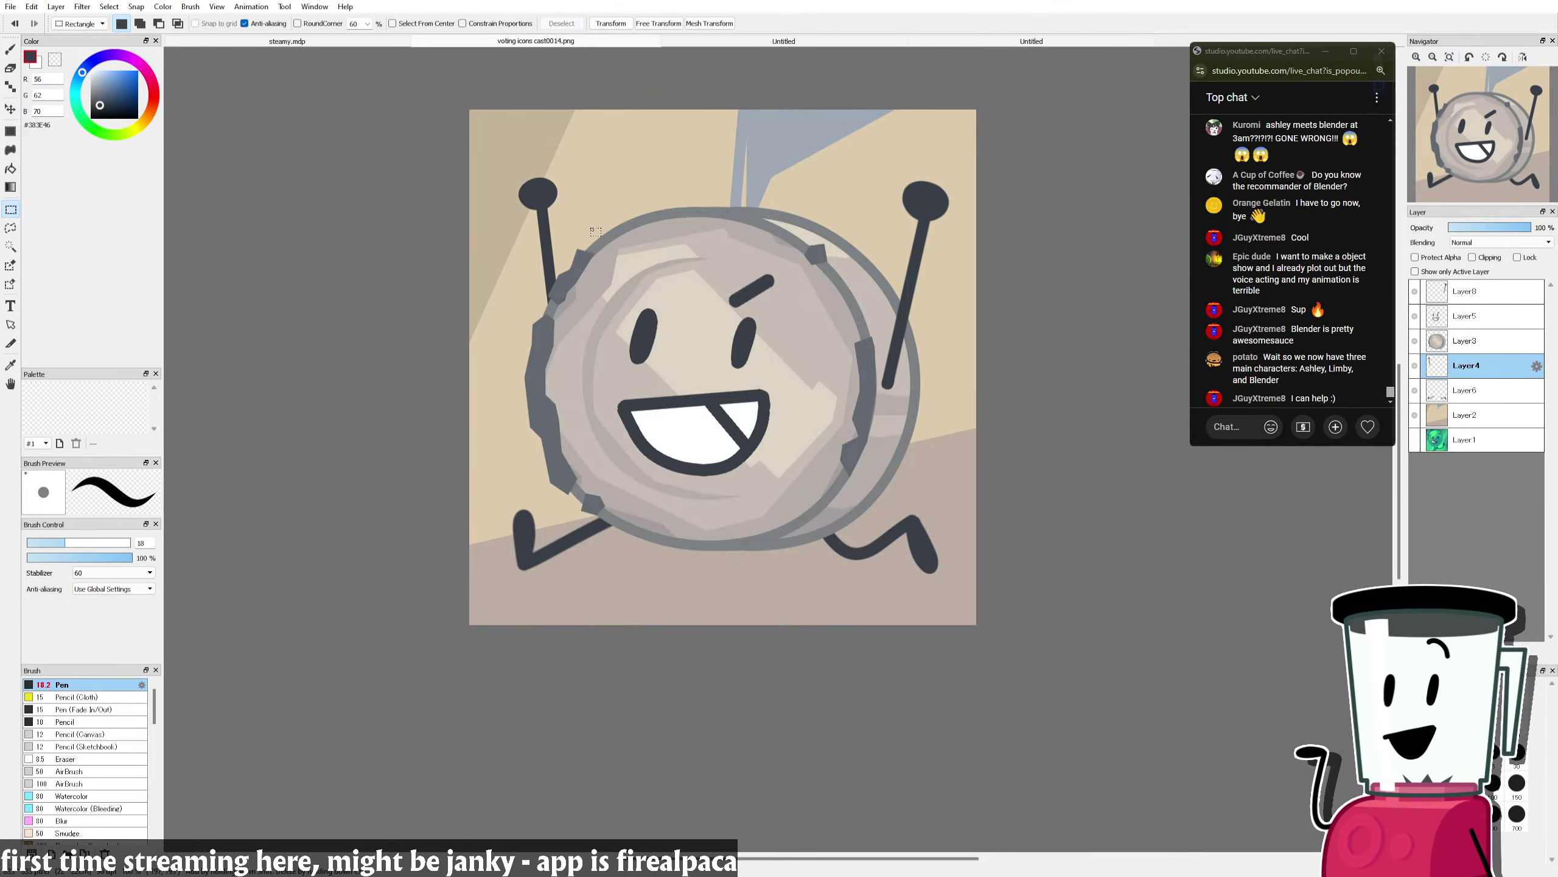
{"action": "left_click_drag", "start_coordinate": [638, 166], "coordinate": [472, 403]}
{"action": "key", "text": "ctrl+t"}
{"action": "left_click_drag", "start_coordinate": [639, 165], "coordinate": [654, 150]}
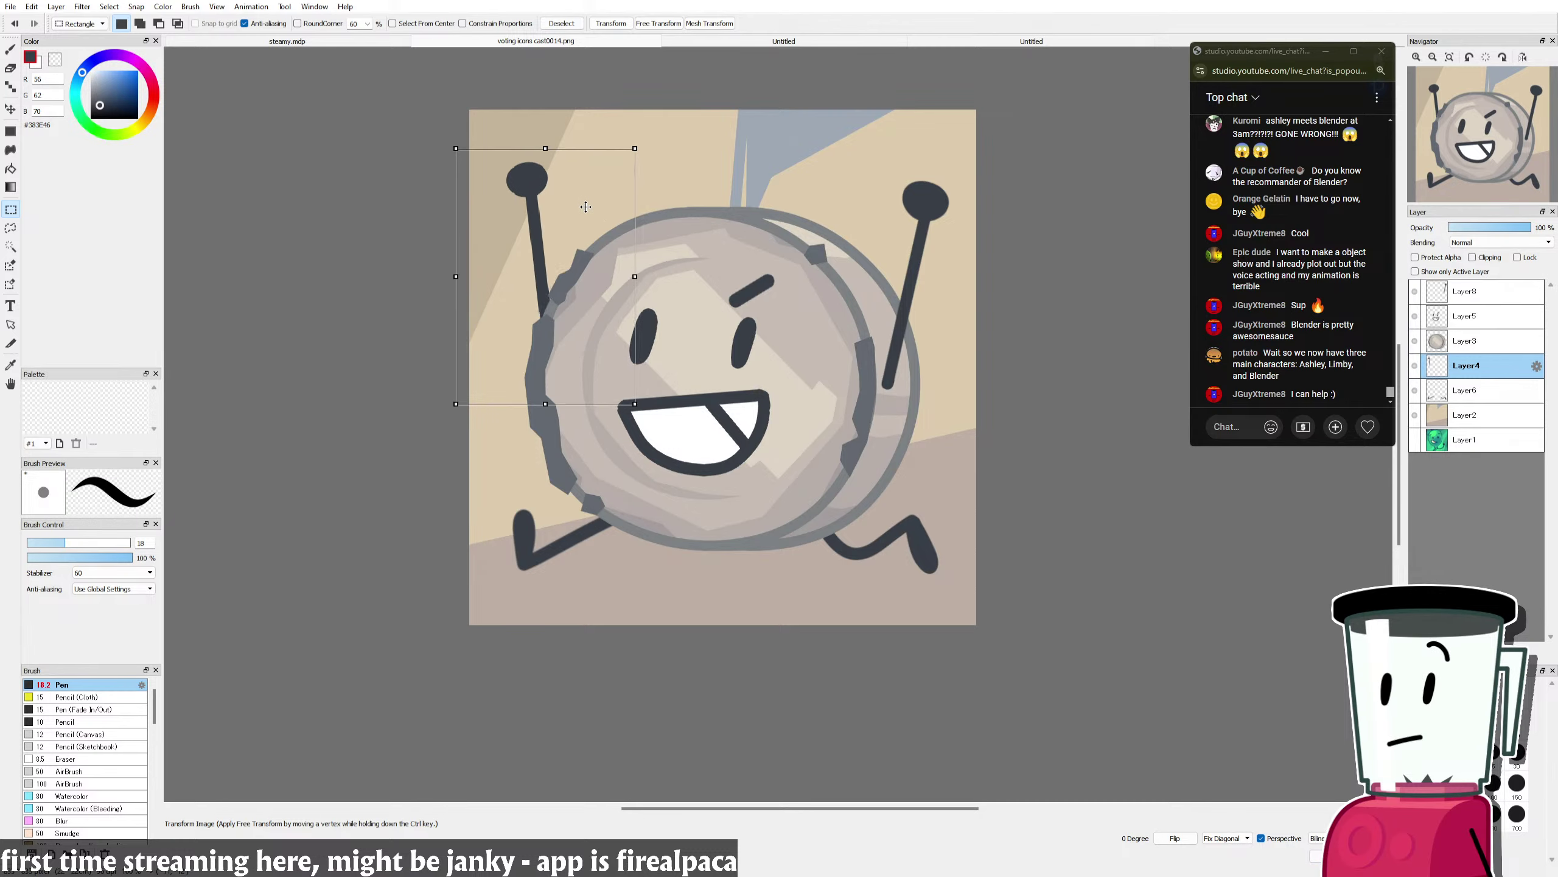